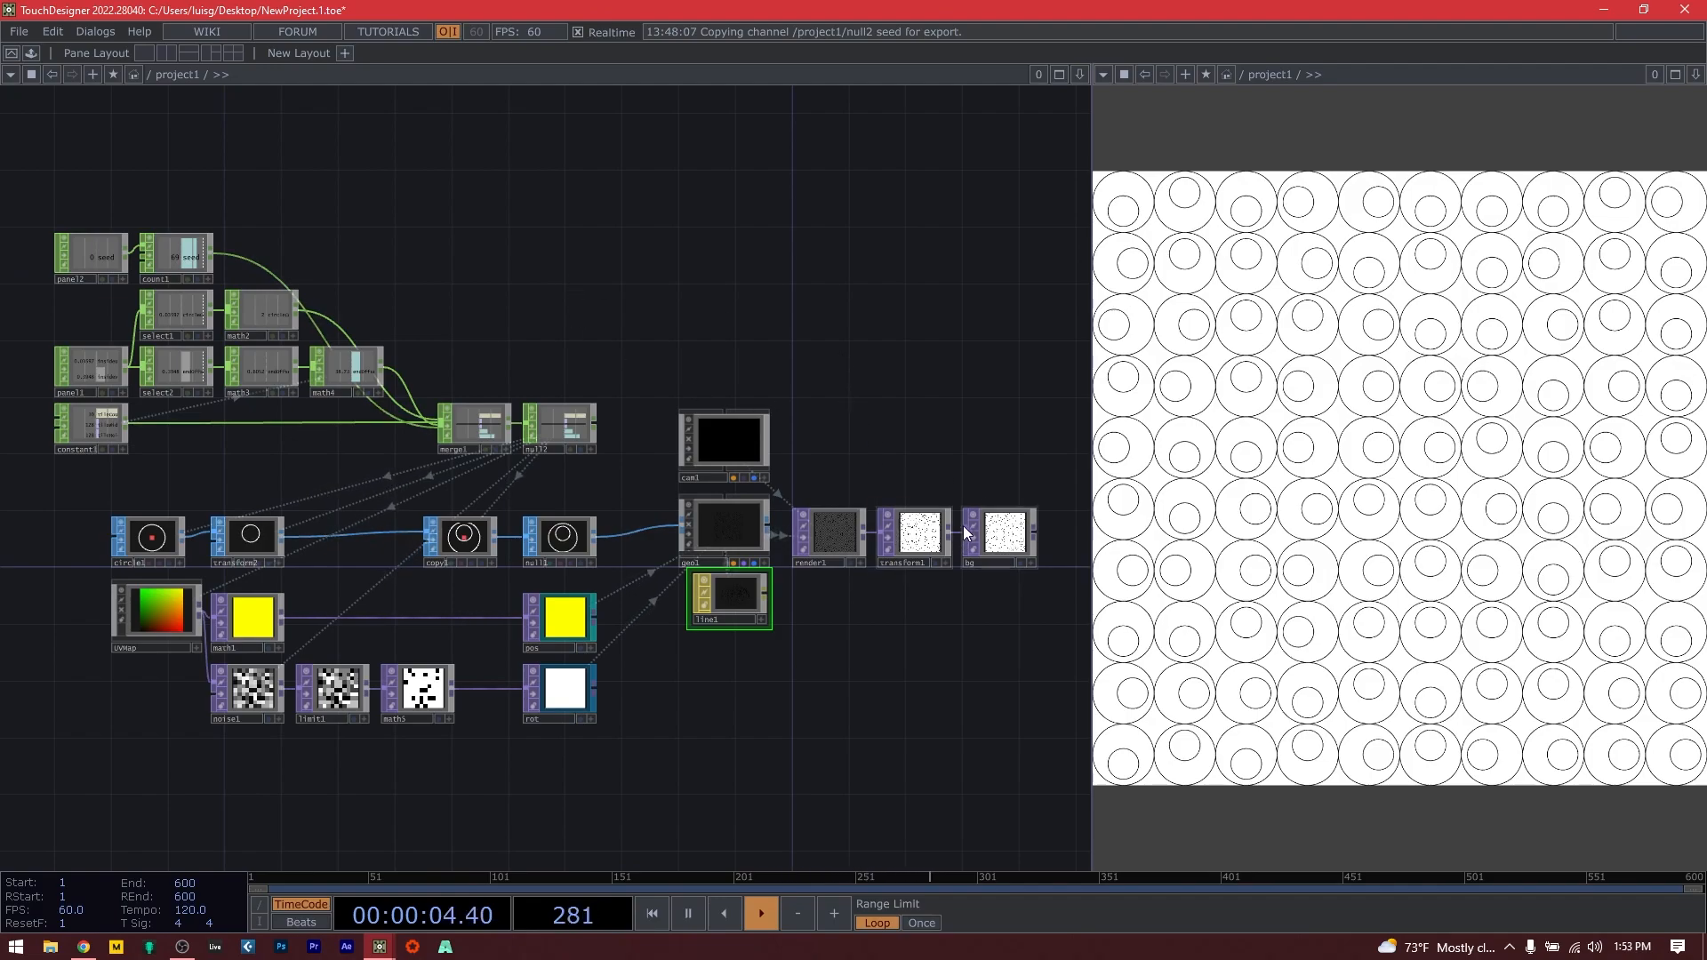
# Switch to Chrome and play the P_2_1_3_01 demo video on the Generative Gestaltung page.
pyautogui.moveTo(734, 594); pyautogui.dragTo(720, 618)
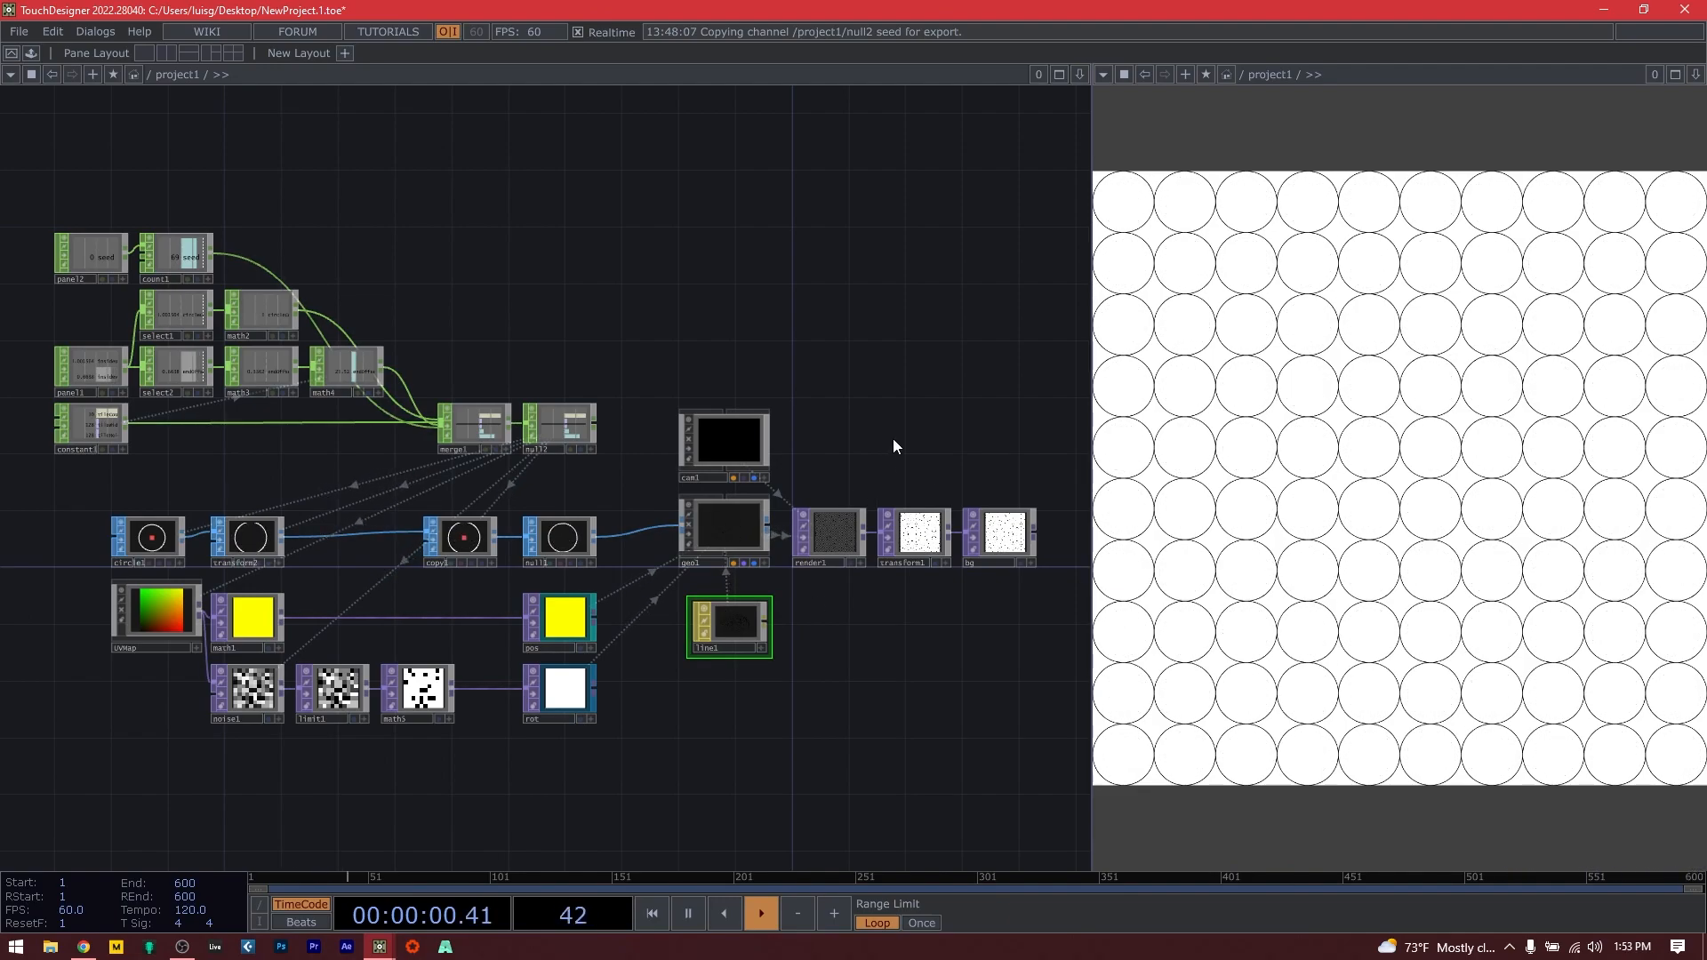
pyautogui.hotkey('alt', 'Tab')
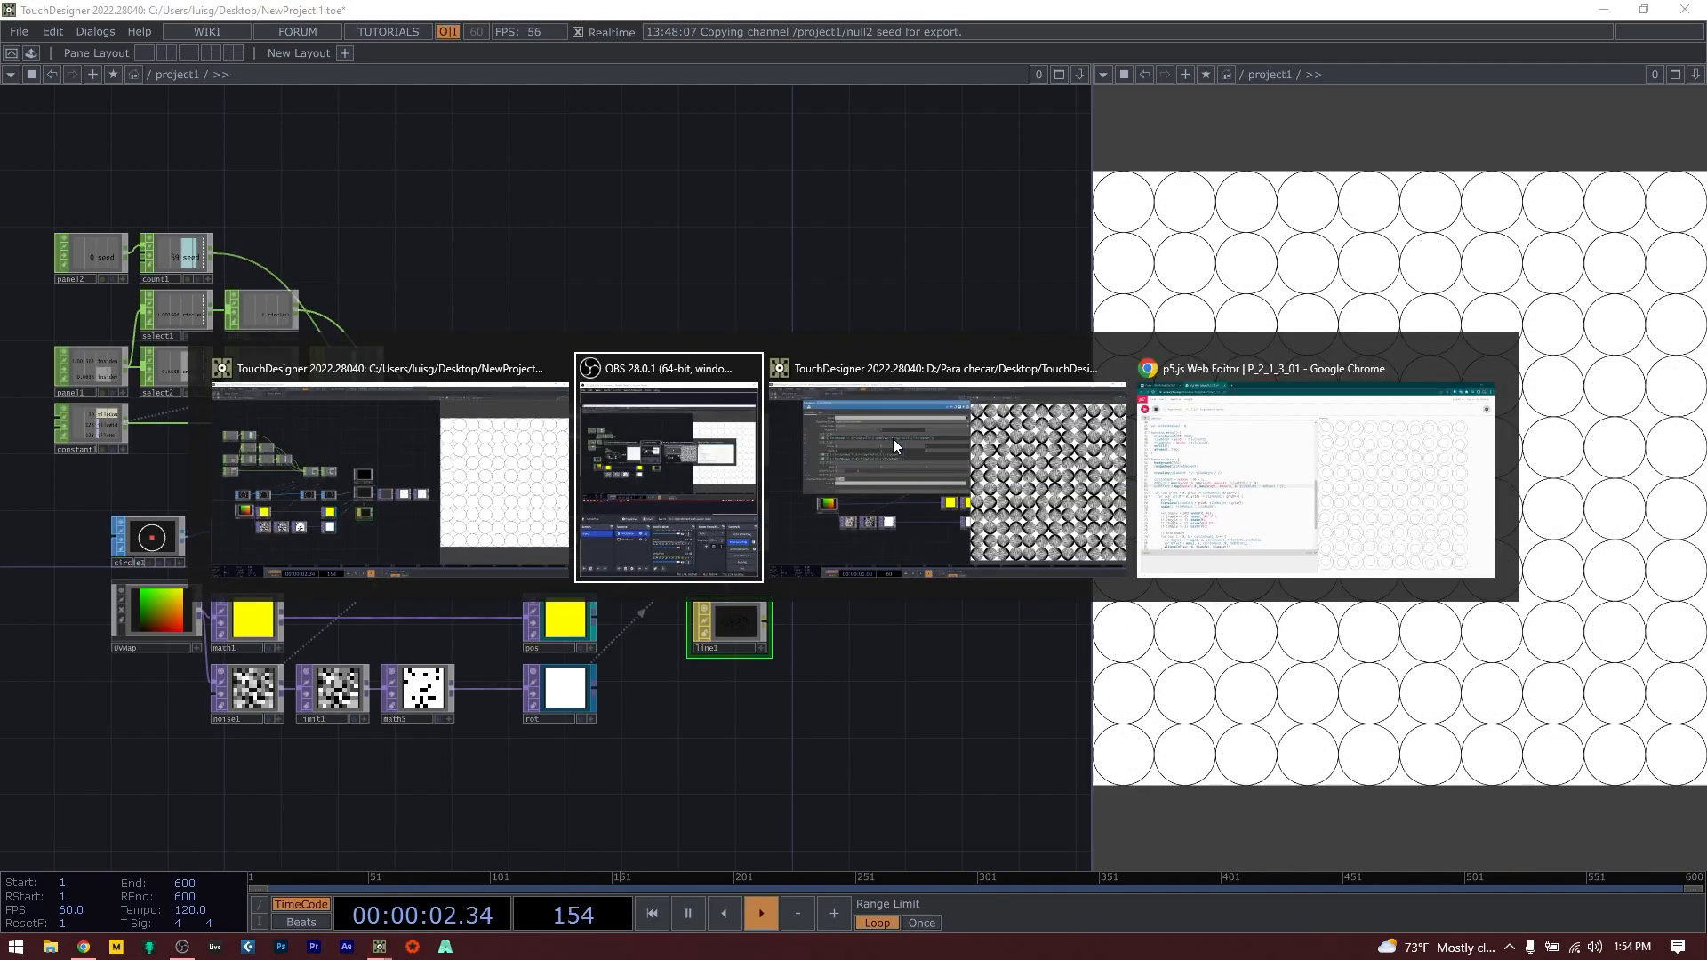
pyautogui.press('Tab')
pyautogui.press('Tab')
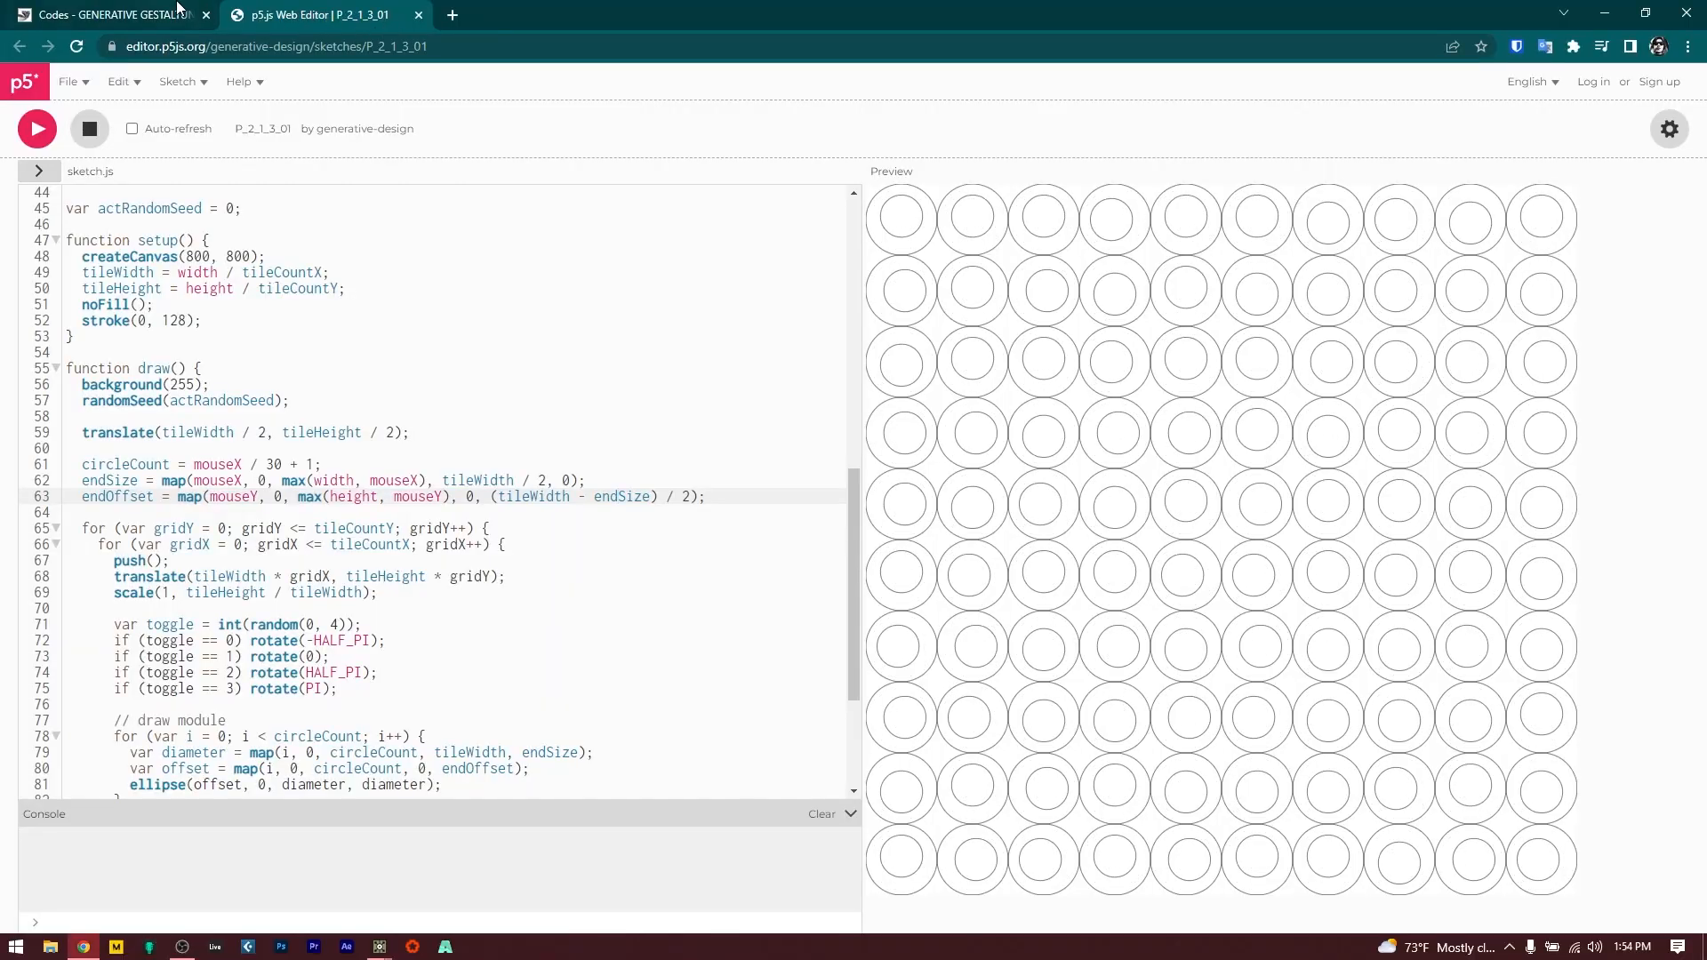
pyautogui.click(177, 12)
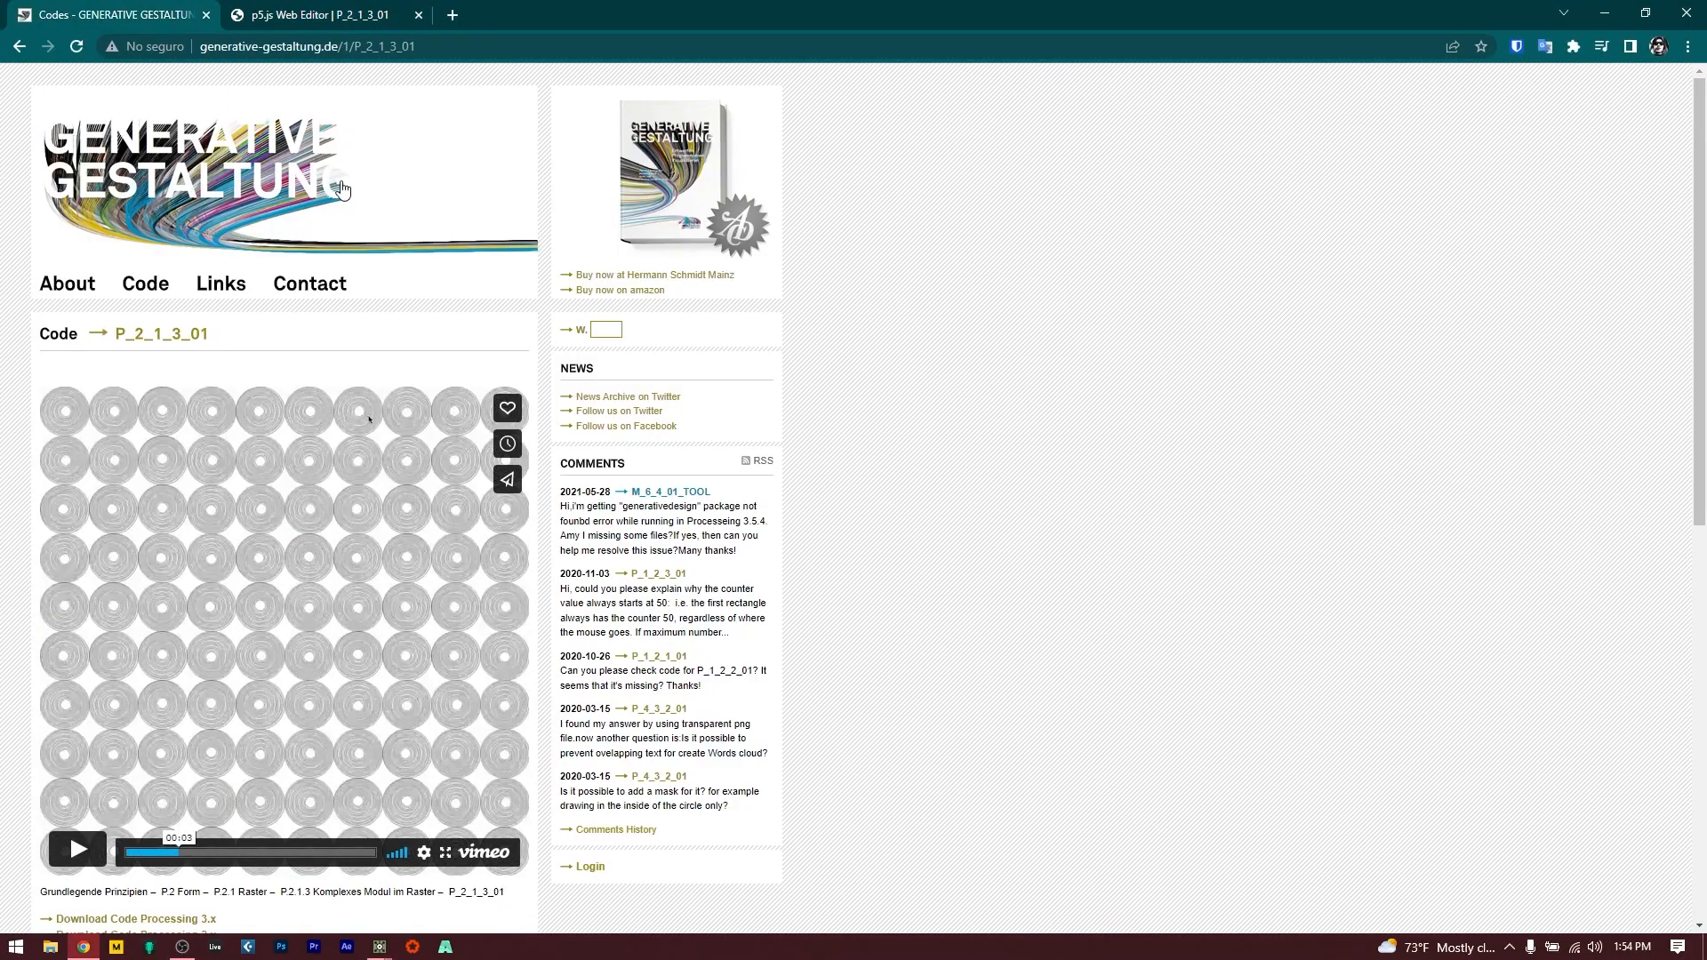
pyautogui.scroll(-4, 297, 373)
pyautogui.click(89, 514)
pyautogui.scroll(1, 84, 516)
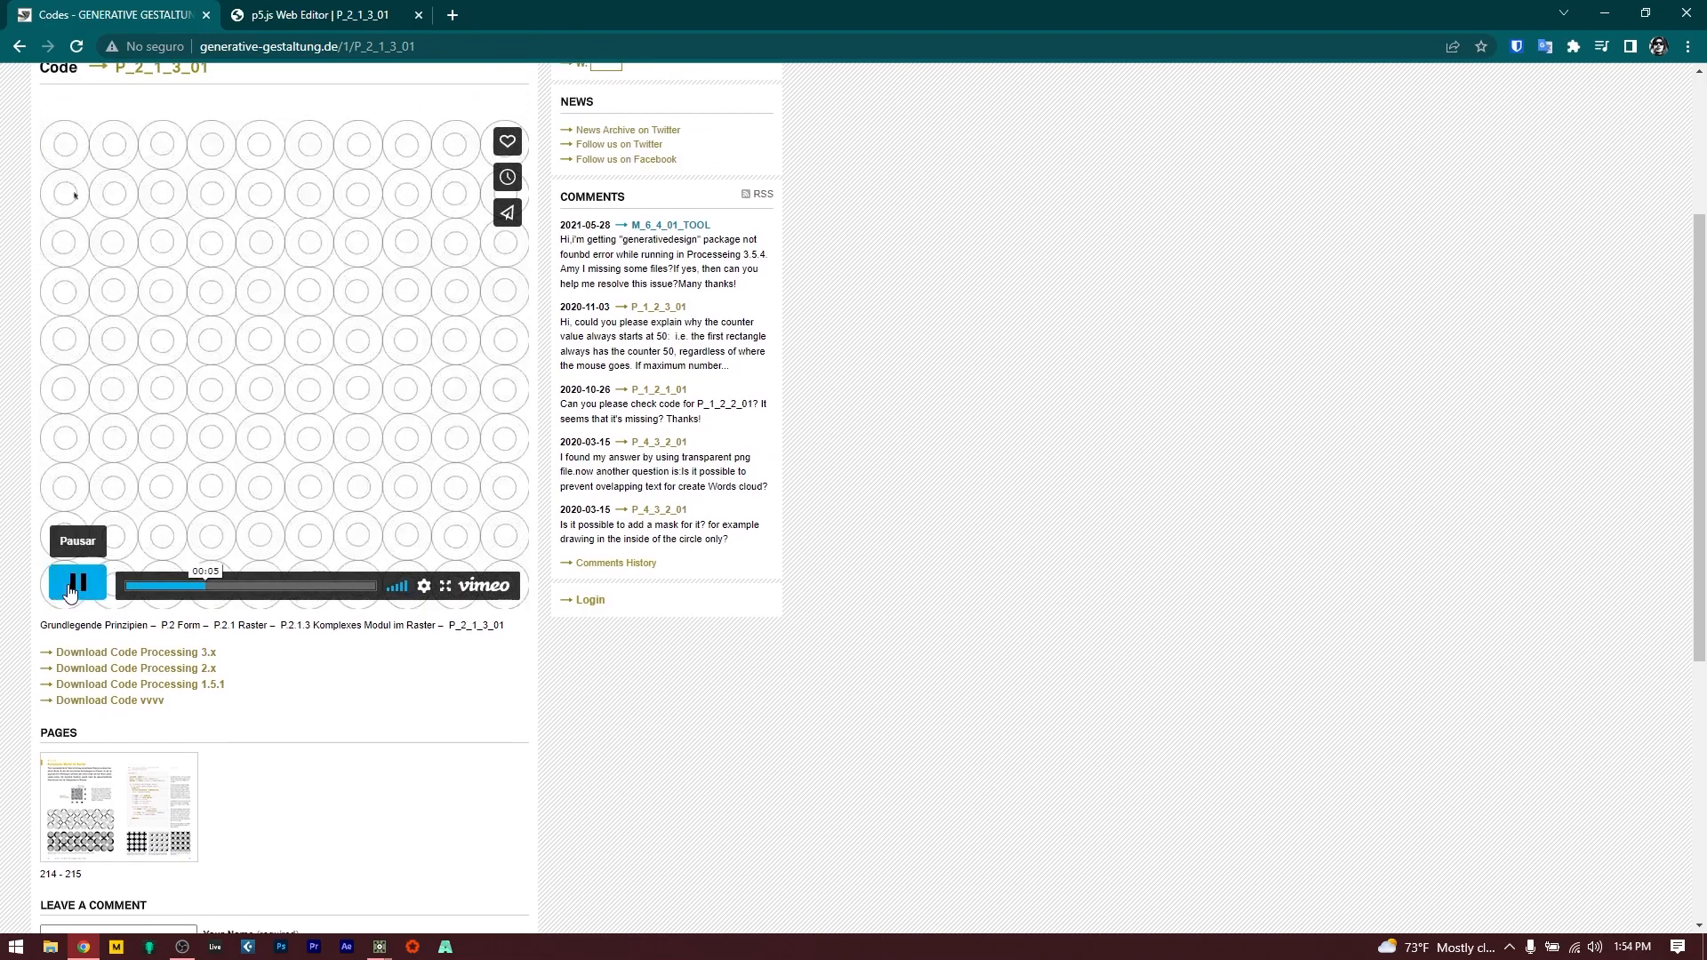
pyautogui.scroll(3, 243, 499)
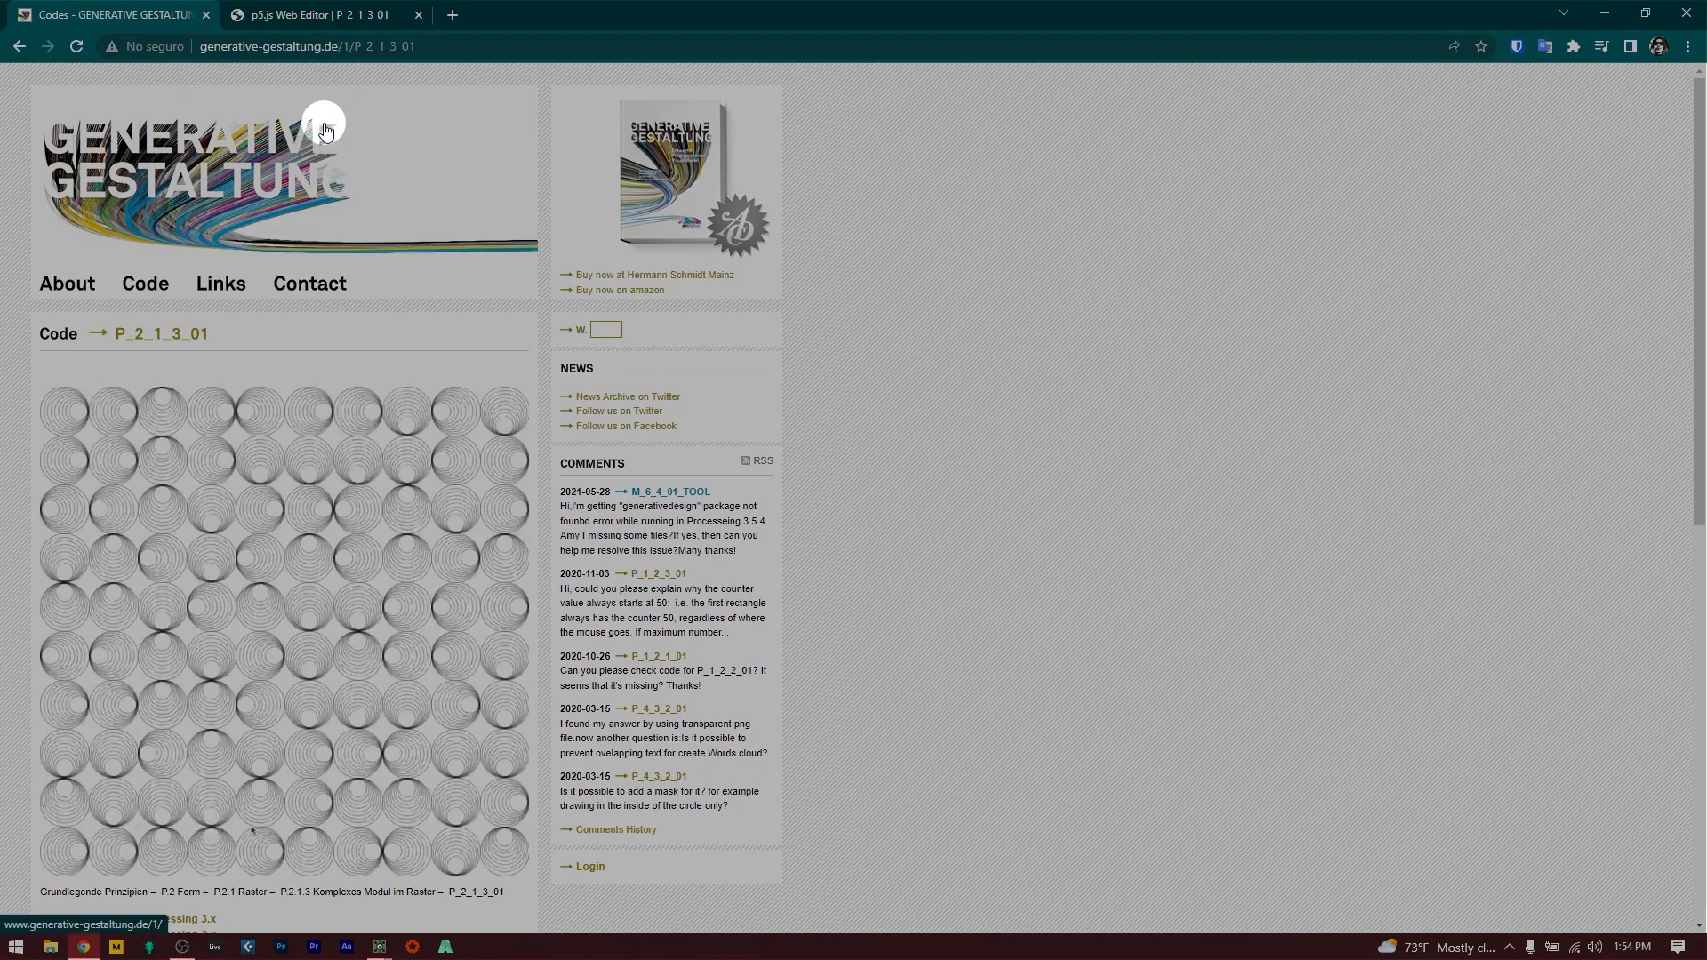
# Visit the Generative Gestaltung home page and return to the P_2_1_3_01 code page.
pyautogui.click(381, 288)
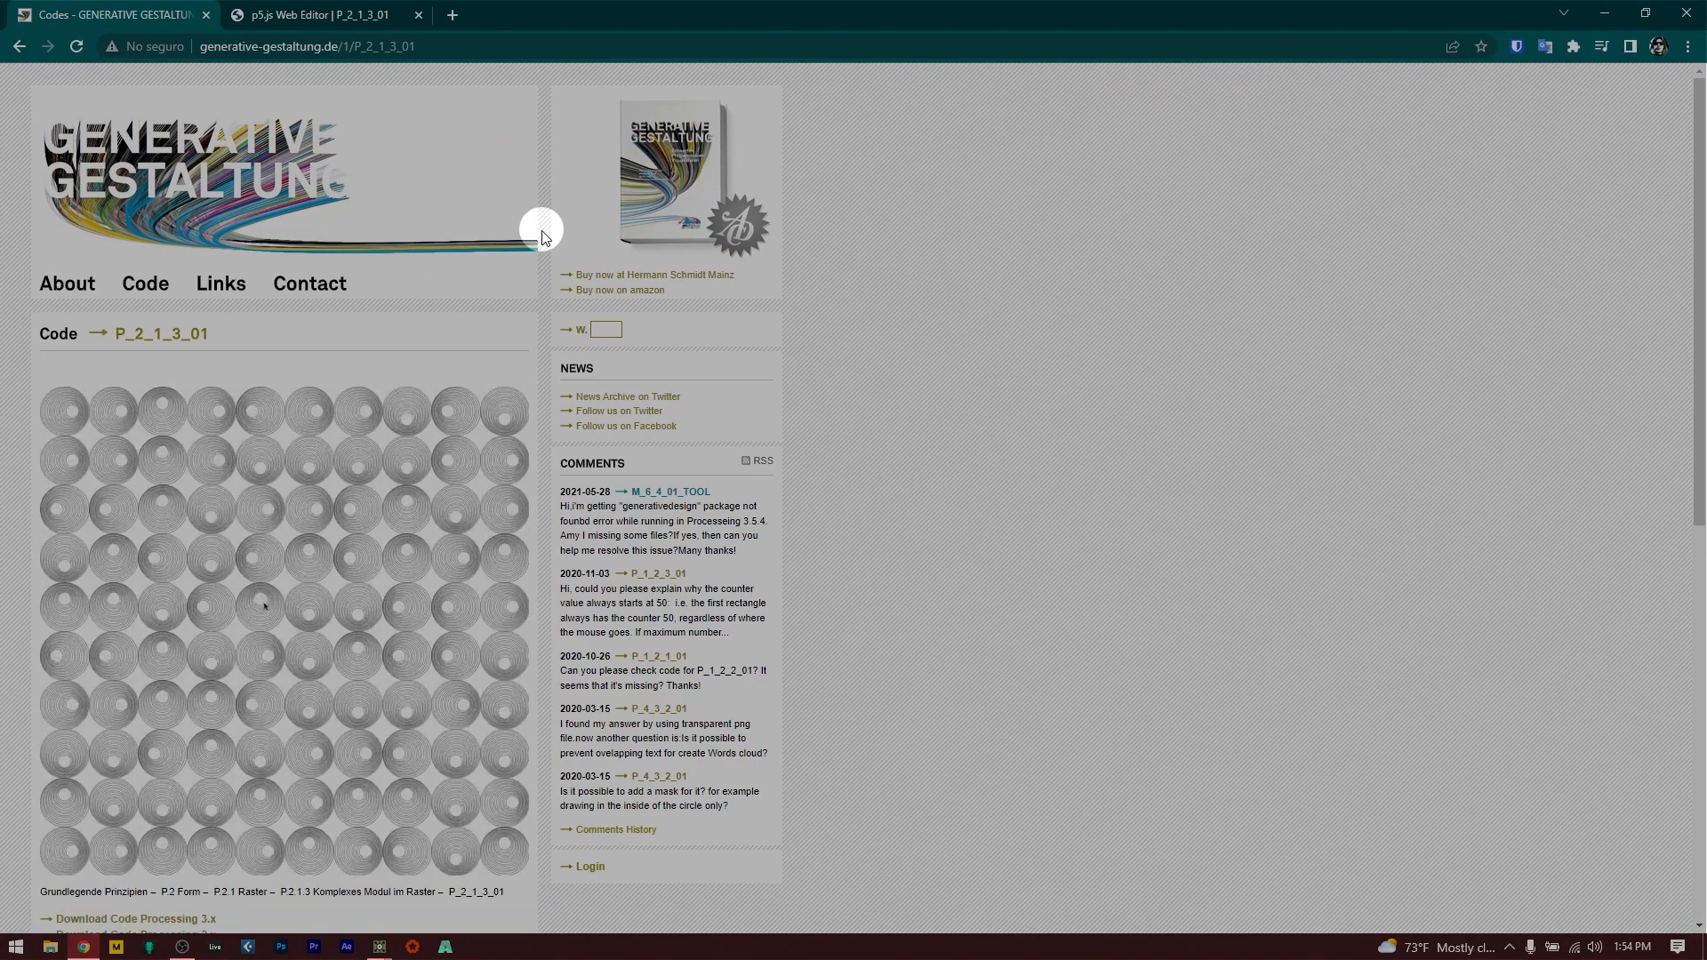
pyautogui.click(329, 122)
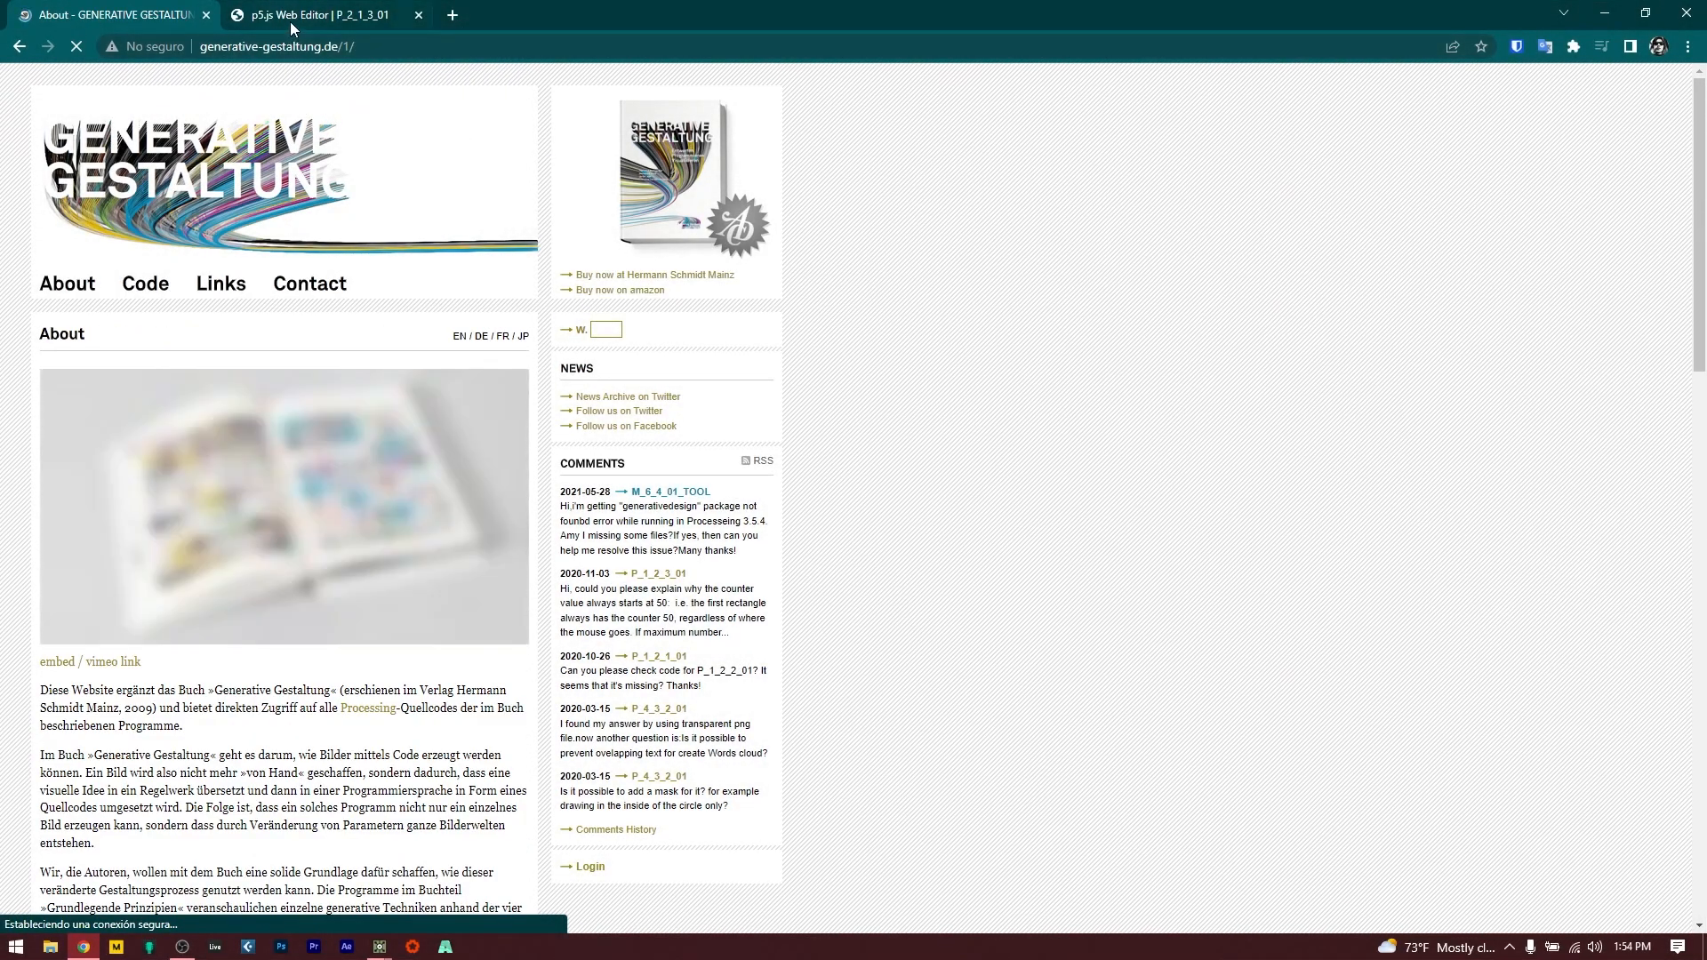
pyautogui.click(19, 46)
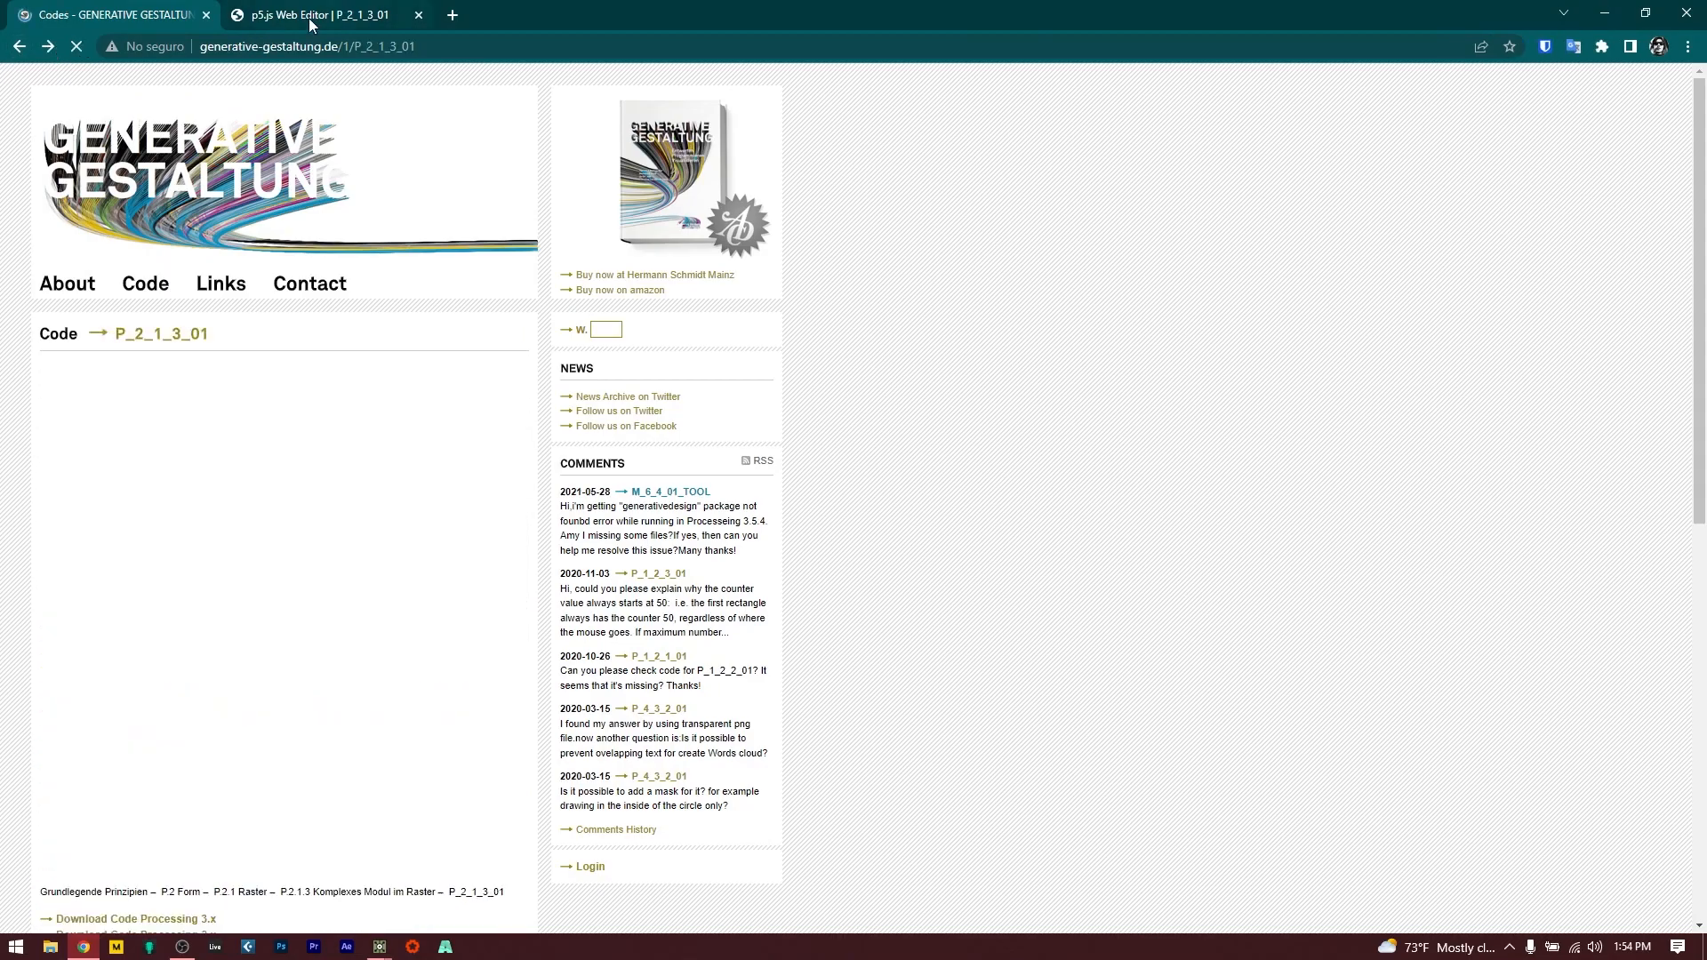
# View the P_2_1_3_01 sketch in the p5.js editor, examining its variables and the header comment describing the mouse controls.
pyautogui.click(310, 15)
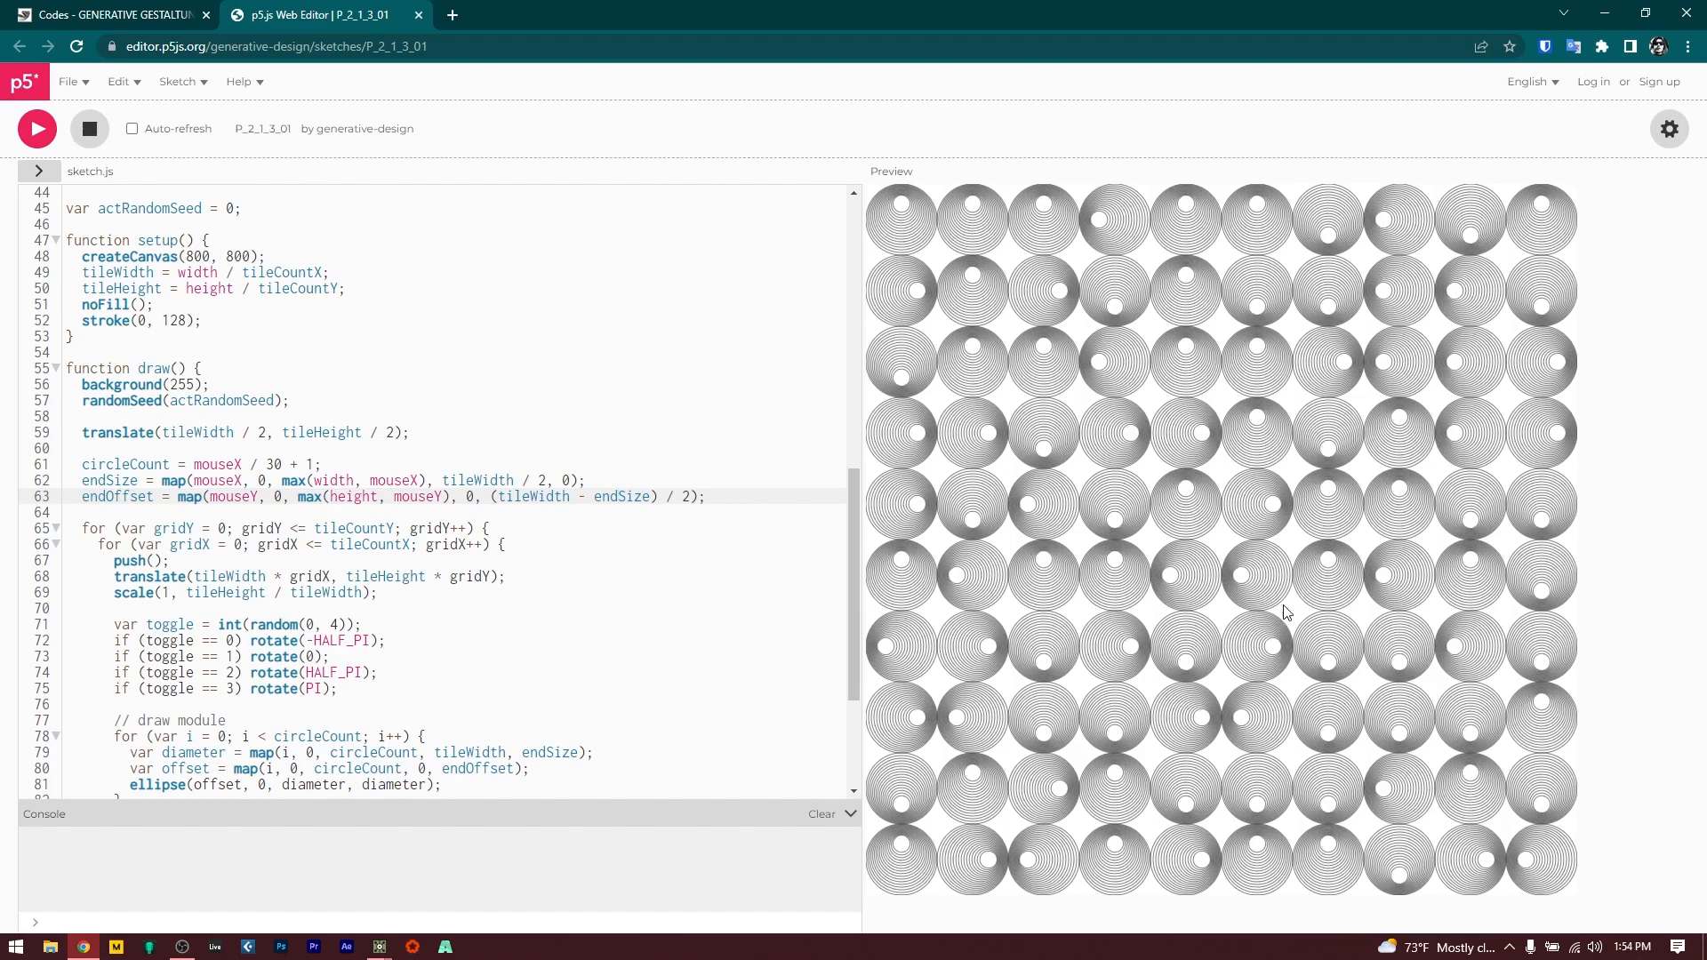
pyautogui.scroll(2, 120, 259)
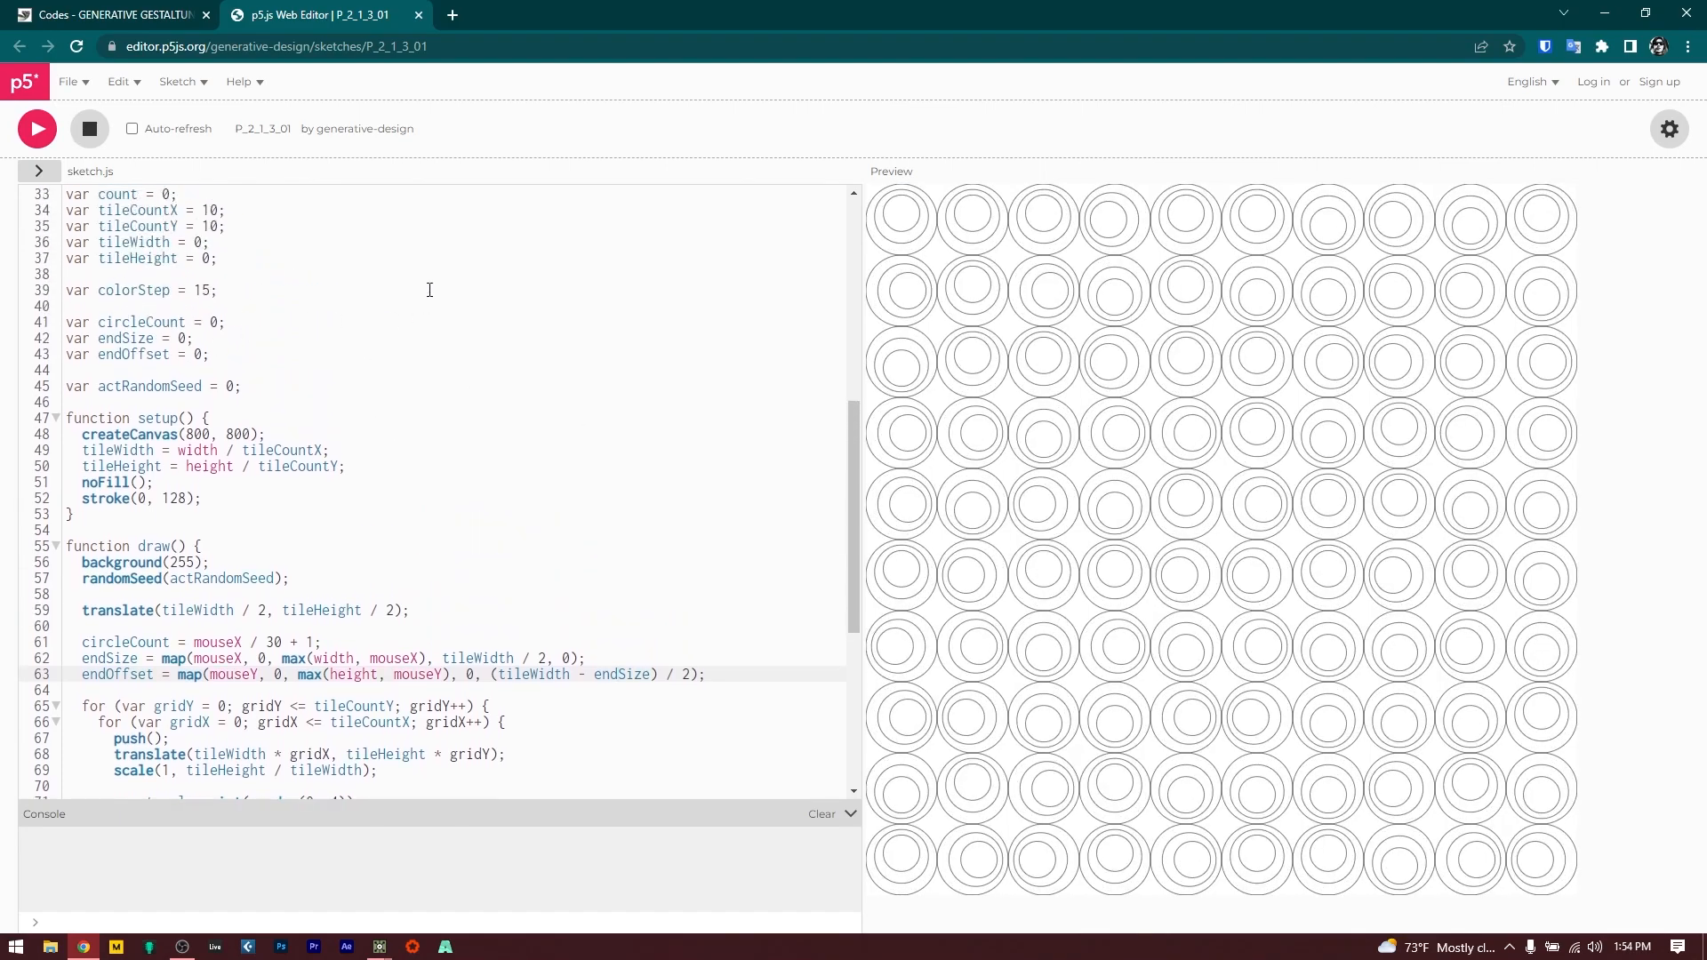
pyautogui.scroll(3, 333, 292)
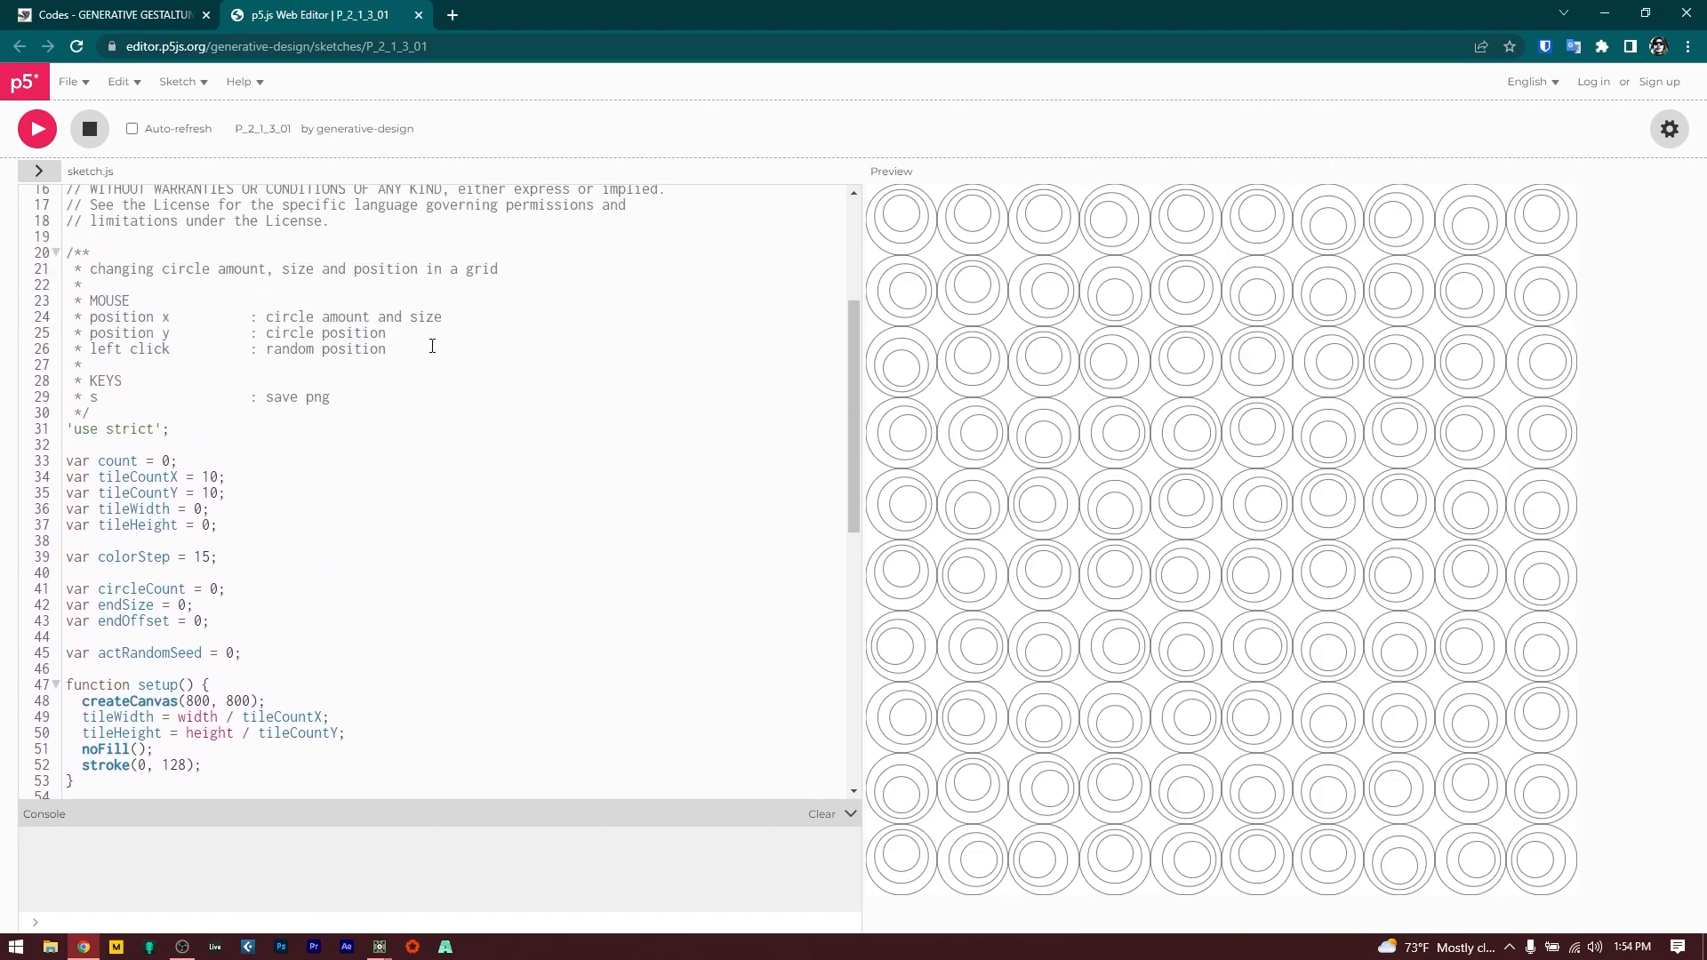
# Switch back to TouchDesigner and delete all operators in the project1 network.
pyautogui.hotkey('alt', 'Tab')
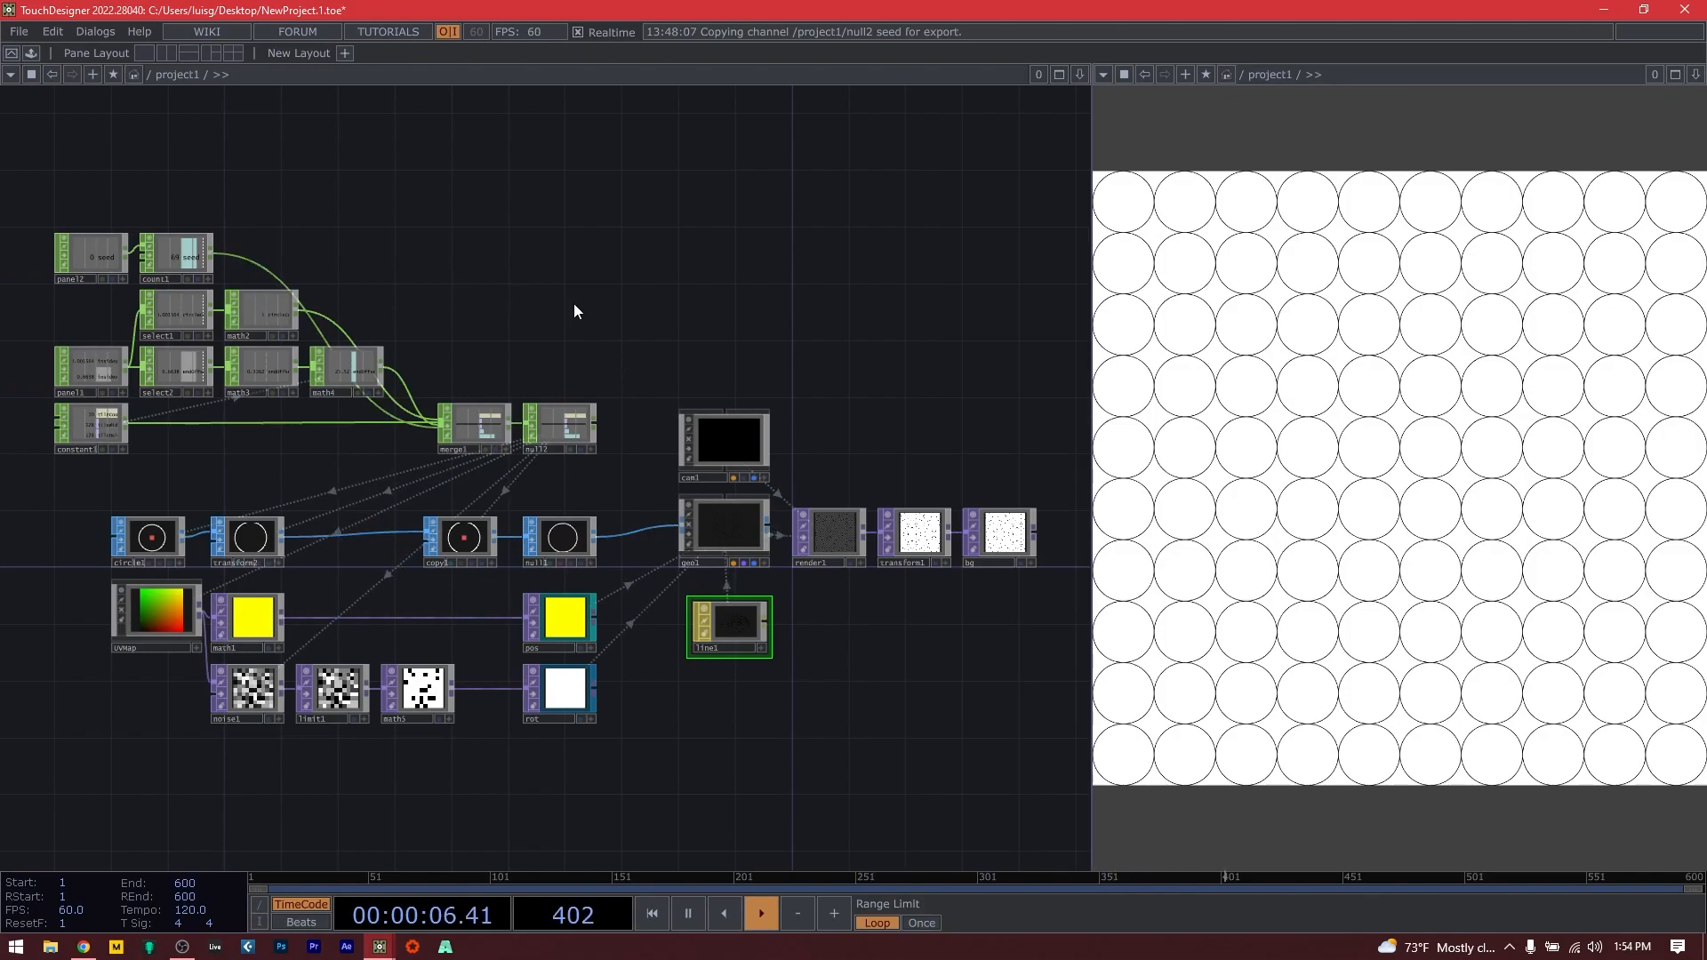
pyautogui.scroll(-3, 574, 302)
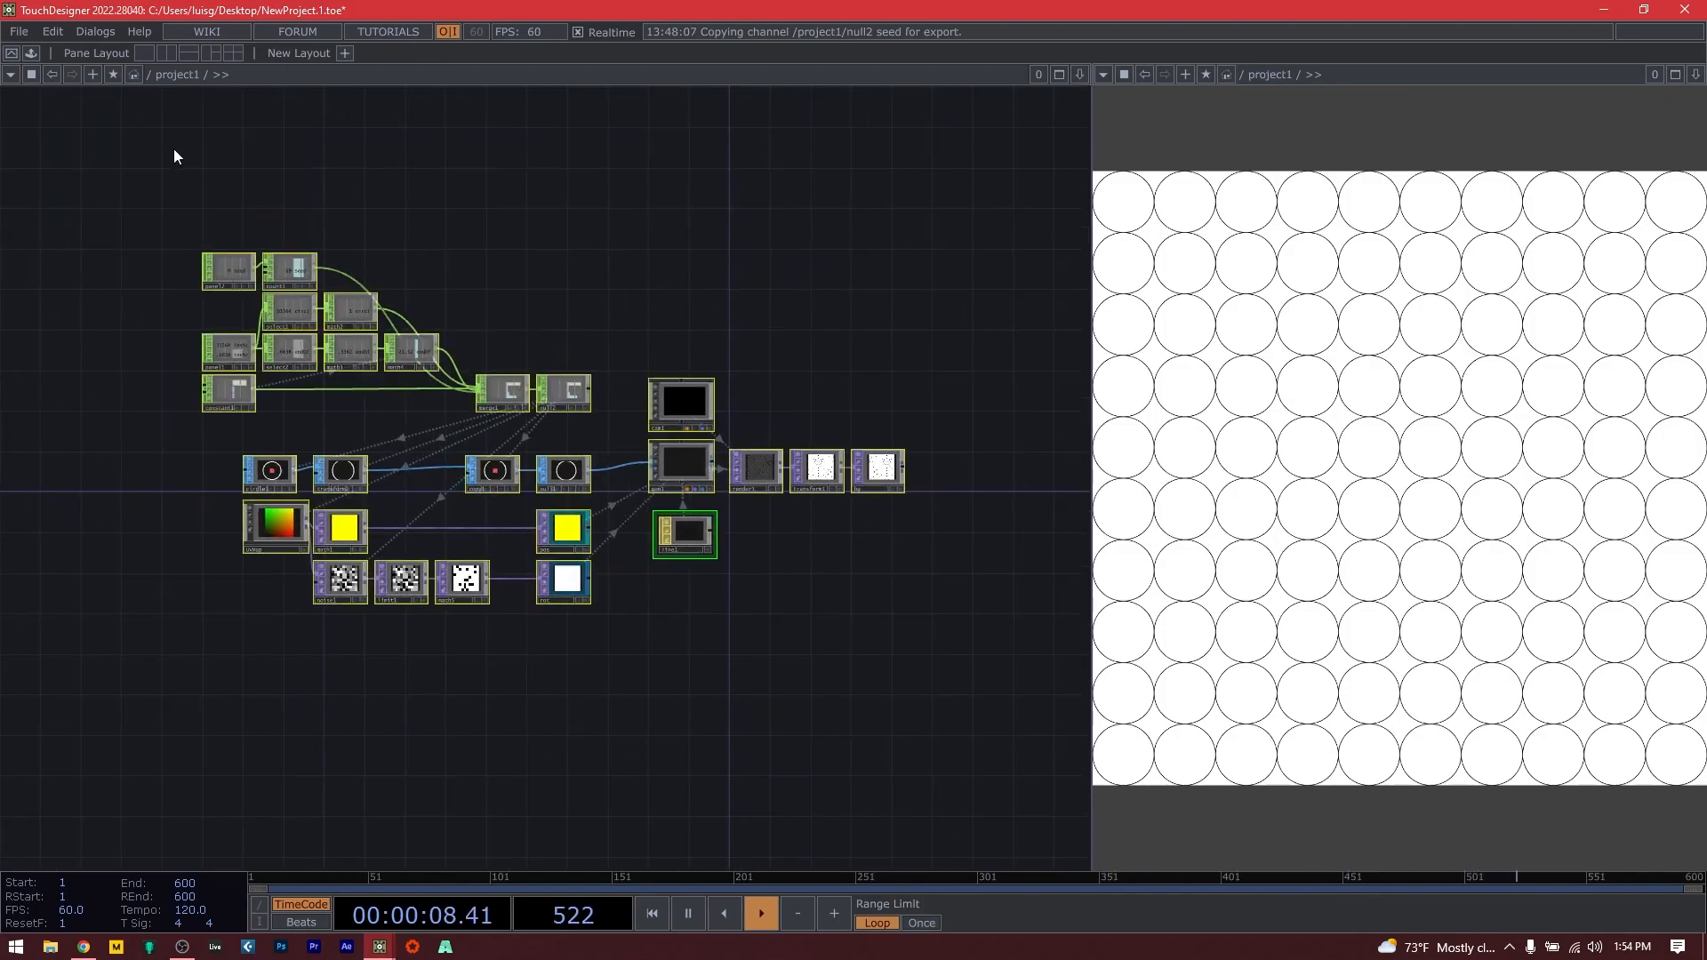
pyautogui.hotkey('ctrl', 'a')
pyautogui.press('Delete')
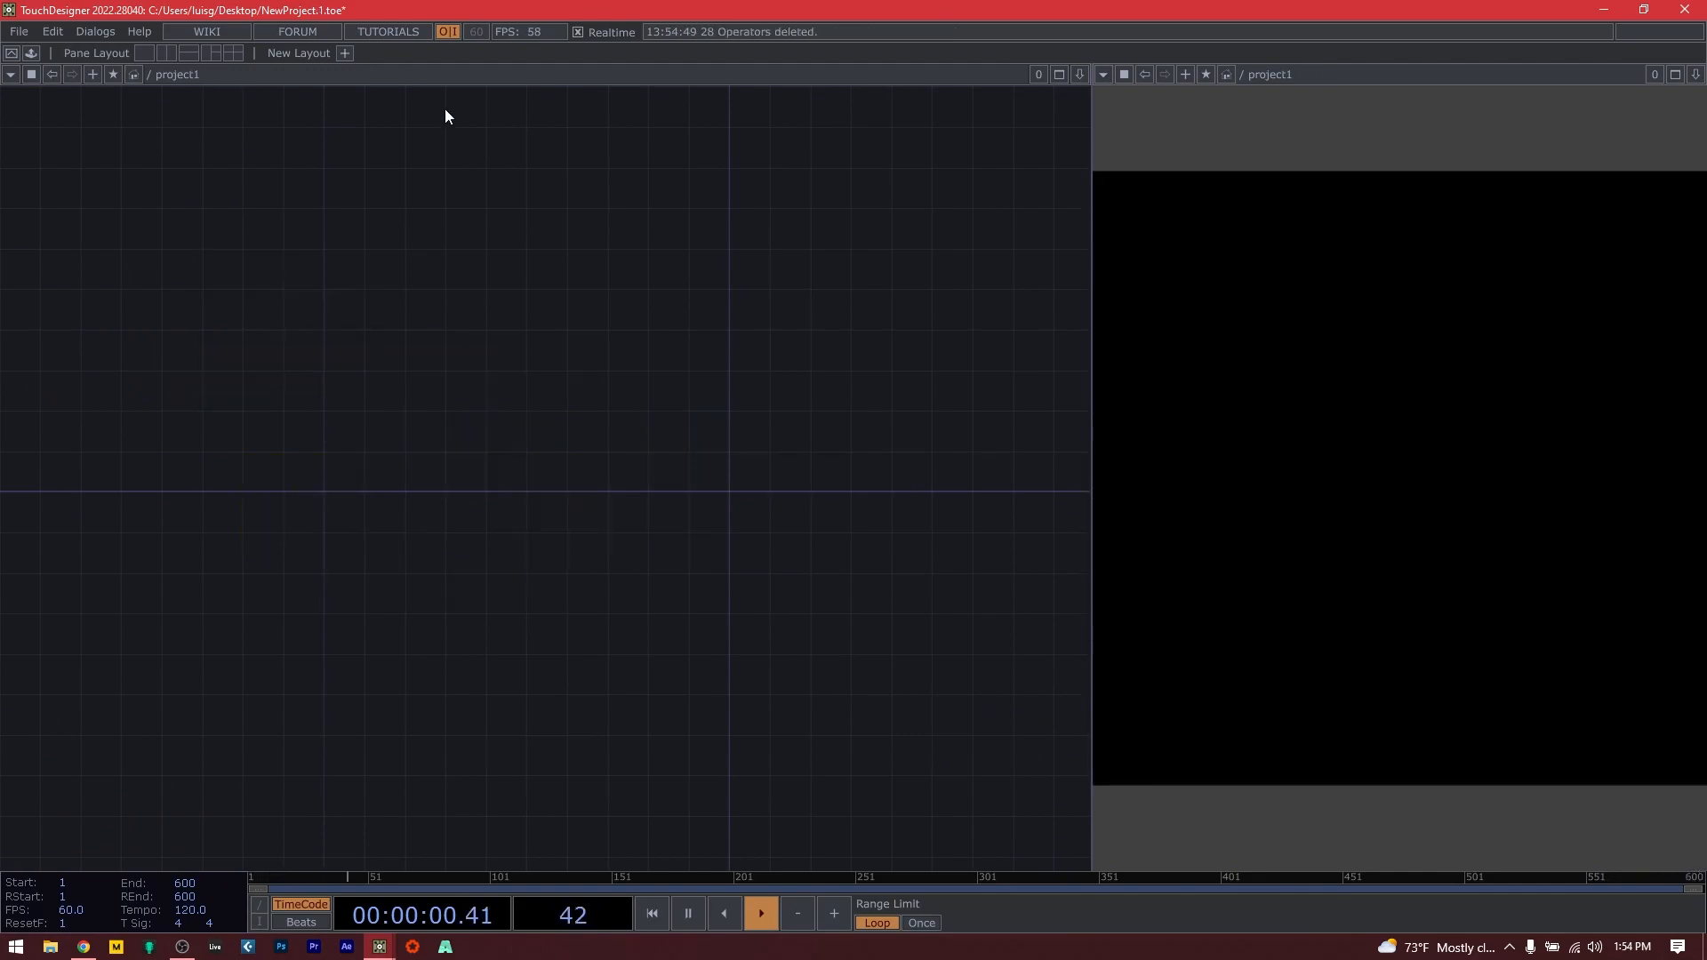
# Go up to the root network and close the second pane so the network editor fills the workspace.
pyautogui.press('u')
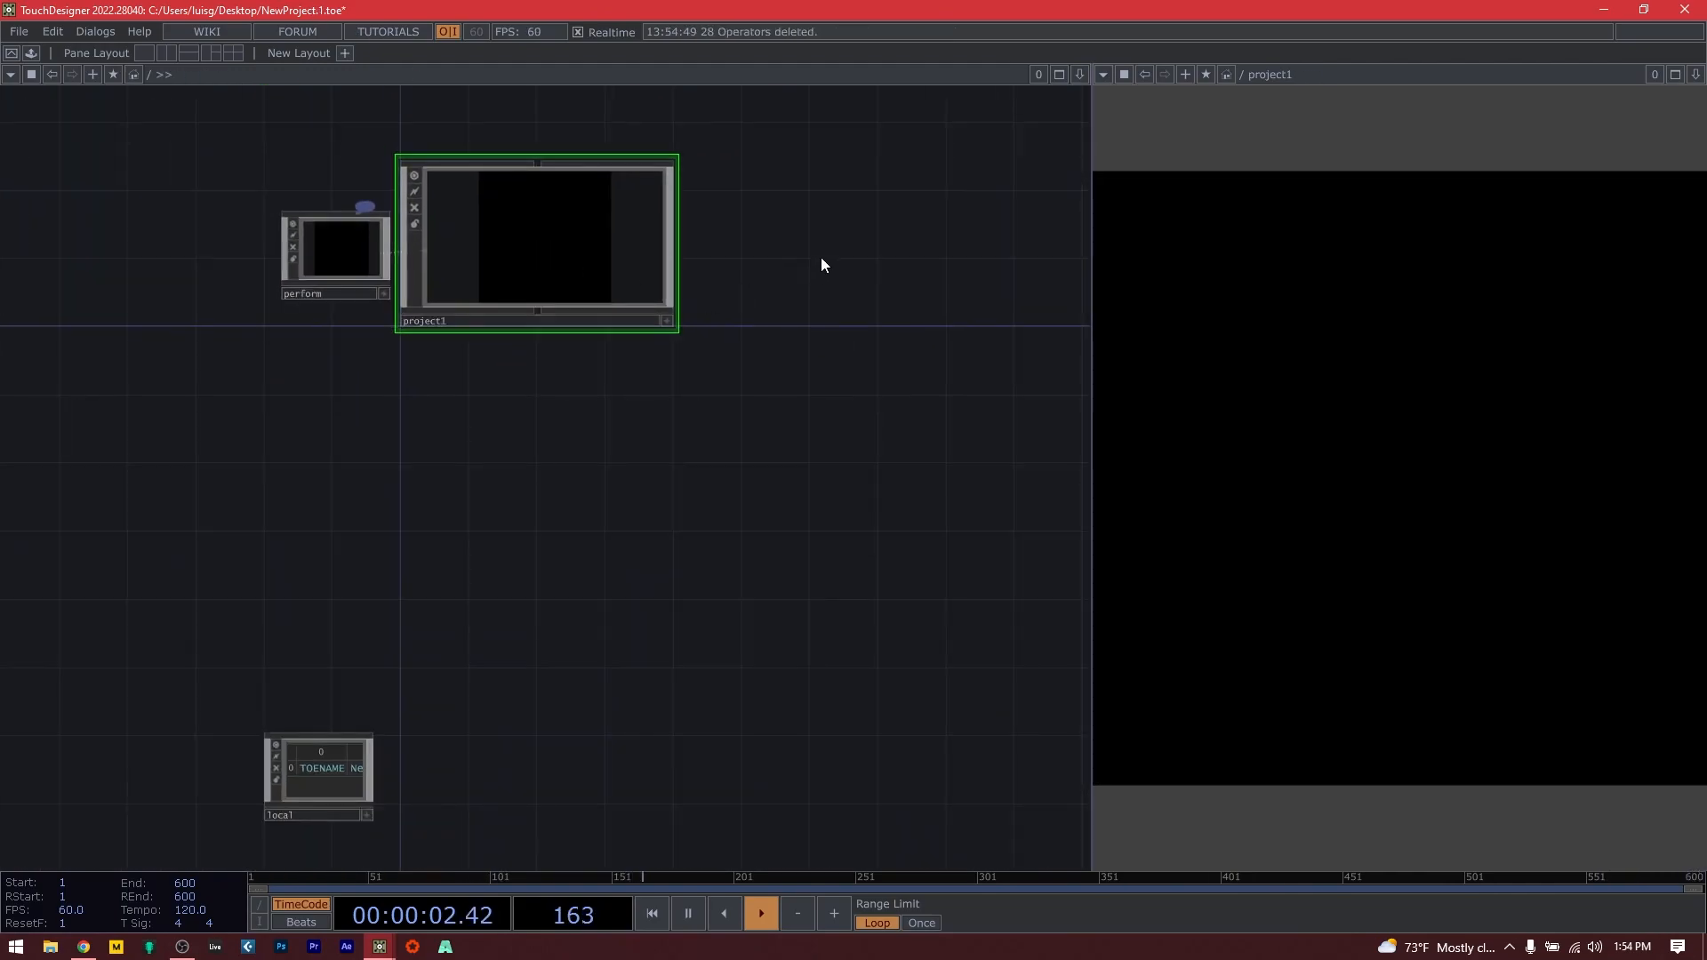
pyautogui.moveTo(801, 204); pyautogui.dragTo(774, 331)
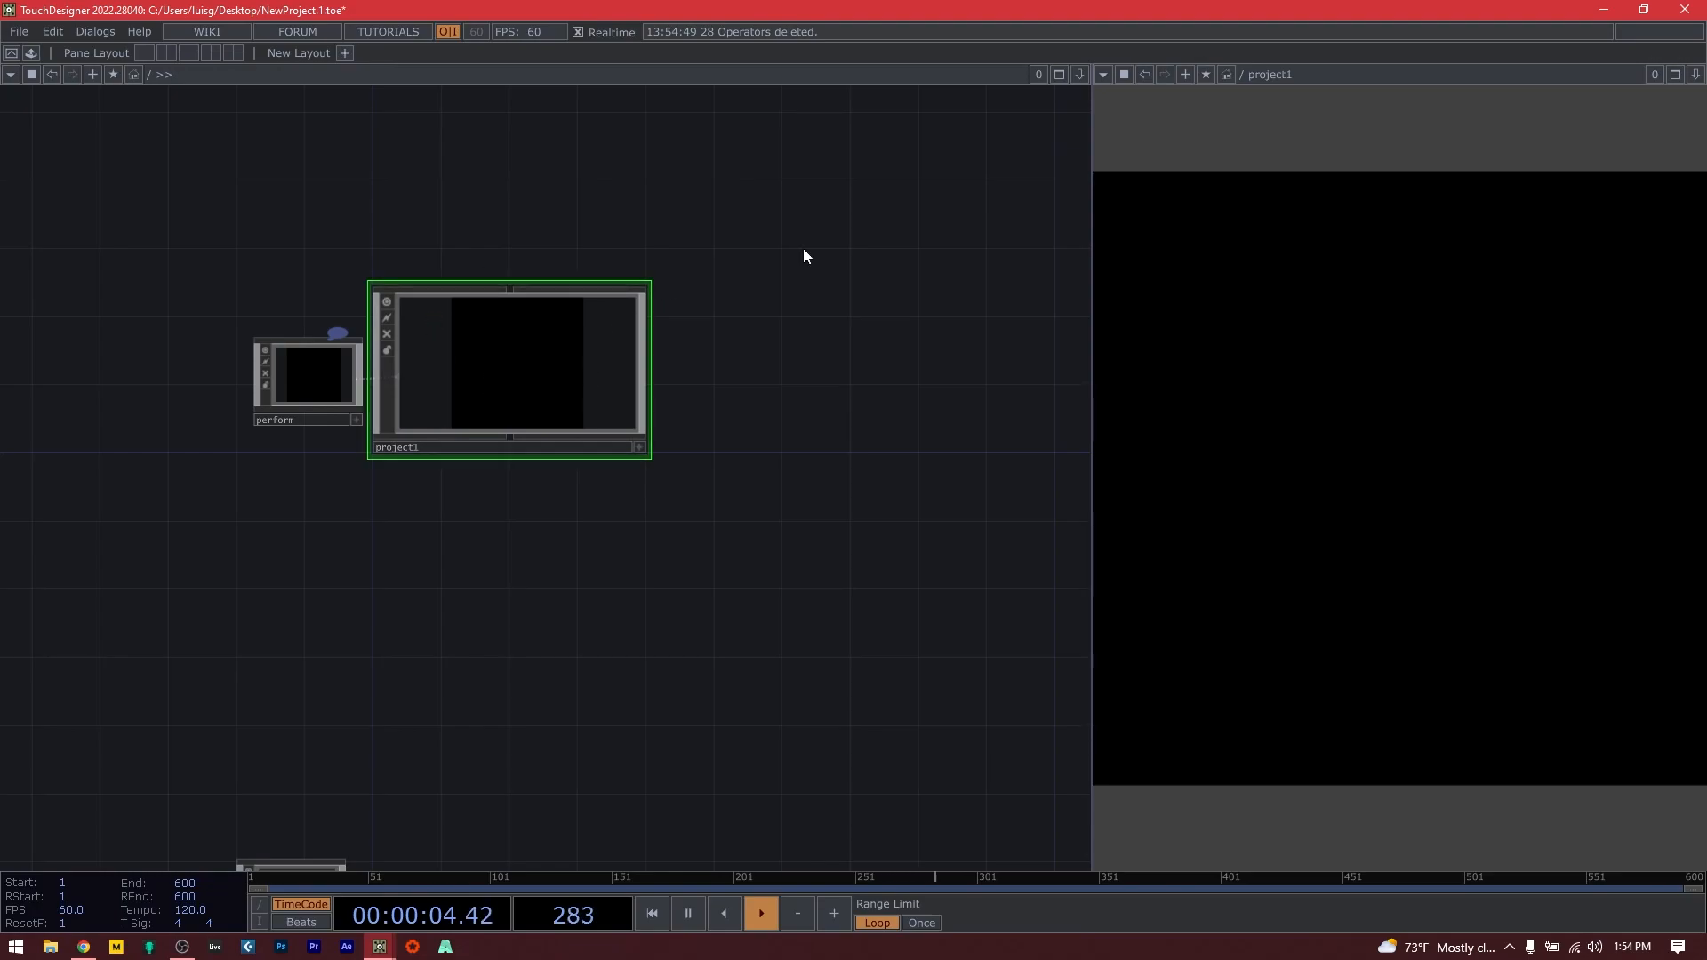
pyautogui.click(1696, 74)
pyautogui.click(1568, 204)
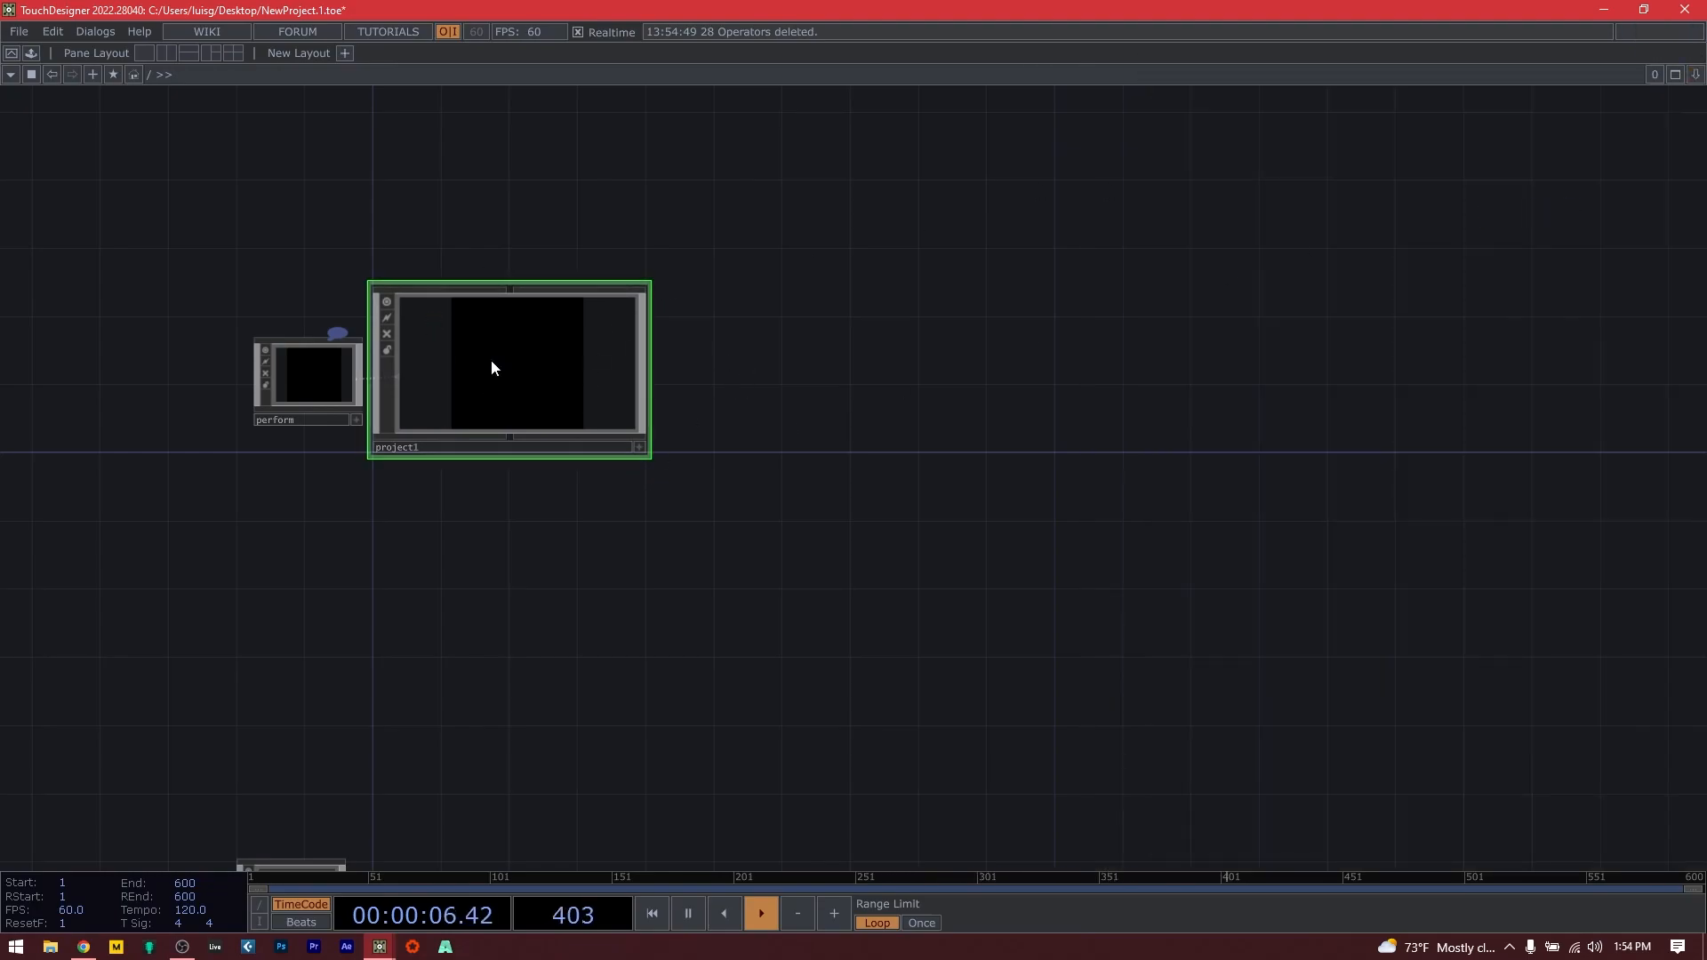
# Display project1's parameters, make Height reference Width with me.par.w, and check the Background TOP setting.
pyautogui.press('p')
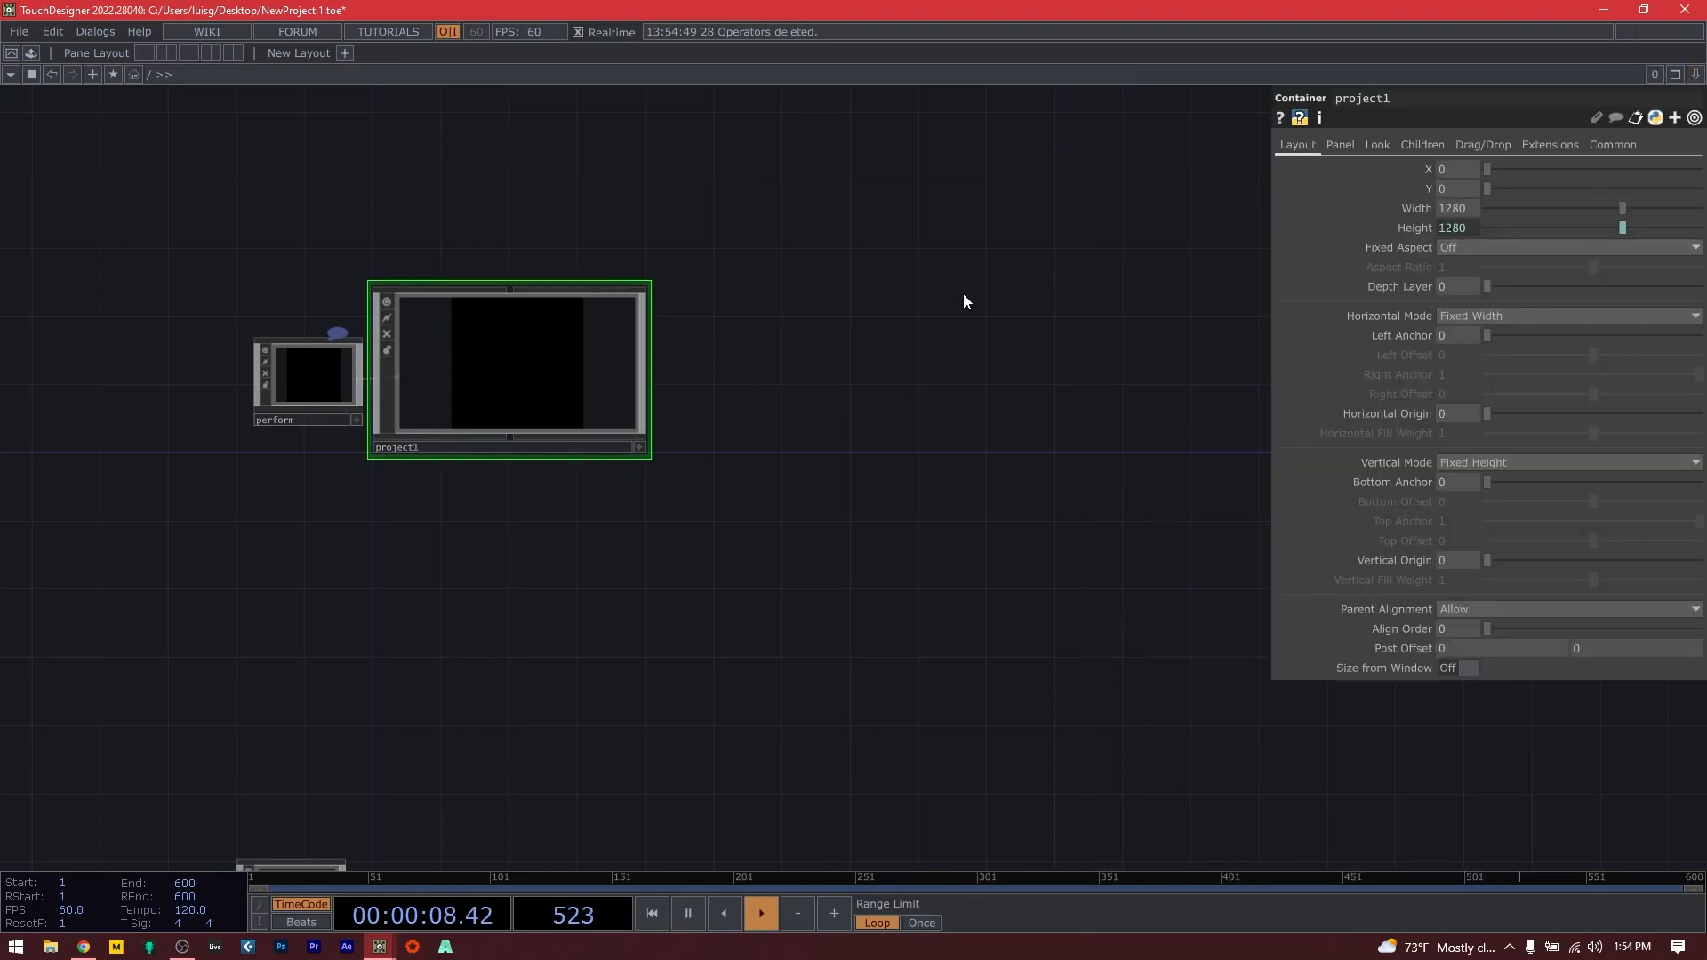
pyautogui.click(1413, 209)
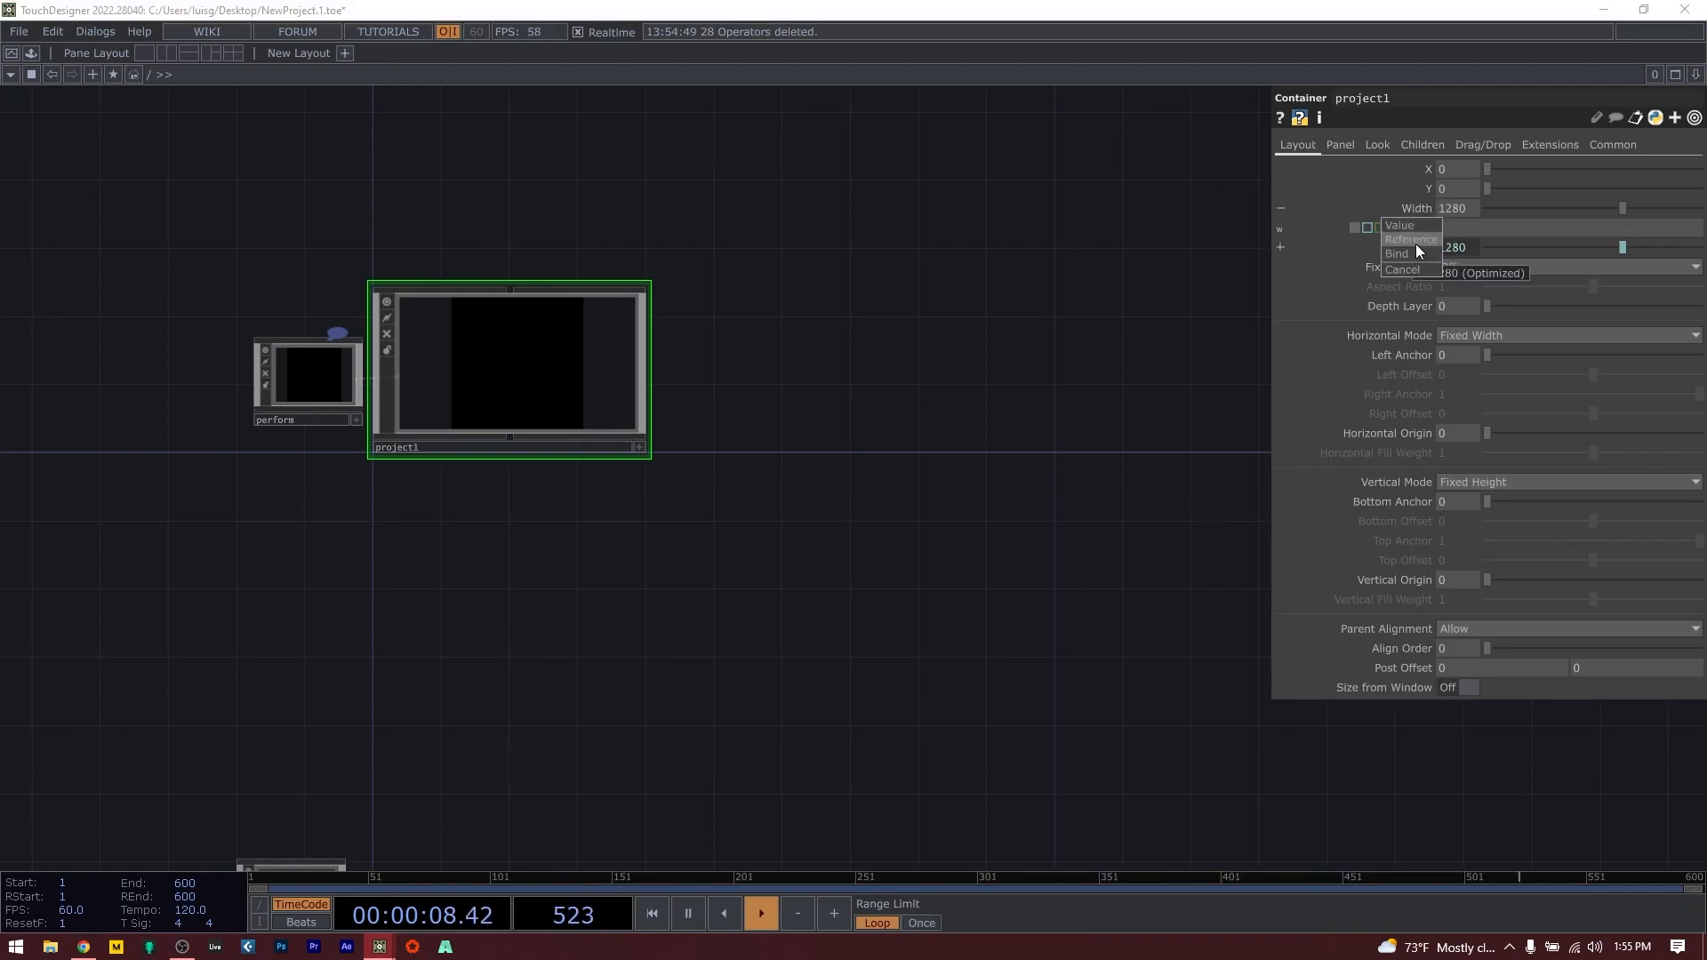
pyautogui.click(1418, 251)
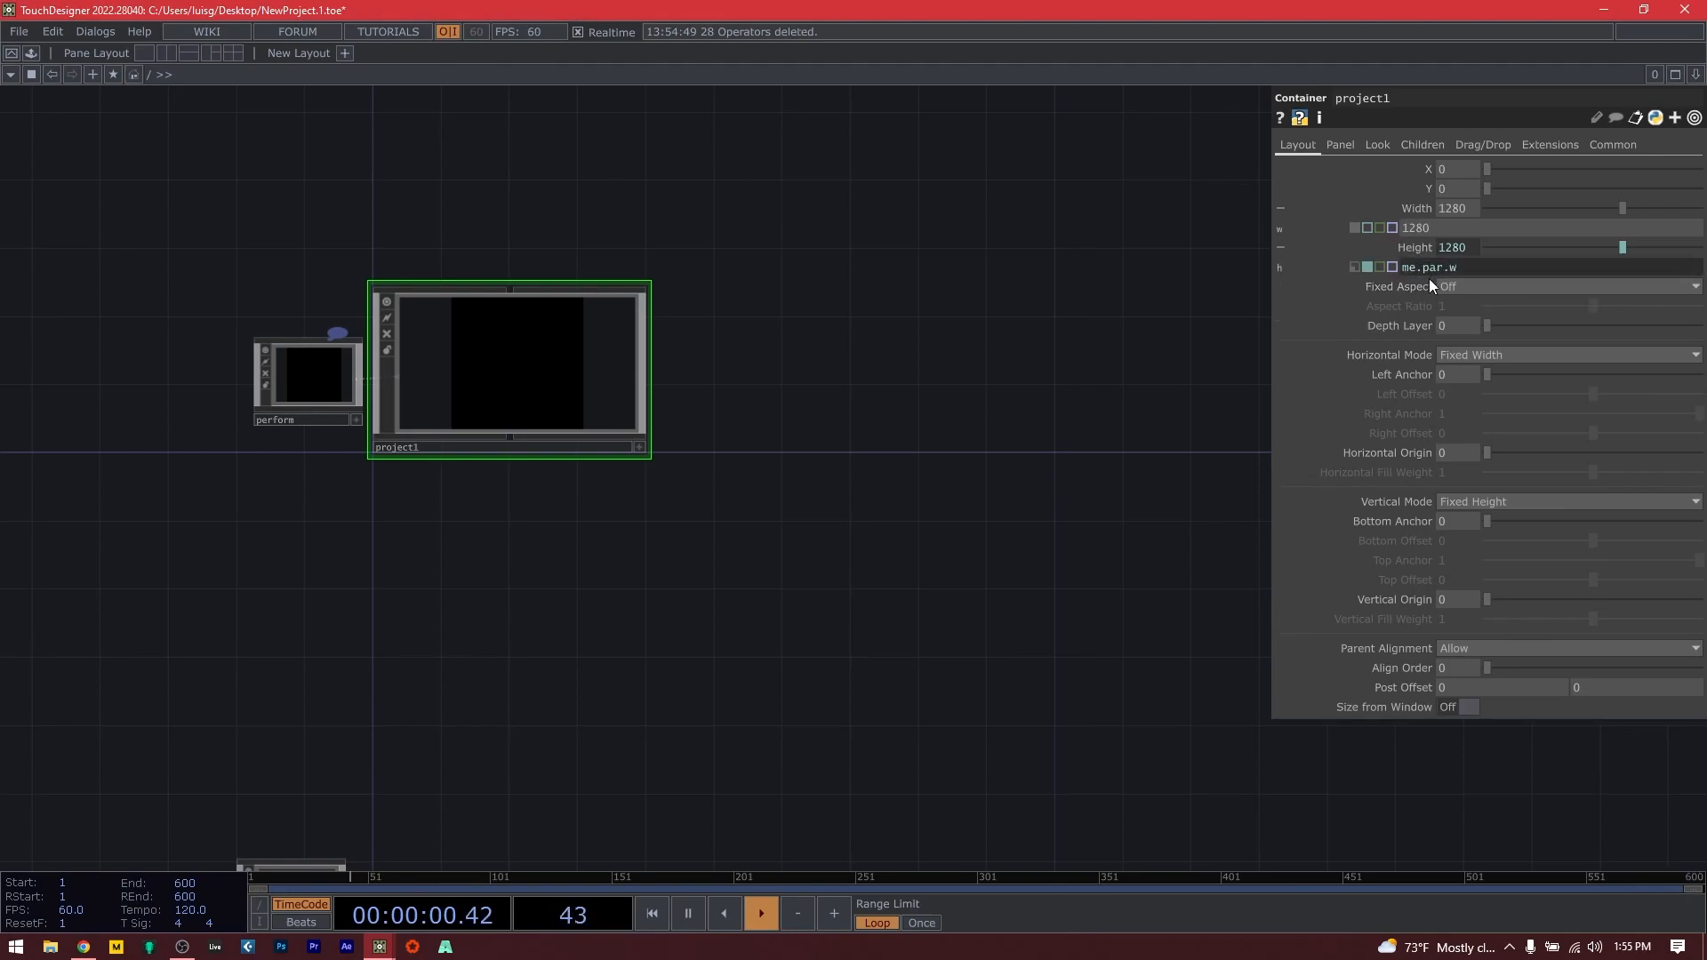
pyautogui.click(1415, 210)
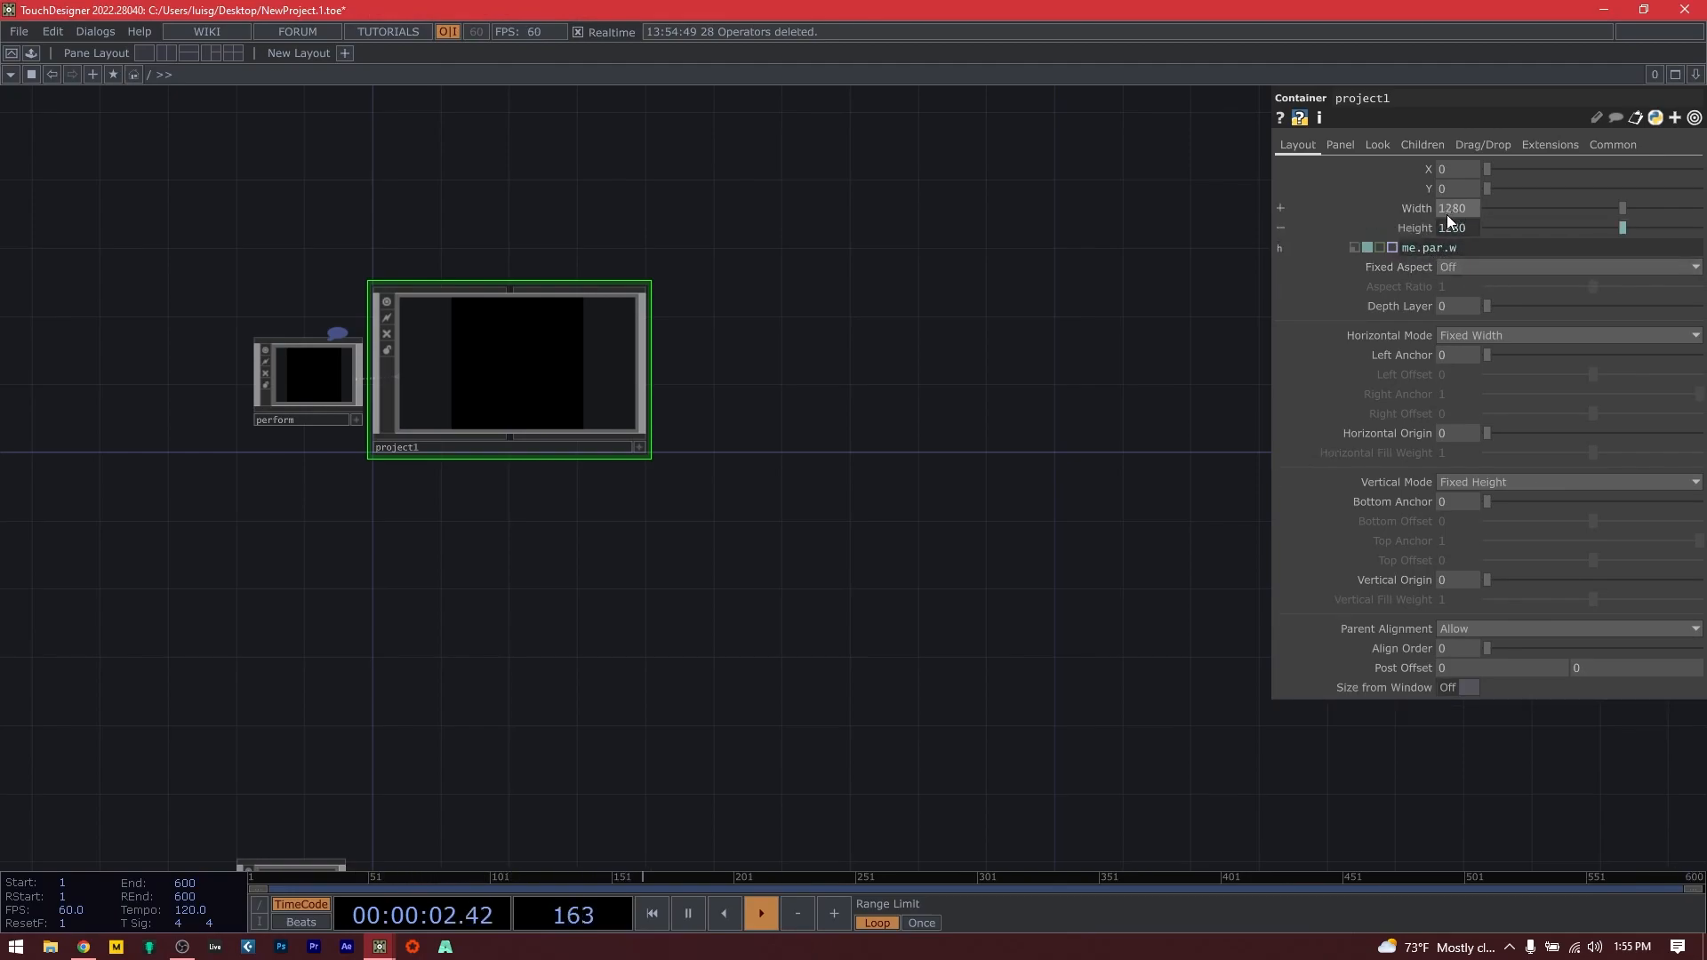
pyautogui.click(1456, 211)
pyautogui.click(1318, 261)
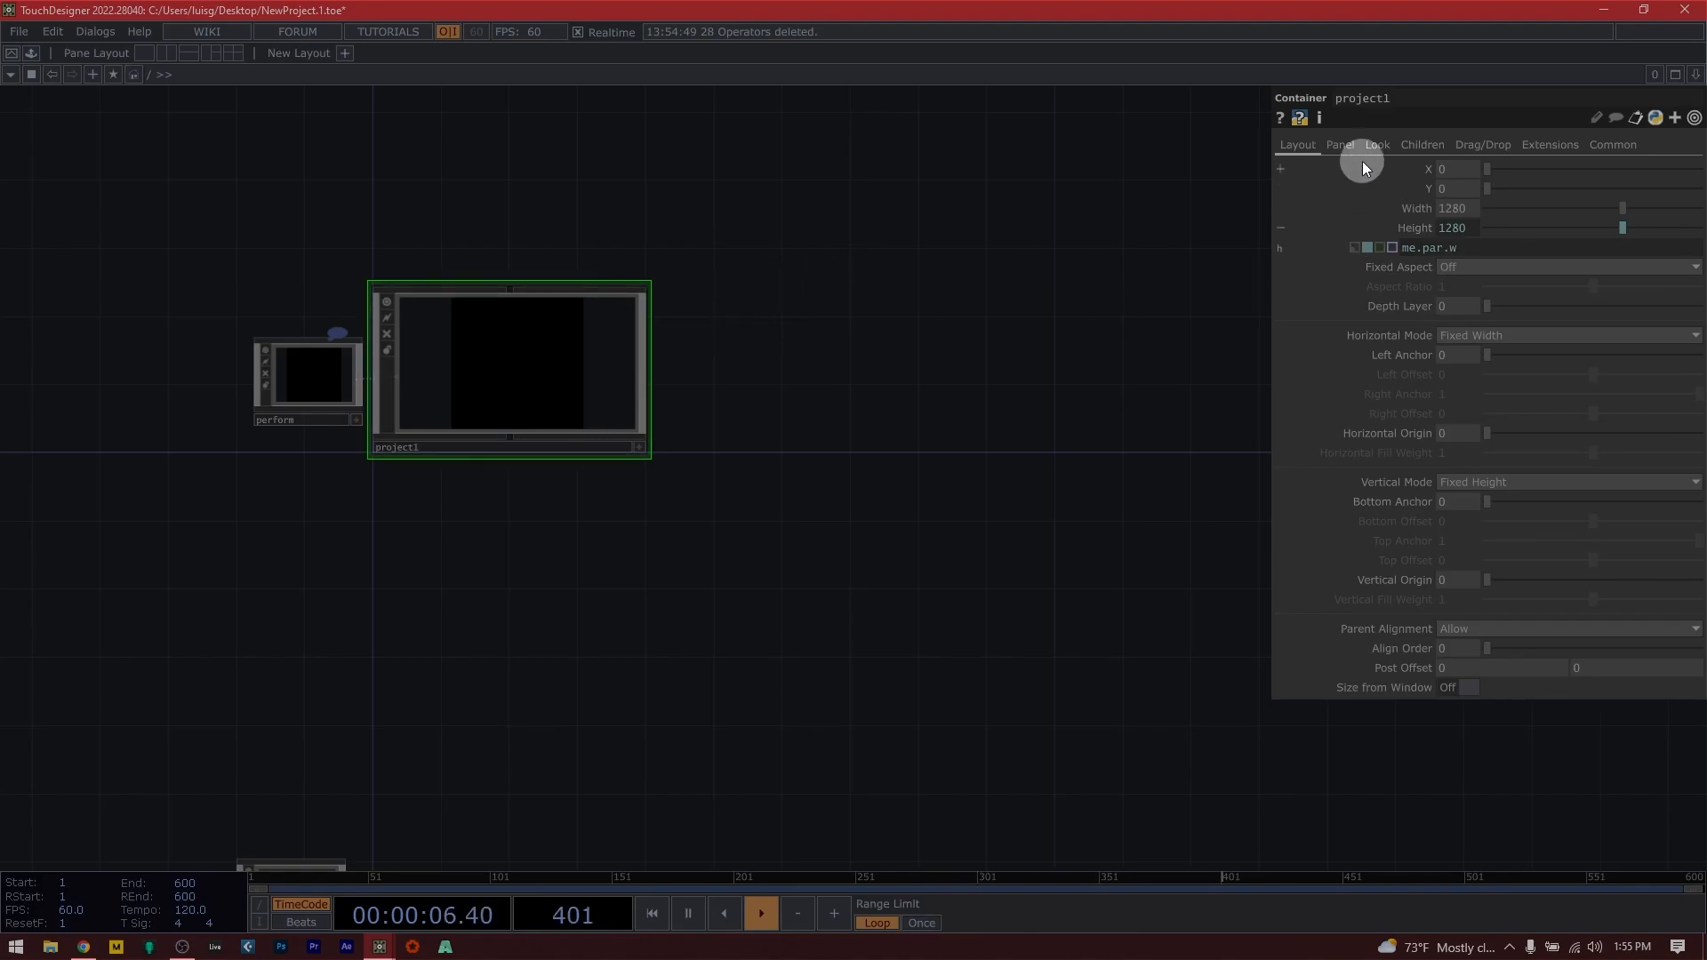
pyautogui.click(1377, 144)
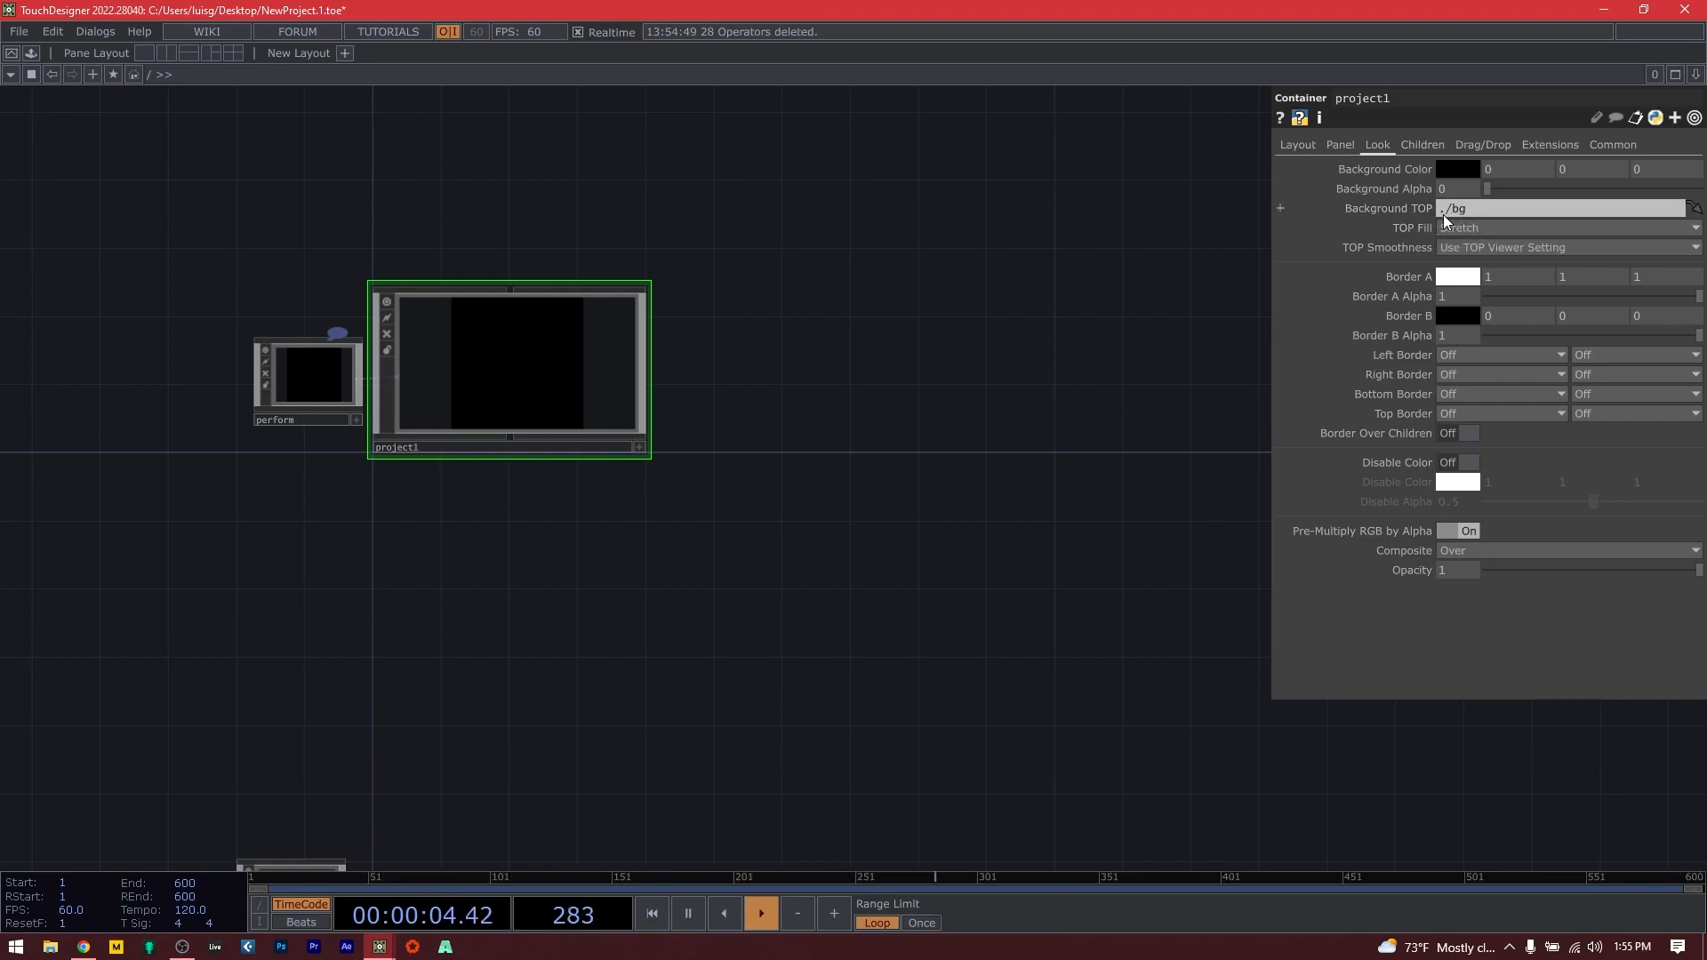
# Enter the project1 network and add a Circle SOP.
pyautogui.doubleClick(466, 365)
pyautogui.moveTo(302, 315); pyautogui.dragTo(524, 336)
pyautogui.scroll(4, 601, 260)
pyautogui.scroll(-2, 601, 259)
pyautogui.scroll(4, 525, 336)
pyautogui.press('Tab')
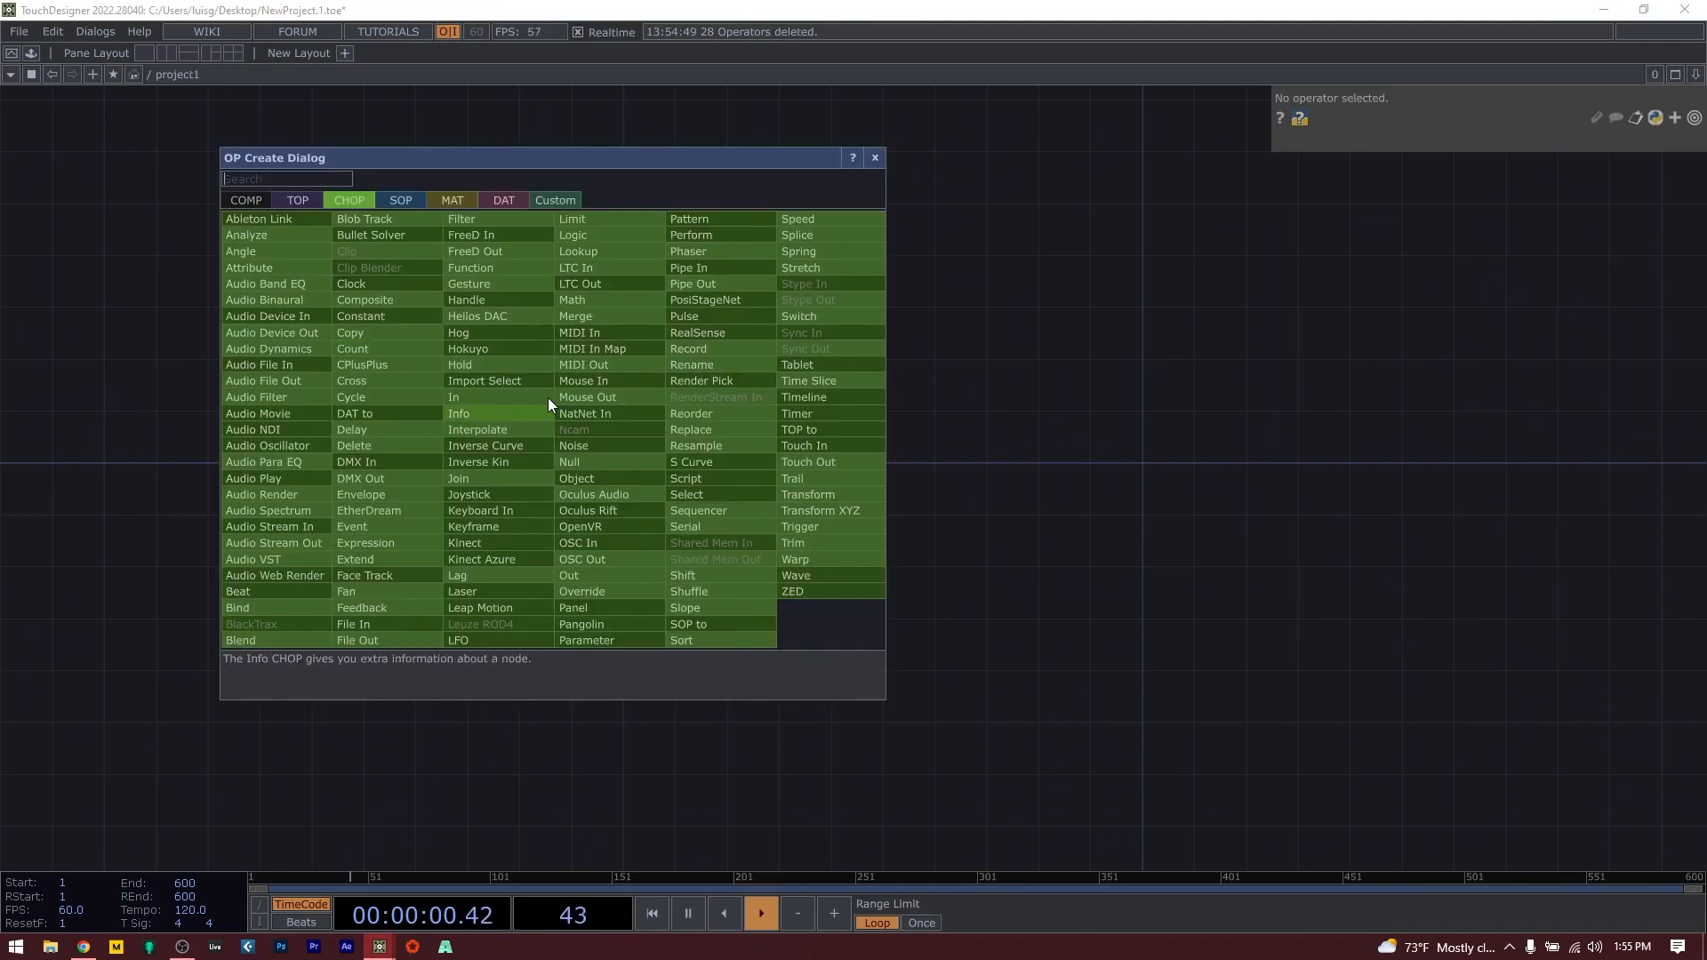
pyautogui.write('c')
pyautogui.click(389, 204)
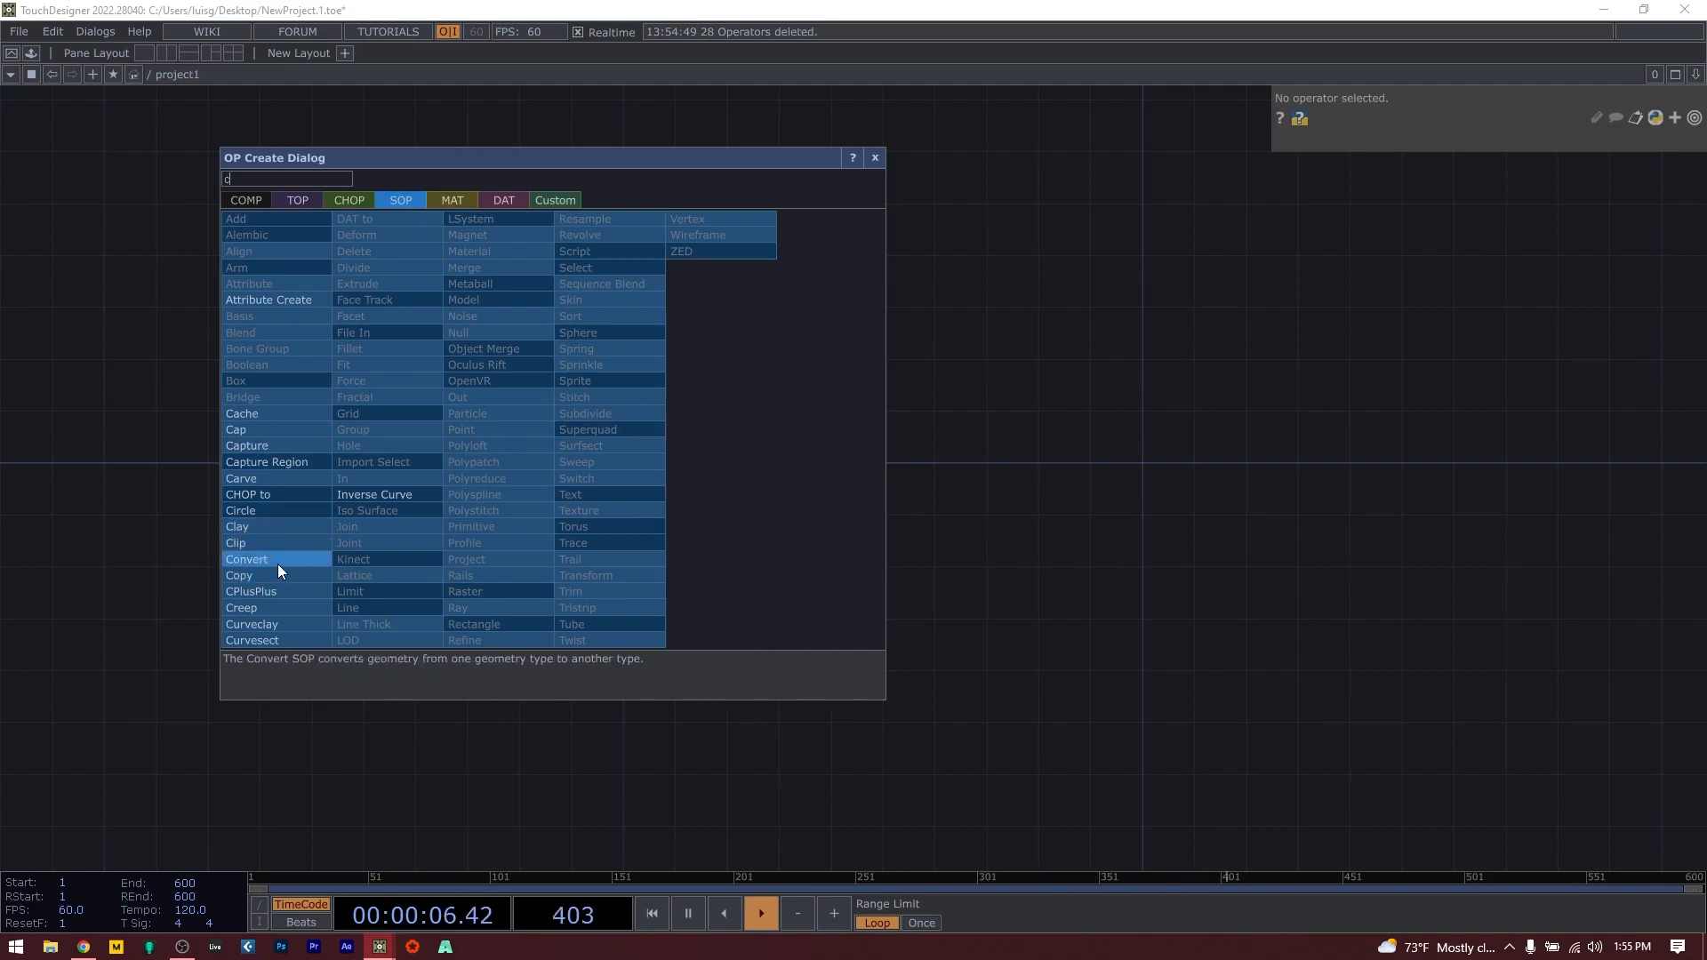
pyautogui.click(270, 516)
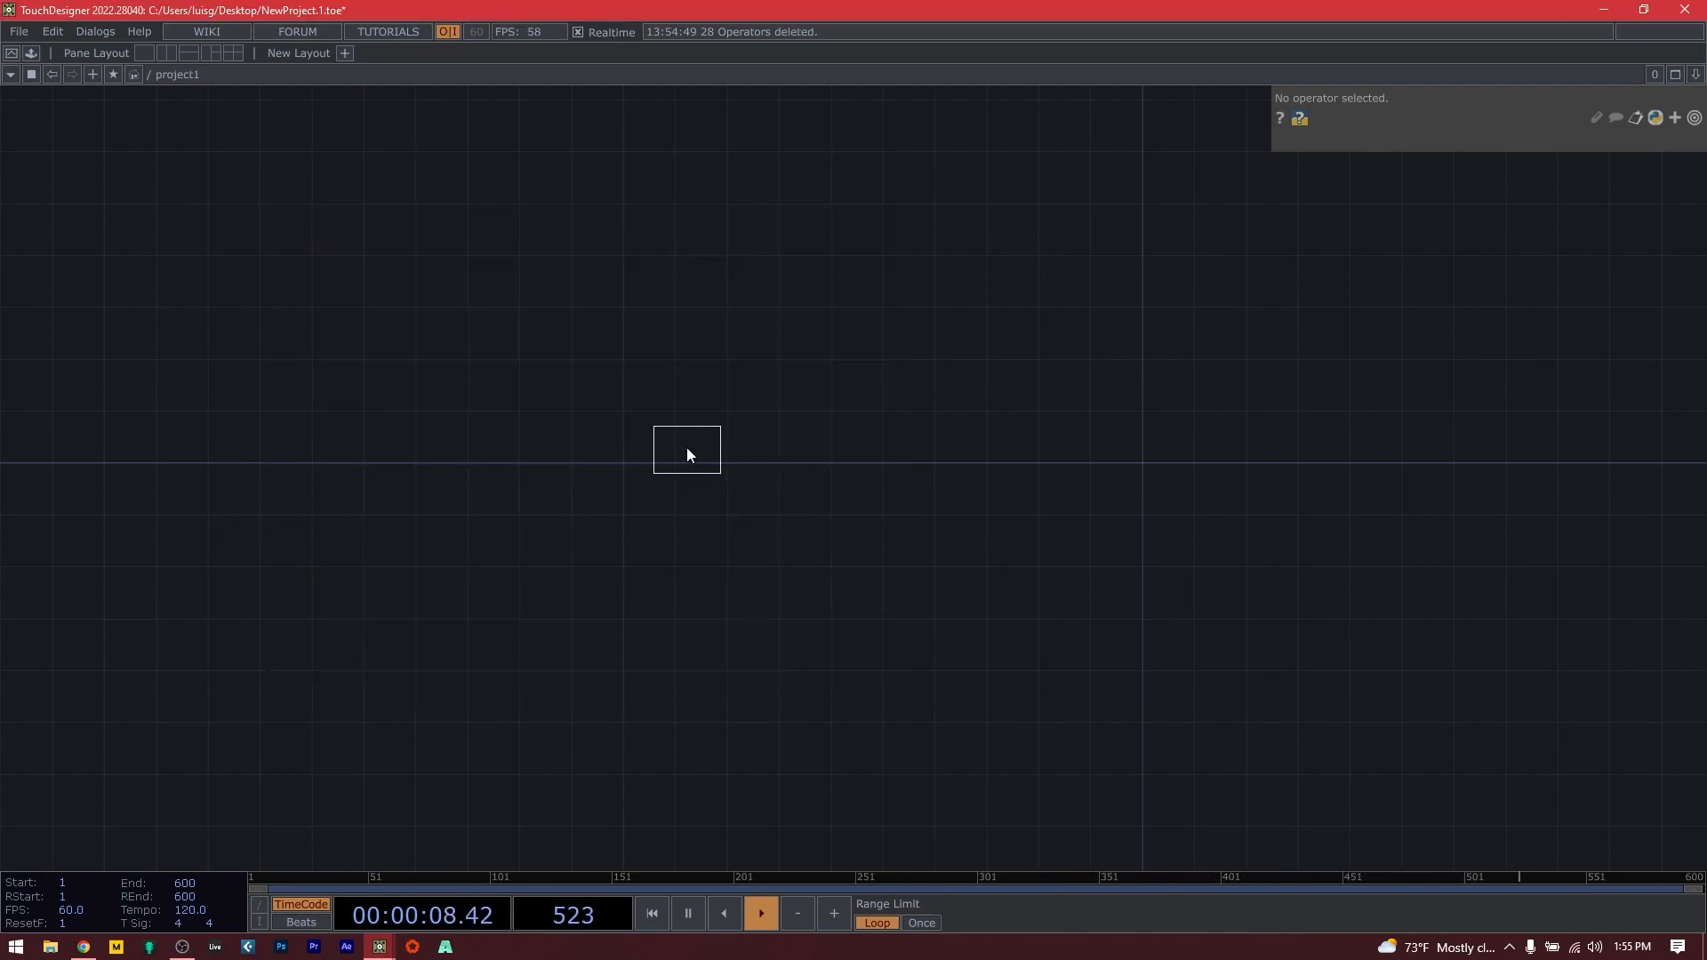
pyautogui.click(671, 444)
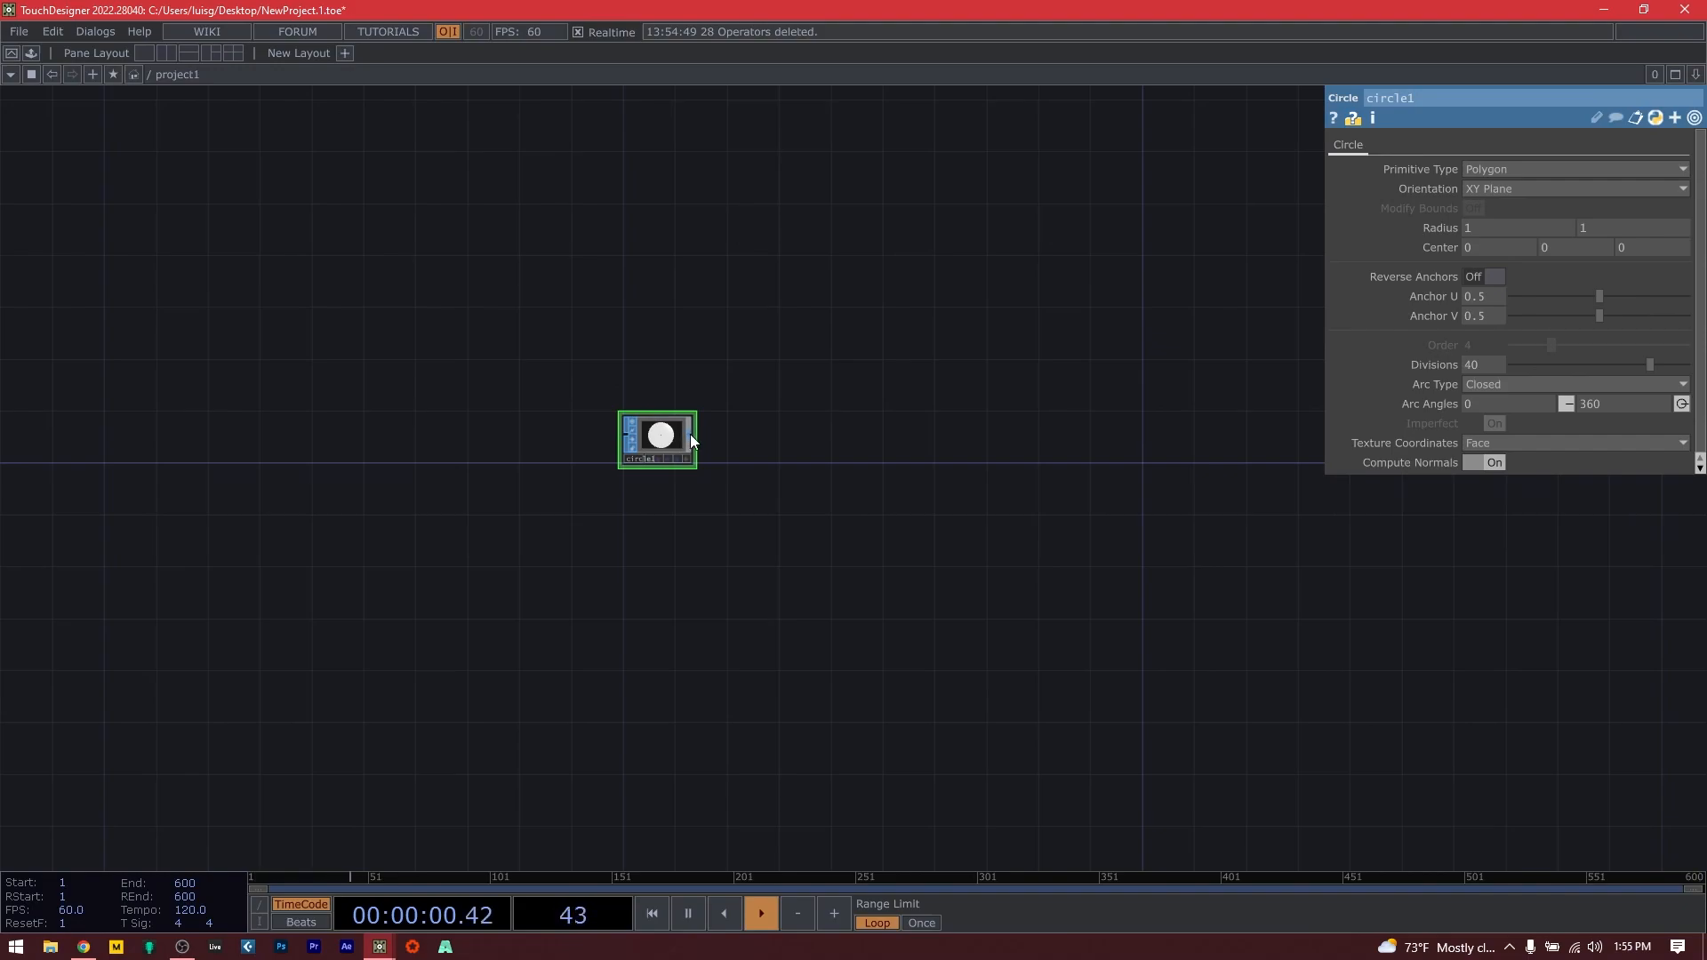
# Connect a Null SOP to the output of circle1.
pyautogui.click(690, 434)
pyautogui.click(606, 345)
pyautogui.click(757, 435)
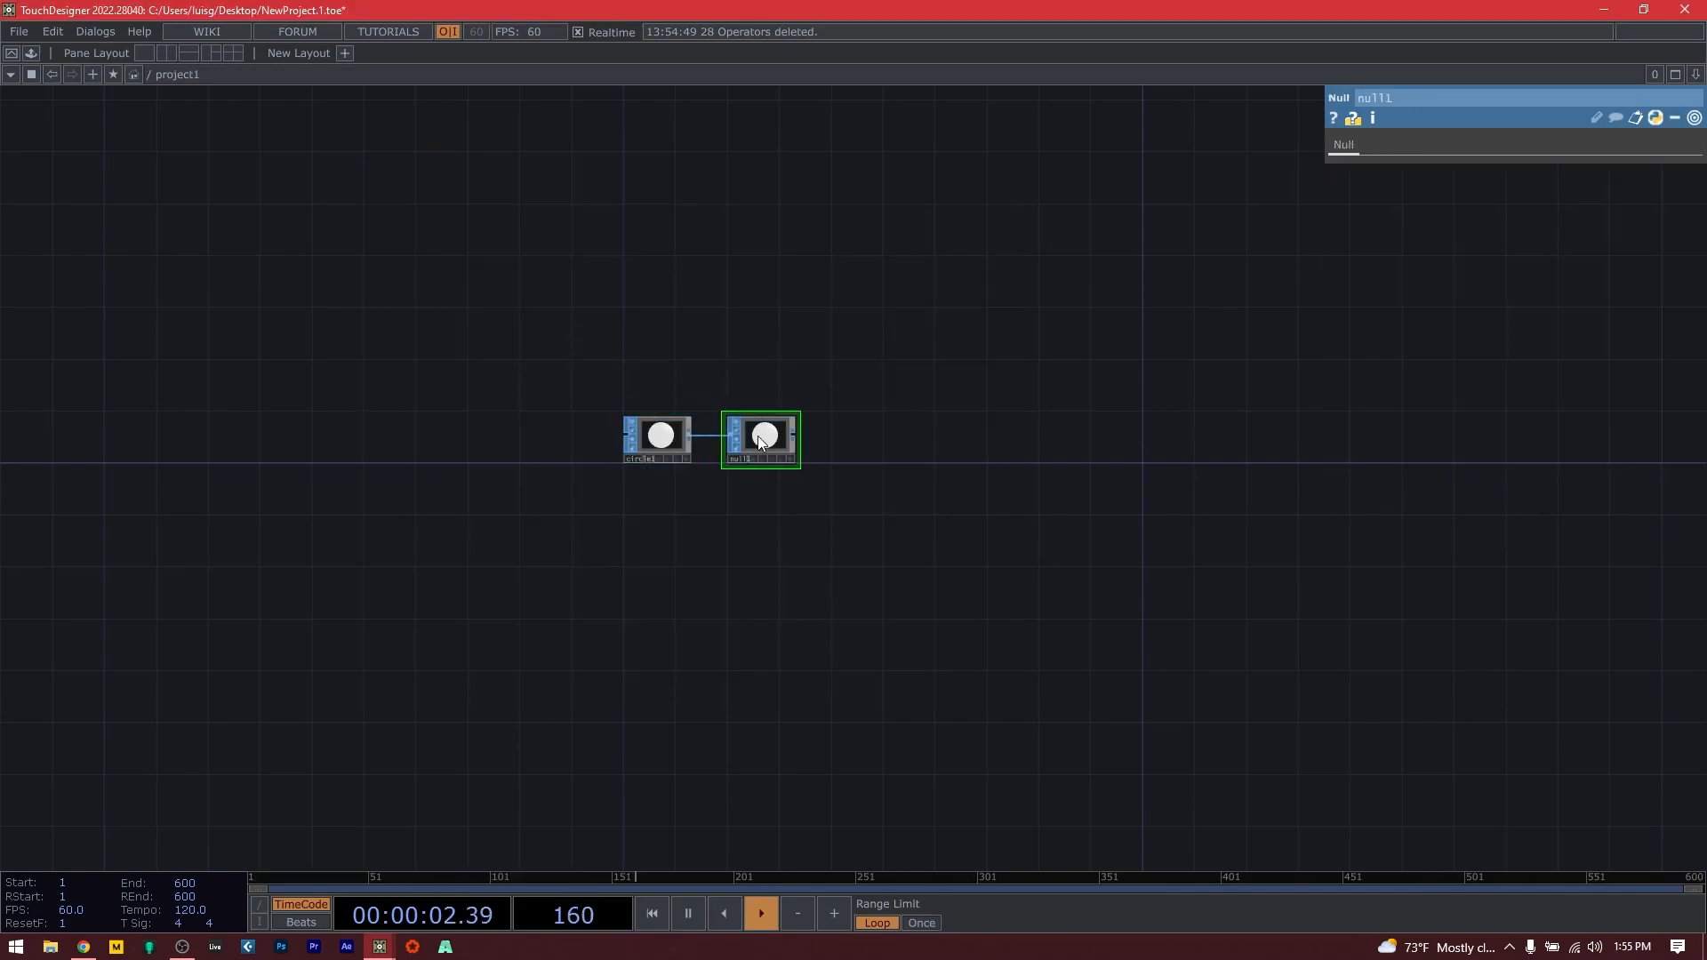
# Add a Geometry COMP fed by the output of null1.
pyautogui.click(796, 436)
pyautogui.click(476, 217)
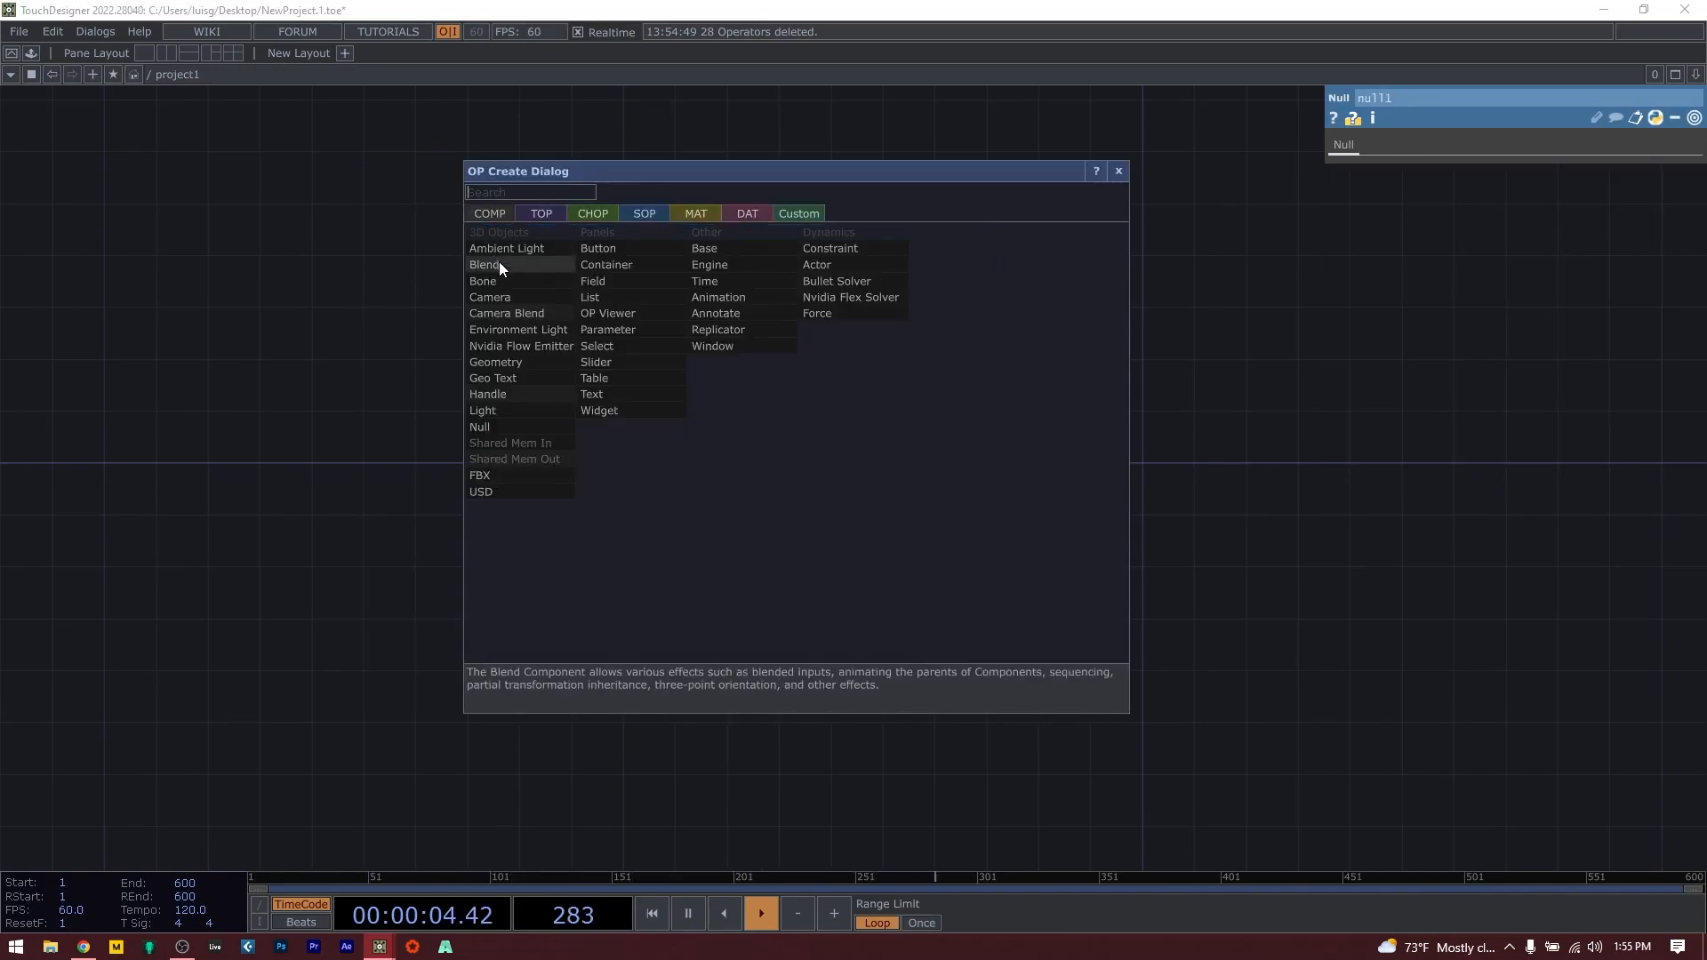
pyautogui.press('Escape')
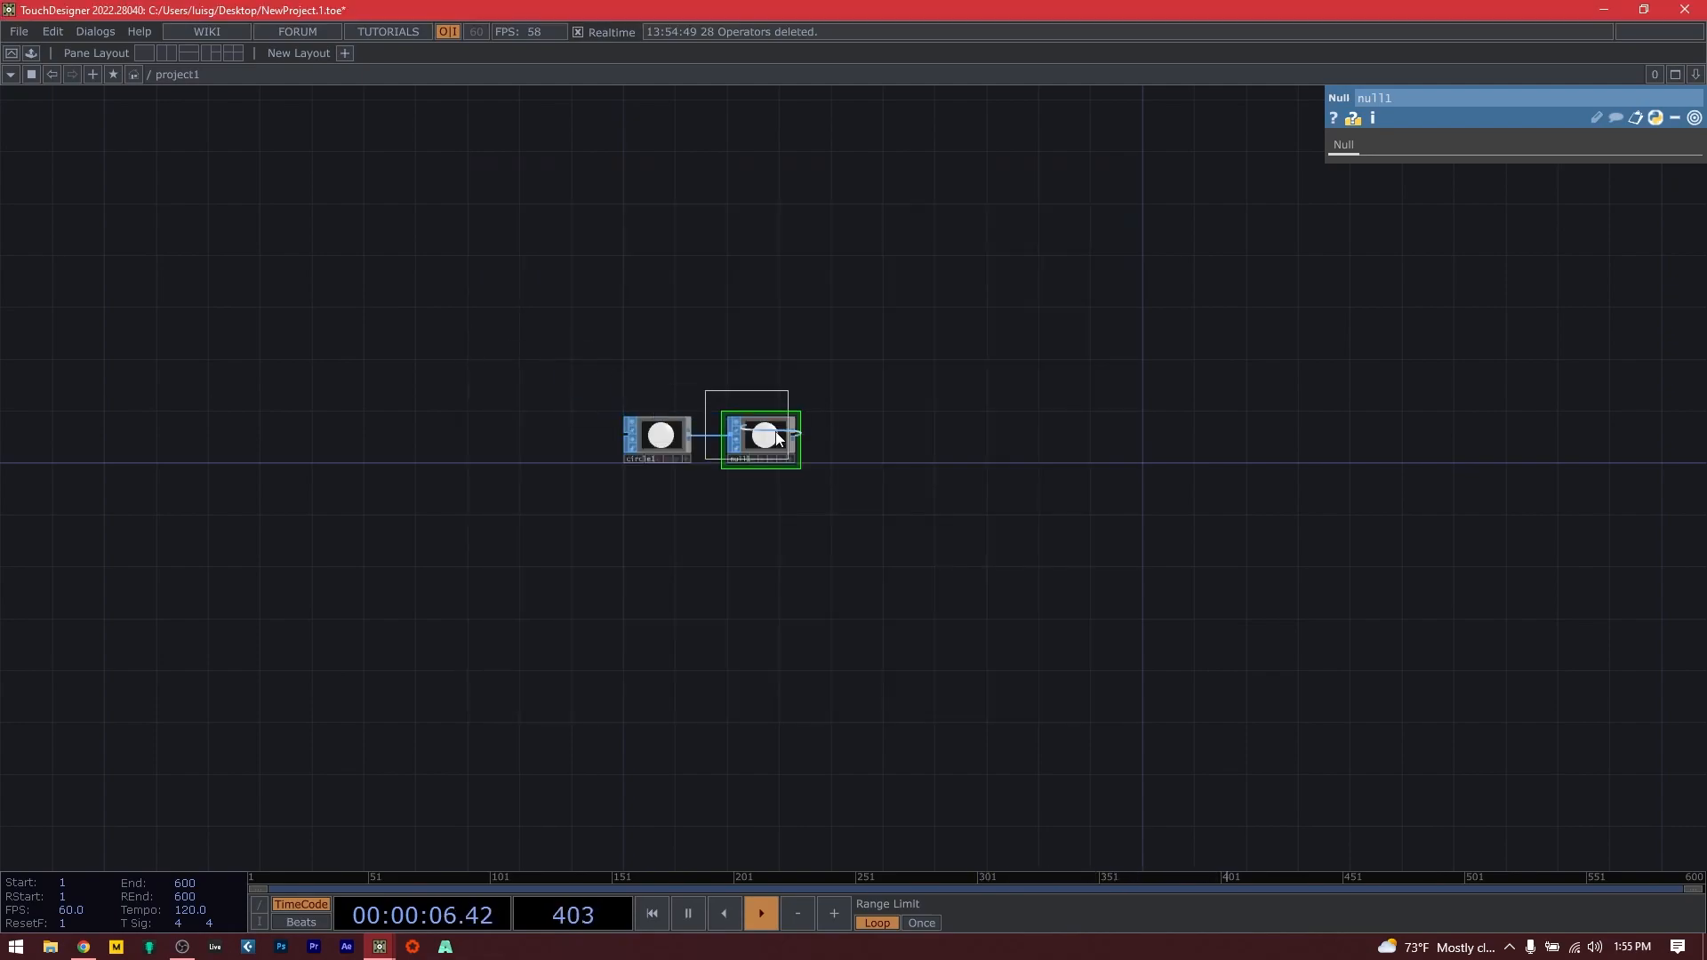
pyautogui.click(896, 430)
pyautogui.press('Tab')
pyautogui.write('ca')
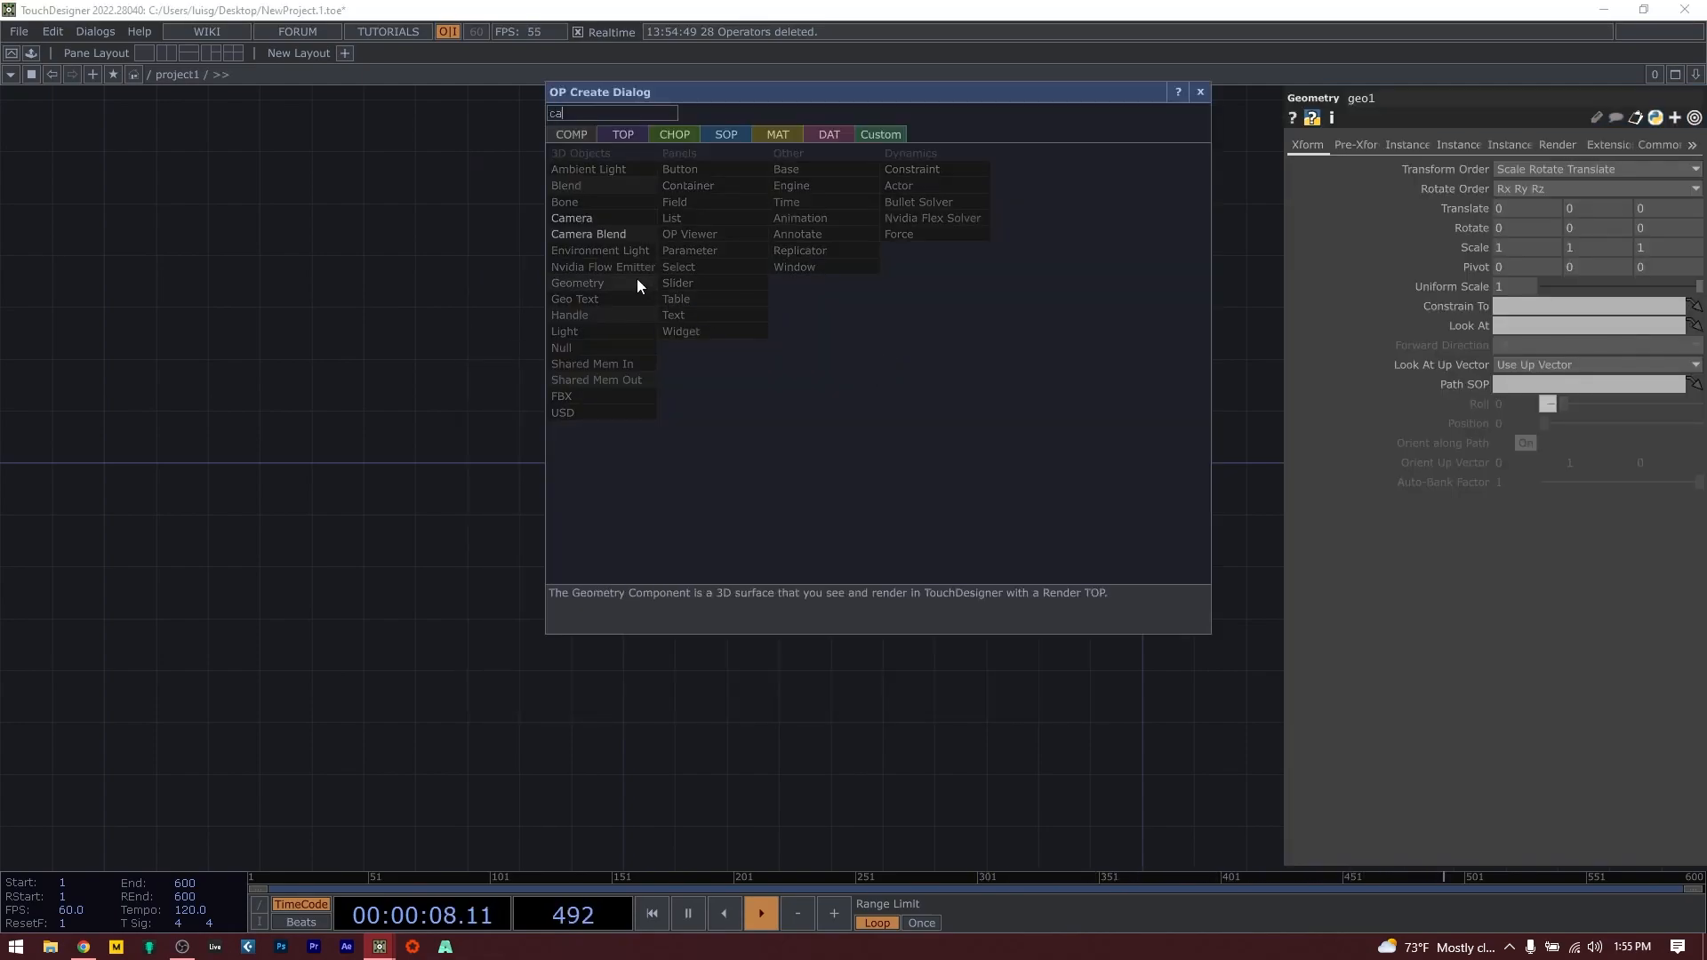
pyautogui.click(608, 231)
pyautogui.click(856, 331)
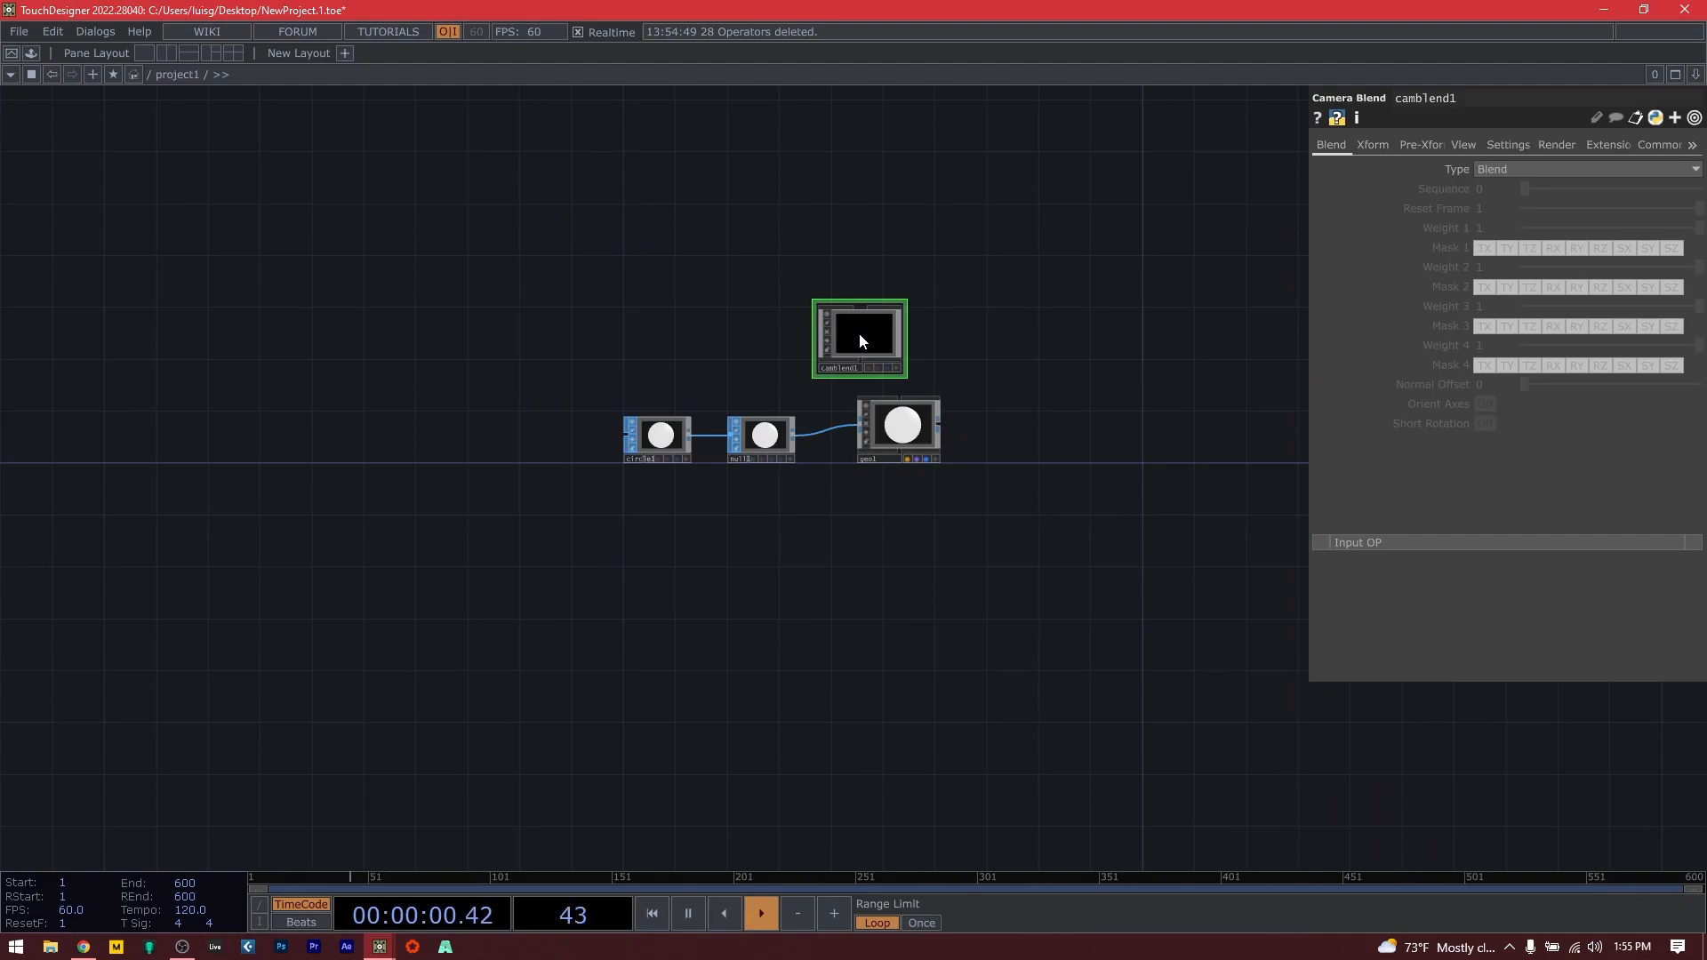
pyautogui.hotkey('ctrl', 'z')
# Add a Camera COMP directly above geo1.
pyautogui.press('Tab')
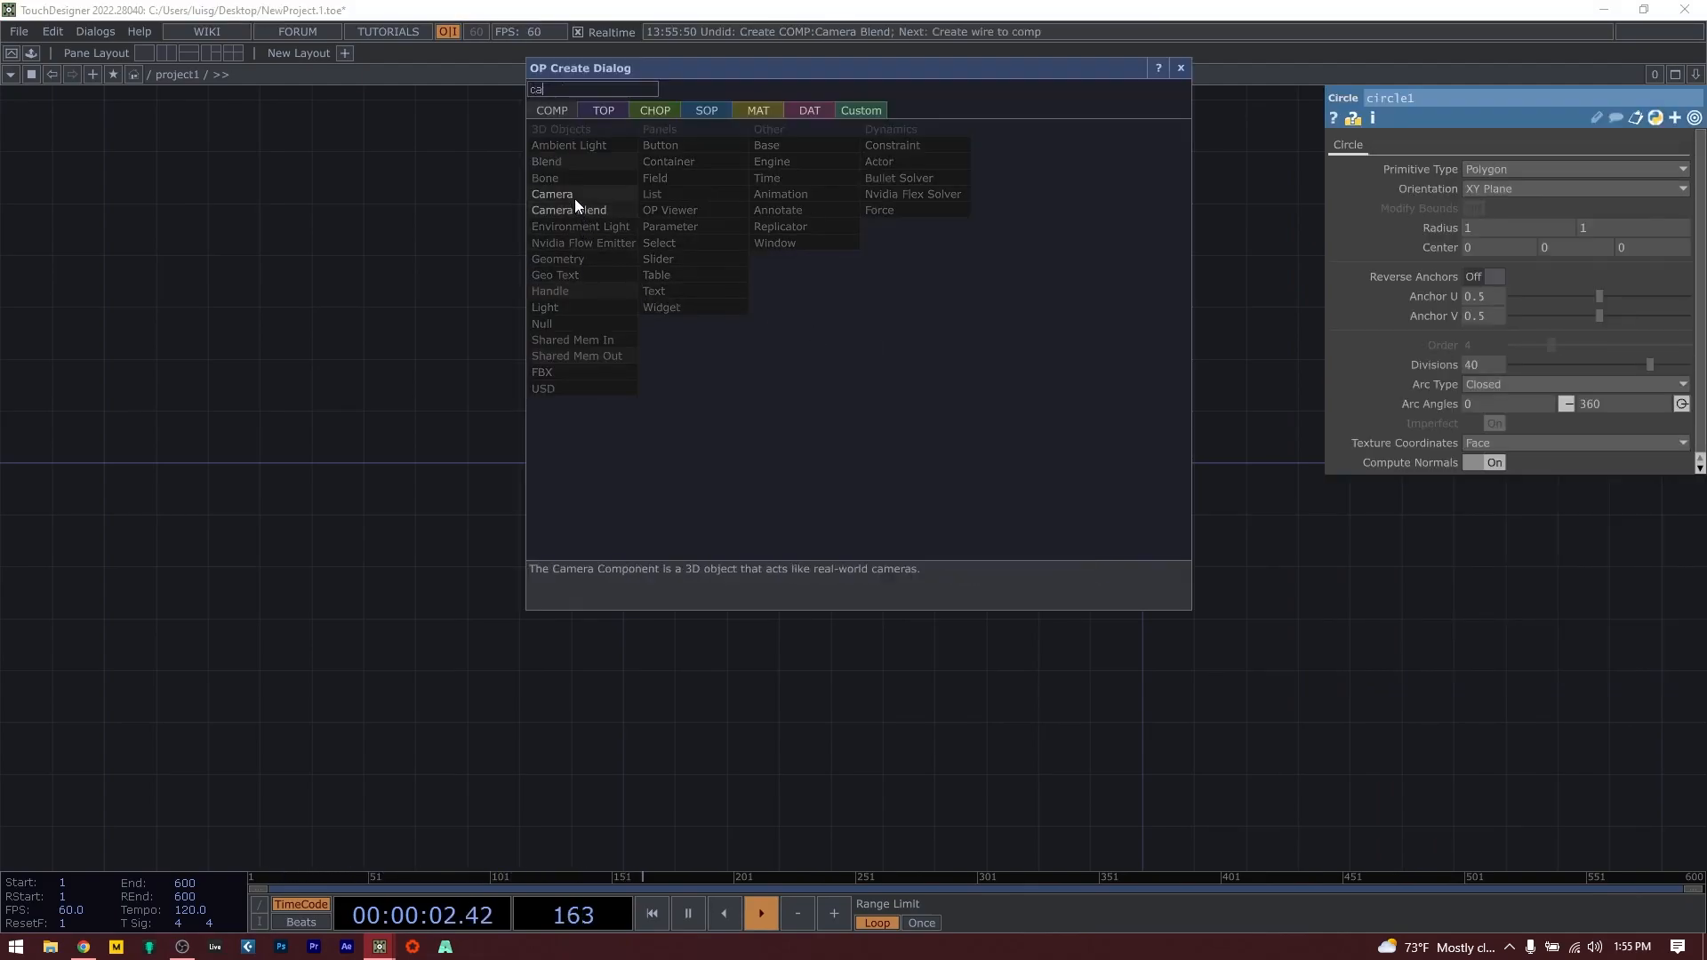
pyautogui.click(574, 199)
pyautogui.click(898, 352)
# Add a Line MAT and assign it as the material of geo1, placing it below the geometry.
pyautogui.scroll(3, 951, 498)
pyautogui.press('Tab')
pyautogui.write('li')
pyautogui.click(721, 248)
pyautogui.click(538, 329)
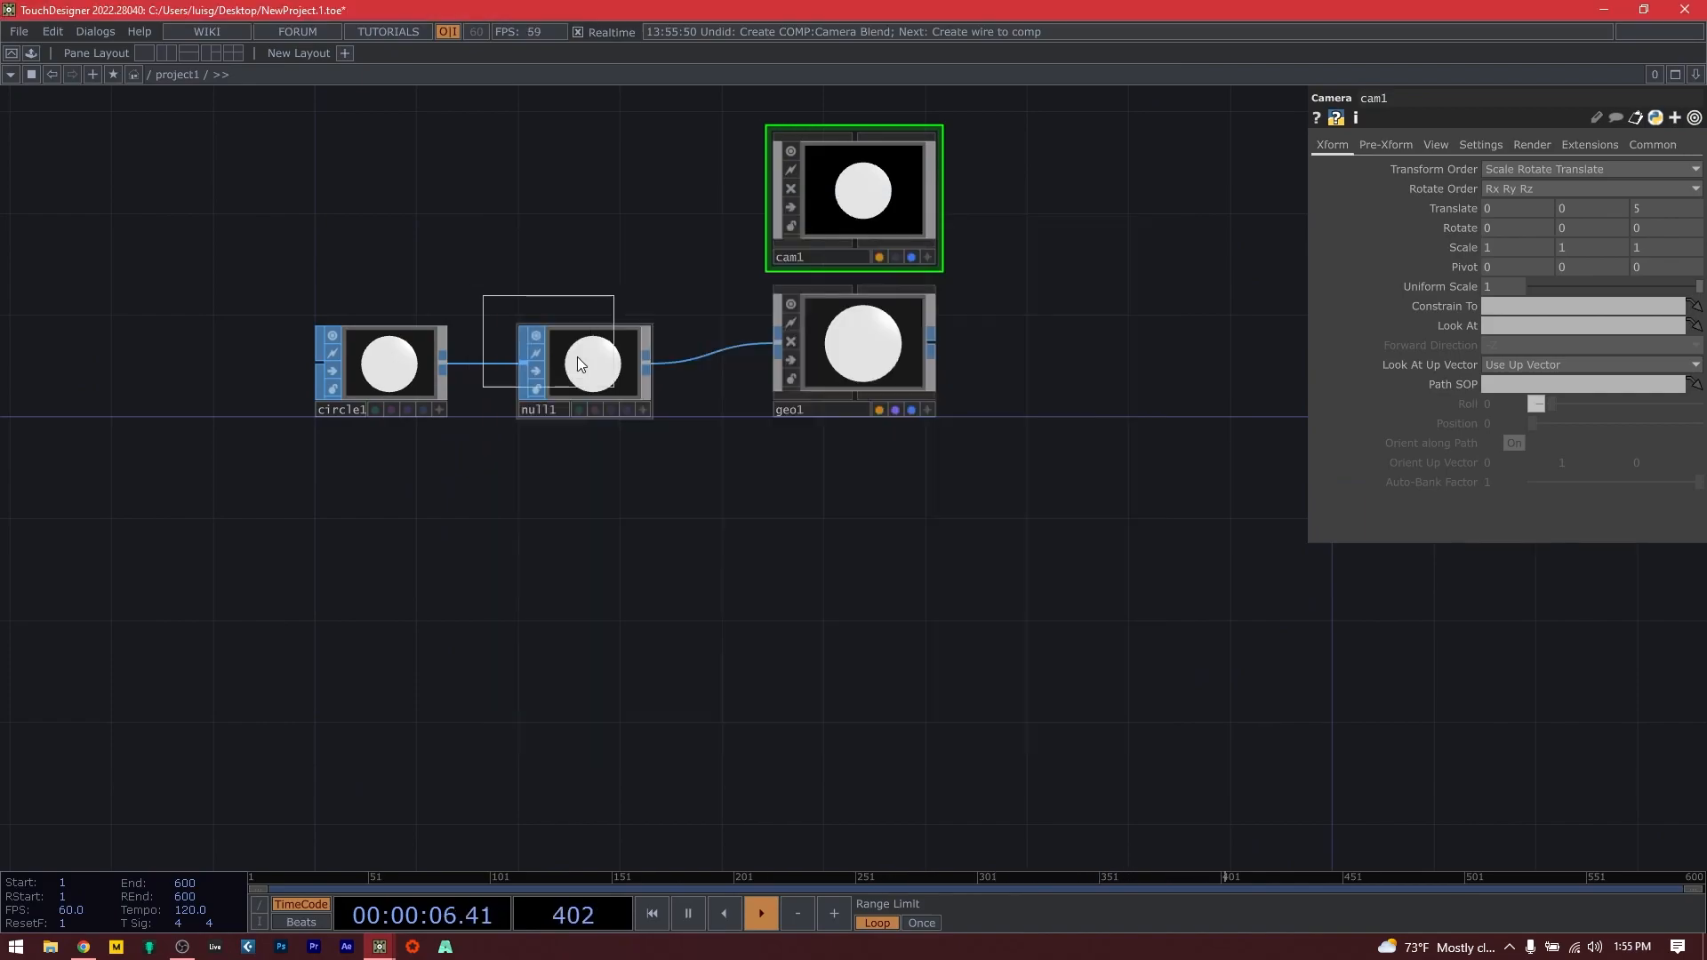
pyautogui.click(834, 502)
pyautogui.moveTo(830, 504); pyautogui.dragTo(845, 388)
pyautogui.click(855, 372)
# Add a Render TOP beside geo1.
pyautogui.moveTo(926, 608); pyautogui.dragTo(571, 679)
pyautogui.press('Tab')
pyautogui.write('re')
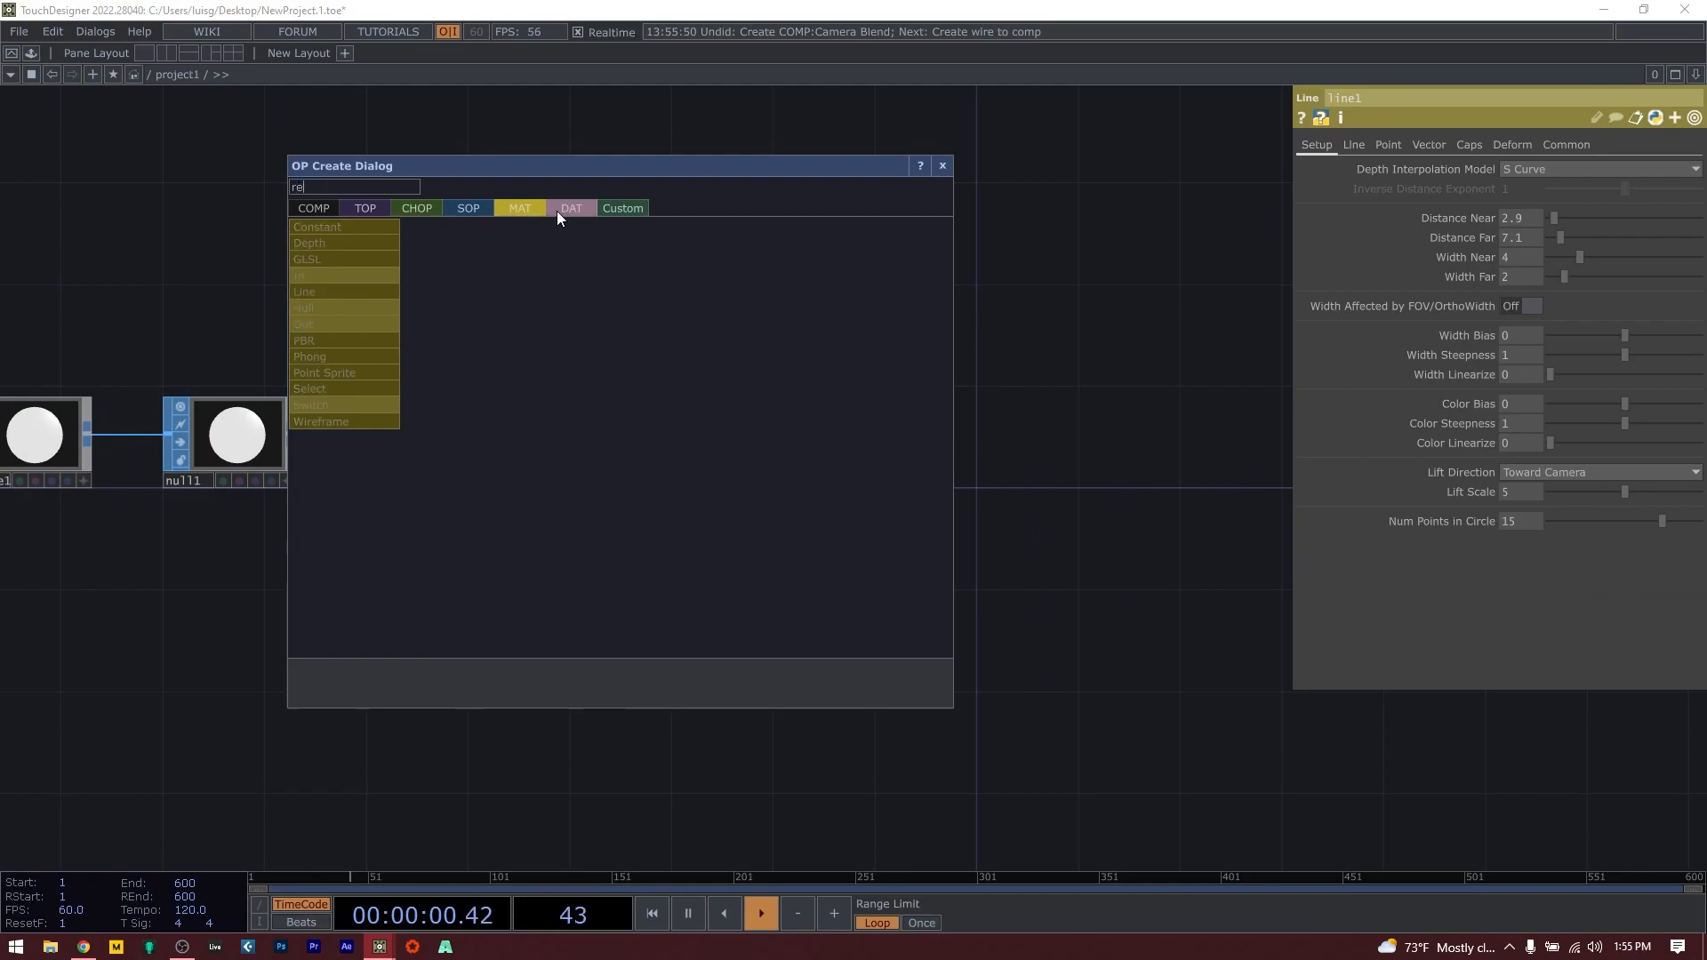
pyautogui.click(361, 212)
pyautogui.click(681, 329)
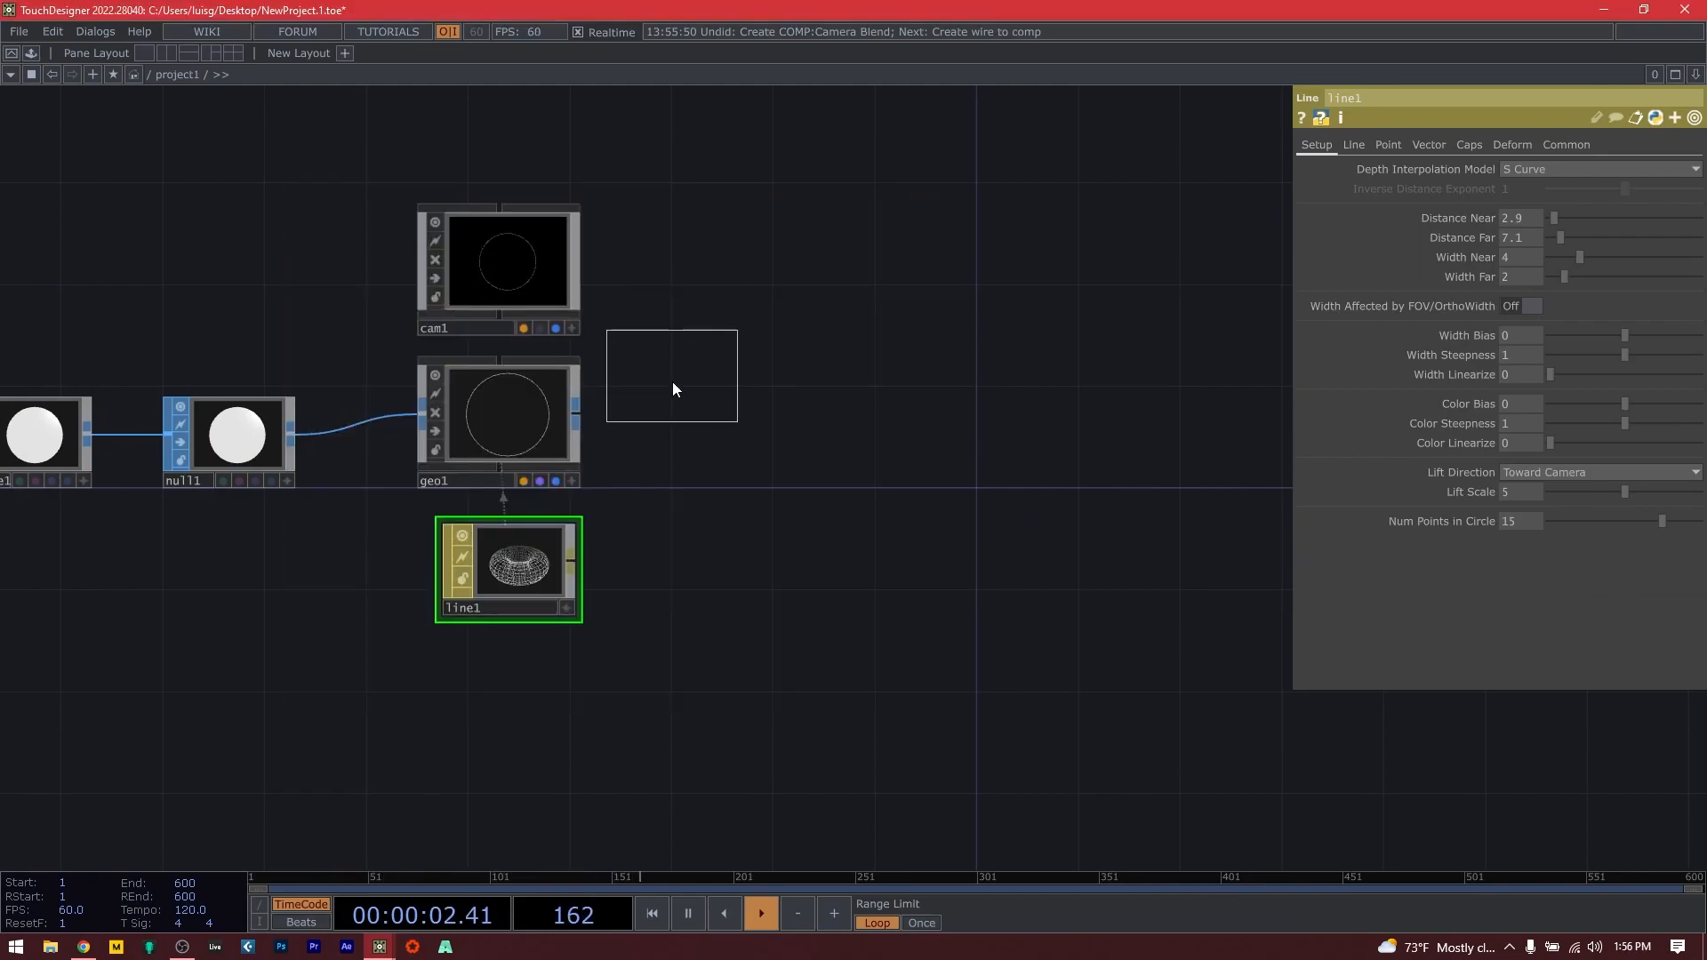
pyautogui.click(712, 416)
# Add a Transform TOP fed by the output of render1.
pyautogui.press('Tab')
pyautogui.write('t')
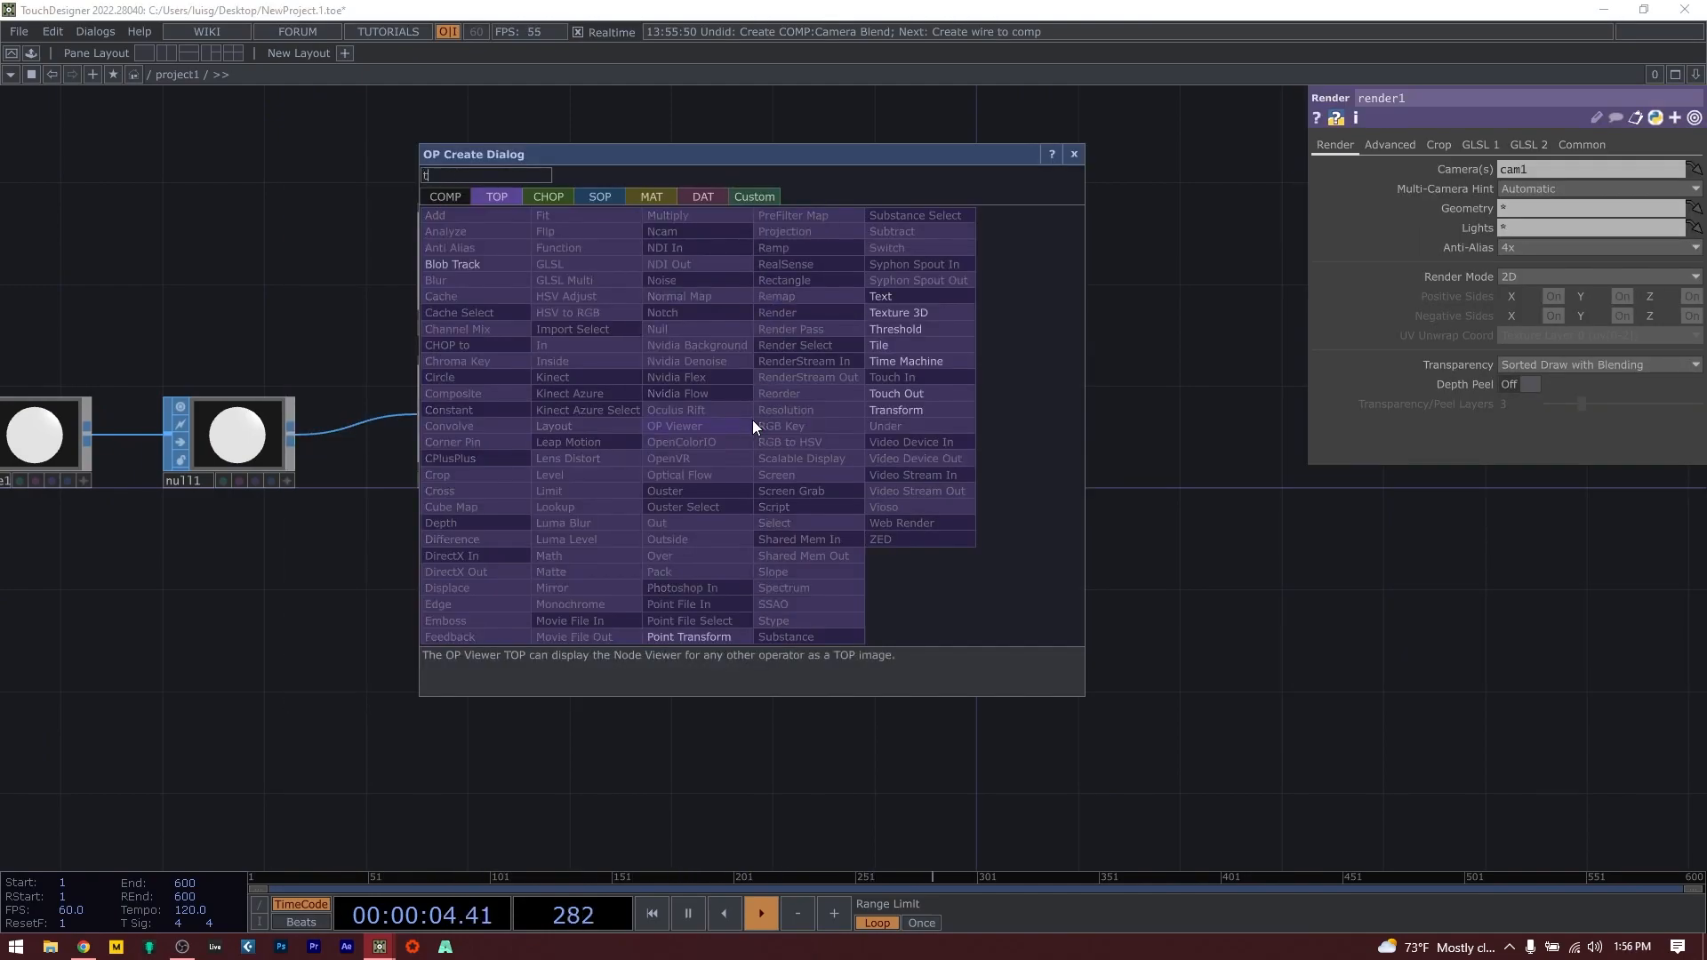
pyautogui.click(898, 411)
pyautogui.click(858, 451)
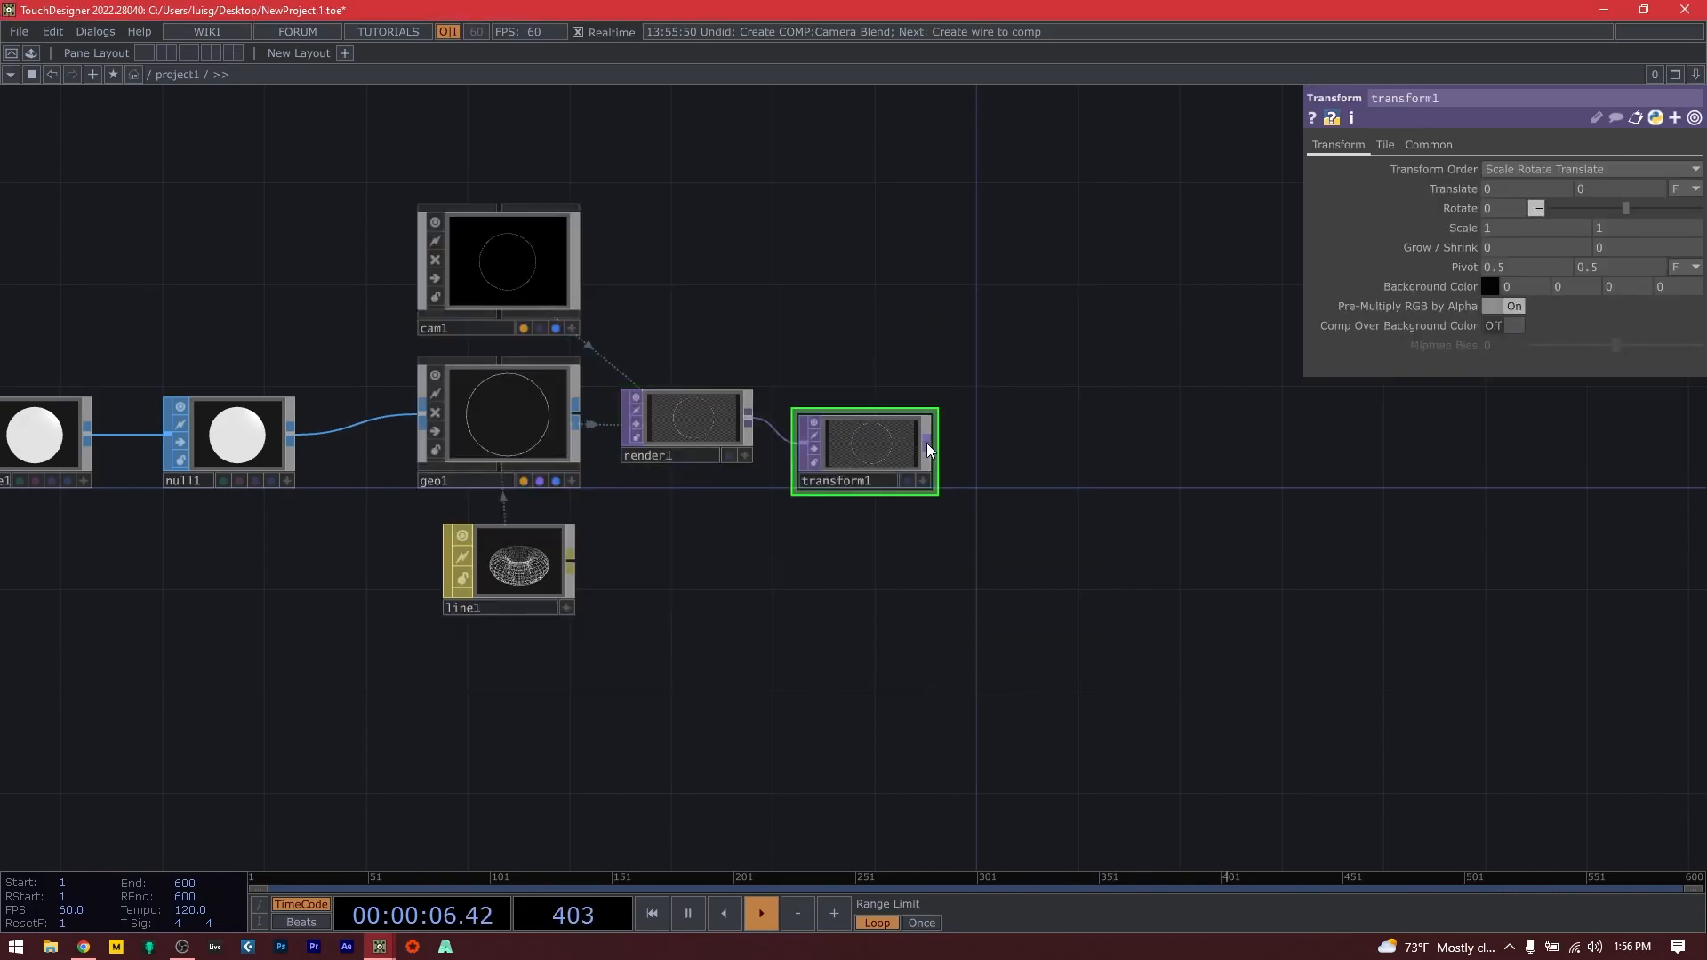
# Append a Null TOP to transform1 and align both nodes in a row with render1.
pyautogui.rightClick(926, 443)
pyautogui.click(847, 363)
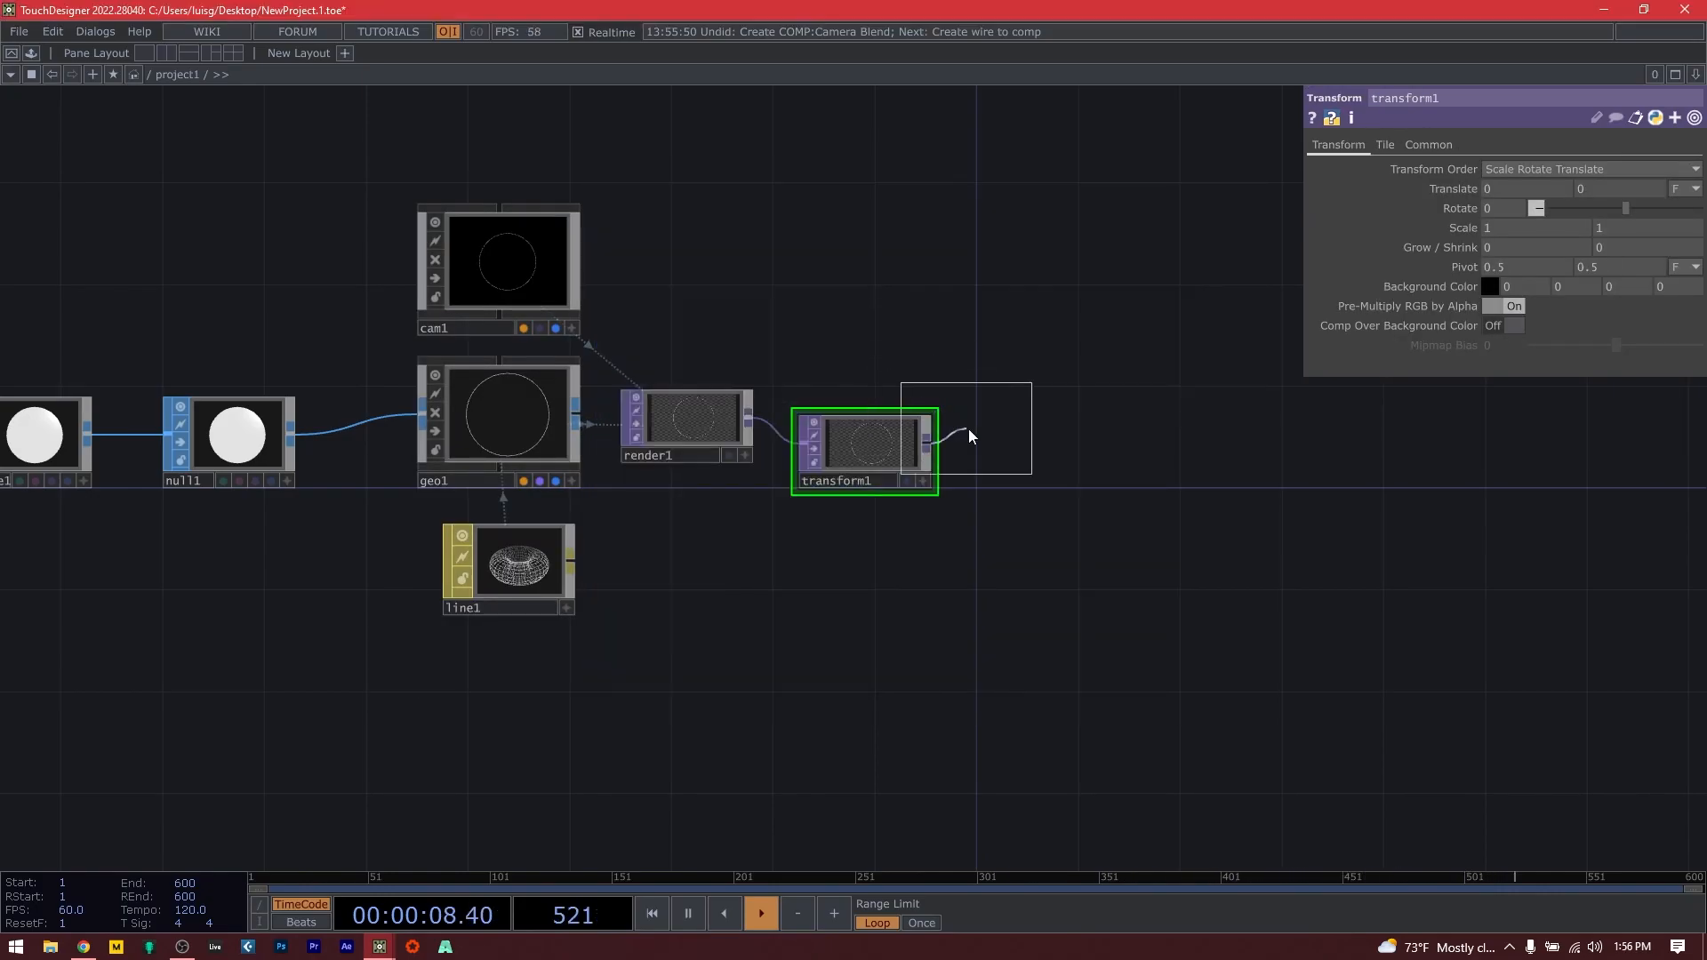
pyautogui.click(1012, 444)
pyautogui.moveTo(869, 462); pyautogui.dragTo(850, 442)
pyautogui.moveTo(995, 470); pyautogui.dragTo(983, 462)
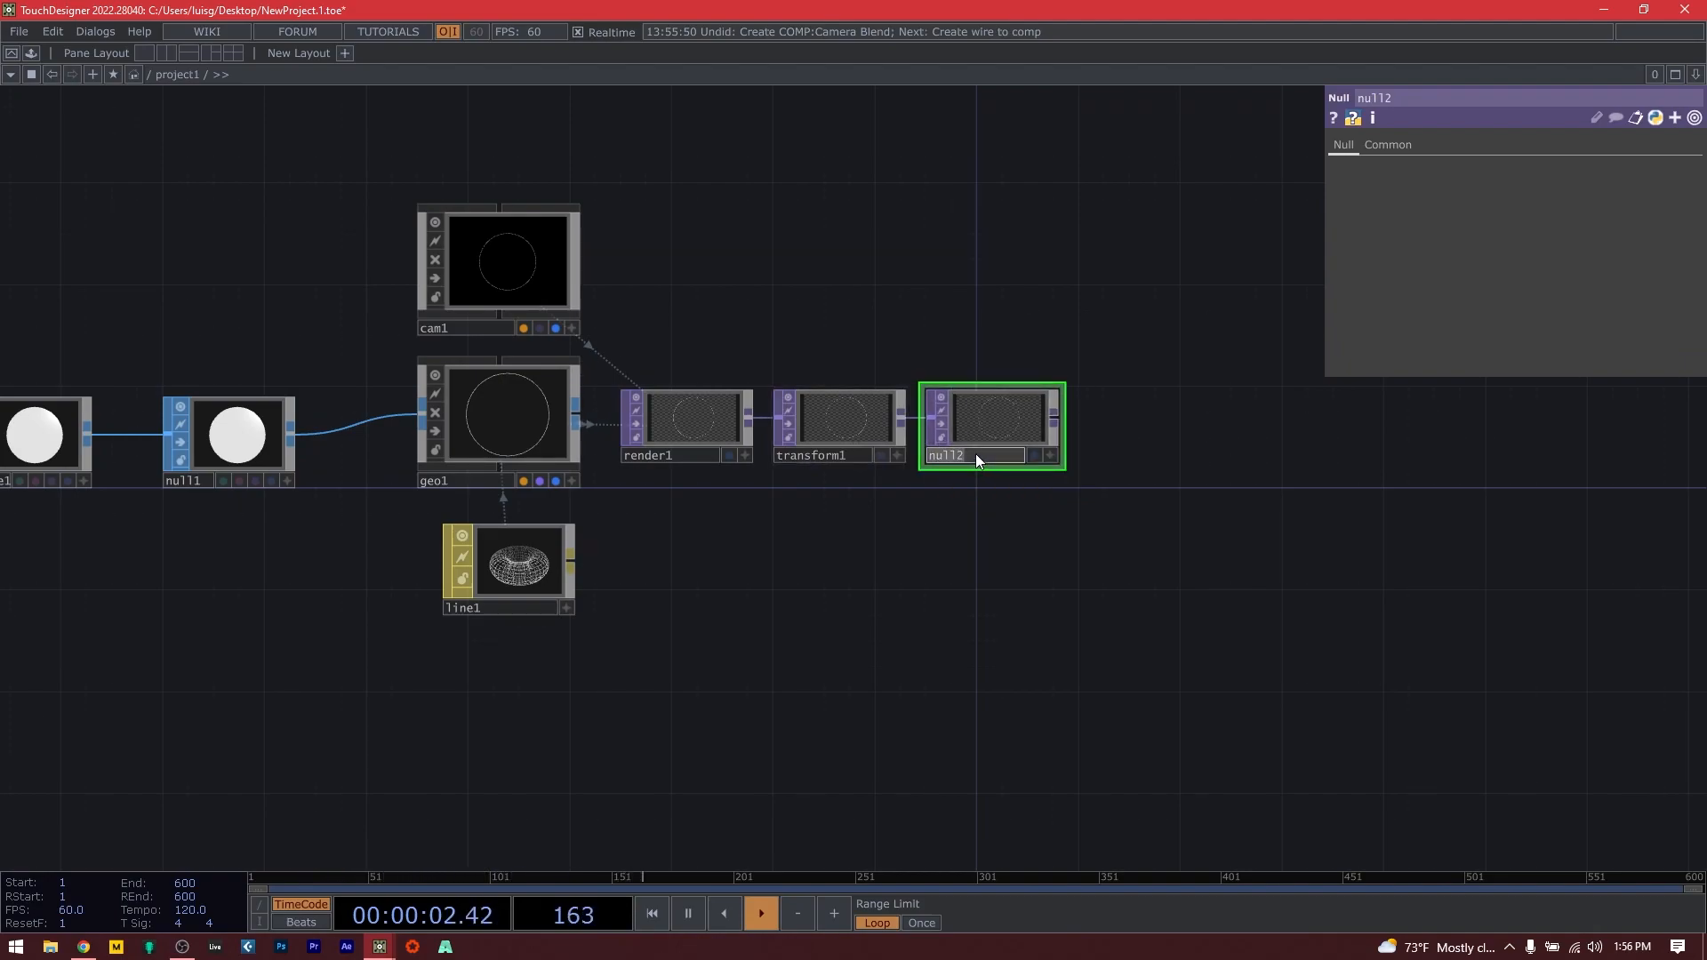
# Rename the Null TOP after transform1 as bg.
pyautogui.click(975, 453)
pyautogui.write('bg')
pyautogui.press('Return')
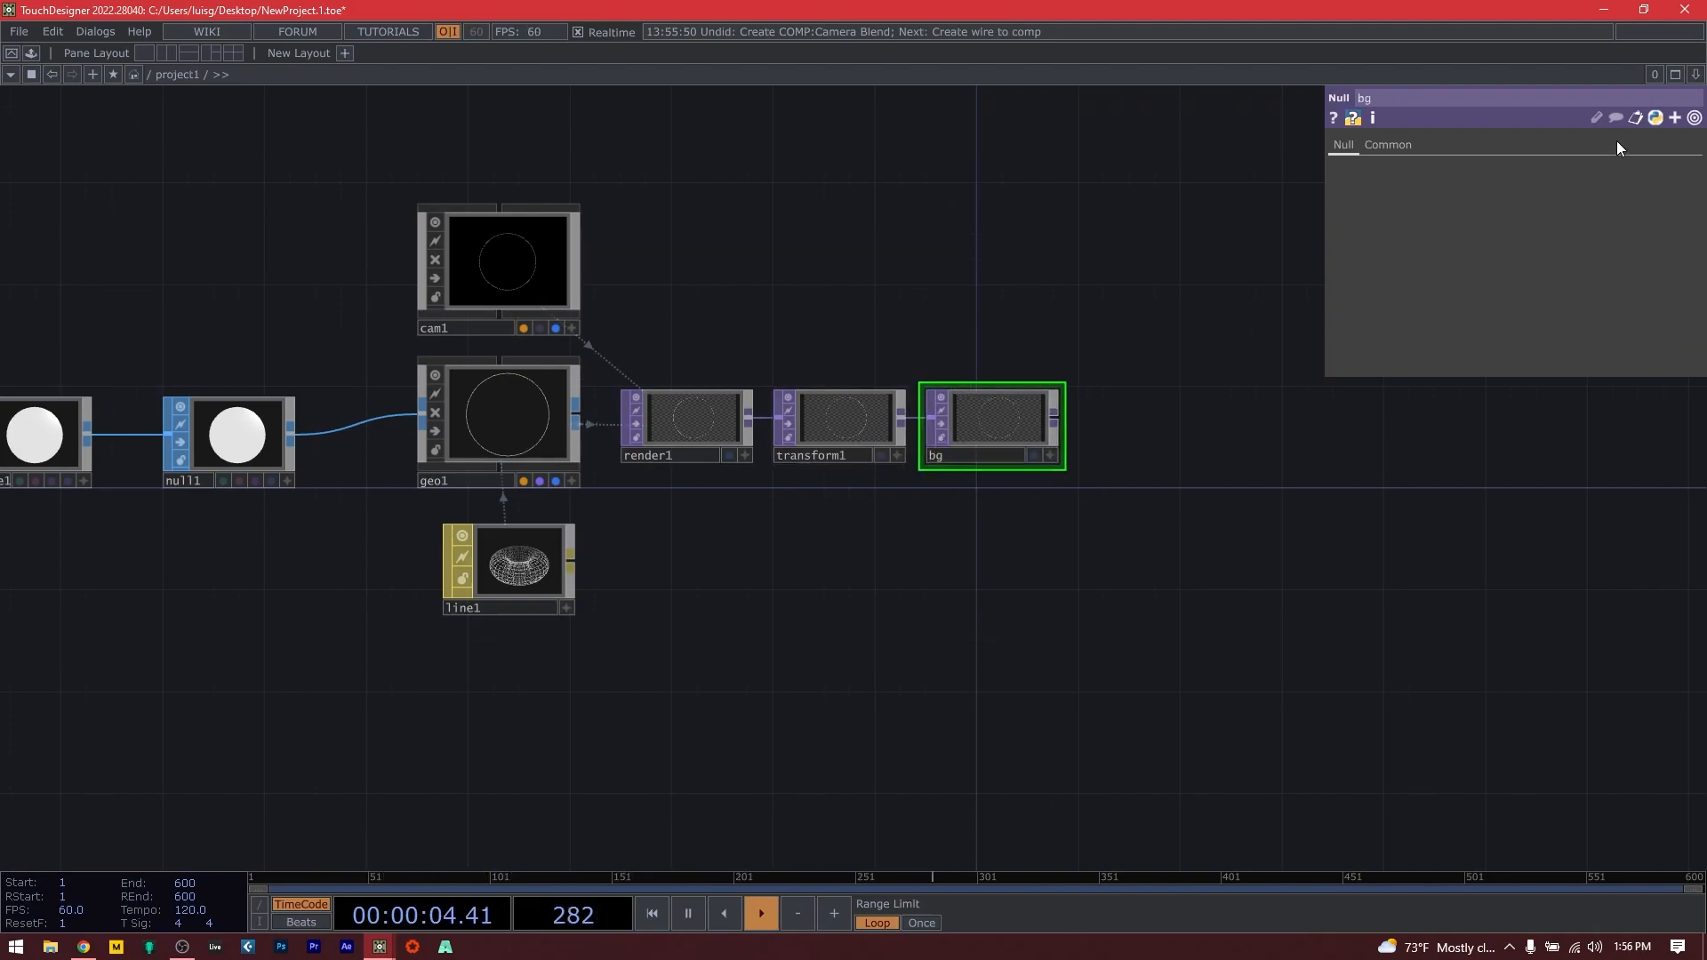
# Split the workspace into two side-by-side panes and make the second one a narrower Panel view of project1.
pyautogui.click(1674, 75)
pyautogui.click(1618, 114)
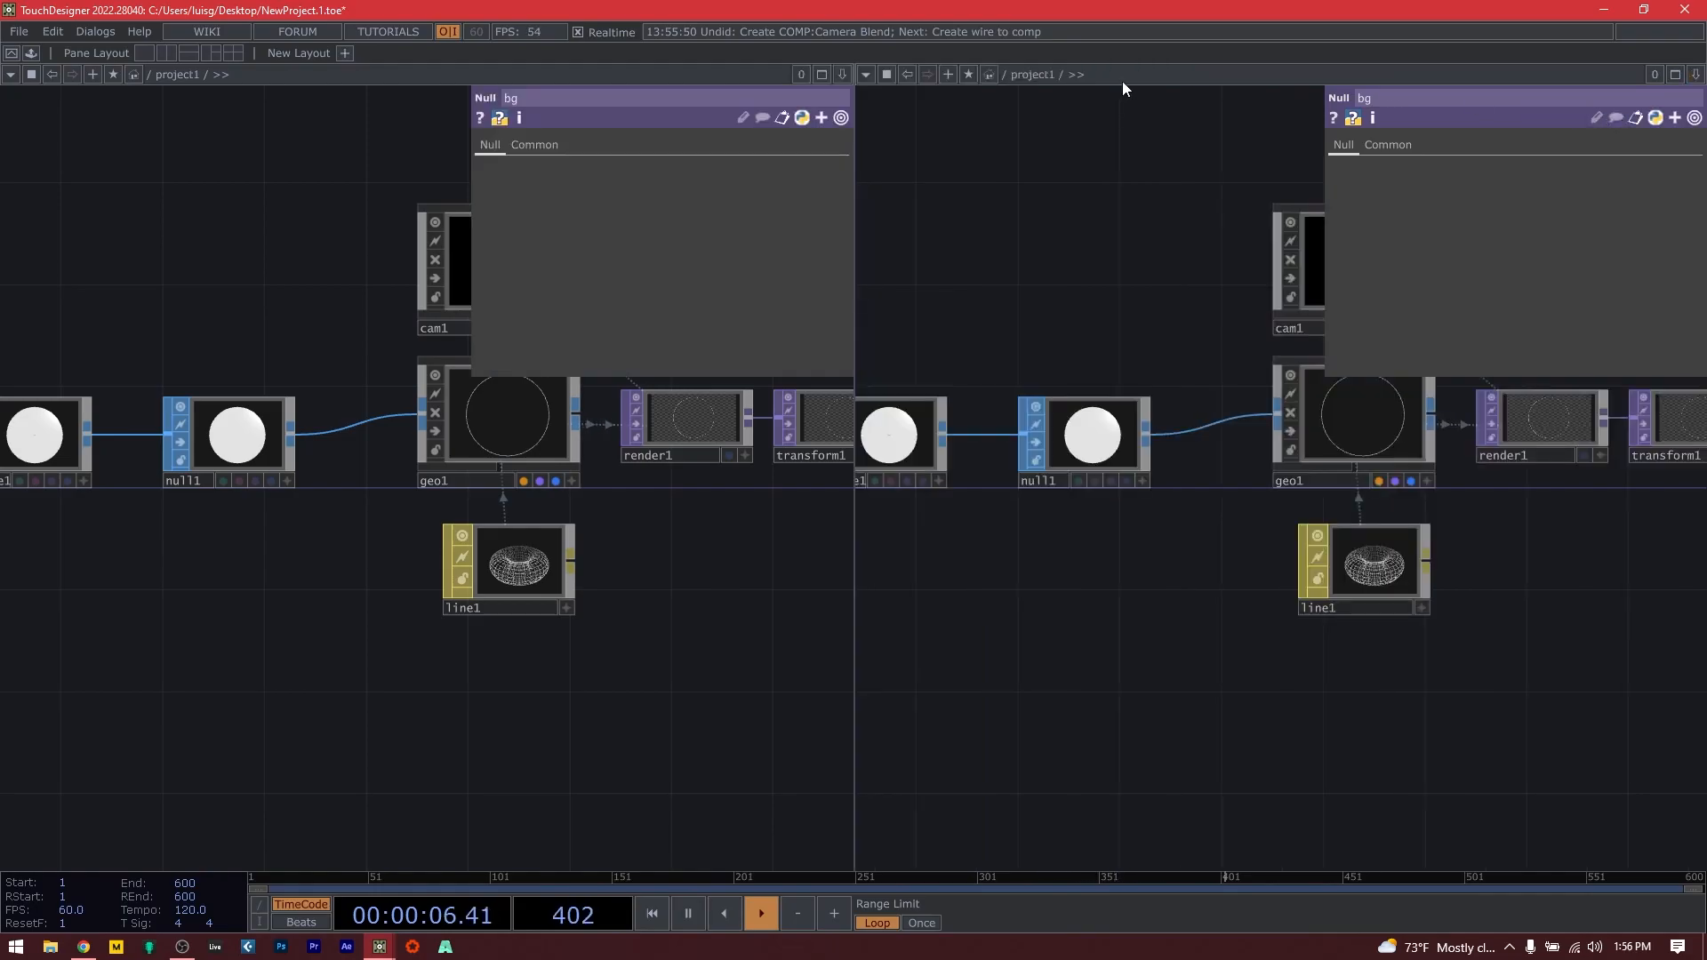
pyautogui.click(868, 71)
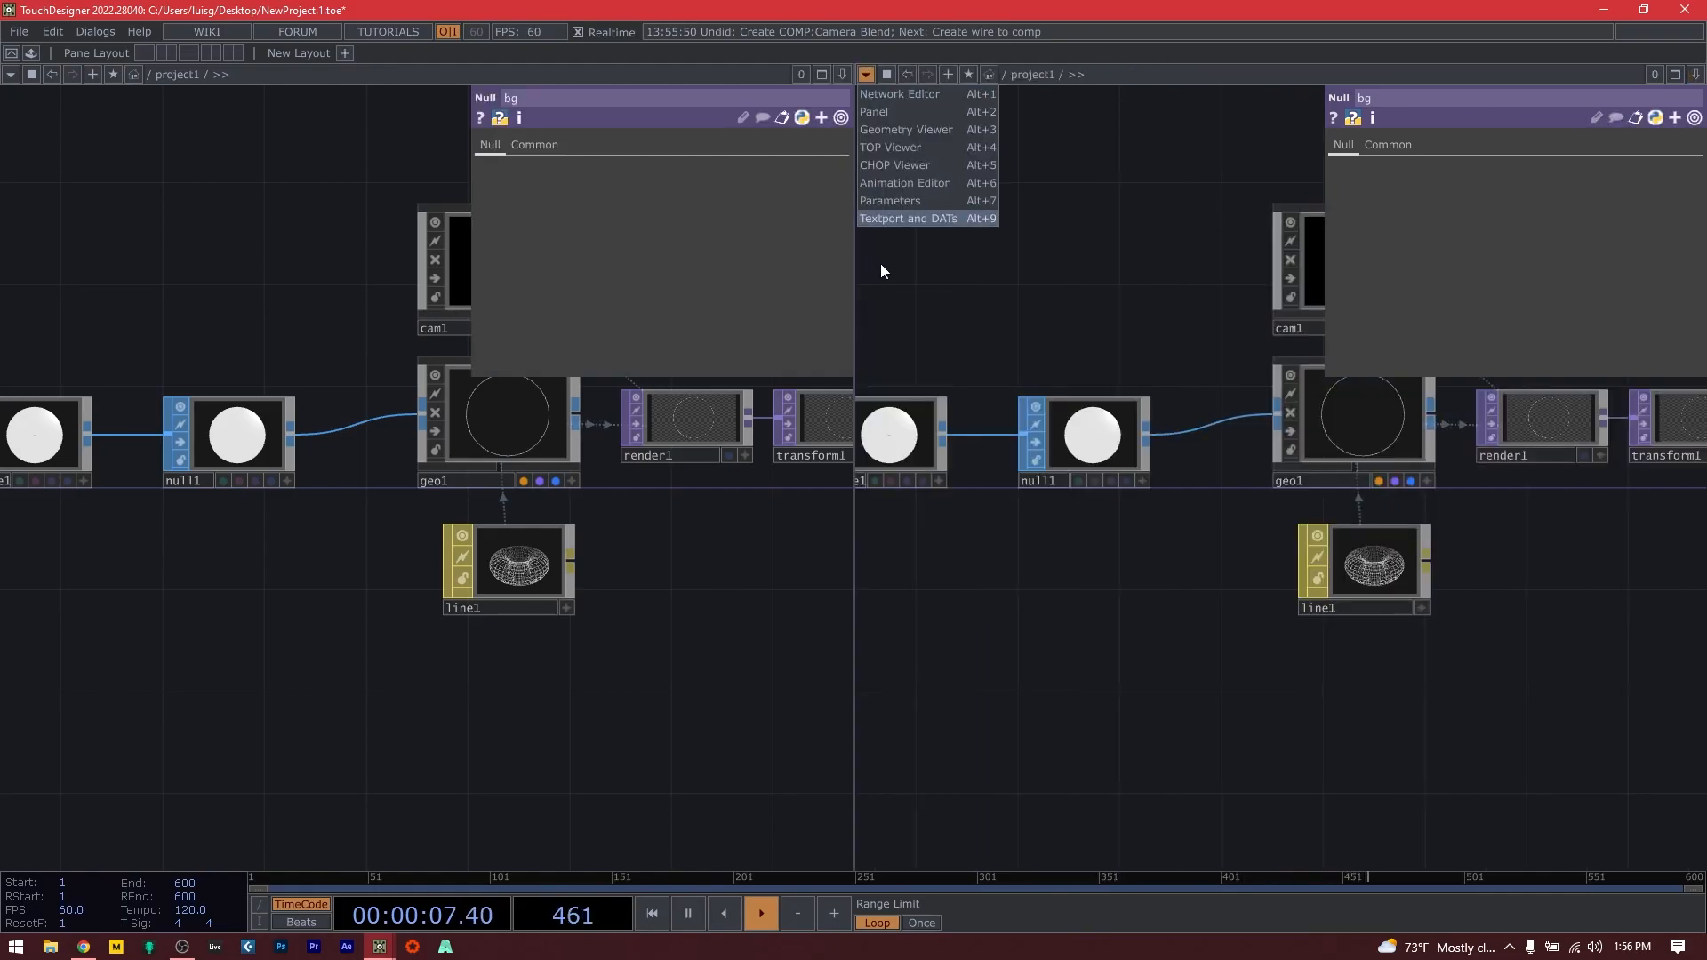
pyautogui.click(889, 114)
pyautogui.moveTo(851, 155); pyautogui.dragTo(1125, 229)
# Set transform1's background color to opaque white (1, 1, 1, 1) and turn on Comp Over Background Color.
pyautogui.scroll(3, 524, 462)
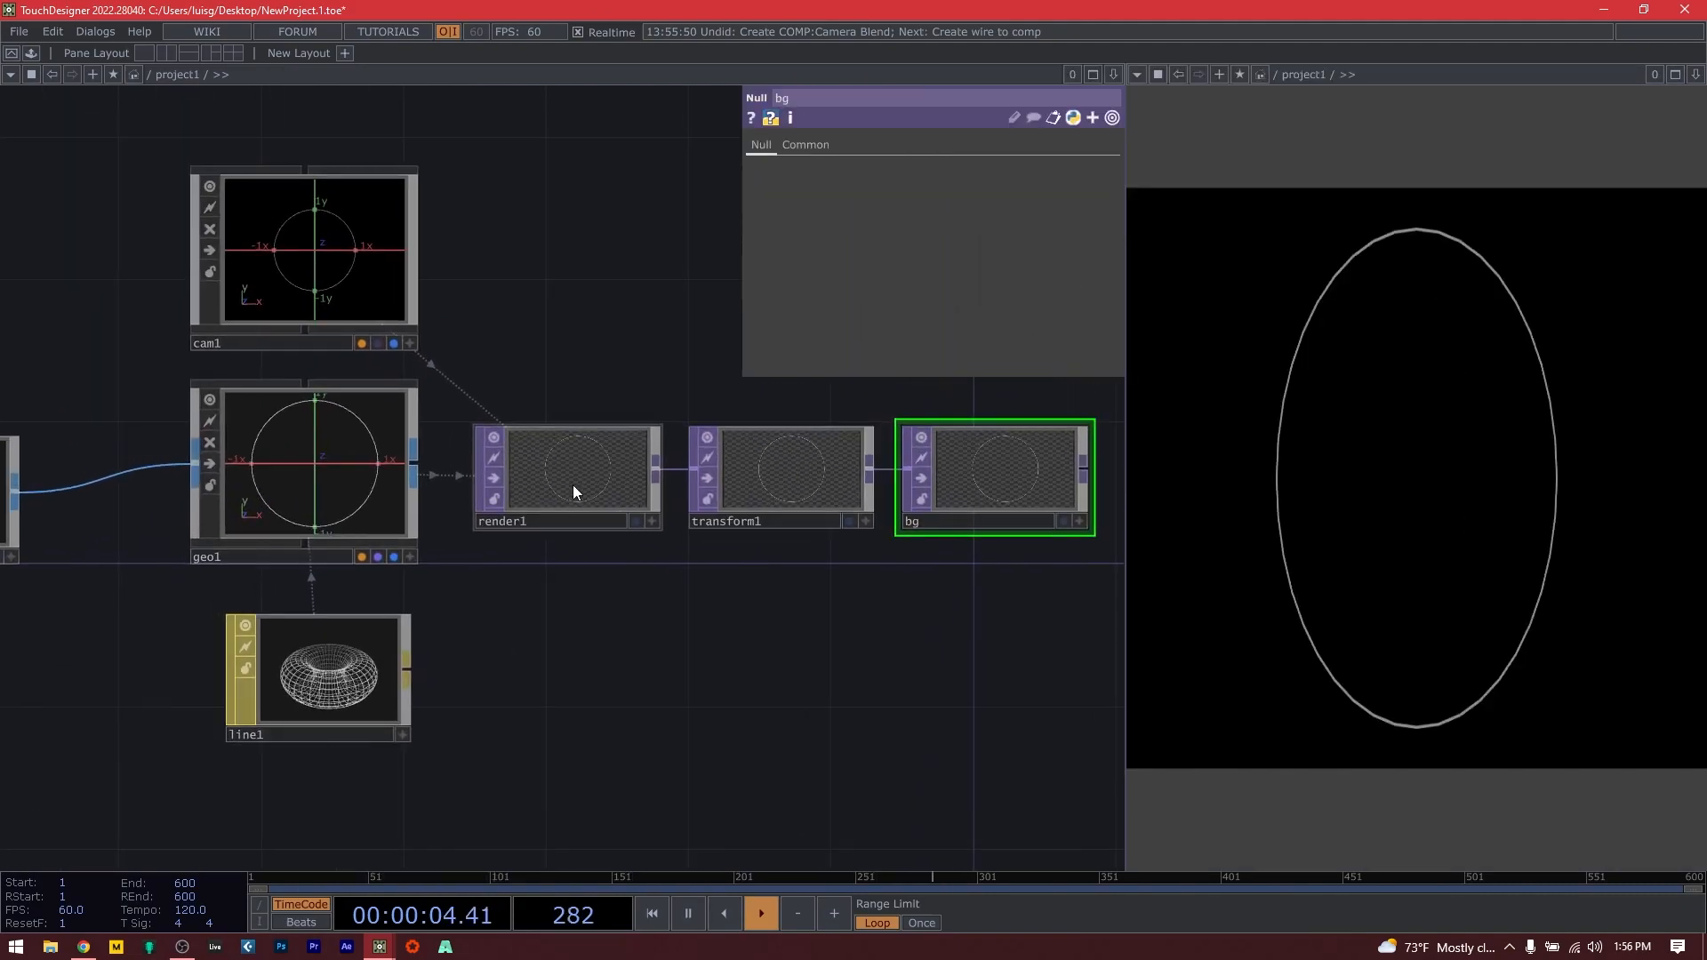
pyautogui.click(572, 484)
pyautogui.moveTo(787, 588); pyautogui.dragTo(648, 629)
pyautogui.click(643, 517)
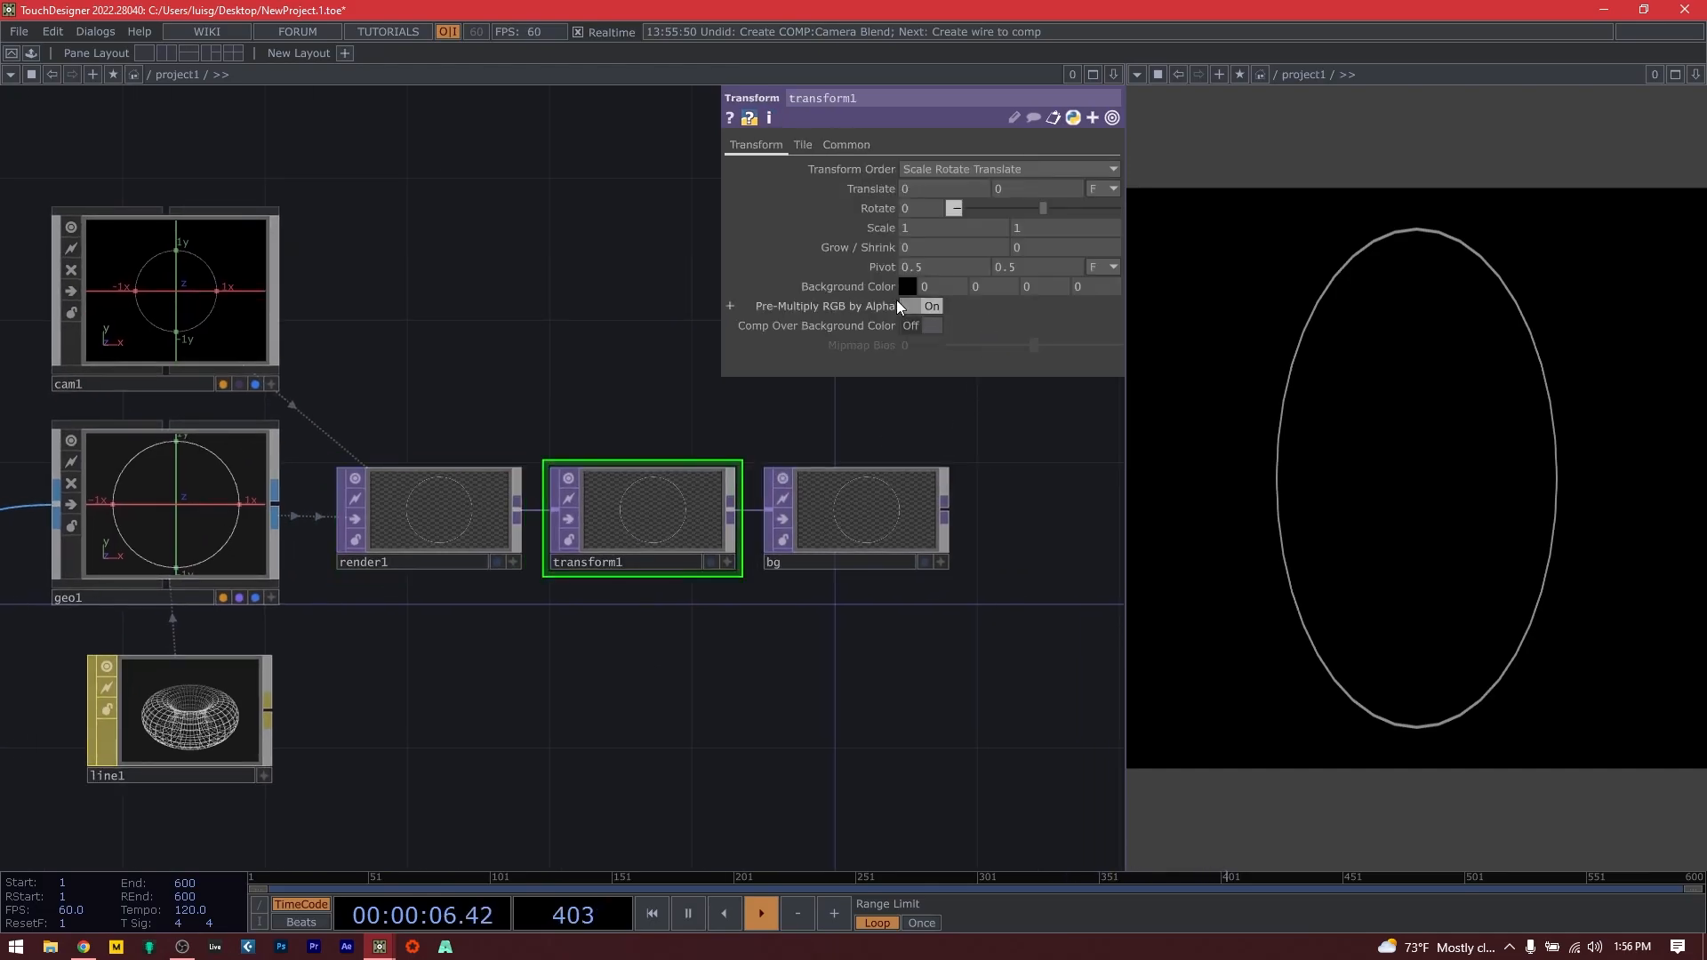
pyautogui.moveTo(1055, 297); pyautogui.dragTo(1110, 293)
pyautogui.click(920, 325)
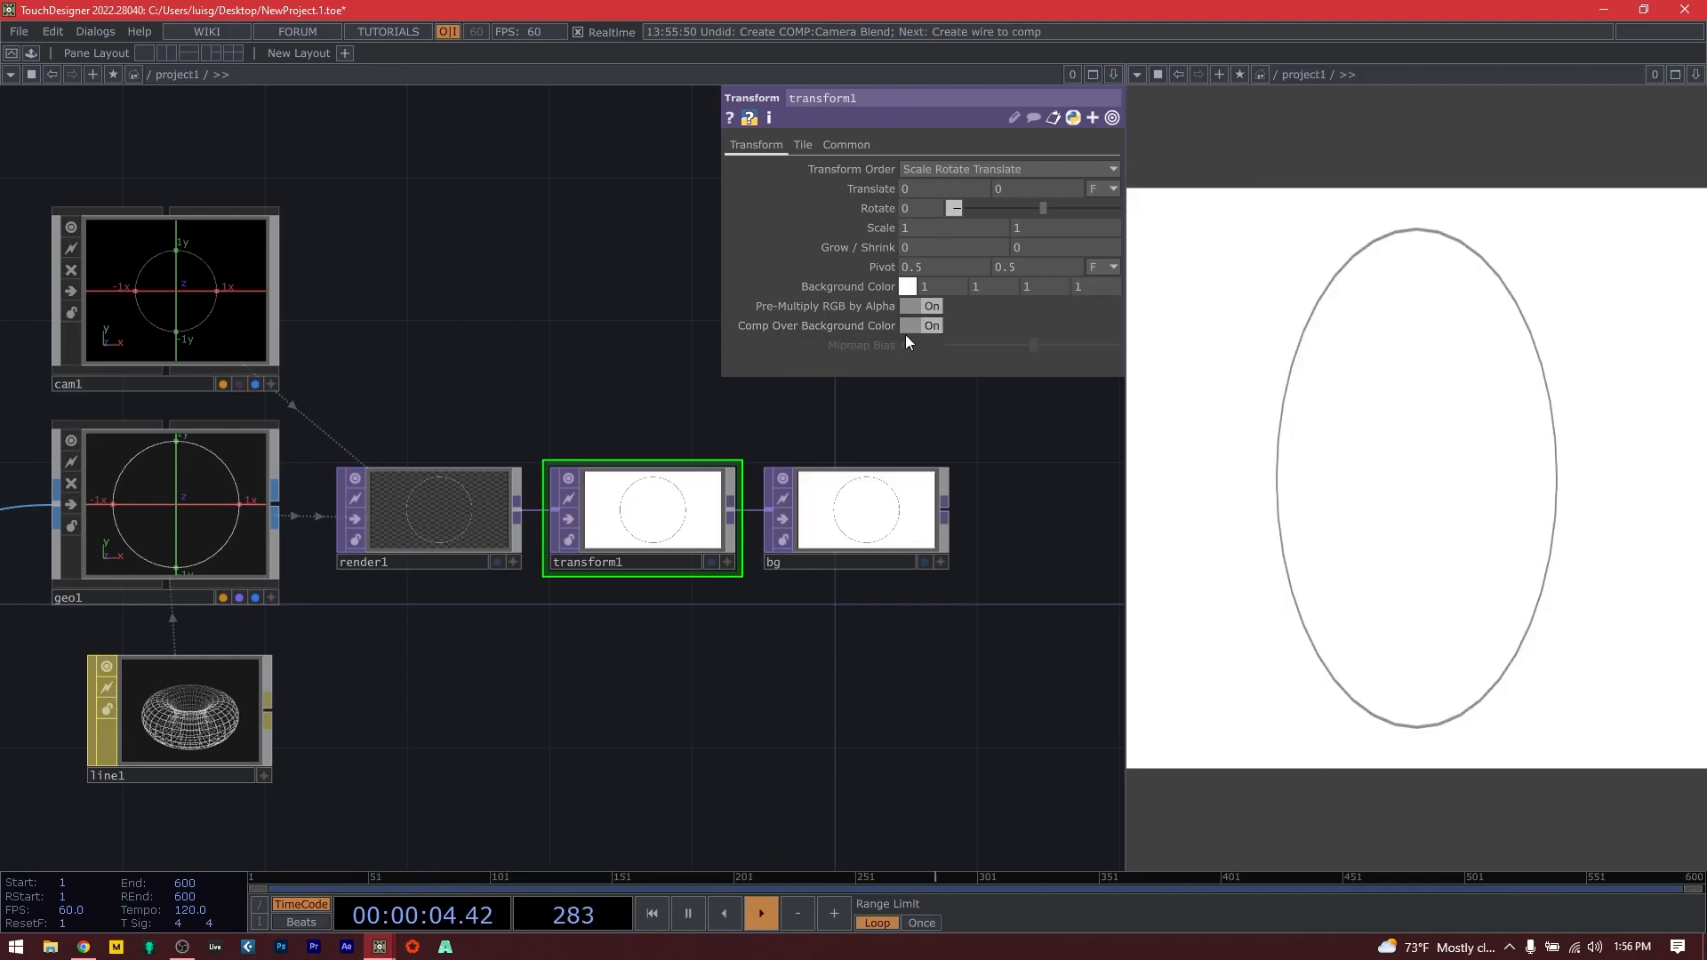
# Set render1's resolution width to the expression parent().width.
pyautogui.click(464, 487)
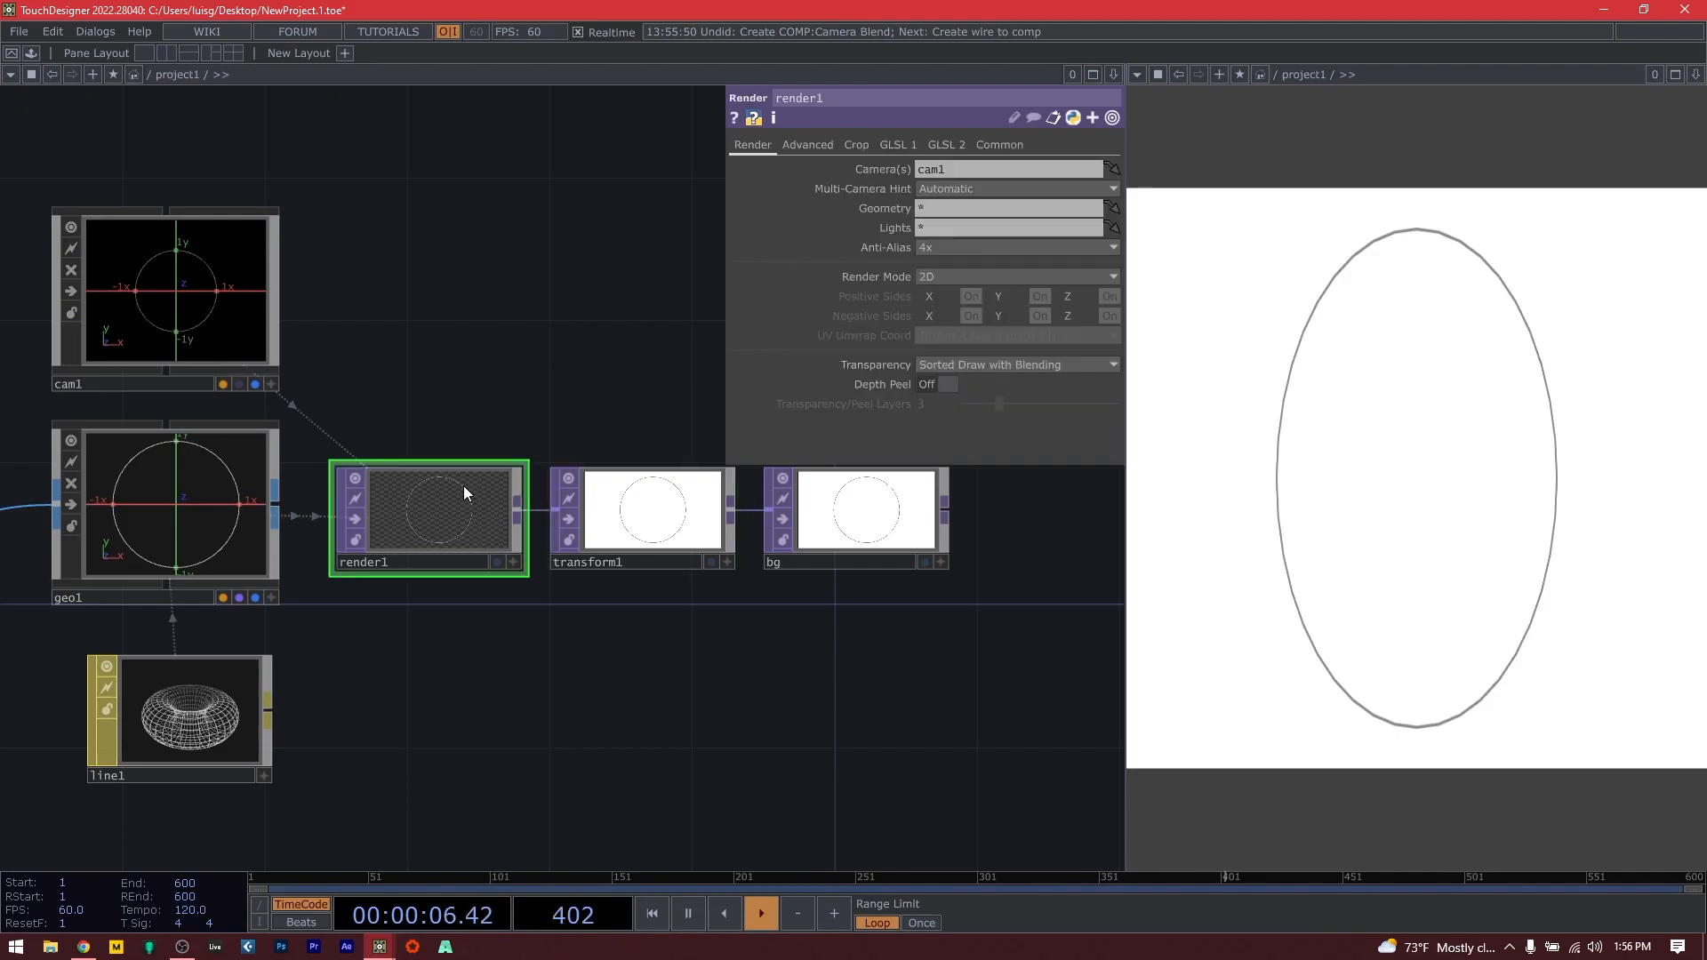
pyautogui.click(1017, 144)
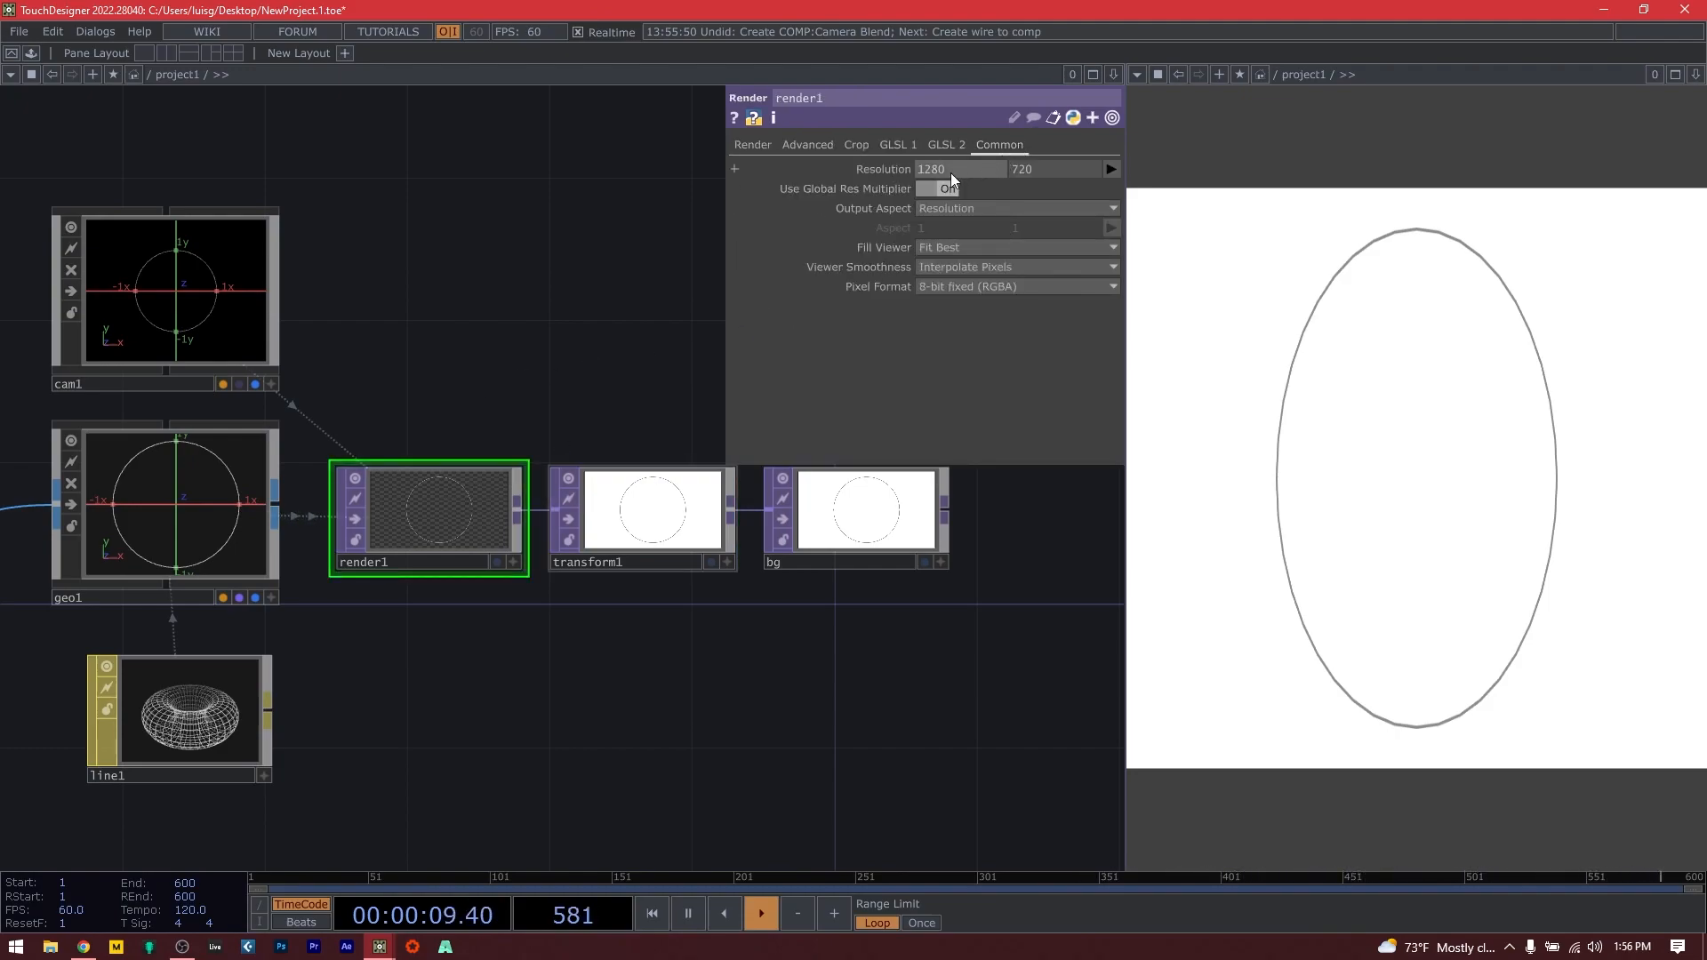
pyautogui.click(873, 168)
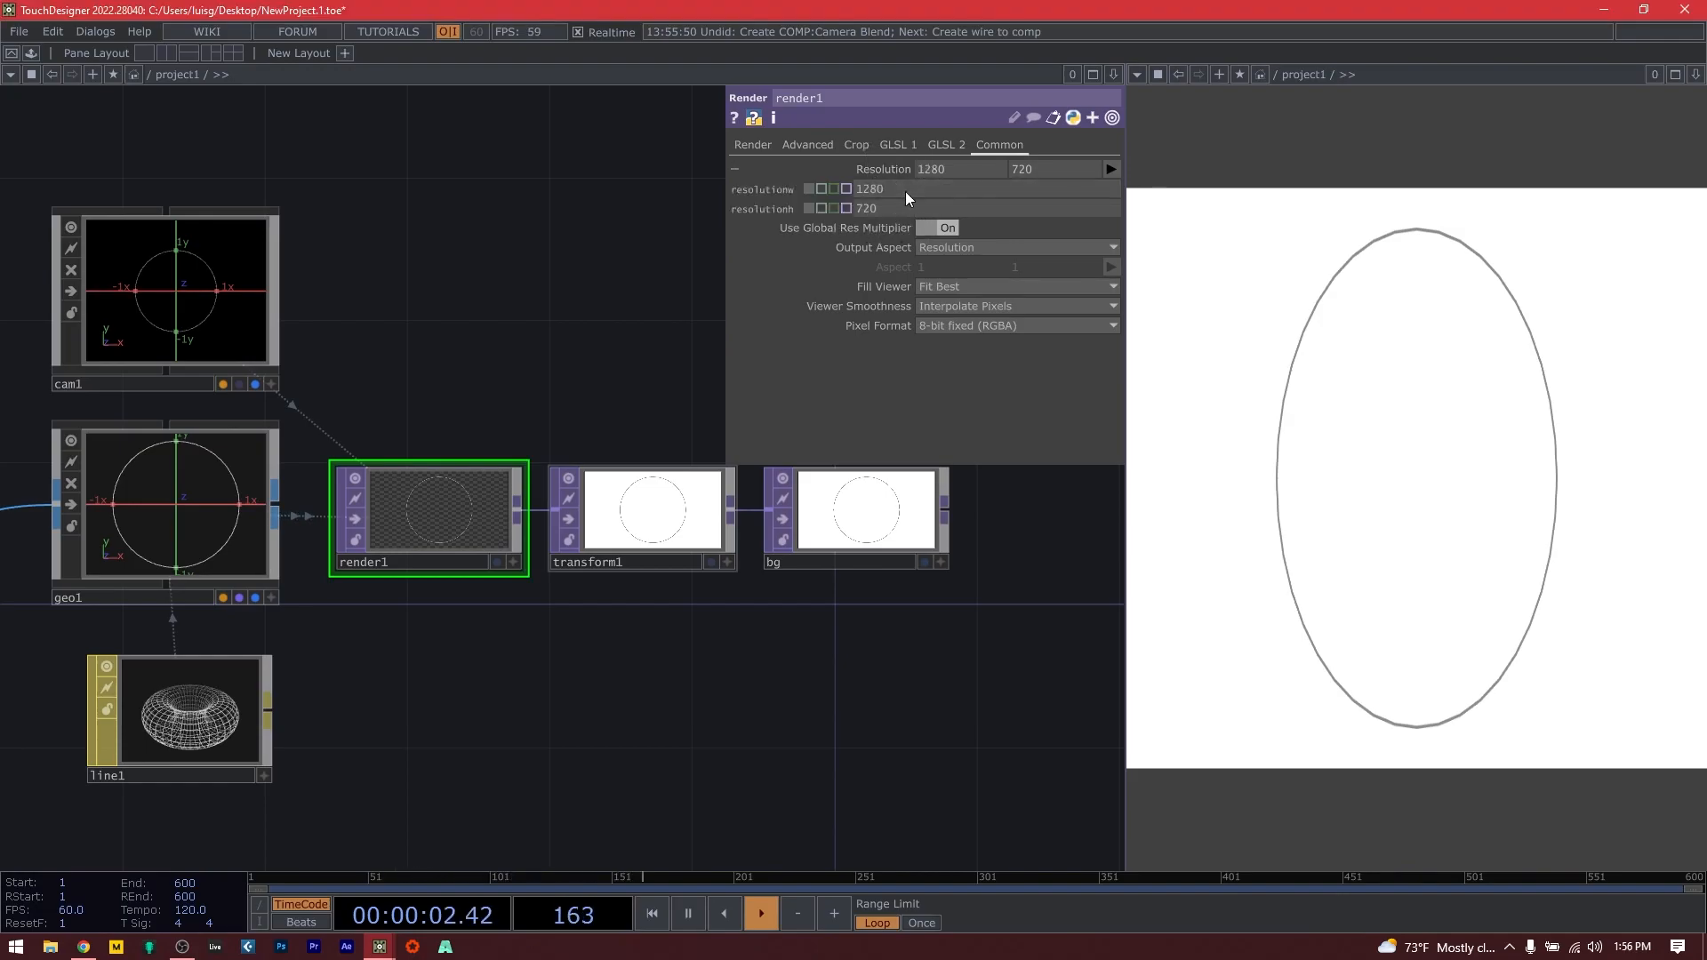
pyautogui.click(905, 190)
pyautogui.write('parent().width')
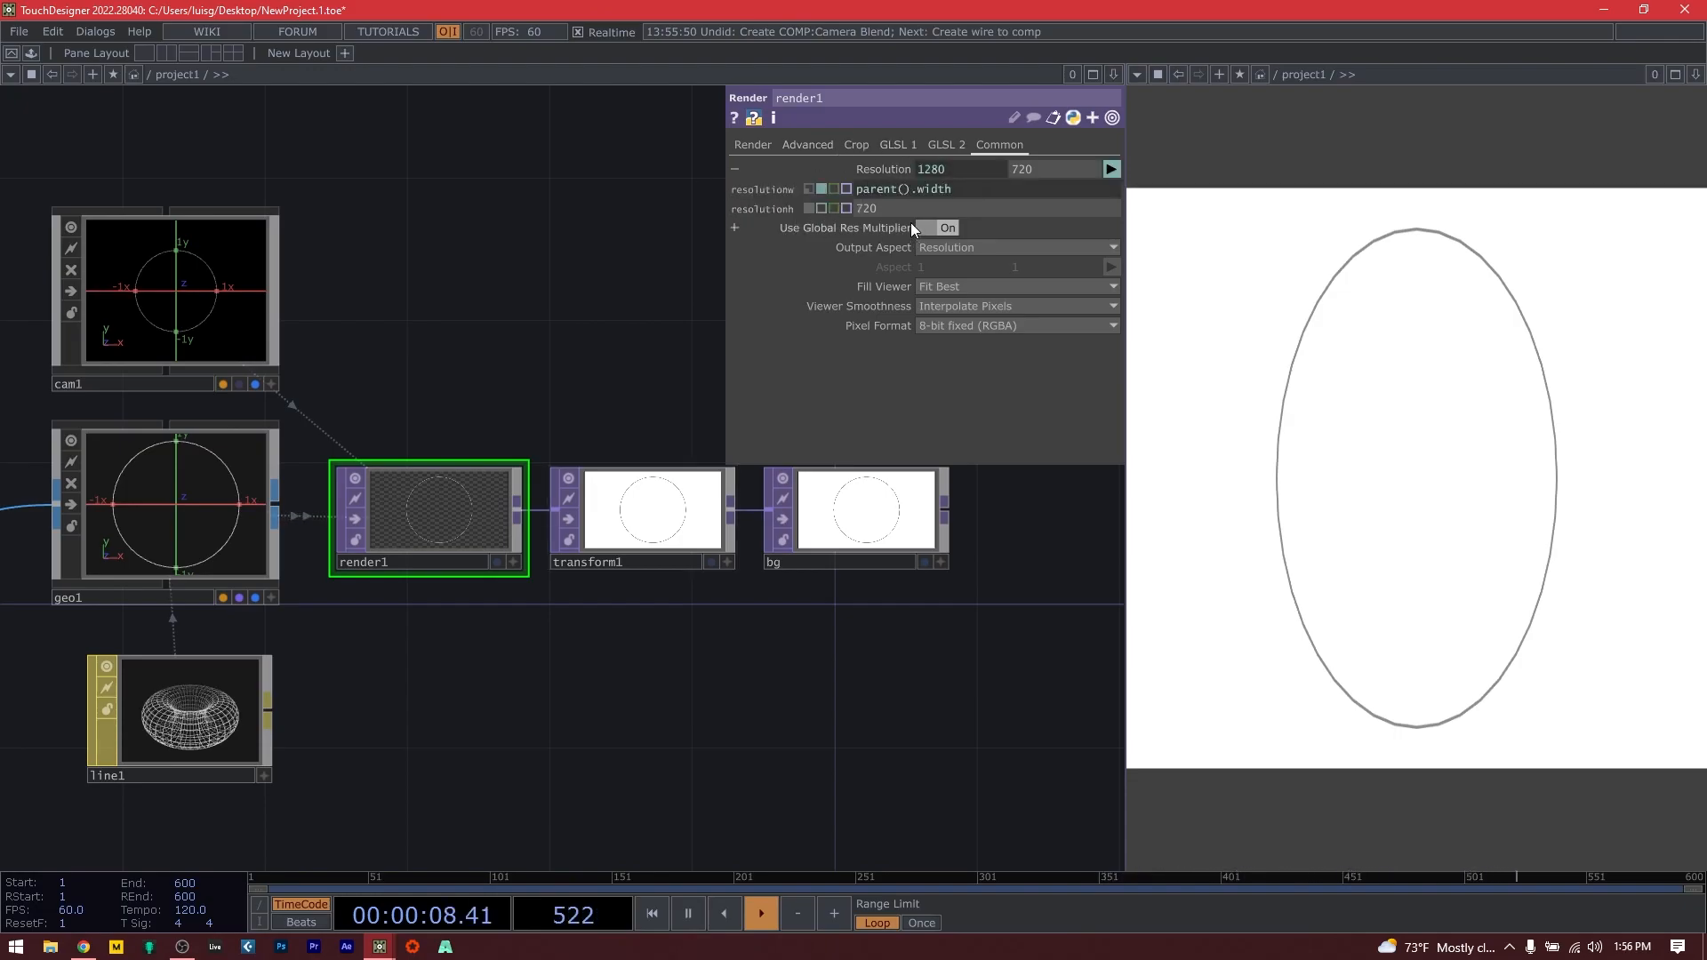
# Set render1's resolution height to the expression parent().height and its pixel format to 32-bit float (RGBA).
pyautogui.click(927, 188)
pyautogui.hotkey('ctrl', 'c')
pyautogui.click(928, 209)
pyautogui.hotkey('ctrl', 'v')
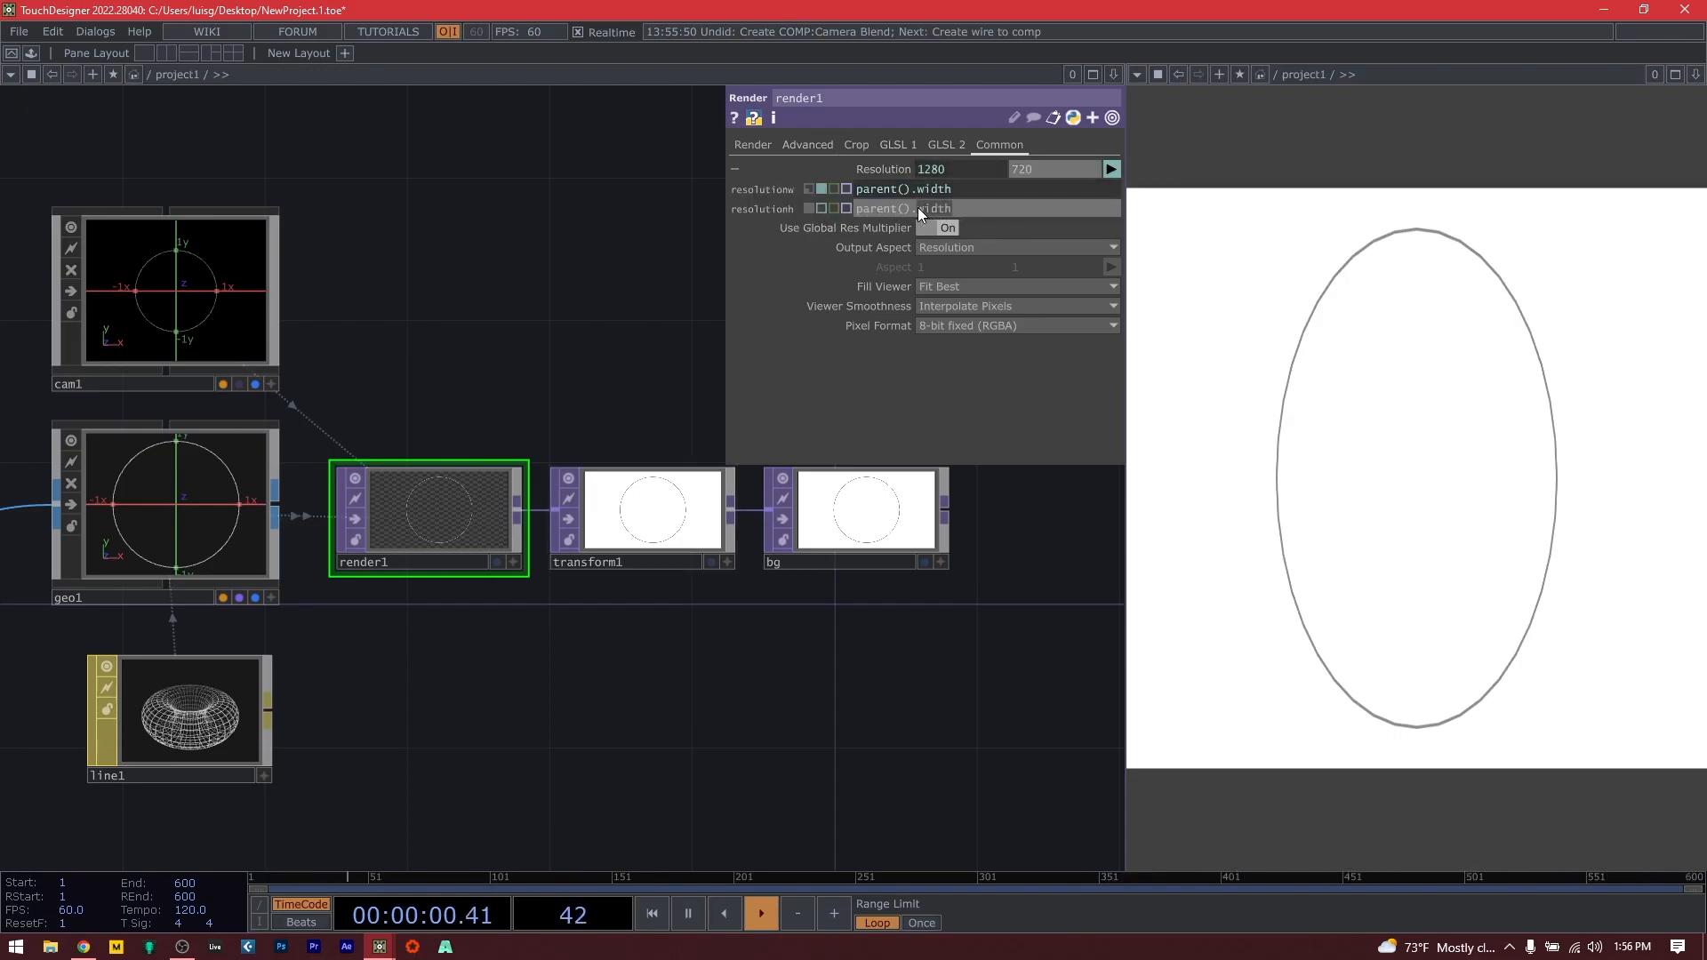
pyautogui.write('height')
pyautogui.press('Return')
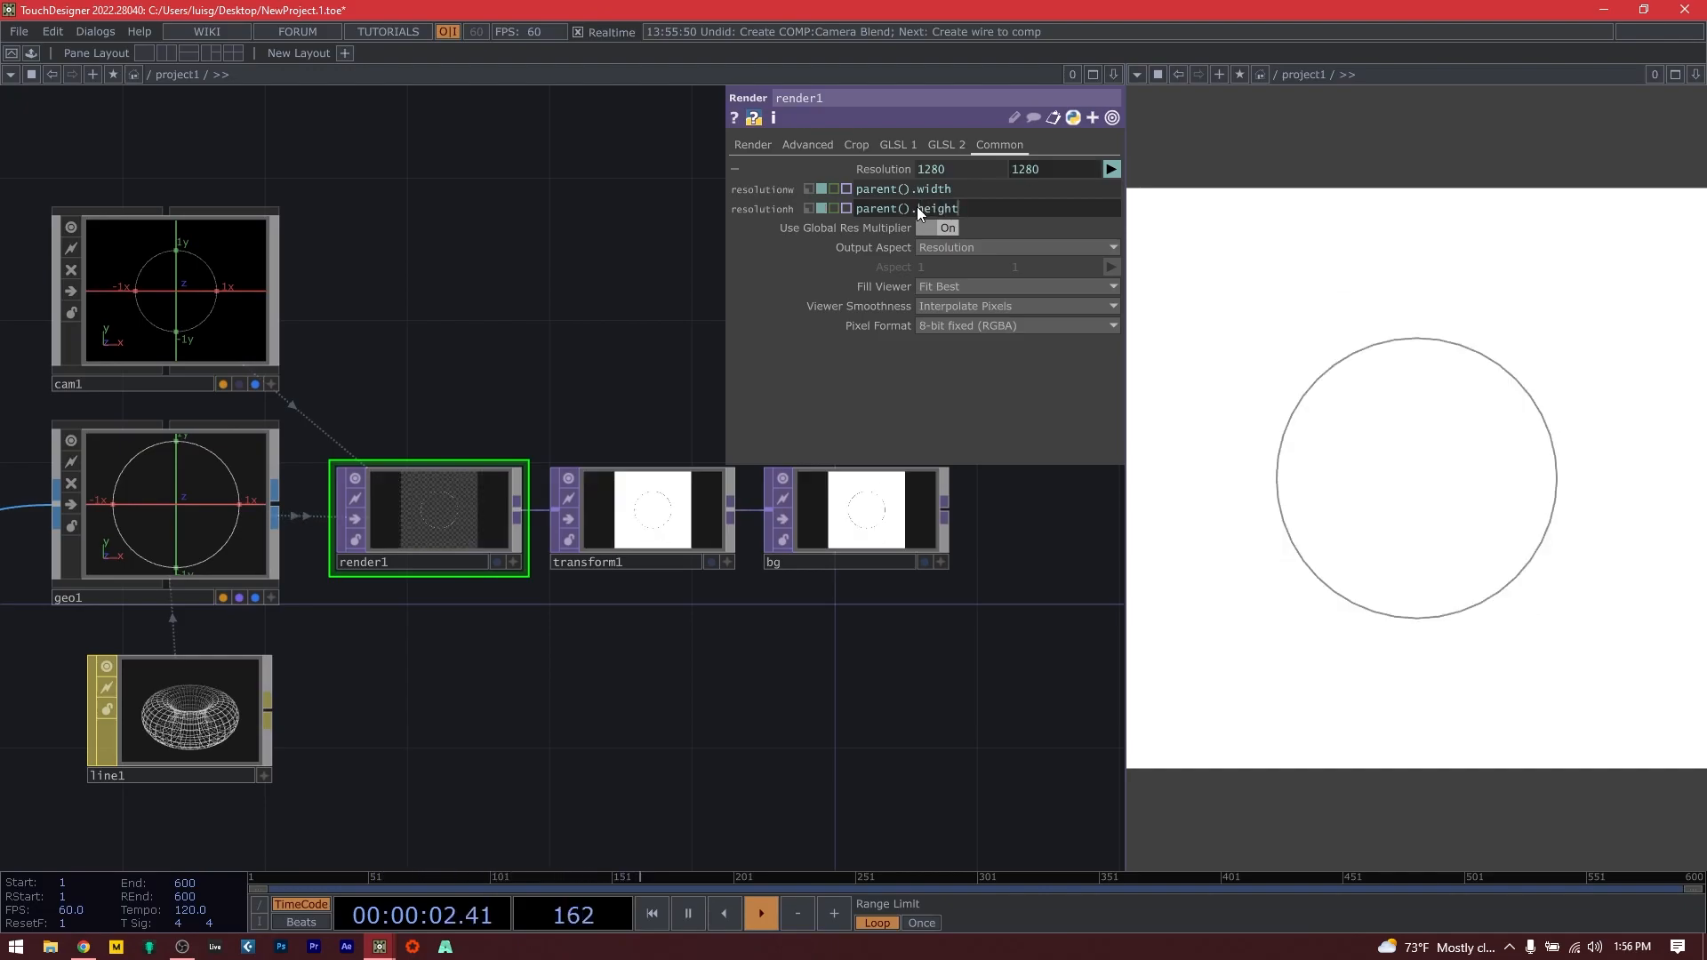
pyautogui.click(952, 325)
pyautogui.click(975, 417)
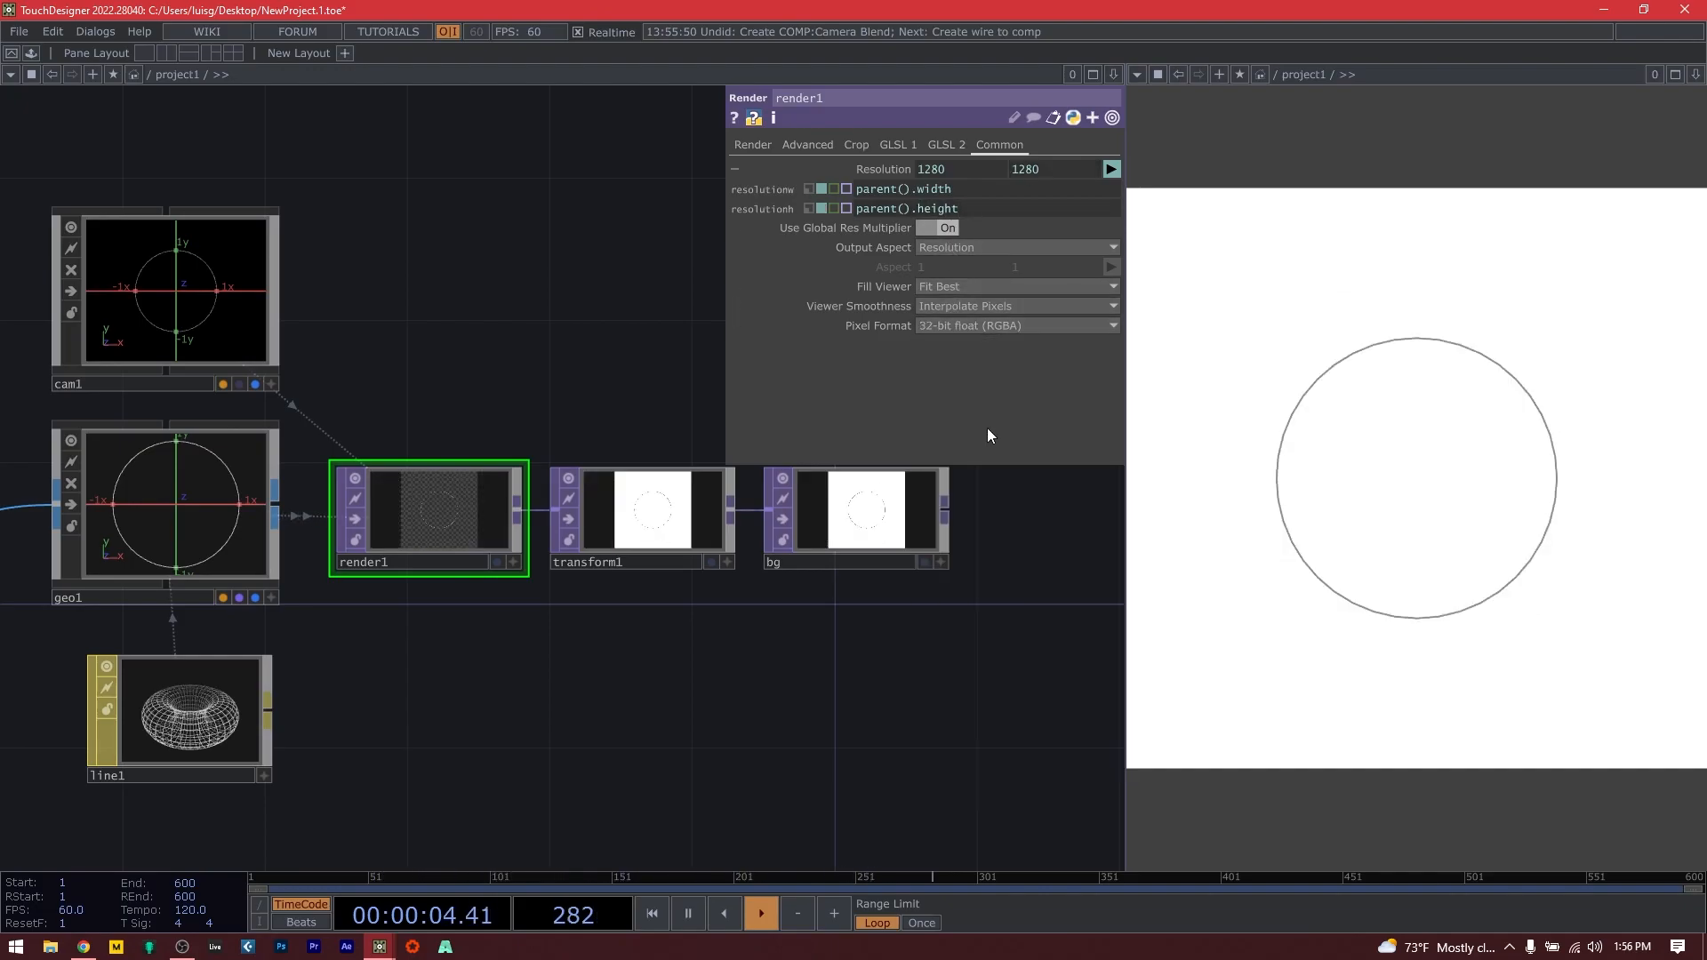
# Set the divisions of circle1 to 60.
pyautogui.scroll(-3, 961, 640)
pyautogui.moveTo(248, 633); pyautogui.dragTo(532, 694)
pyautogui.click(520, 663)
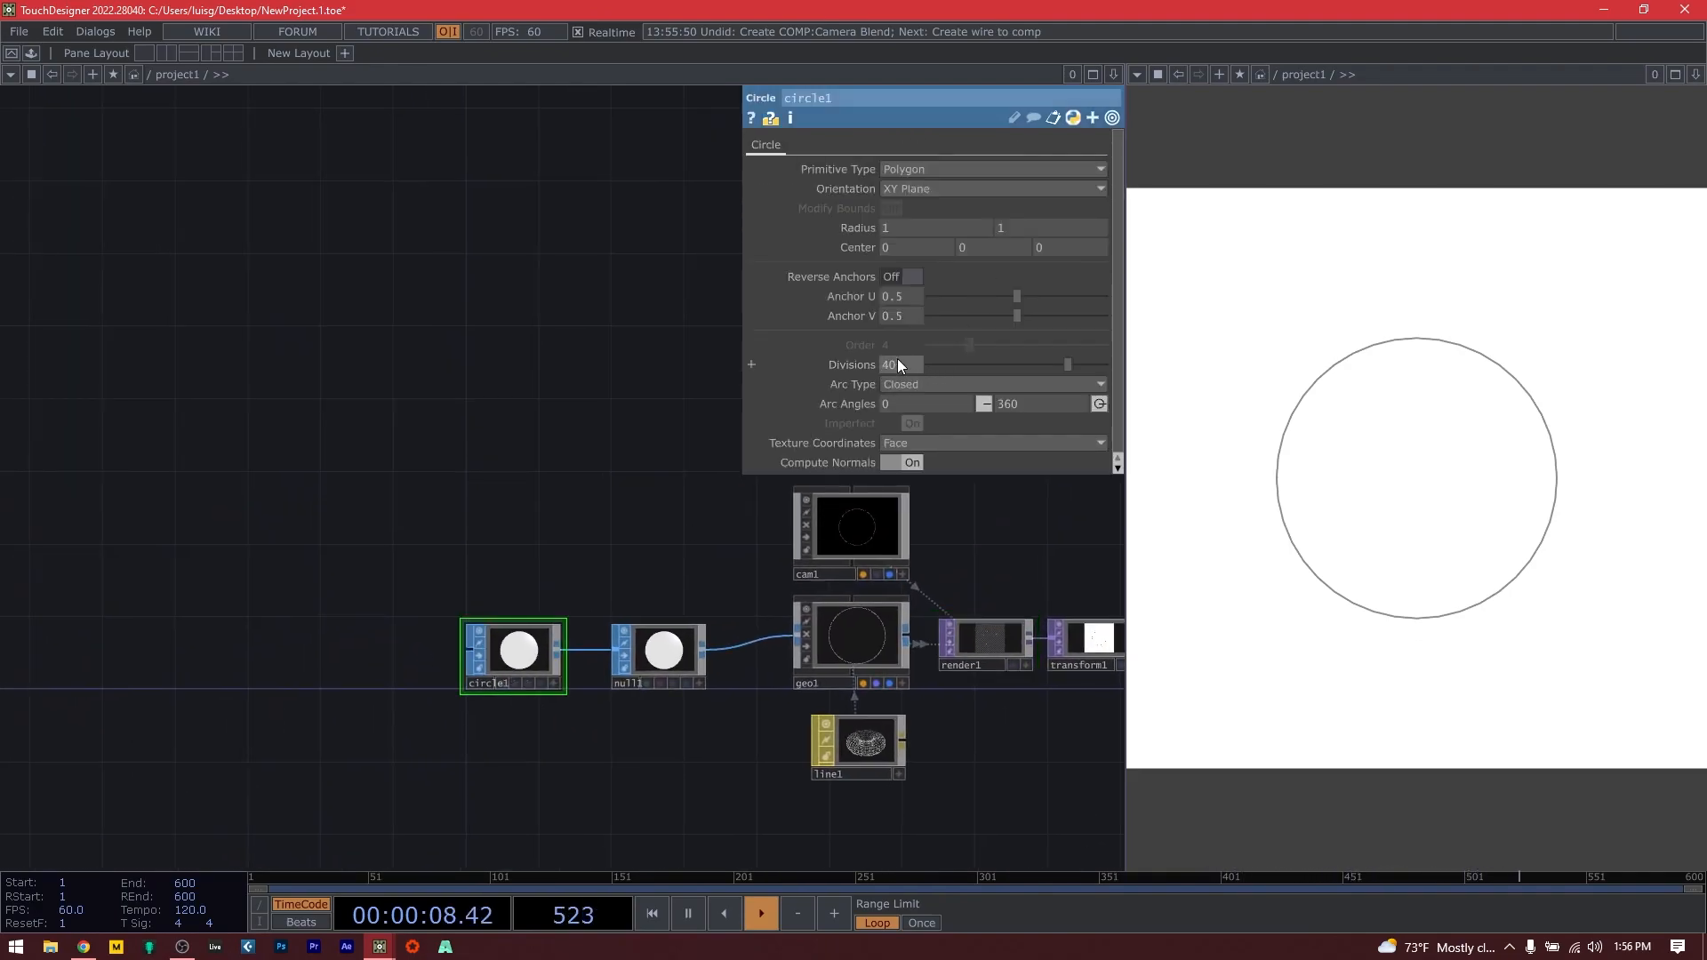
pyautogui.write('60')
pyautogui.press('Return')
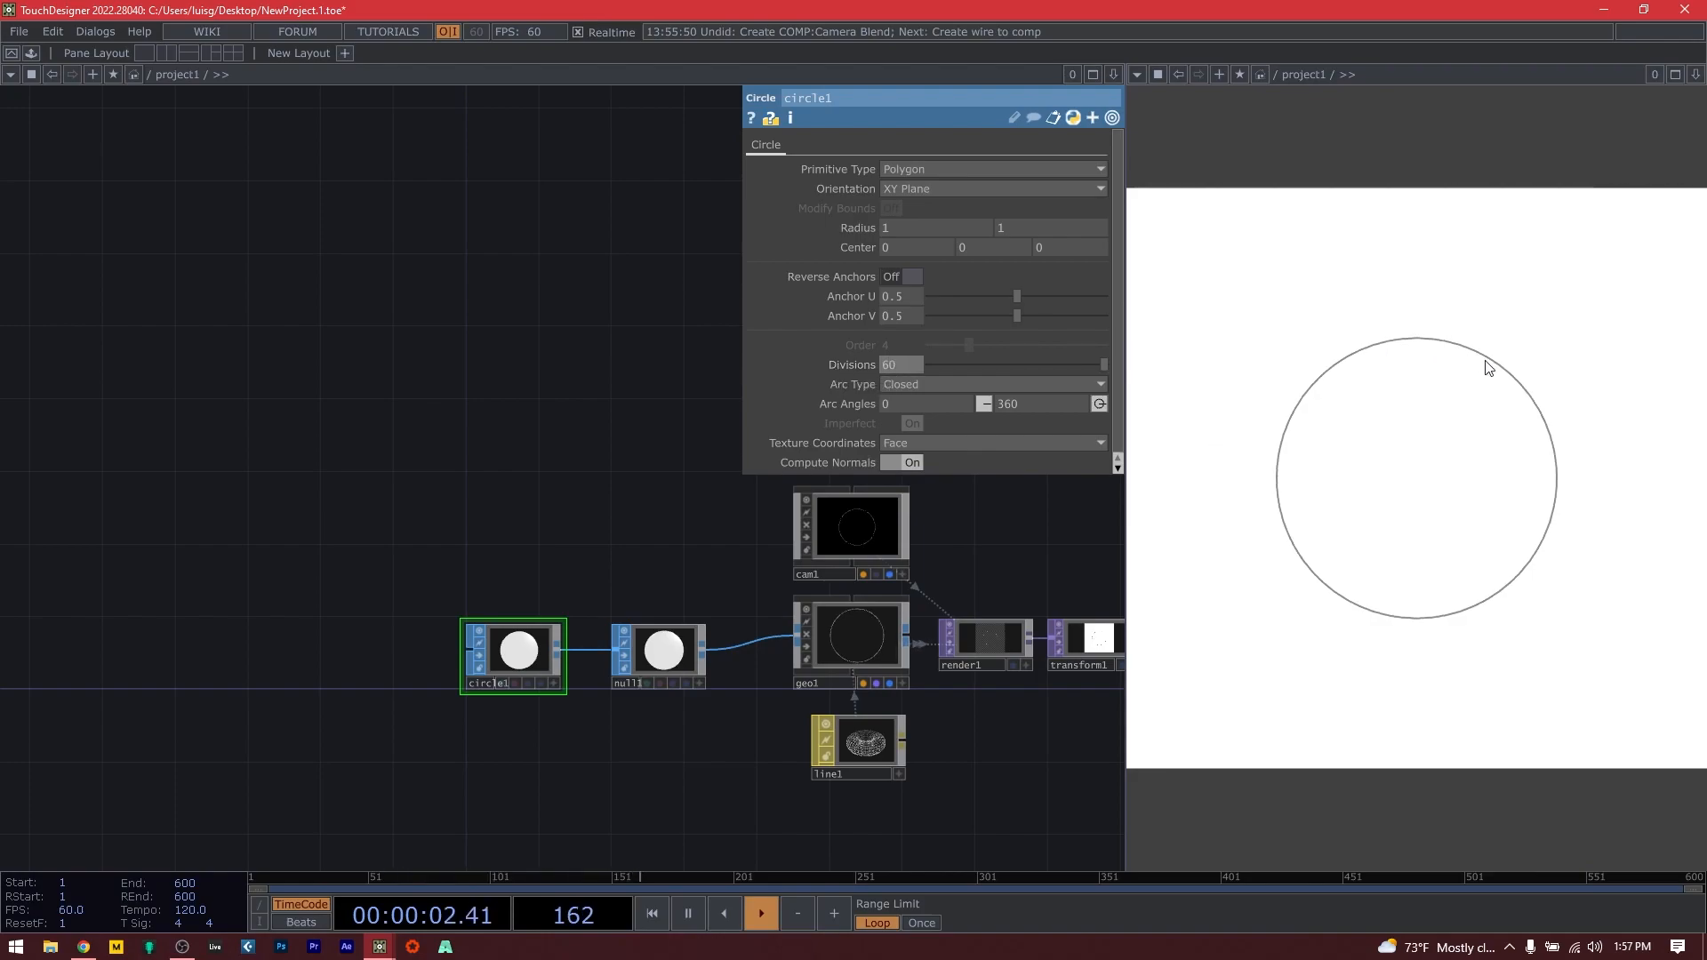
# Set both Width Near and Width Far of the line1 material to 1.
pyautogui.moveTo(381, 409); pyautogui.dragTo(7, 201)
pyautogui.scroll(3, 438, 562)
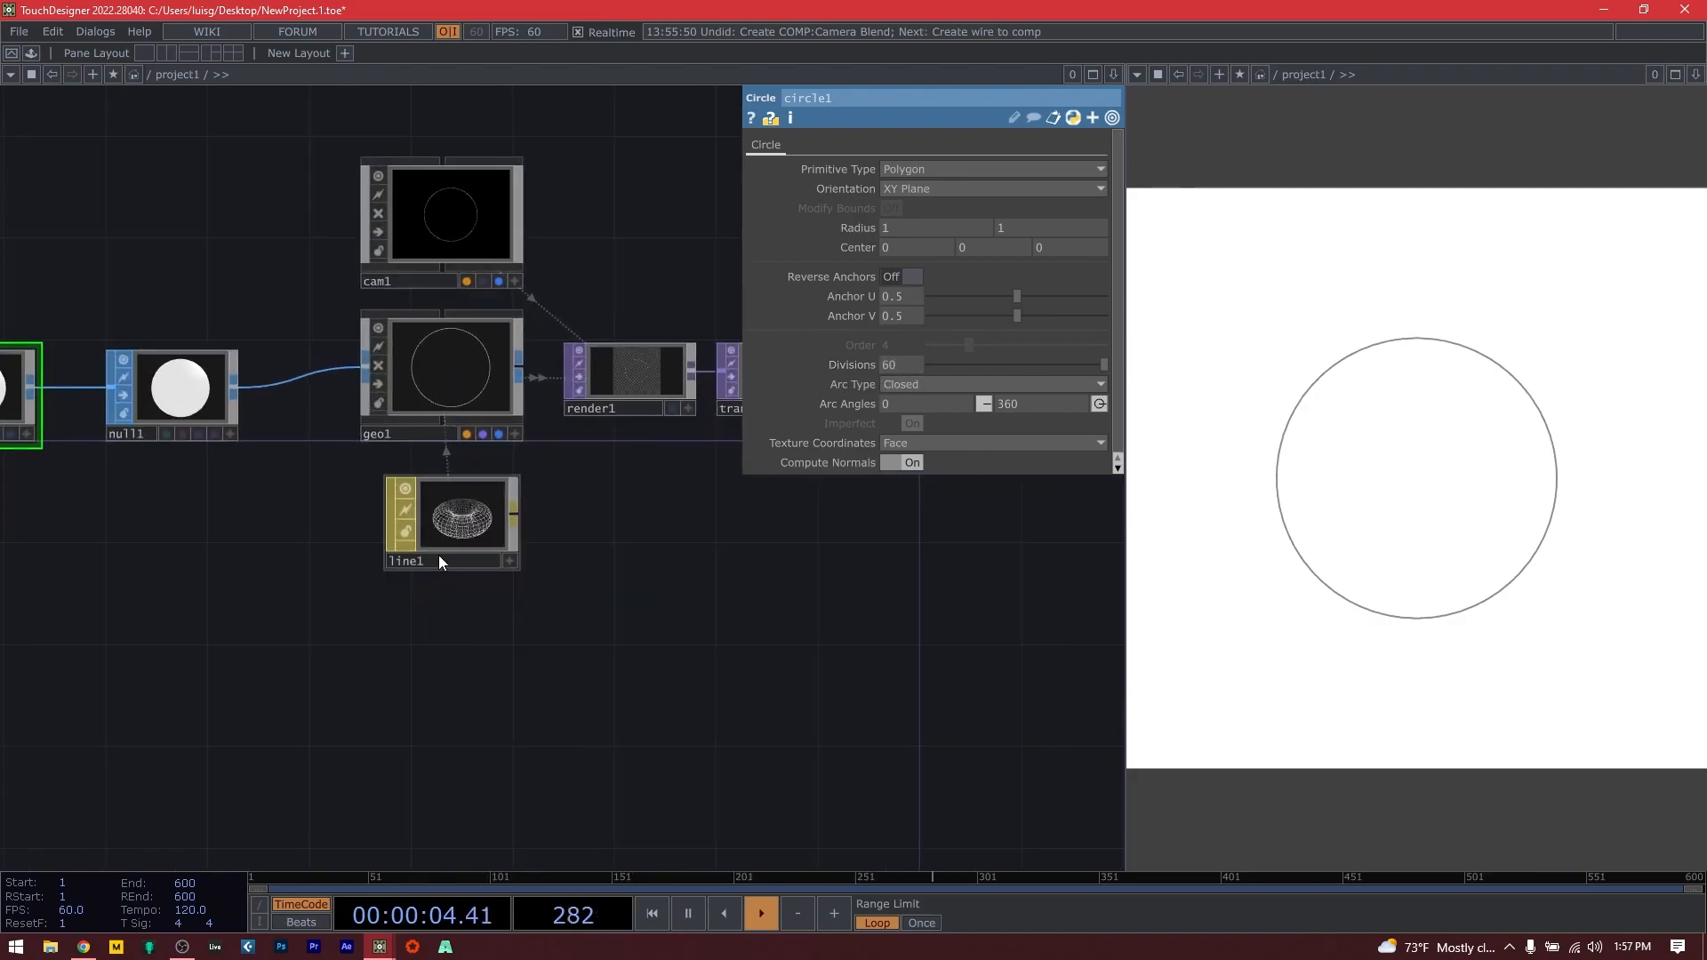
pyautogui.click(459, 519)
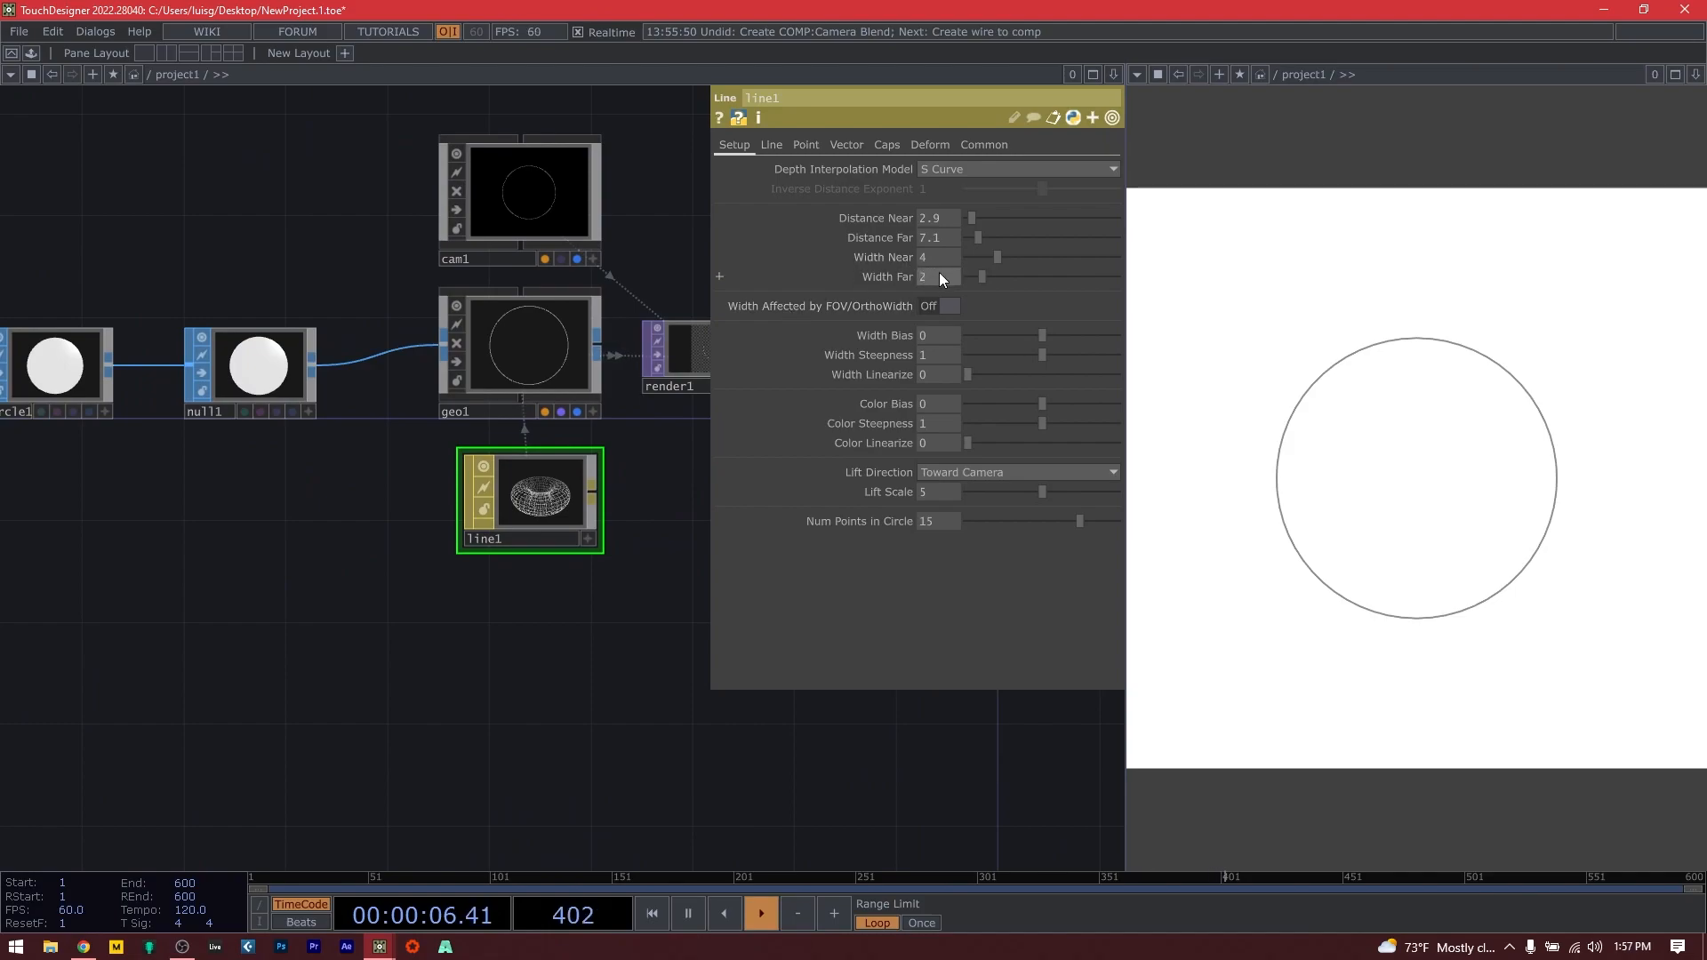
pyautogui.write('1')
pyautogui.click(938, 262)
pyautogui.write('1')
pyautogui.press('Return')
# Turn off Specify Line Far Color on line1 and set its Line Near Color to black.
pyautogui.moveTo(510, 698); pyautogui.dragTo(368, 686)
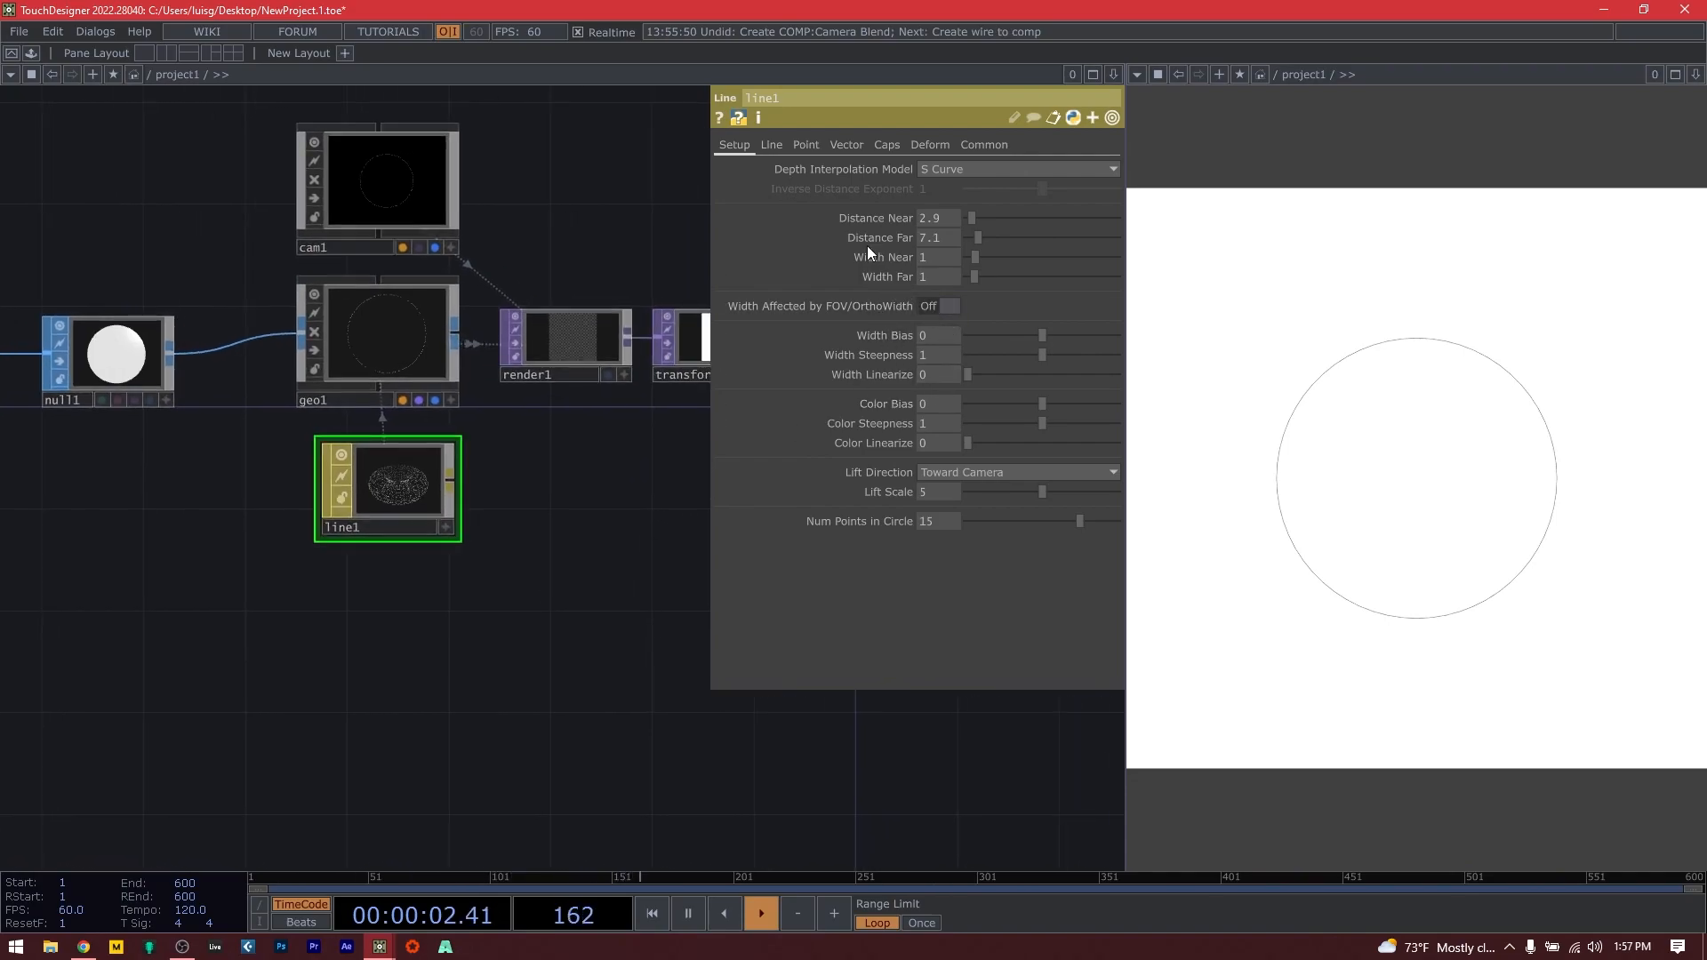
pyautogui.click(773, 145)
pyautogui.click(930, 336)
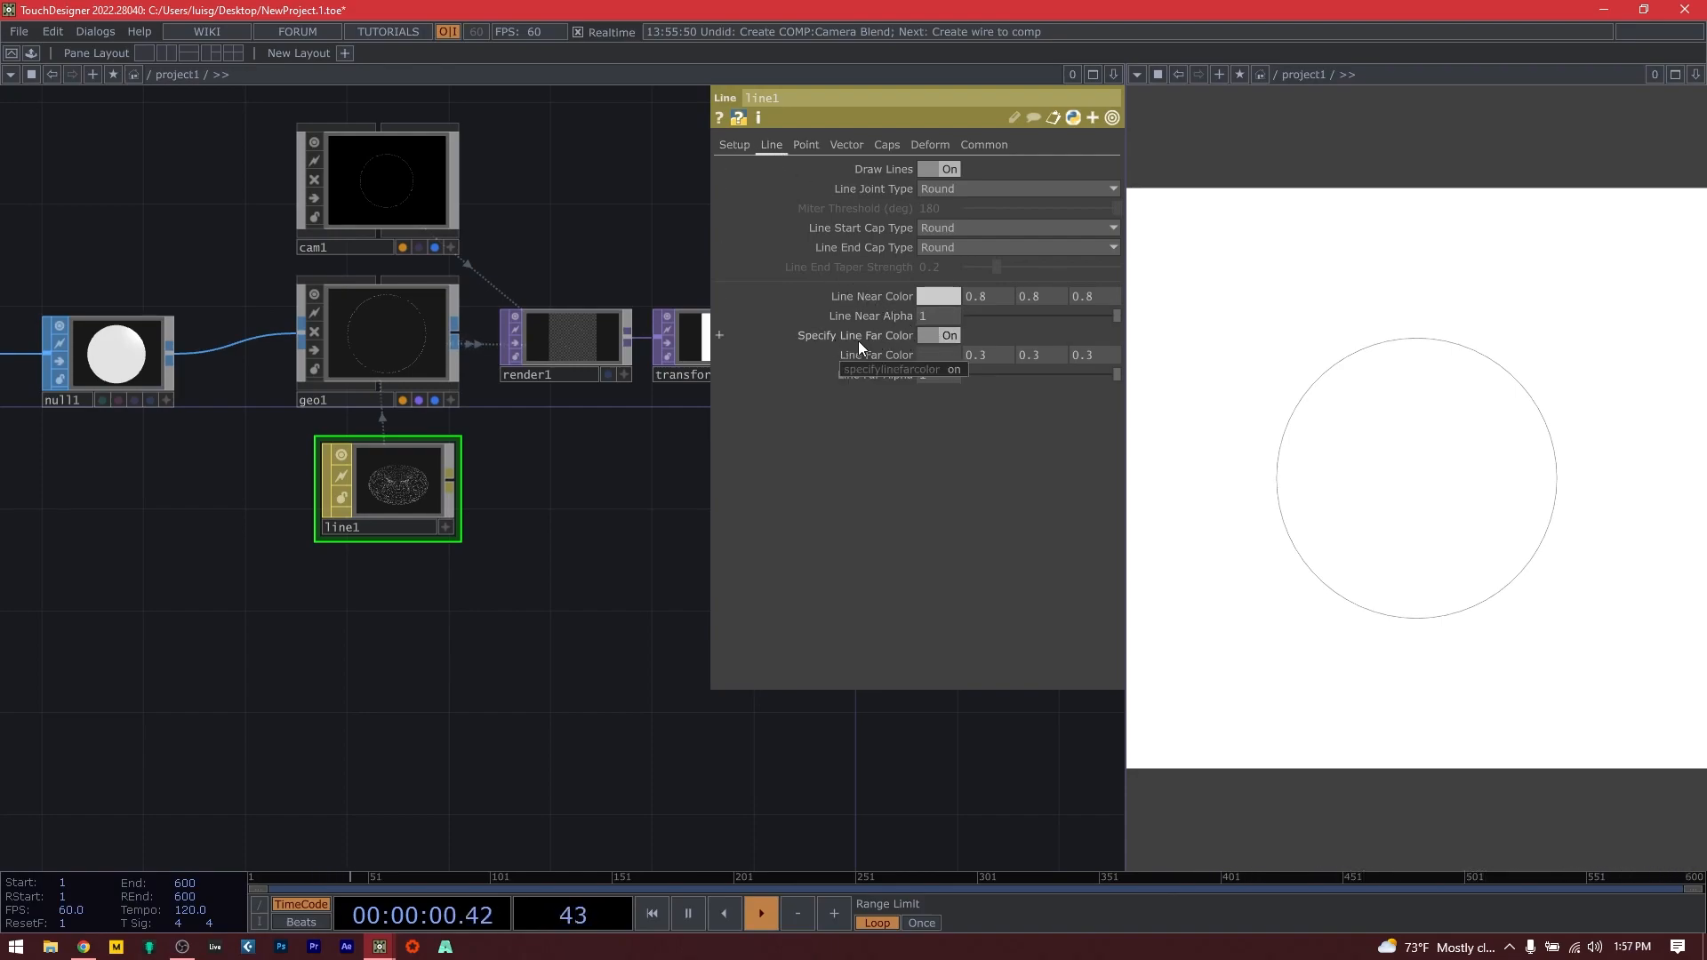
pyautogui.click(939, 338)
pyautogui.click(938, 300)
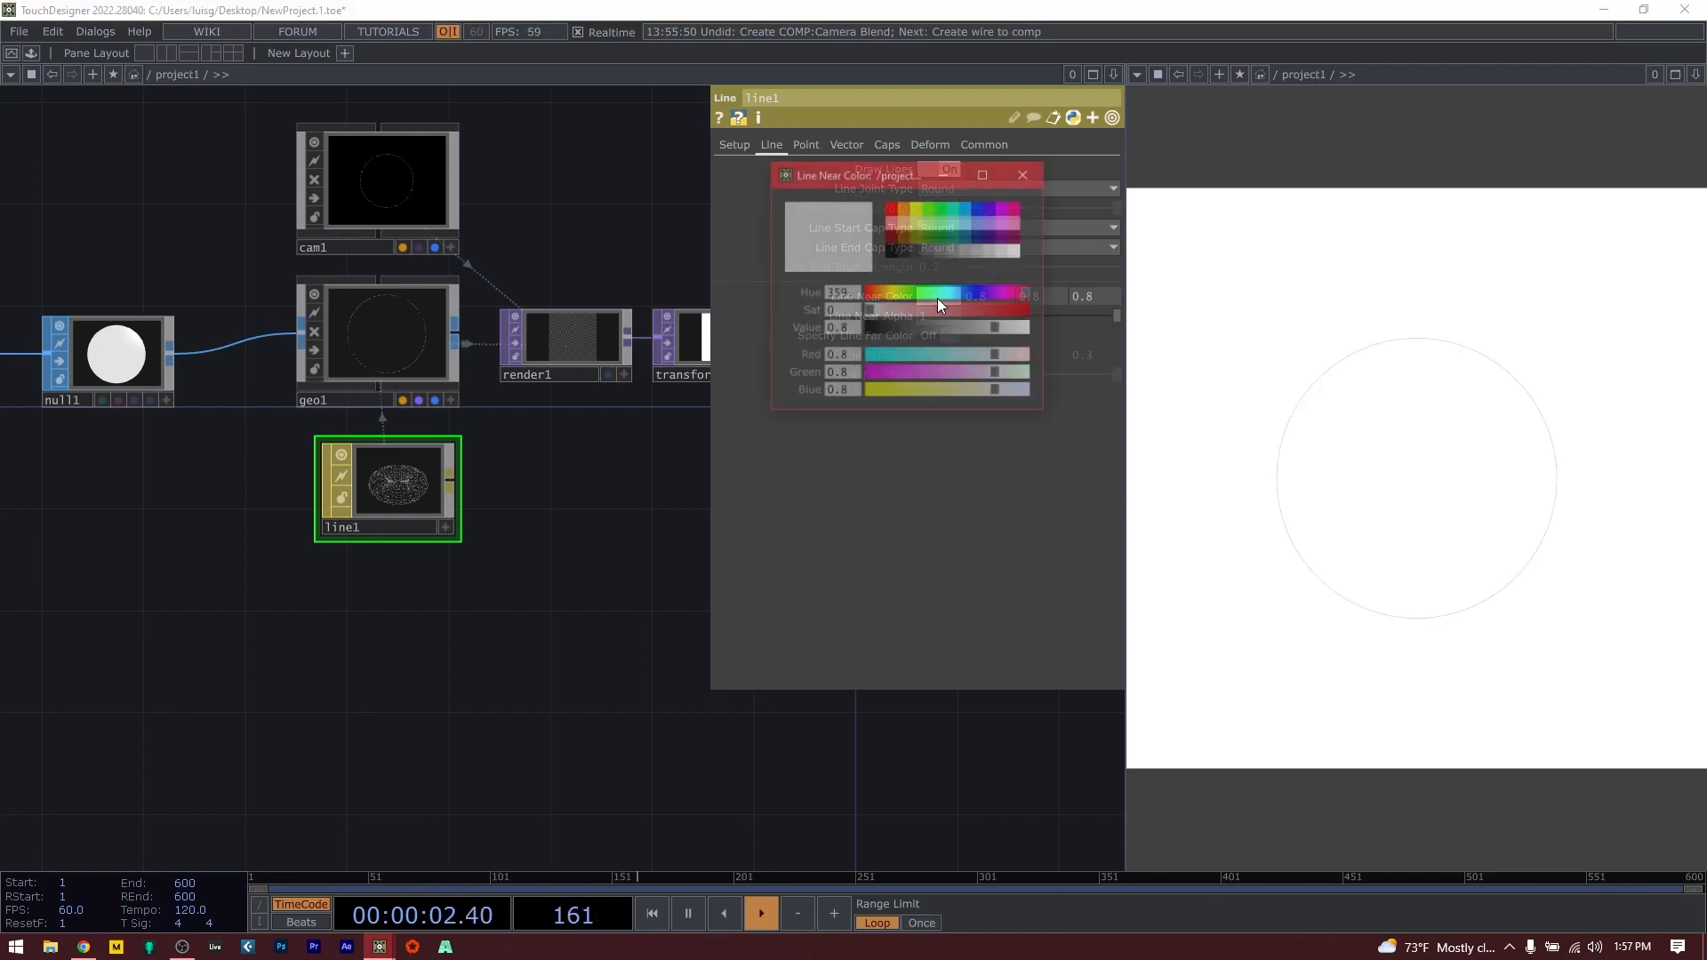
pyautogui.click(892, 250)
pyautogui.click(1026, 173)
# Hide the parameter window in the network pane.
pyautogui.moveTo(487, 628); pyautogui.dragTo(514, 639)
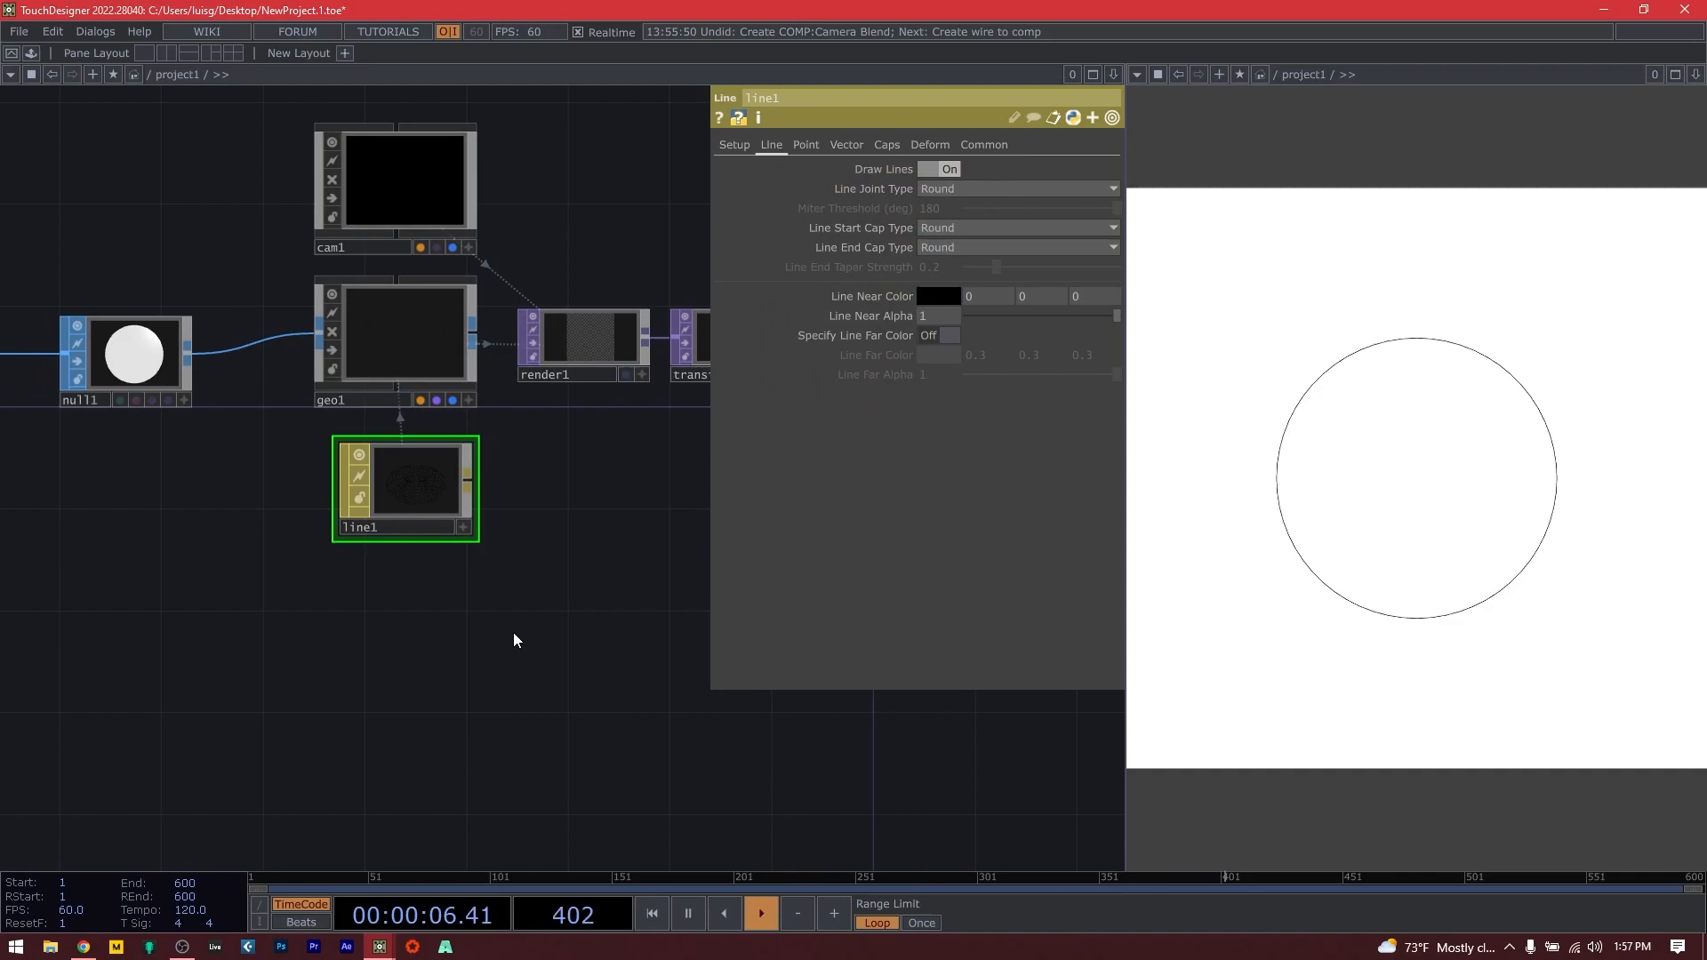
pyautogui.press('p')
pyautogui.moveTo(622, 613); pyautogui.dragTo(930, 702)
pyautogui.scroll(-3, 770, 740)
pyautogui.moveTo(768, 740); pyautogui.dragTo(616, 649)
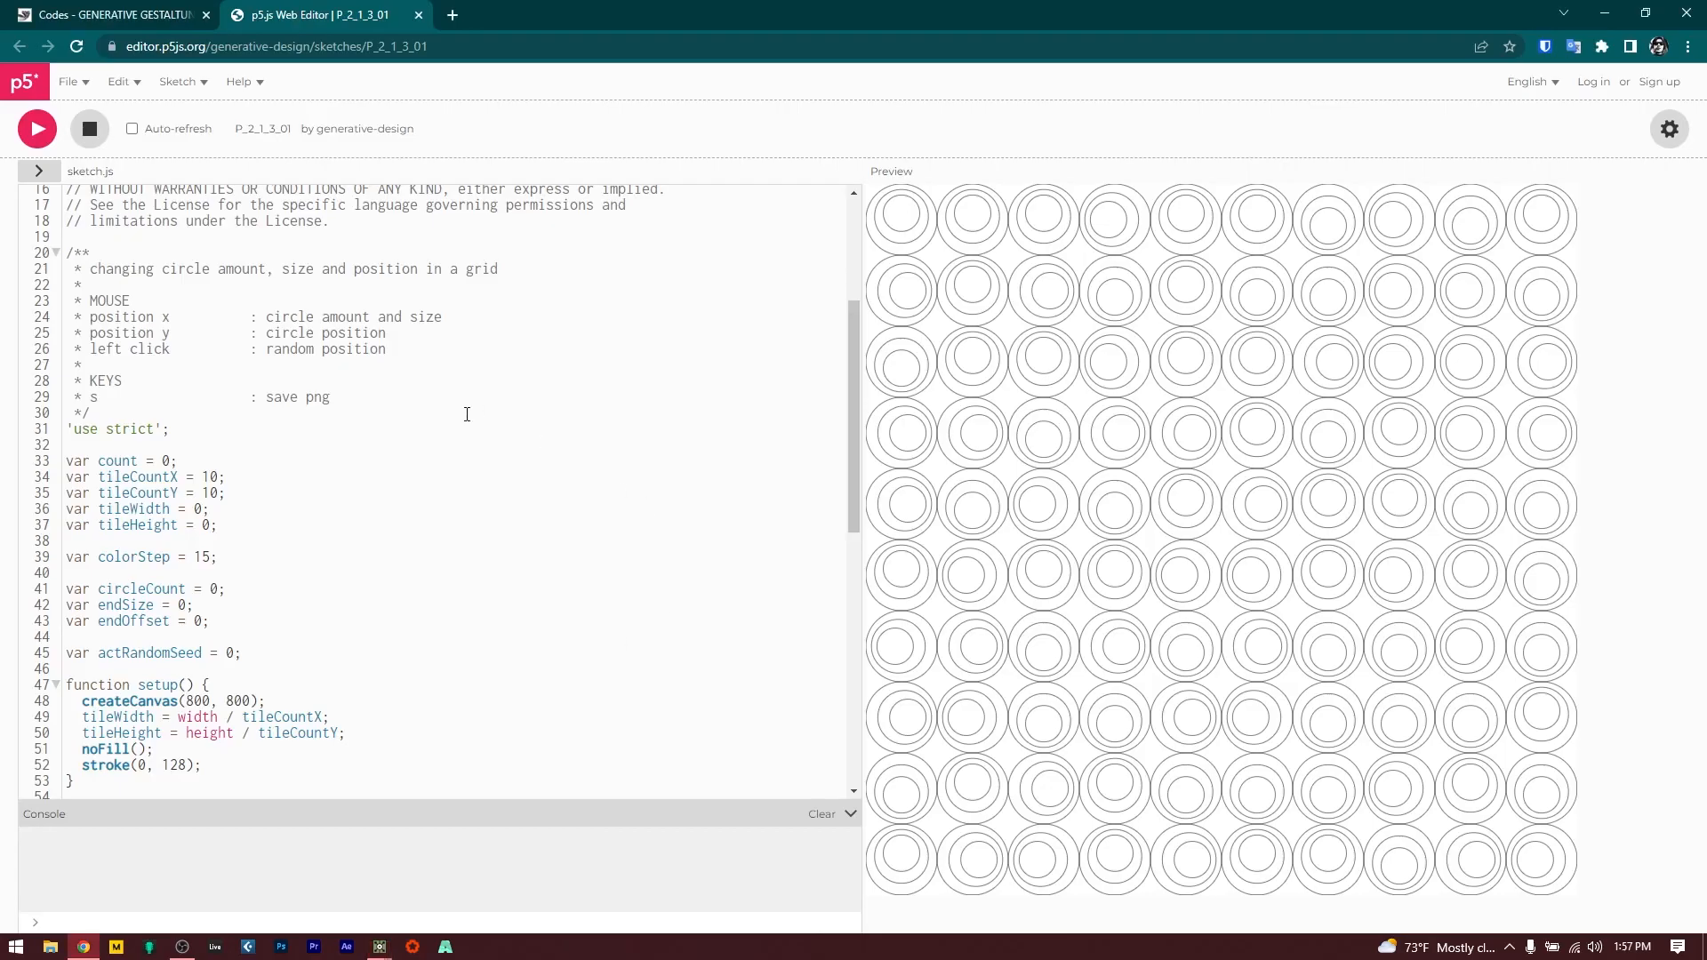
# Examine the mouse controls and the tile, circleCount and endOffset variables in the P_2_1_3_01 sketch in the p5.js Web Editor.
pyautogui.scroll(1, 467, 414)
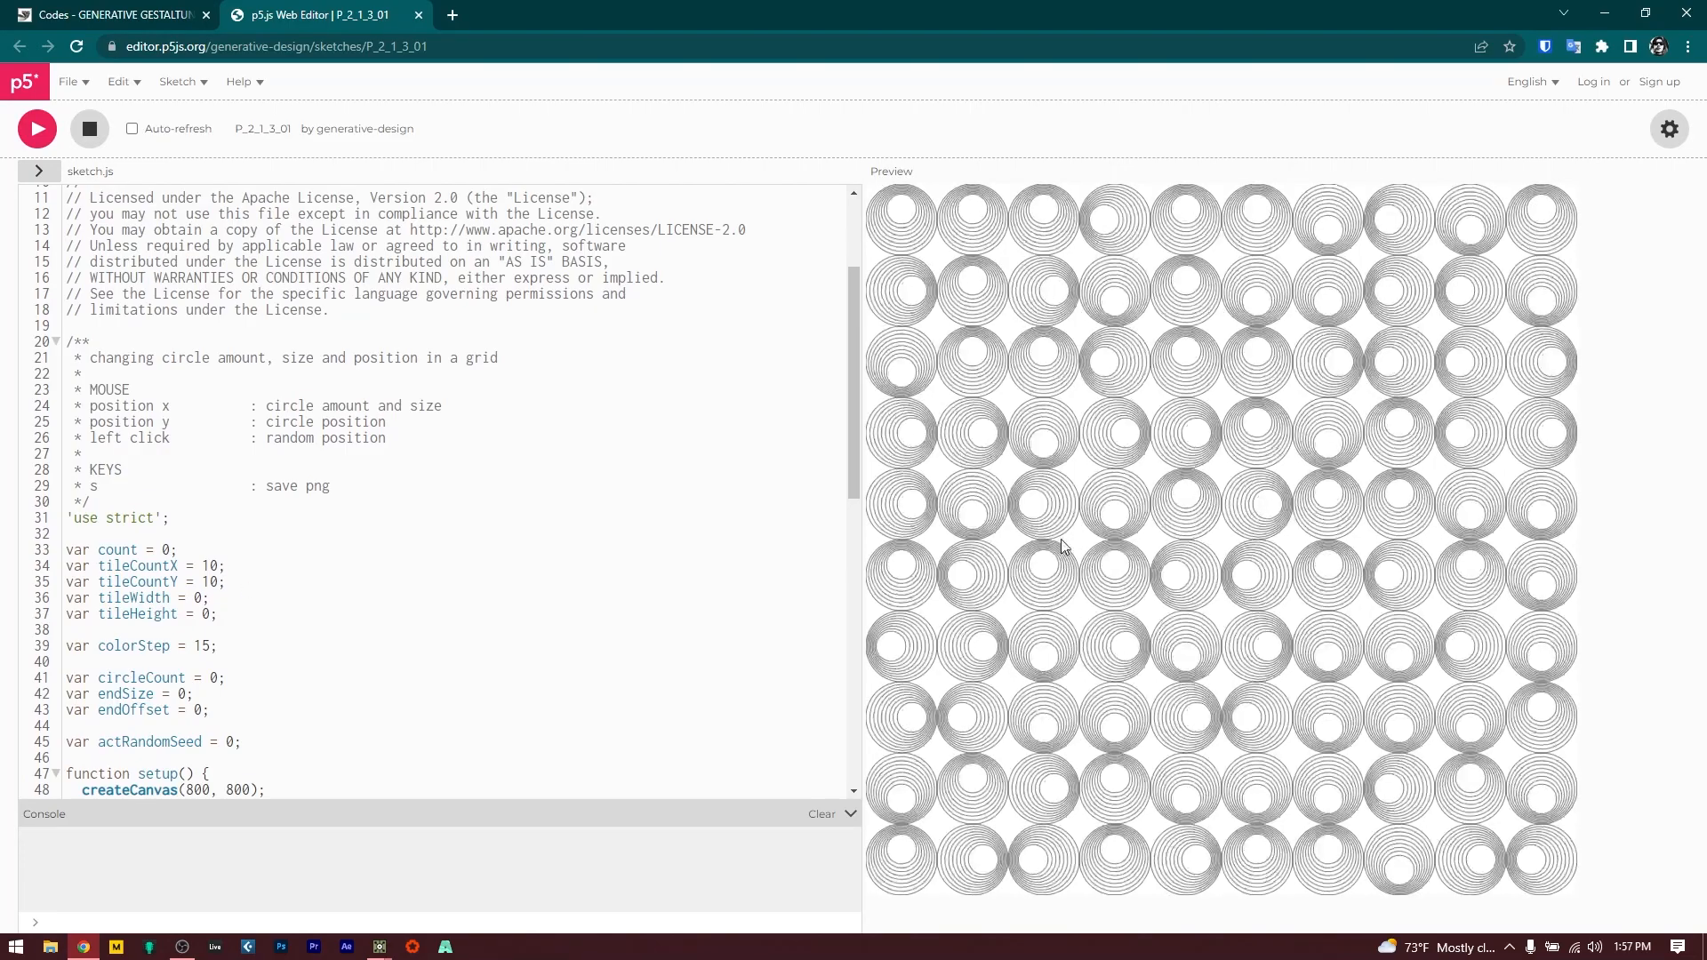
pyautogui.scroll(-2, 267, 598)
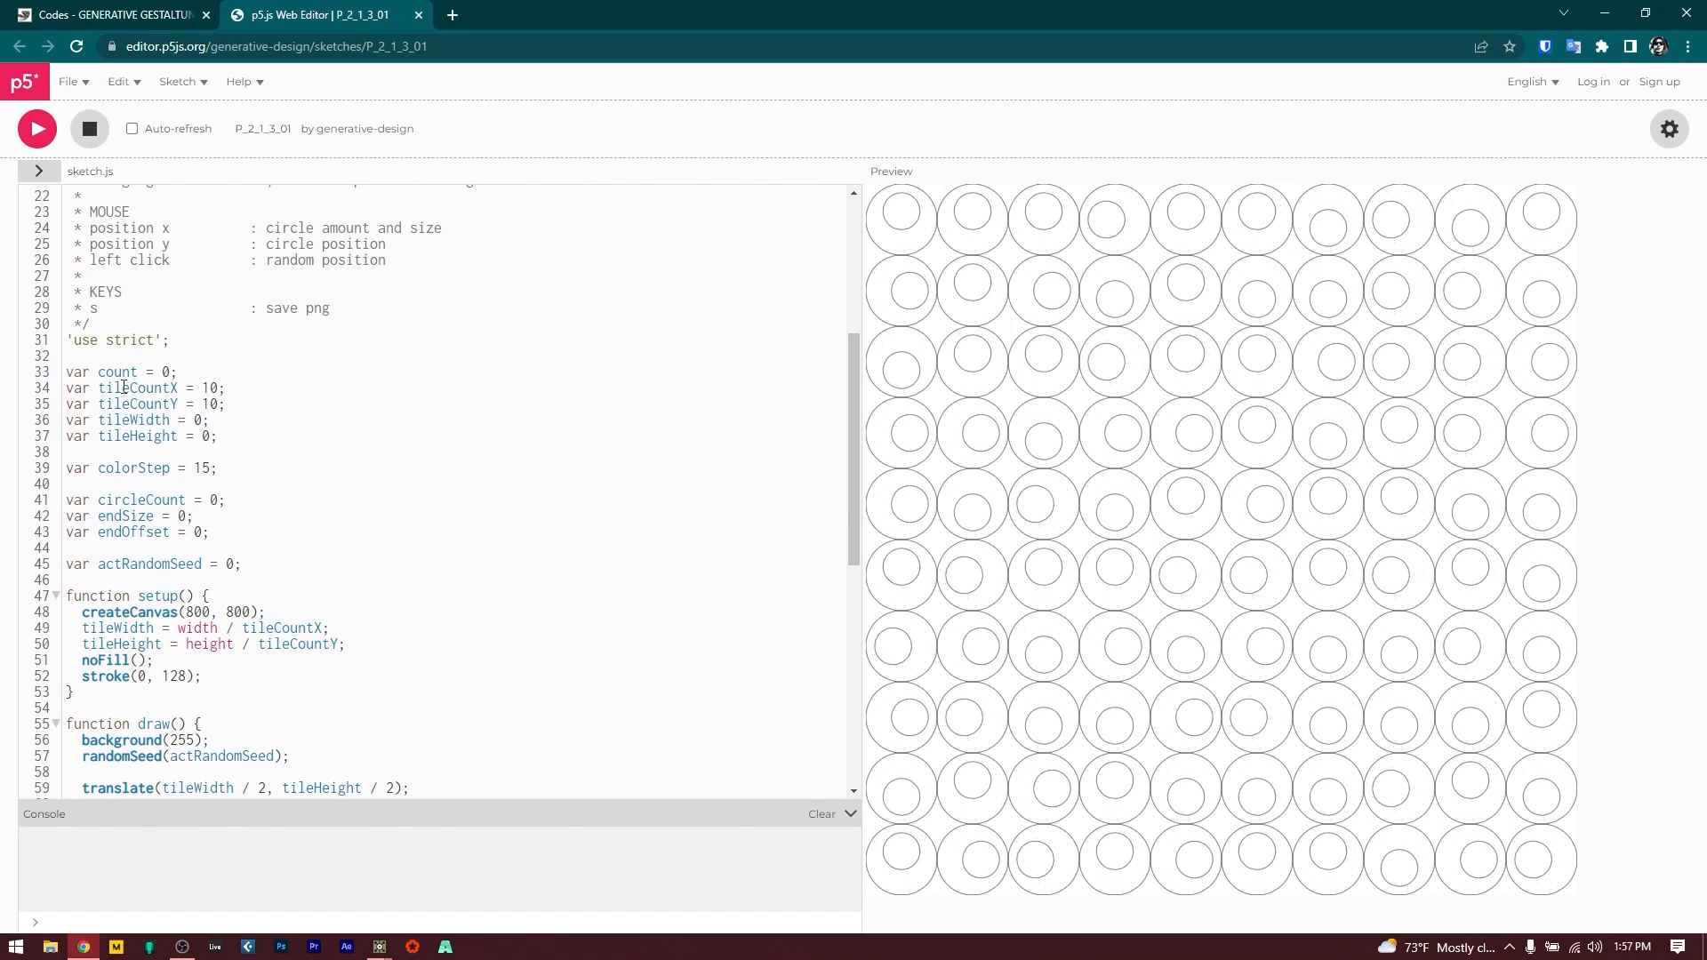
pyautogui.moveTo(106, 389); pyautogui.dragTo(223, 401)
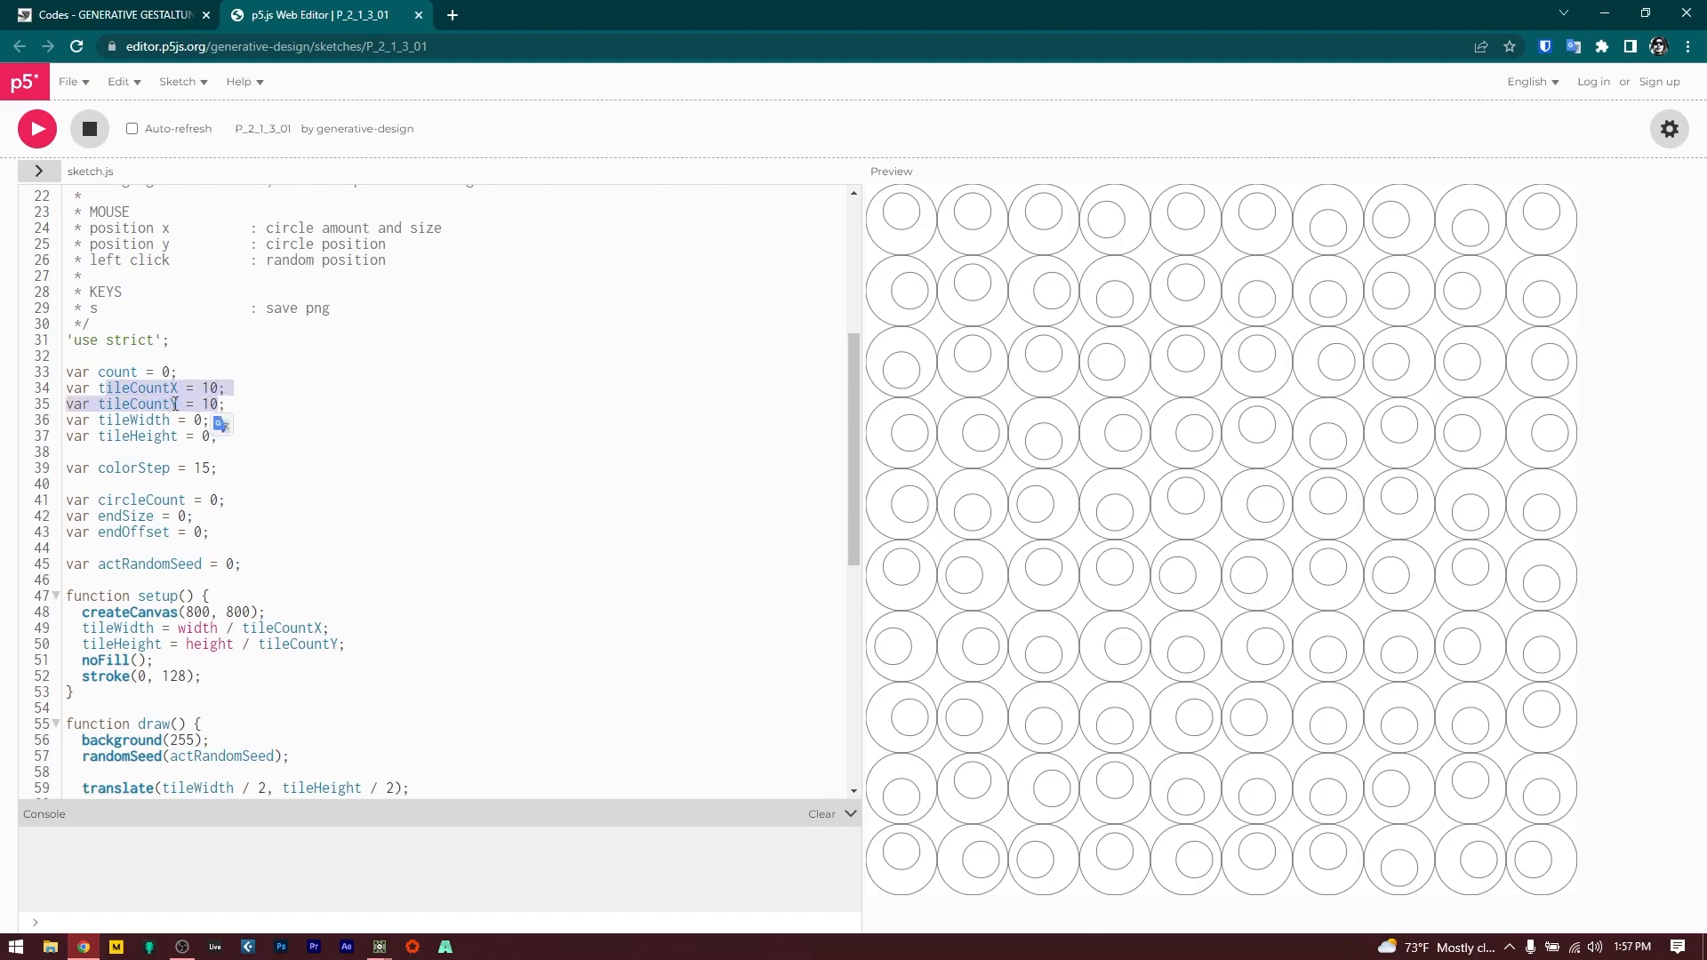
pyautogui.moveTo(178, 405); pyautogui.dragTo(61, 394)
pyautogui.click(236, 436)
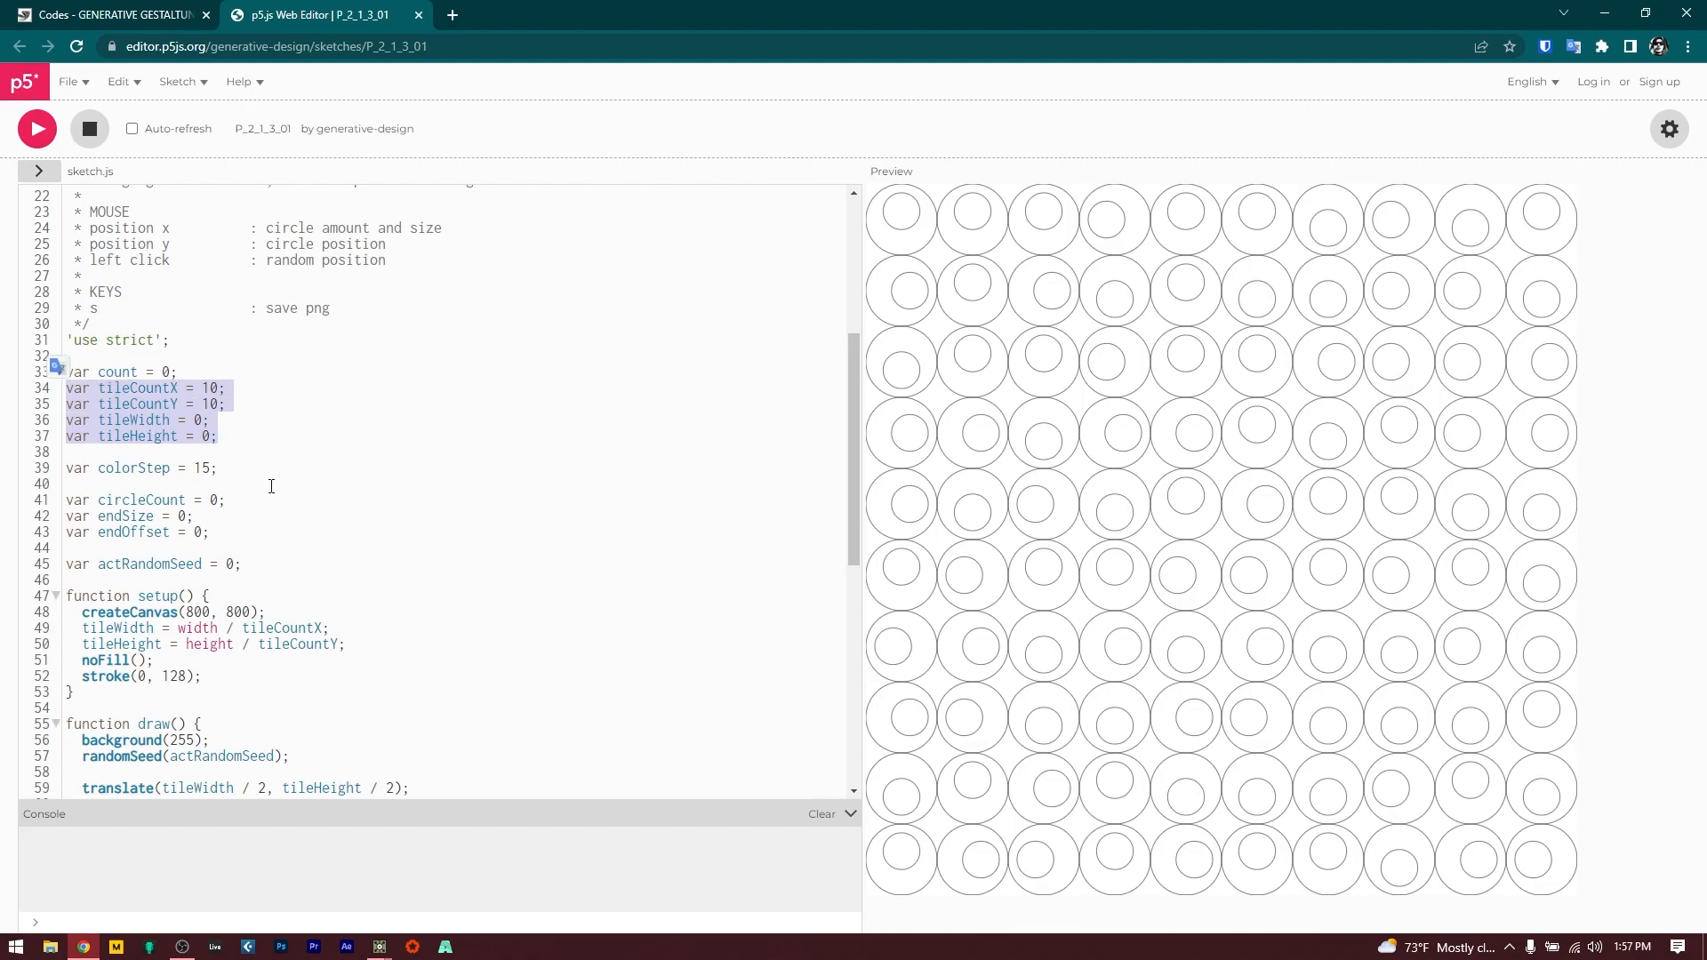
pyautogui.scroll(-2, 272, 486)
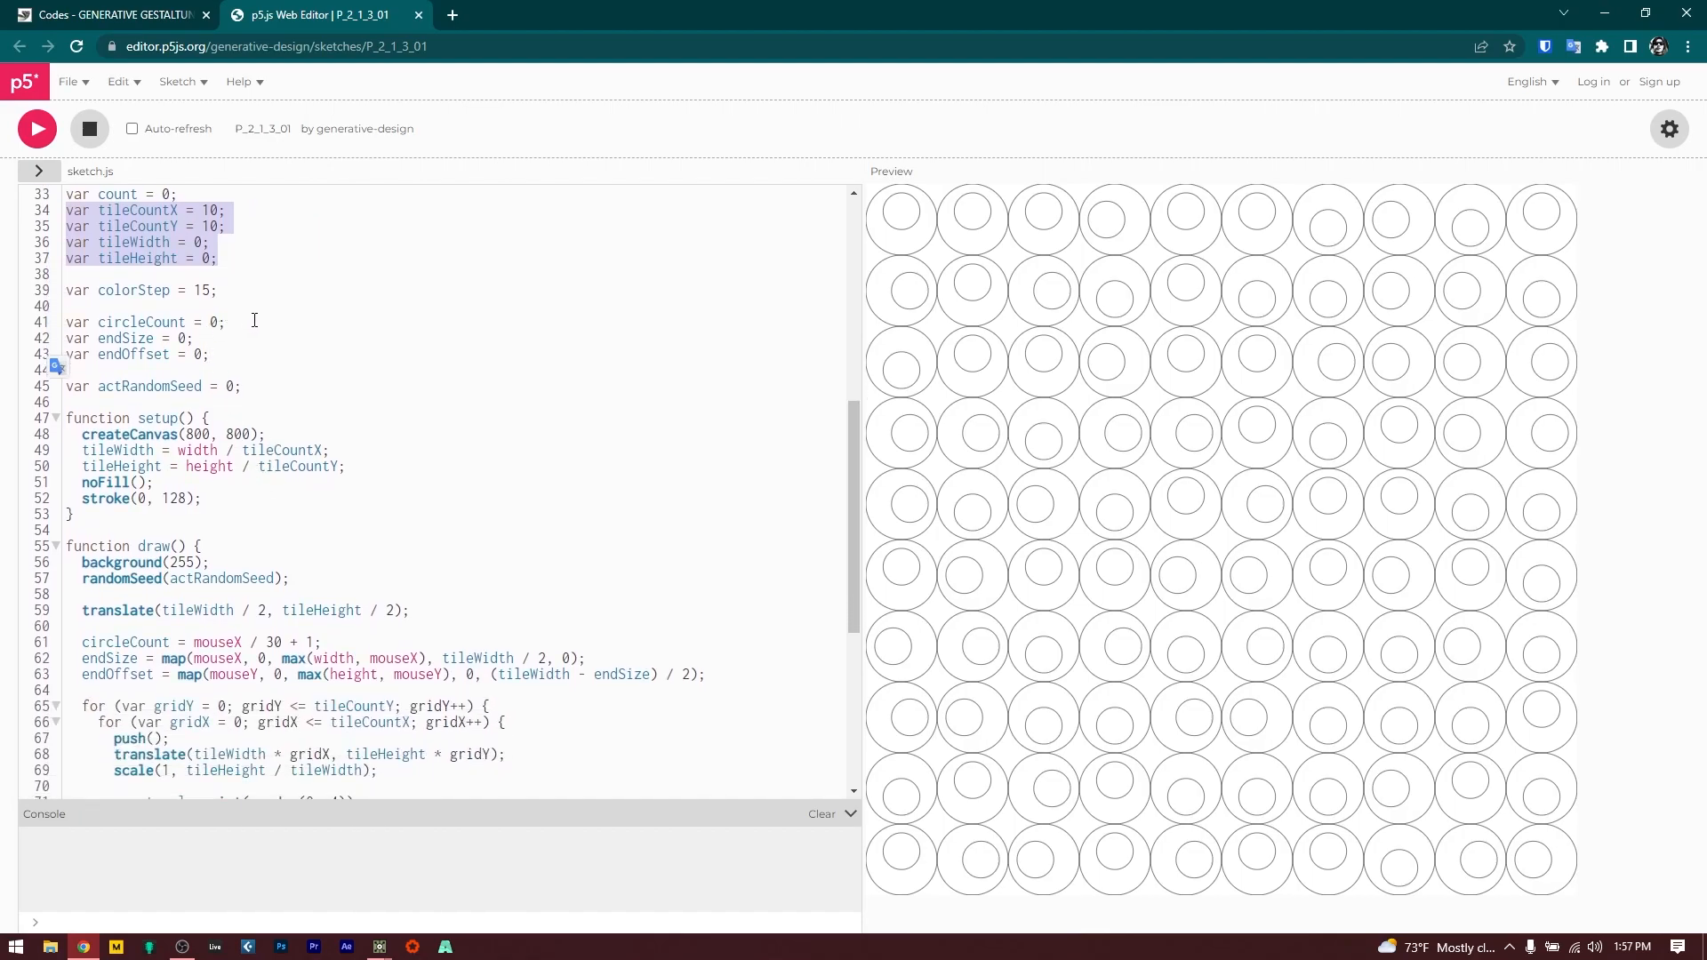
pyautogui.moveTo(251, 324); pyautogui.dragTo(65, 322)
pyautogui.moveTo(230, 352); pyautogui.dragTo(66, 354)
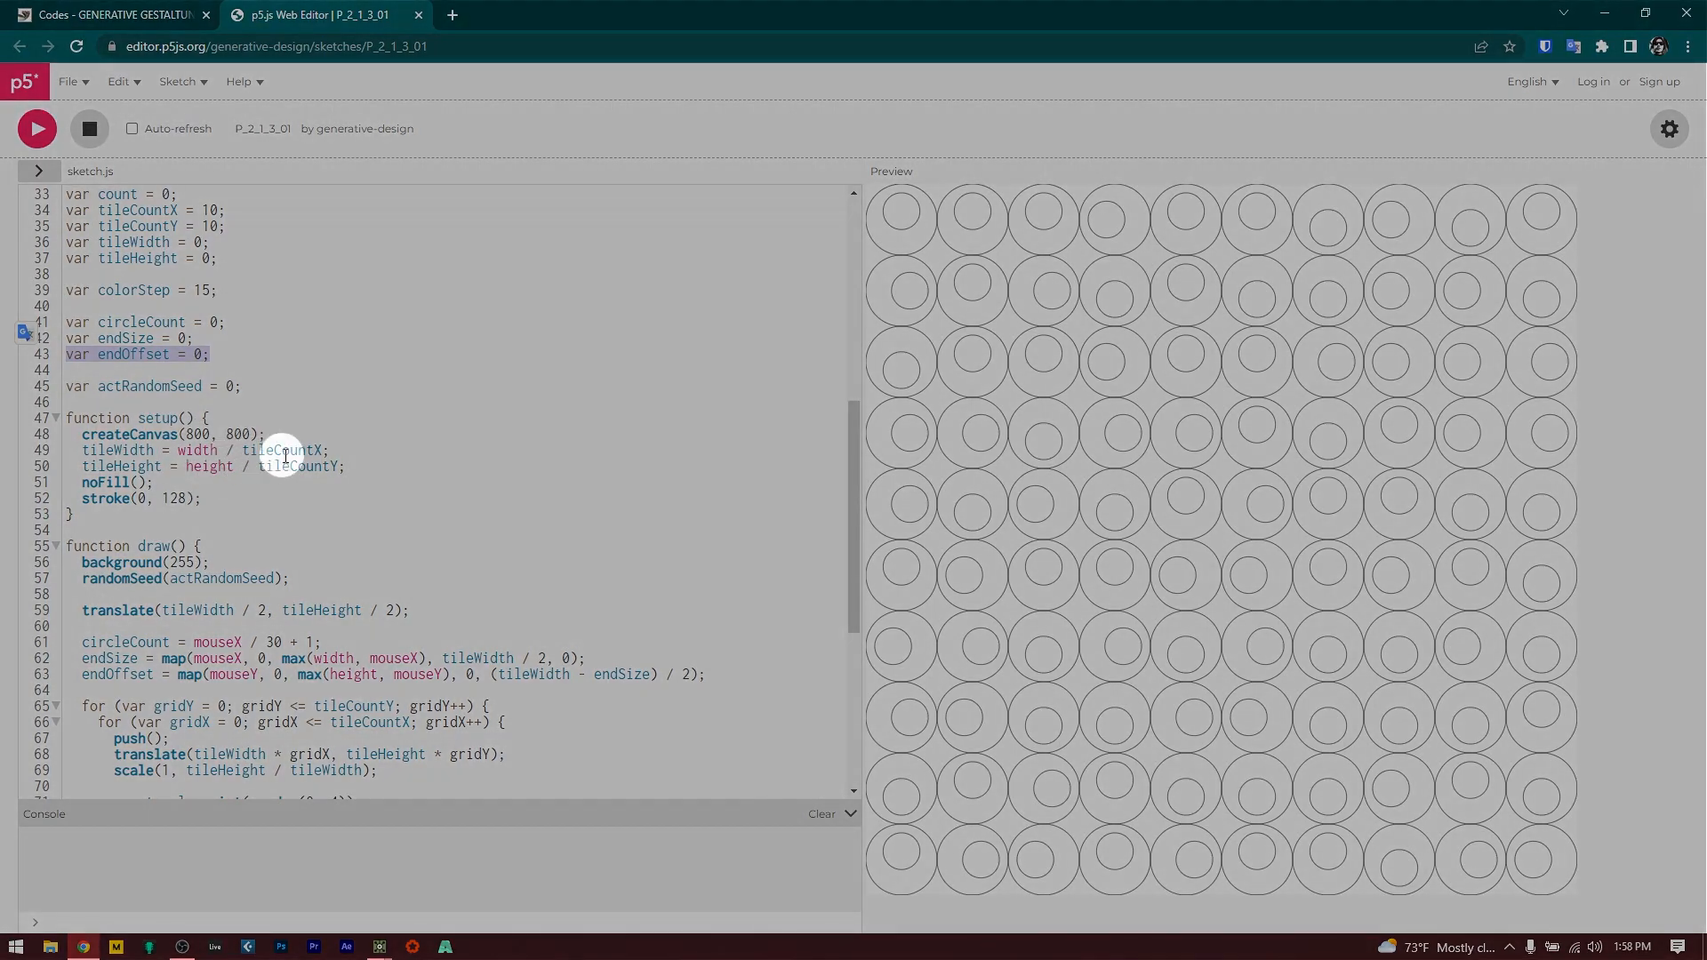
# Switch to TouchDesigner and add a Constant CHOP in the empty area up and left of circle1.
pyautogui.click(341, 454)
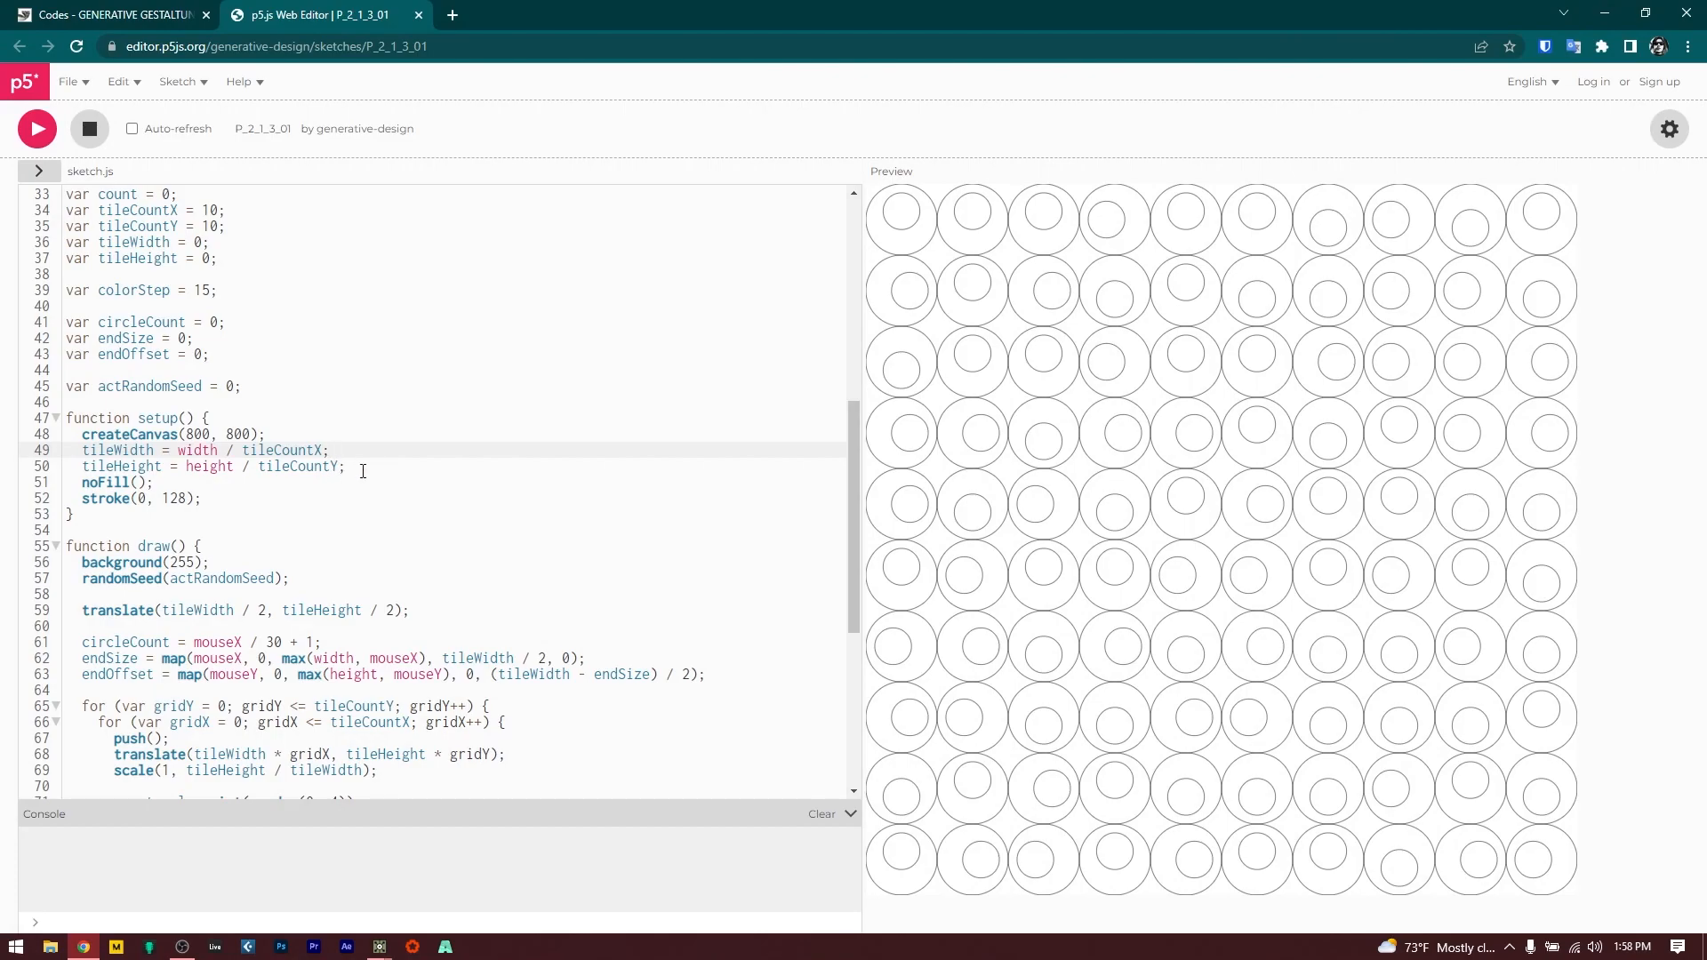
pyautogui.hotkey('alt', 'Tab')
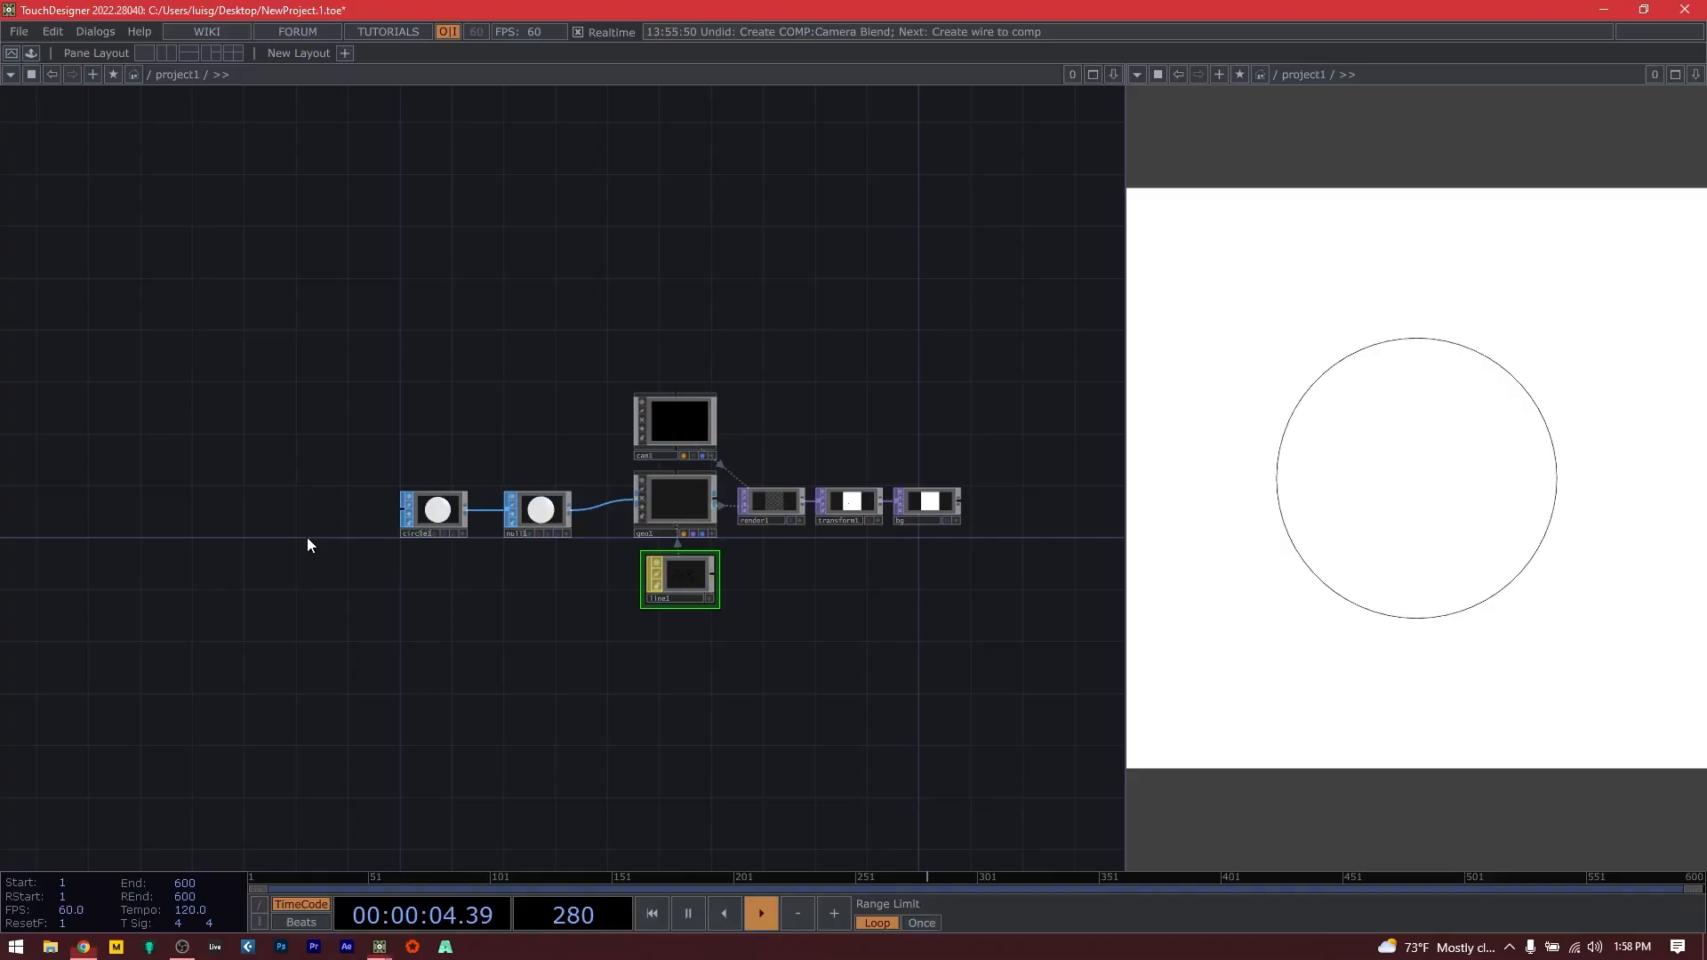
pyautogui.moveTo(398, 471); pyautogui.dragTo(609, 539)
pyautogui.scroll(2, 445, 490)
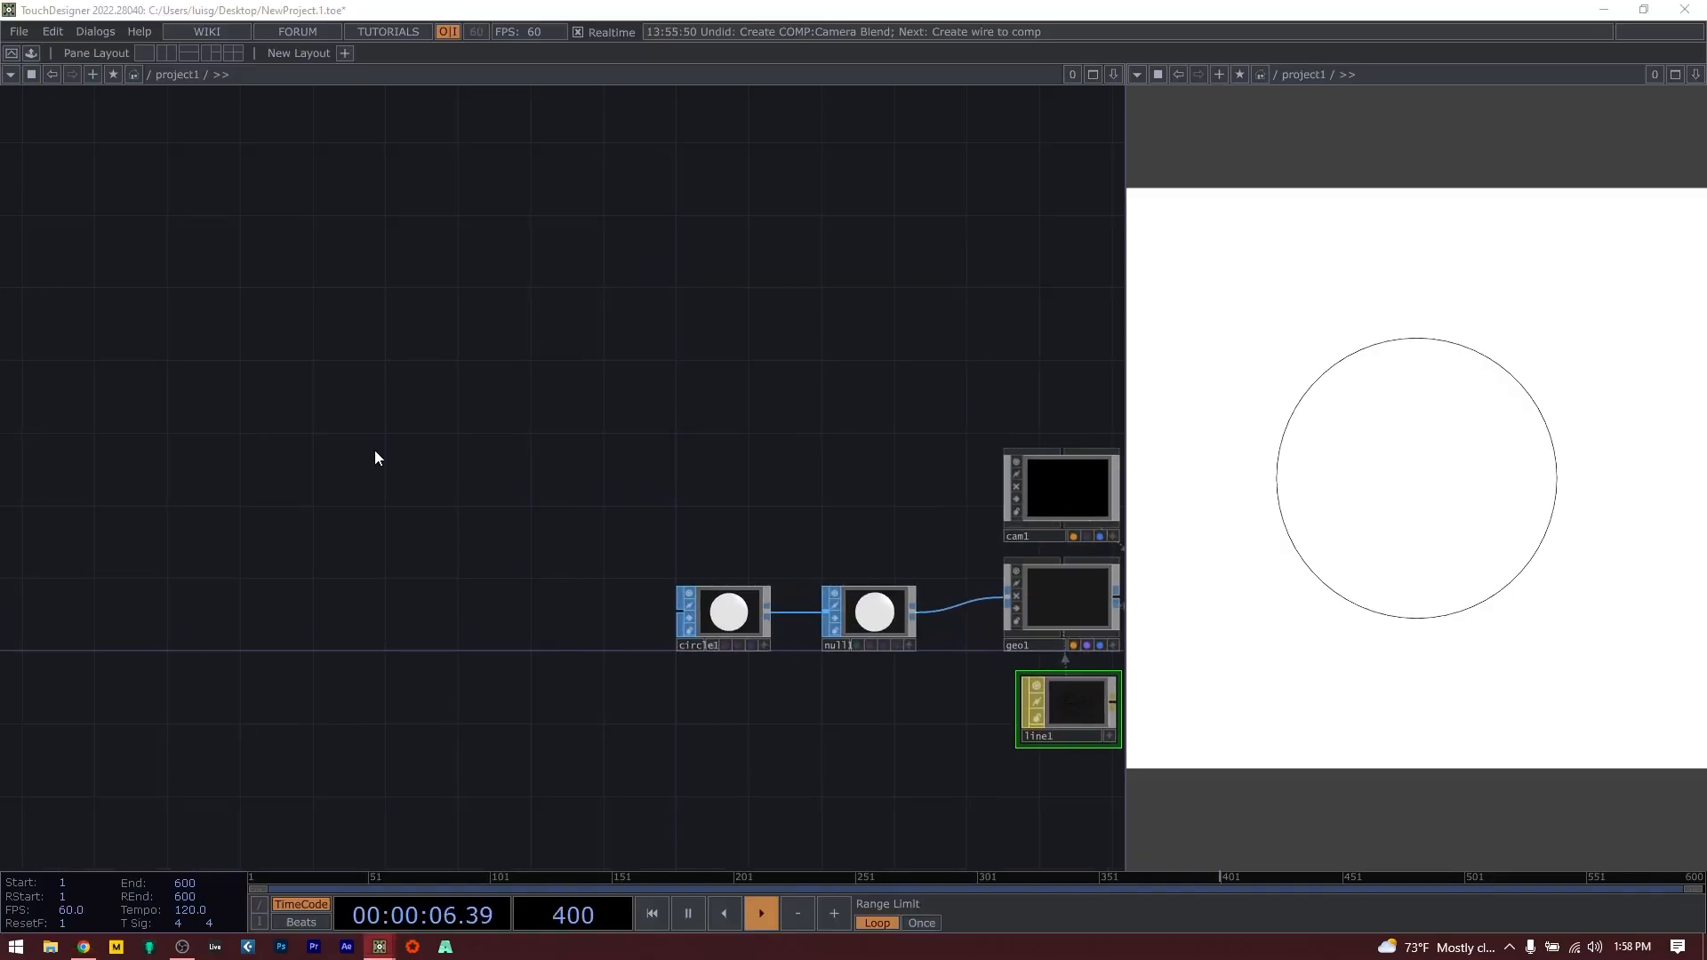
pyautogui.press('Tab')
pyautogui.click(166, 230)
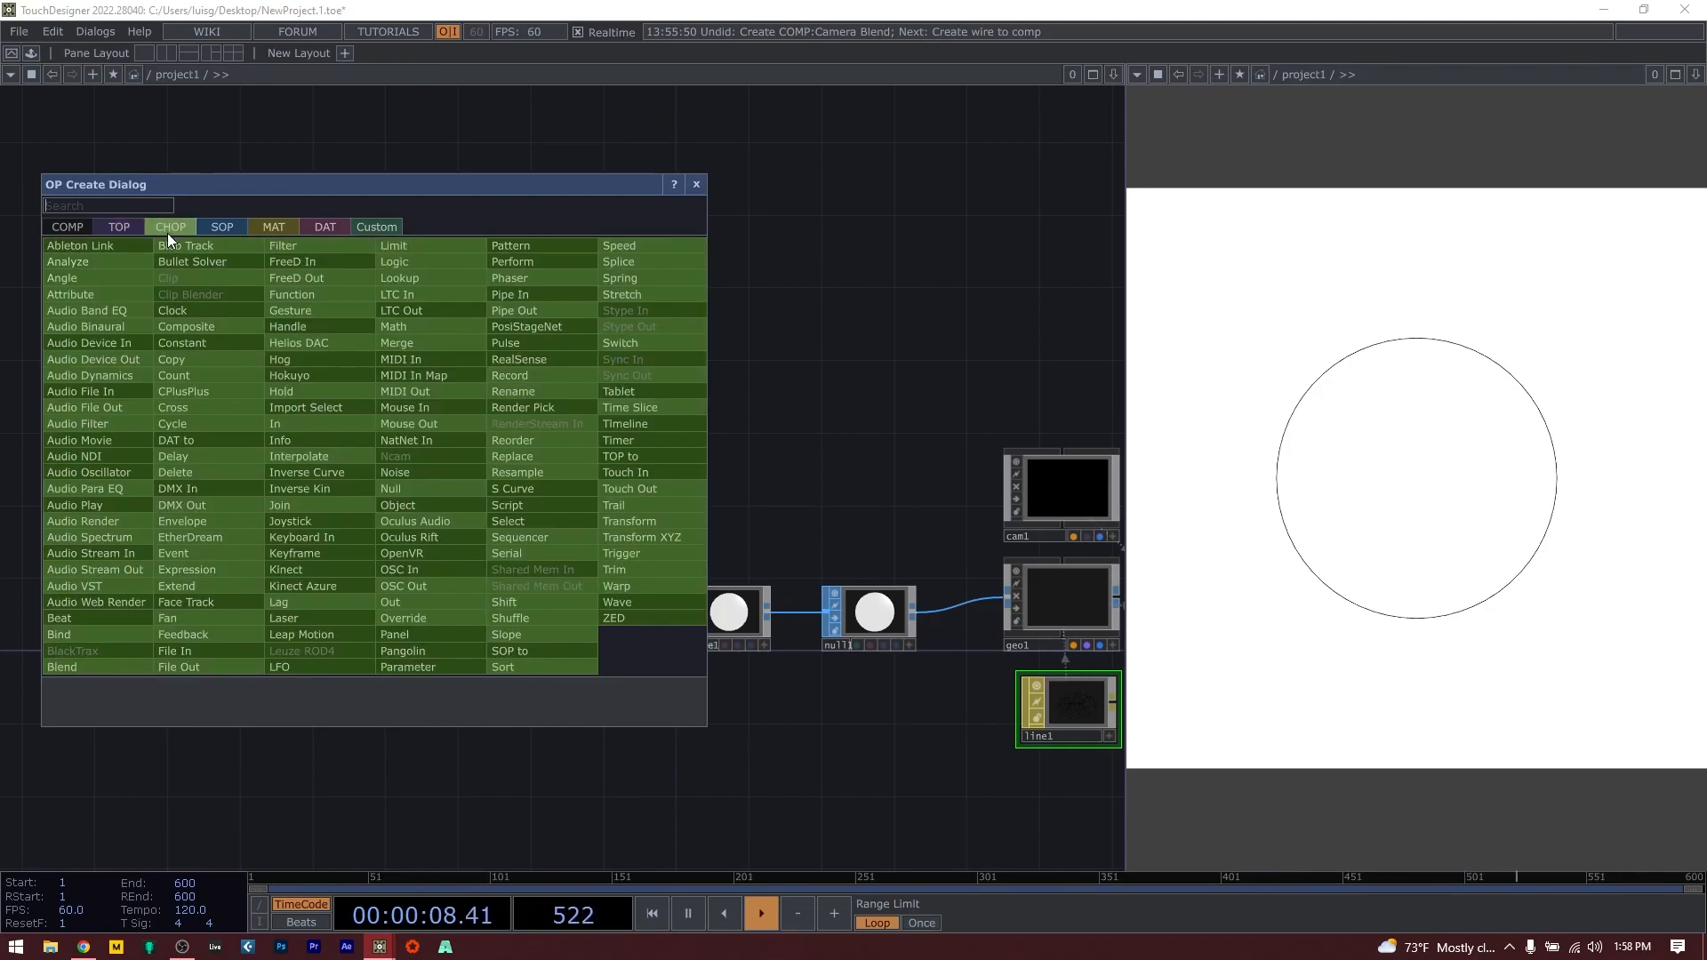
pyautogui.click(218, 342)
pyautogui.click(371, 457)
pyautogui.moveTo(372, 457); pyautogui.dragTo(360, 466)
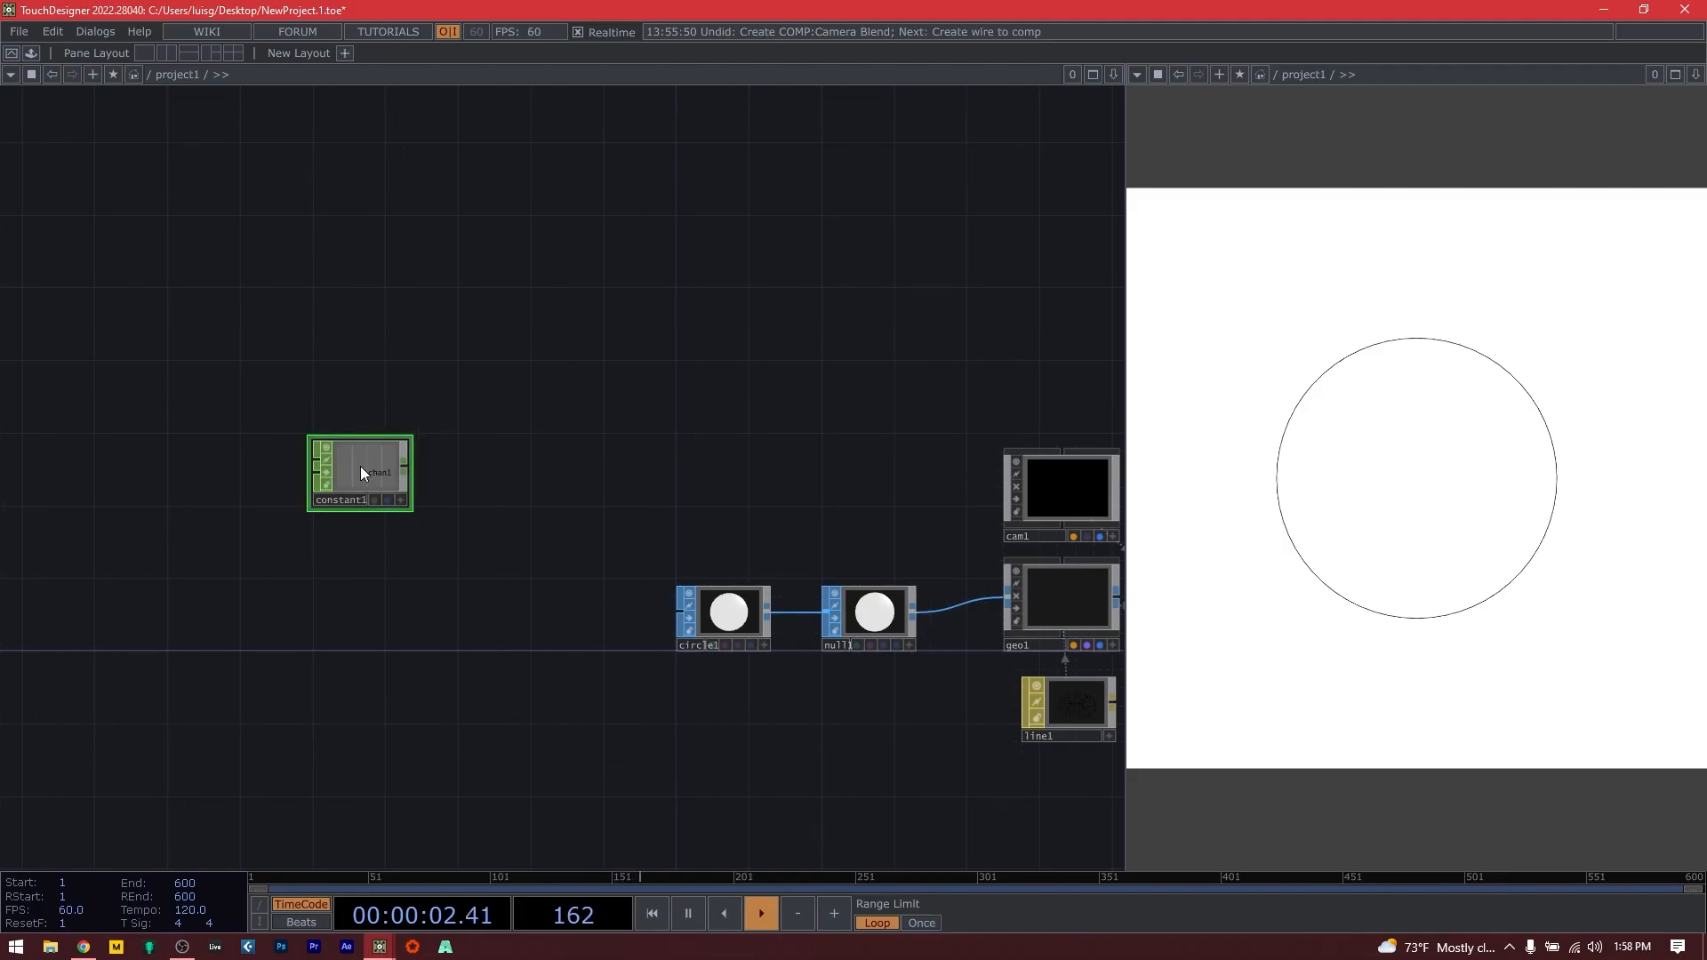
# Define three channels in constant1 named tileCount, tileWidth and tileHeigh.
pyautogui.press('p')
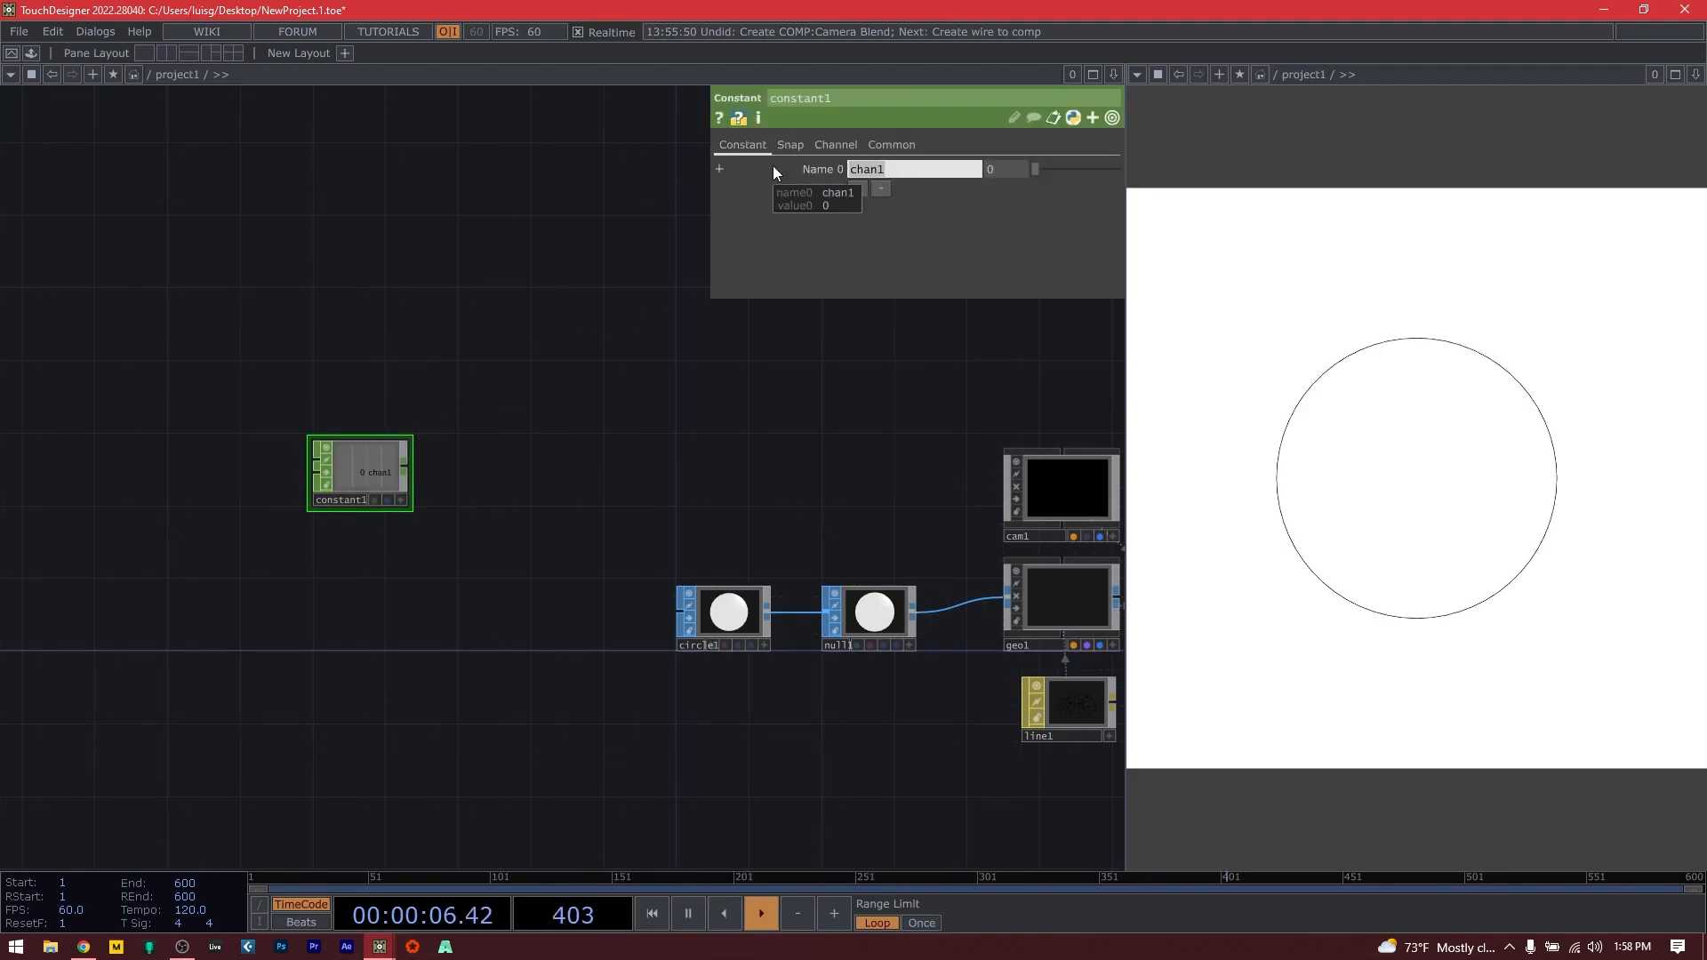
pyautogui.write('tileCount')
pyautogui.press('Return')
pyautogui.click(857, 189)
pyautogui.write('tileWidth')
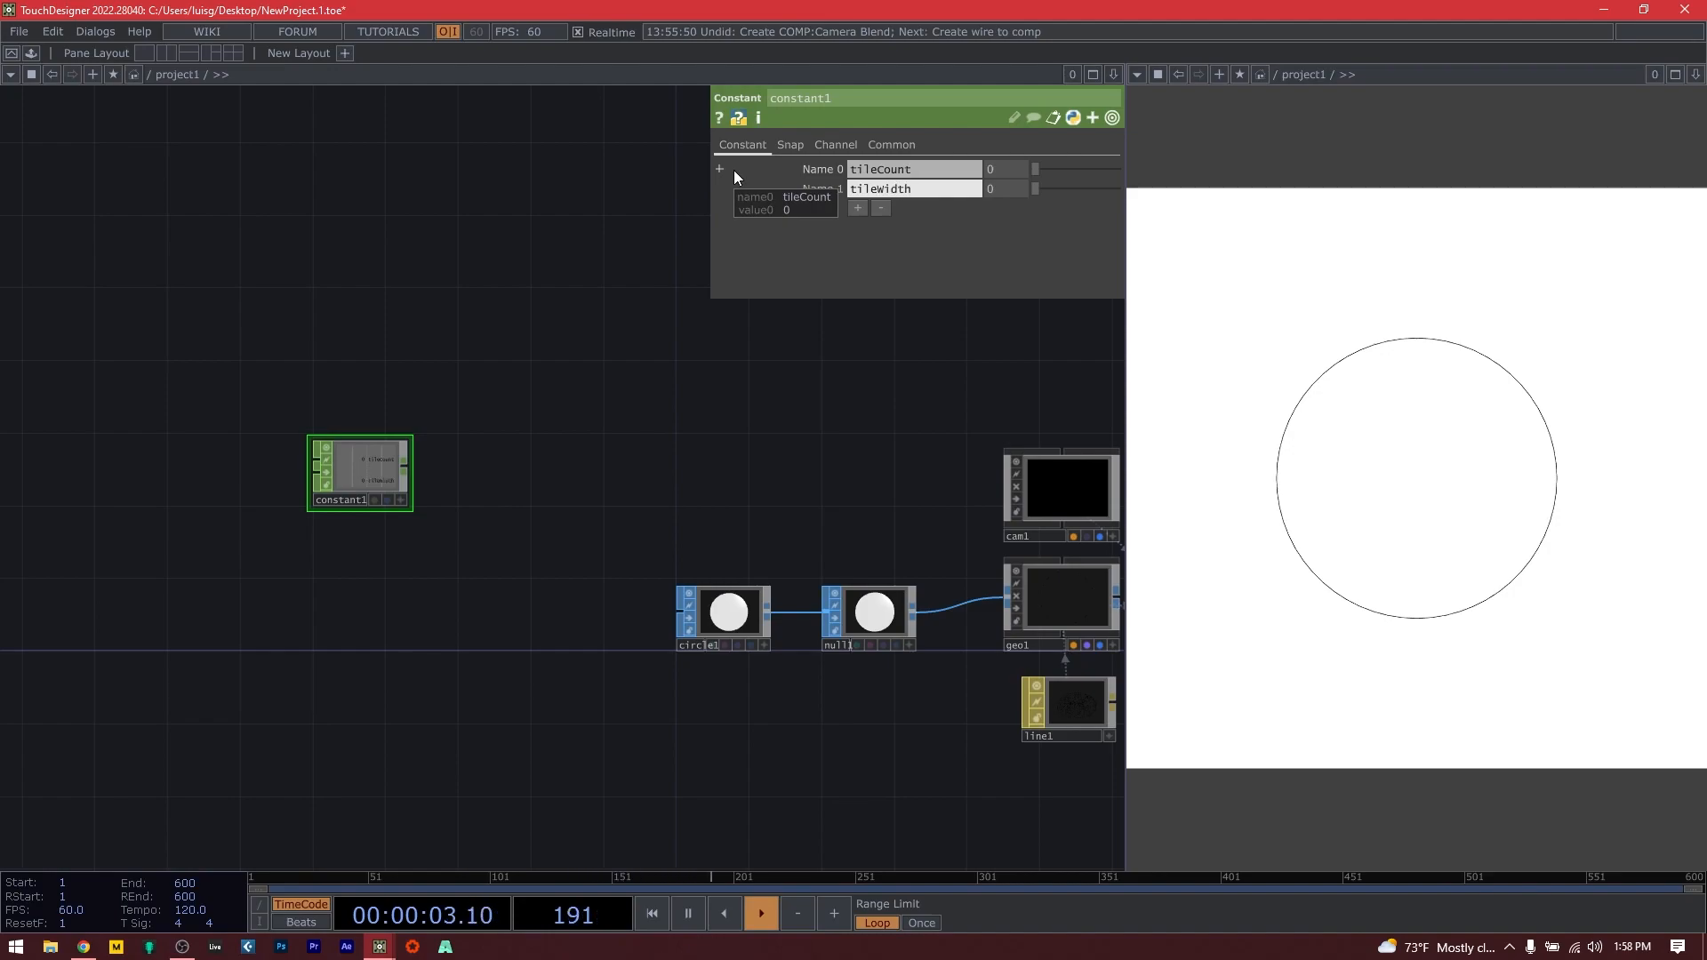
pyautogui.click(857, 208)
pyautogui.write('tie')
pyautogui.press('BackSpace')
pyautogui.write('leHeigh')
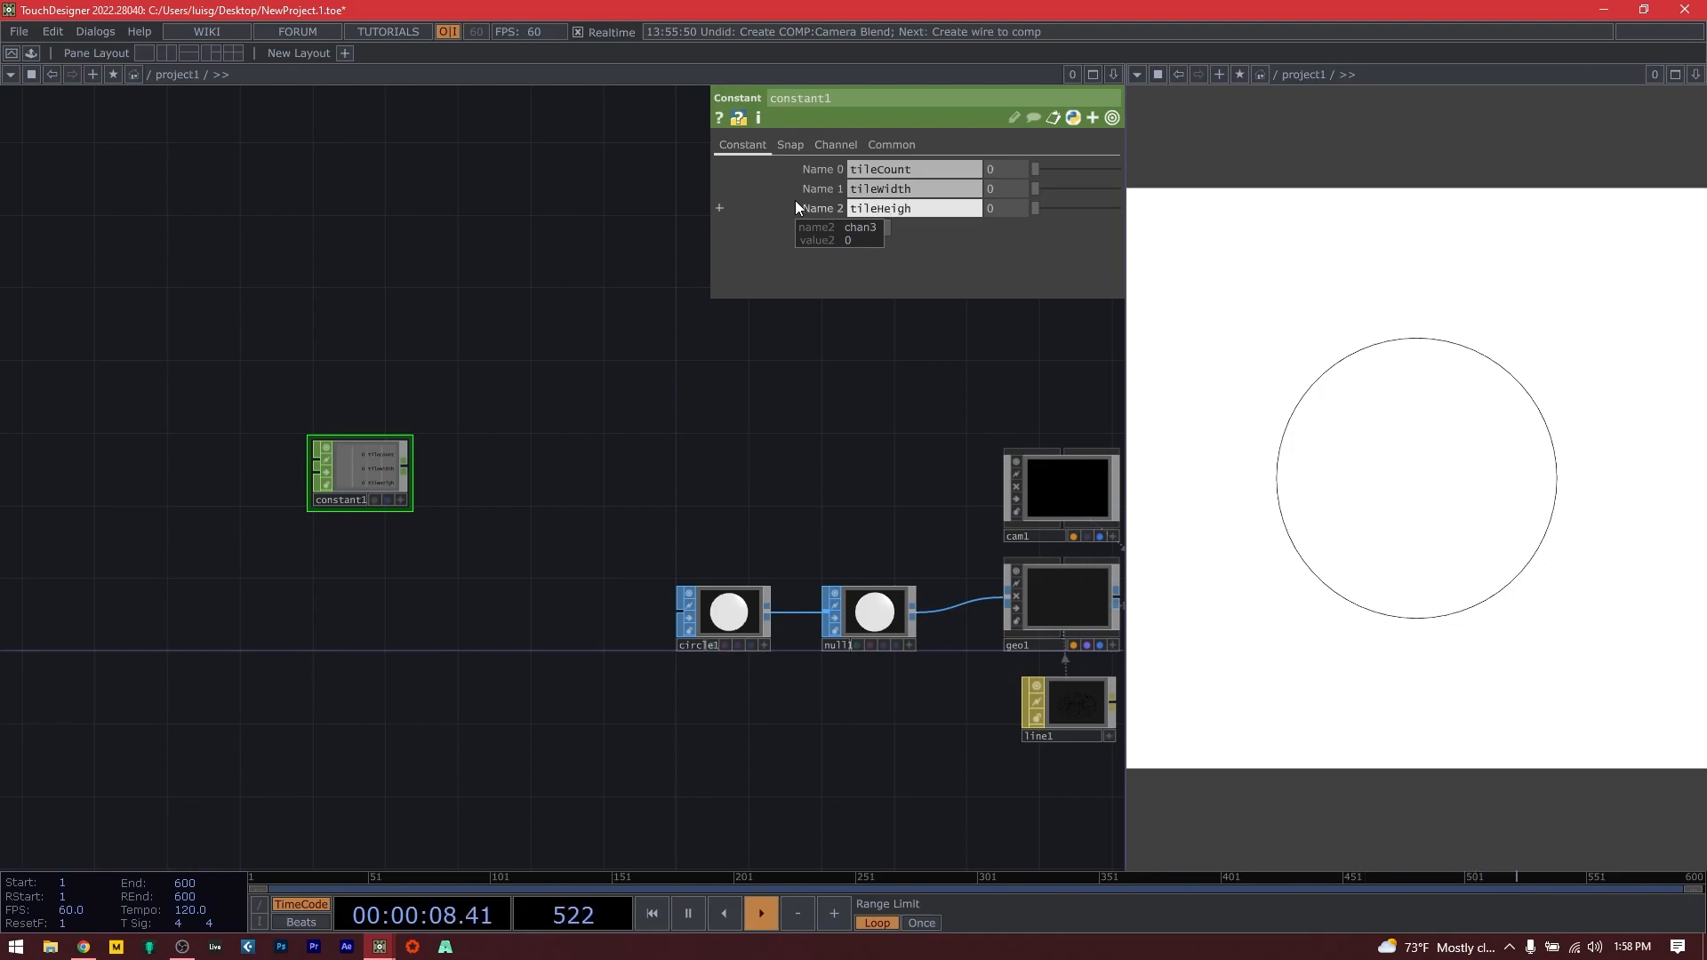
# Set the tileCount channel of constant1 to 10 and check the operator's info.
pyautogui.moveTo(997, 173); pyautogui.dragTo(928, 165)
pyautogui.write('10')
pyautogui.press('Return')
pyautogui.middleClick(400, 466)
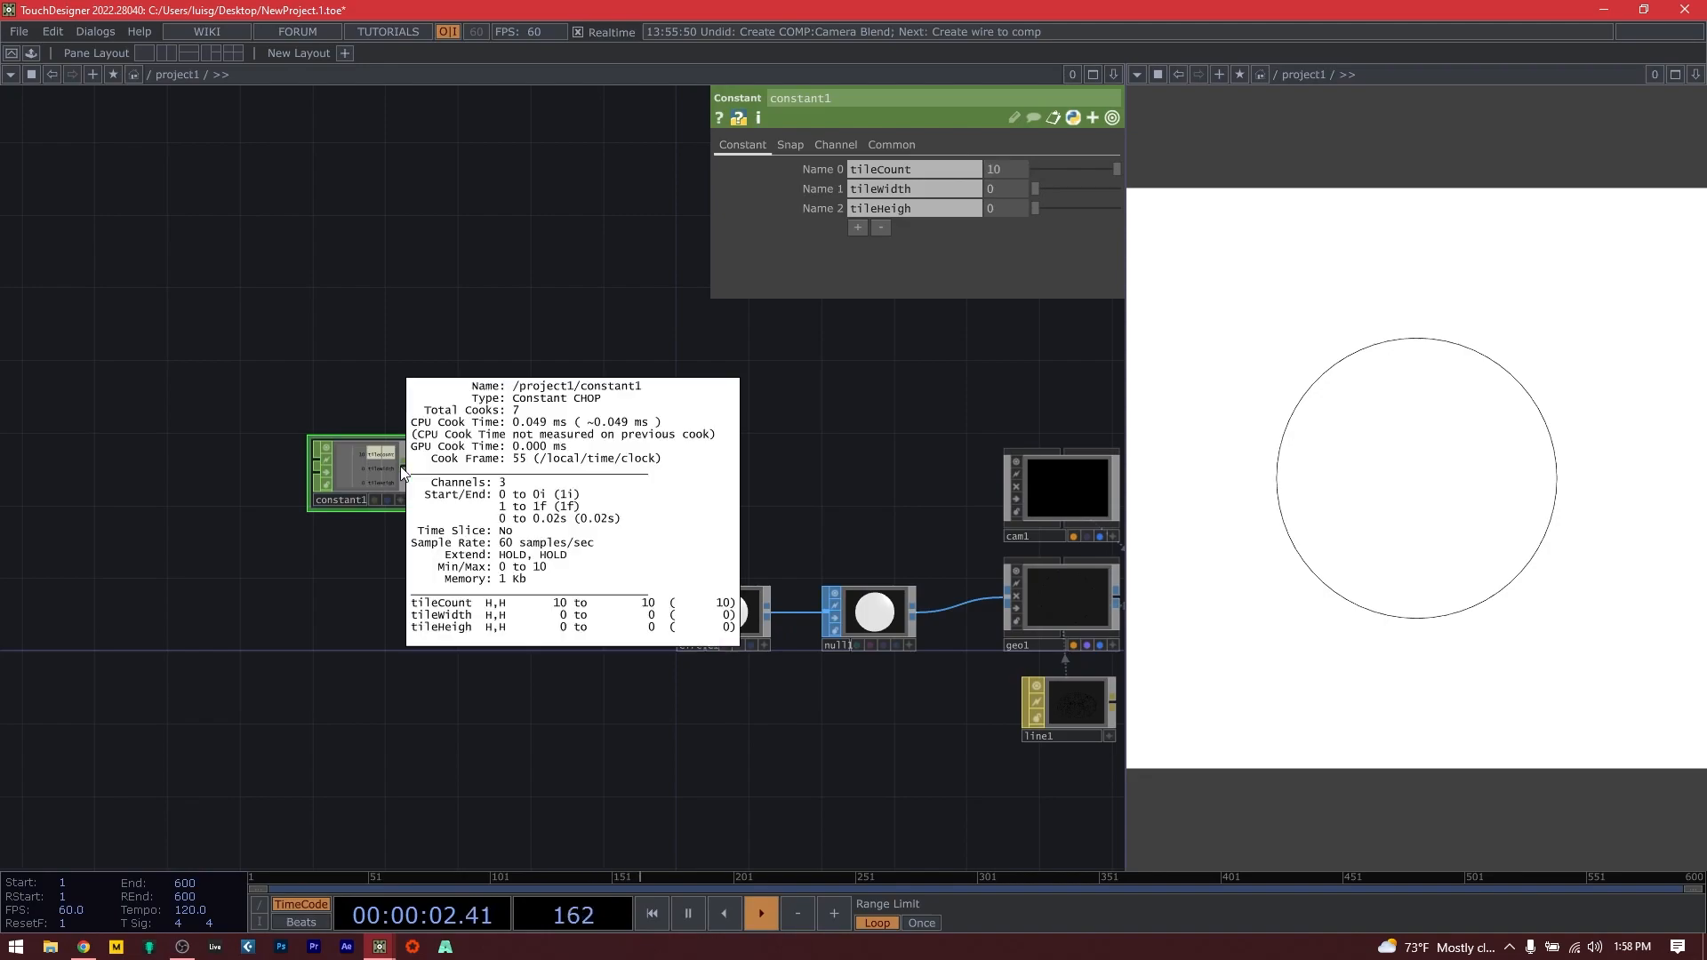
# Set the tileWidth value of constant1 to the expression parent().width/me.par.value0.
pyautogui.click(1012, 169)
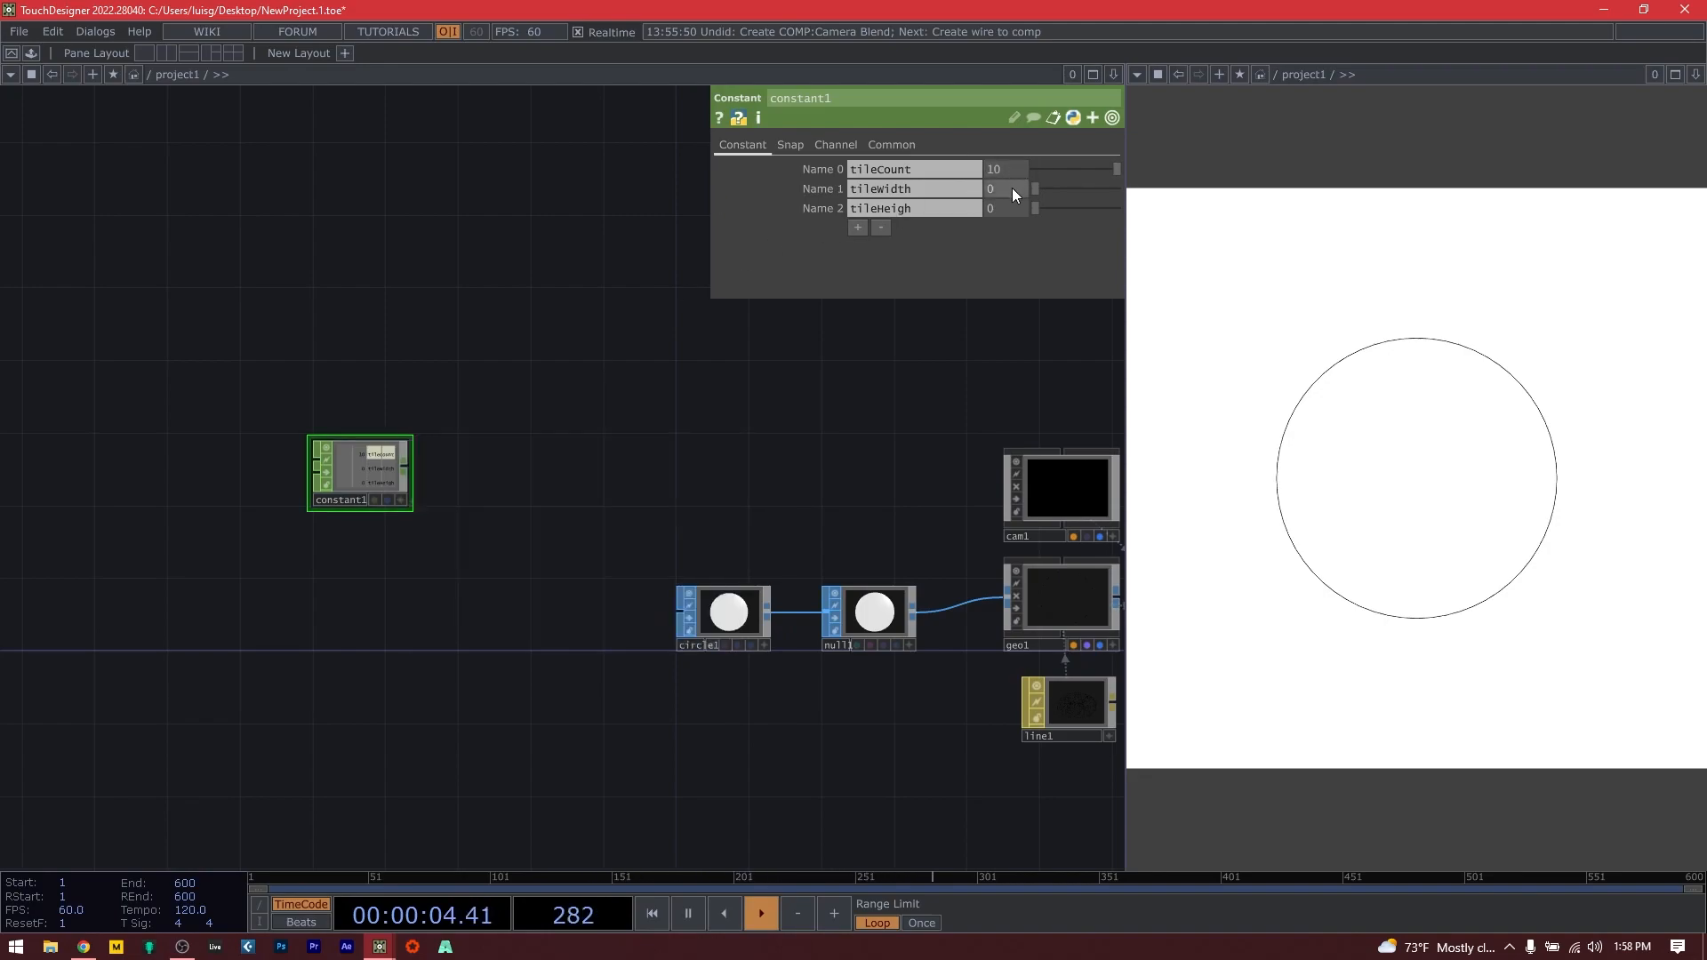
pyautogui.click(809, 170)
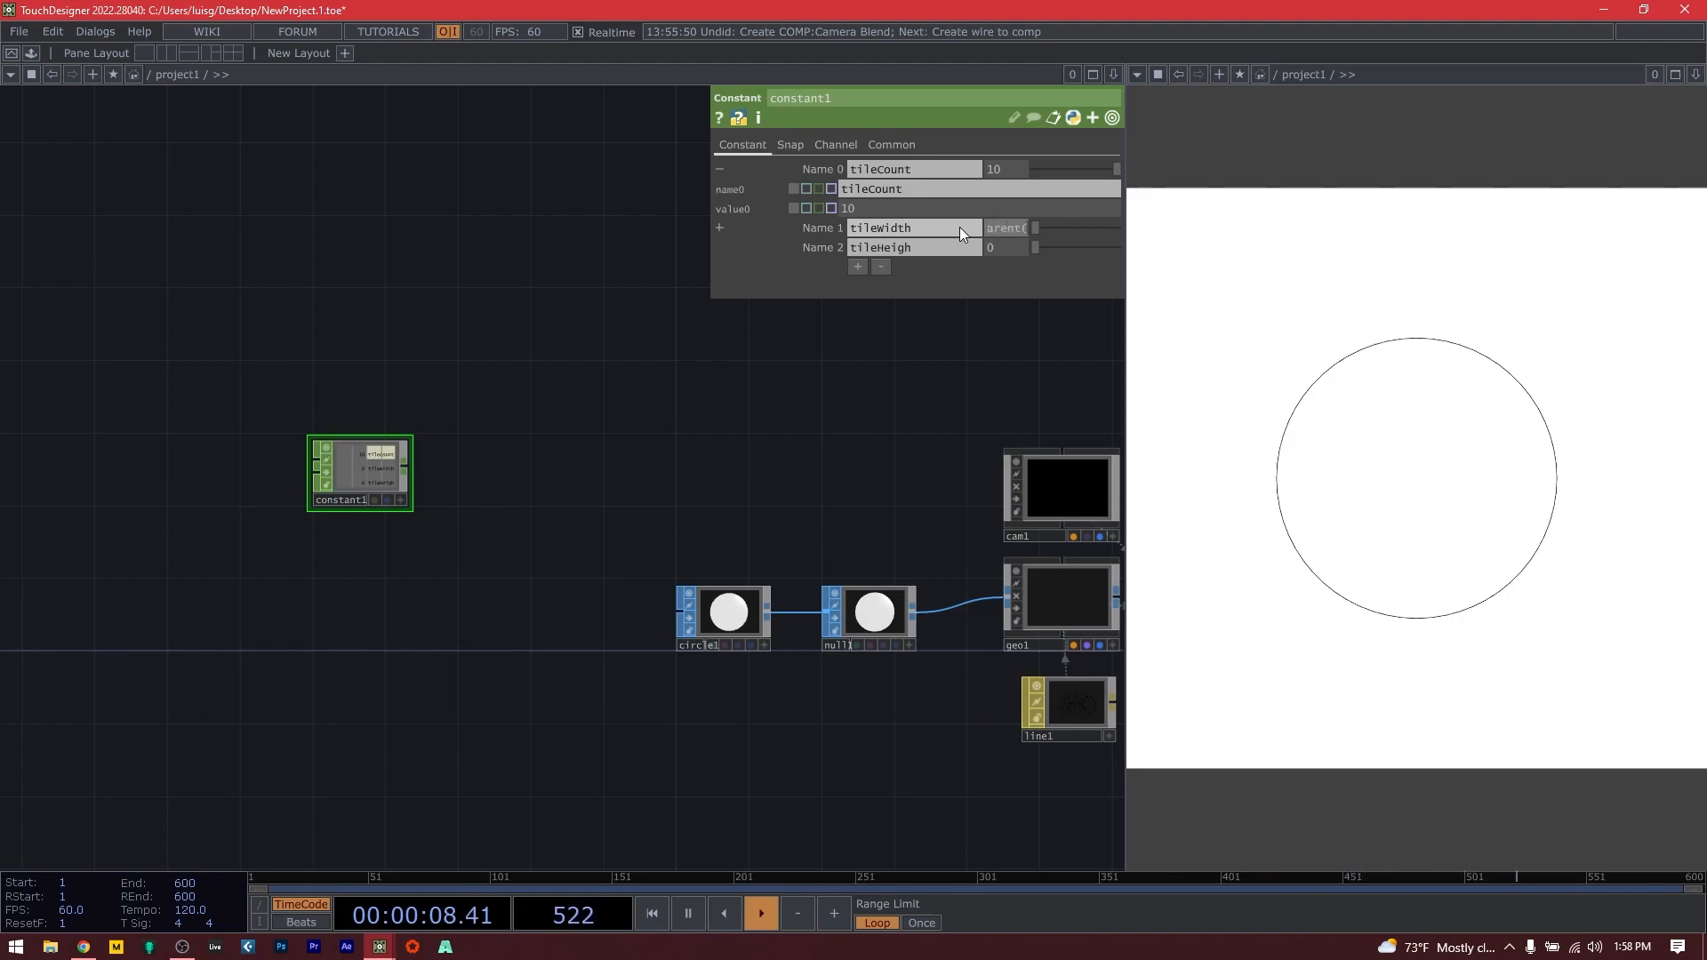
pyautogui.write('width/')
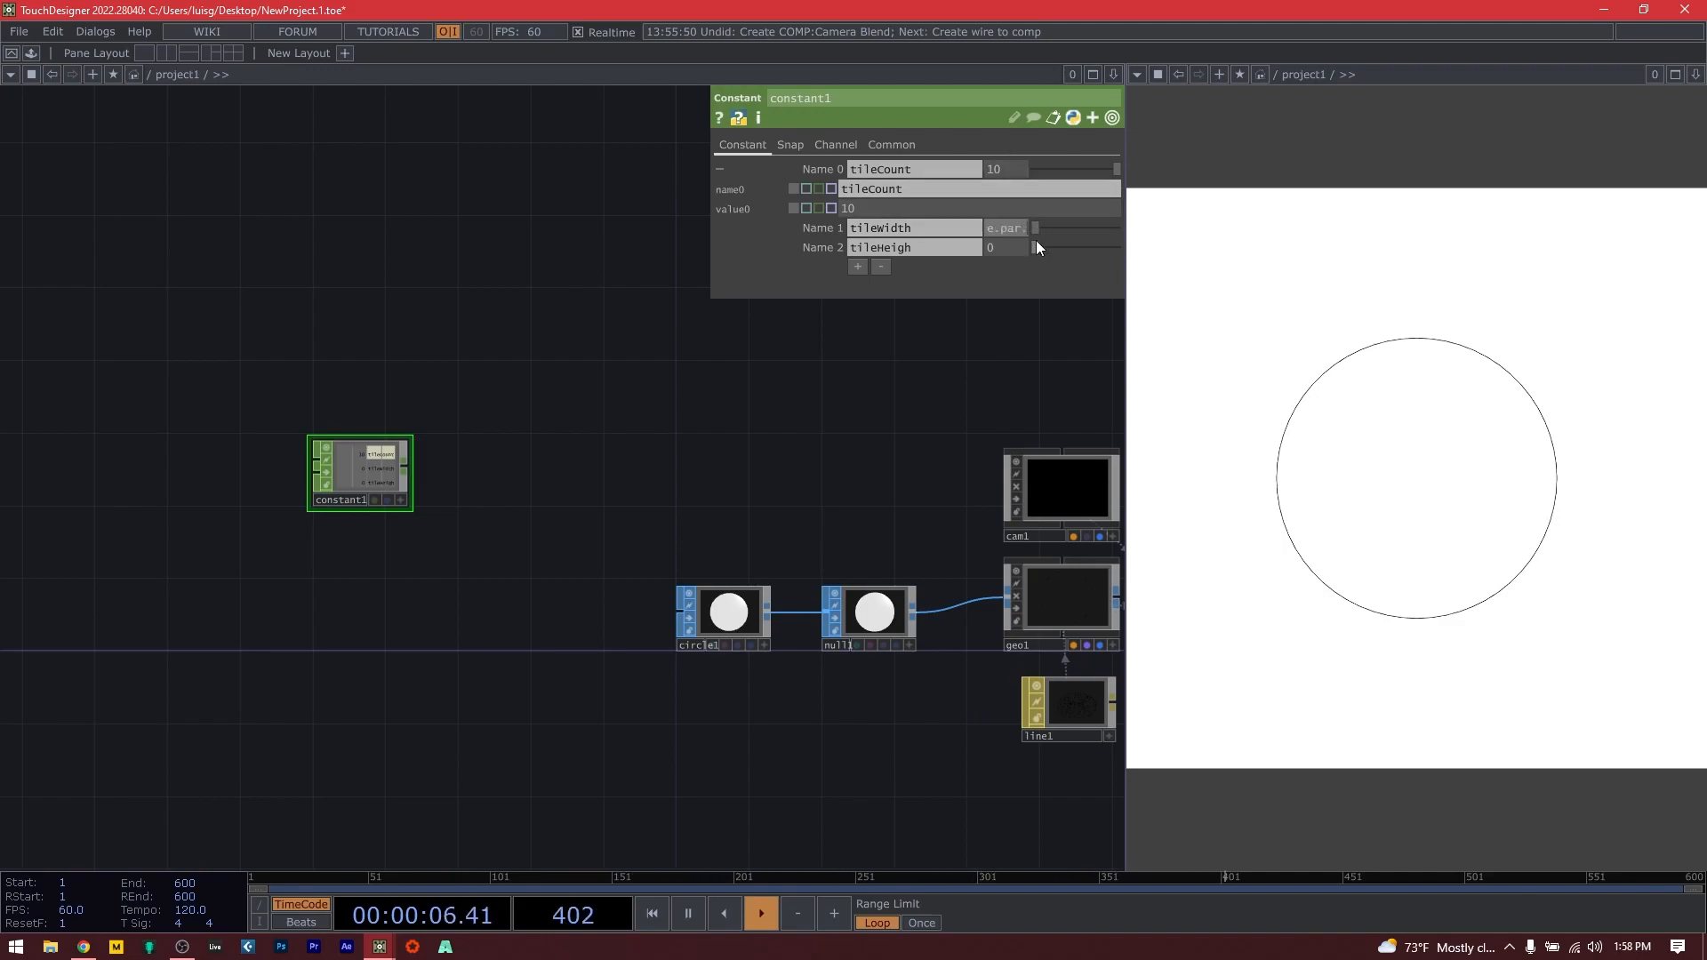
pyautogui.press('Return')
pyautogui.click(1001, 230)
# Reuse the tileWidth expression for the tileHeigh value, changed to parent().height/me.par.value0, and collapse the expanded parameters.
pyautogui.moveTo(1034, 249); pyautogui.dragTo(837, 257)
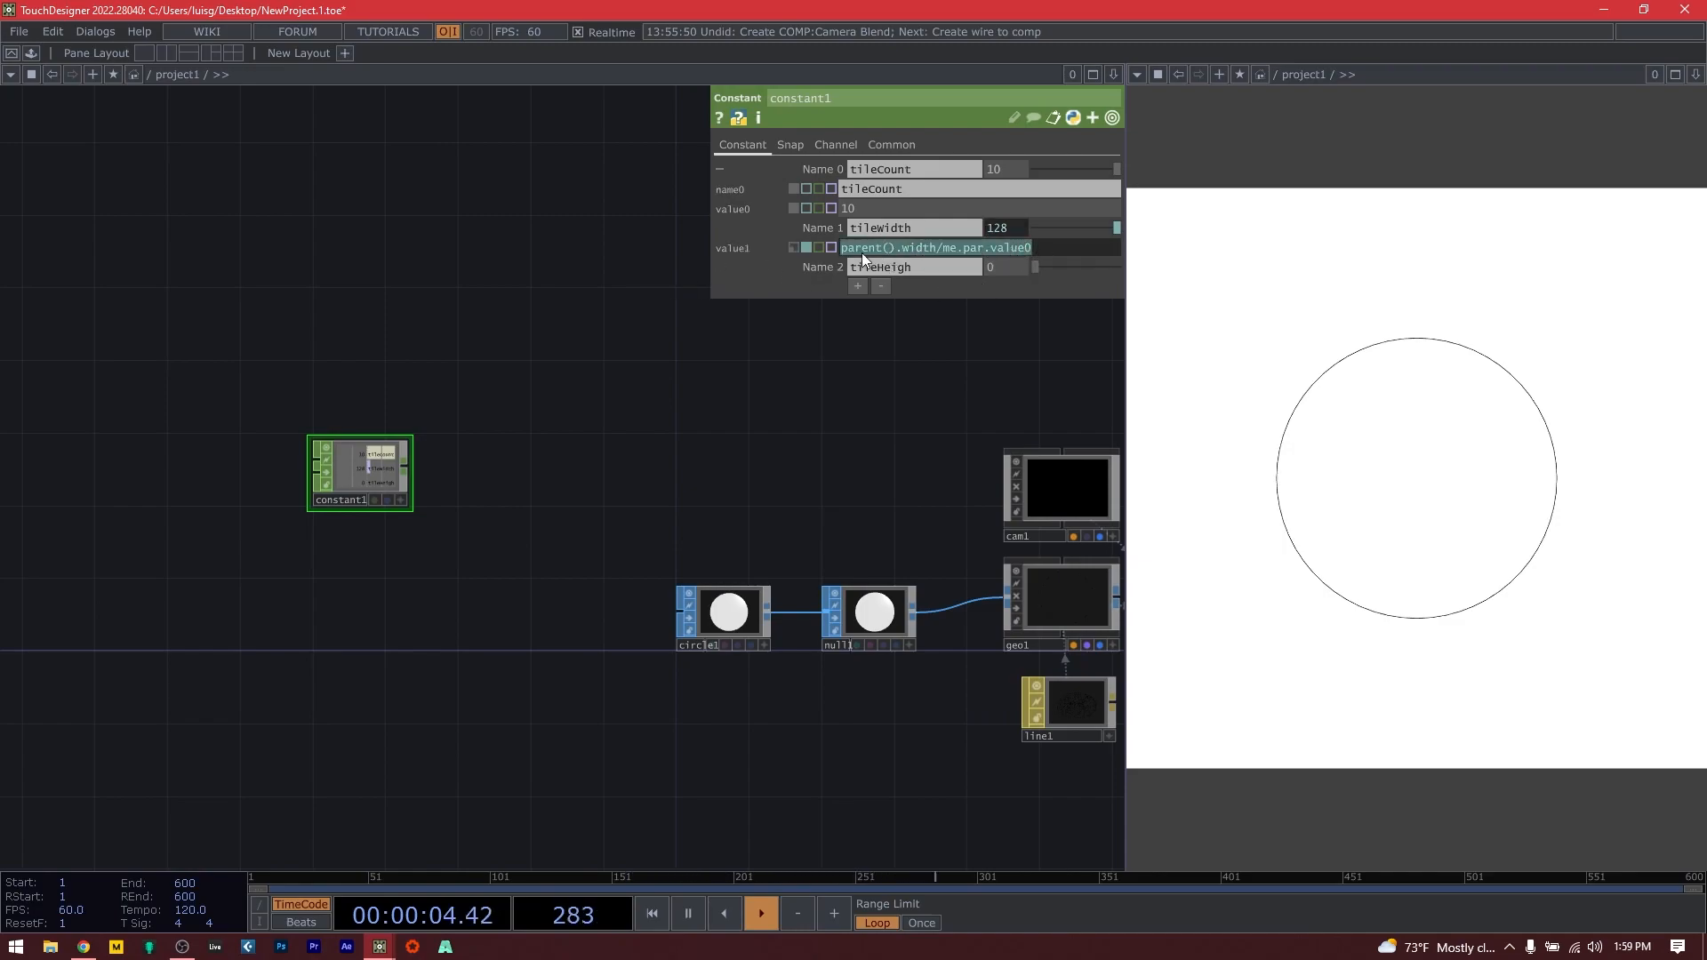
pyautogui.click(846, 278)
pyautogui.write('parent().width/me.par.value0')
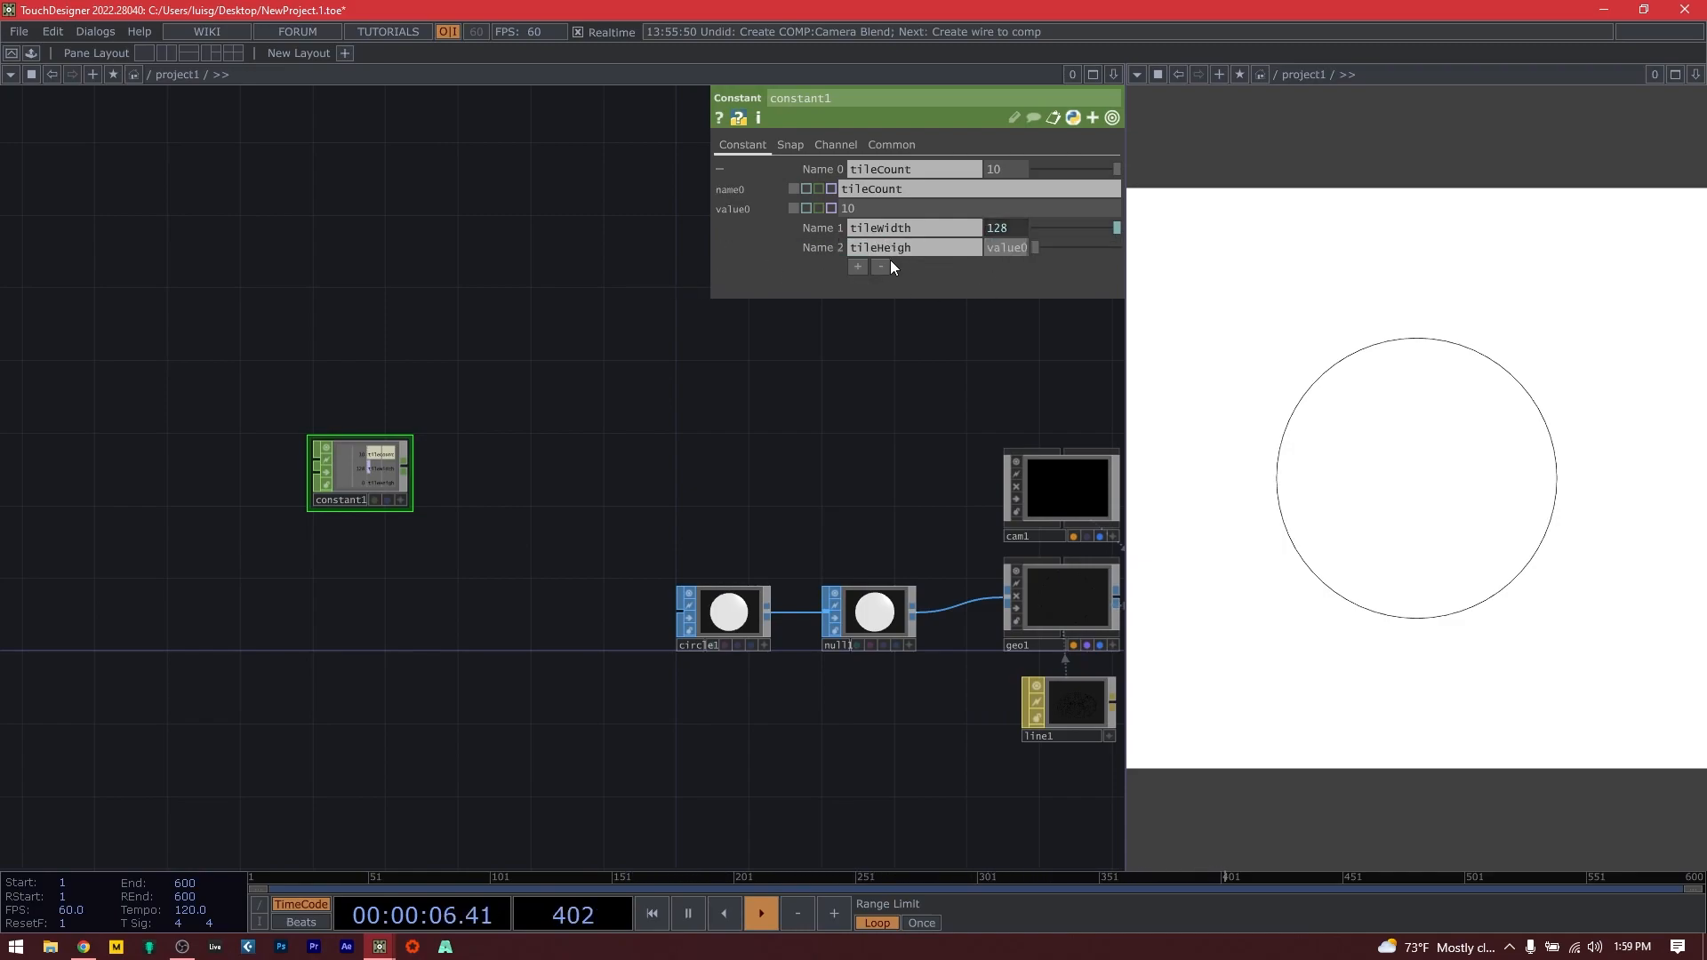
pyautogui.click(806, 248)
pyautogui.moveTo(902, 288); pyautogui.dragTo(936, 286)
pyautogui.write('height')
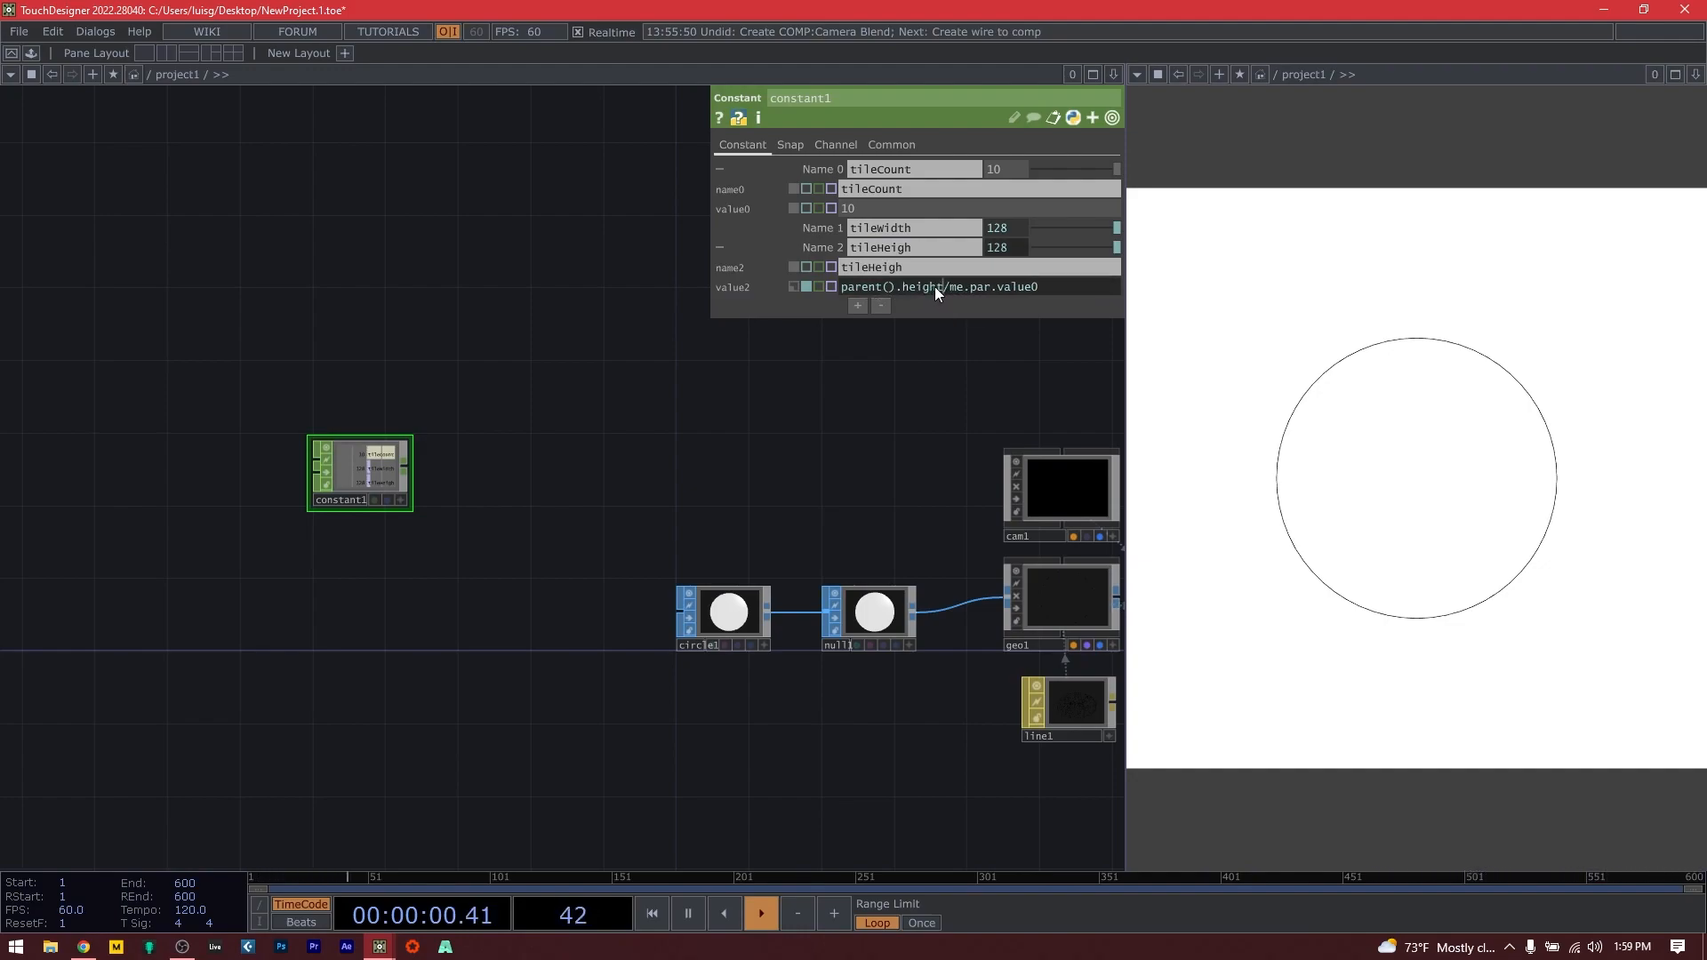
pyautogui.press('Return')
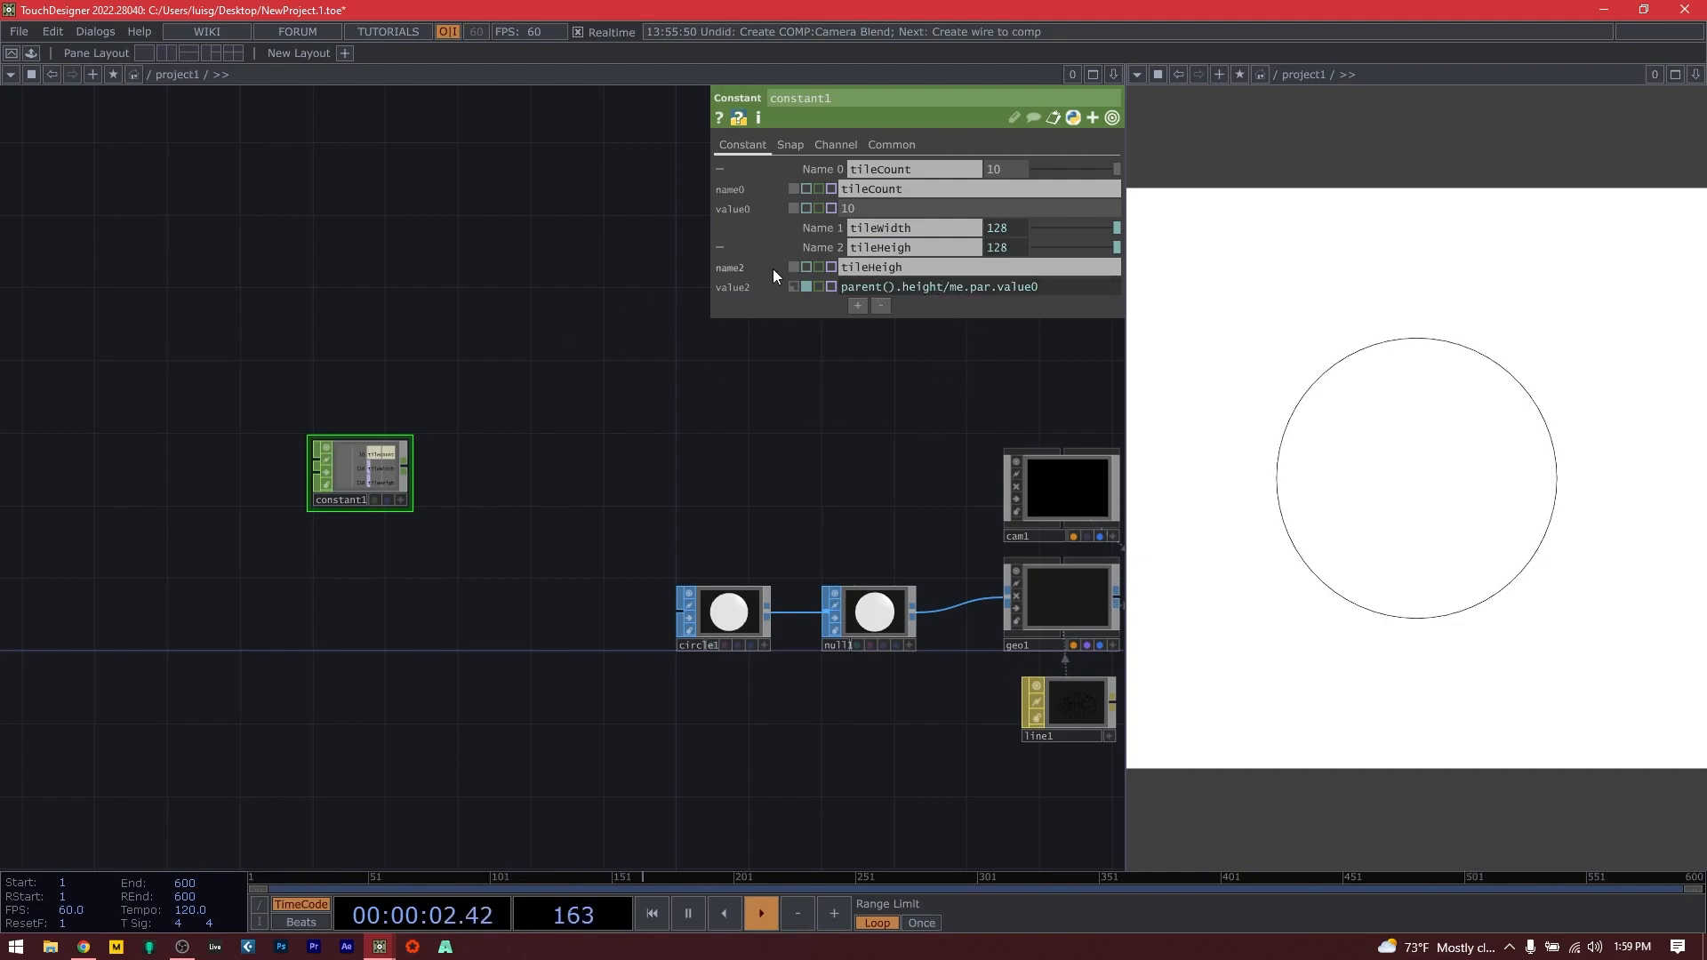
pyautogui.click(722, 247)
pyautogui.click(720, 169)
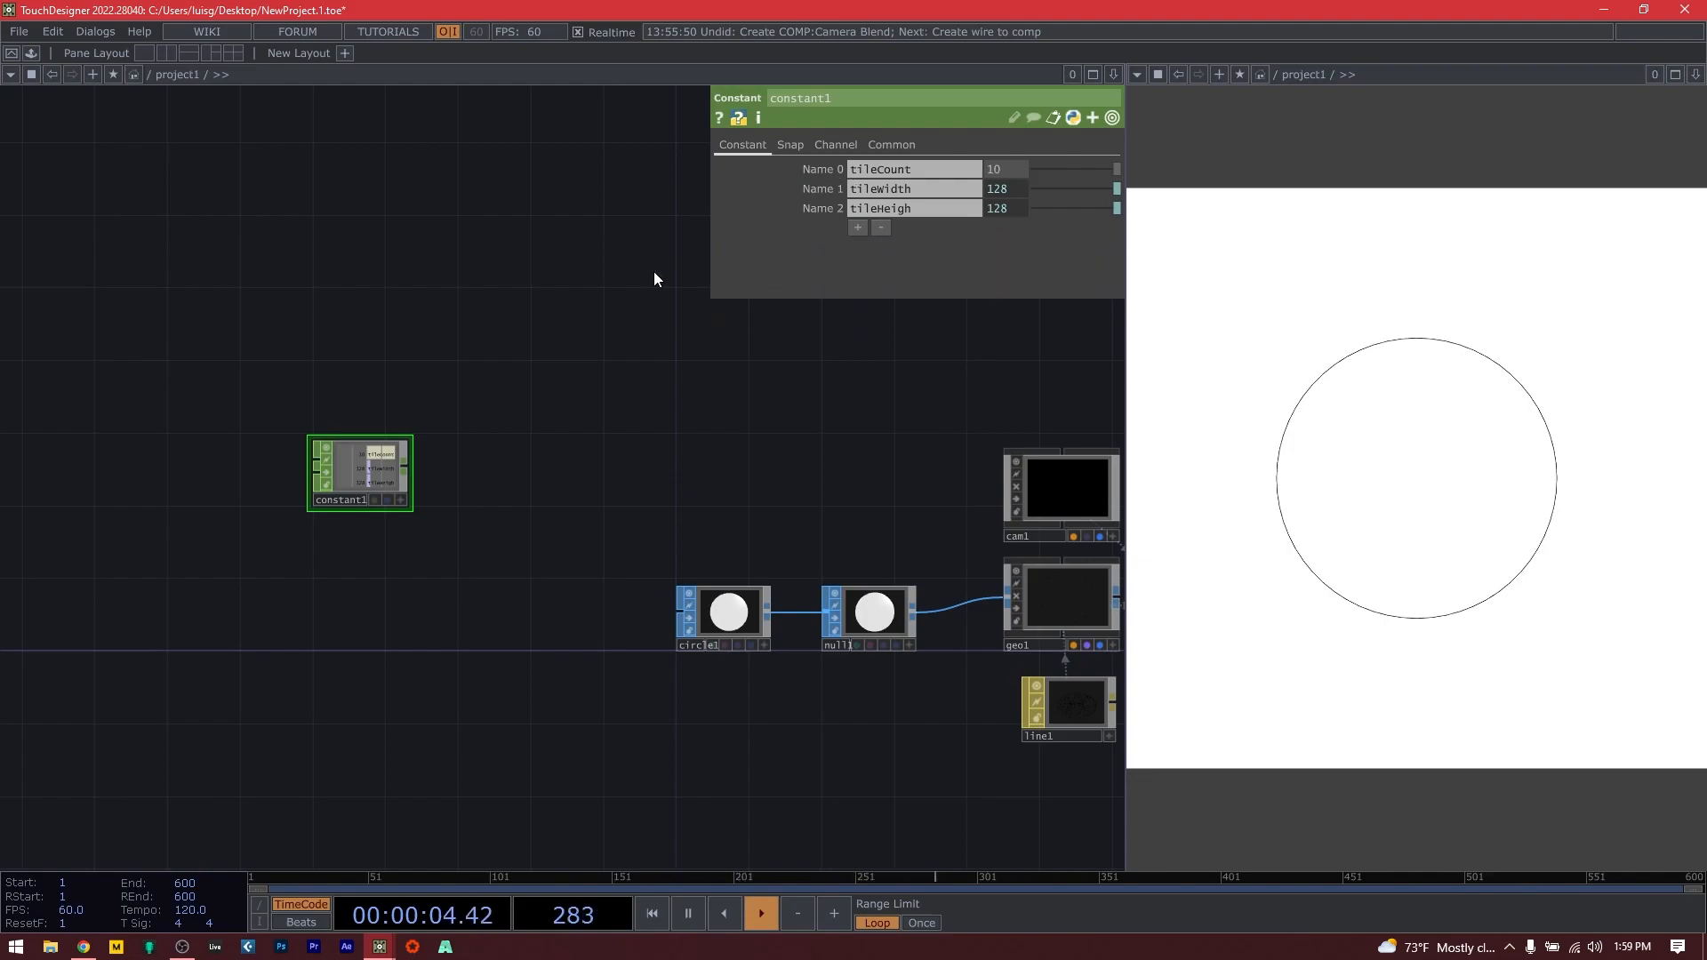
# Connect a Null CHOP to constant1's output and place it above null1.
pyautogui.click(408, 467)
pyautogui.write('n')
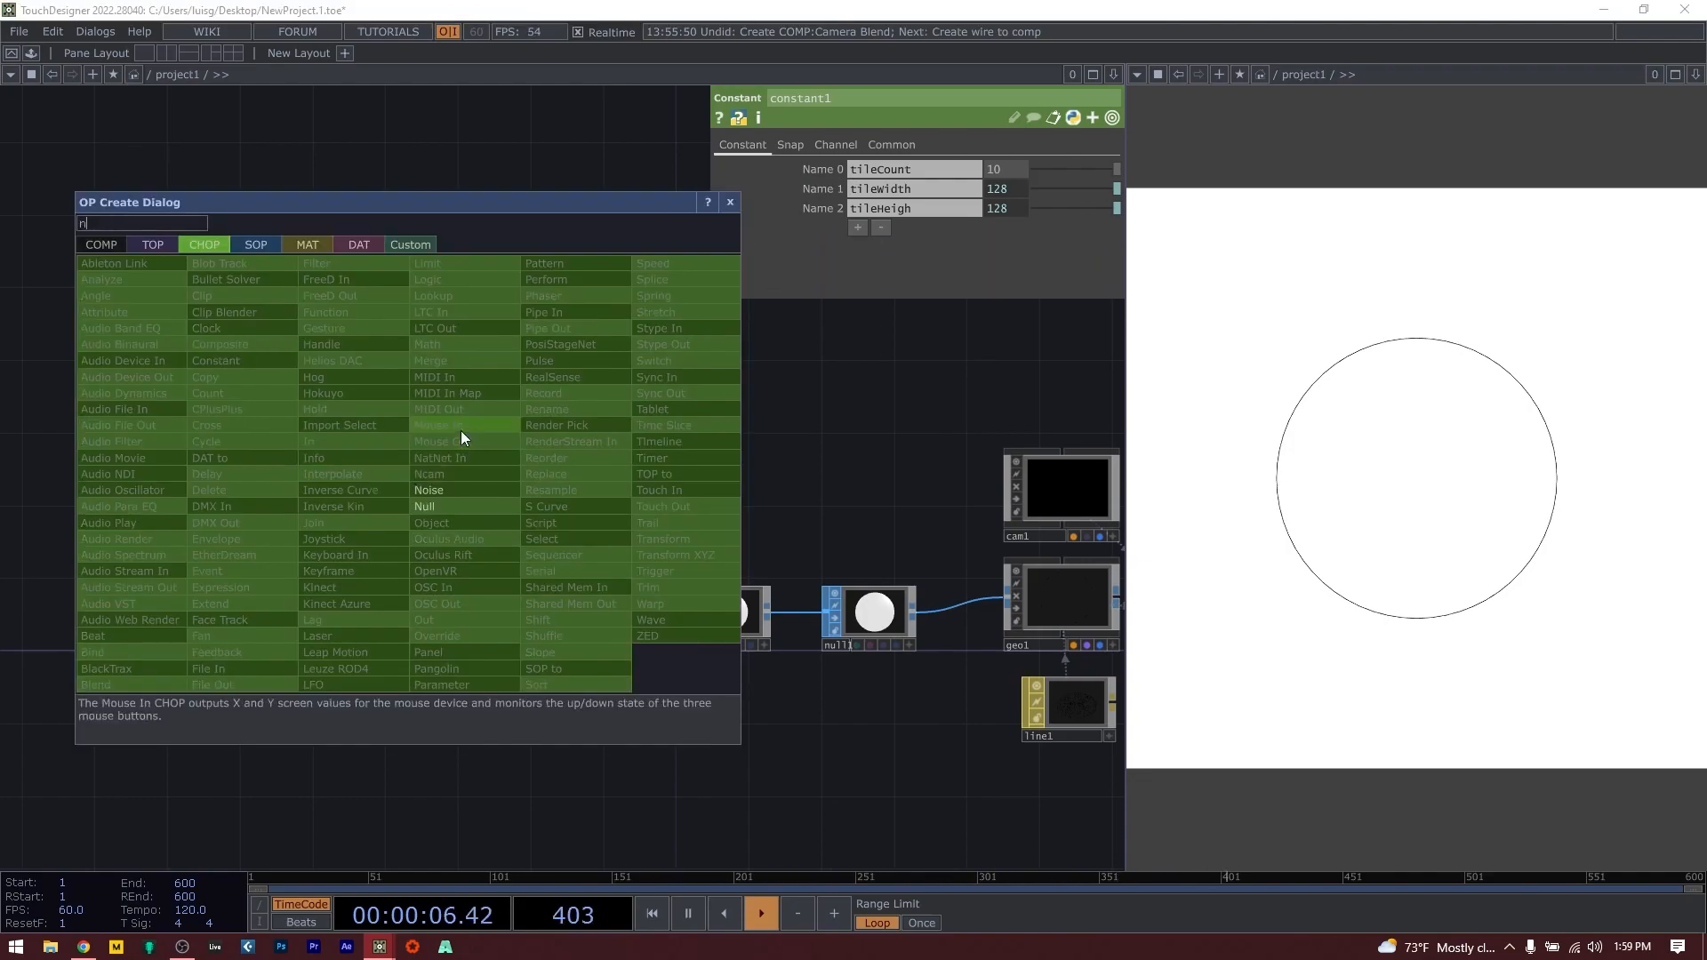
pyautogui.click(489, 505)
pyautogui.click(869, 481)
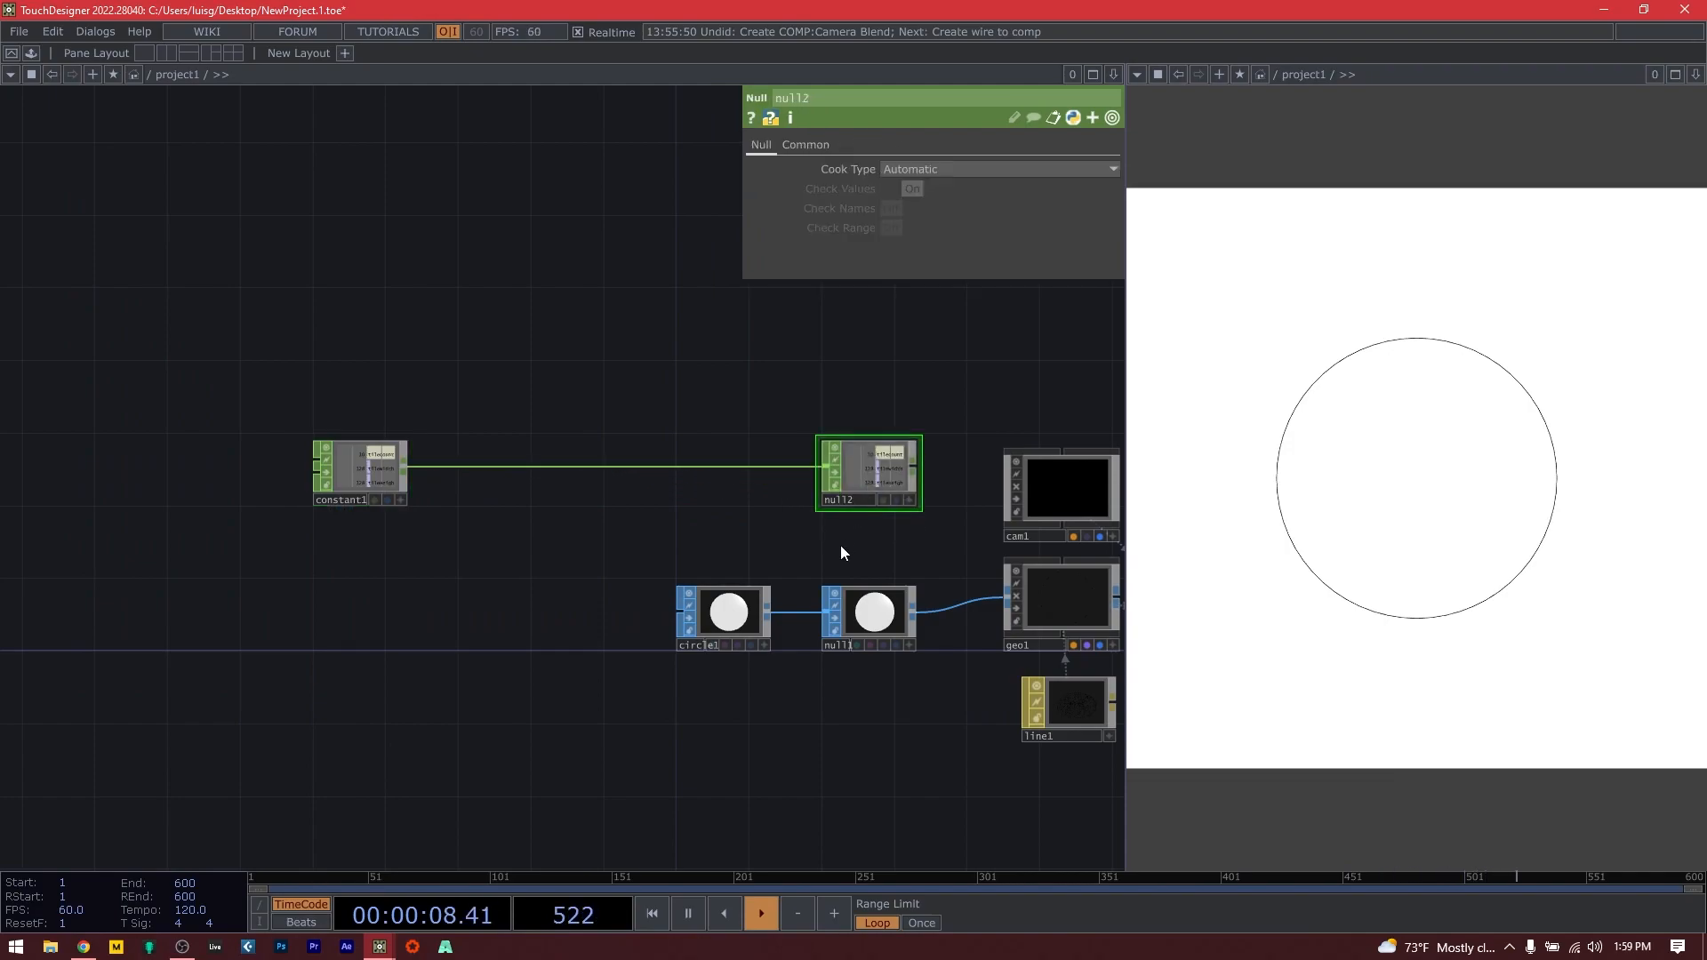
# Add a Panel CHOP directly above constant1.
pyautogui.doubleClick(348, 390)
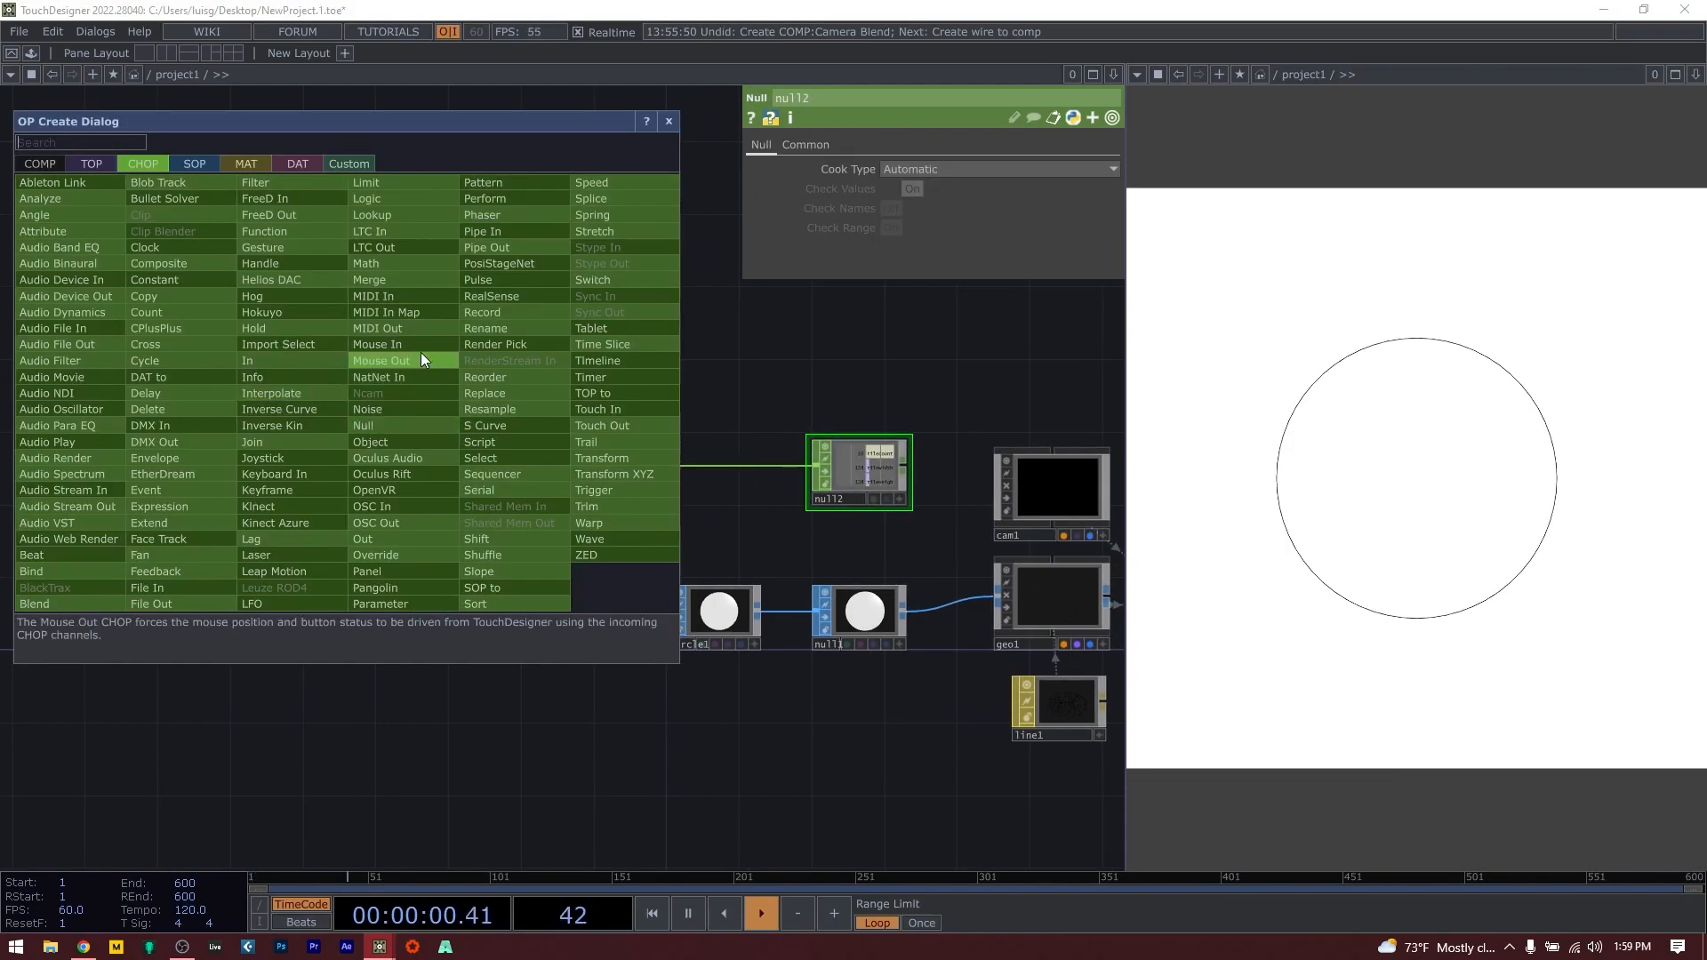
pyautogui.write('pa')
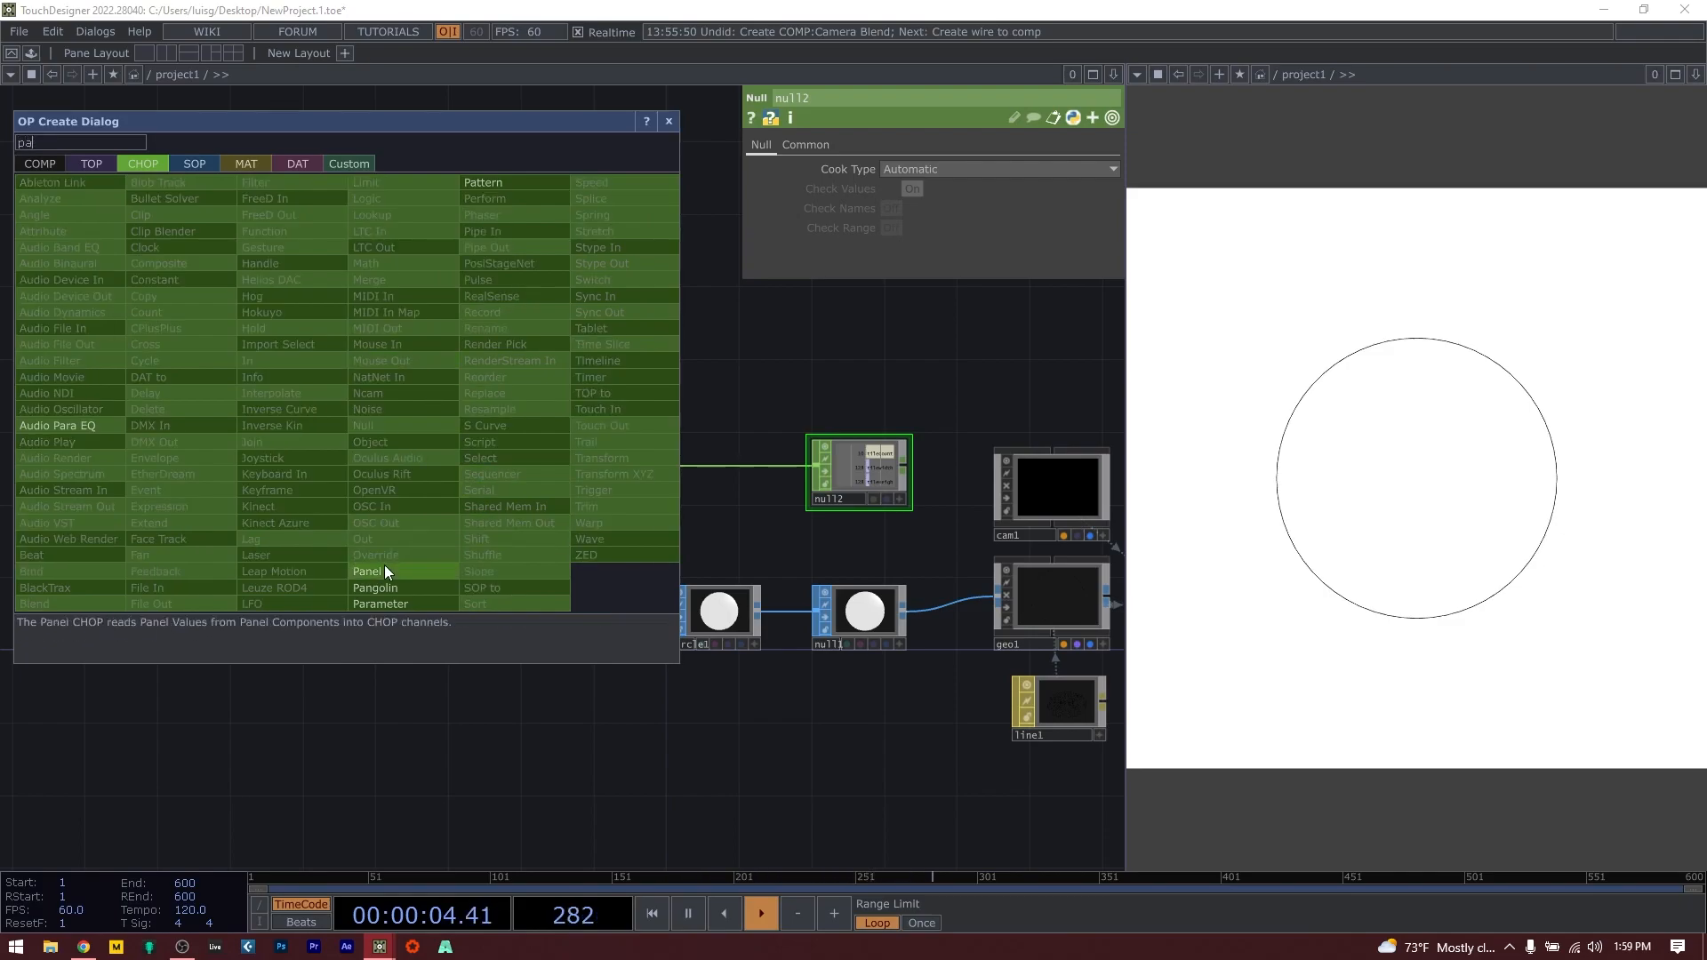
pyautogui.click(384, 570)
pyautogui.click(350, 397)
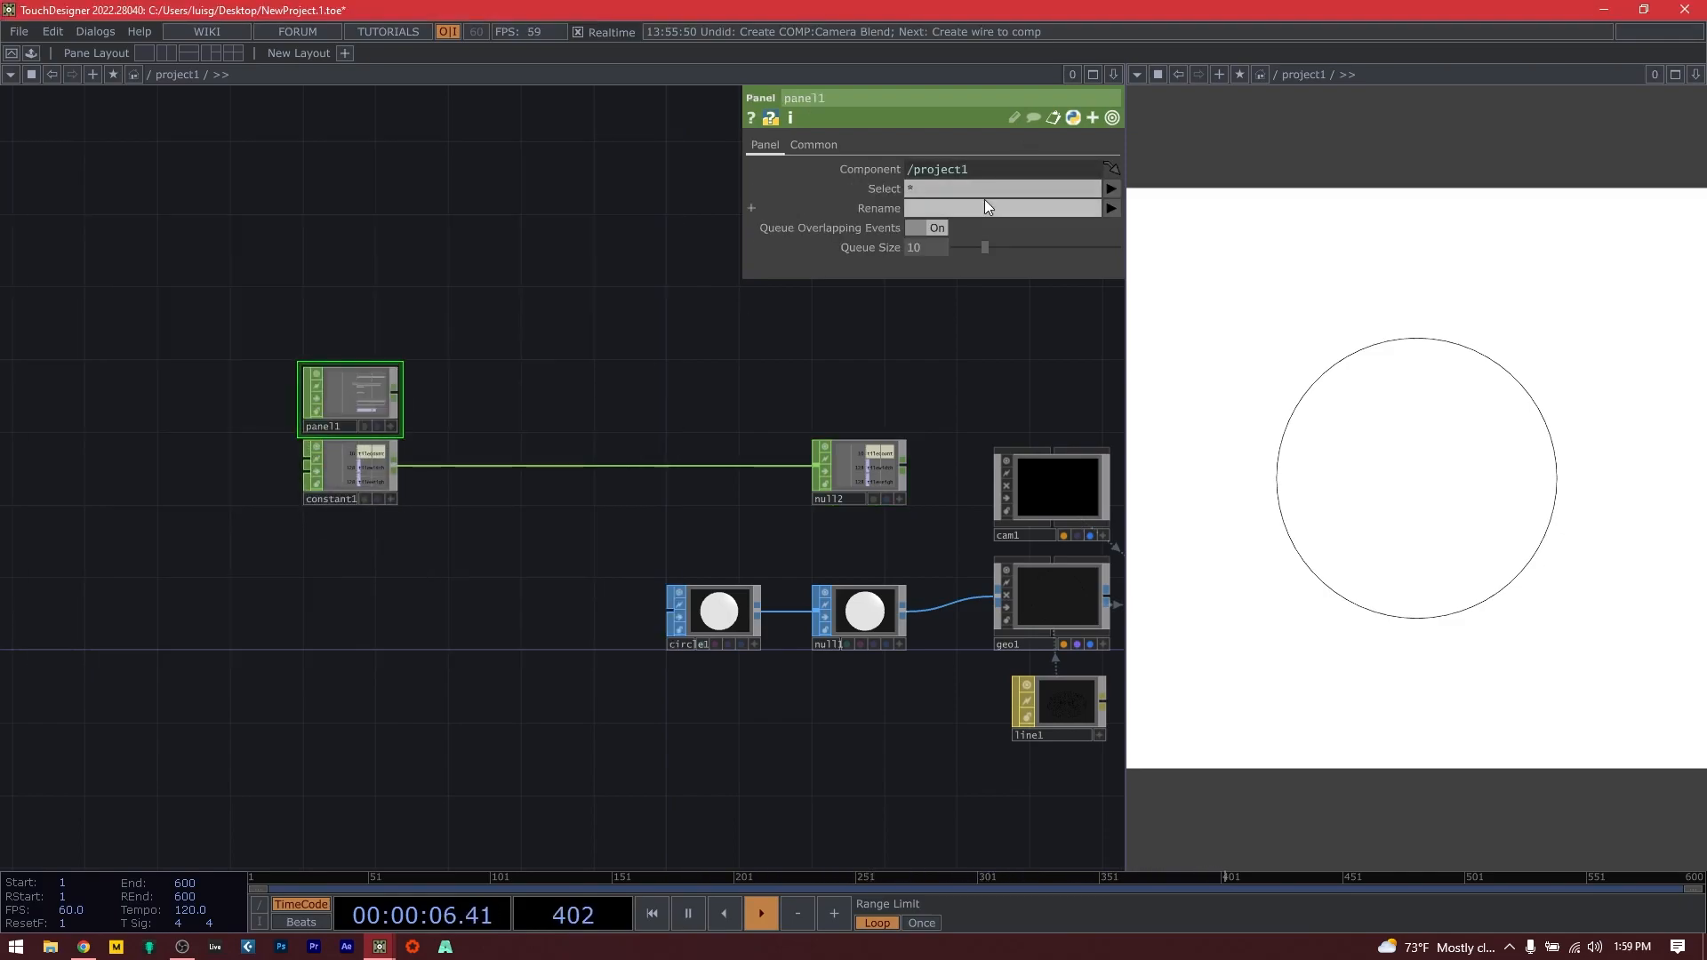
# Limit panel1's selected panel values to select, insideu and insidev.
pyautogui.click(1110, 189)
pyautogui.click(1123, 224)
pyautogui.click(1112, 188)
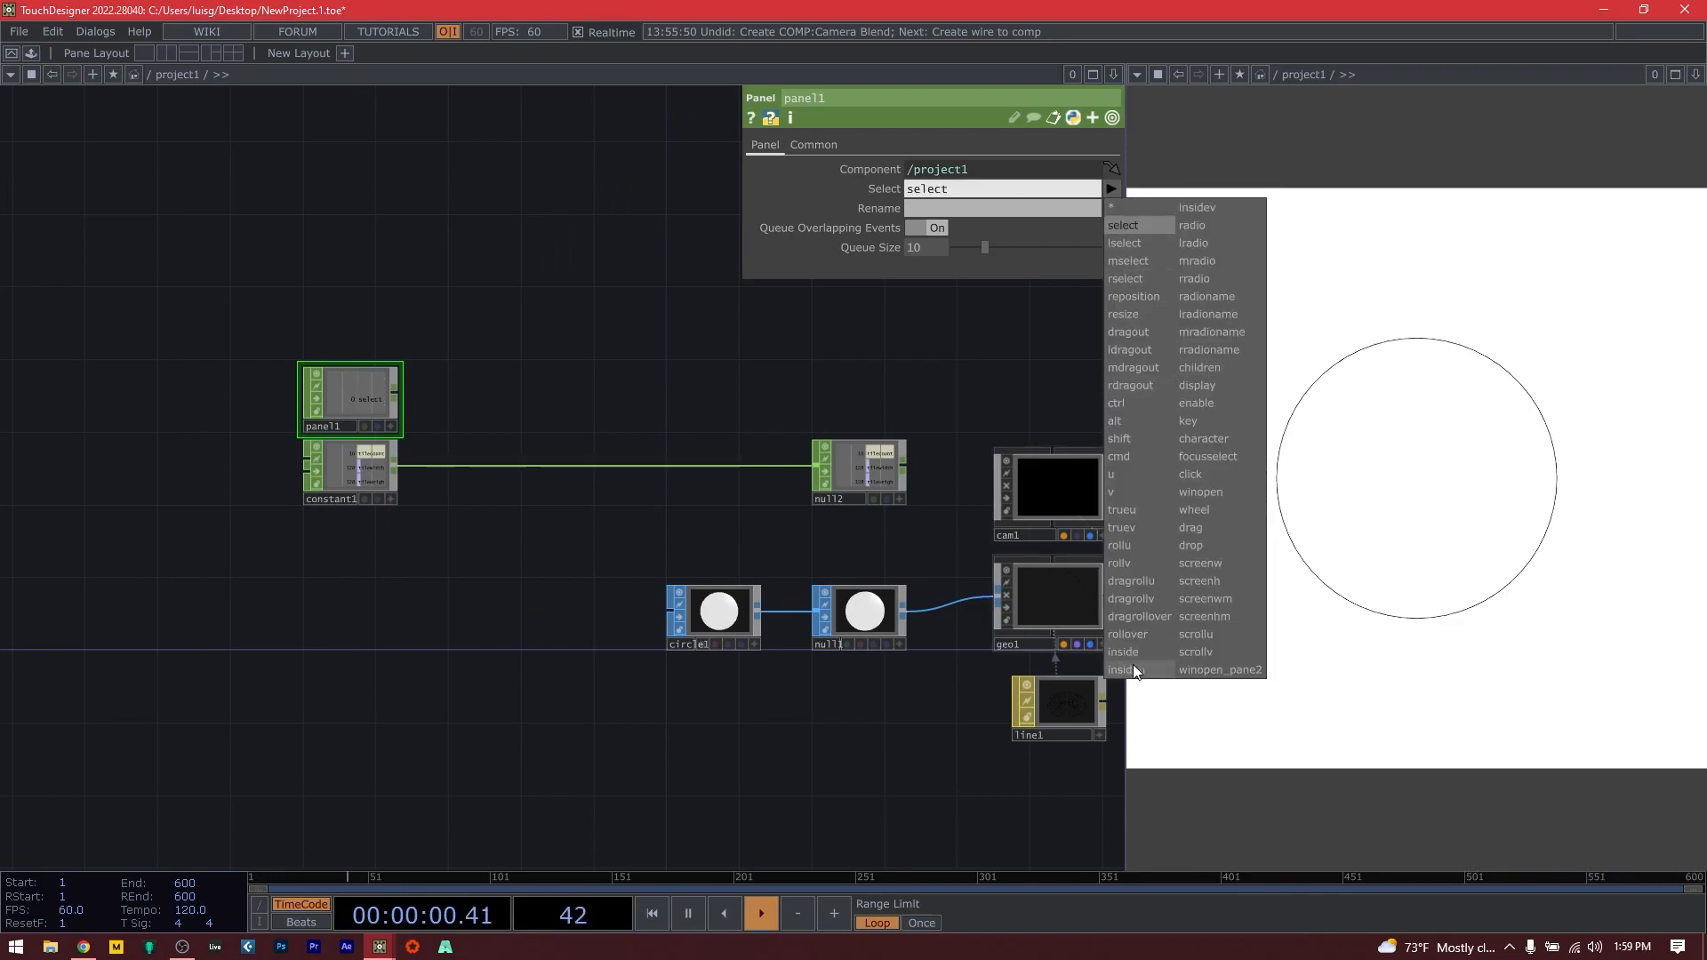
pyautogui.click(1134, 669)
pyautogui.click(1112, 188)
pyautogui.click(1196, 207)
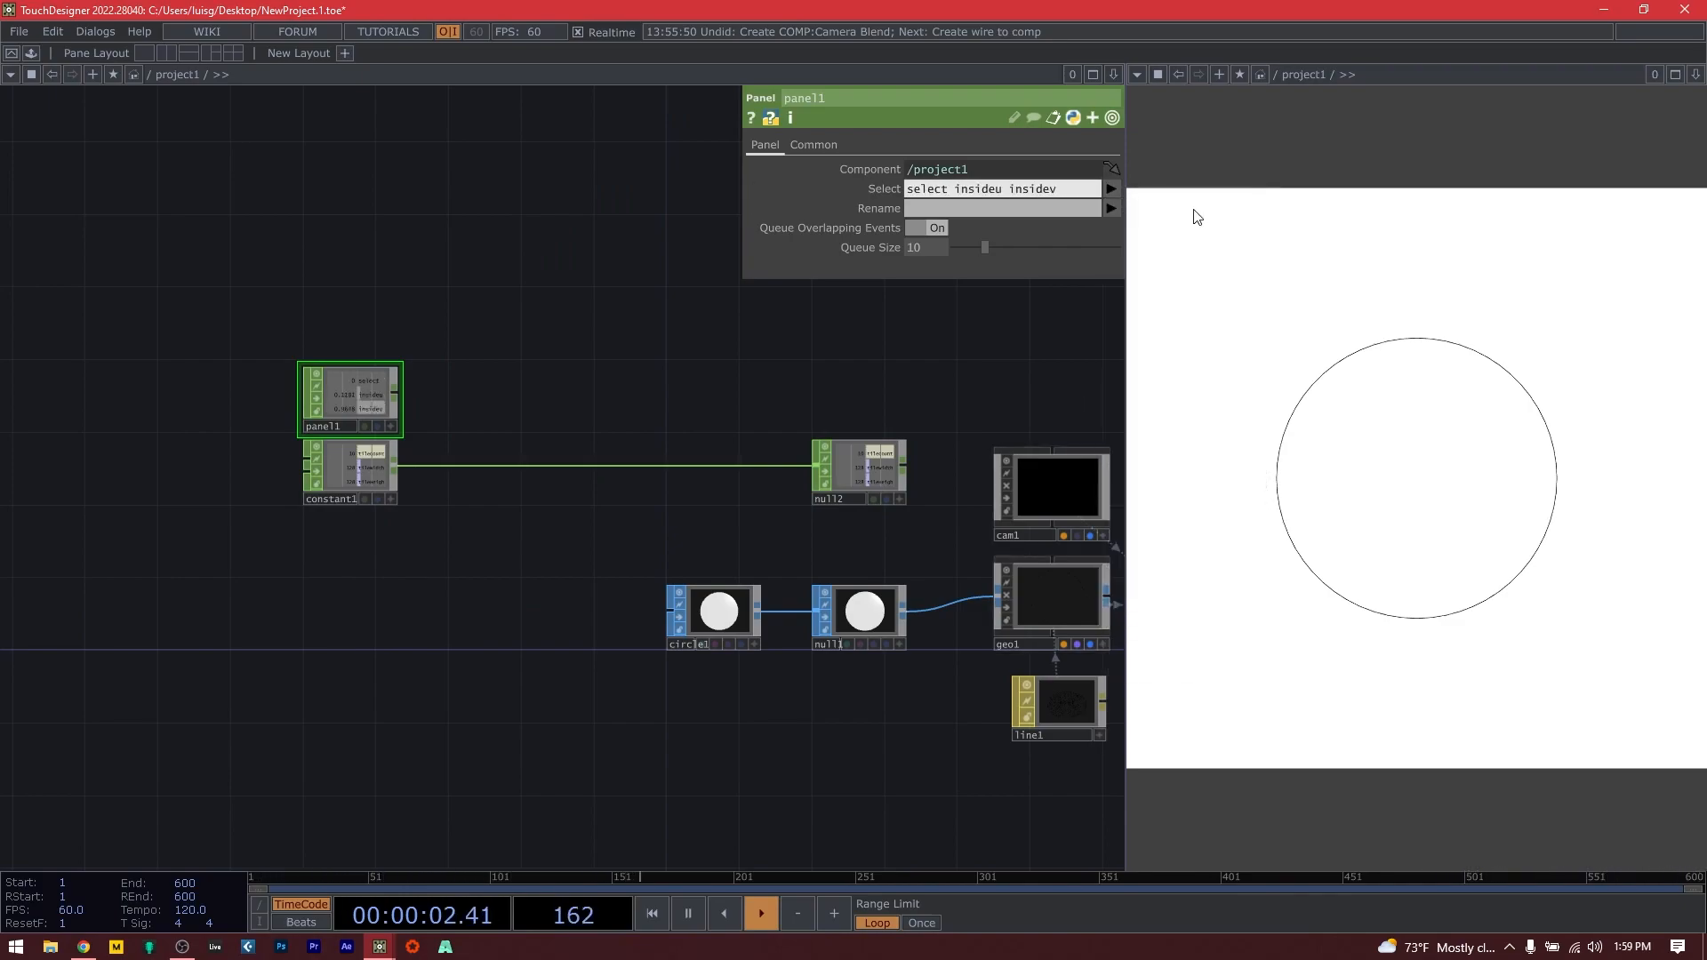
# Examine the channels of panel1, constant1 and null2 up close in the network.
pyautogui.scroll(3, 320, 418)
pyautogui.moveTo(570, 388); pyautogui.dragTo(497, 484)
pyautogui.moveTo(809, 517); pyautogui.dragTo(535, 472)
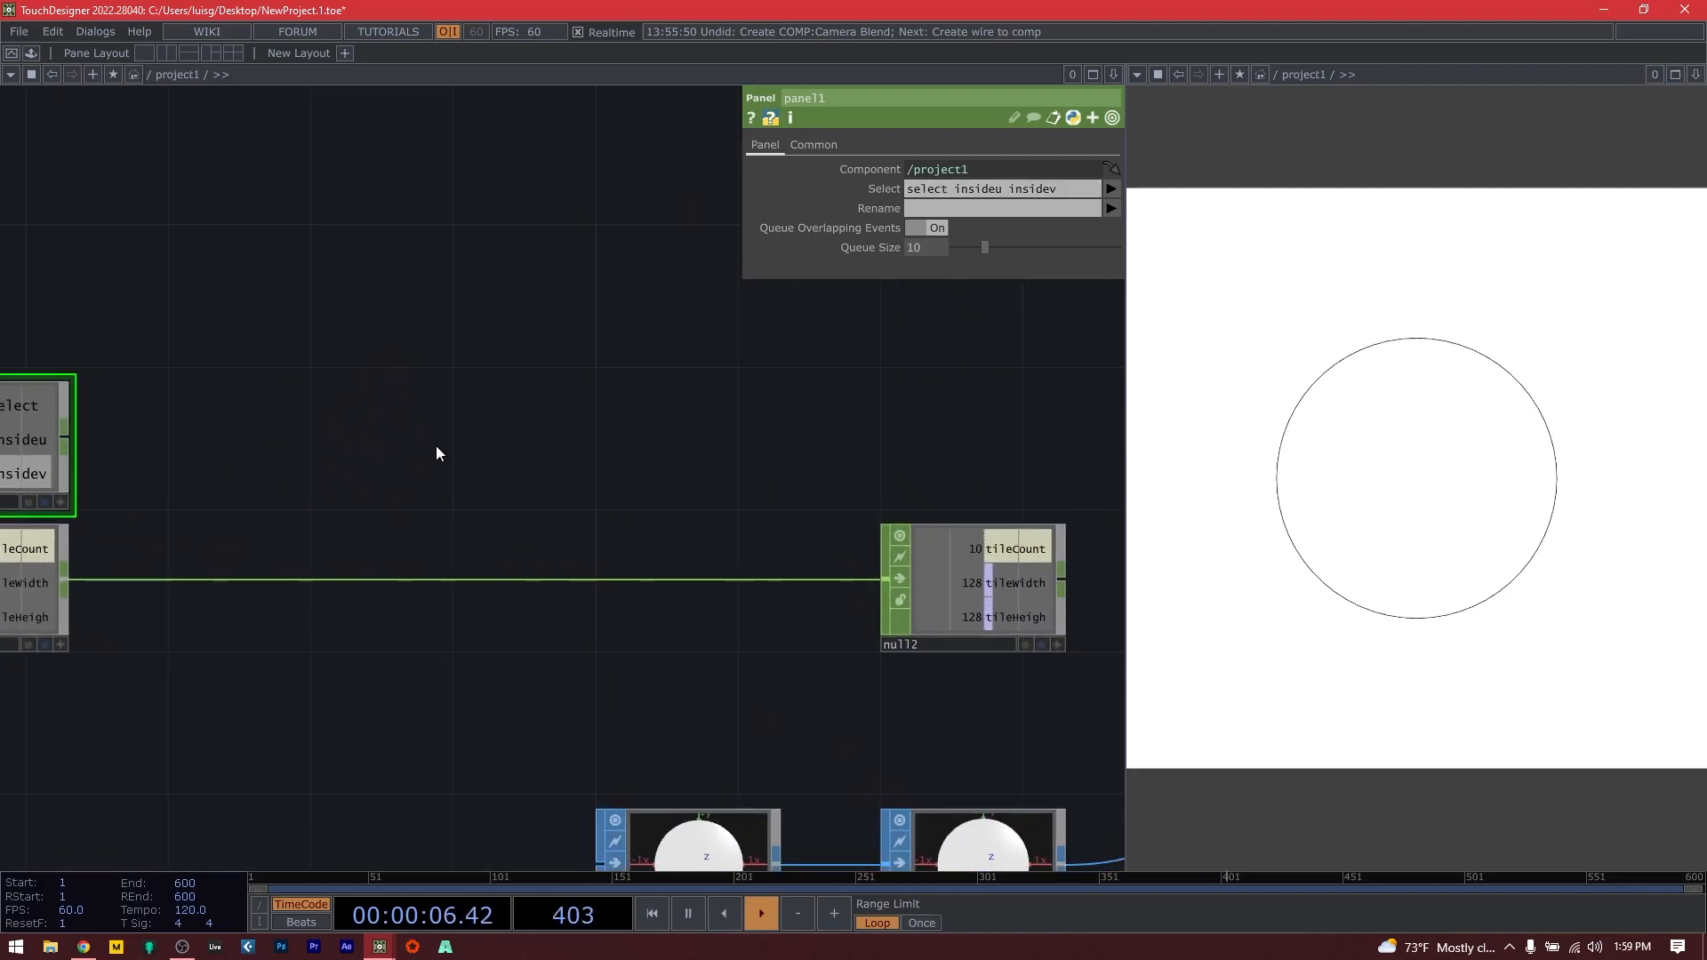
pyautogui.scroll(-3, 775, 483)
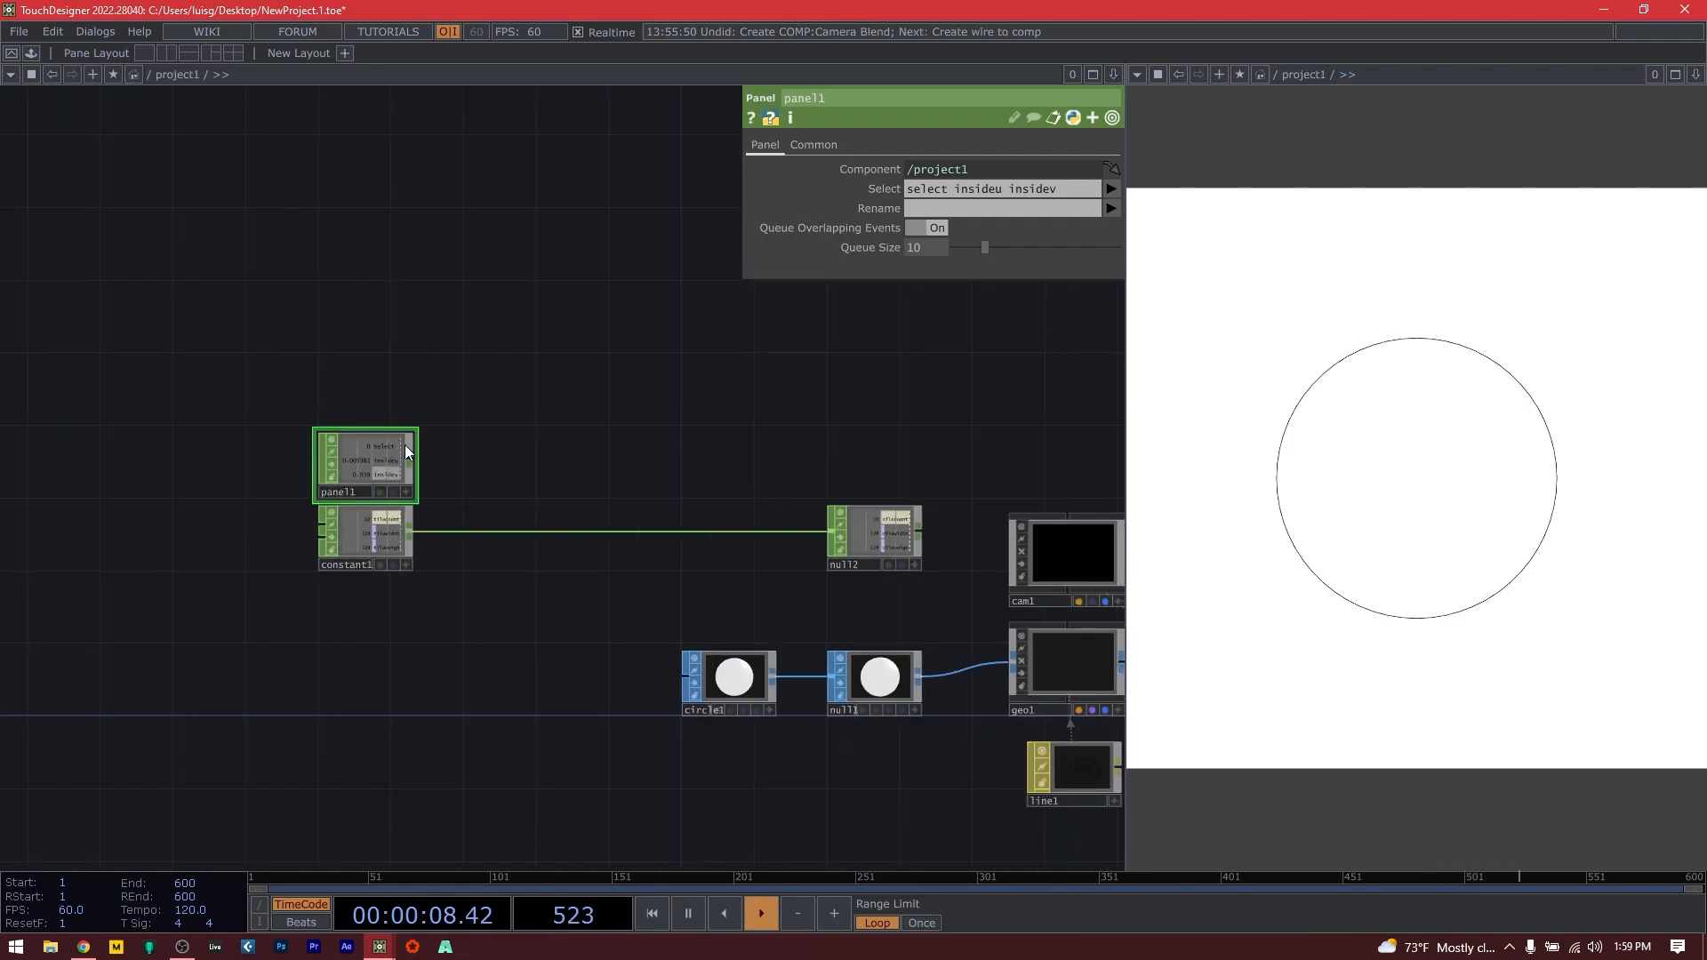
pyautogui.scroll(2, 397, 436)
pyautogui.scroll(-3, 407, 440)
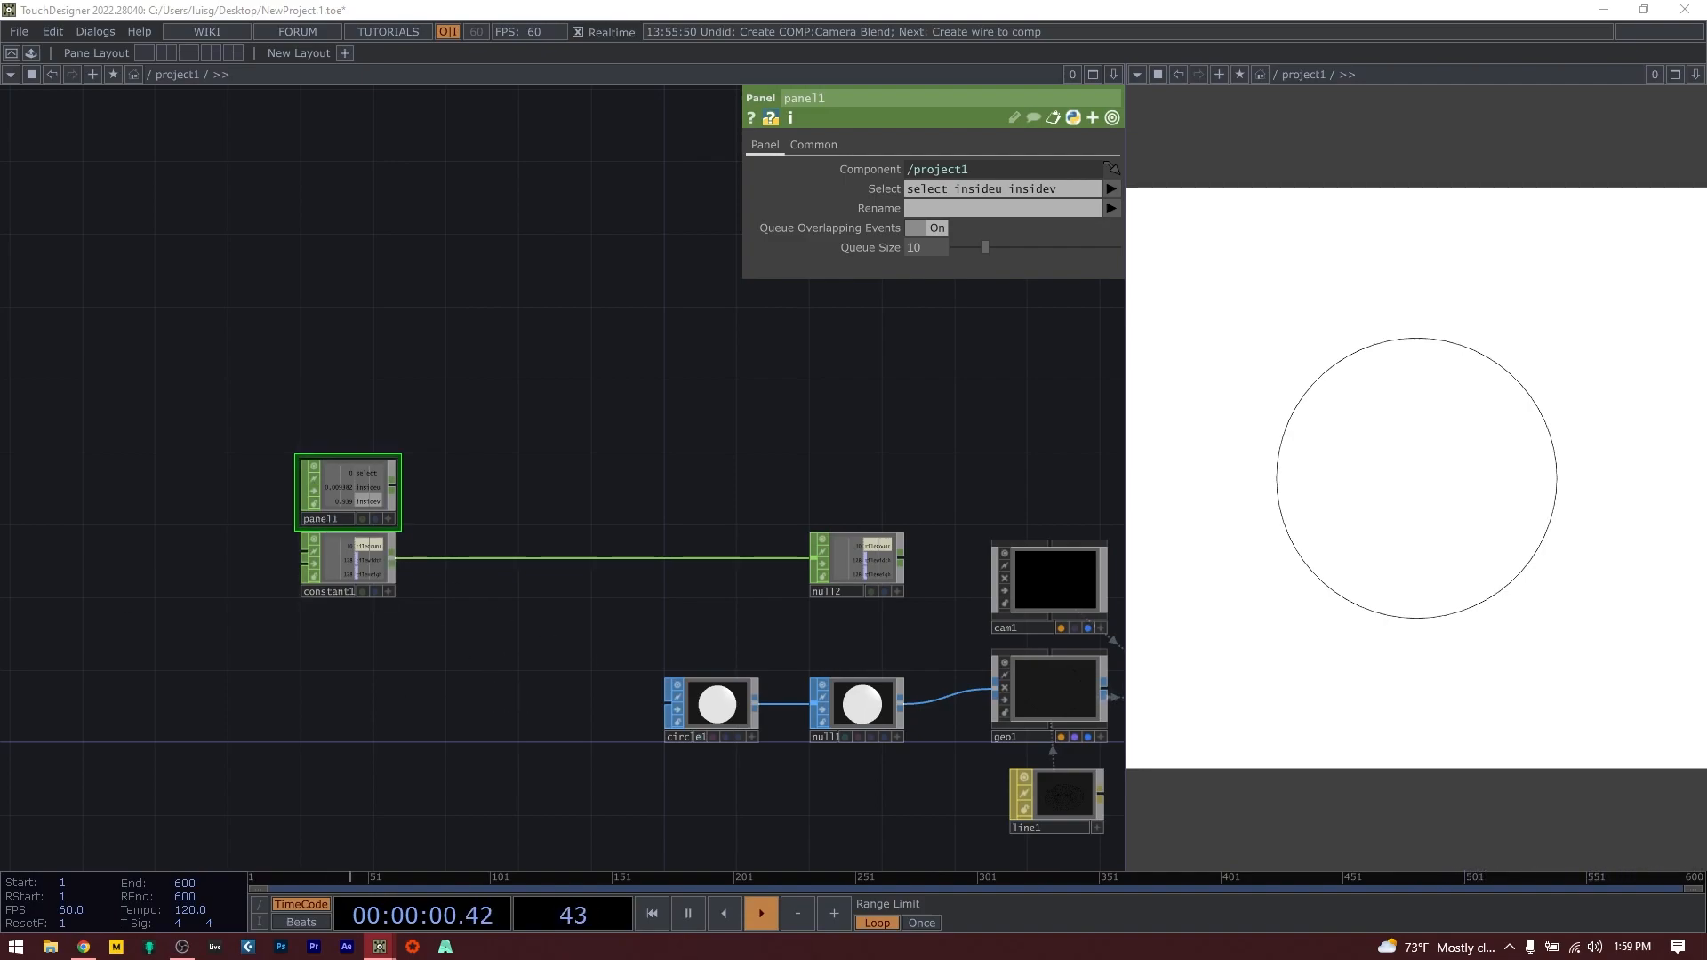
pyautogui.moveTo(443, 653); pyautogui.dragTo(562, 610)
pyautogui.scroll(3, 582, 534)
pyautogui.moveTo(606, 434); pyautogui.dragTo(384, 444)
pyautogui.scroll(-3, 424, 457)
pyautogui.moveTo(444, 696); pyautogui.dragTo(549, 574)
pyautogui.moveTo(595, 702); pyautogui.dragTo(469, 724)
pyautogui.moveTo(697, 691); pyautogui.dragTo(788, 701)
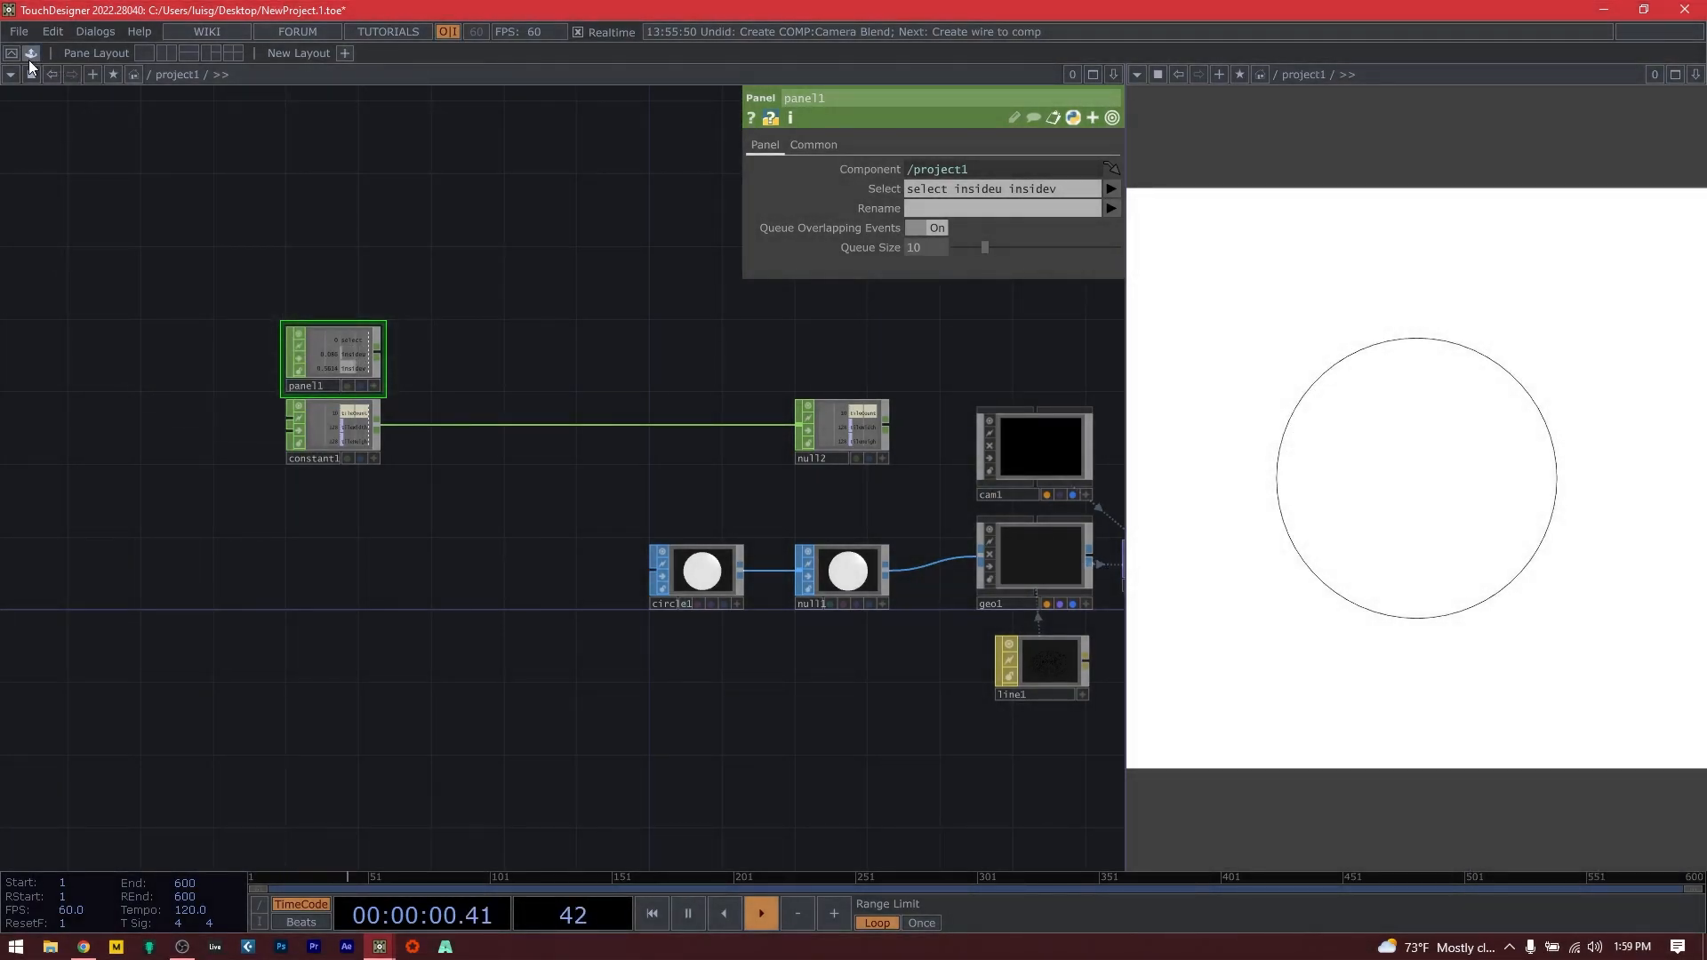
# Add the UVMap component from the Palette's My Components, close the Palette, and position UVMap below constant1.
pyautogui.click(30, 53)
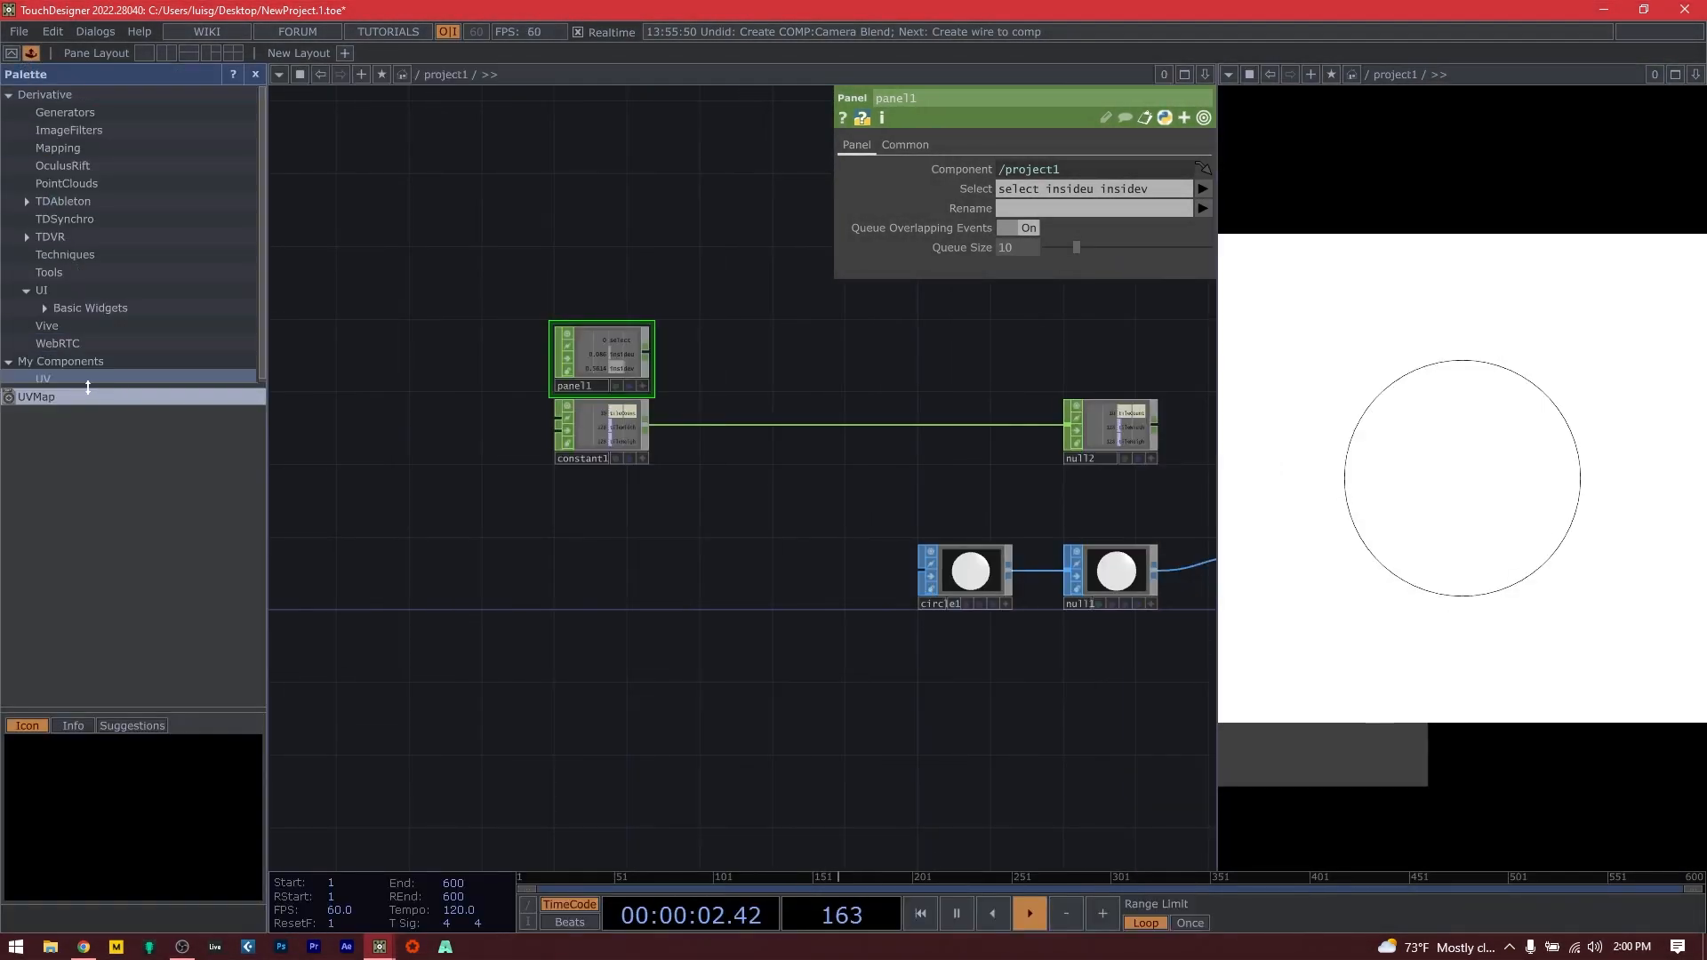
pyautogui.moveTo(83, 404); pyautogui.dragTo(818, 711)
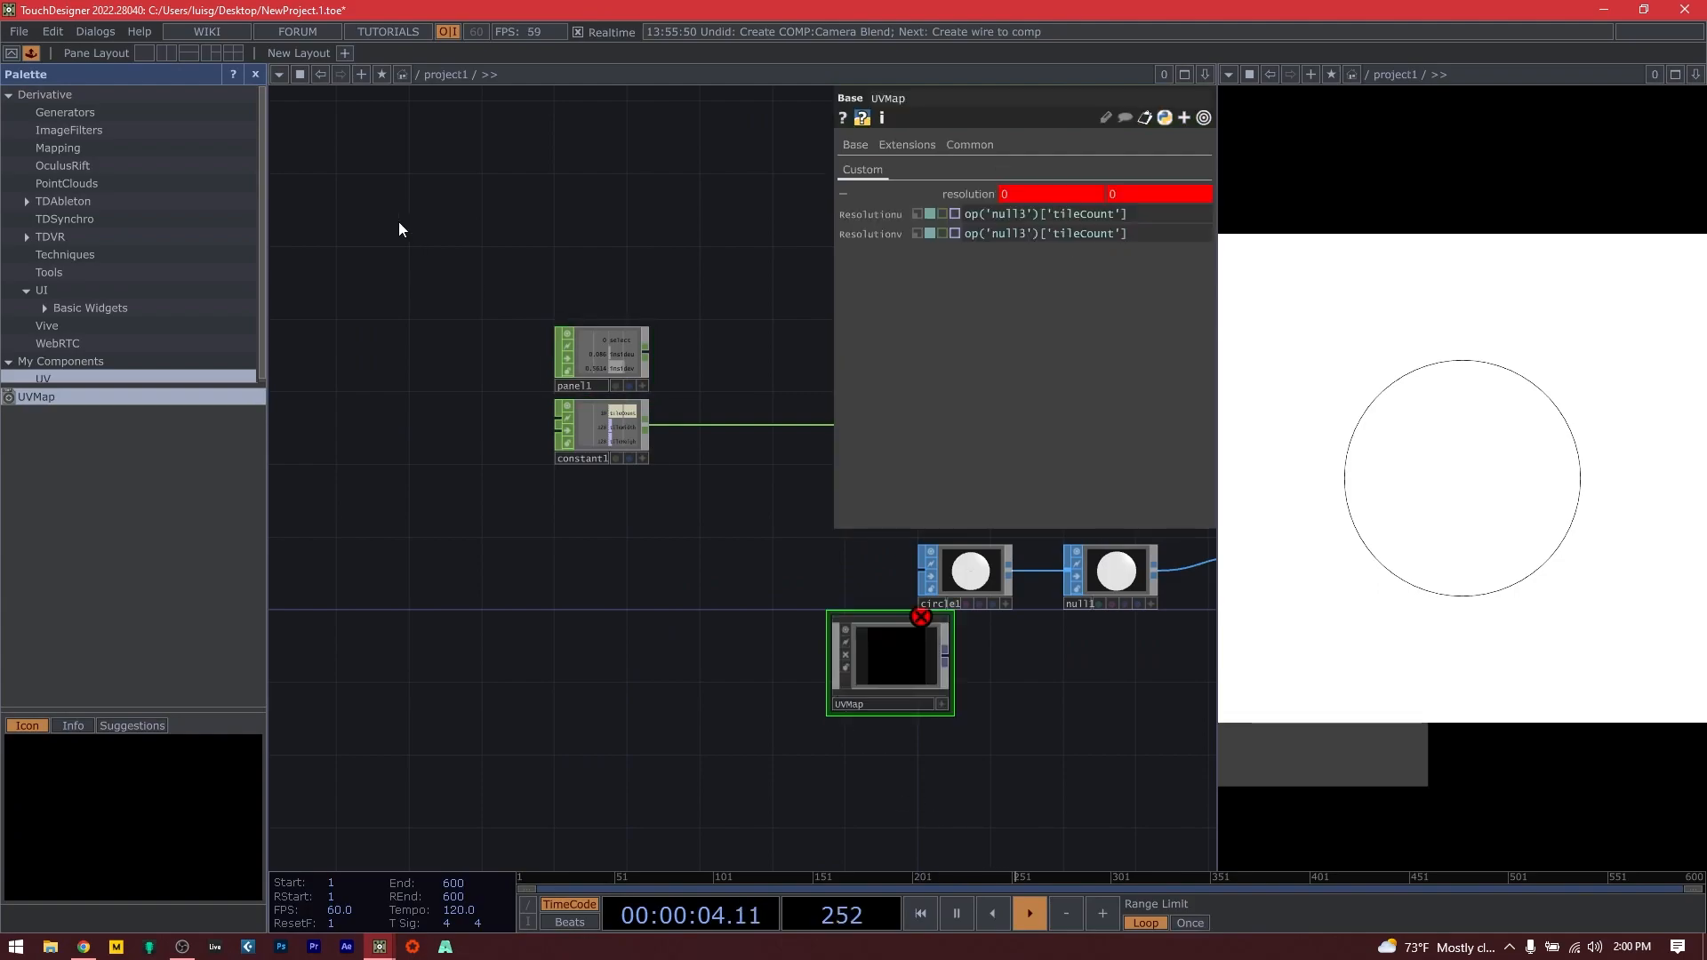
pyautogui.click(255, 75)
pyautogui.moveTo(641, 689); pyautogui.dragTo(364, 589)
pyautogui.moveTo(446, 576); pyautogui.dragTo(361, 625)
pyautogui.moveTo(419, 559); pyautogui.dragTo(210, 582)
# Reference null2's tileCount channel in both resolution parameters of UVMap.
pyautogui.scroll(2, 593, 534)
pyautogui.moveTo(551, 427); pyautogui.dragTo(875, 192)
pyautogui.click(880, 199)
pyautogui.scroll(-6, 594, 529)
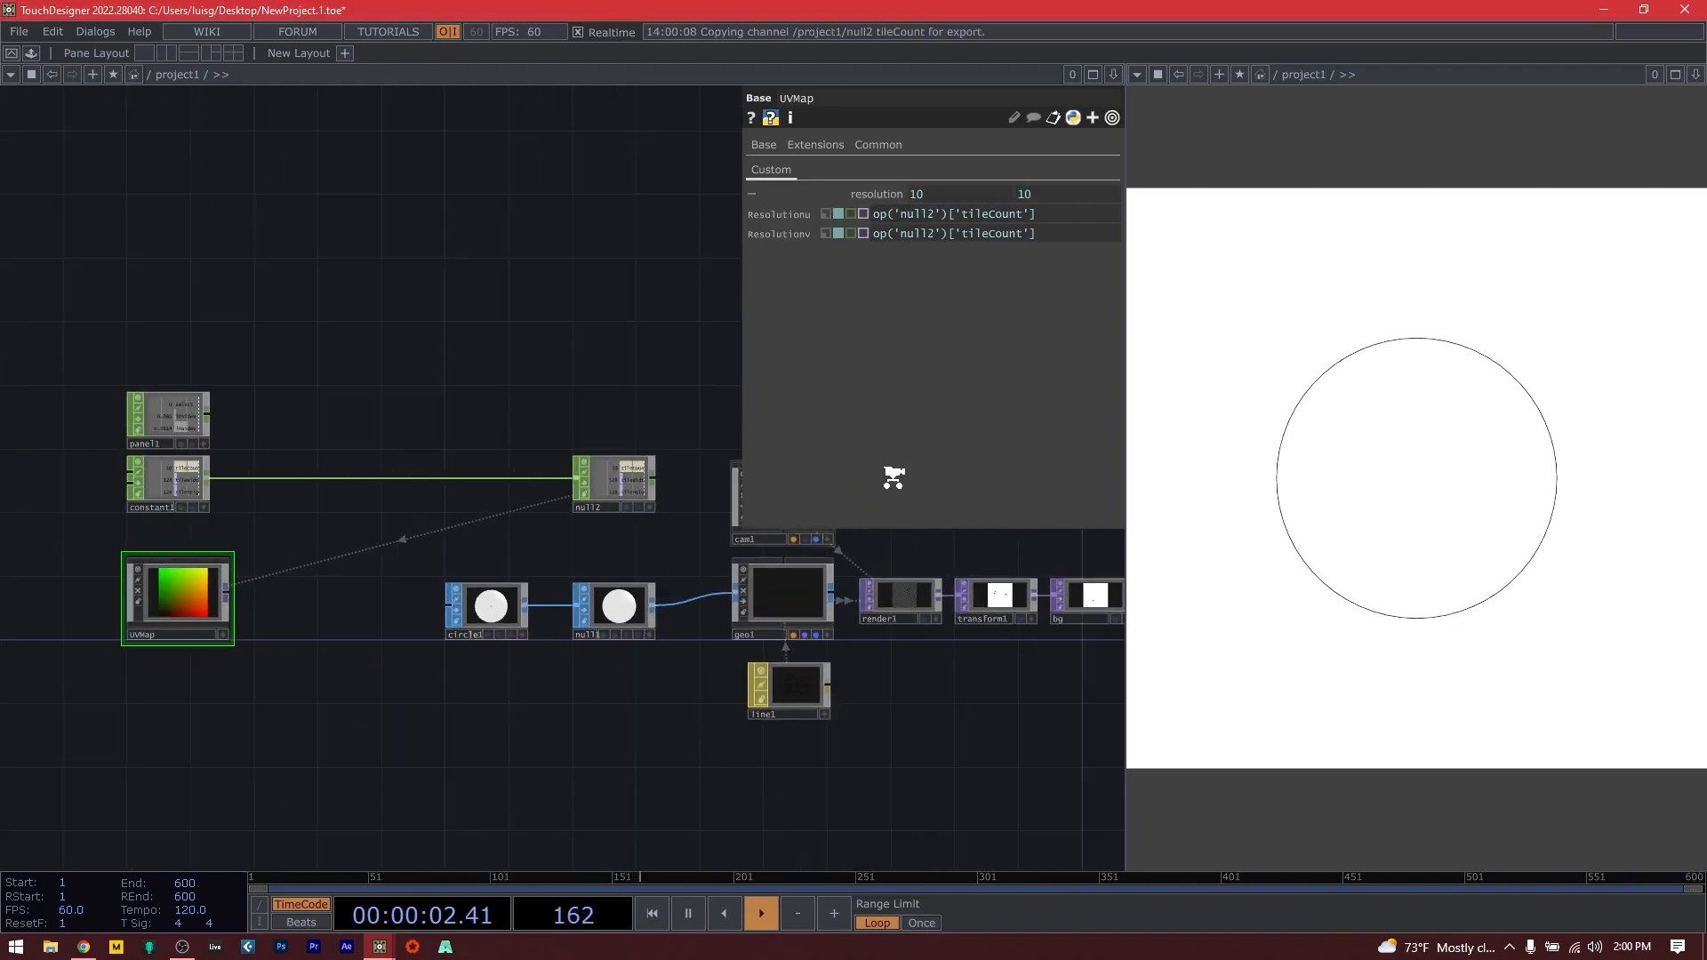
pyautogui.scroll(4, 465, 525)
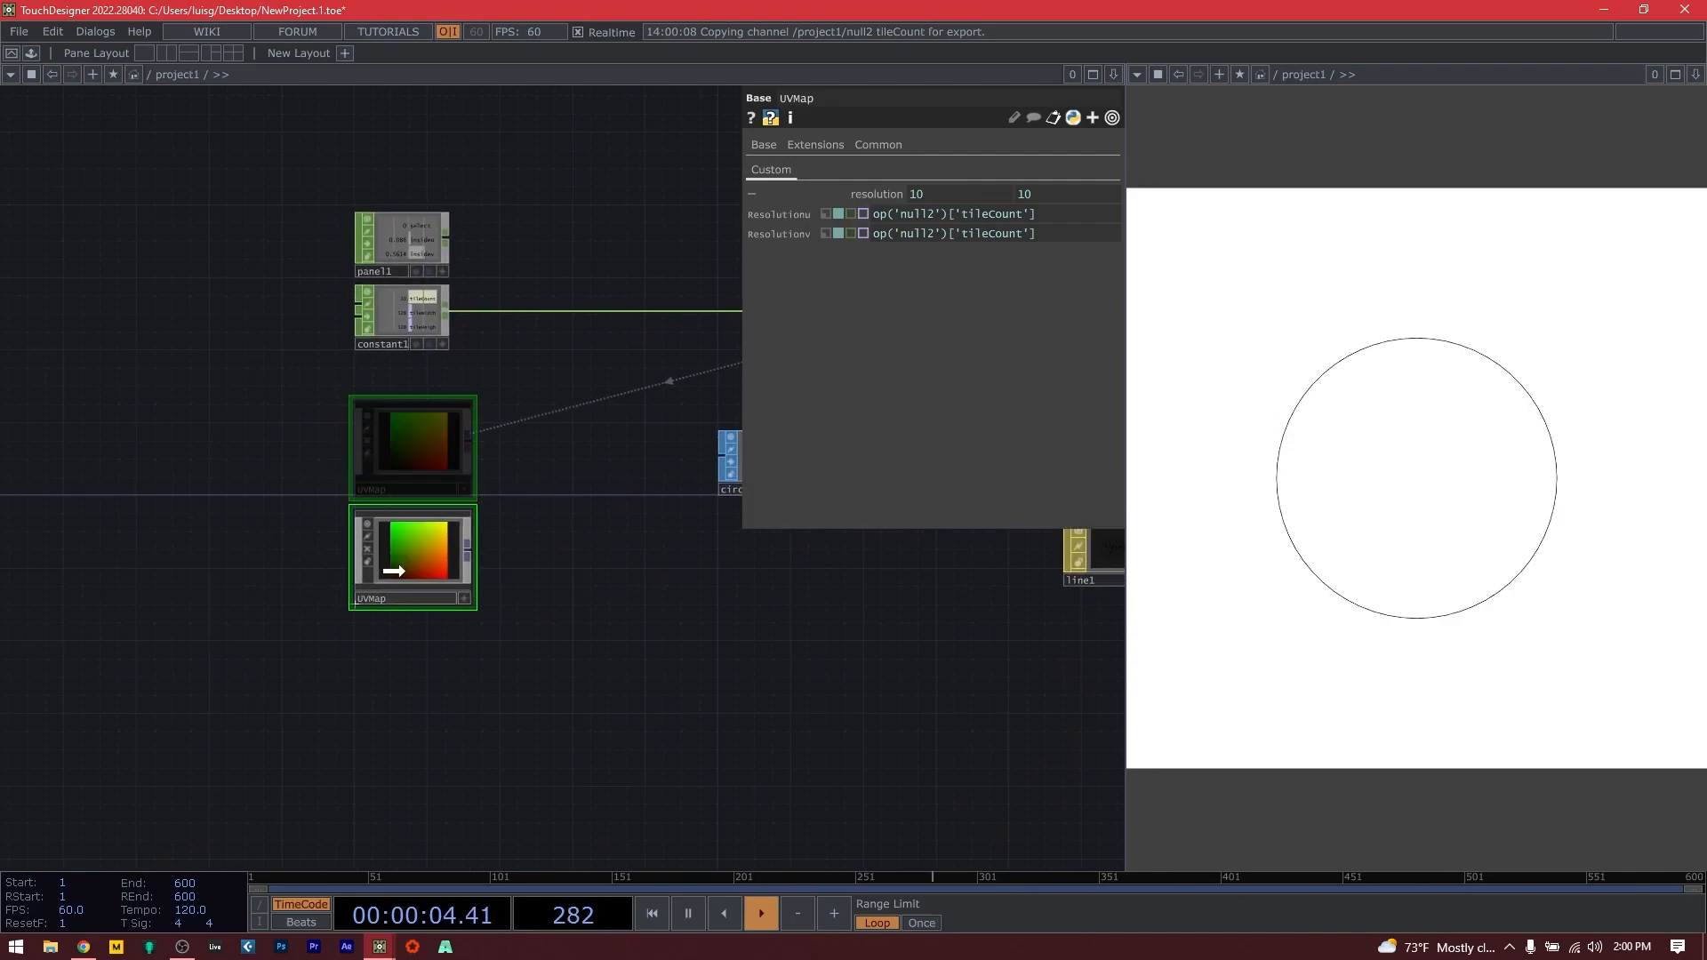
pyautogui.rightClick(472, 549)
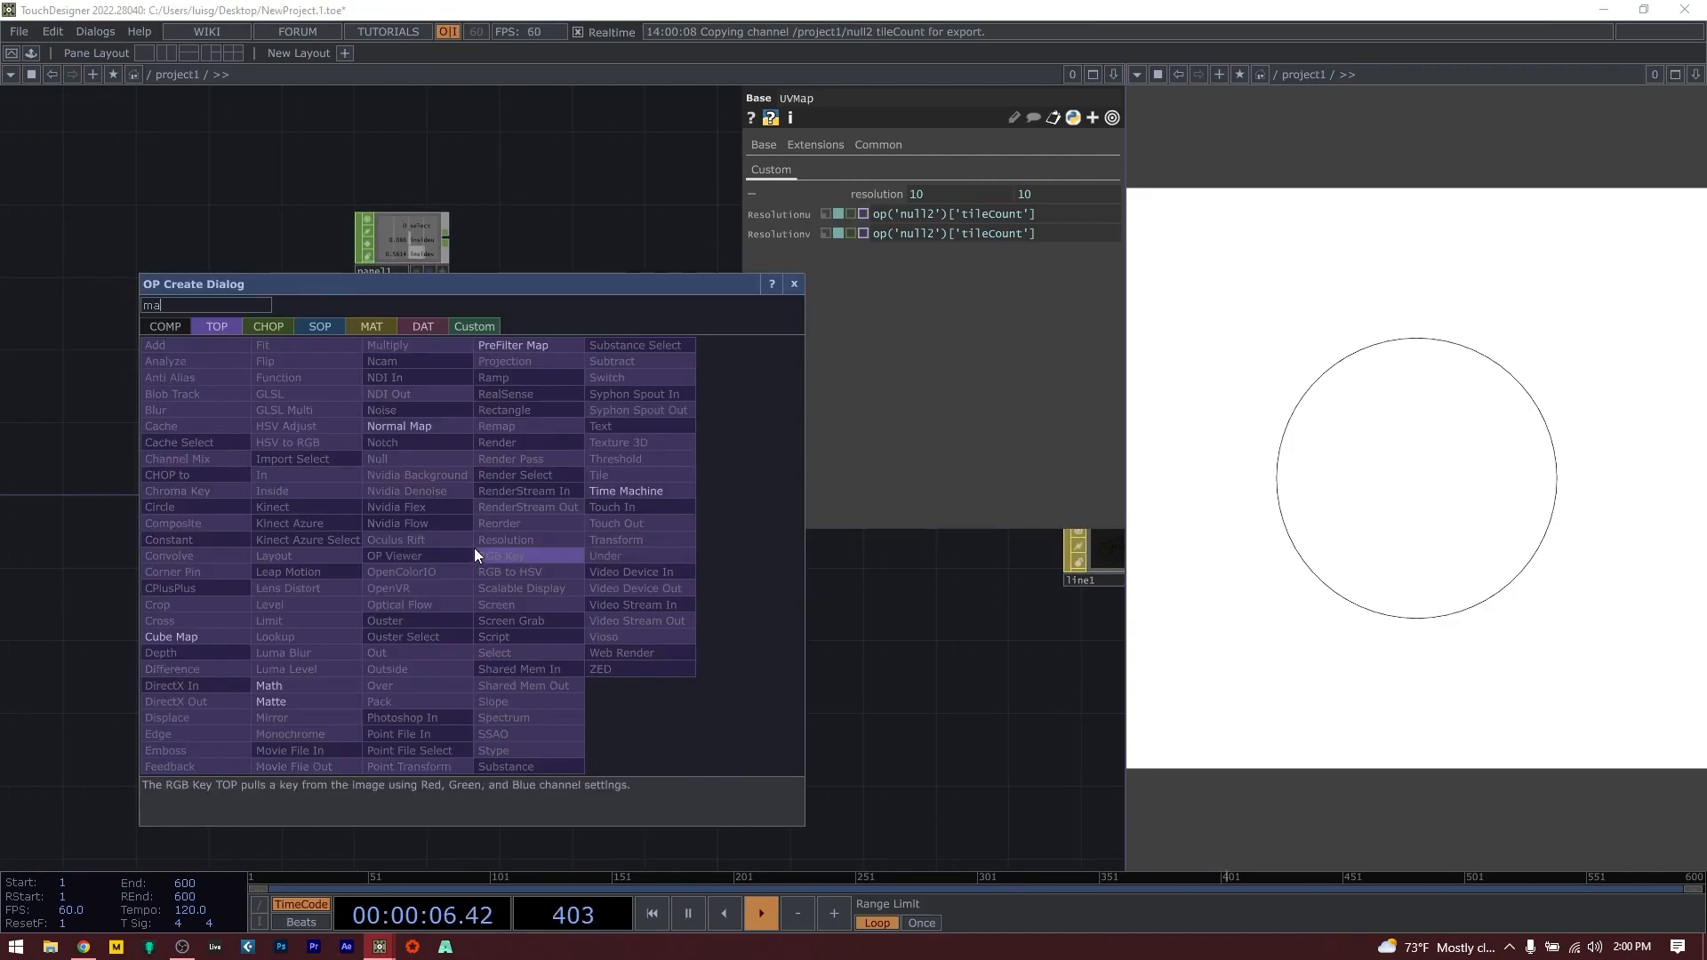
pyautogui.write('math')
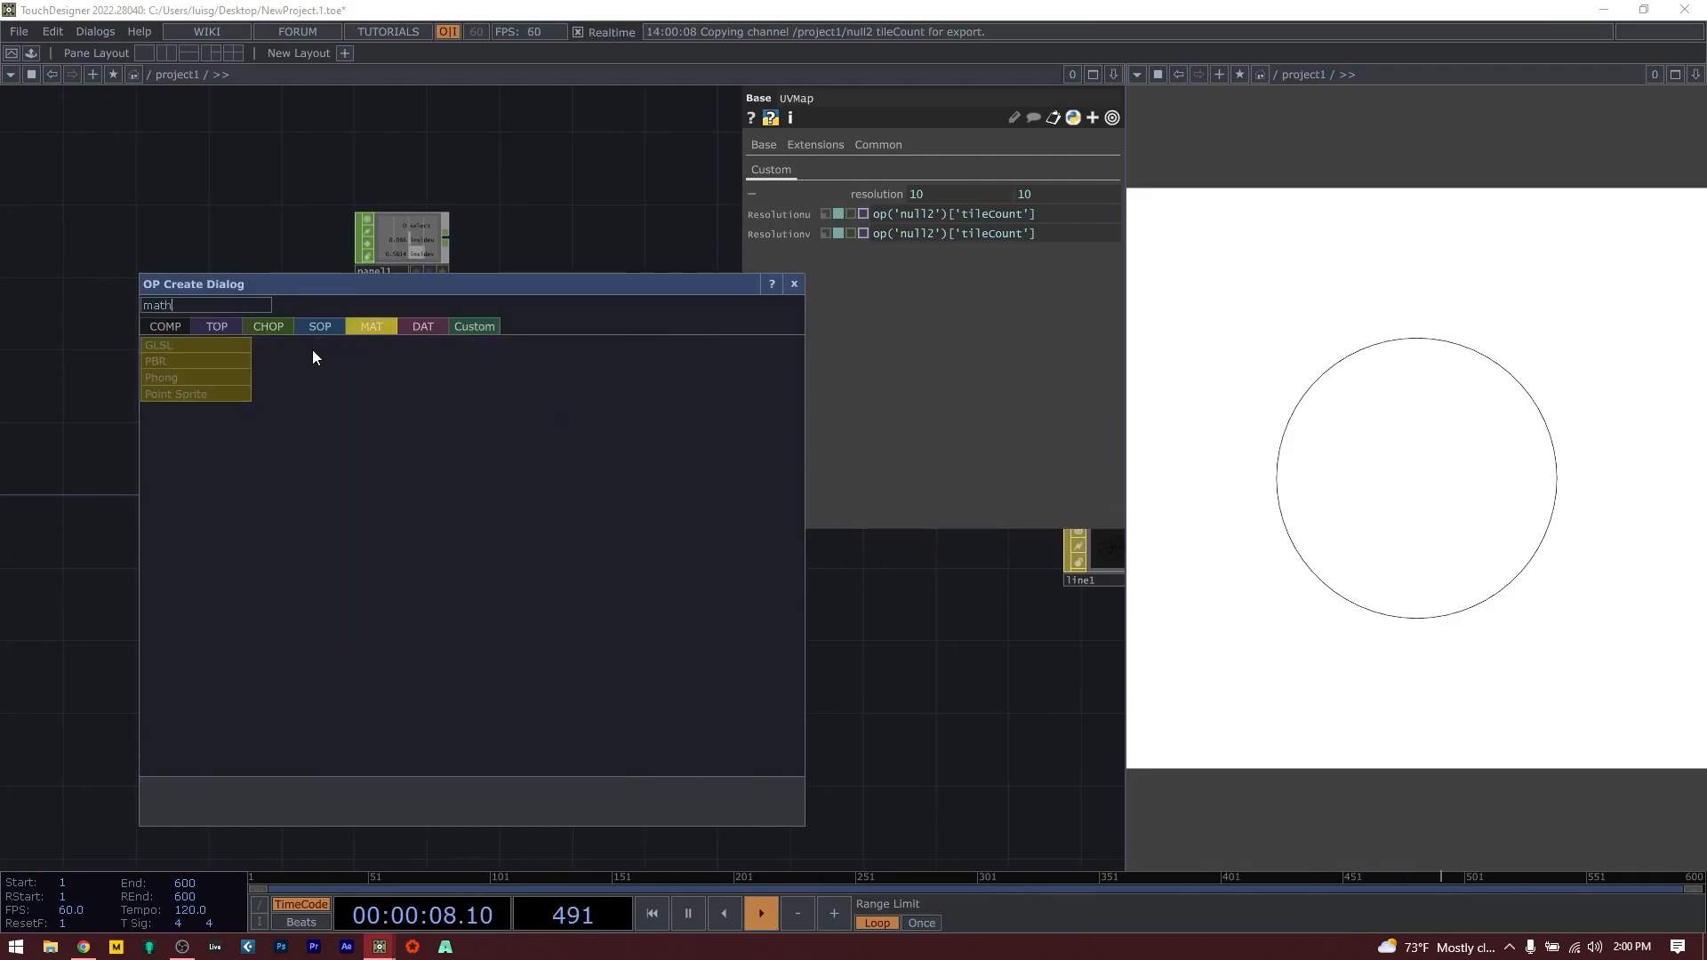
pyautogui.click(259, 328)
pyautogui.click(217, 326)
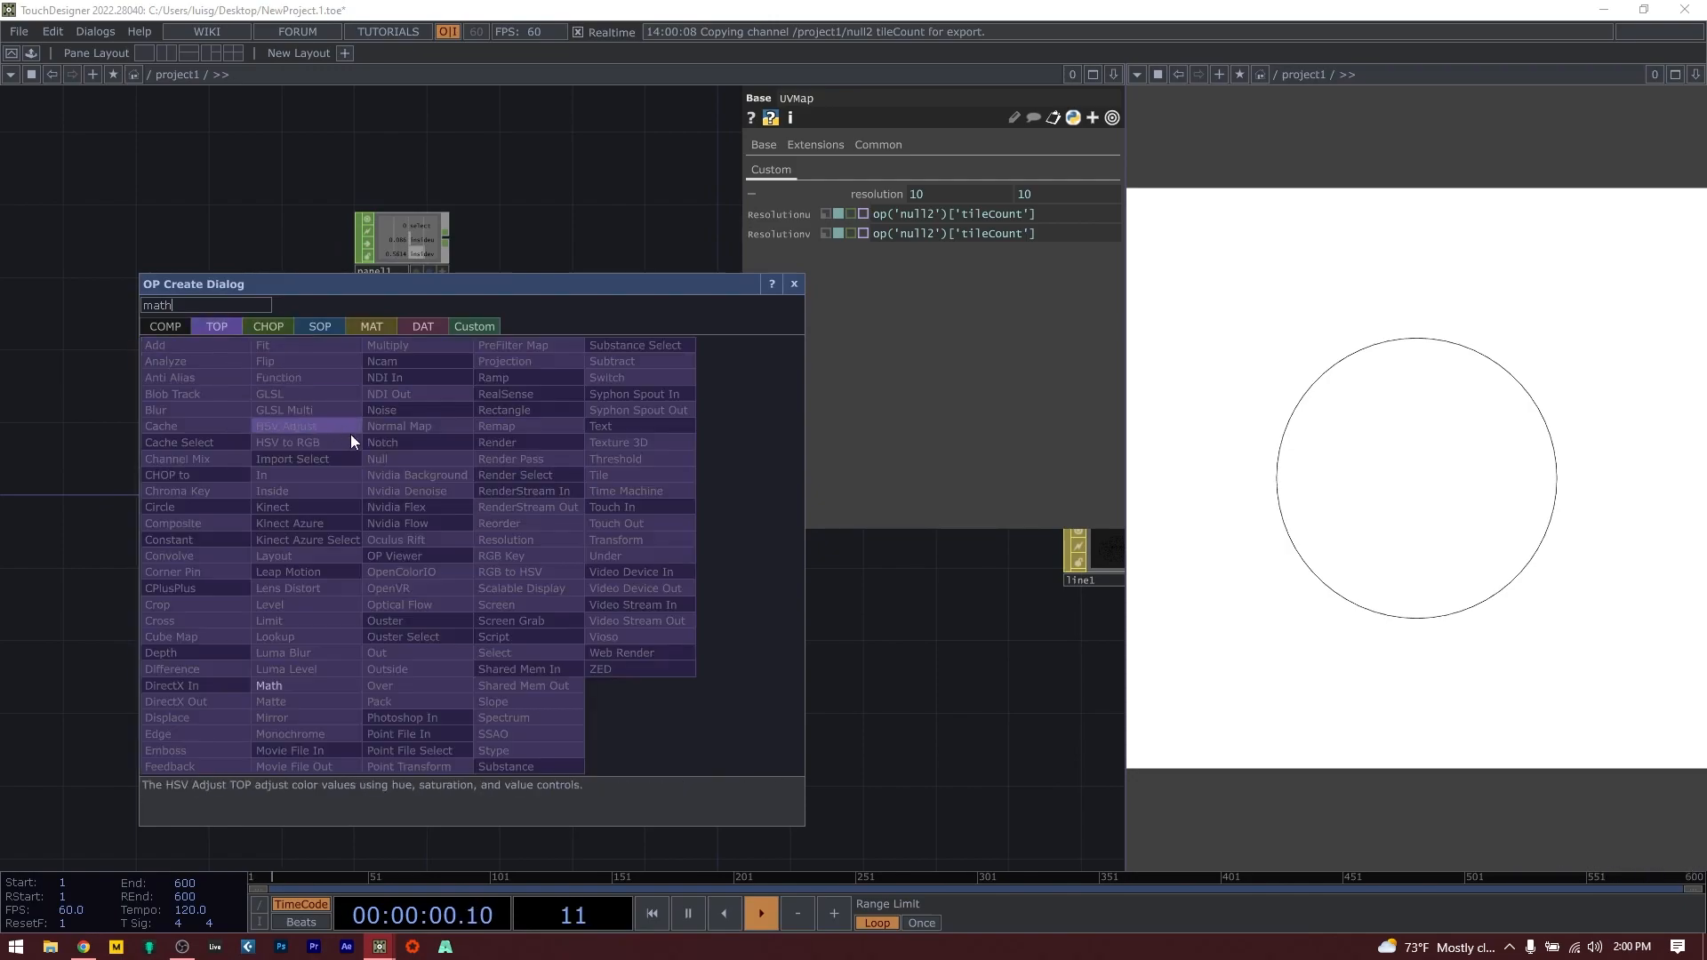
pyautogui.click(323, 675)
pyautogui.press('Escape')
# Add a Math TOP to UVMap's output and line it up beside UVMap.
pyautogui.rightClick(469, 553)
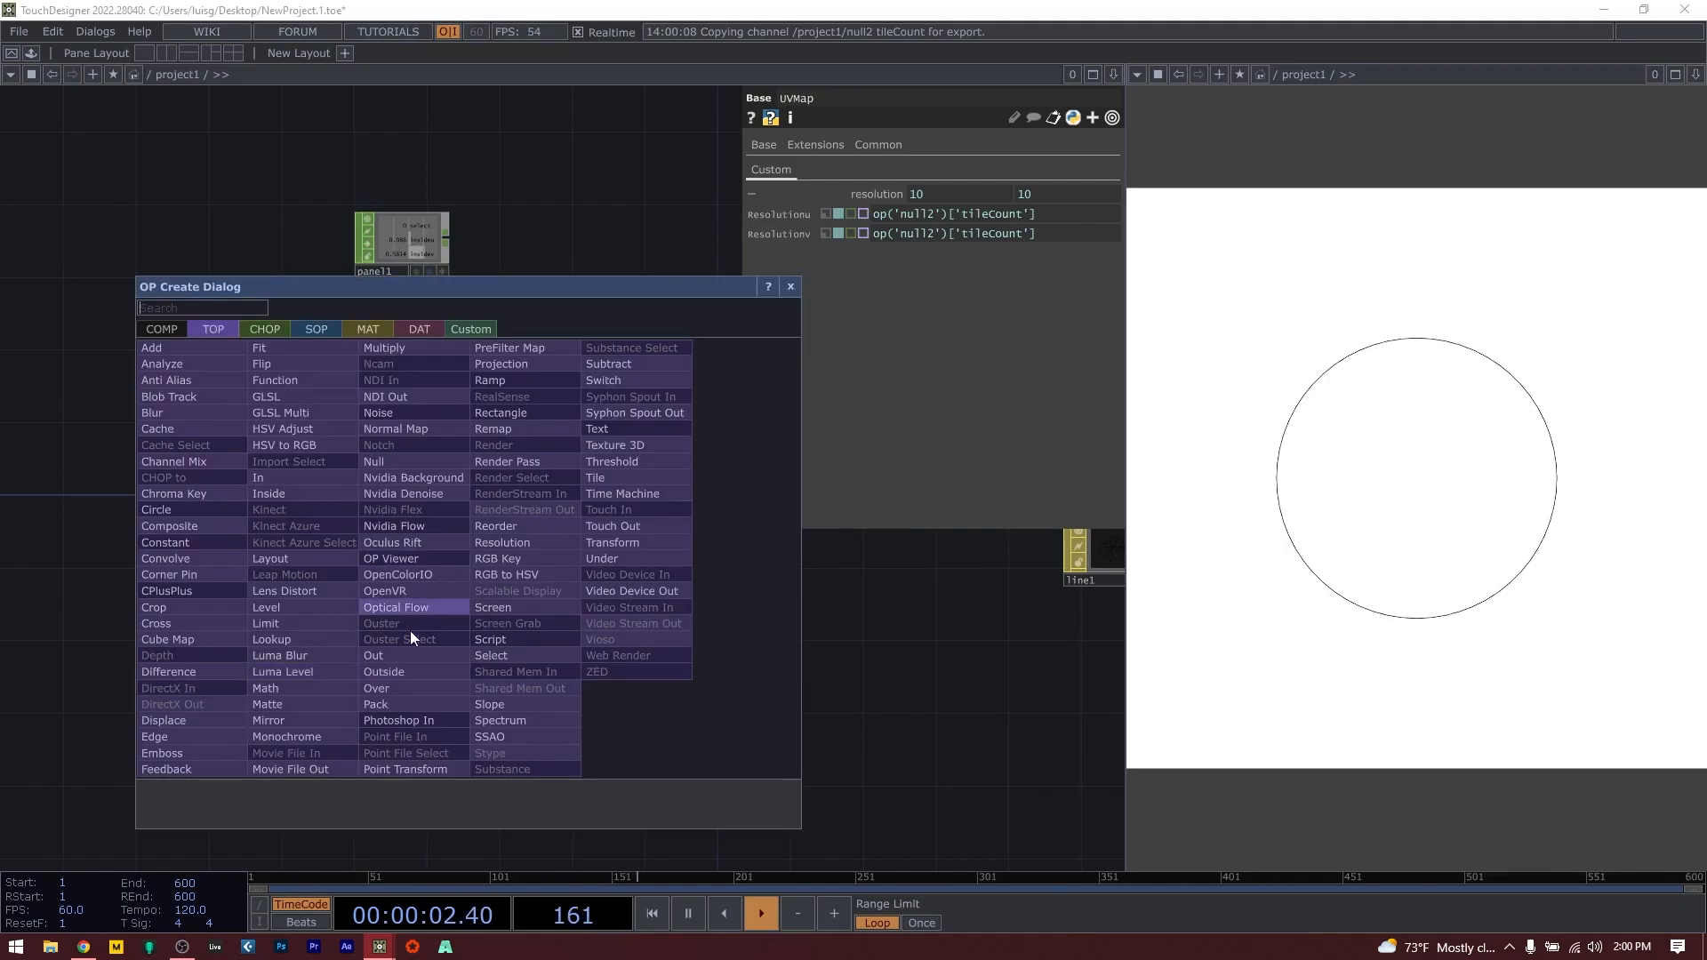
pyautogui.click(287, 689)
pyautogui.click(537, 558)
pyautogui.scroll(2, 537, 555)
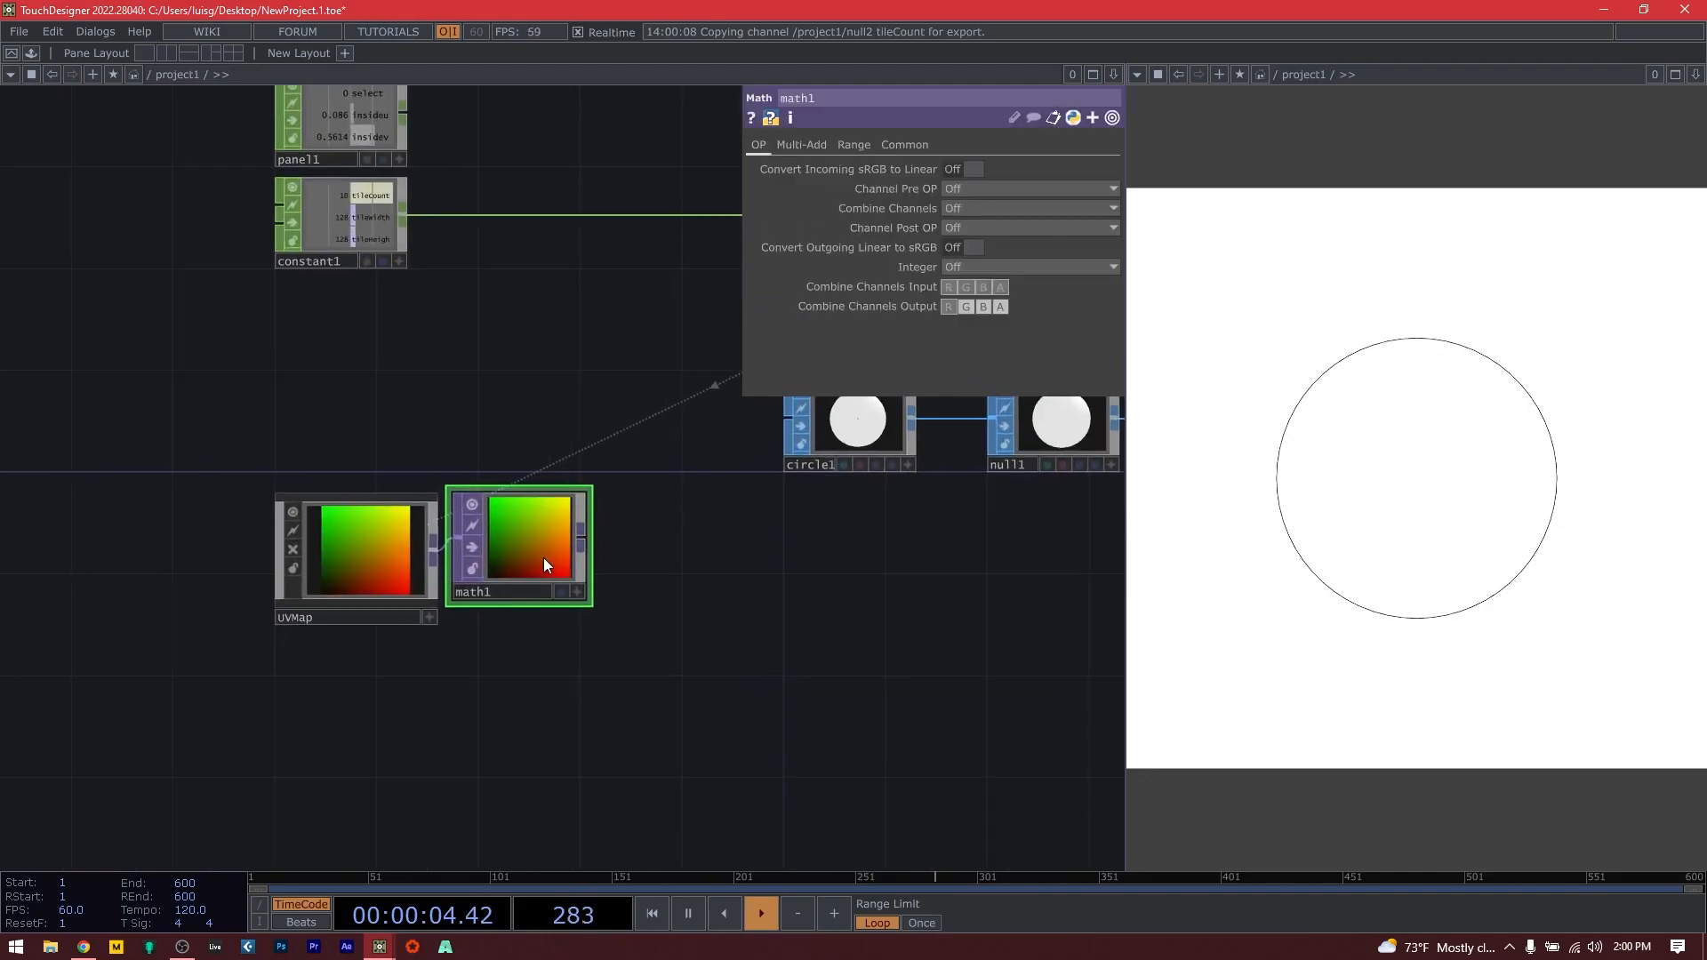
pyautogui.moveTo(542, 557); pyautogui.dragTo(542, 572)
# Set math1's Multiply value to the expression parent().width.
pyautogui.click(830, 147)
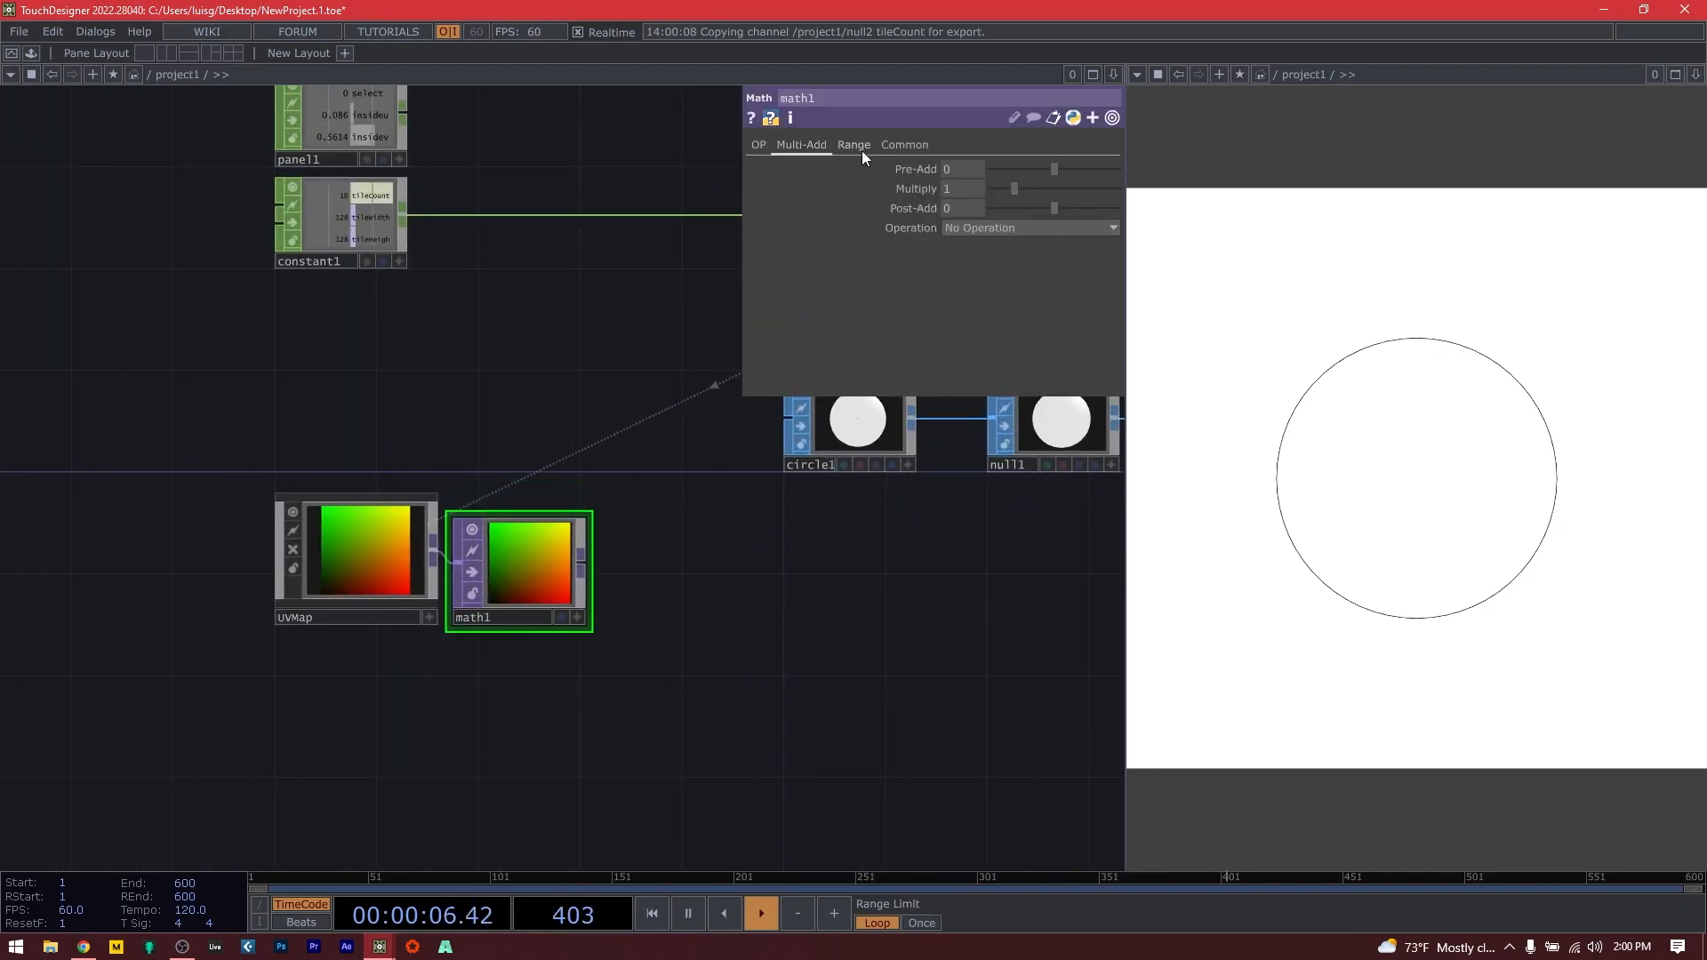
pyautogui.write('par')
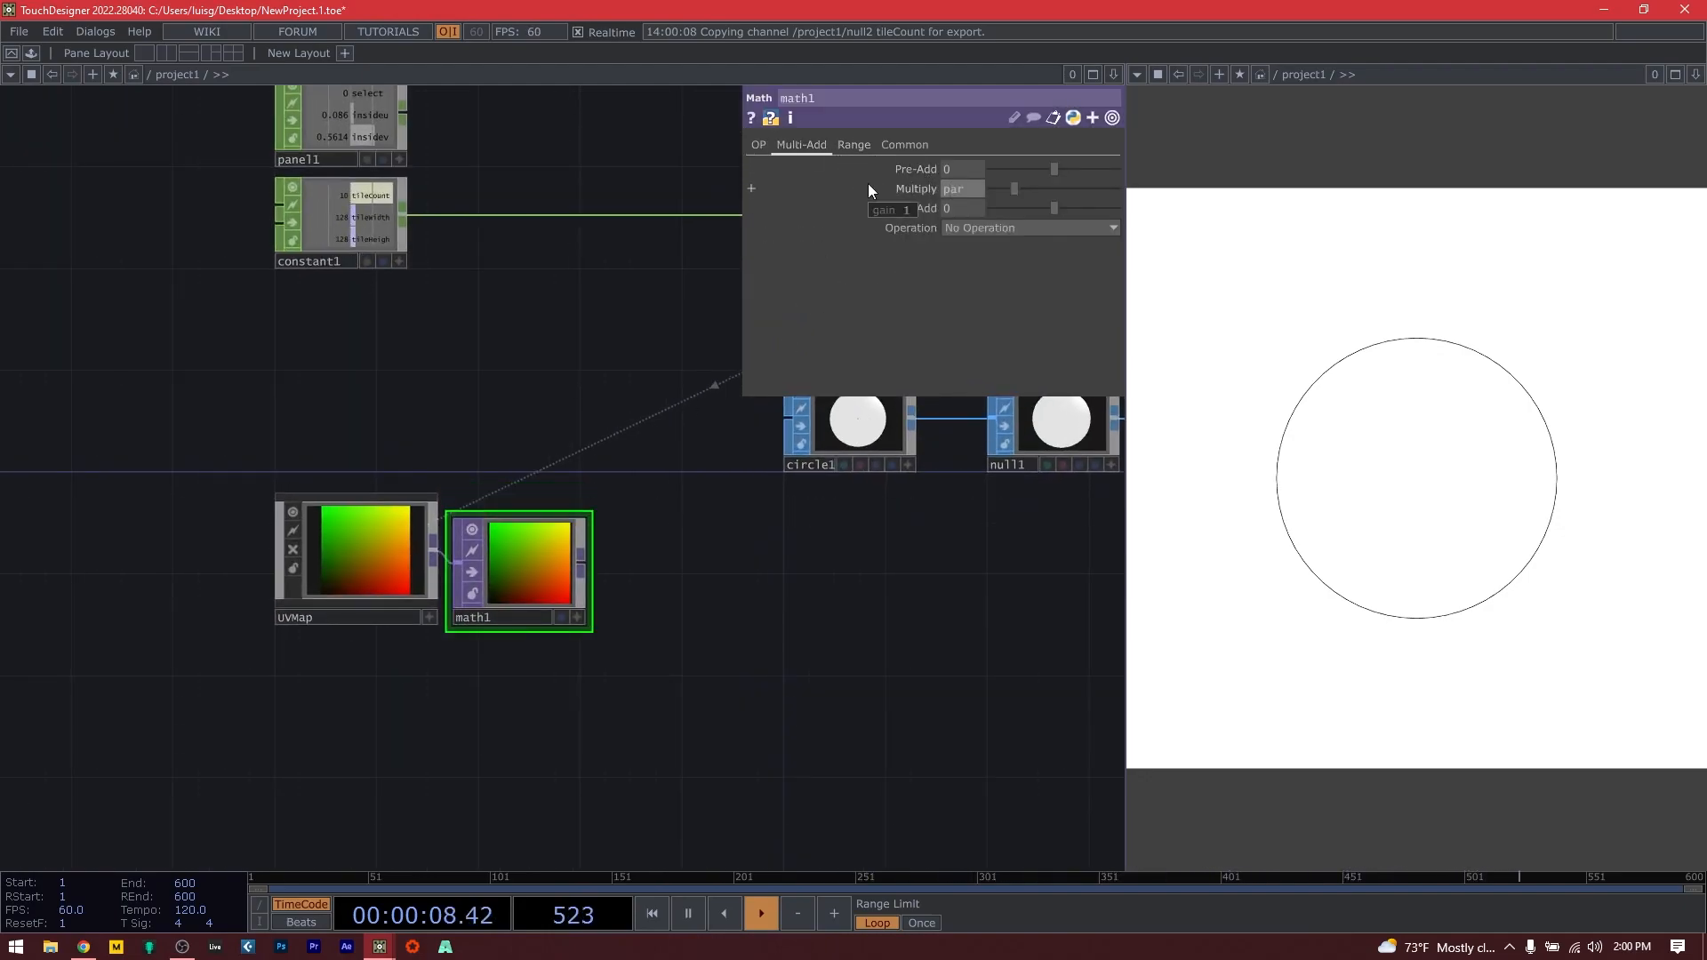
pyautogui.write('ent().width')
pyautogui.press('Return')
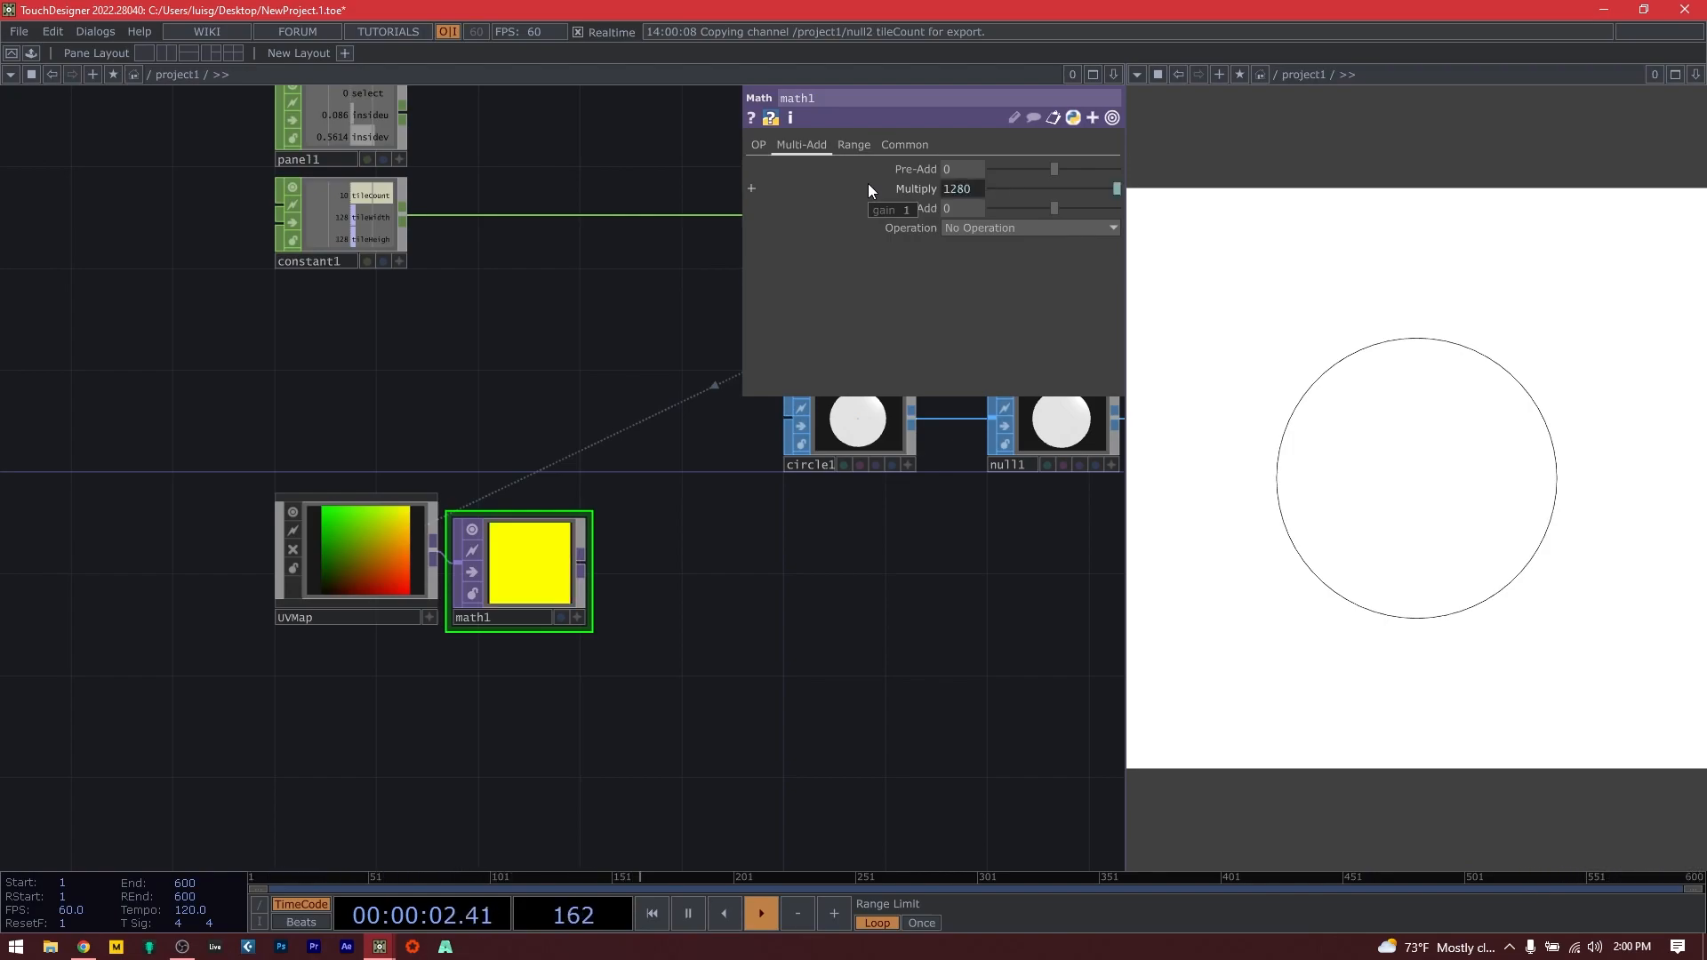
# Append a Null TOP named pos to math1, place it below null1 and color it teal.
pyautogui.rightClick(581, 562)
pyautogui.write('n')
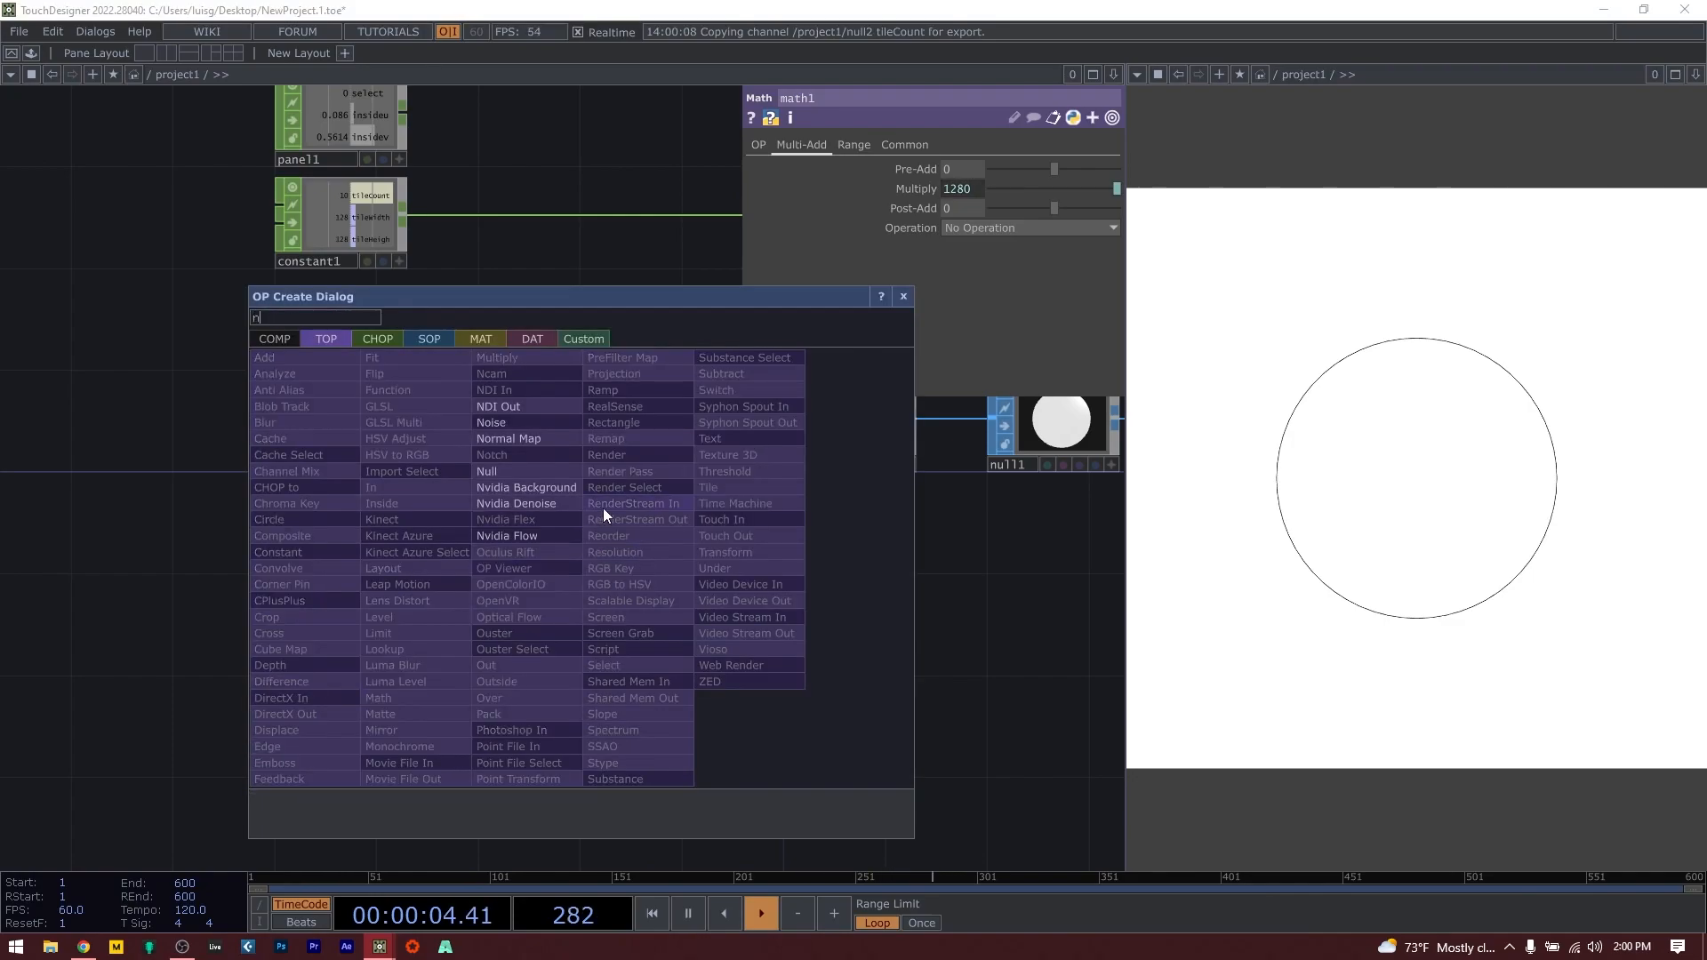
pyautogui.click(495, 471)
pyautogui.click(927, 555)
pyautogui.moveTo(794, 660); pyautogui.dragTo(382, 626)
pyautogui.moveTo(407, 535); pyautogui.dragTo(532, 560)
pyautogui.click(60, 848)
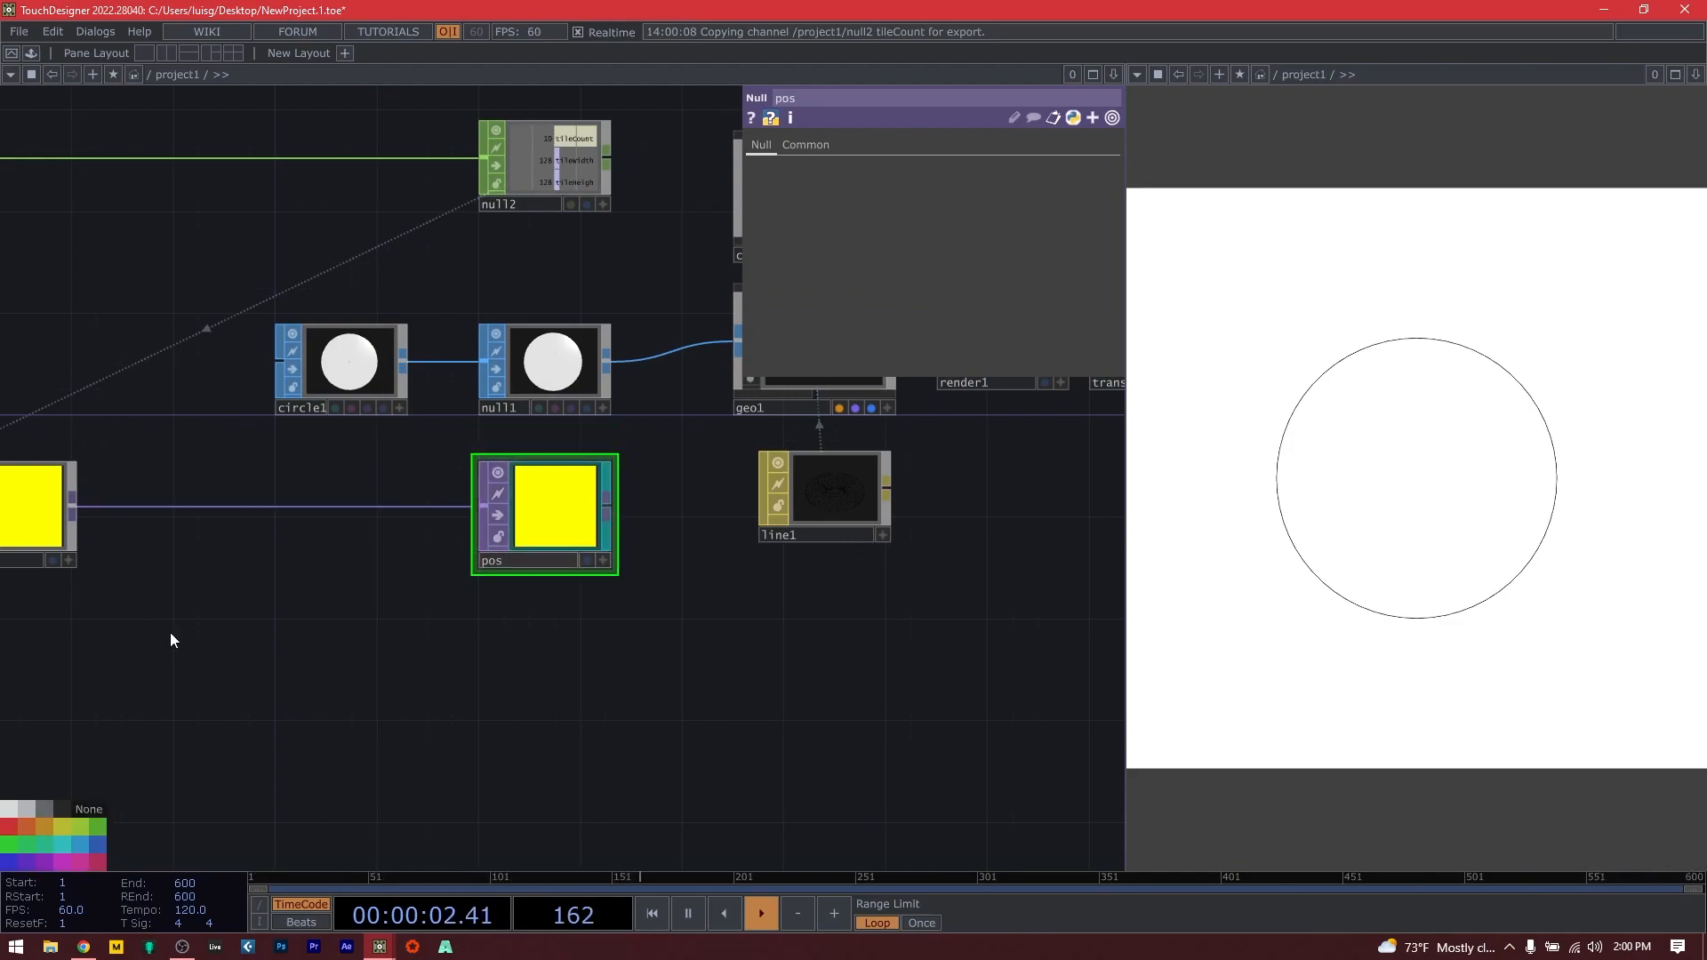
# Enable instancing on geo1 with pos as the Translate OP, r for Translate X and g for Translate Y.
pyautogui.scroll(-3, 171, 633)
pyautogui.scroll(3, 507, 467)
pyautogui.click(504, 489)
pyautogui.moveTo(365, 631); pyautogui.dragTo(432, 600)
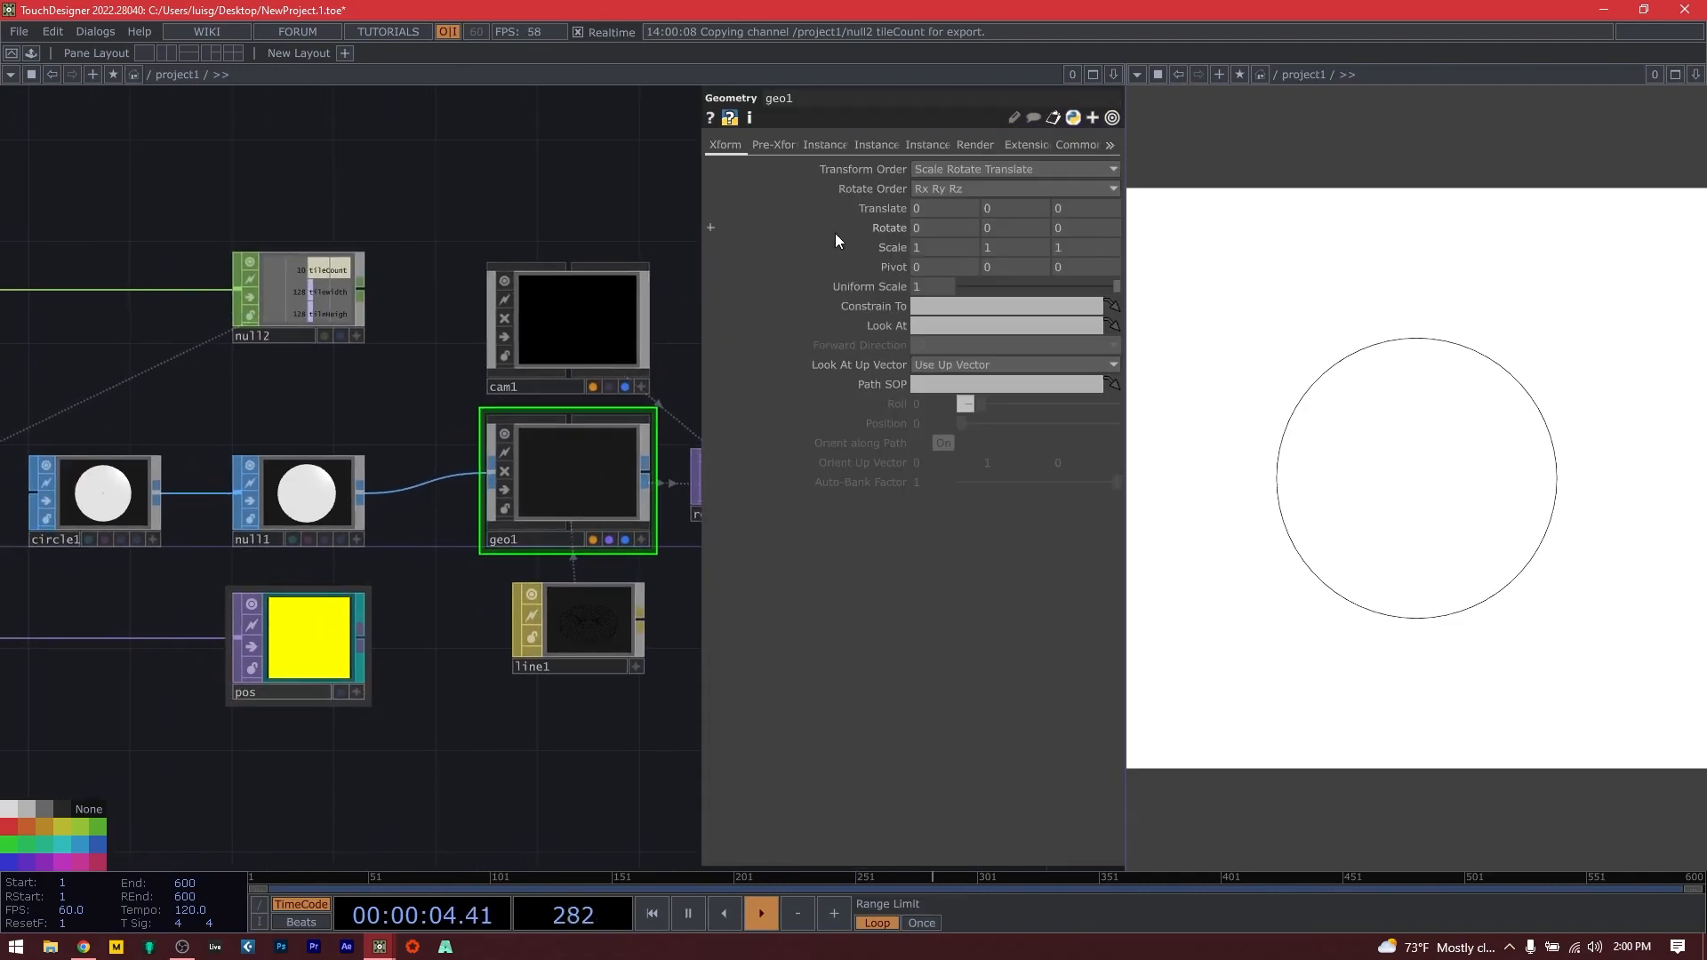
pyautogui.click(826, 146)
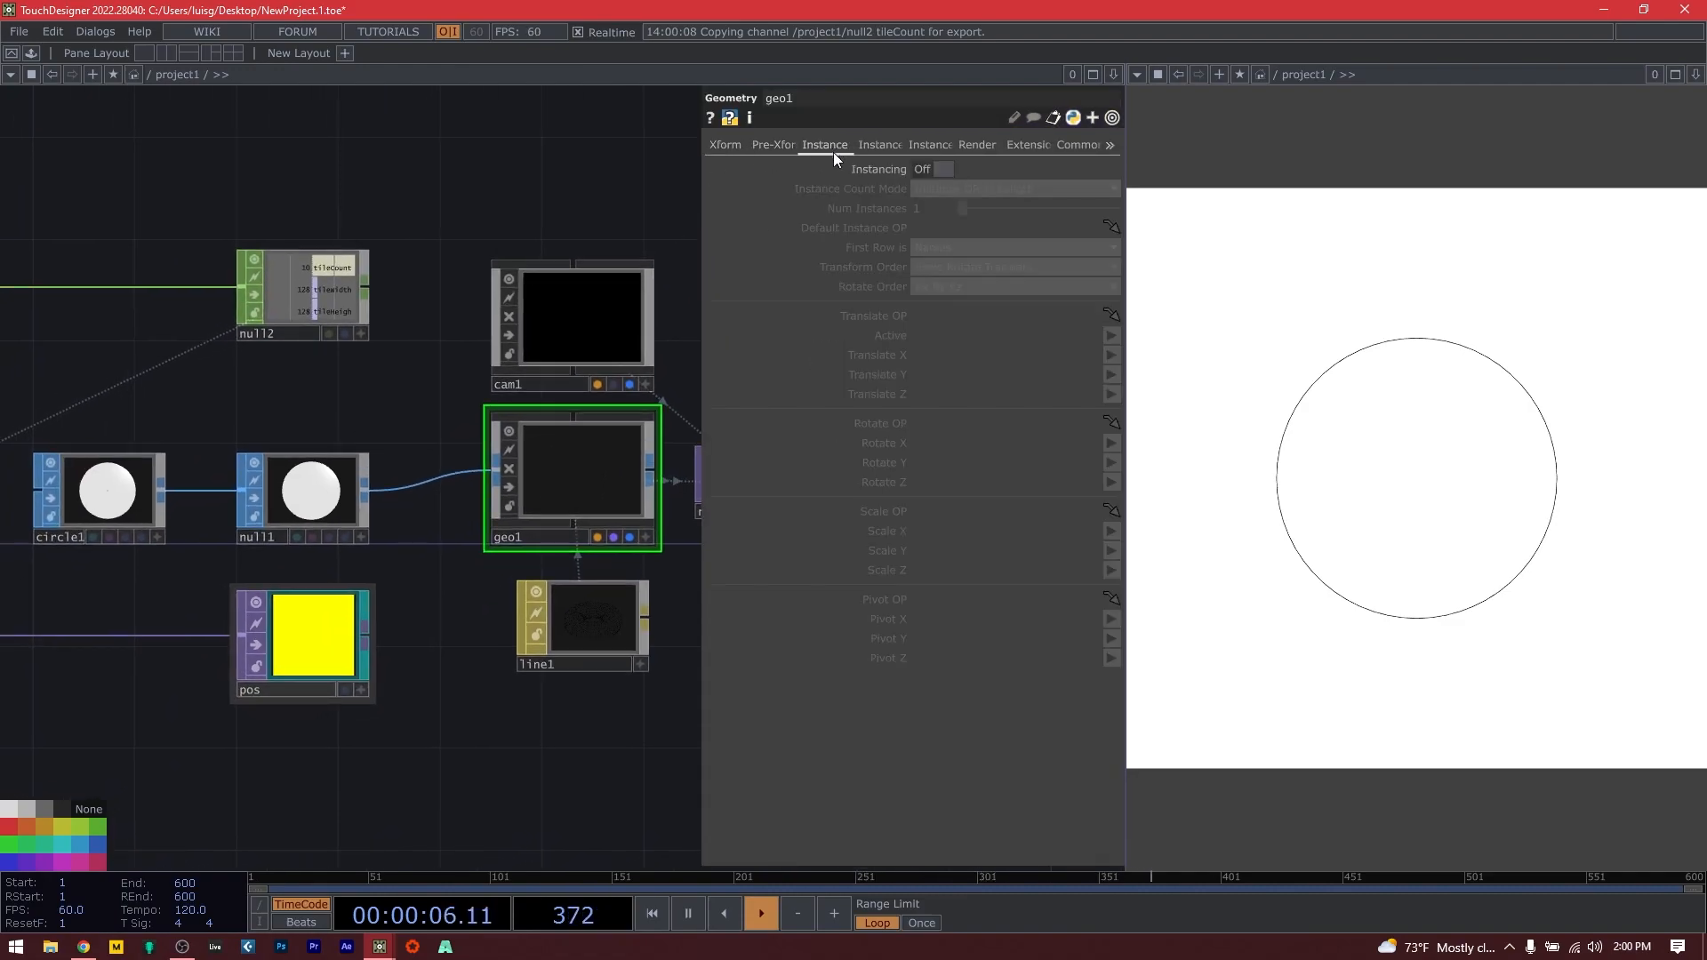
pyautogui.click(926, 169)
pyautogui.moveTo(334, 629); pyautogui.dragTo(970, 317)
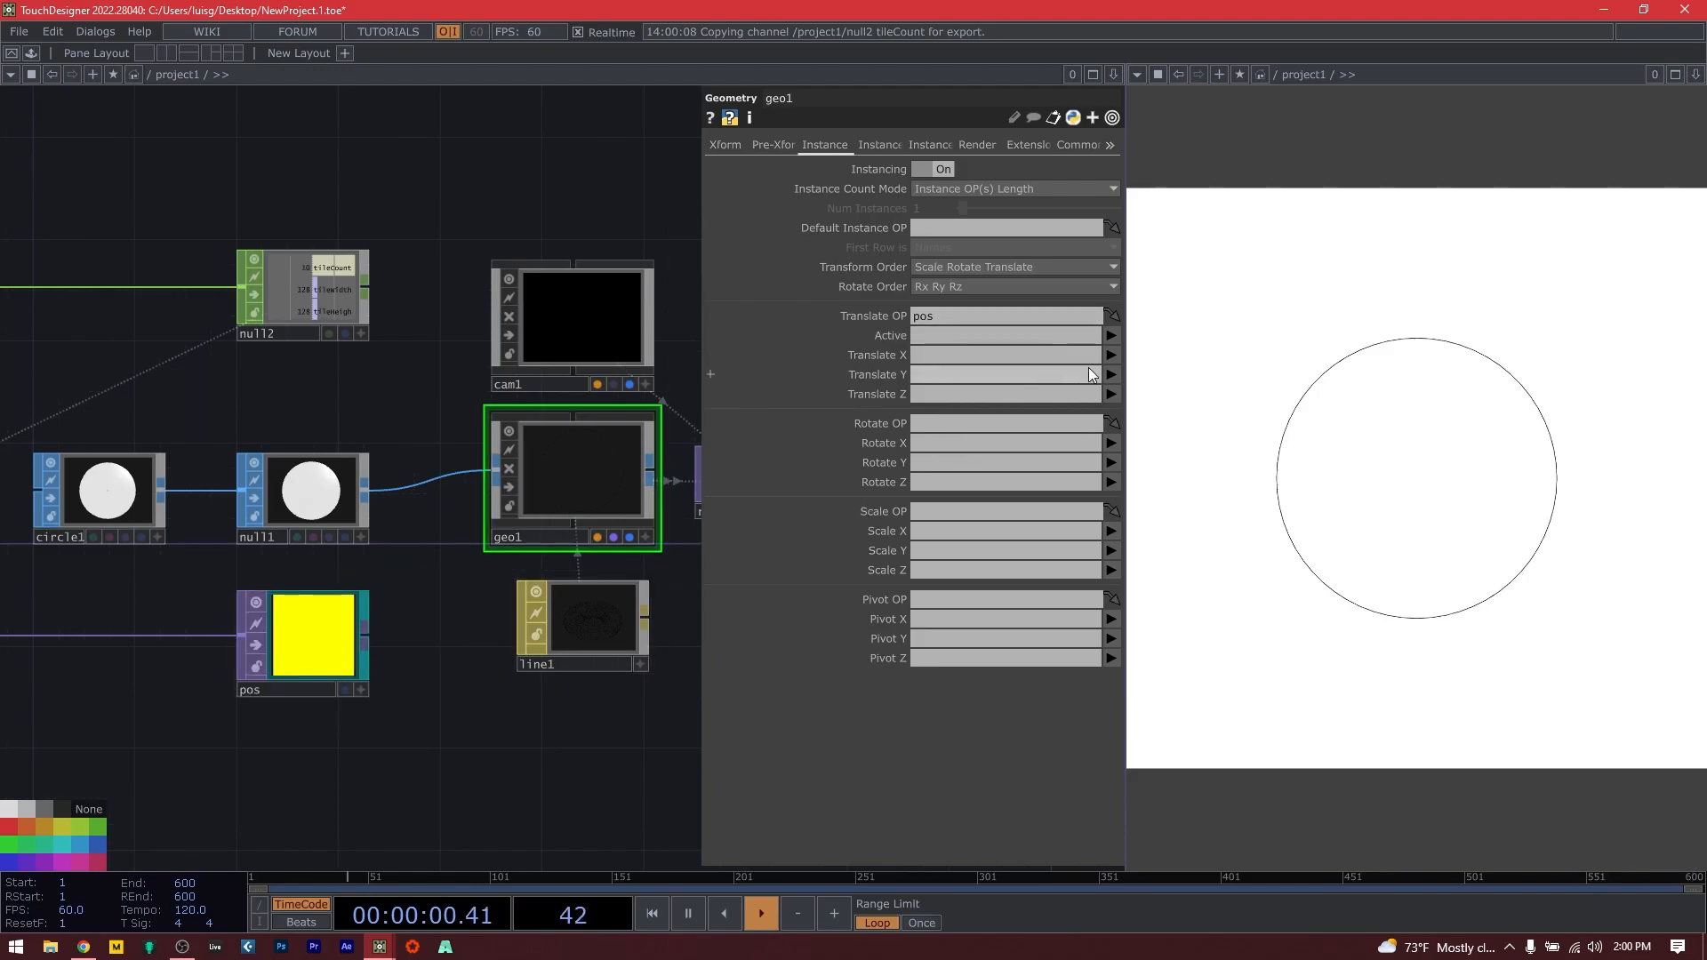
pyautogui.click(1111, 354)
pyautogui.click(1117, 371)
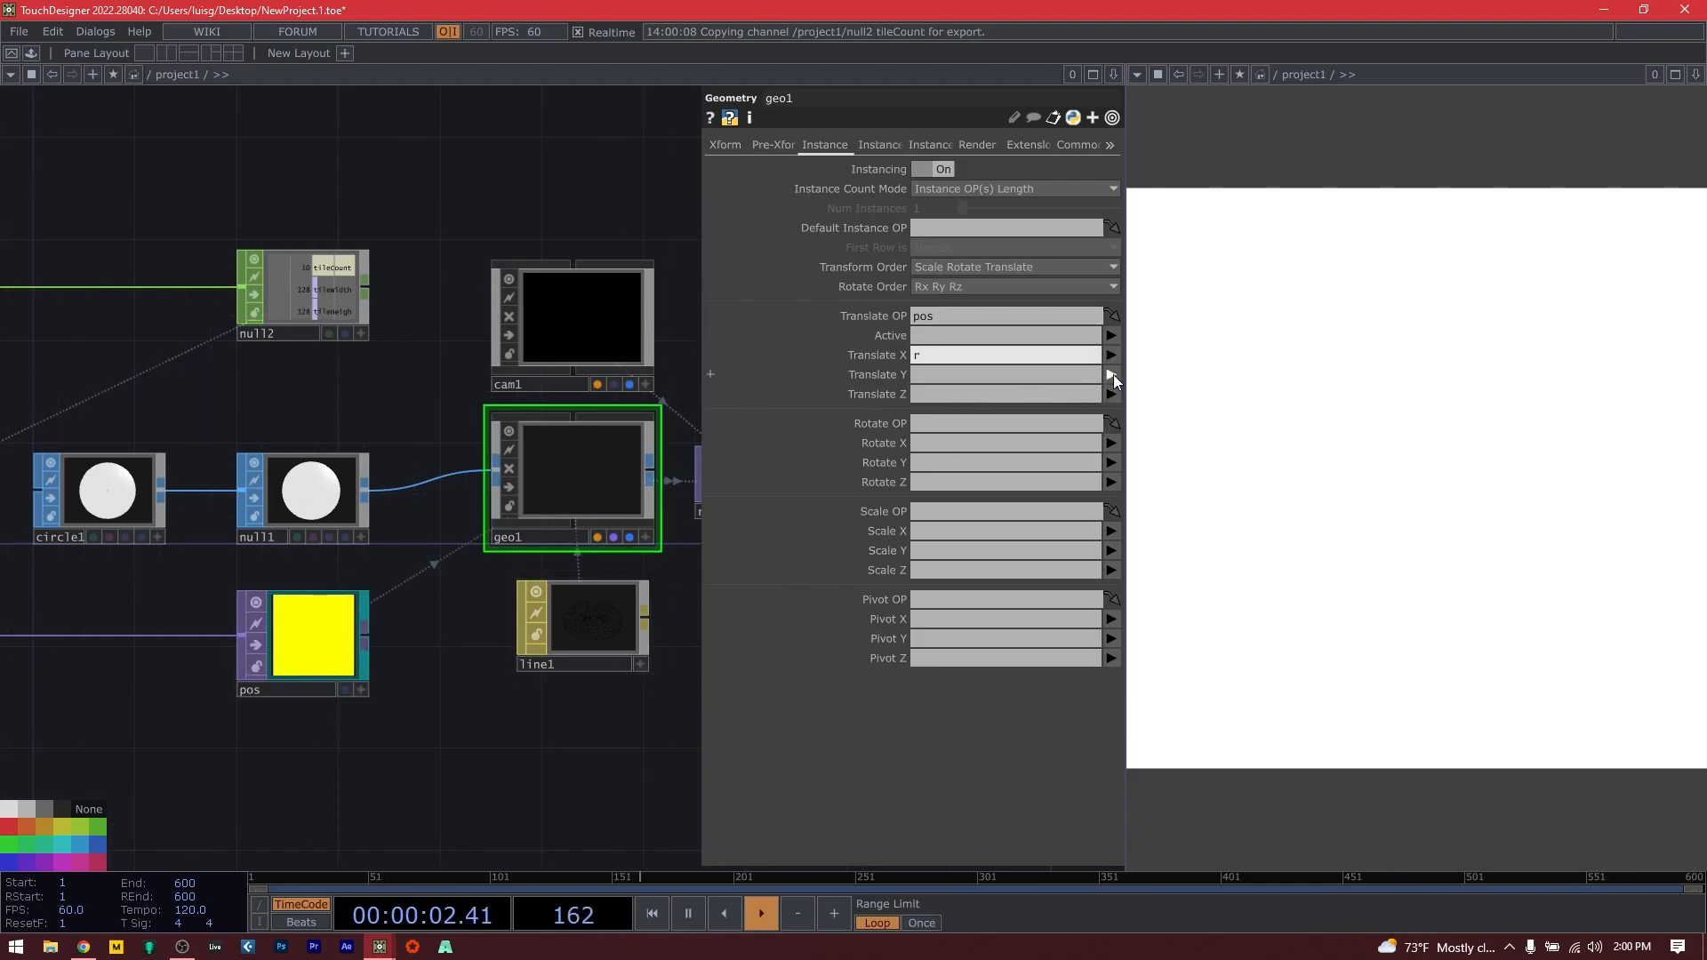
pyautogui.click(1113, 376)
pyautogui.click(1115, 406)
# Set cam1's projection to Orthographic and its Ortho Origin to Bottom-Left.
pyautogui.scroll(-3, 358, 541)
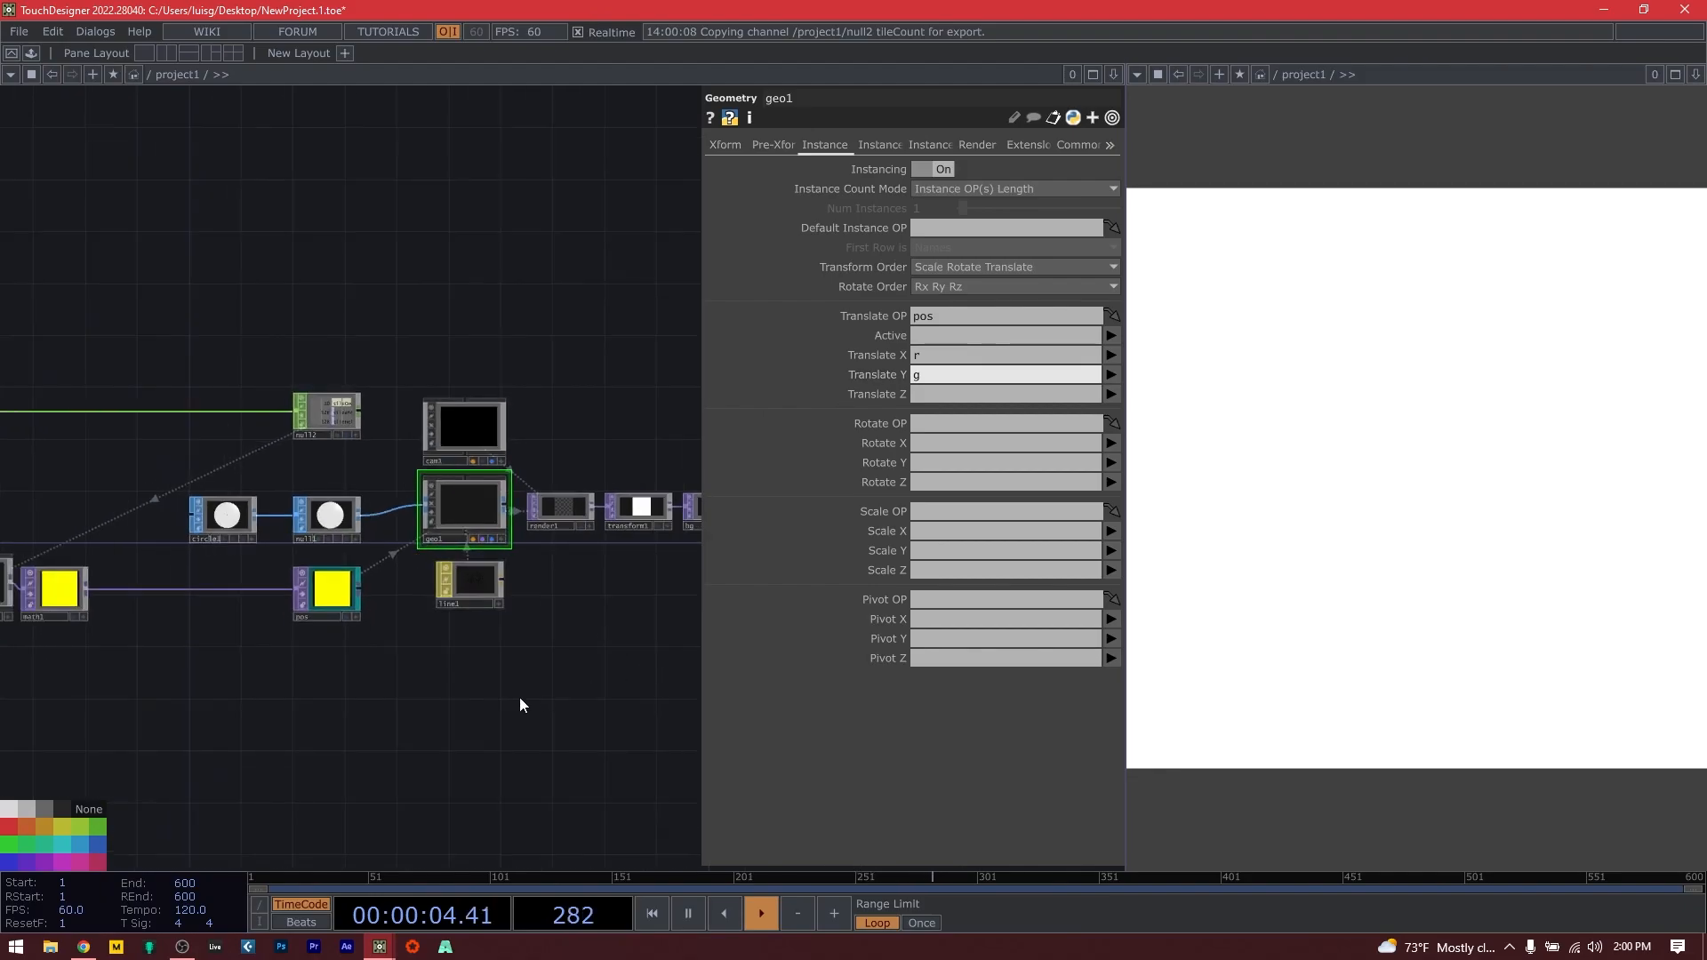
pyautogui.scroll(2, 463, 688)
pyautogui.moveTo(399, 683); pyautogui.dragTo(560, 713)
pyautogui.moveTo(406, 735); pyautogui.dragTo(197, 724)
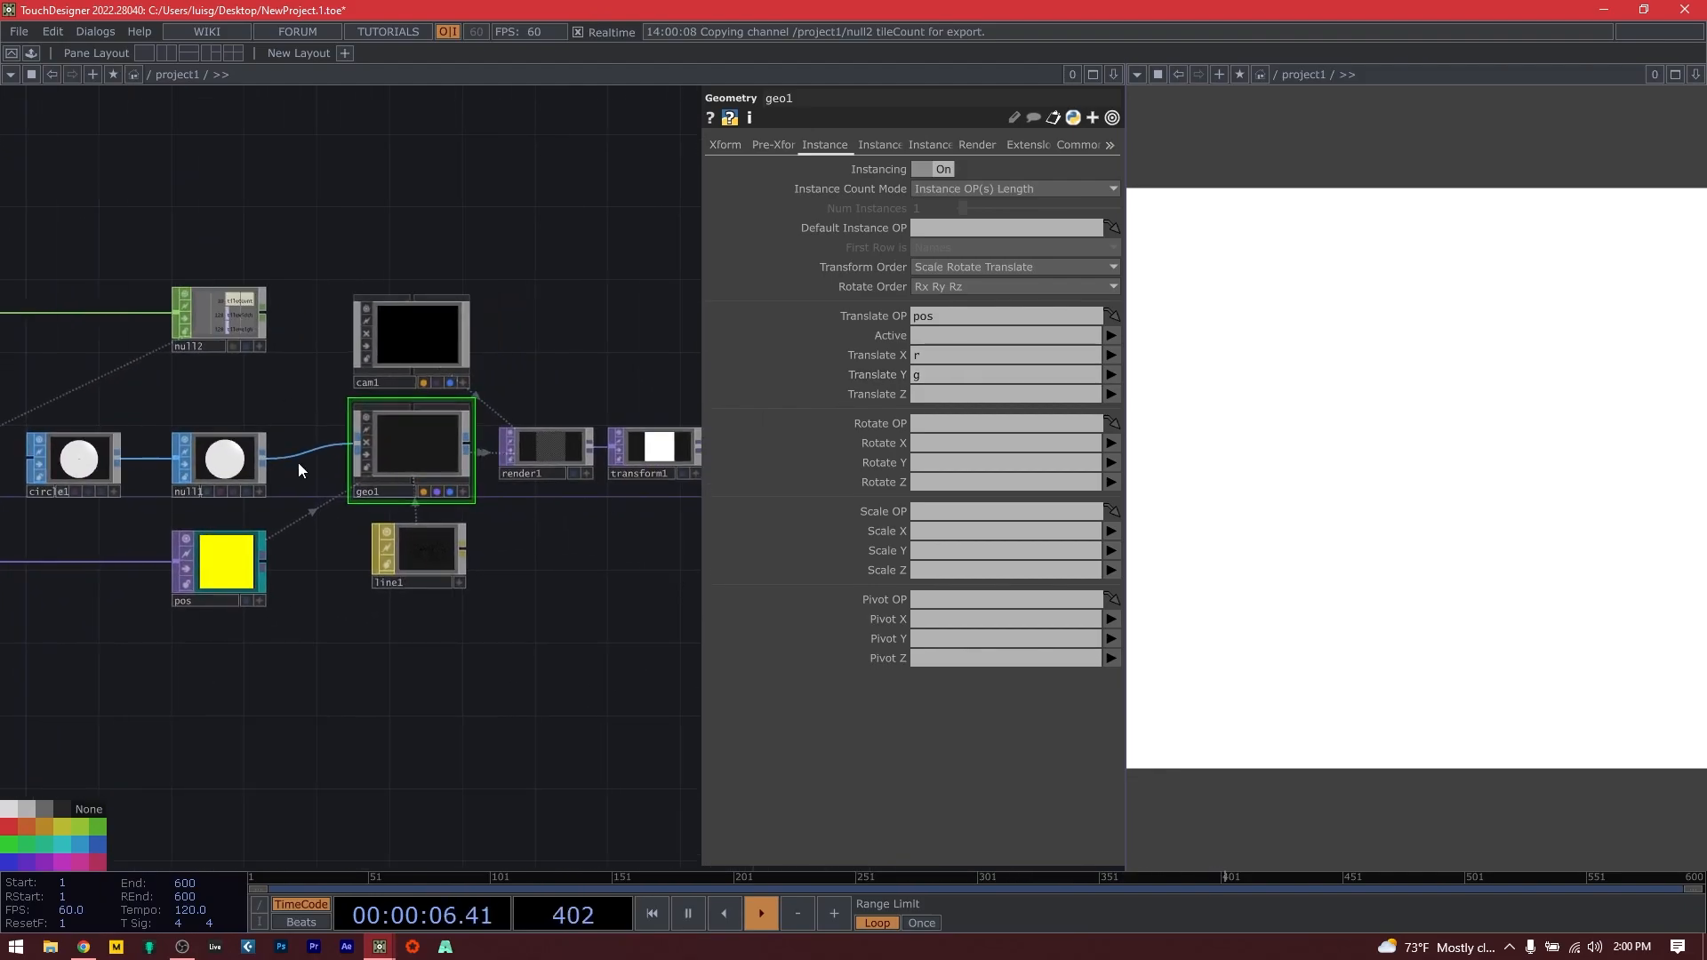
pyautogui.click(424, 338)
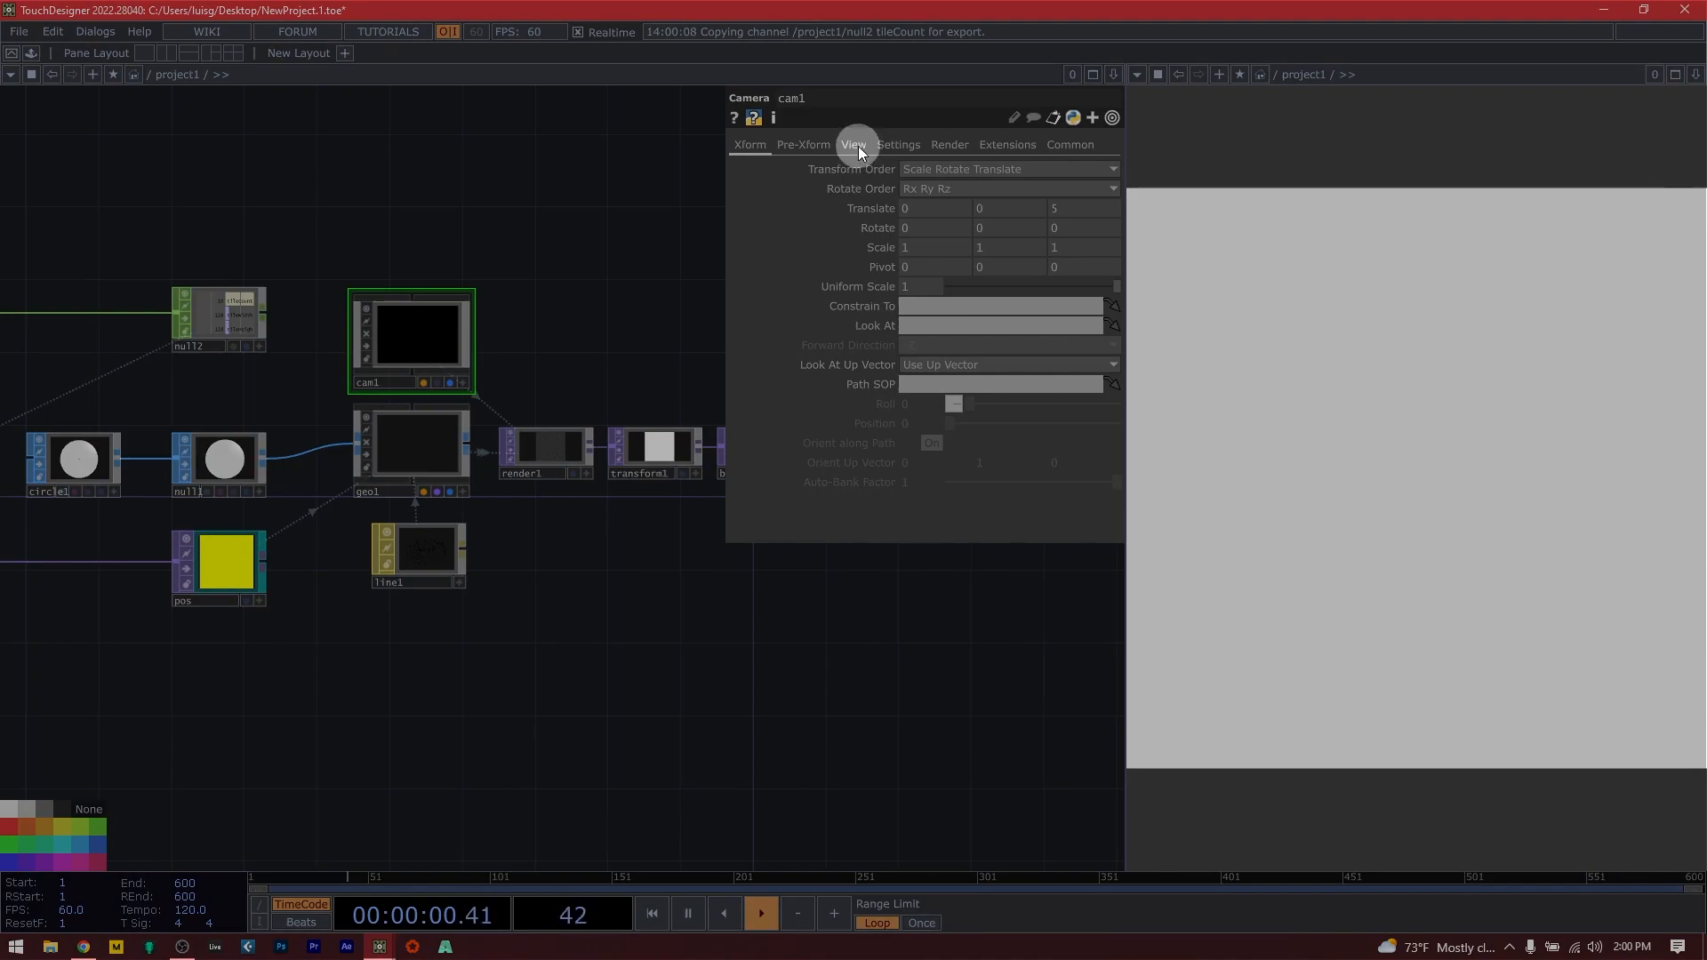
pyautogui.click(855, 145)
pyautogui.click(927, 169)
pyautogui.click(944, 206)
pyautogui.click(942, 208)
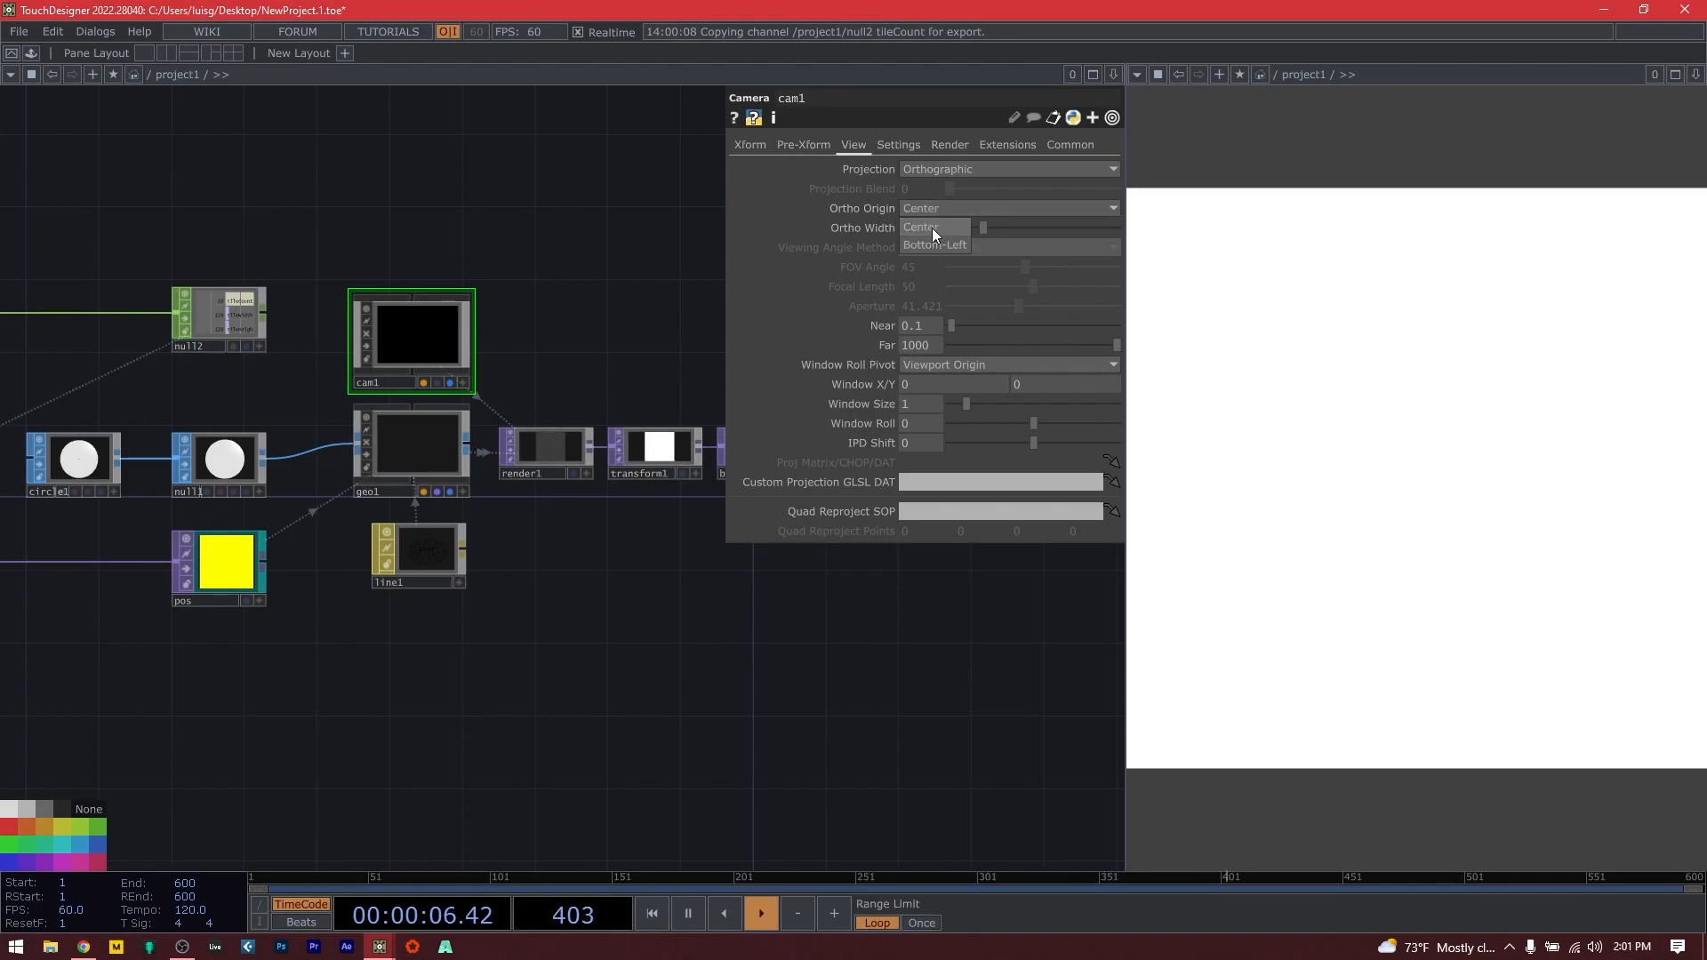
pyautogui.click(869, 223)
pyautogui.click(928, 209)
# Set cam1's Ortho Width to the expression parent().width.
pyautogui.write('parent')
pyautogui.write('().widt')
pyautogui.write('h')
pyautogui.press('Return')
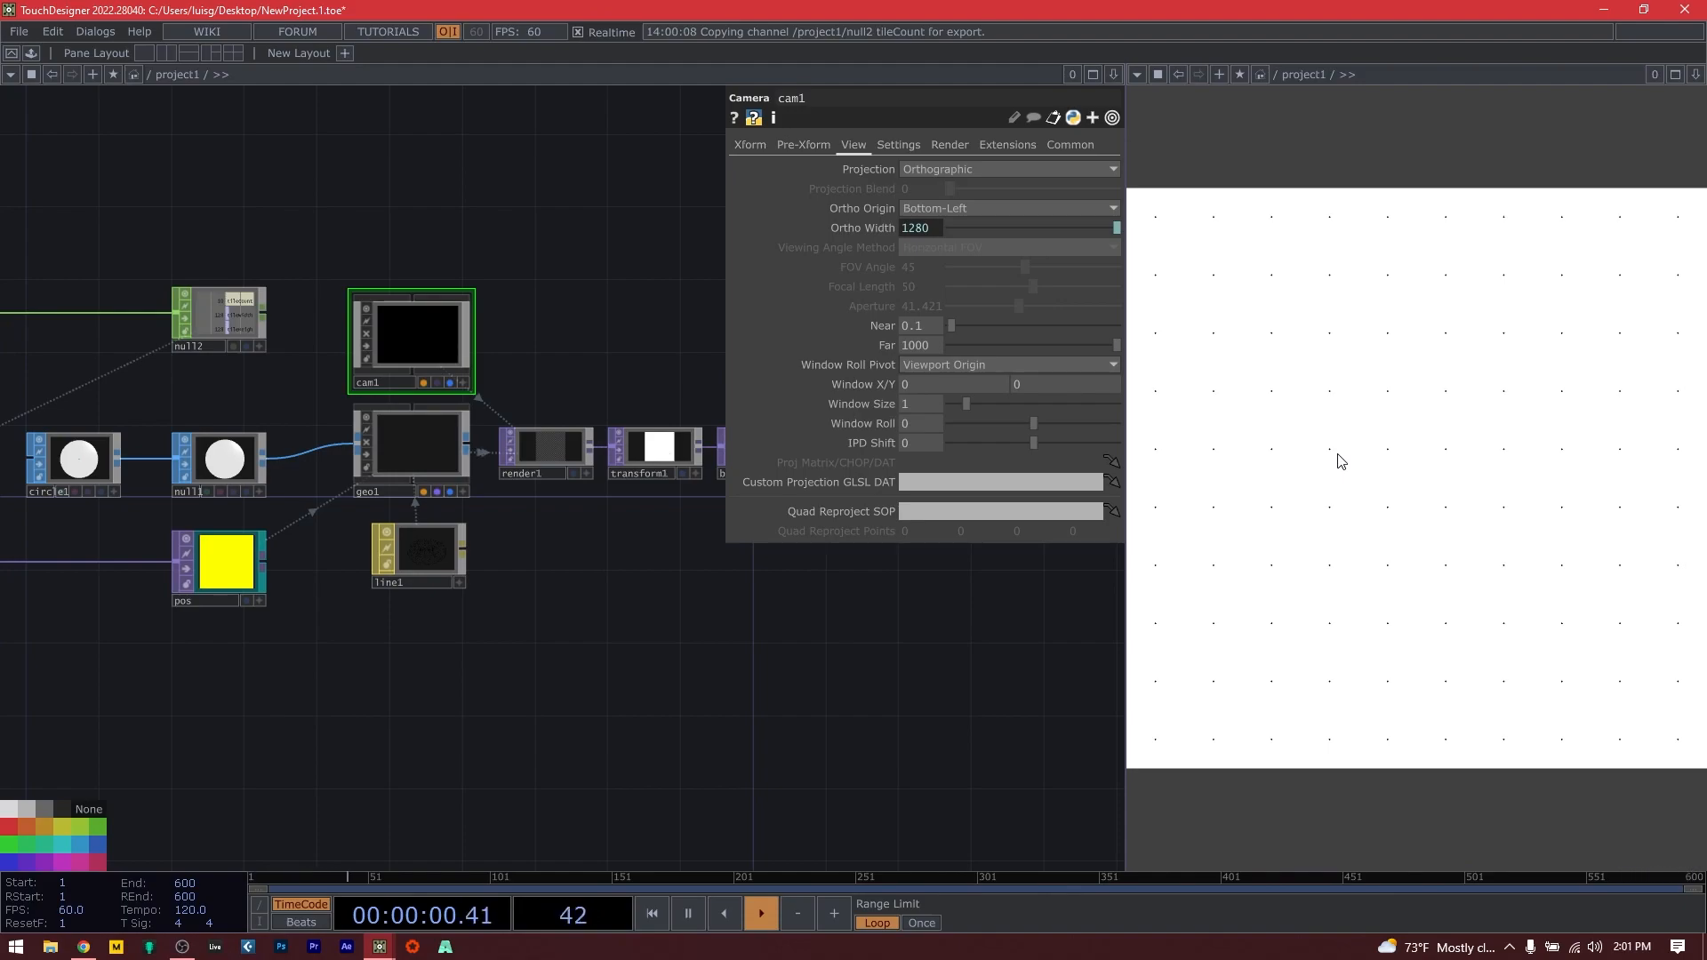
# Reference null2's tileWidth and tileHeigh channels in circle1's X and Y radius.
pyautogui.moveTo(740, 726); pyautogui.dragTo(944, 734)
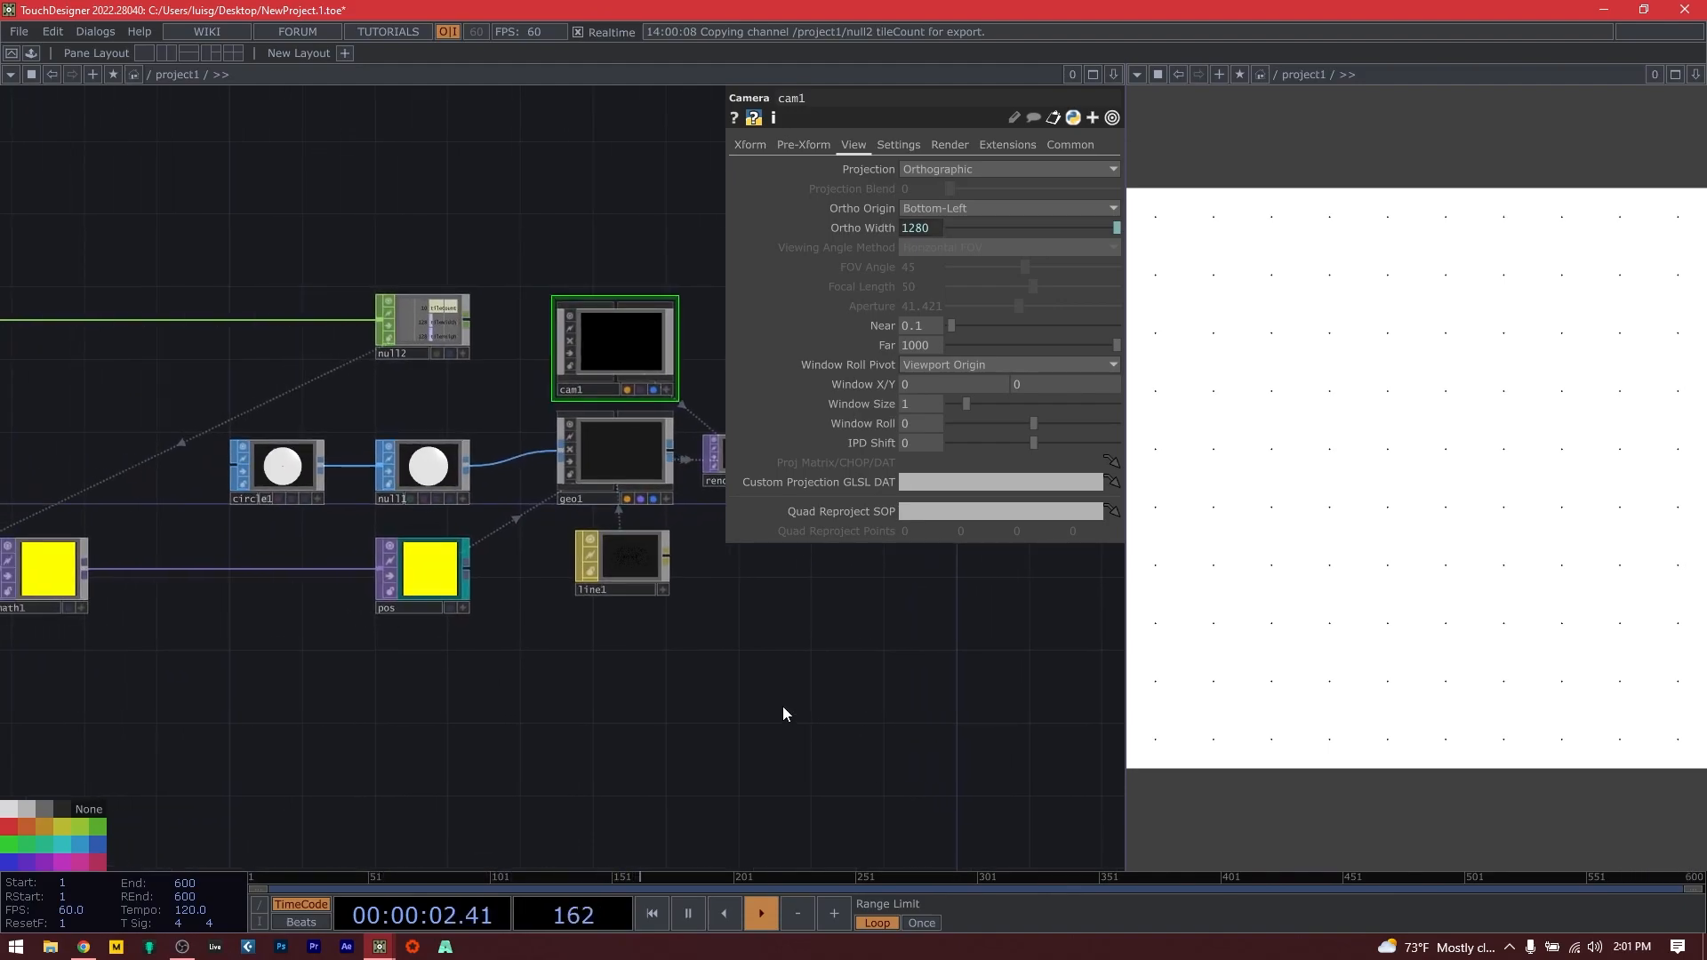
pyautogui.click(276, 483)
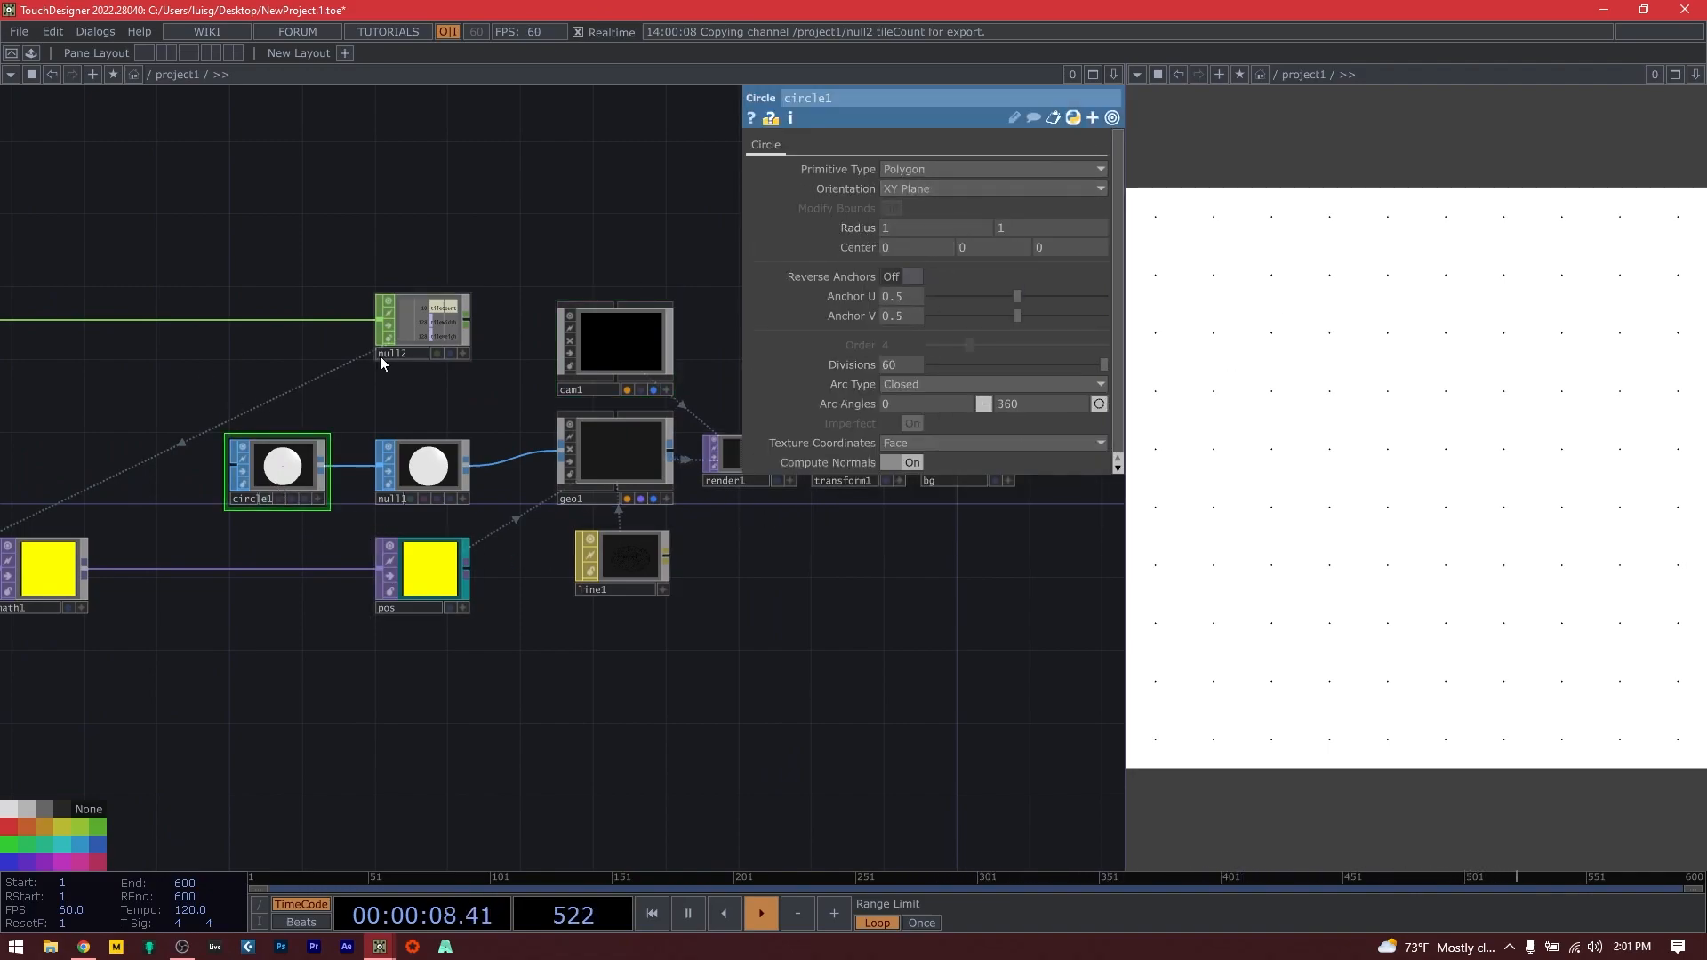
pyautogui.scroll(3, 293, 505)
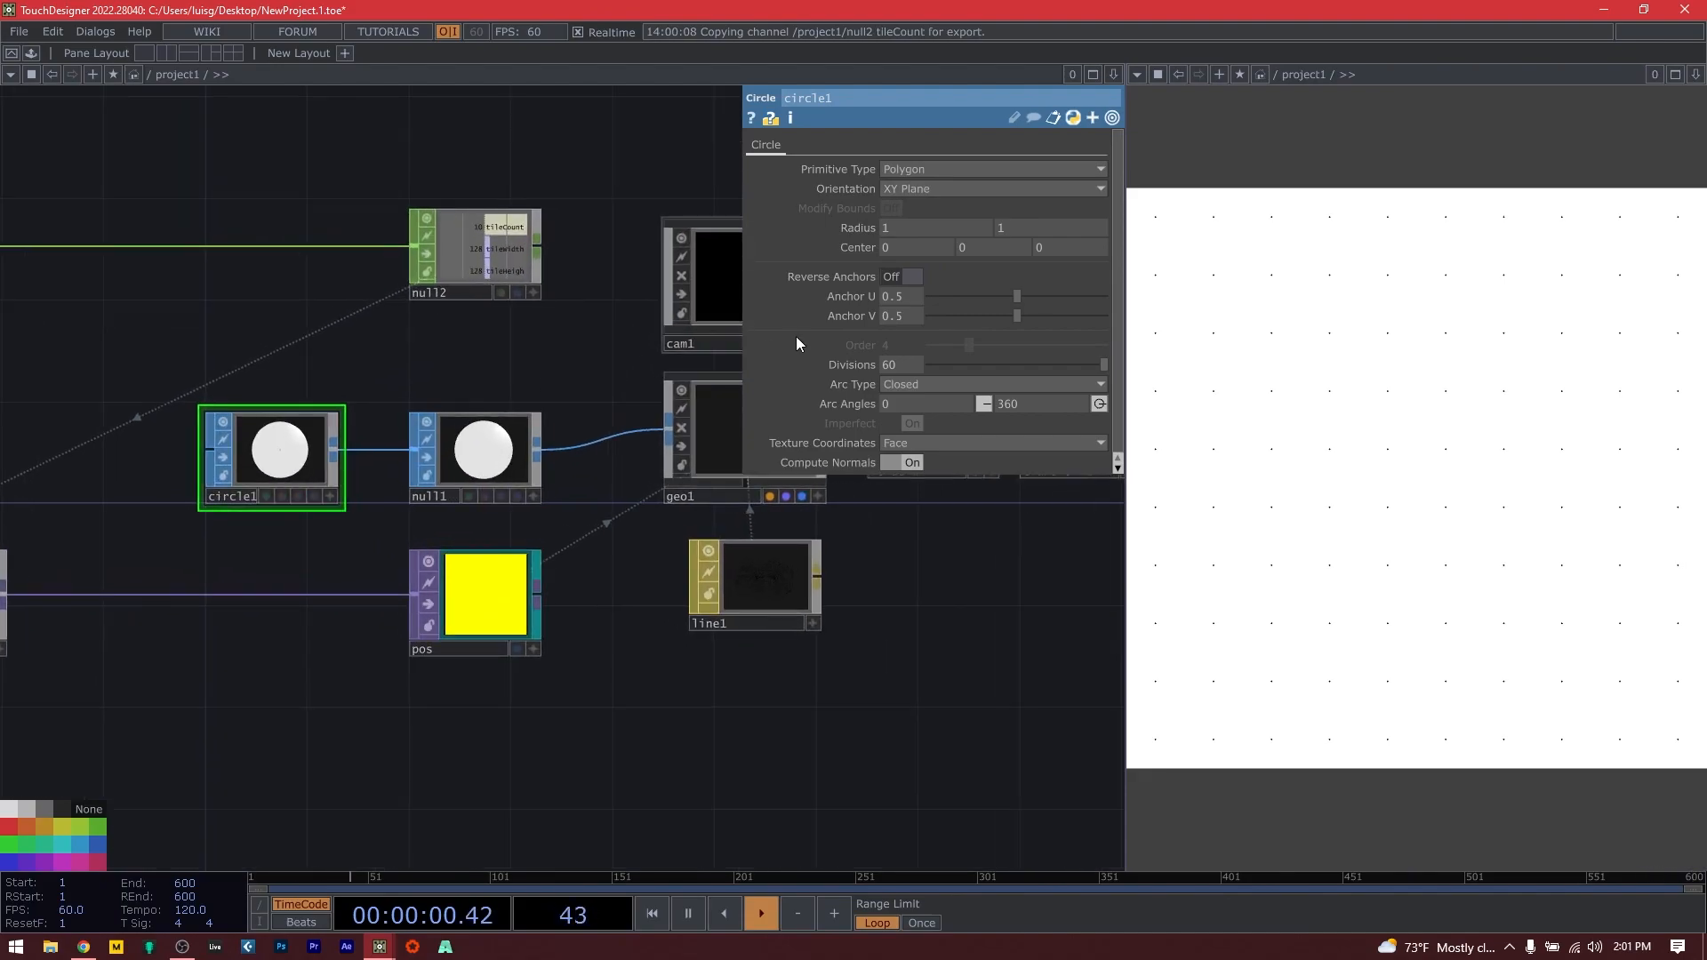
pyautogui.moveTo(574, 324); pyautogui.dragTo(731, 470)
pyautogui.scroll(5, 644, 438)
pyautogui.moveTo(561, 486); pyautogui.dragTo(631, 489)
pyautogui.scroll(-3, 632, 489)
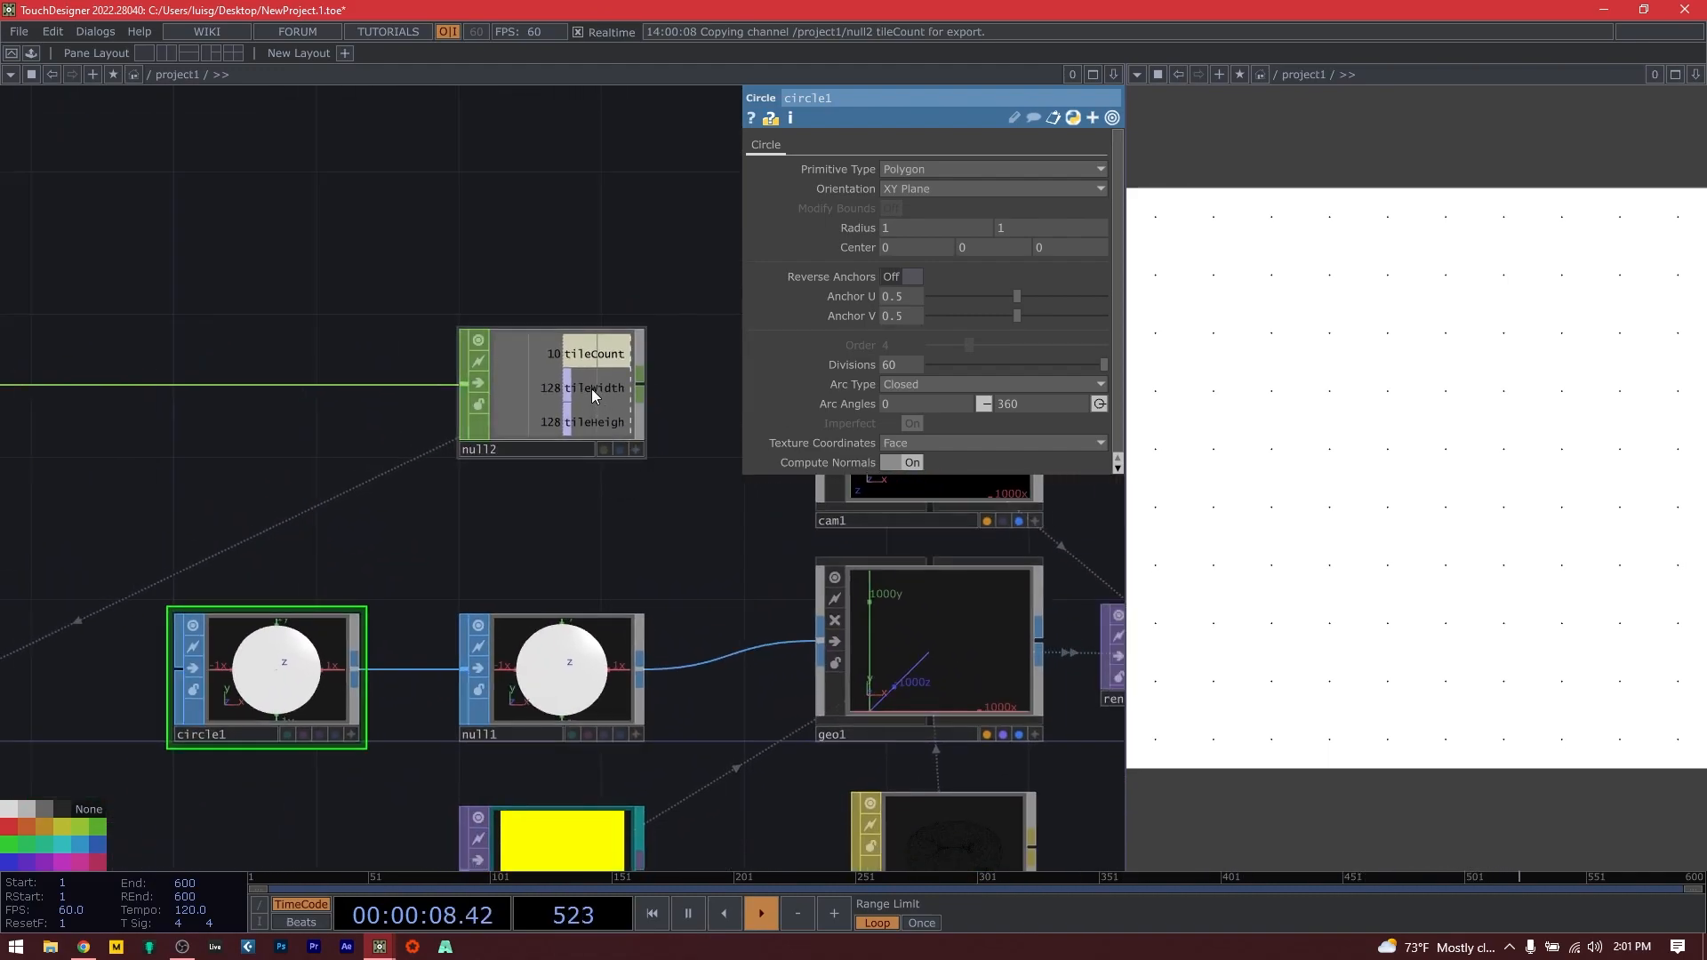
pyautogui.click(638, 451)
pyautogui.moveTo(598, 416); pyautogui.dragTo(248, 658)
pyautogui.moveTo(587, 388); pyautogui.dragTo(941, 227)
pyautogui.click(941, 224)
pyautogui.moveTo(592, 424); pyautogui.dragTo(1049, 225)
pyautogui.click(1049, 224)
pyautogui.click(824, 231)
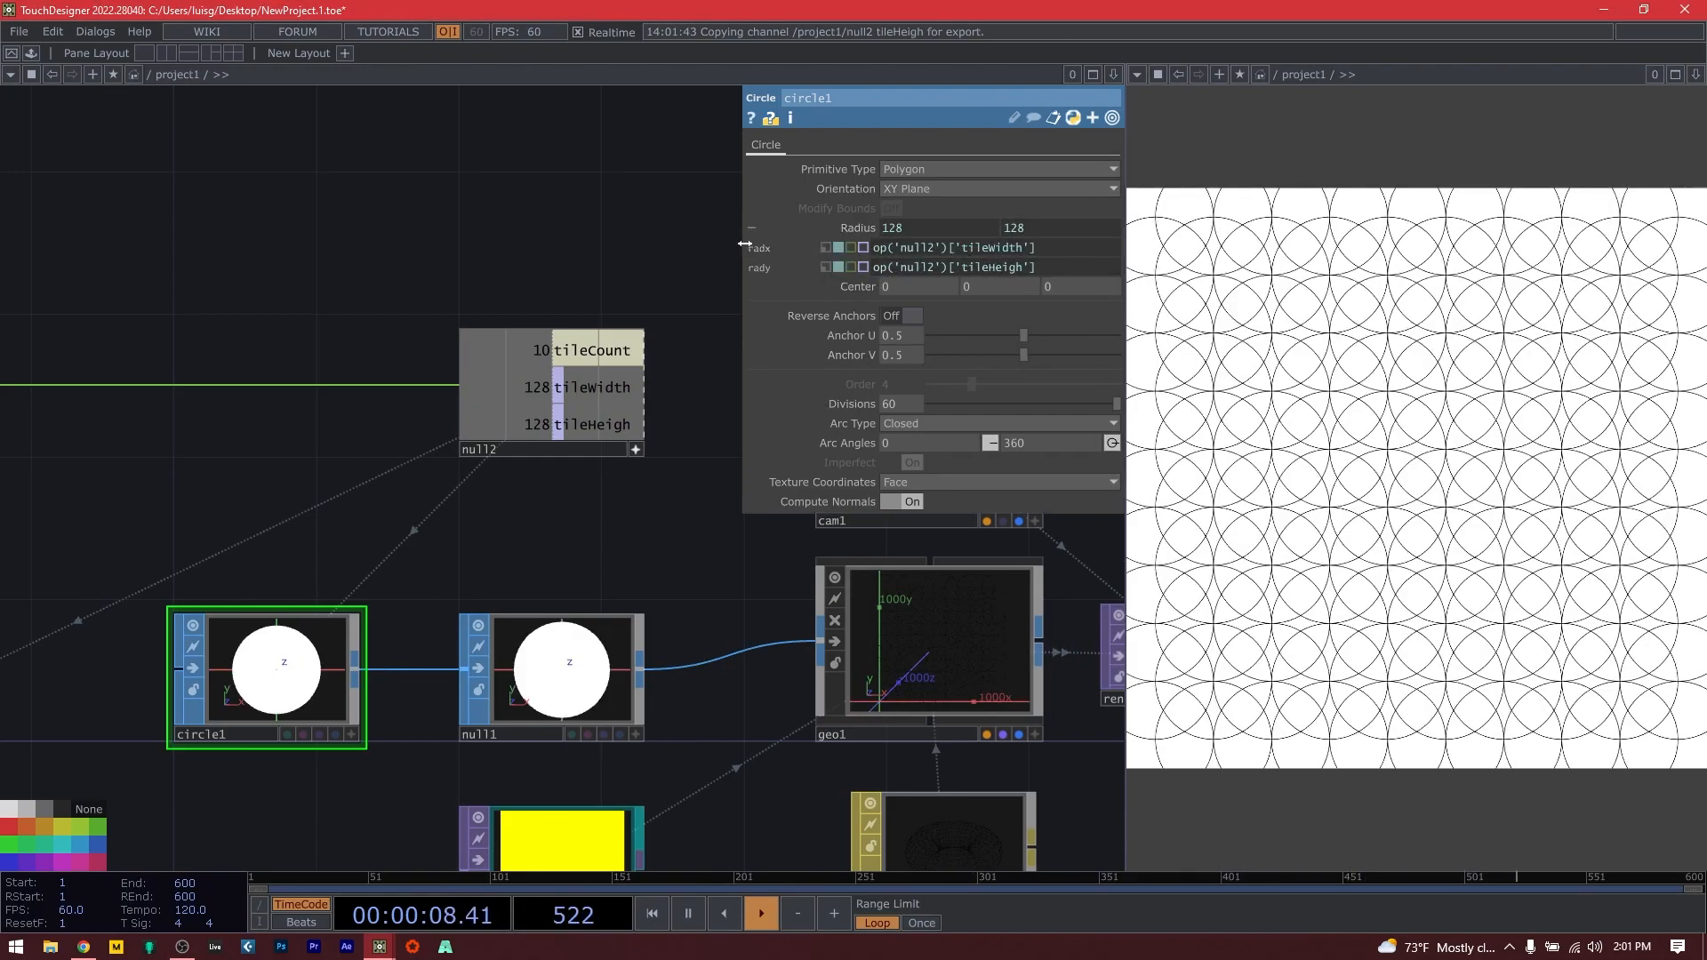
# Divide both of circle1's radius expressions by 2.
pyautogui.moveTo(745, 243); pyautogui.dragTo(664, 250)
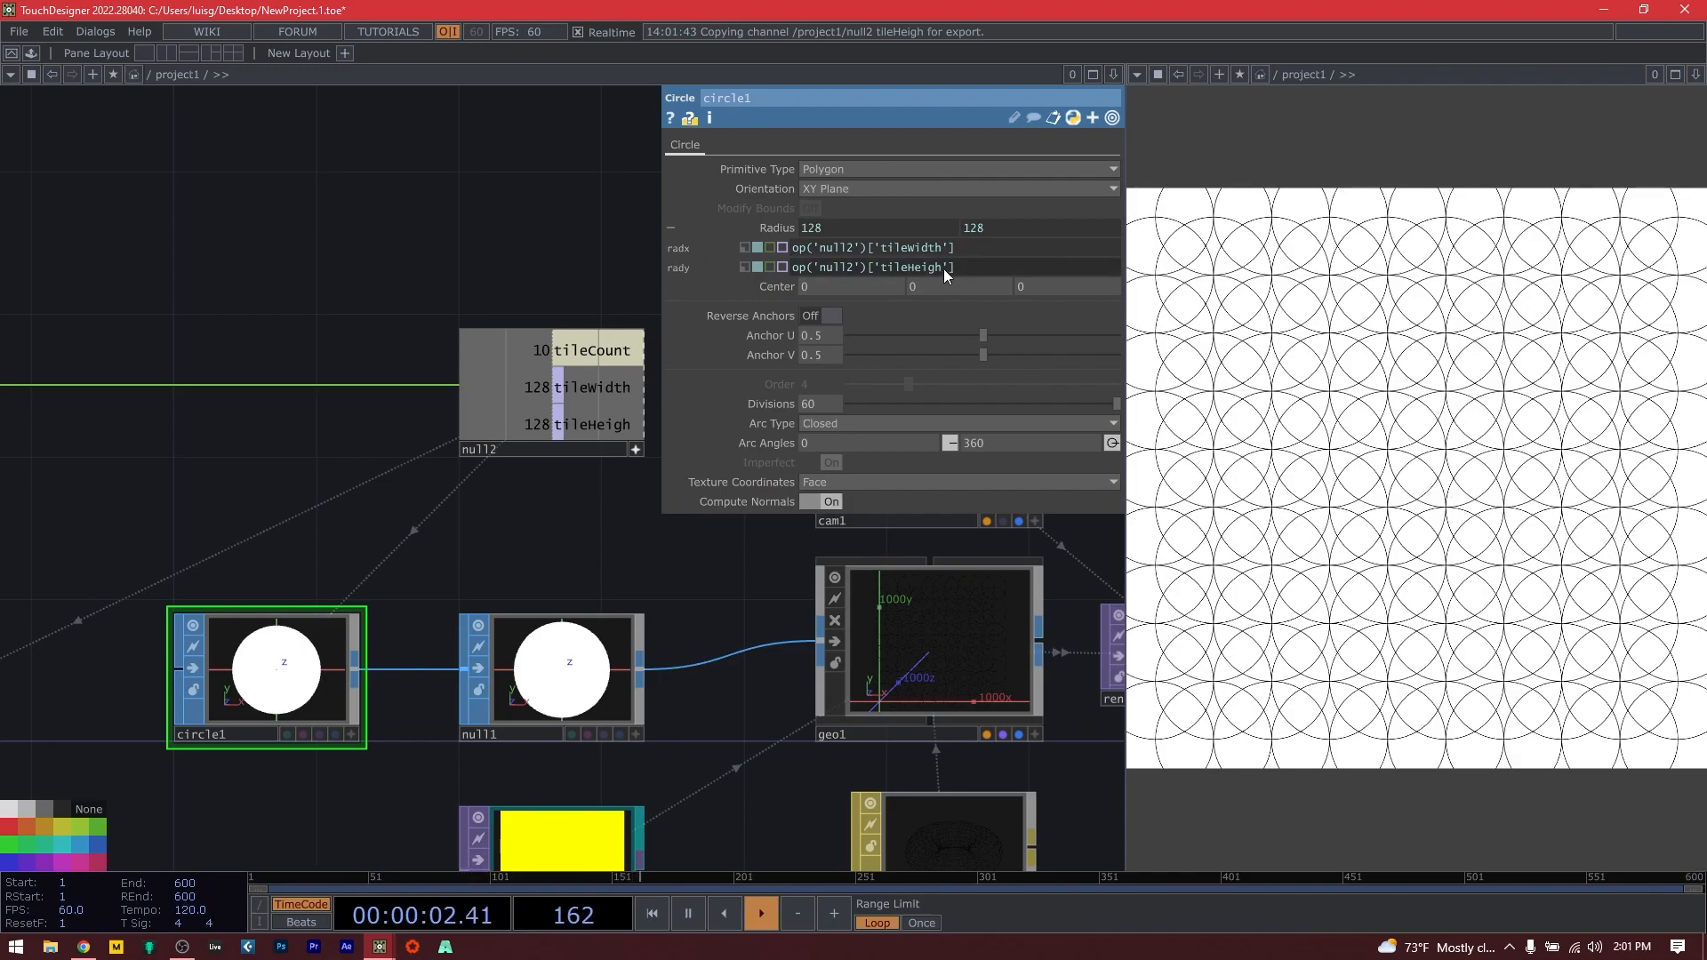
pyautogui.moveTo(958, 253)
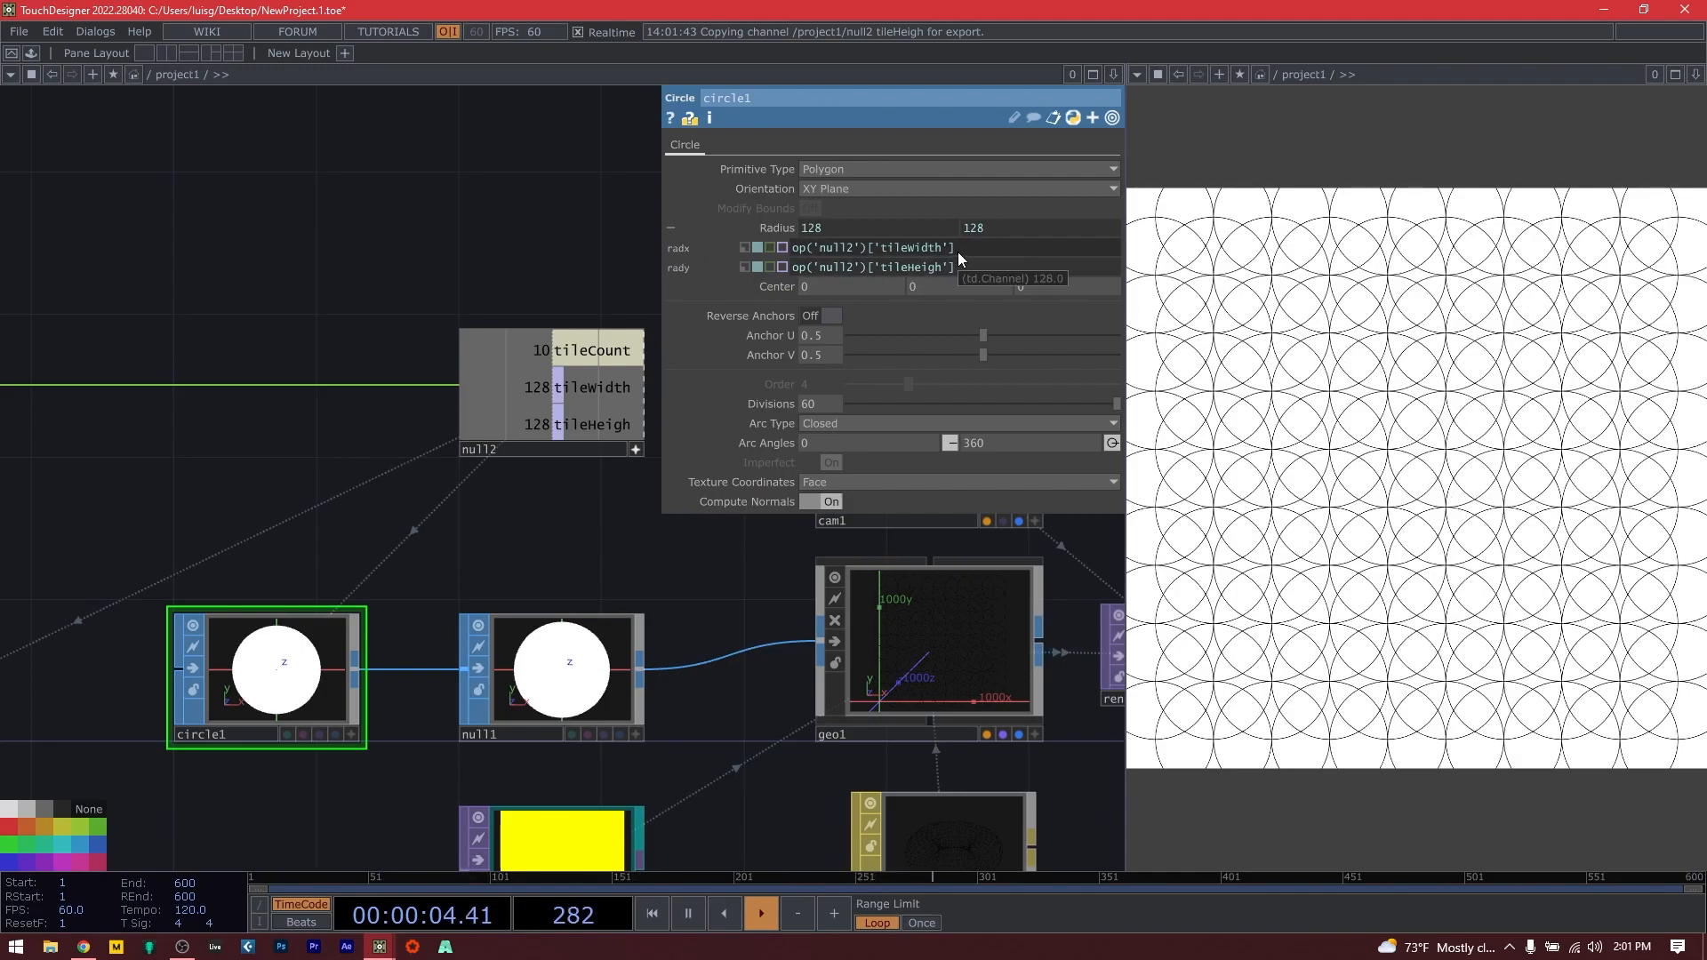
pyautogui.click(958, 252)
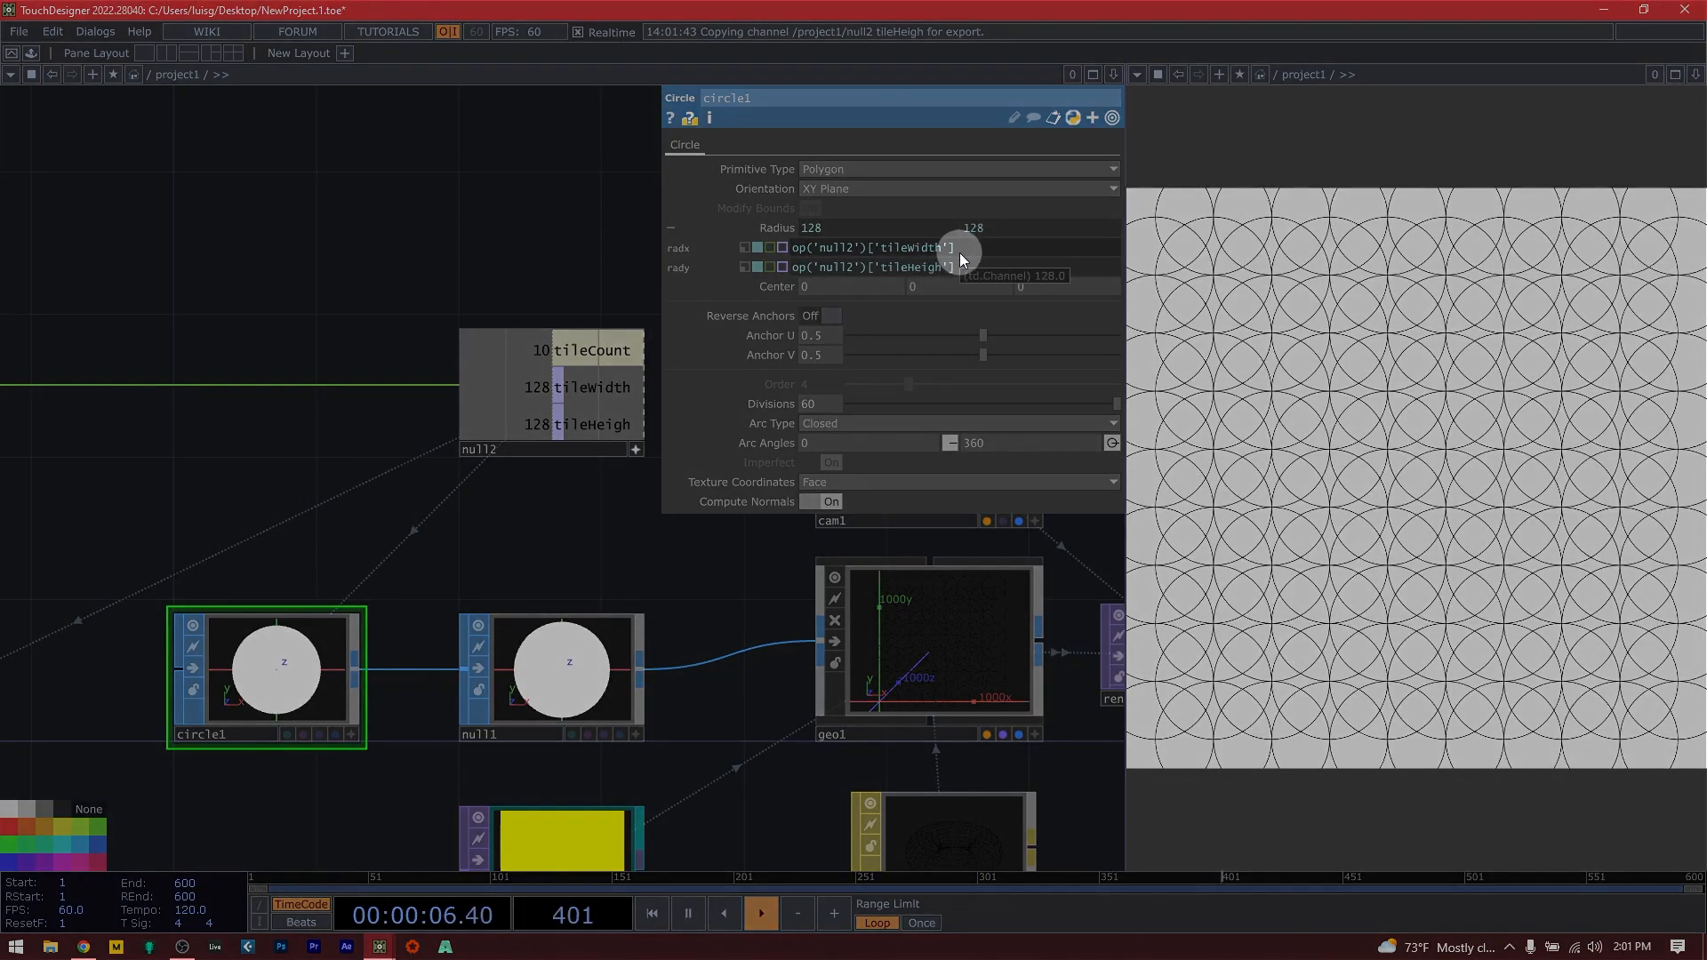
pyautogui.press('ctrl')
pyautogui.press('ctrl')
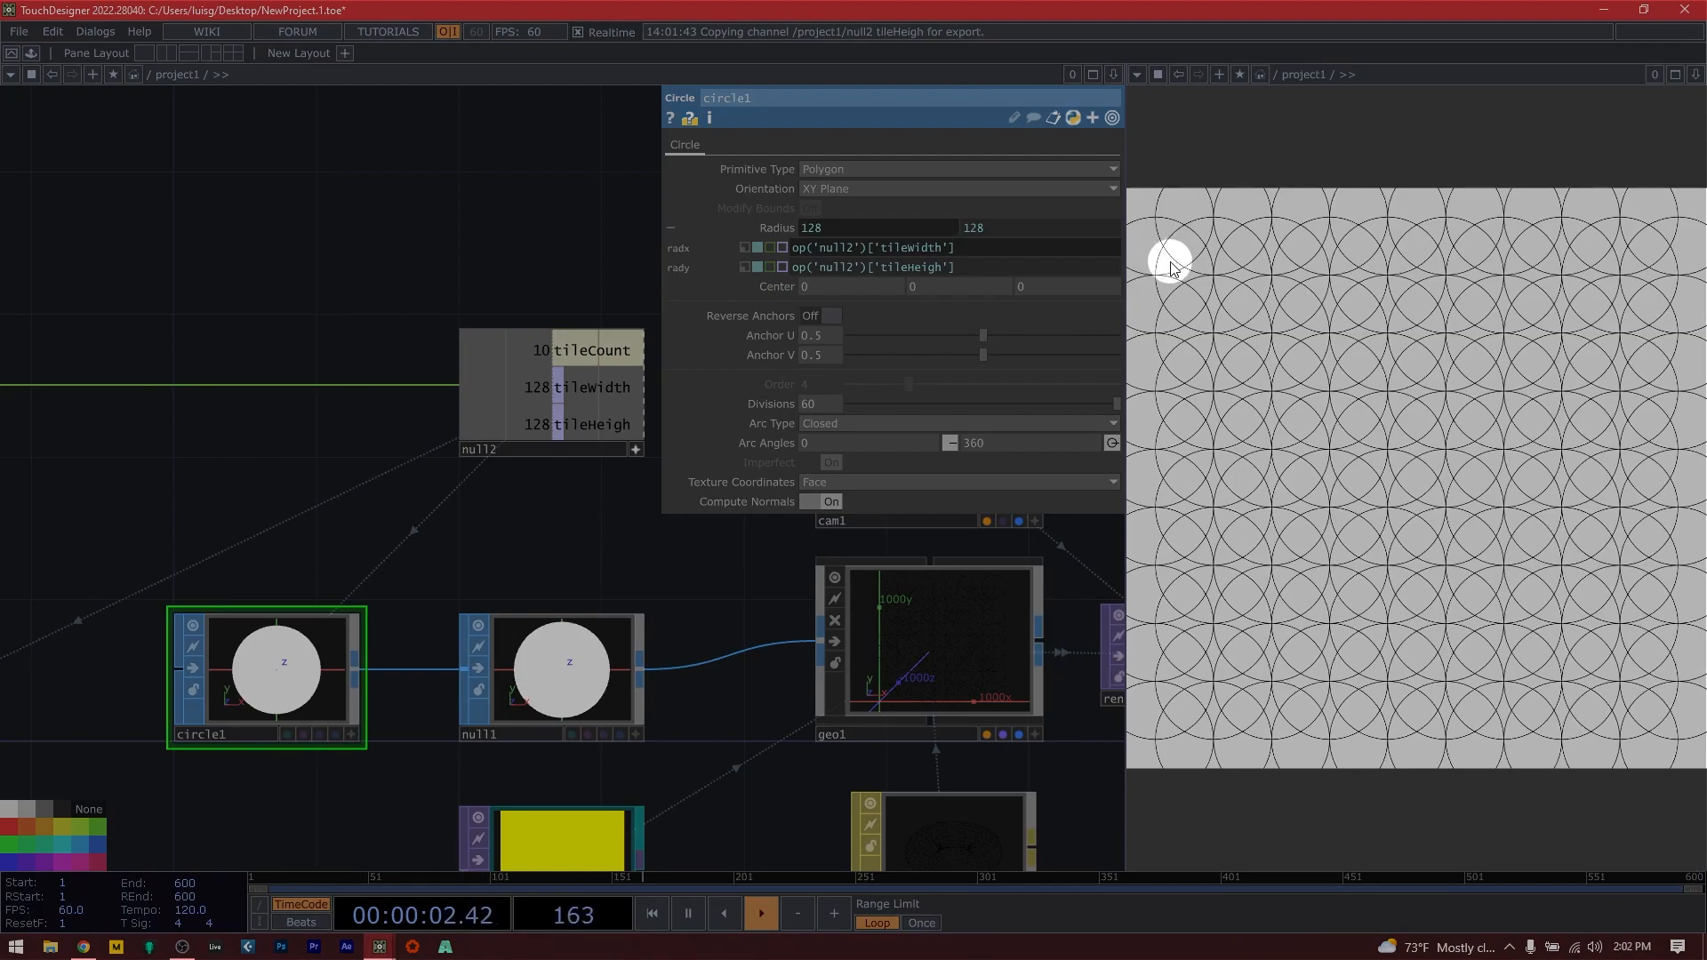
pyautogui.click(1183, 270)
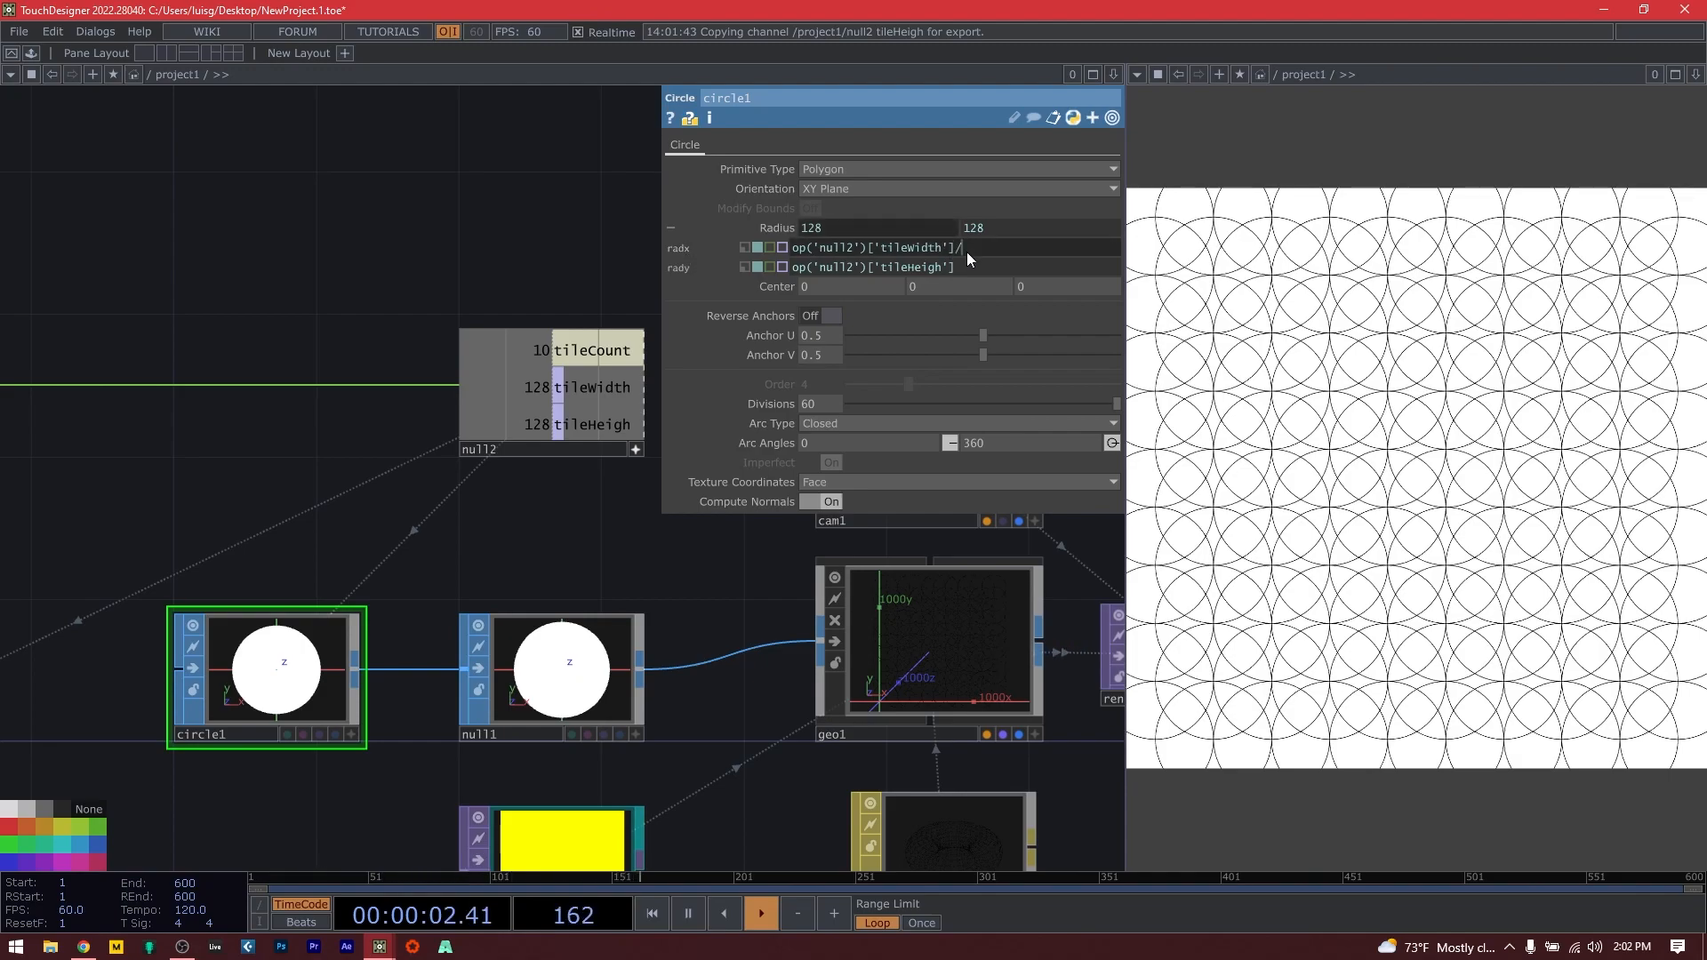
pyautogui.write('2')
pyautogui.click(990, 268)
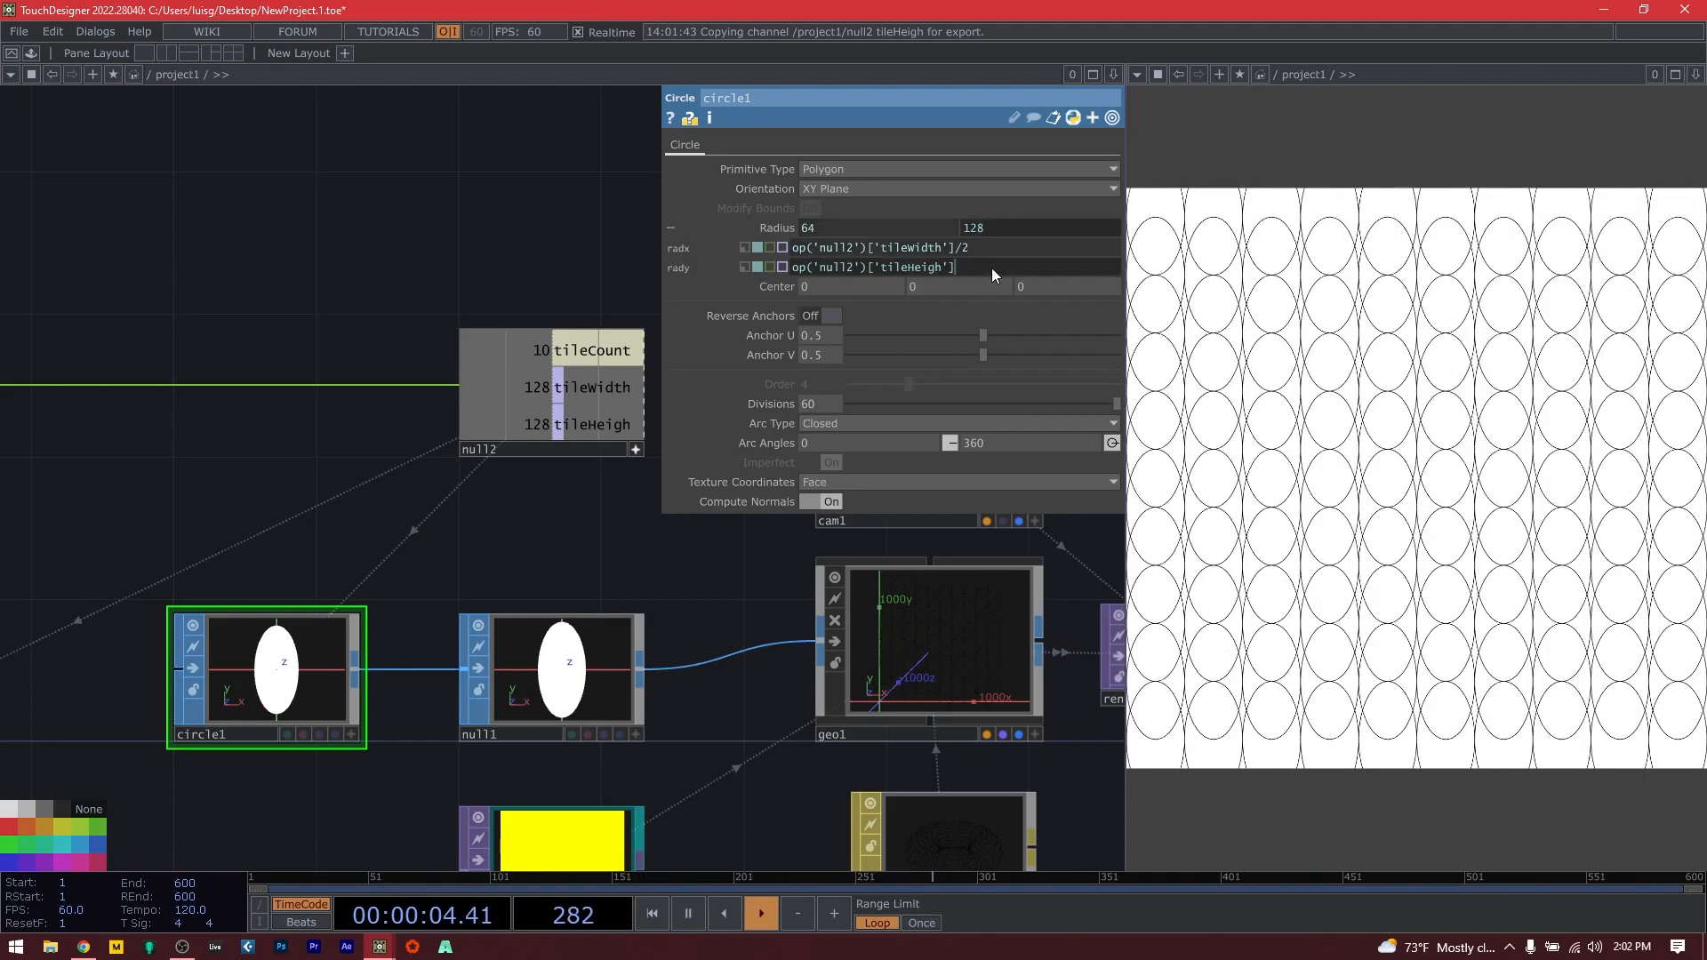
pyautogui.write('/2')
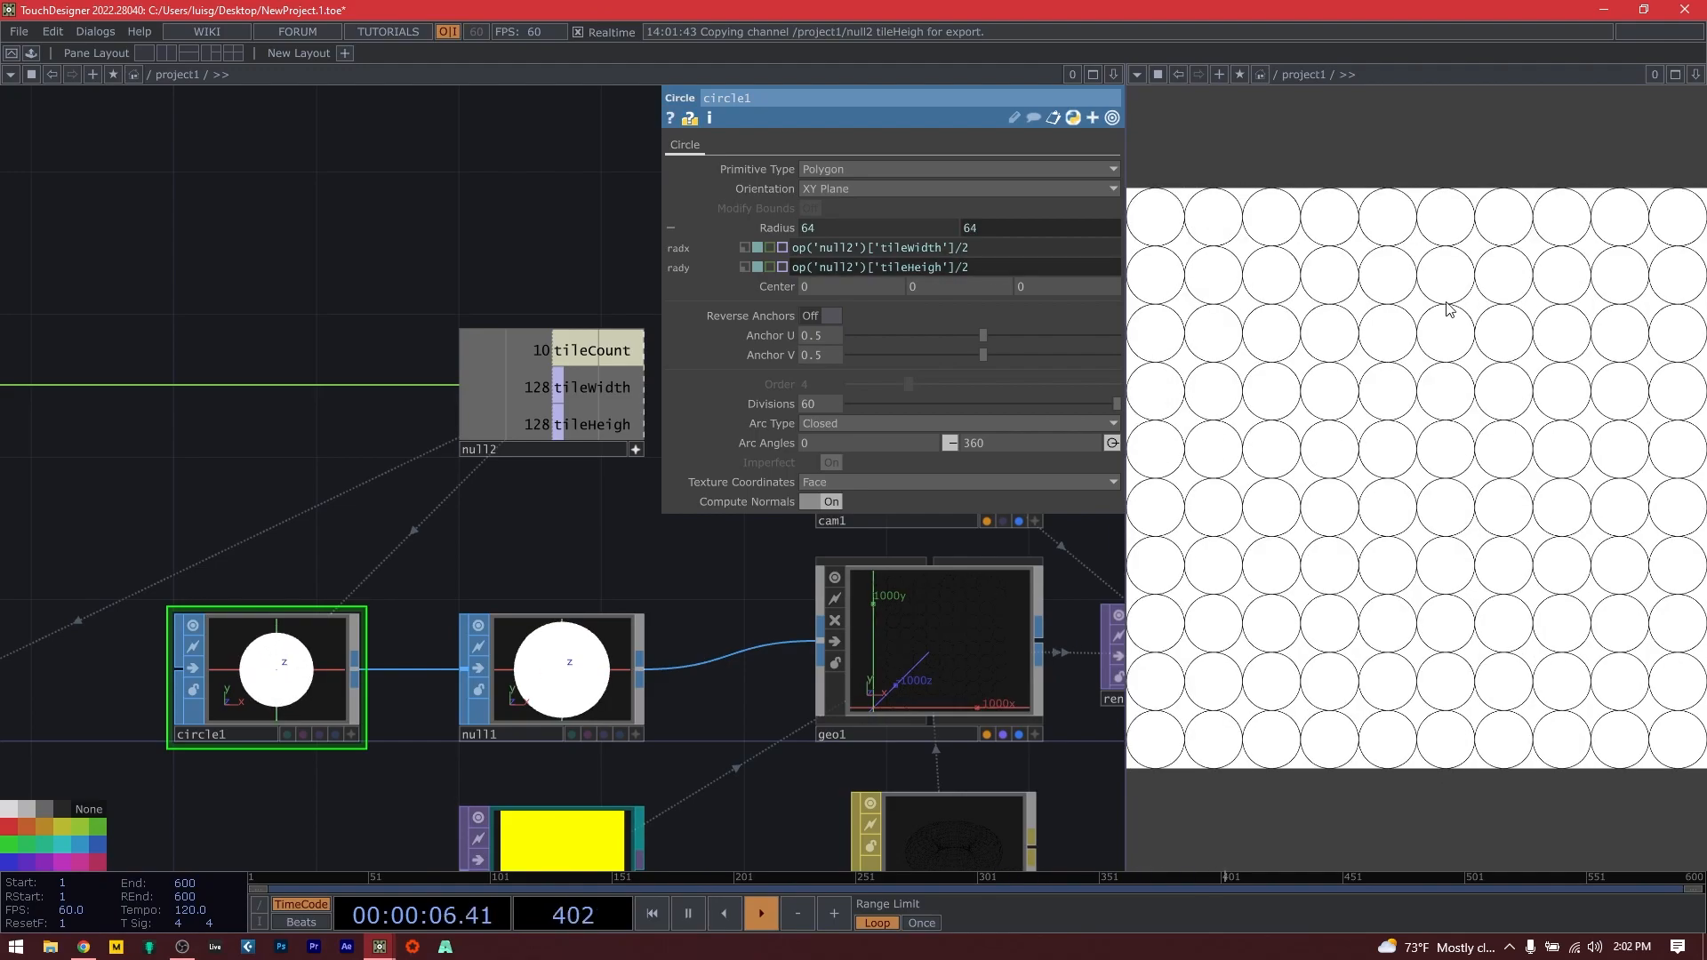
# Move circle1 into the first column of the network, between constant1 and UVMap.
pyautogui.scroll(-5, 449, 515)
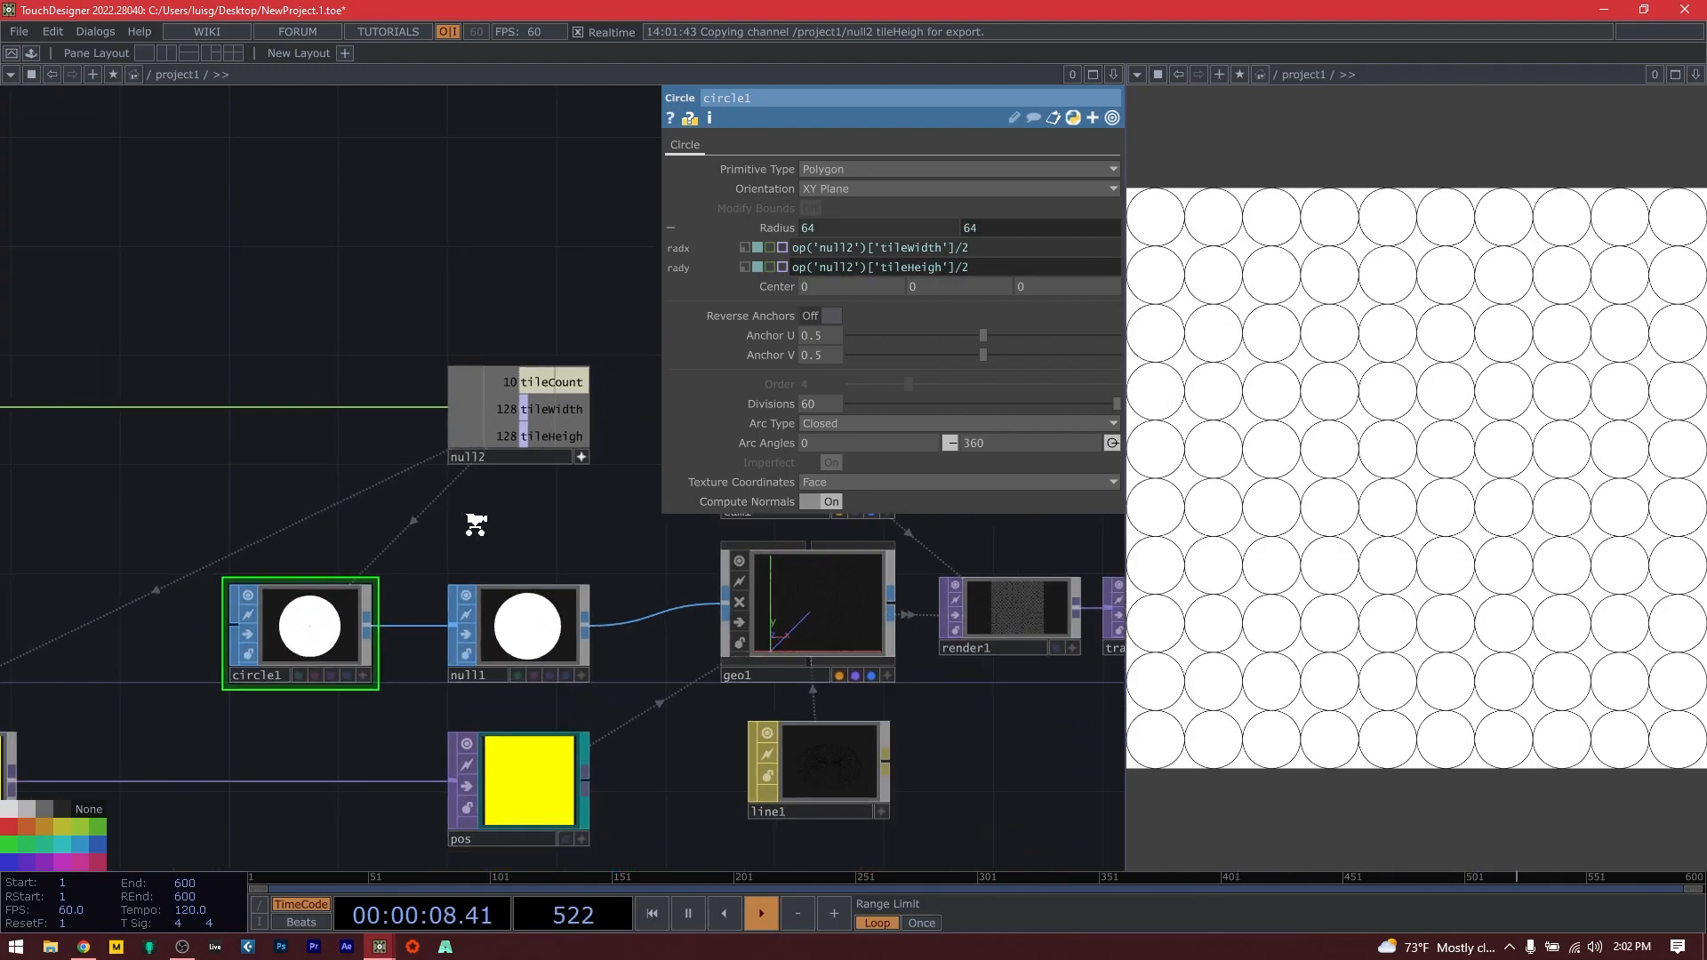
pyautogui.moveTo(71, 471); pyautogui.dragTo(488, 507)
pyautogui.moveTo(741, 604); pyautogui.dragTo(395, 597)
pyautogui.moveTo(440, 527); pyautogui.dragTo(375, 524)
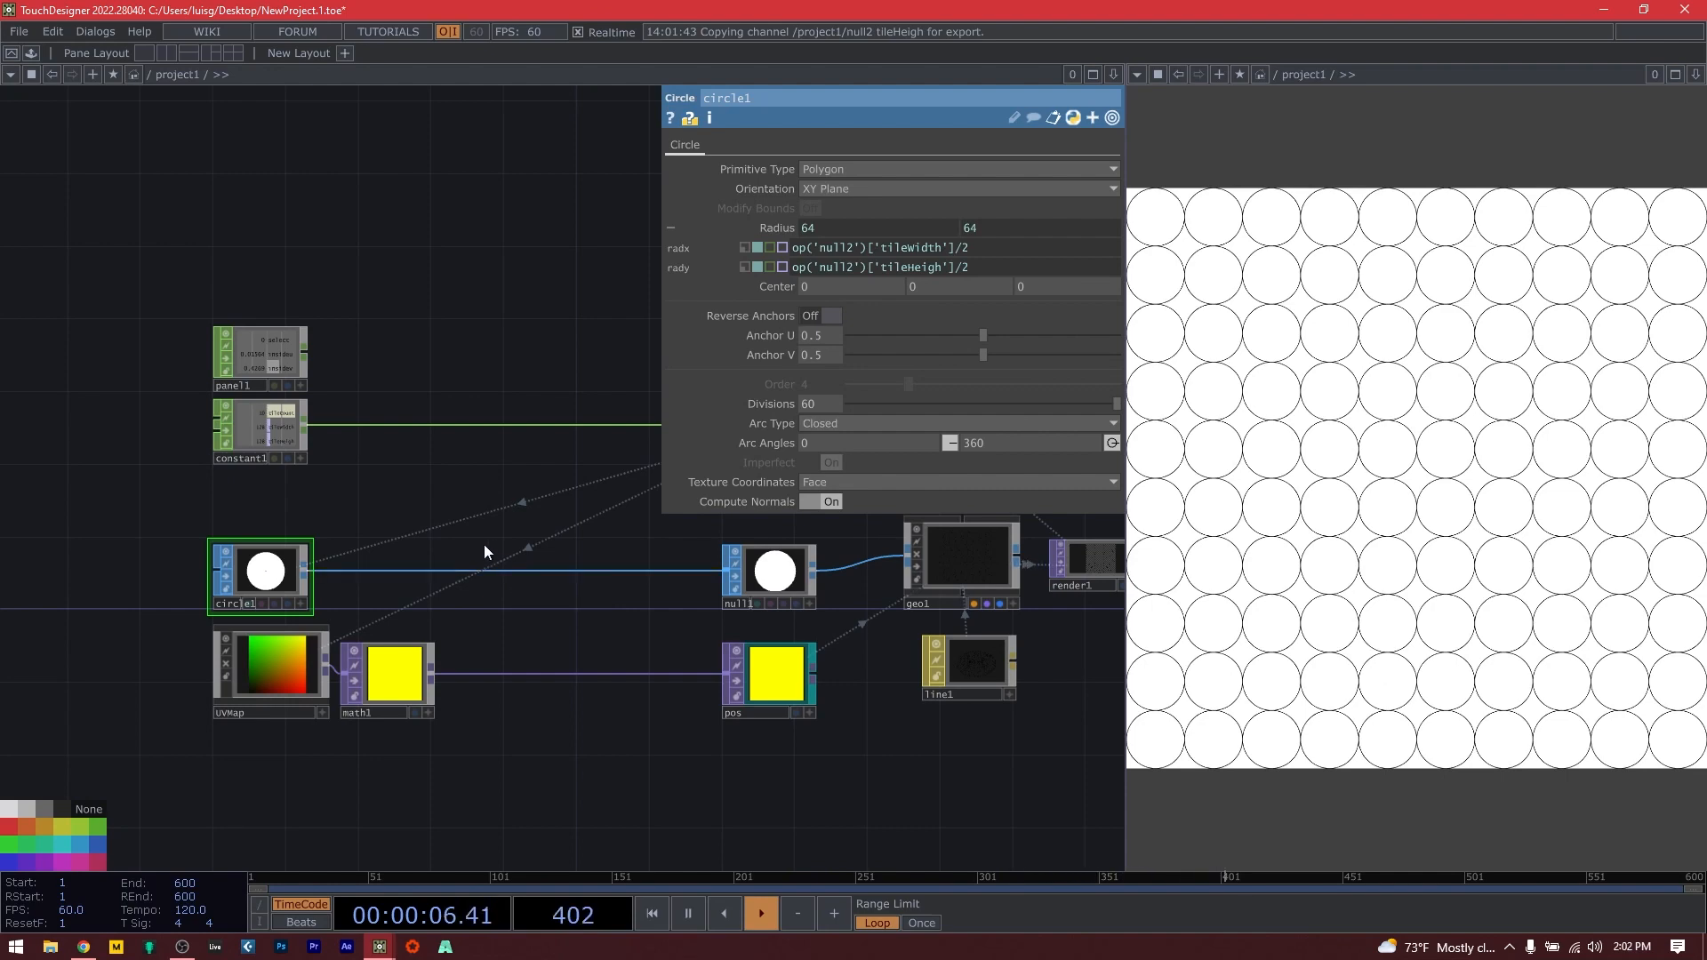
# Check the concentric circles in the p5.js sketch, and insert a Copy SOP between circle1 and null1.
pyautogui.hotkey('alt', 'Tab')
pyautogui.hotkey('alt', 'Tab')
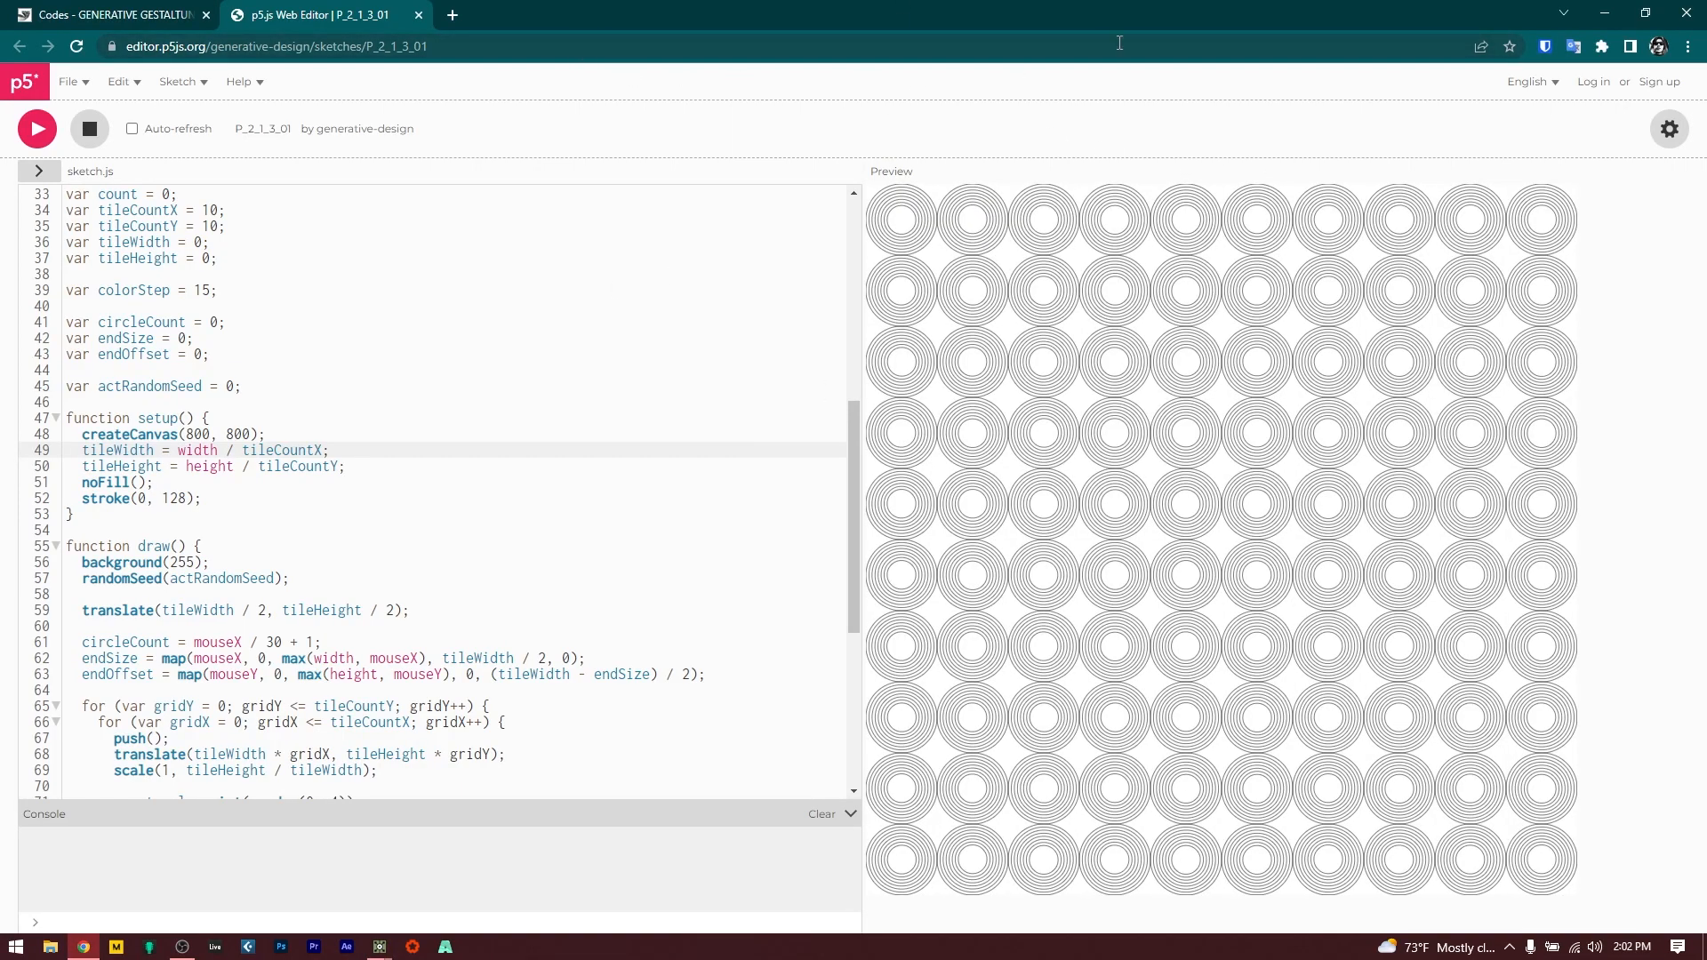
pyautogui.hotkey('alt', 'Tab')
pyautogui.hotkey('alt', 'Tab')
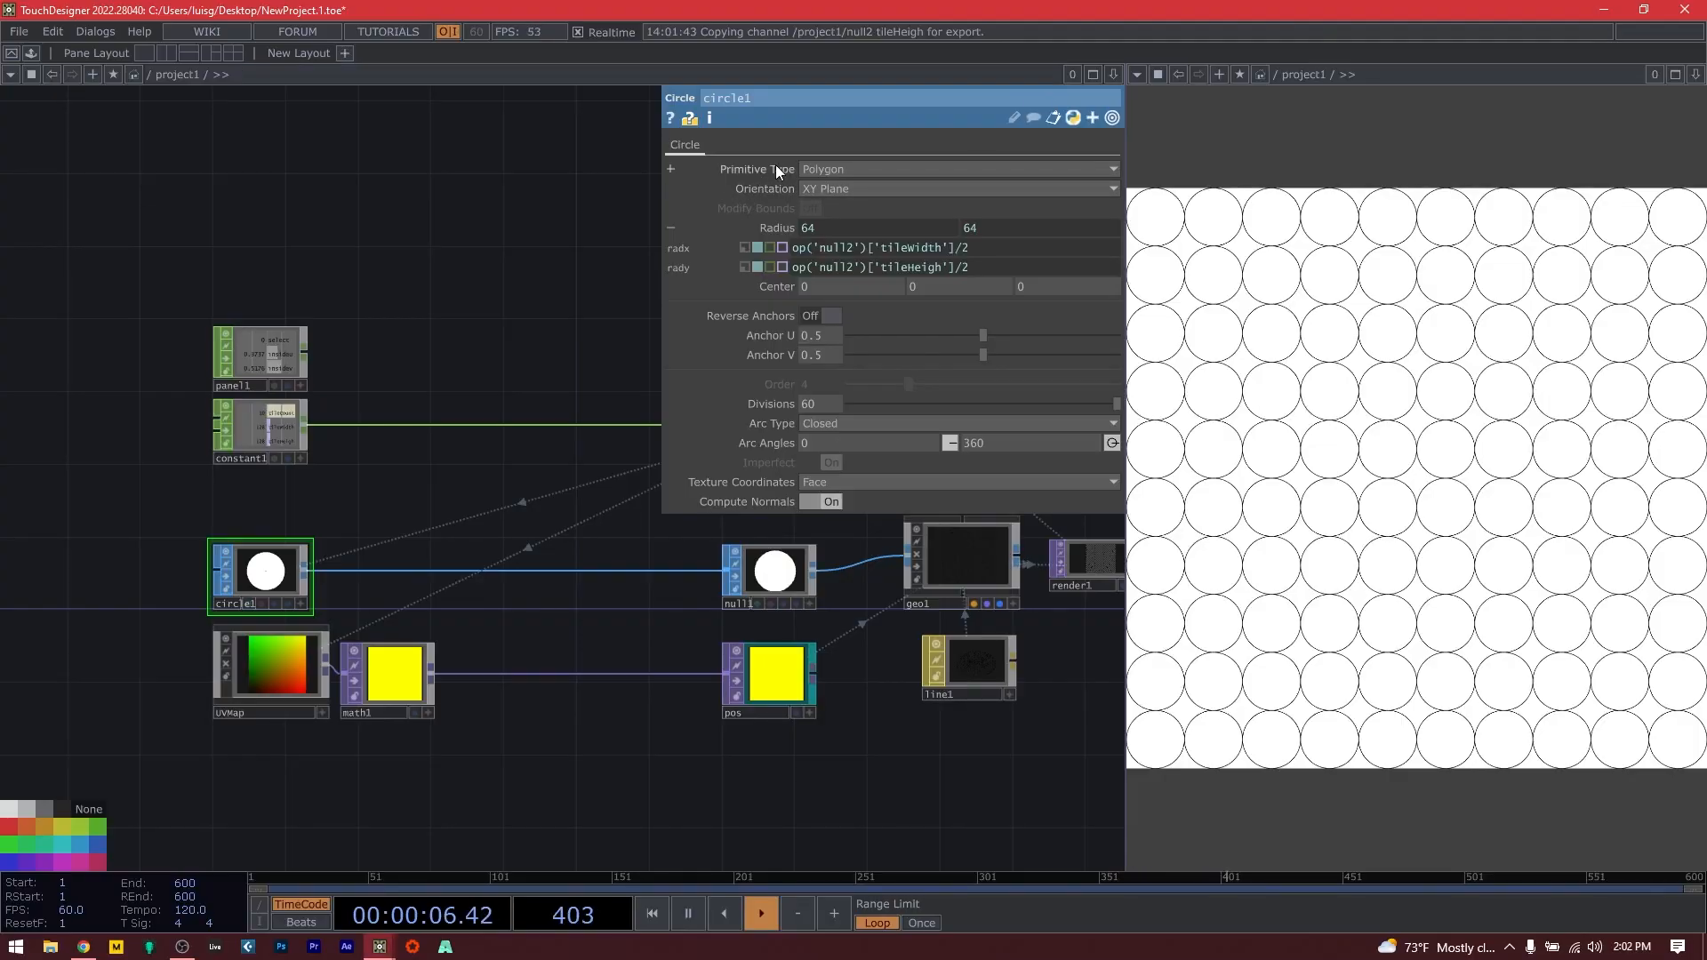
pyautogui.moveTo(466, 528); pyautogui.dragTo(402, 573)
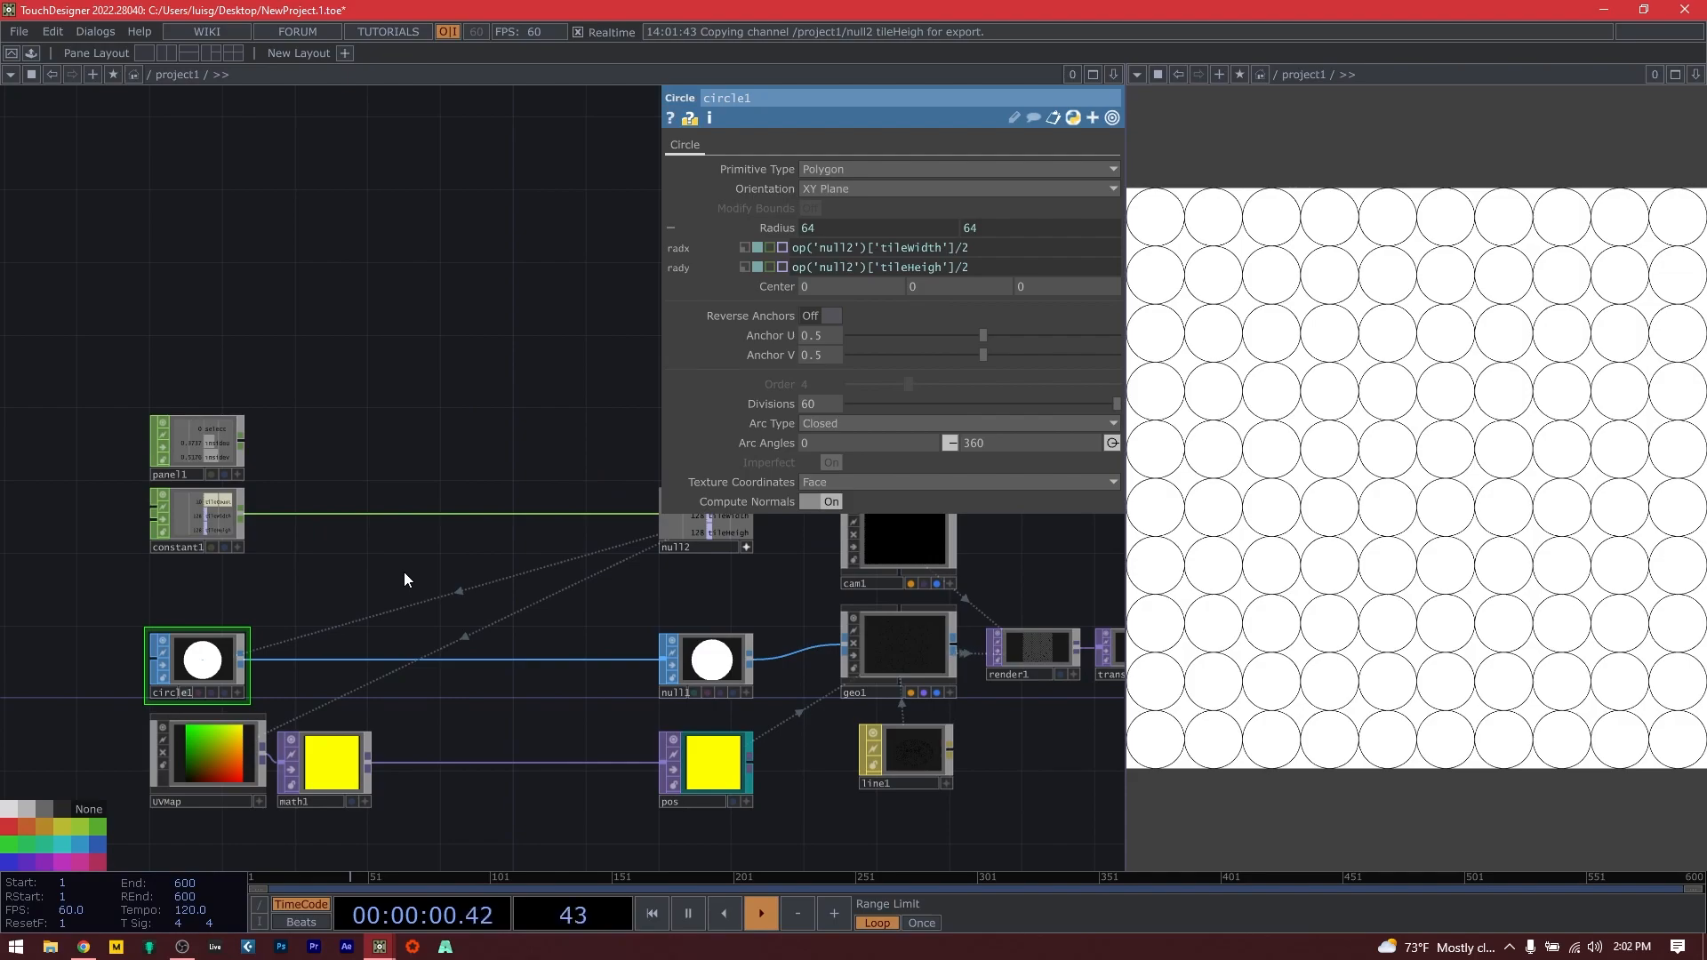
pyautogui.rightClick(533, 659)
pyautogui.click(546, 648)
pyautogui.write('c')
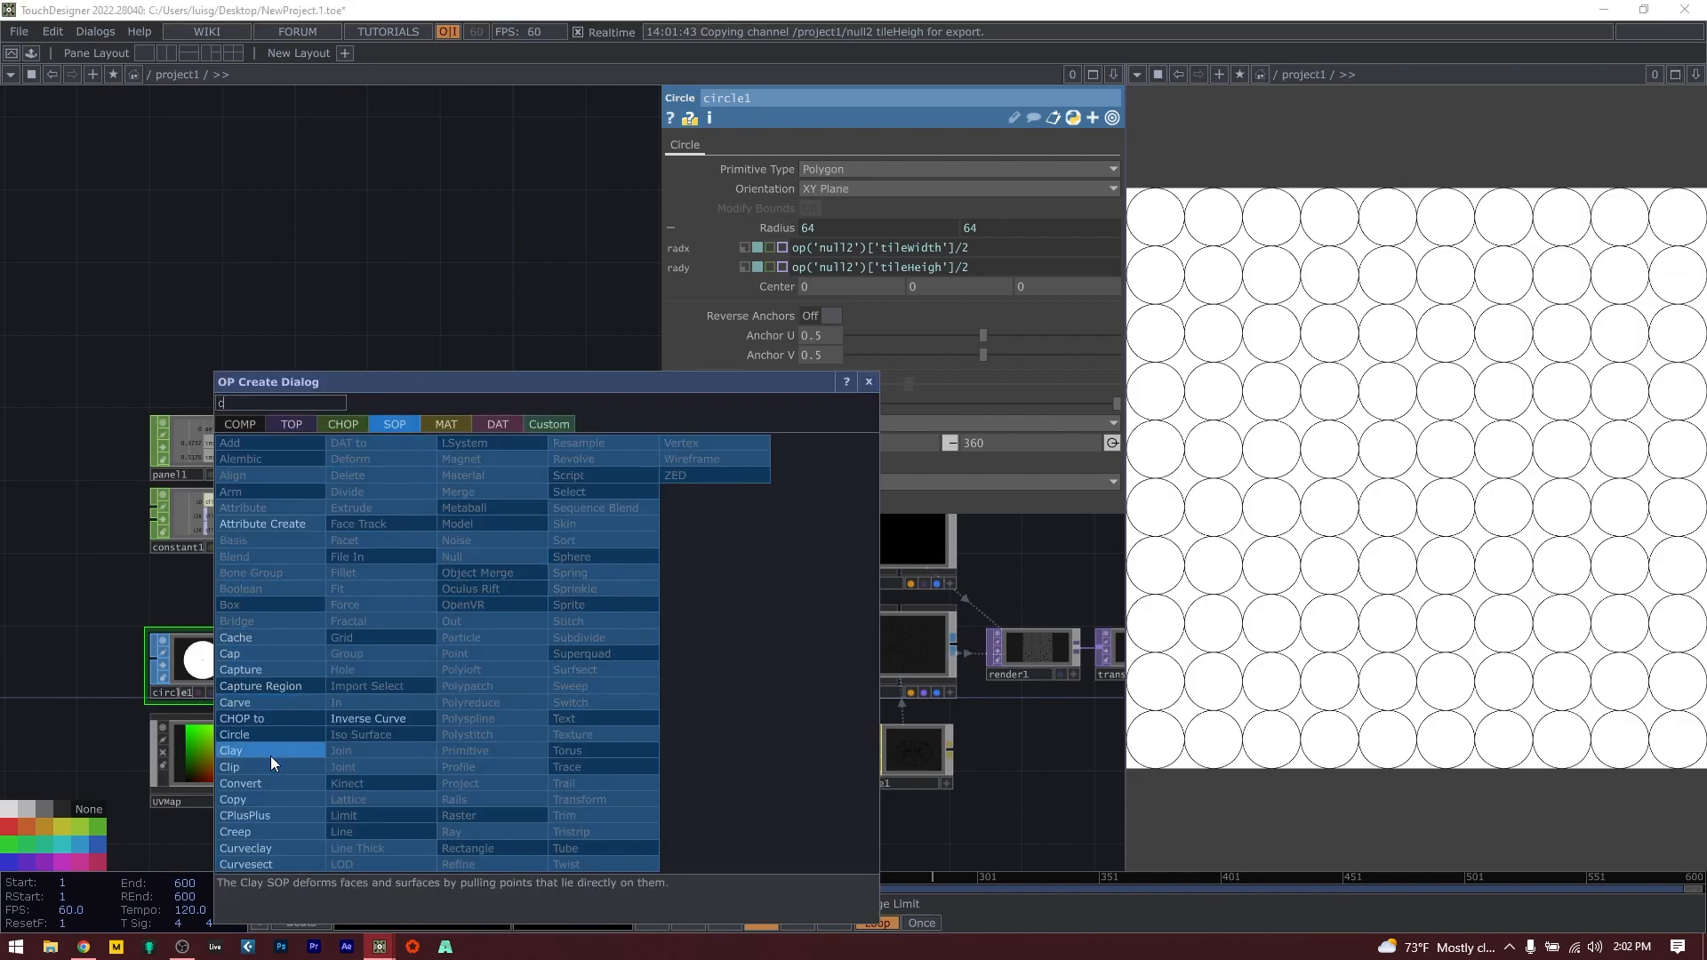
pyautogui.click(279, 800)
pyautogui.click(606, 654)
pyautogui.moveTo(605, 656); pyautogui.dragTo(605, 674)
pyautogui.press('ctrl')
pyautogui.press('ctrl')
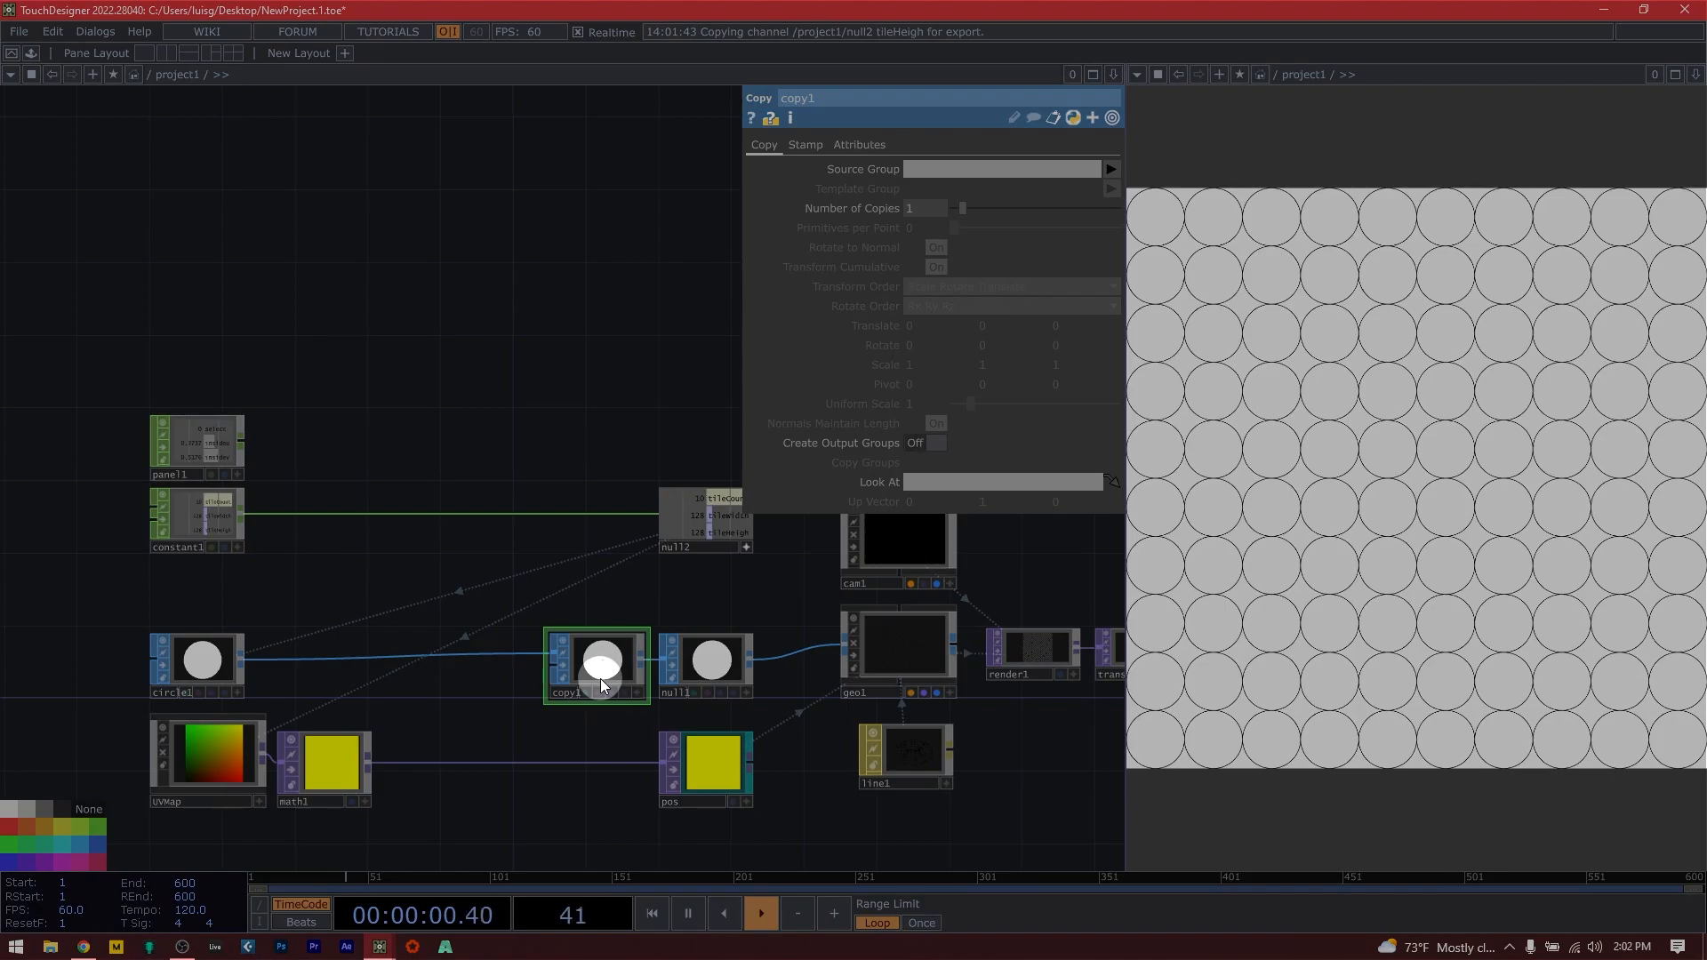
pyautogui.scroll(4, 546, 722)
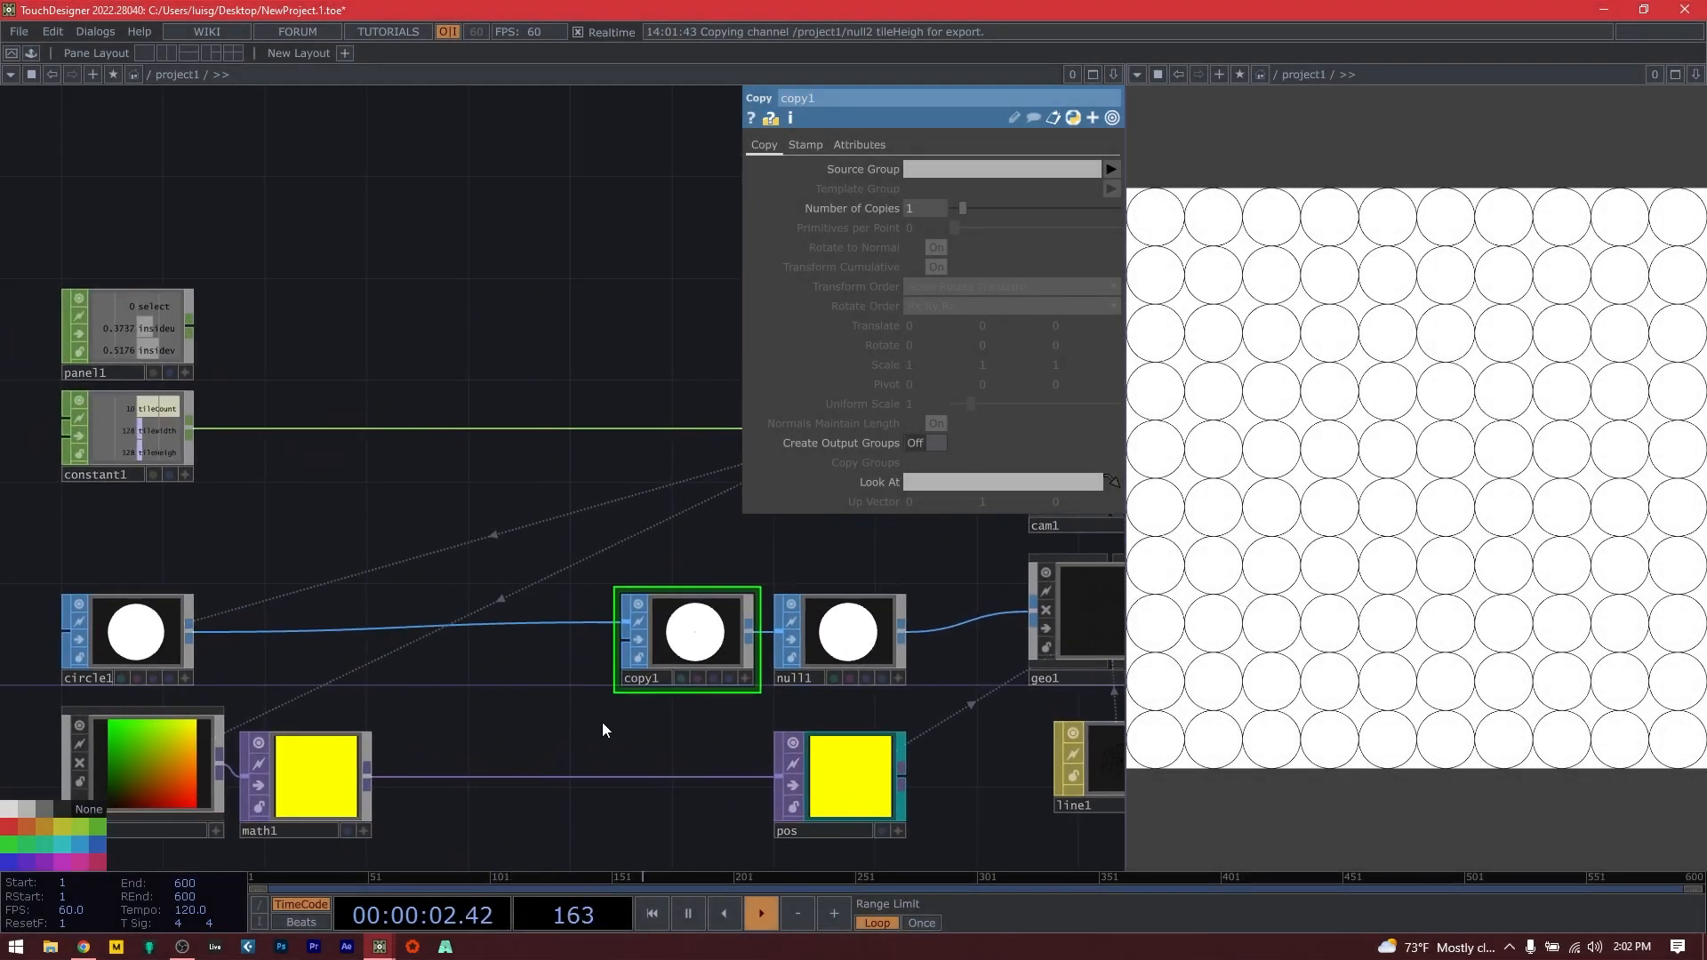
pyautogui.press('ctrl')
pyautogui.press('ctrl')
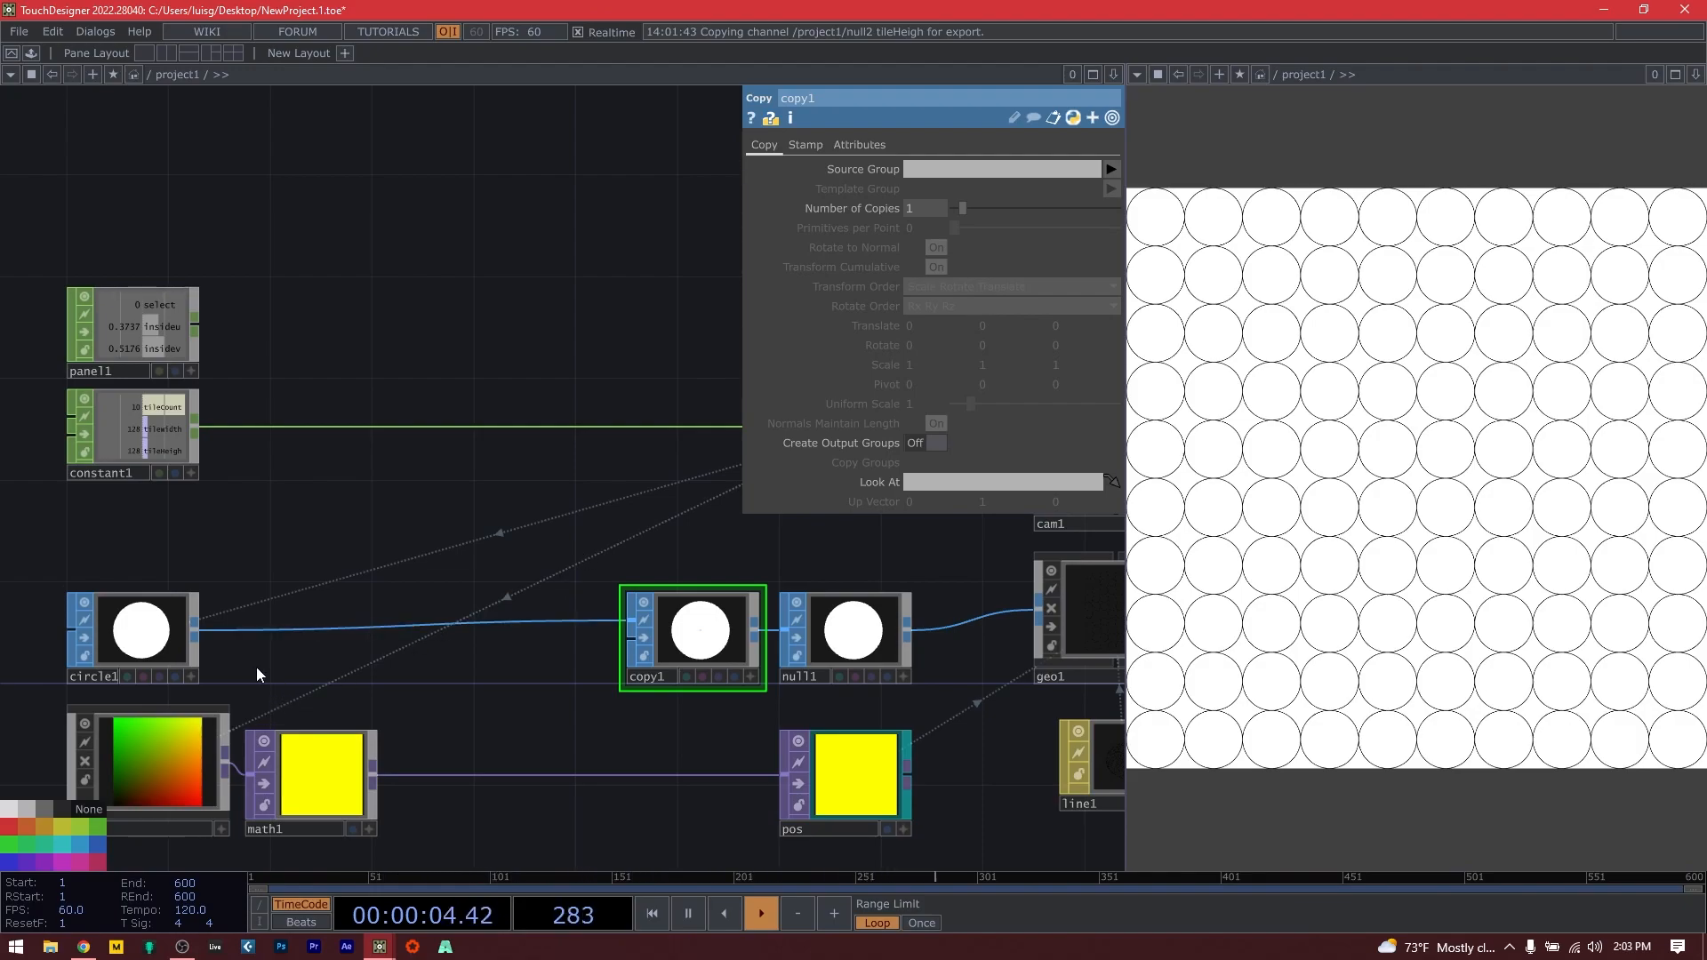
# Connect a Select CHOP to panel1 and limit its Channel Names to insideu.
pyautogui.moveTo(505, 696); pyautogui.dragTo(495, 707)
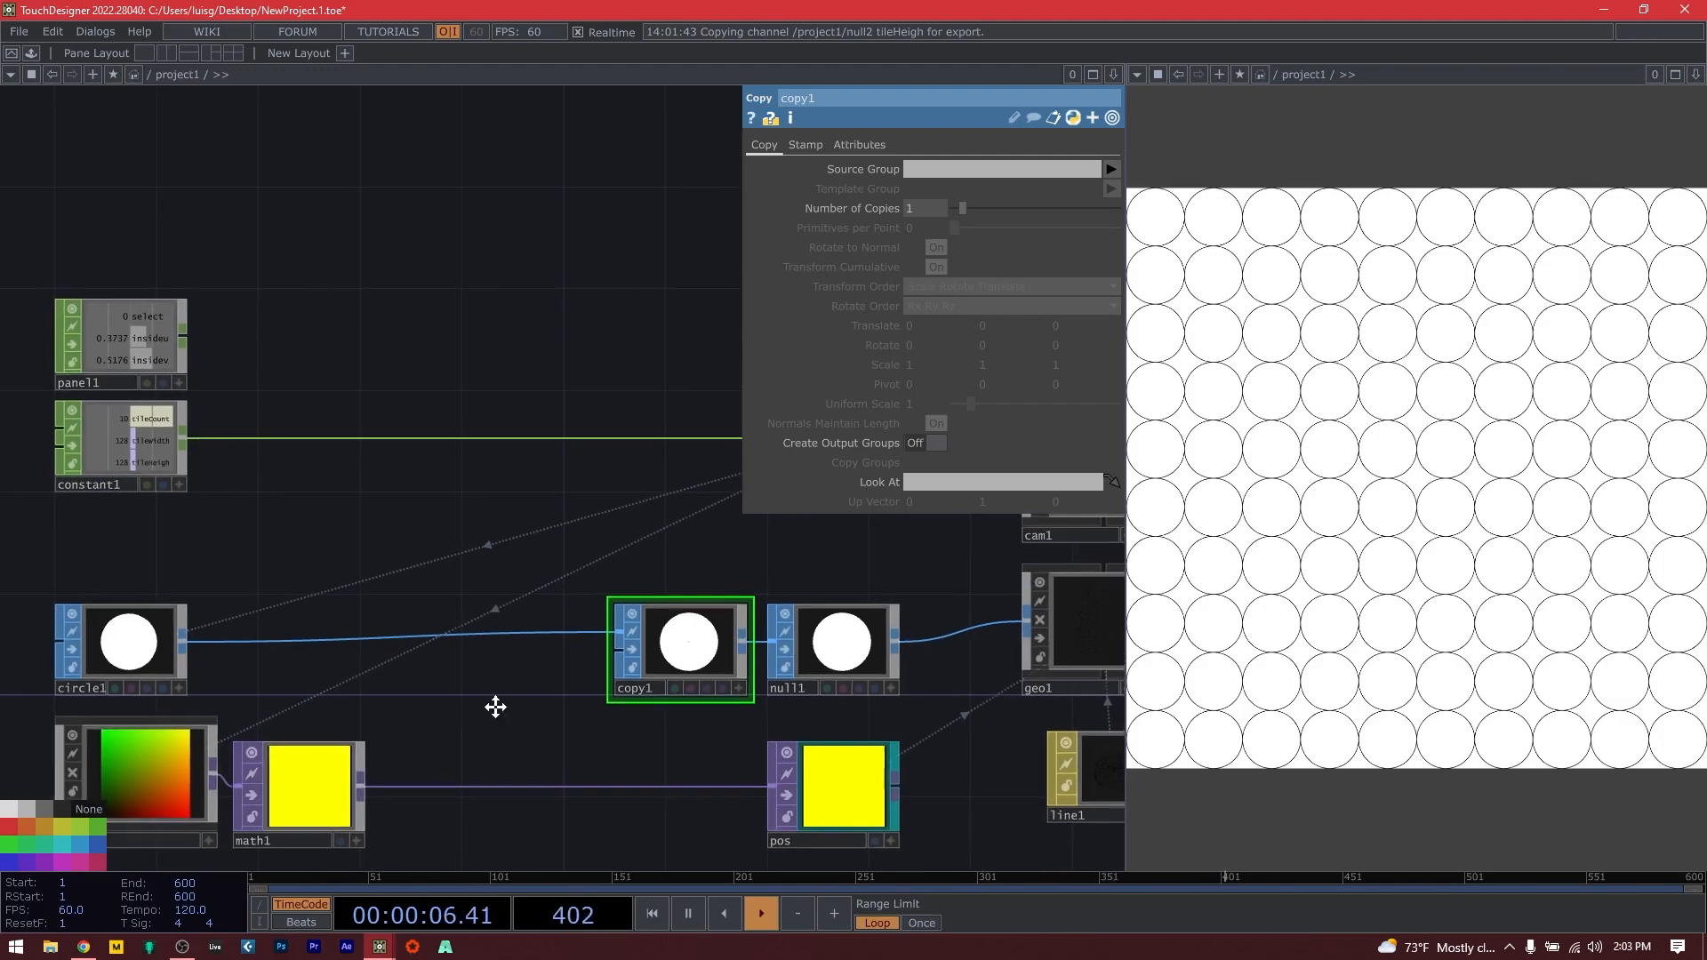
pyautogui.moveTo(498, 545); pyautogui.dragTo(510, 699)
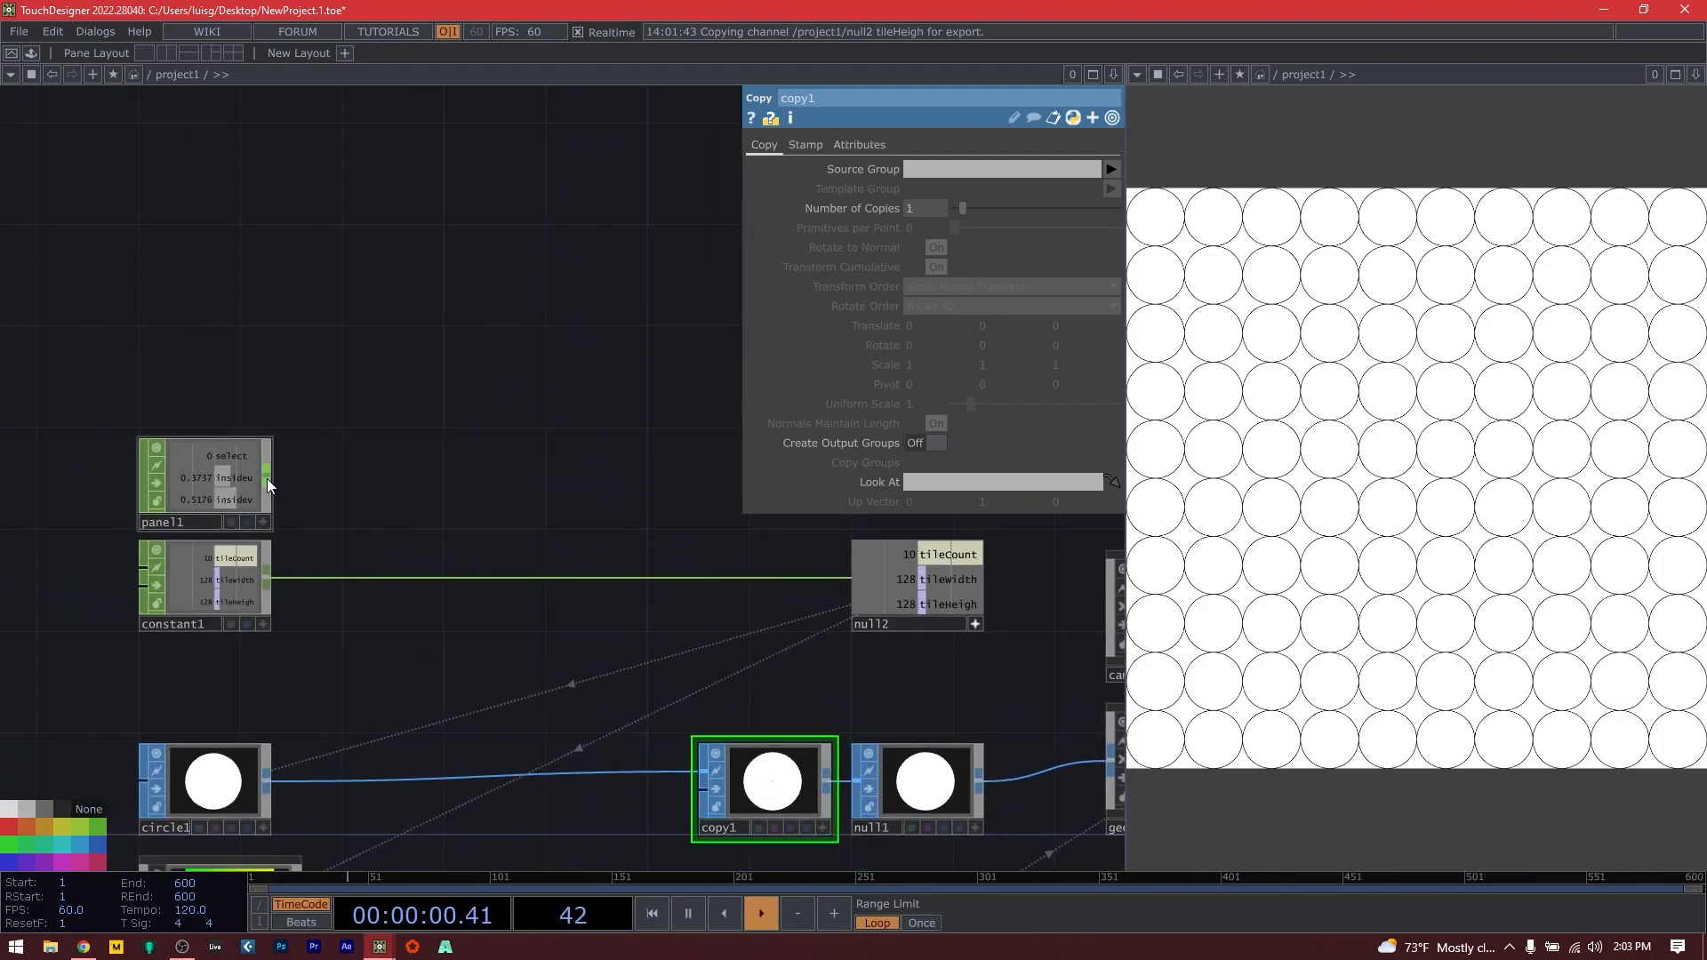
pyautogui.rightClick(266, 479)
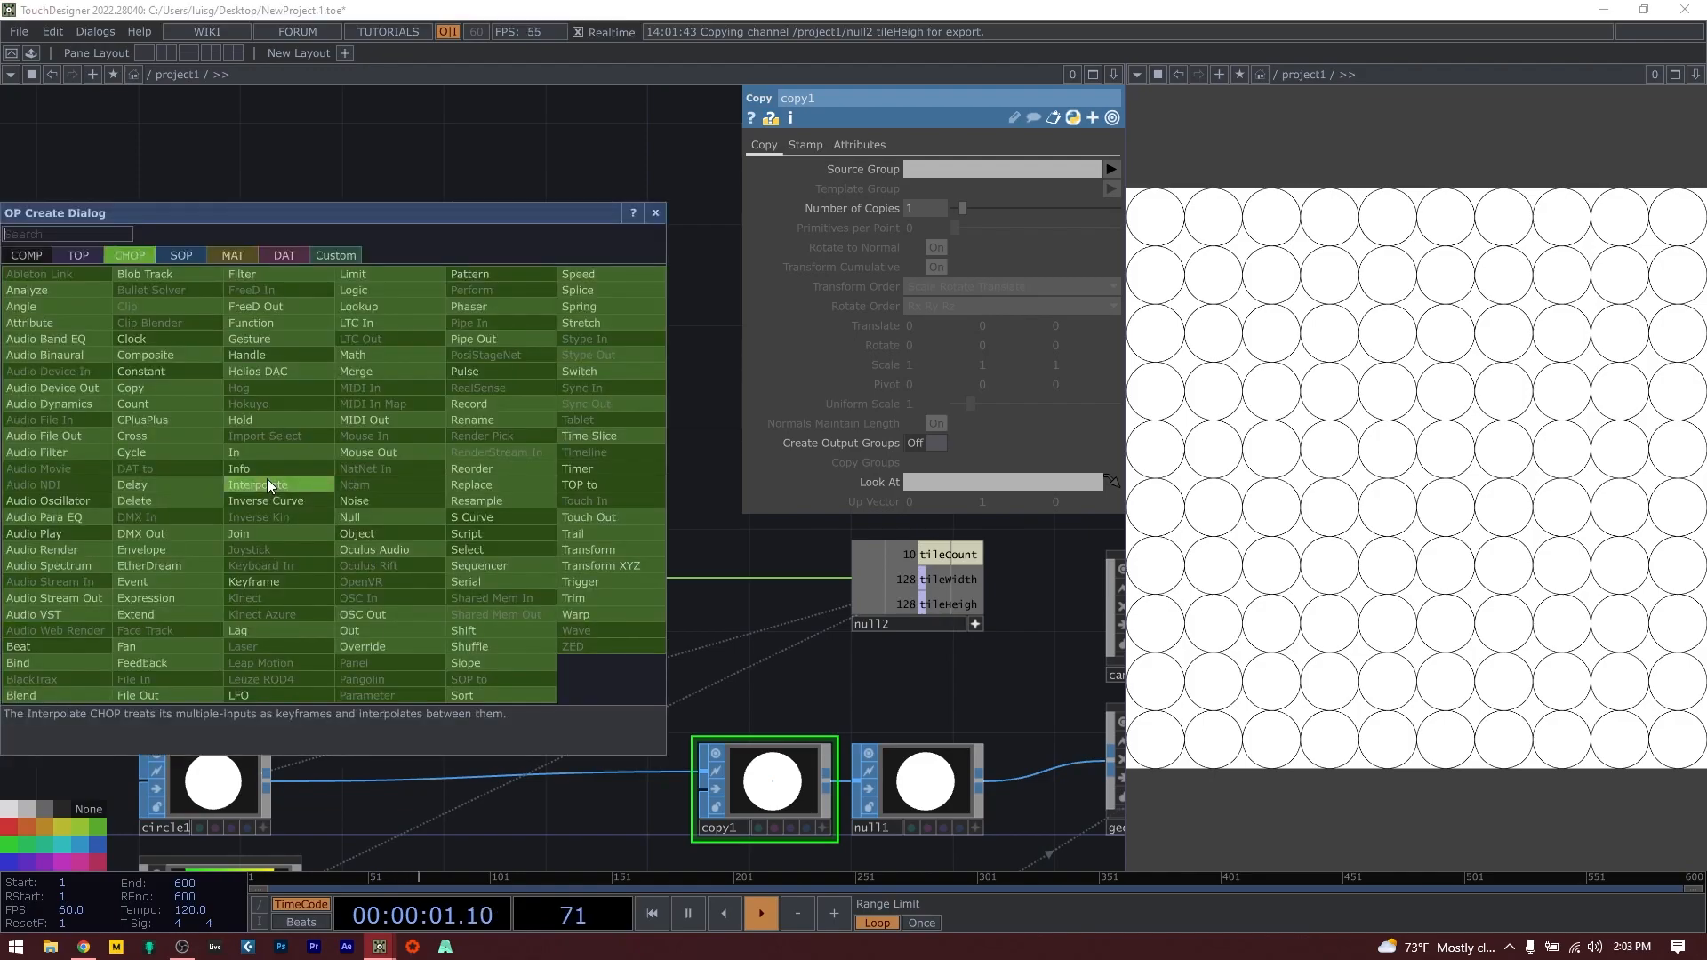
pyautogui.click(474, 551)
pyautogui.click(352, 490)
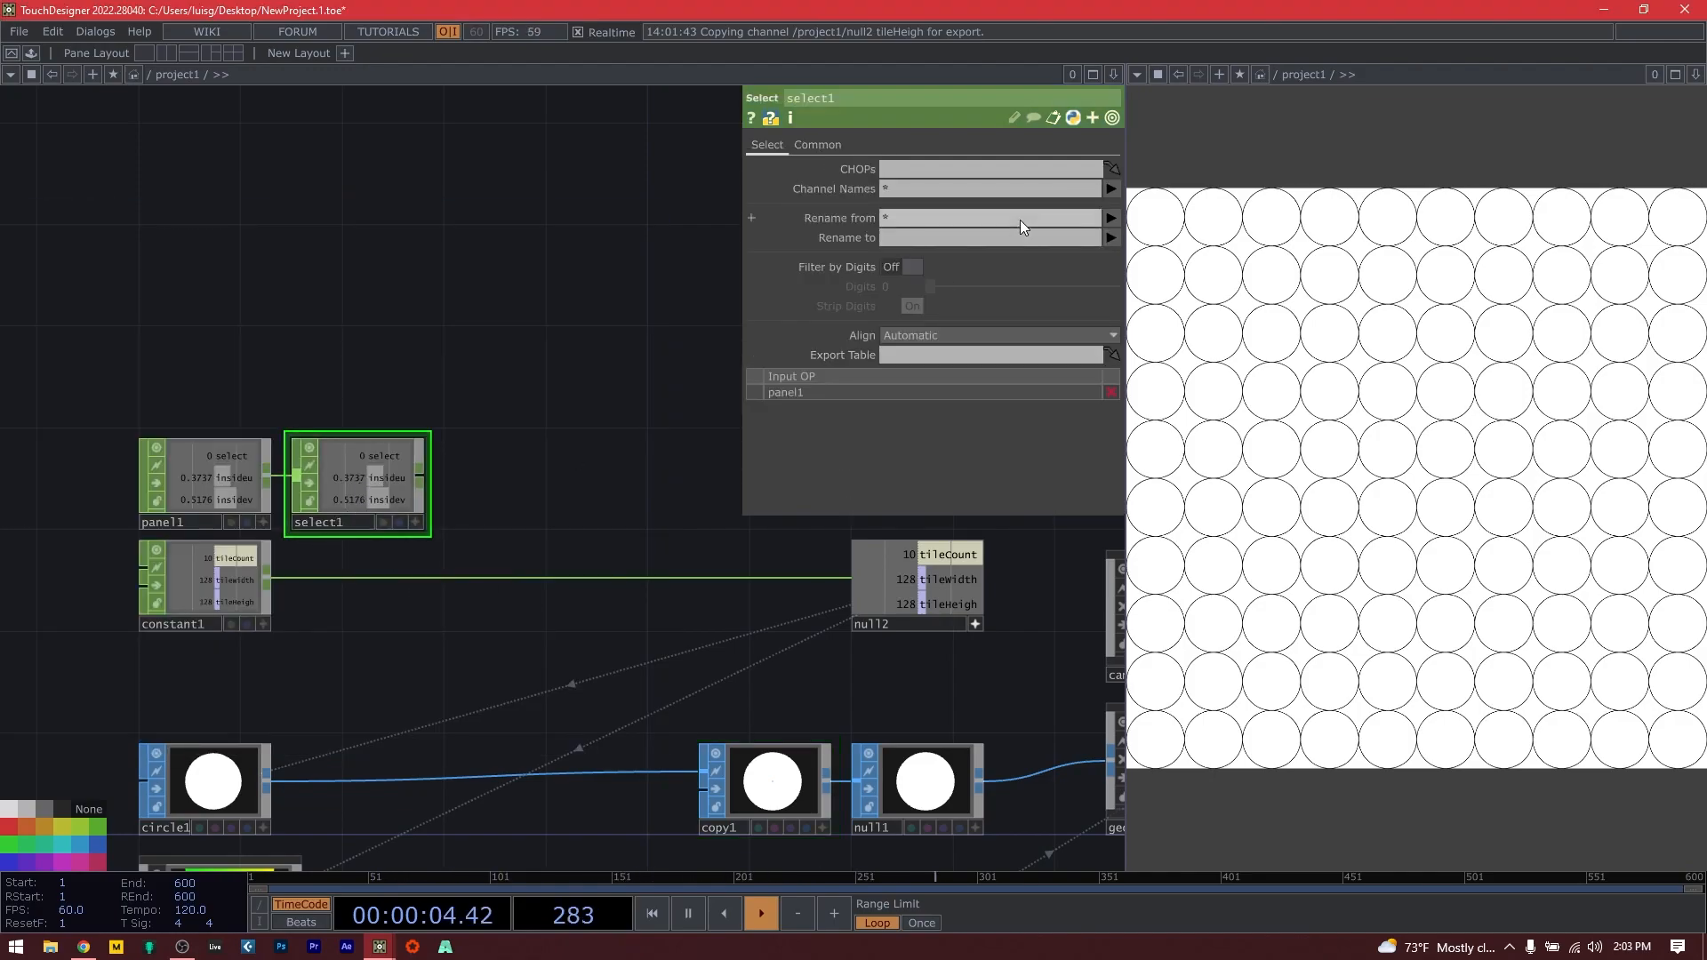
pyautogui.click(1111, 189)
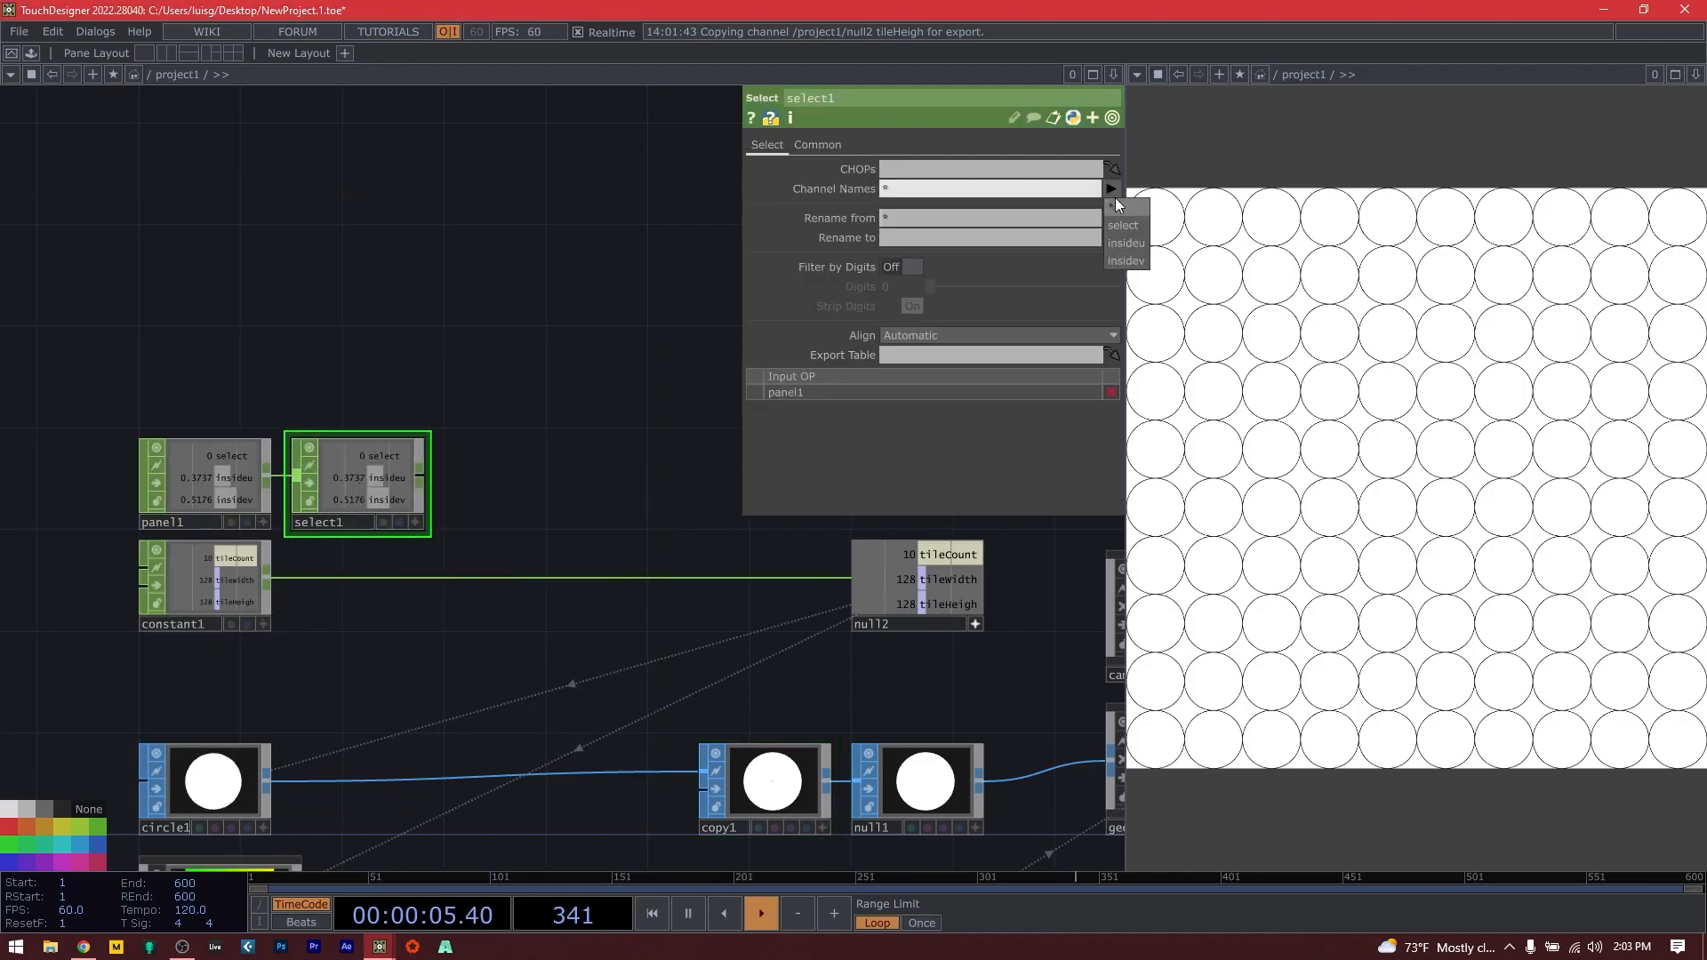
pyautogui.click(1139, 247)
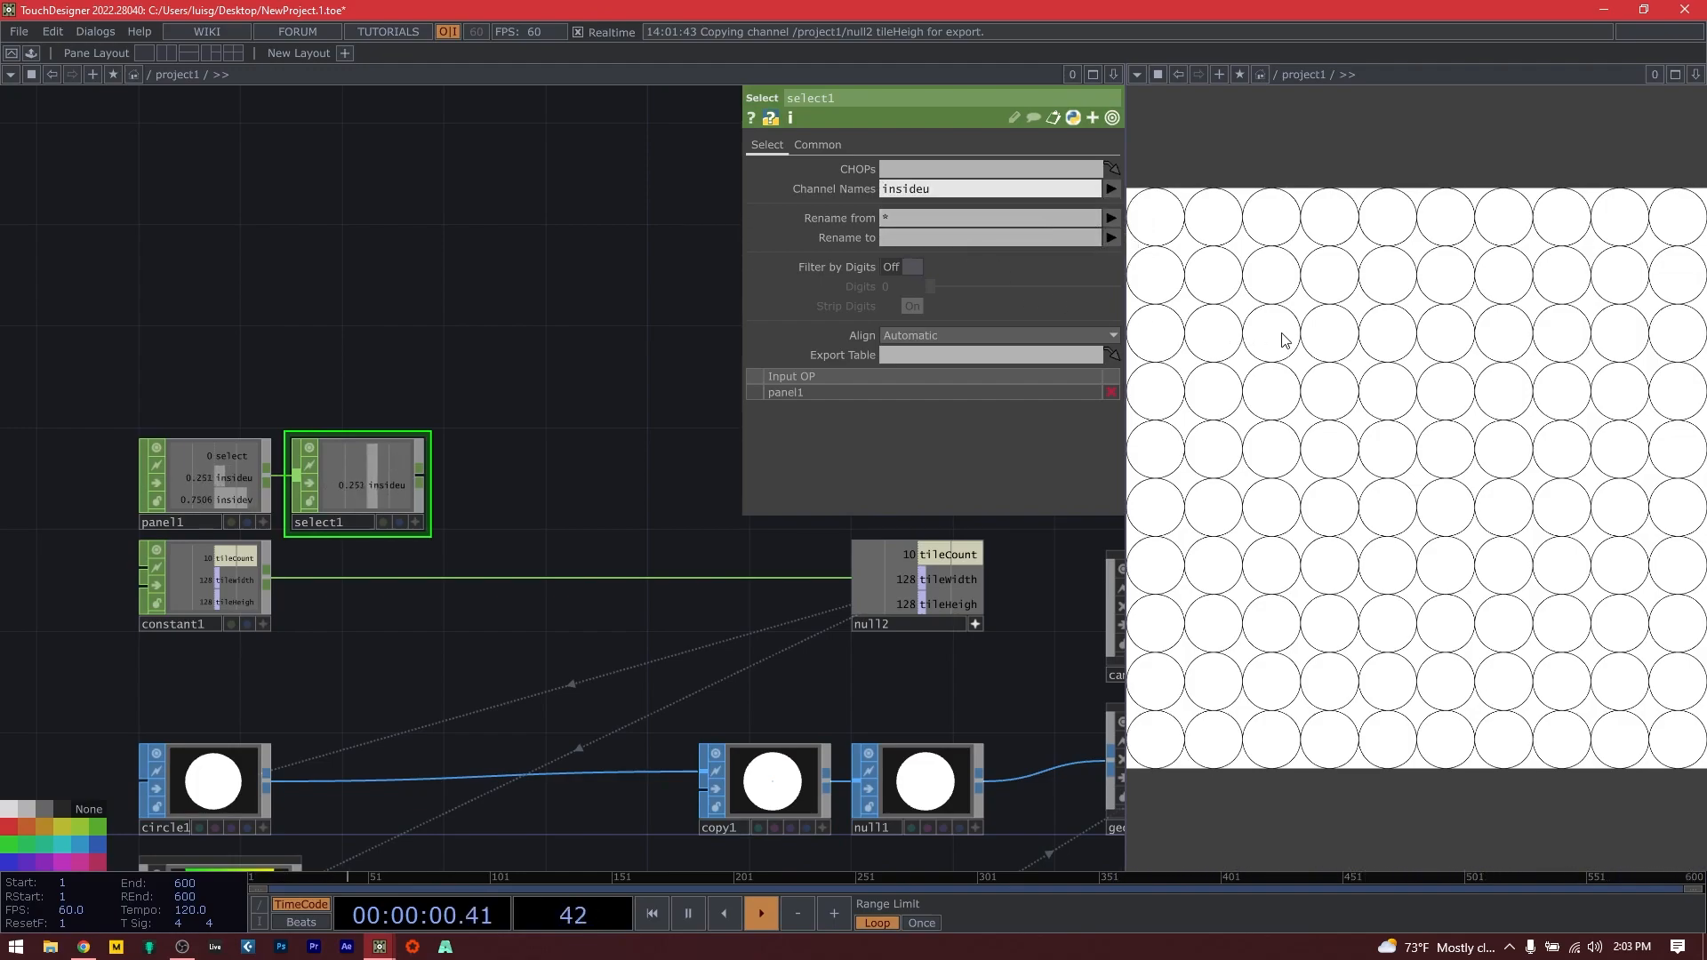
# Check the circleCount formula in the p5.js sketch, and add a Math CHOP after select1.
pyautogui.hotkey('alt', 'Tab')
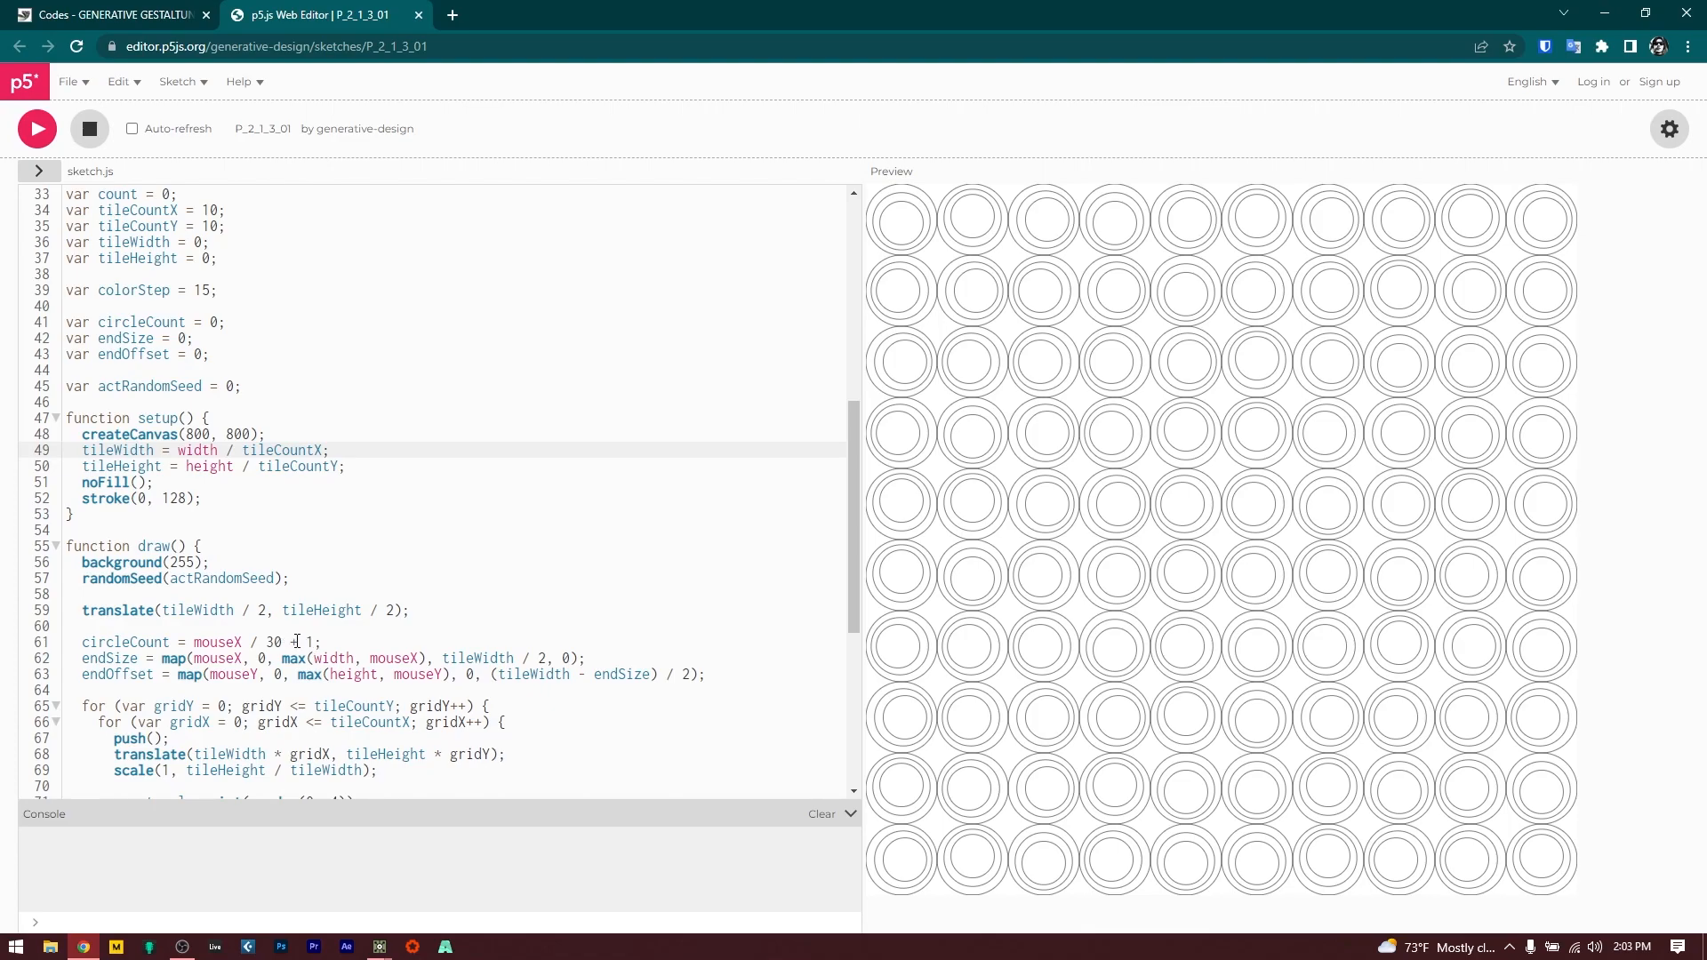
pyautogui.hotkey('alt', 'Tab')
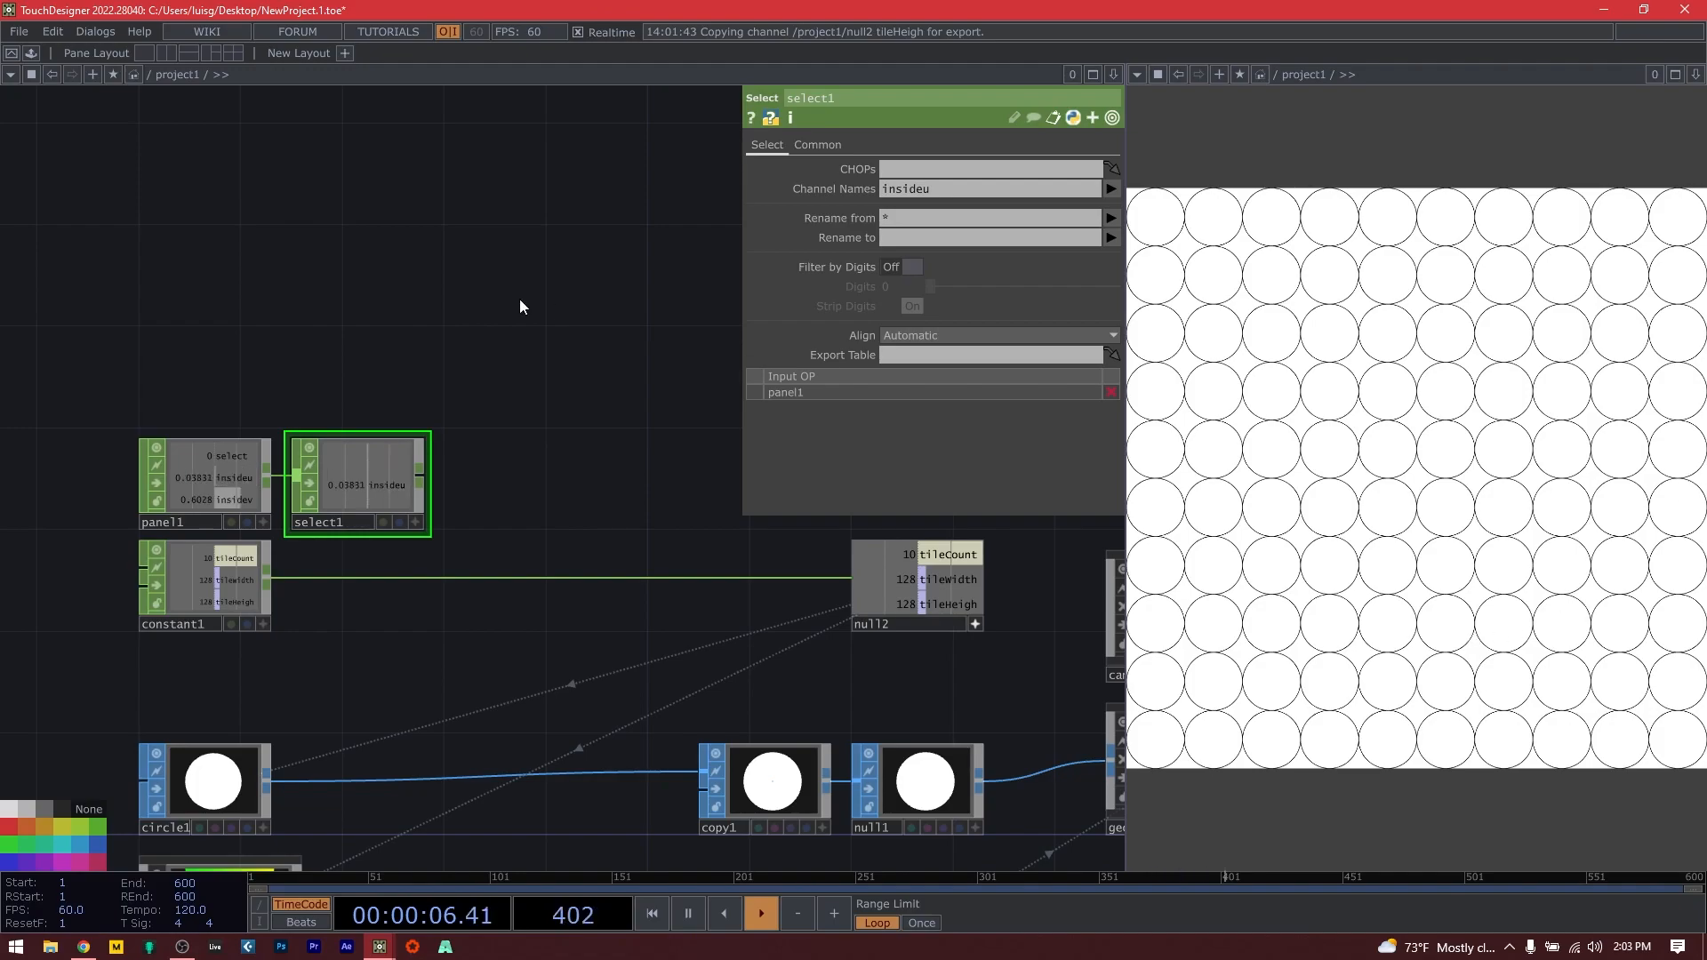
pyautogui.rightClick(425, 476)
pyautogui.write('m')
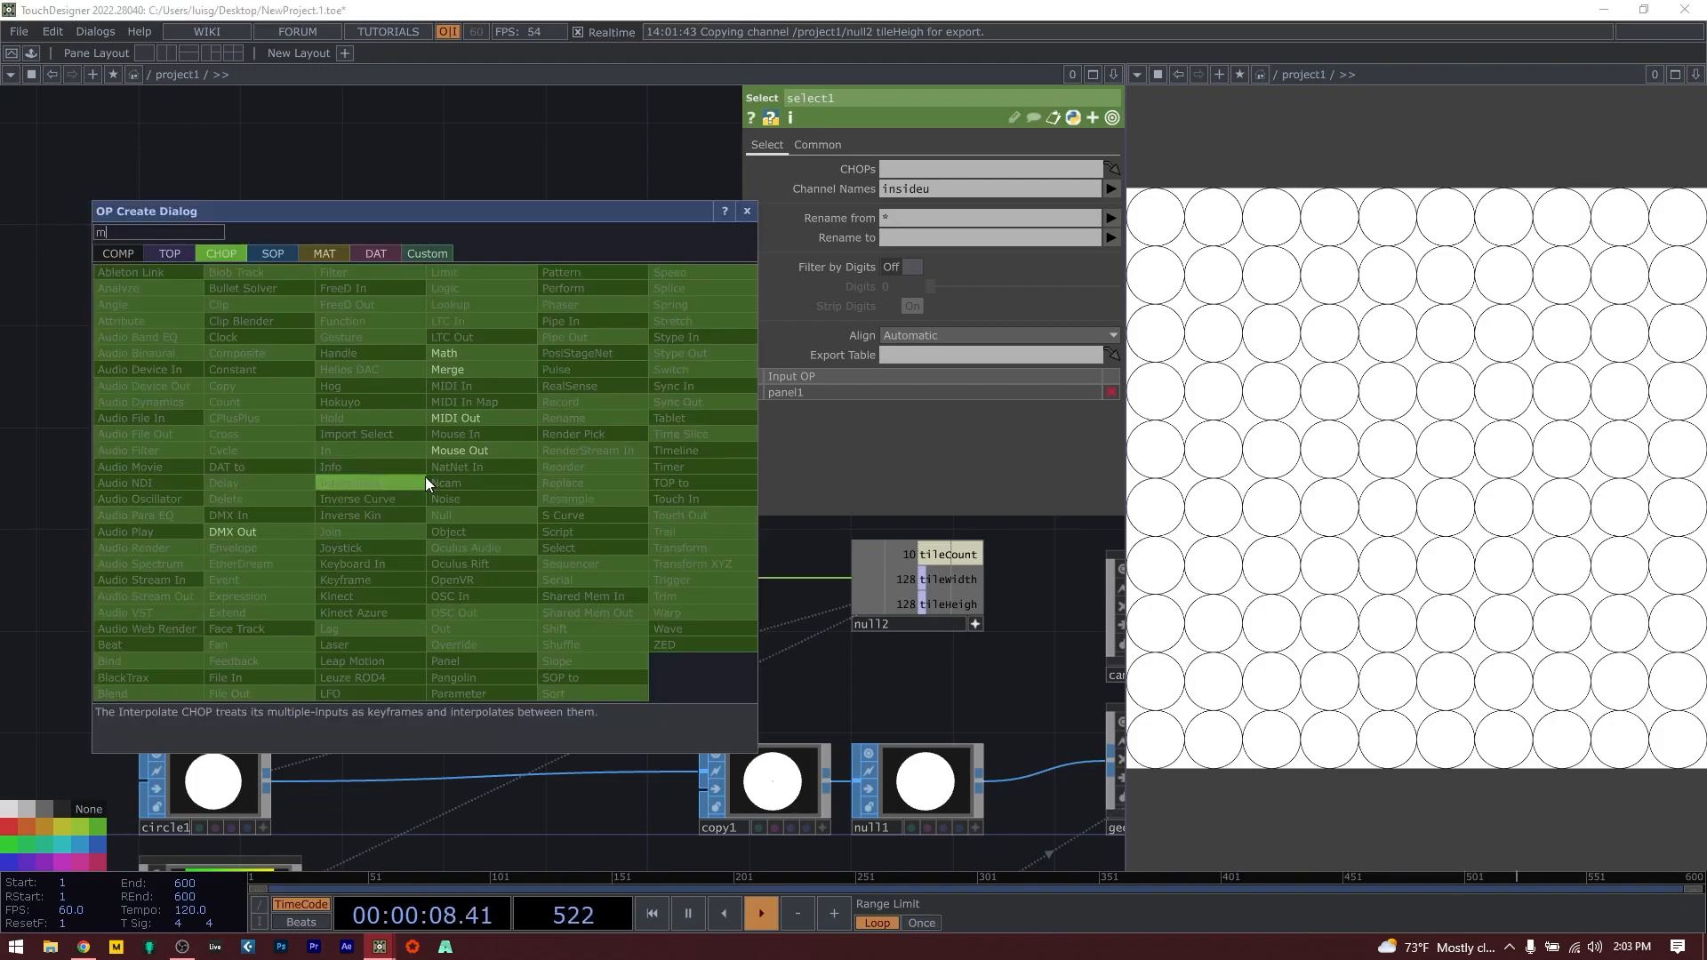
pyautogui.click(473, 354)
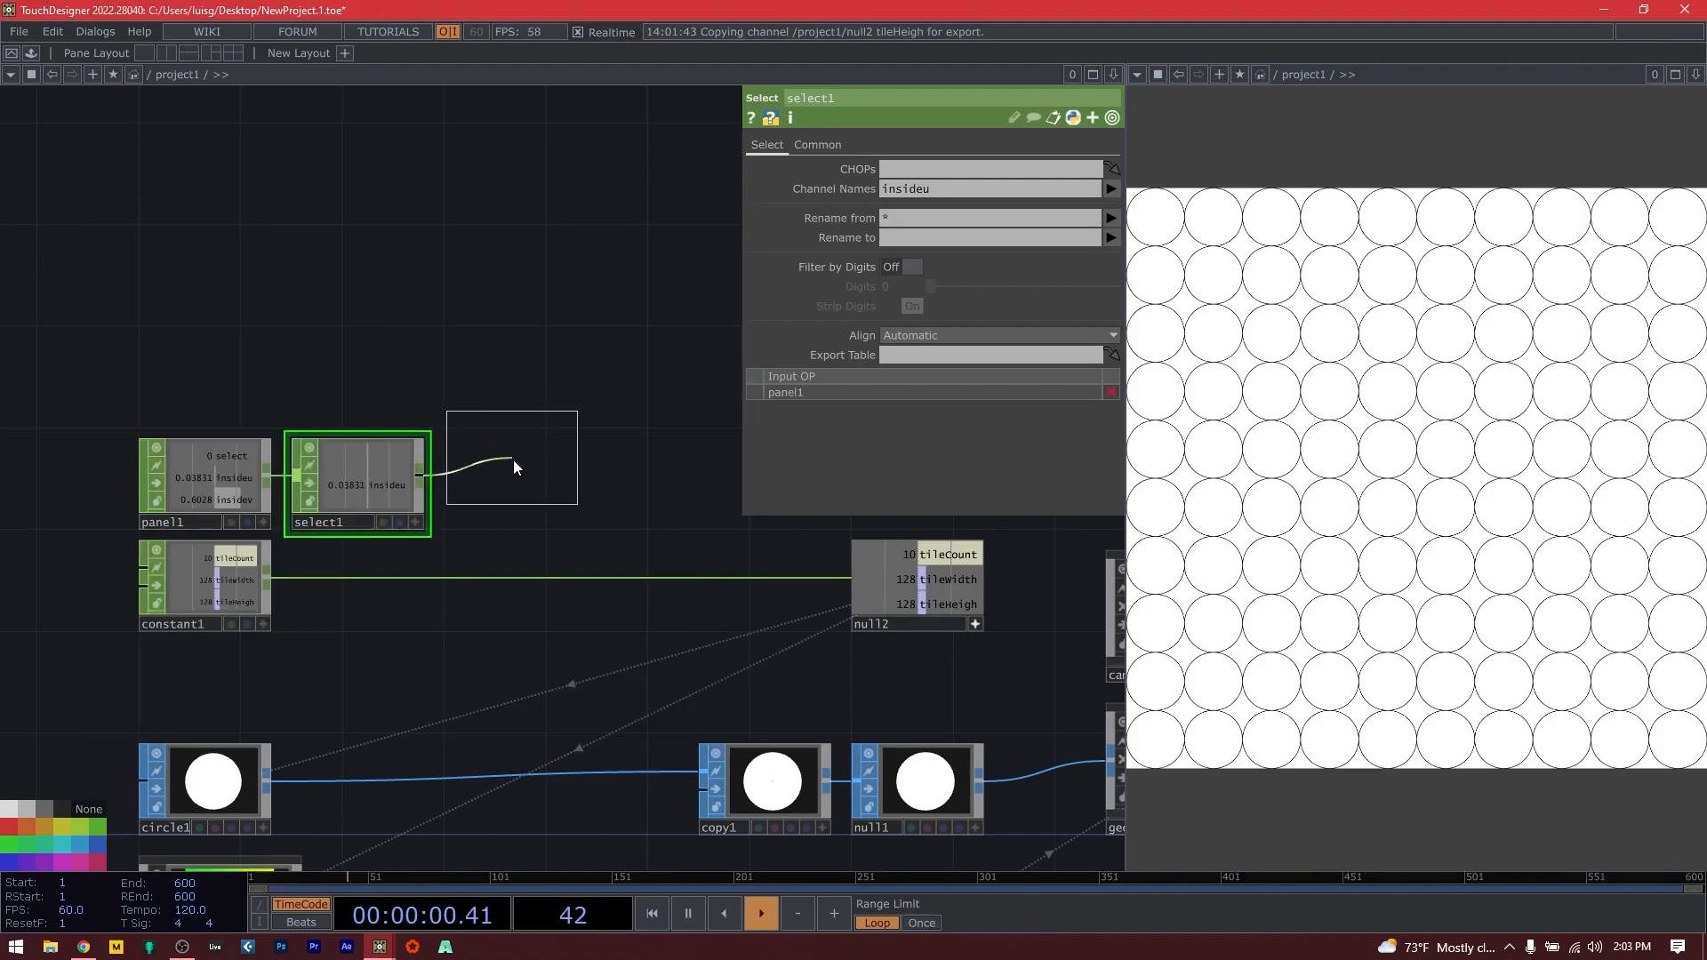
pyautogui.click(520, 462)
# Set math2's Multiply to the expression parent().width/30 and its Post-Add to 1.
pyautogui.click(823, 148)
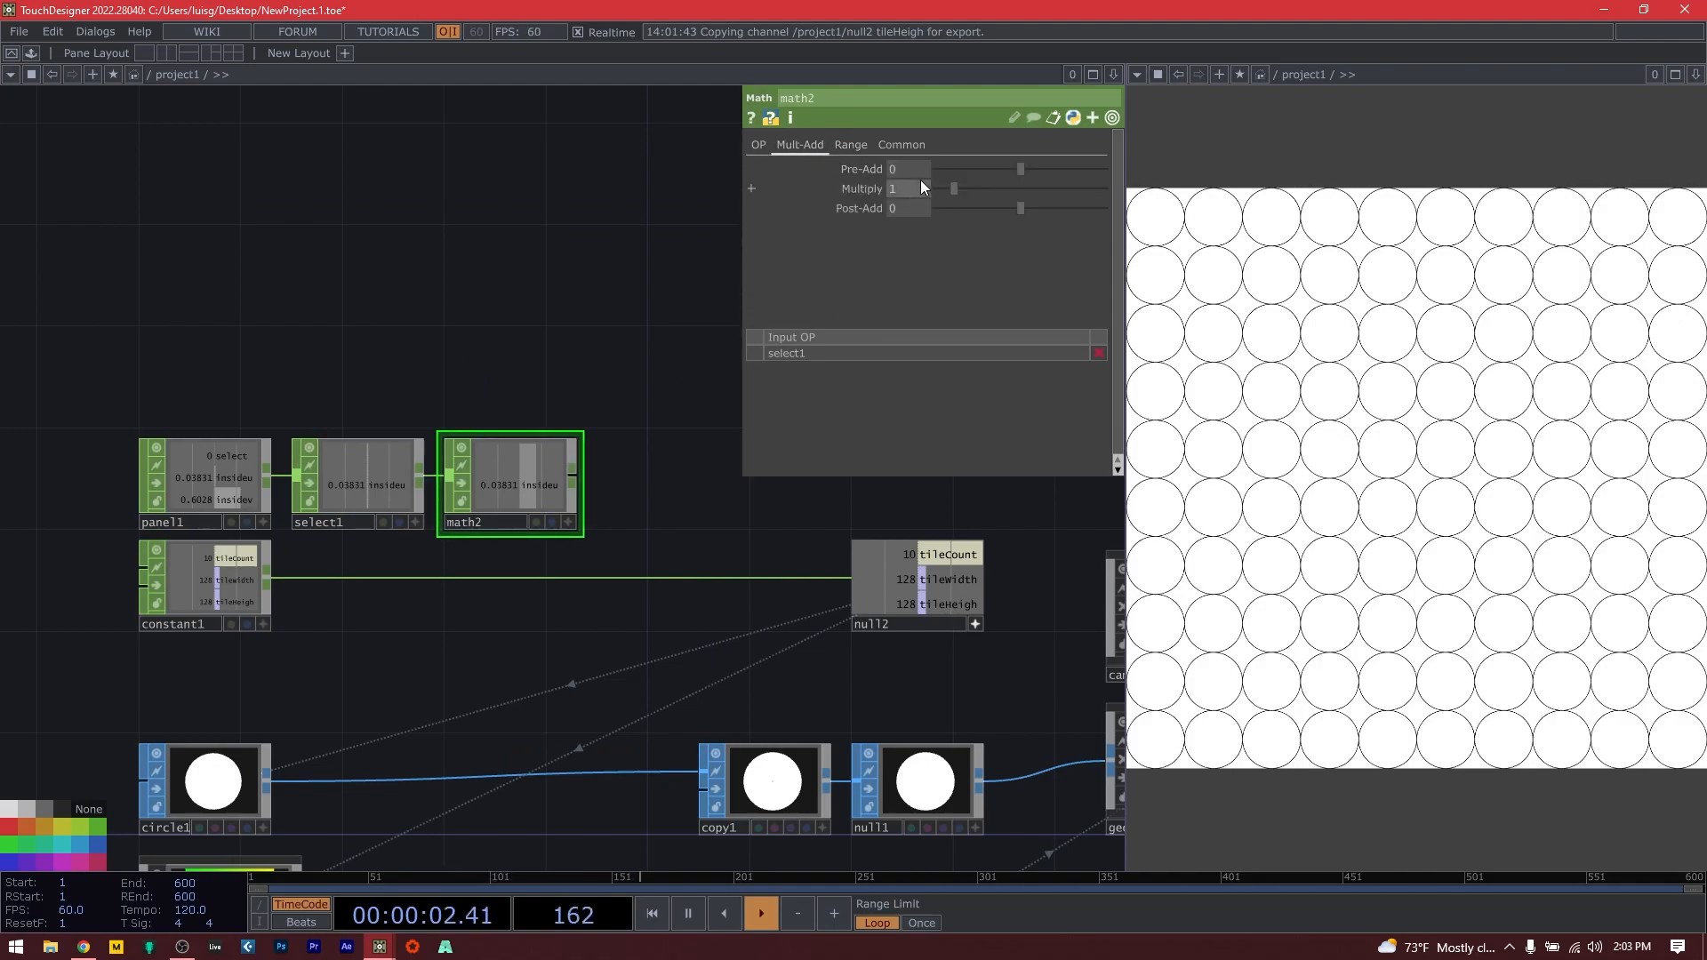
pyautogui.write('parent(')
pyautogui.write(')')
pyautogui.write('.width')
pyautogui.press('Return')
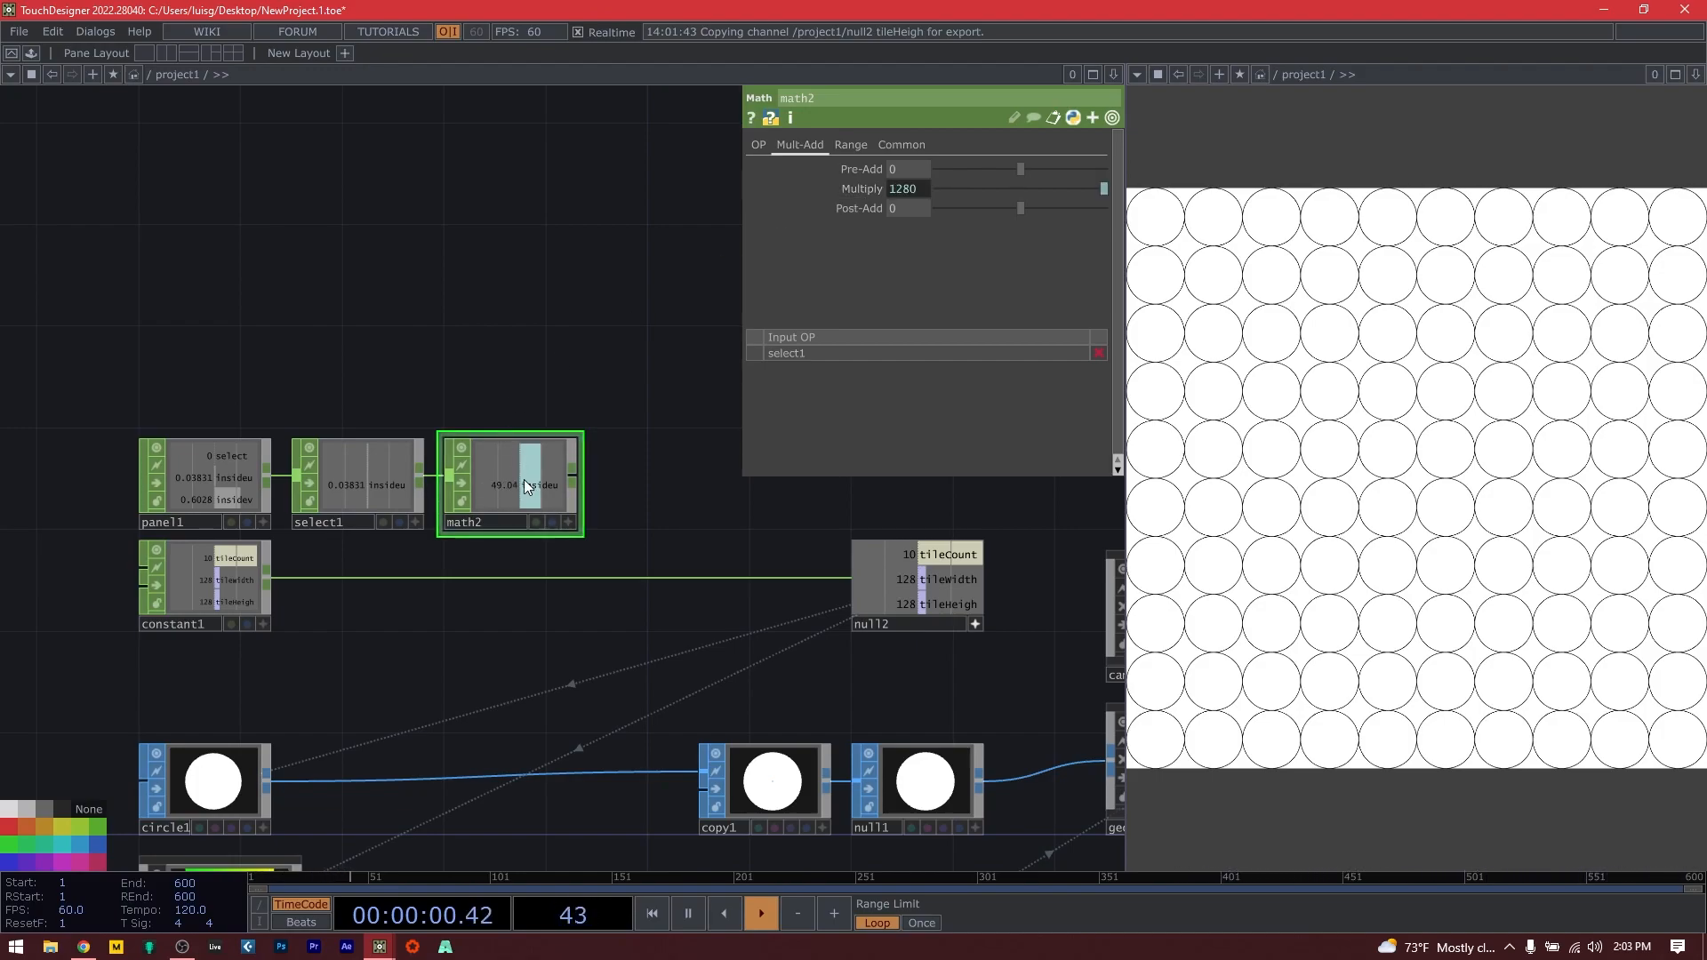
pyautogui.click(908, 193)
pyautogui.write('/30')
pyautogui.press('Return')
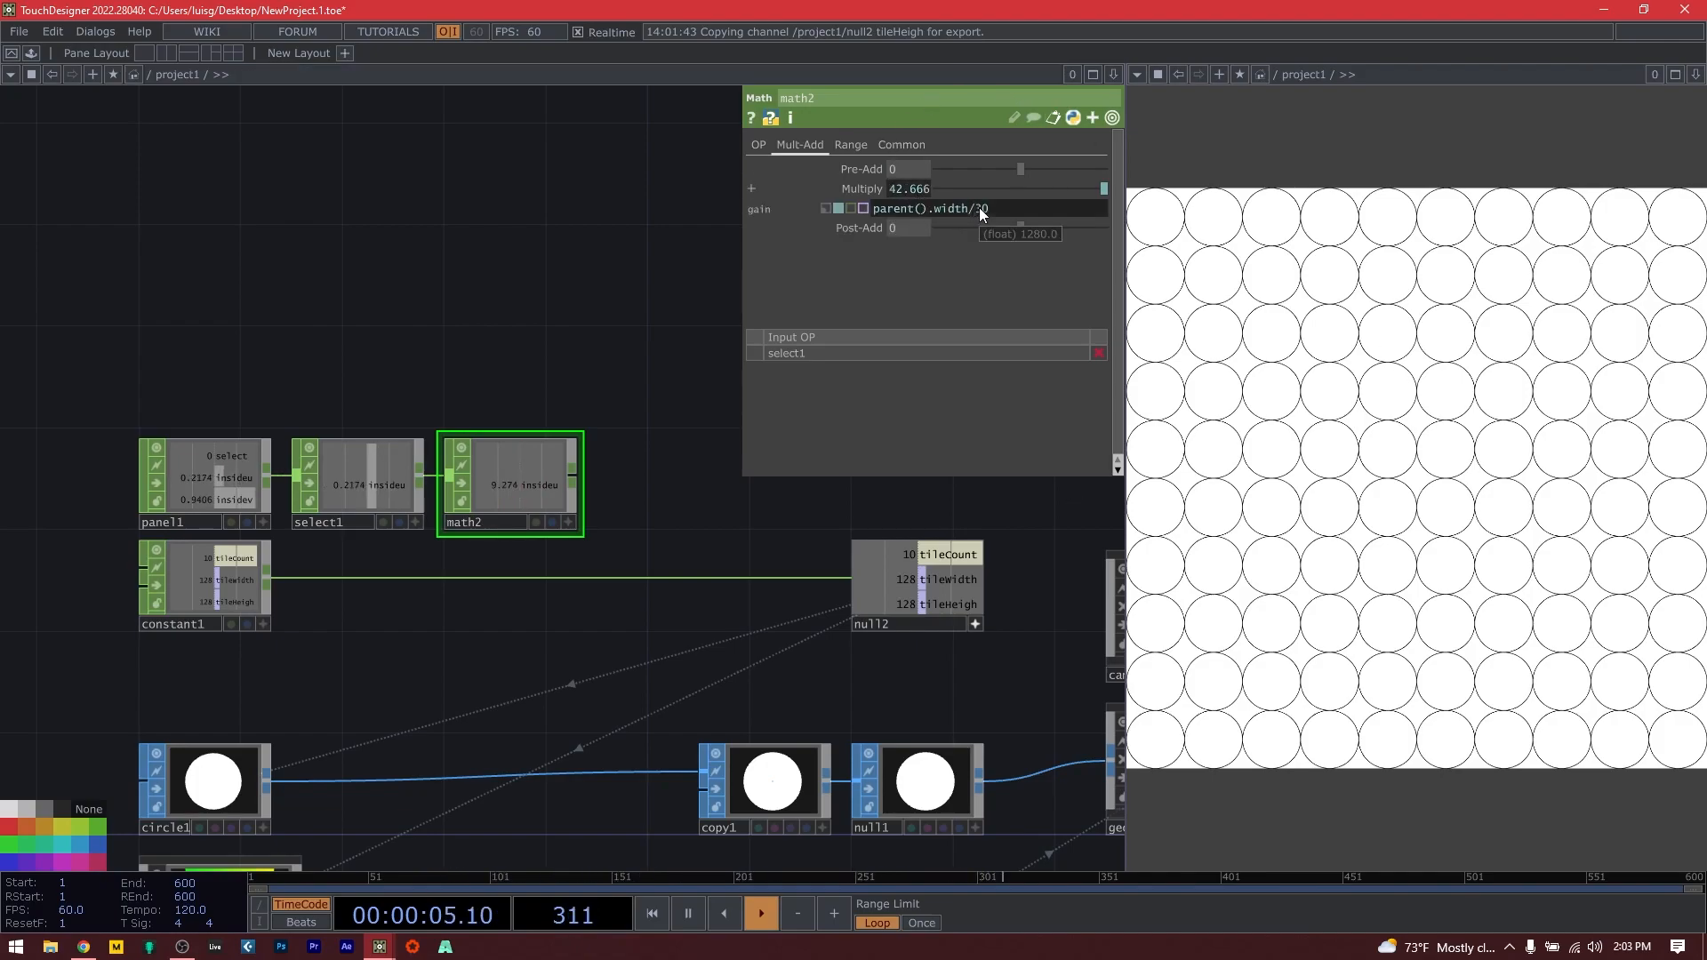
pyautogui.click(910, 232)
pyautogui.write('1')
pyautogui.press('Return')
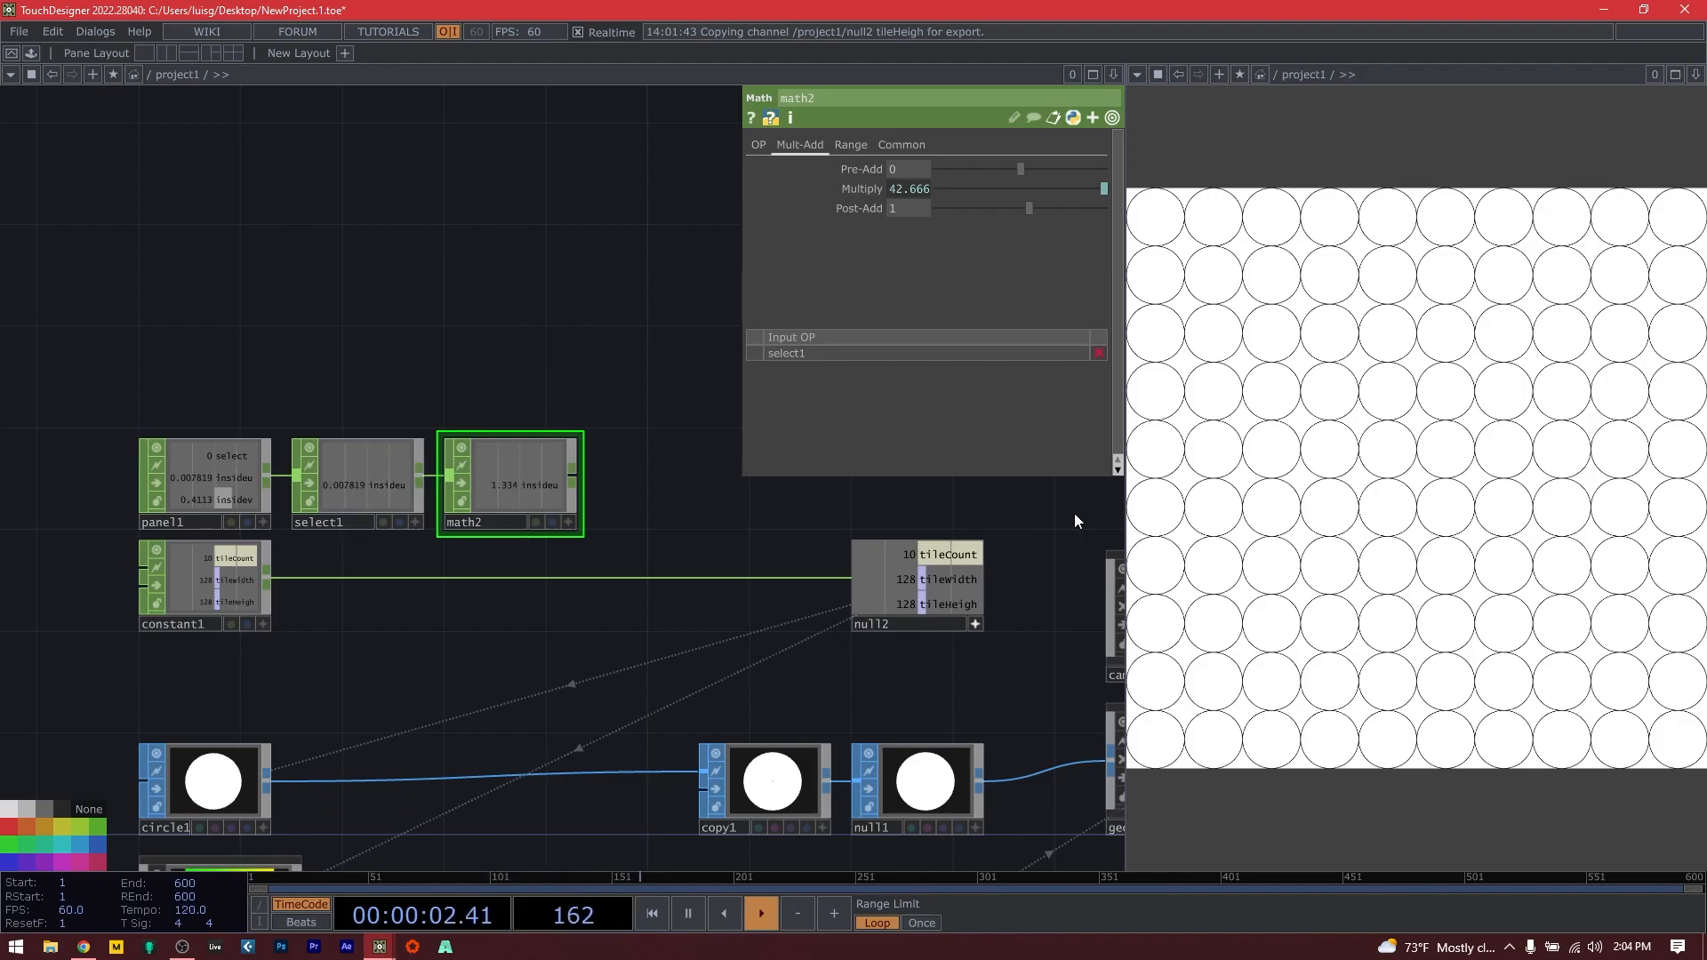
# Set math2's Integer option to Round.
pyautogui.click(756, 145)
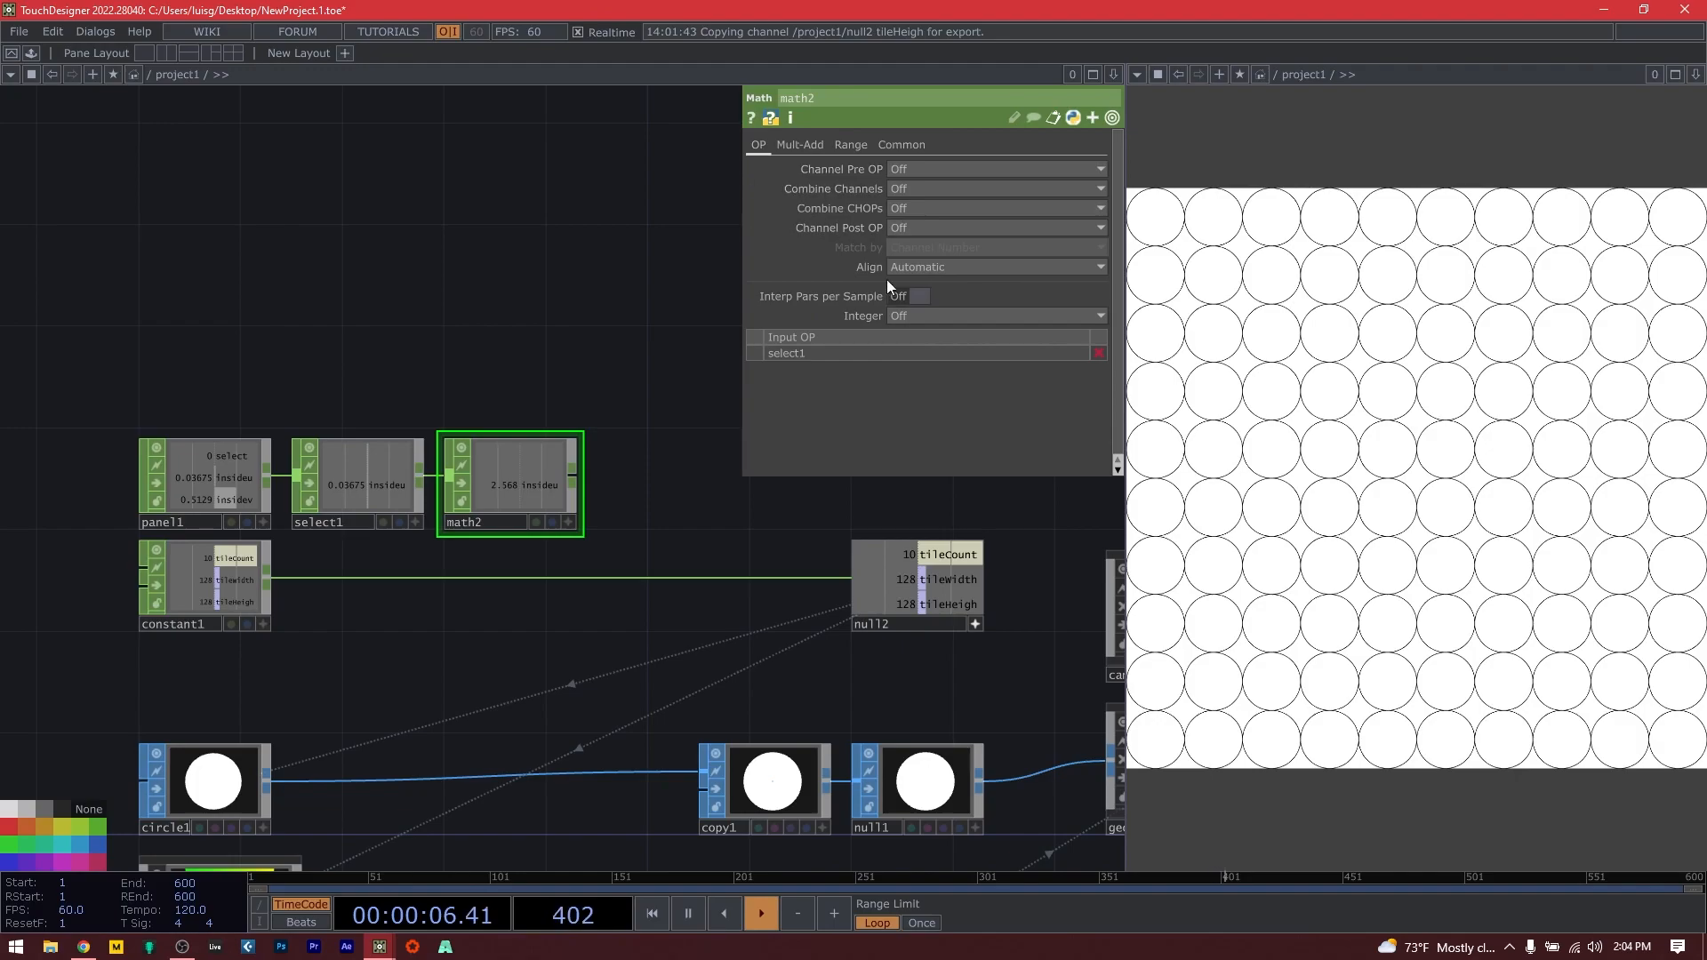
pyautogui.click(909, 318)
pyautogui.click(907, 388)
# Combine math2 and constant1 in a Merge CHOP feeding null2, and place it close to null2.
pyautogui.rightClick(571, 472)
pyautogui.write('merg')
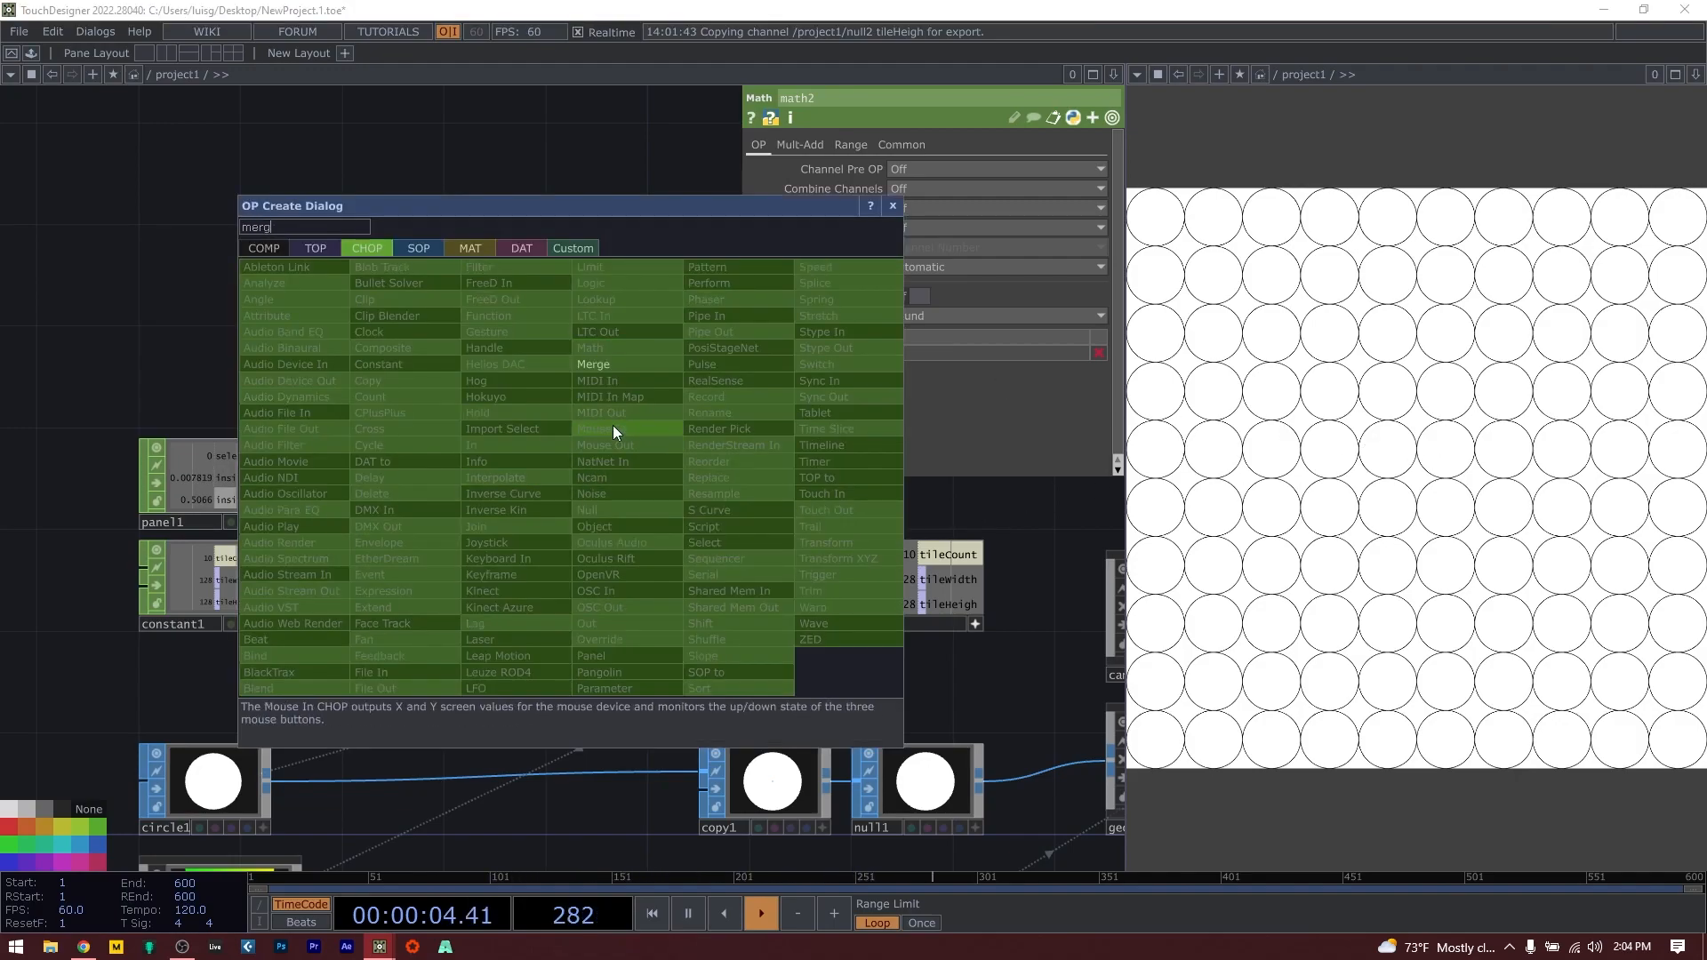
pyautogui.click(621, 367)
pyautogui.click(706, 589)
pyautogui.moveTo(355, 594); pyautogui.dragTo(857, 582)
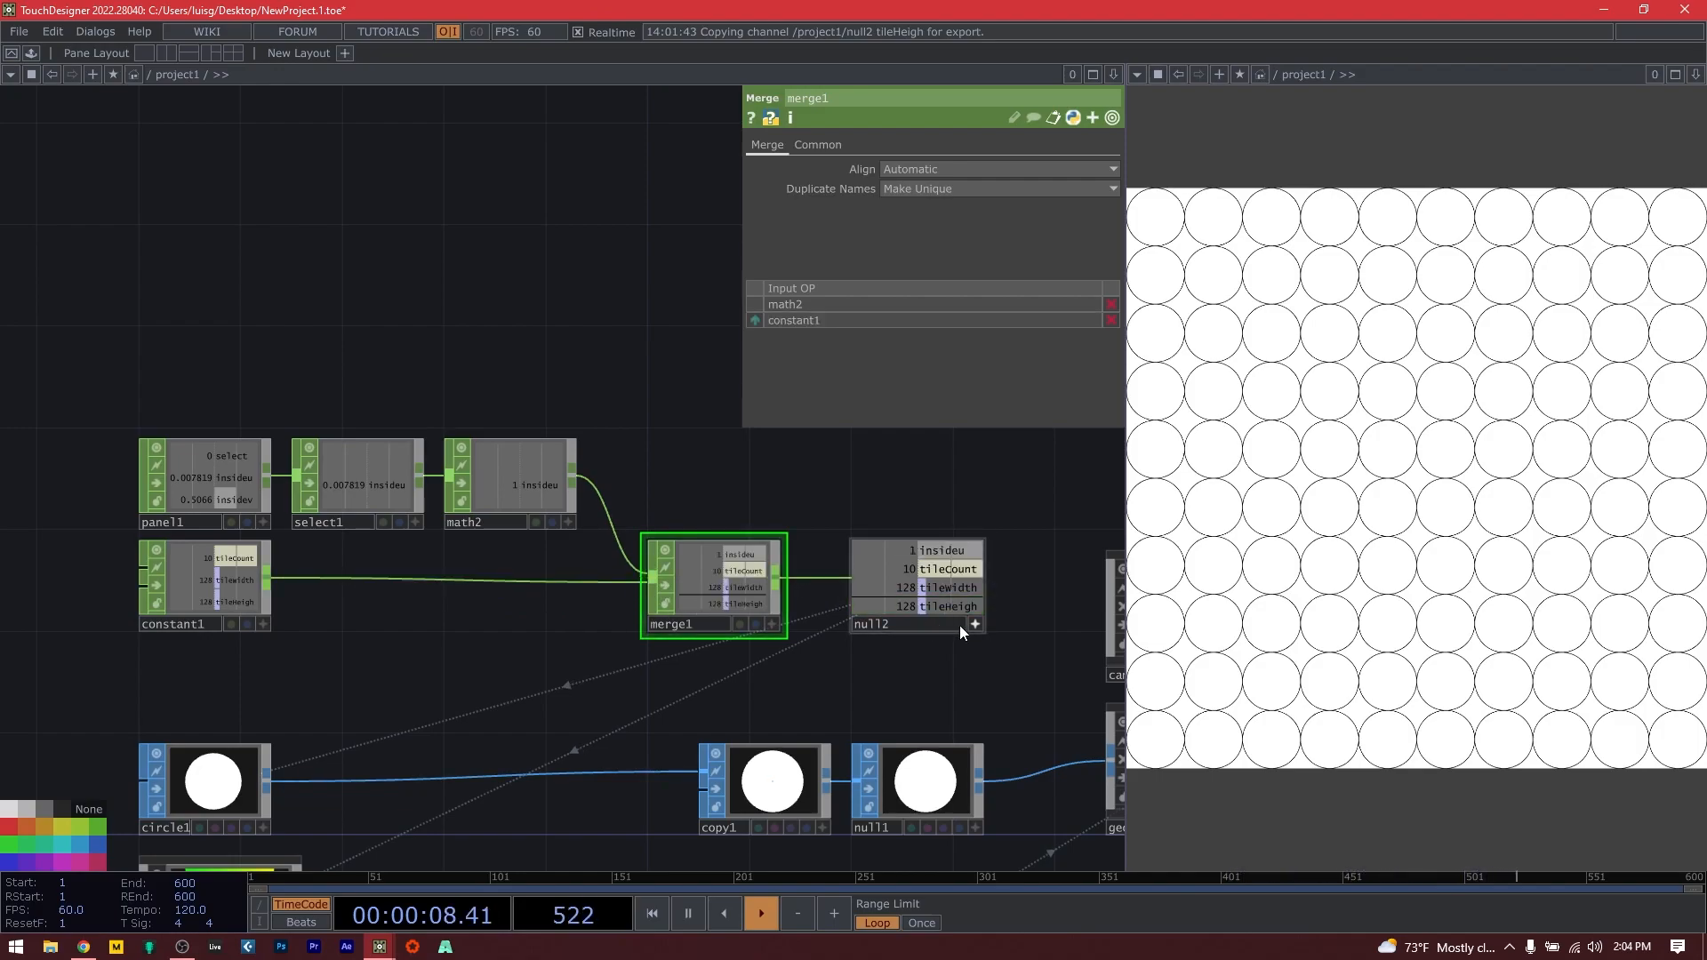
pyautogui.click(974, 627)
pyautogui.moveTo(746, 595); pyautogui.dragTo(773, 595)
# Rename the channel output by select1 to circleCount.
pyautogui.moveTo(727, 681); pyautogui.dragTo(502, 535)
pyautogui.moveTo(881, 516); pyautogui.dragTo(815, 564)
pyautogui.scroll(3, 815, 564)
pyautogui.click(650, 513)
pyautogui.moveTo(534, 566); pyautogui.dragTo(969, 647)
pyautogui.scroll(-3, 424, 486)
pyautogui.scroll(2, 266, 408)
pyautogui.click(294, 418)
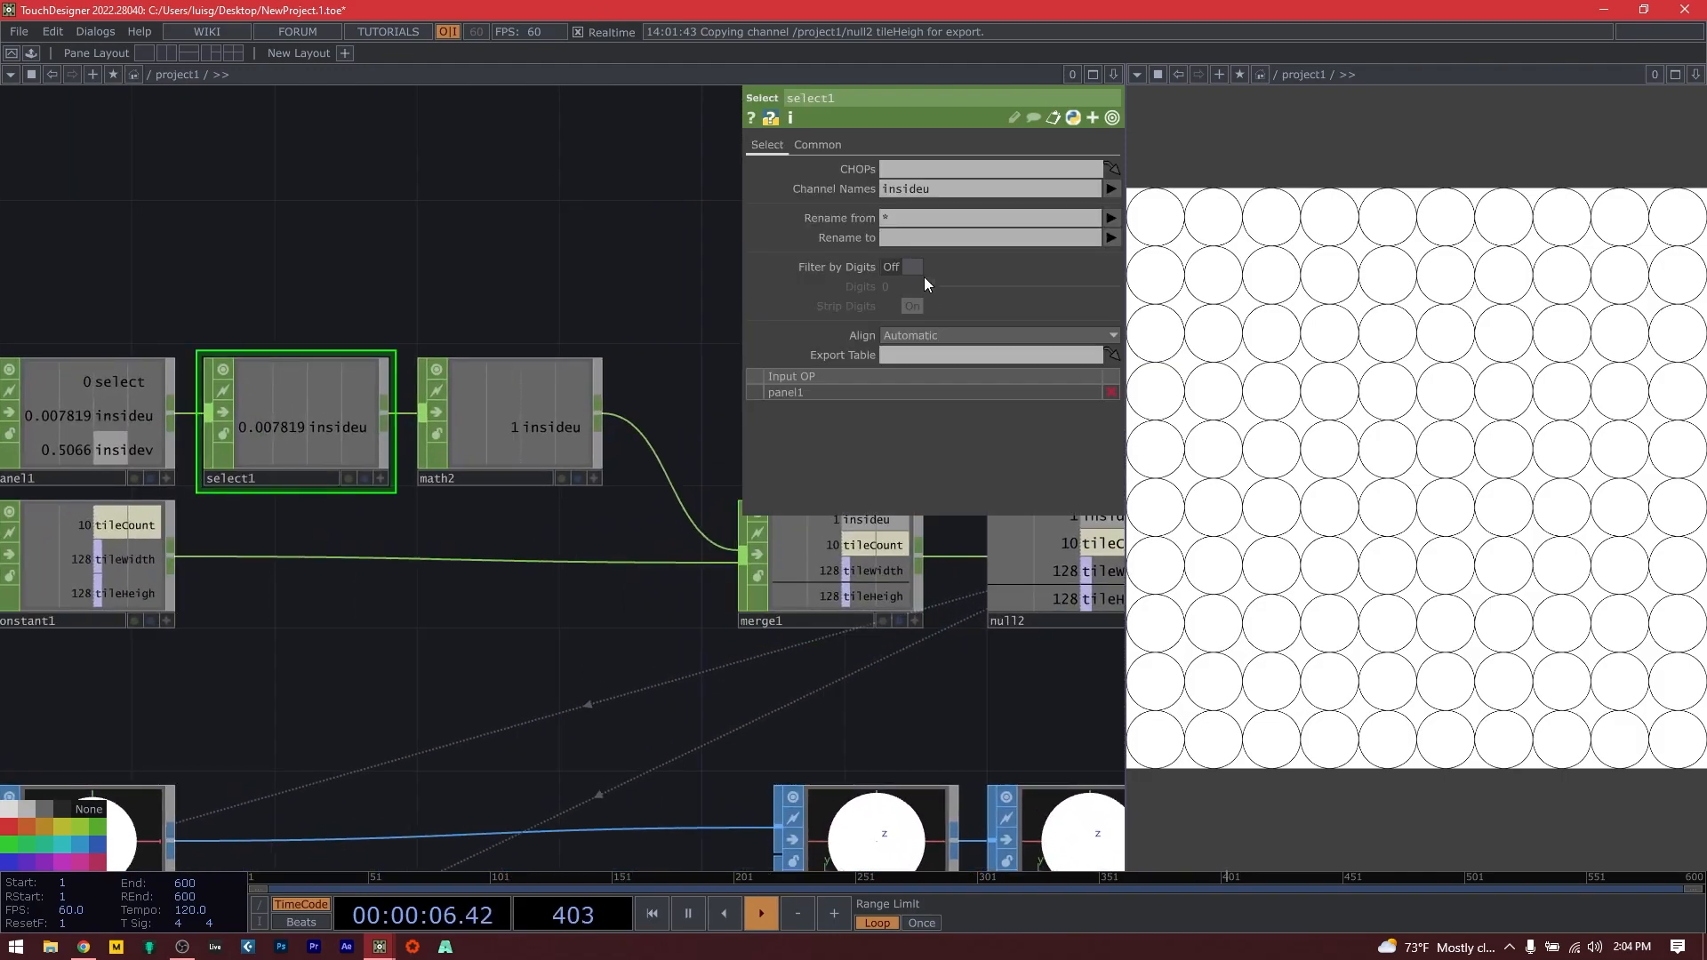
pyautogui.click(898, 236)
pyautogui.write('ci')
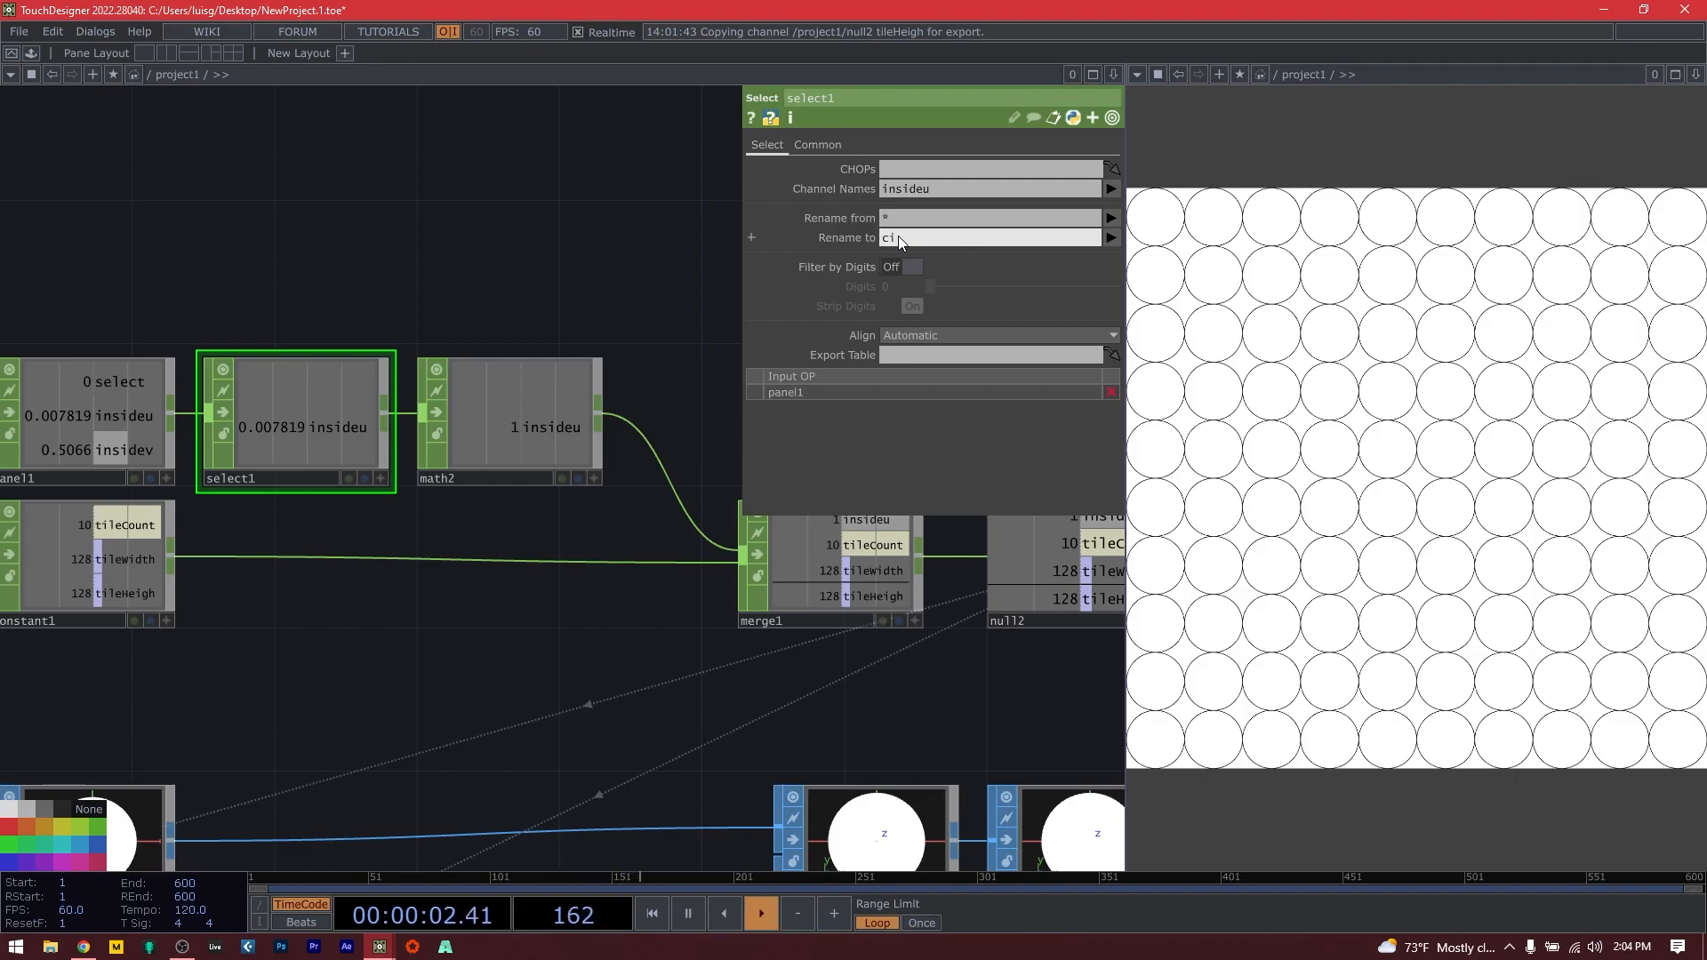
pyautogui.write('rcleCount')
pyautogui.press('Return')
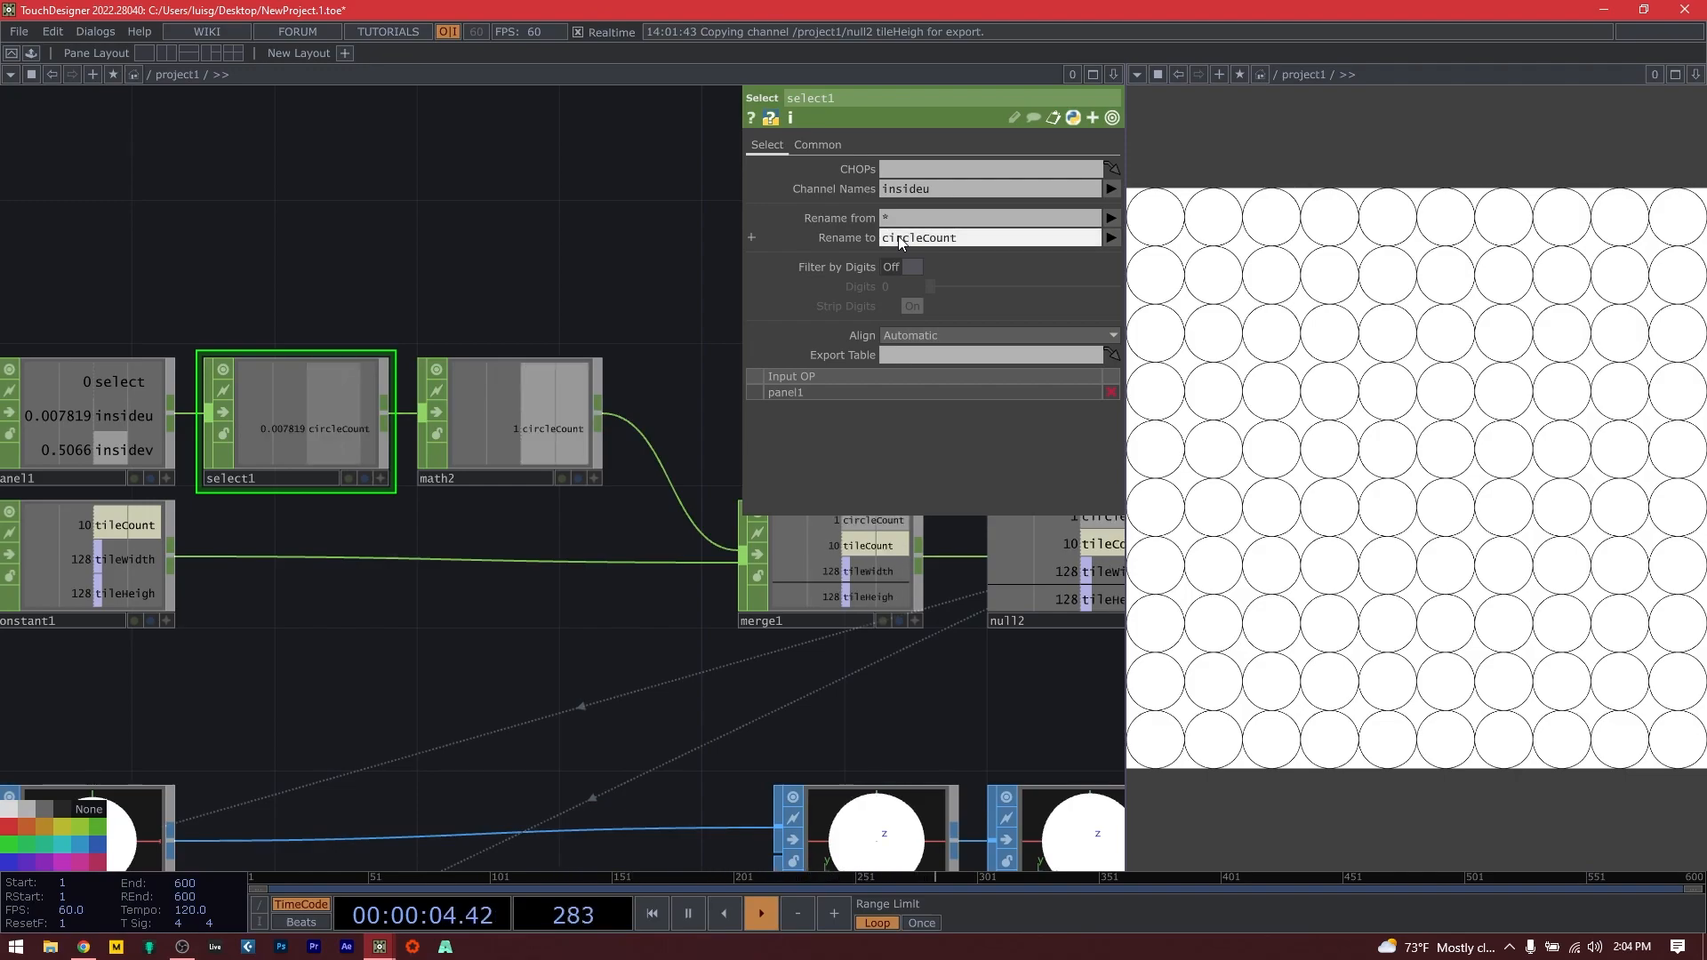
# Reference null2's circleCount channel in copy1's Number of Copies.
pyautogui.moveTo(484, 652); pyautogui.dragTo(1, 574)
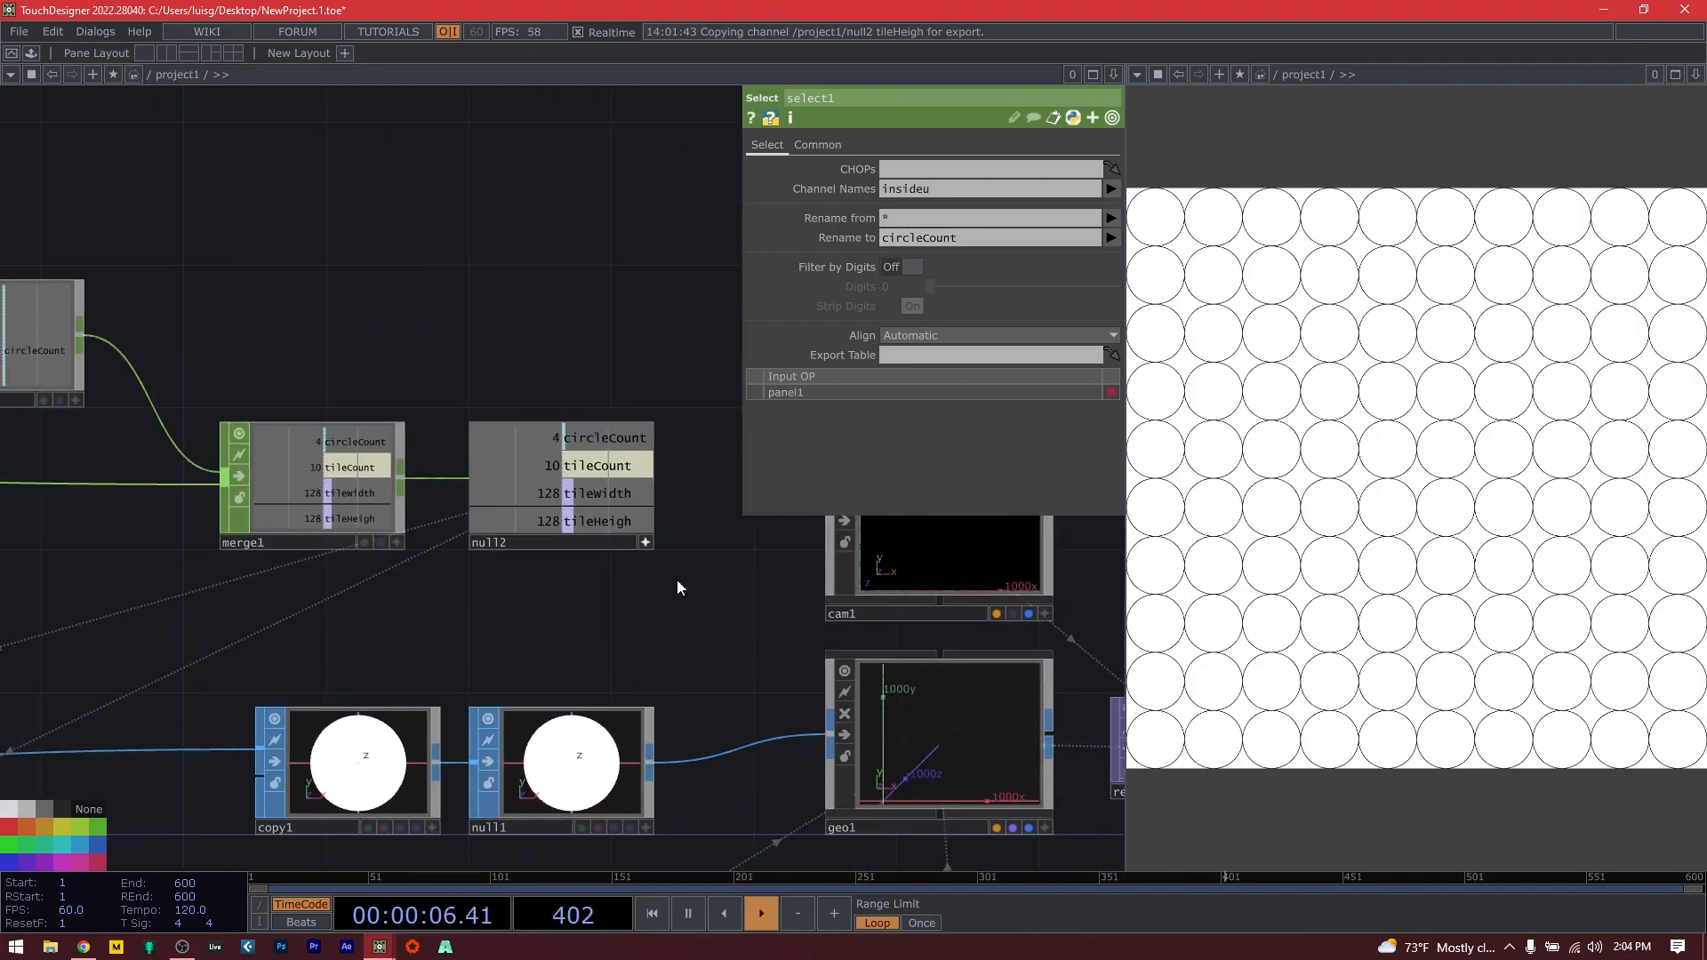
pyautogui.moveTo(615, 449); pyautogui.dragTo(916, 208)
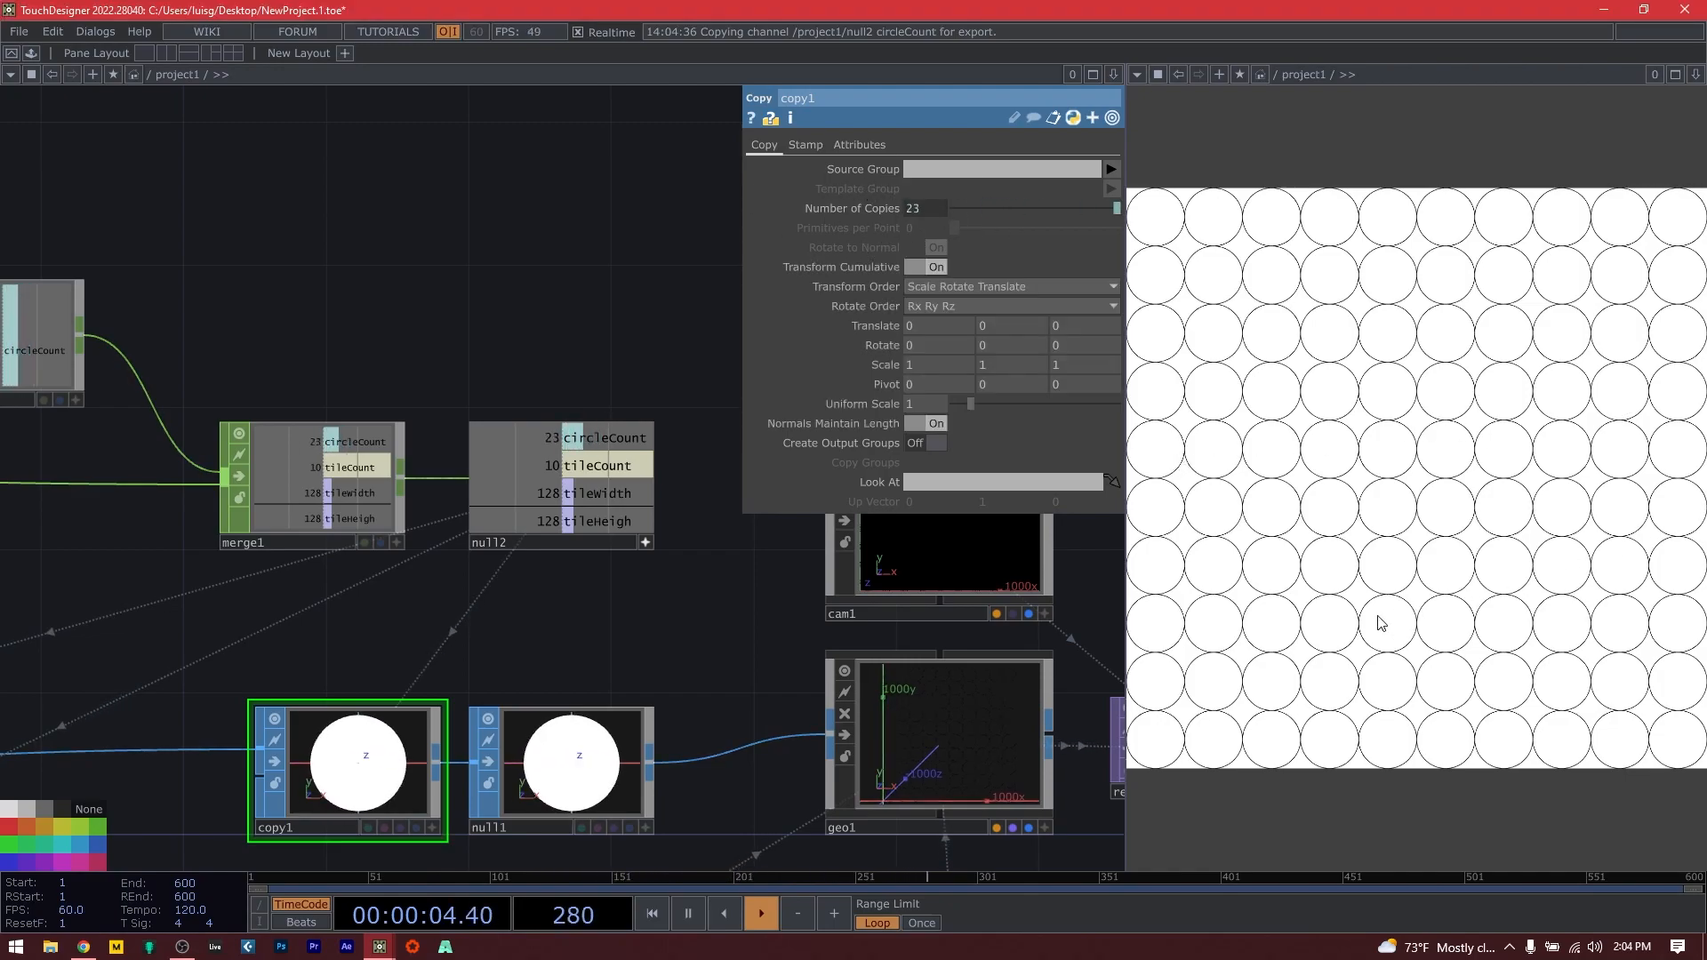
# Change circle1's Arc Type to Open Arc.
pyautogui.moveTo(392, 645); pyautogui.dragTo(1079, 573)
pyautogui.scroll(-3, 532, 647)
pyautogui.click(332, 694)
pyautogui.moveTo(433, 605); pyautogui.dragTo(265, 549)
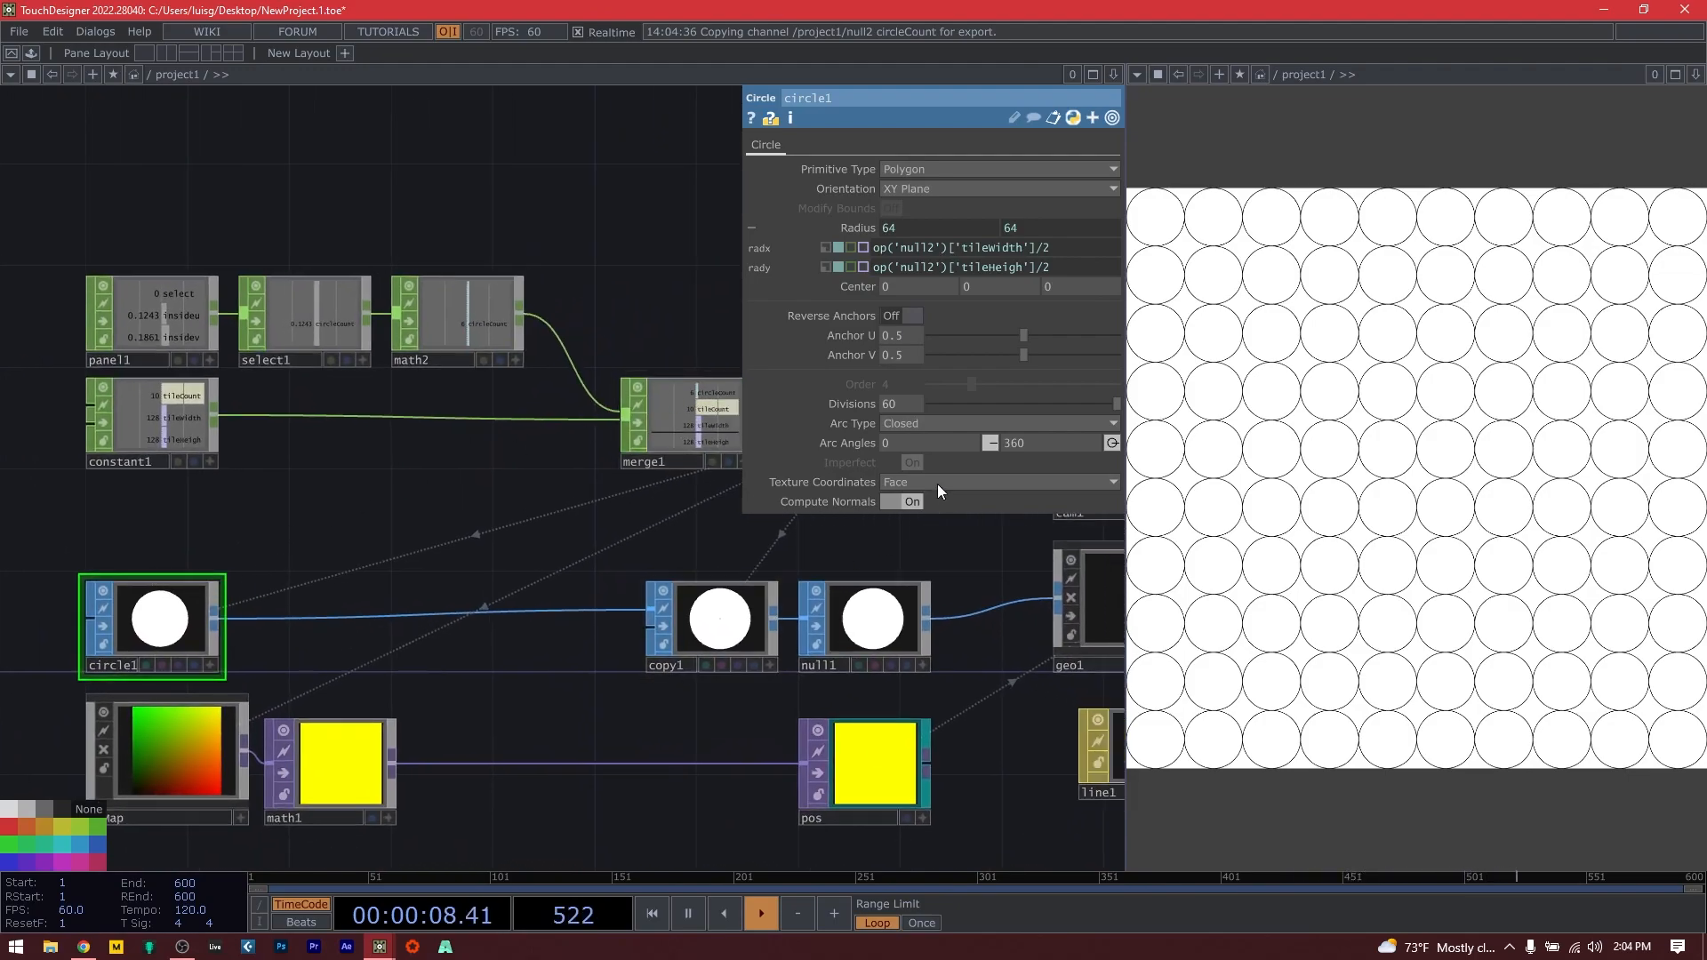
pyautogui.click(906, 425)
pyautogui.click(912, 462)
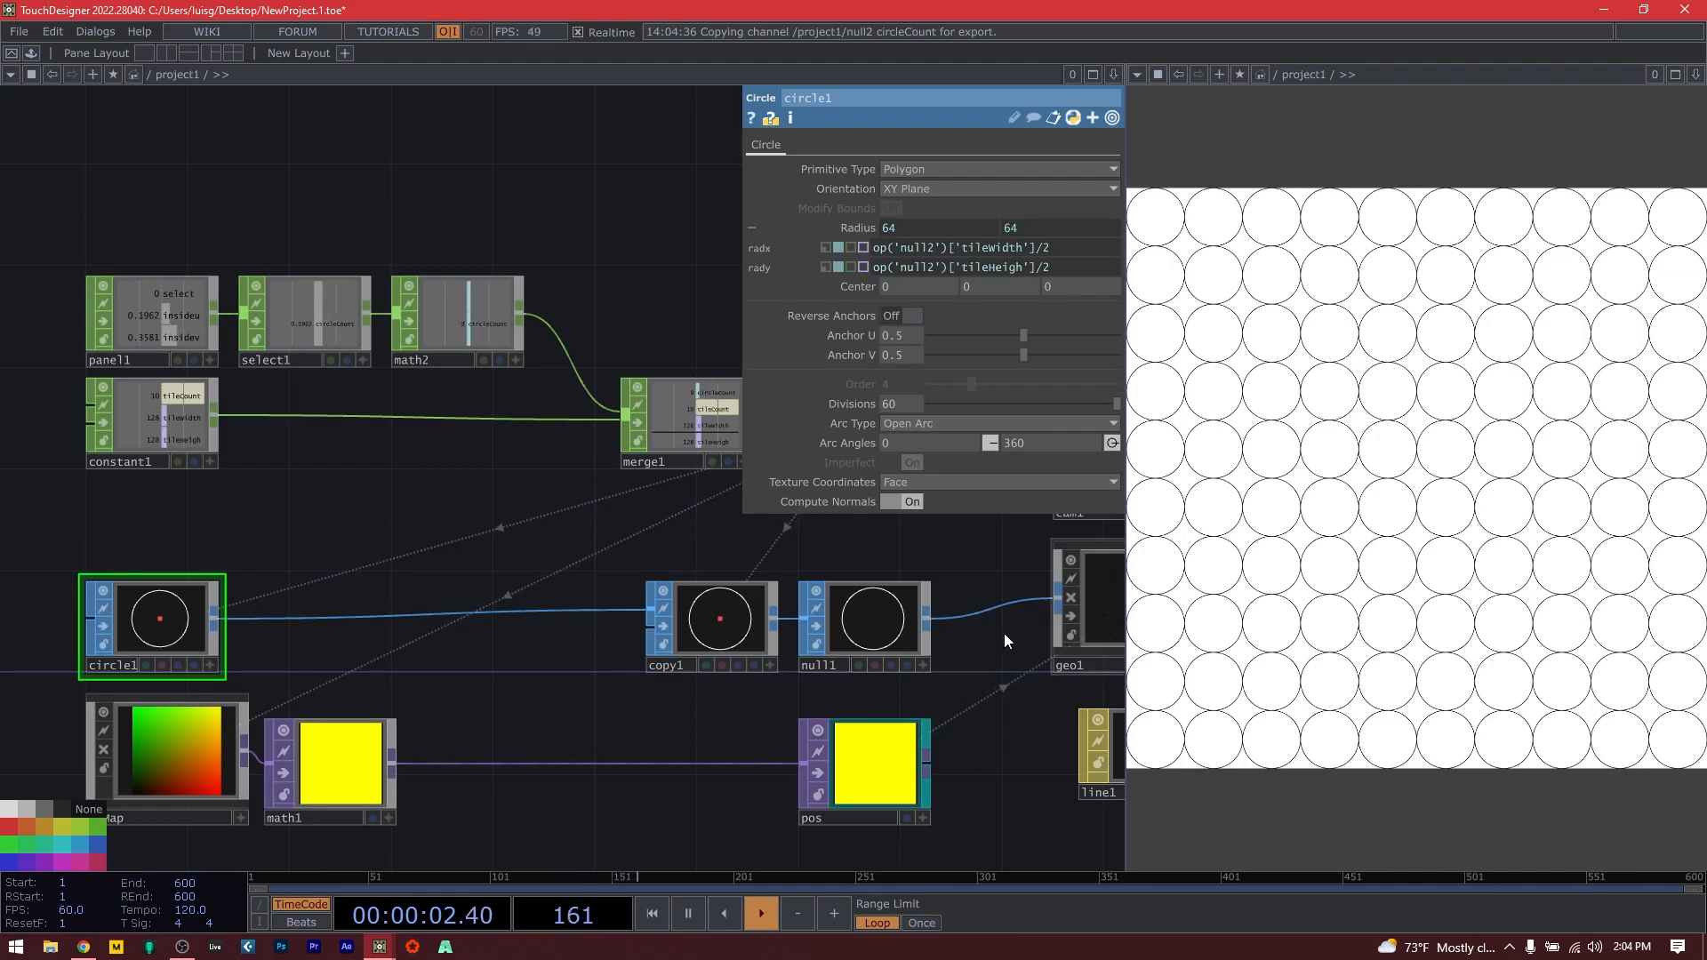
pyautogui.scroll(4, 725, 618)
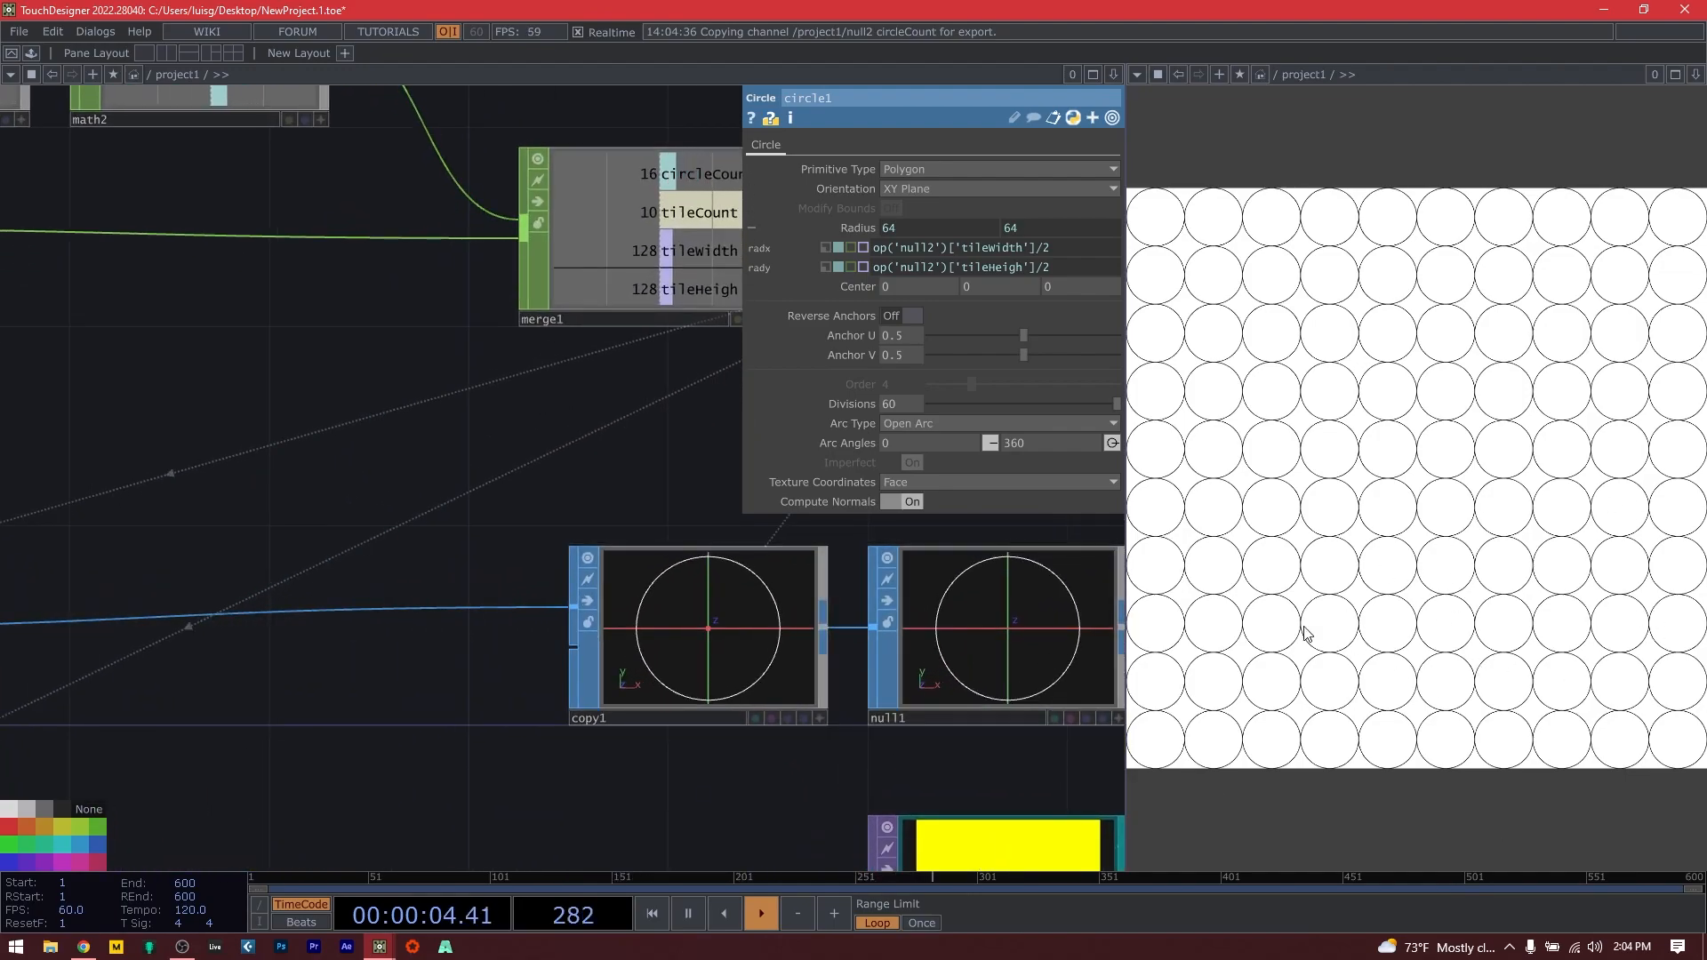
pyautogui.scroll(-4, 480, 432)
pyautogui.moveTo(462, 419); pyautogui.dragTo(434, 457)
pyautogui.moveTo(508, 507); pyautogui.dragTo(642, 498)
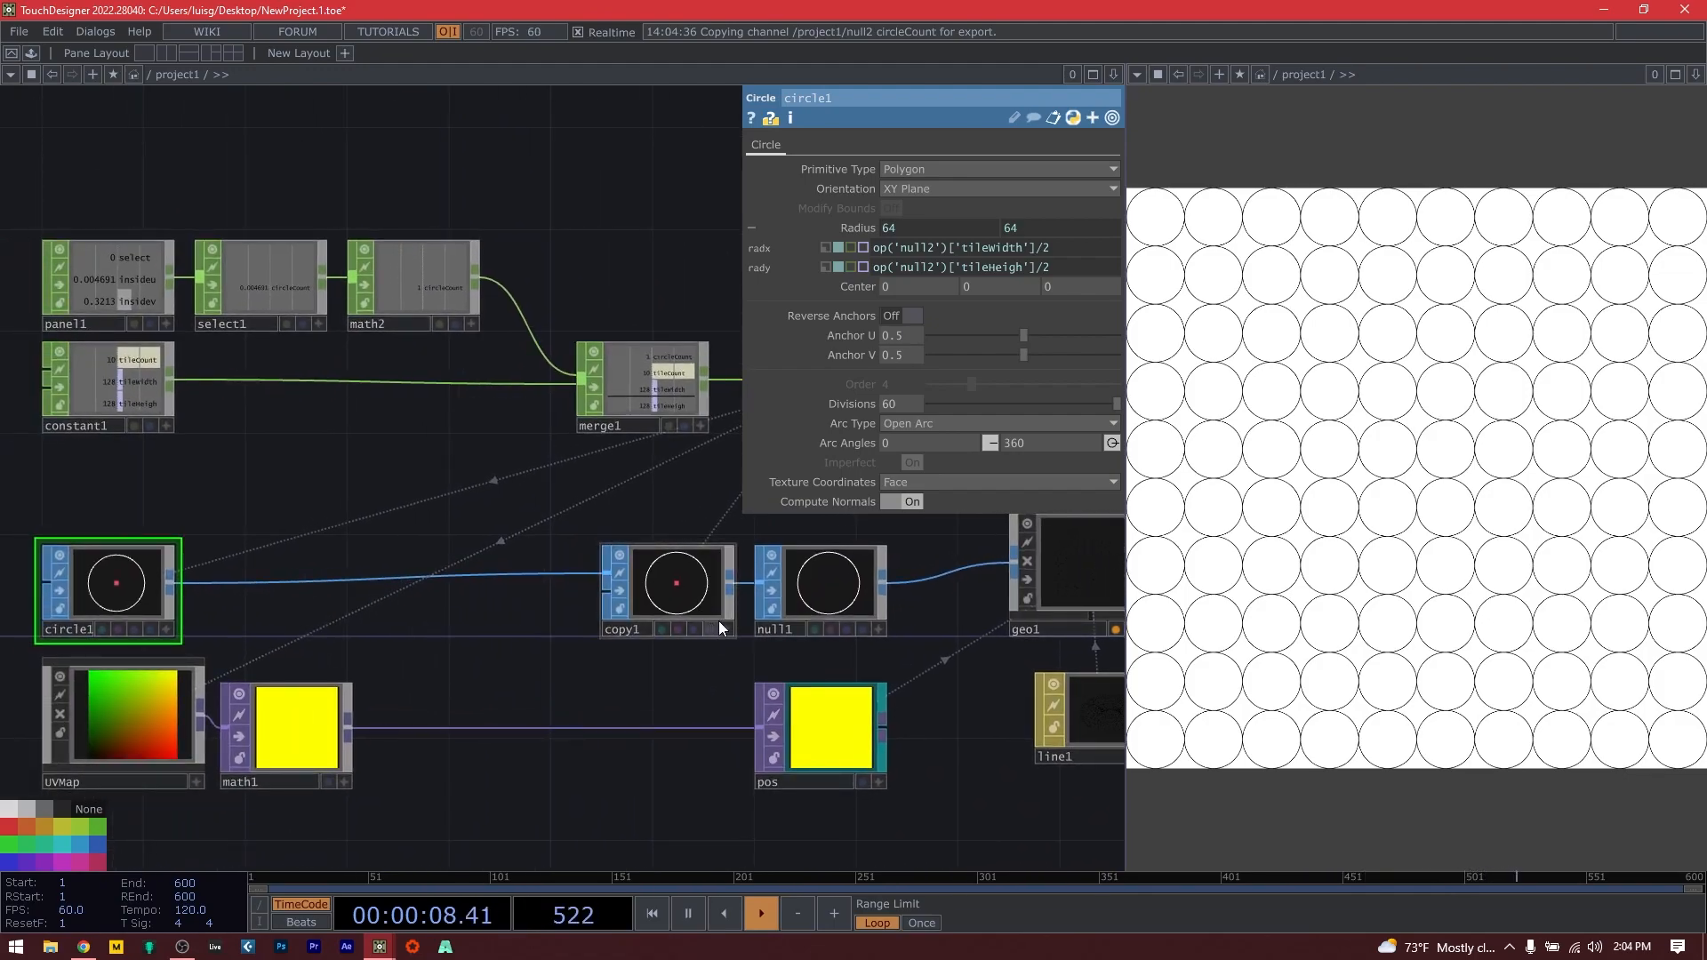
# Enable Stamp Inputs on copy1 and define a stamp parameter i with the value me.copyIndex.
pyautogui.scroll(3, 716, 623)
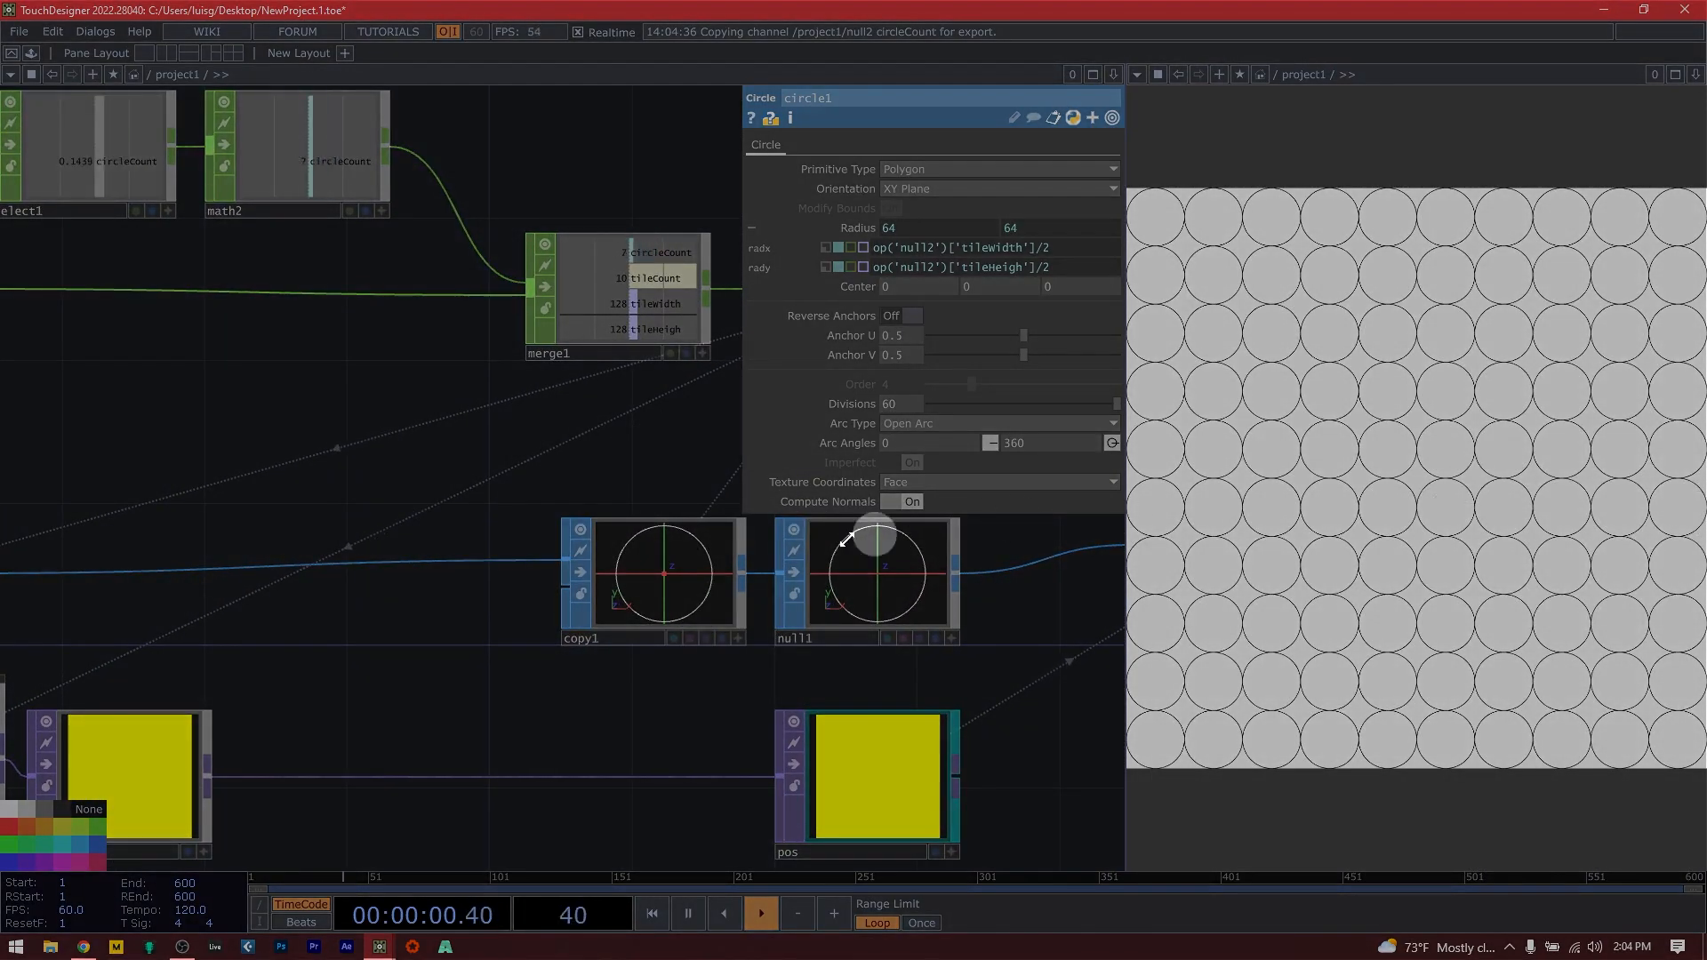
pyautogui.click(675, 562)
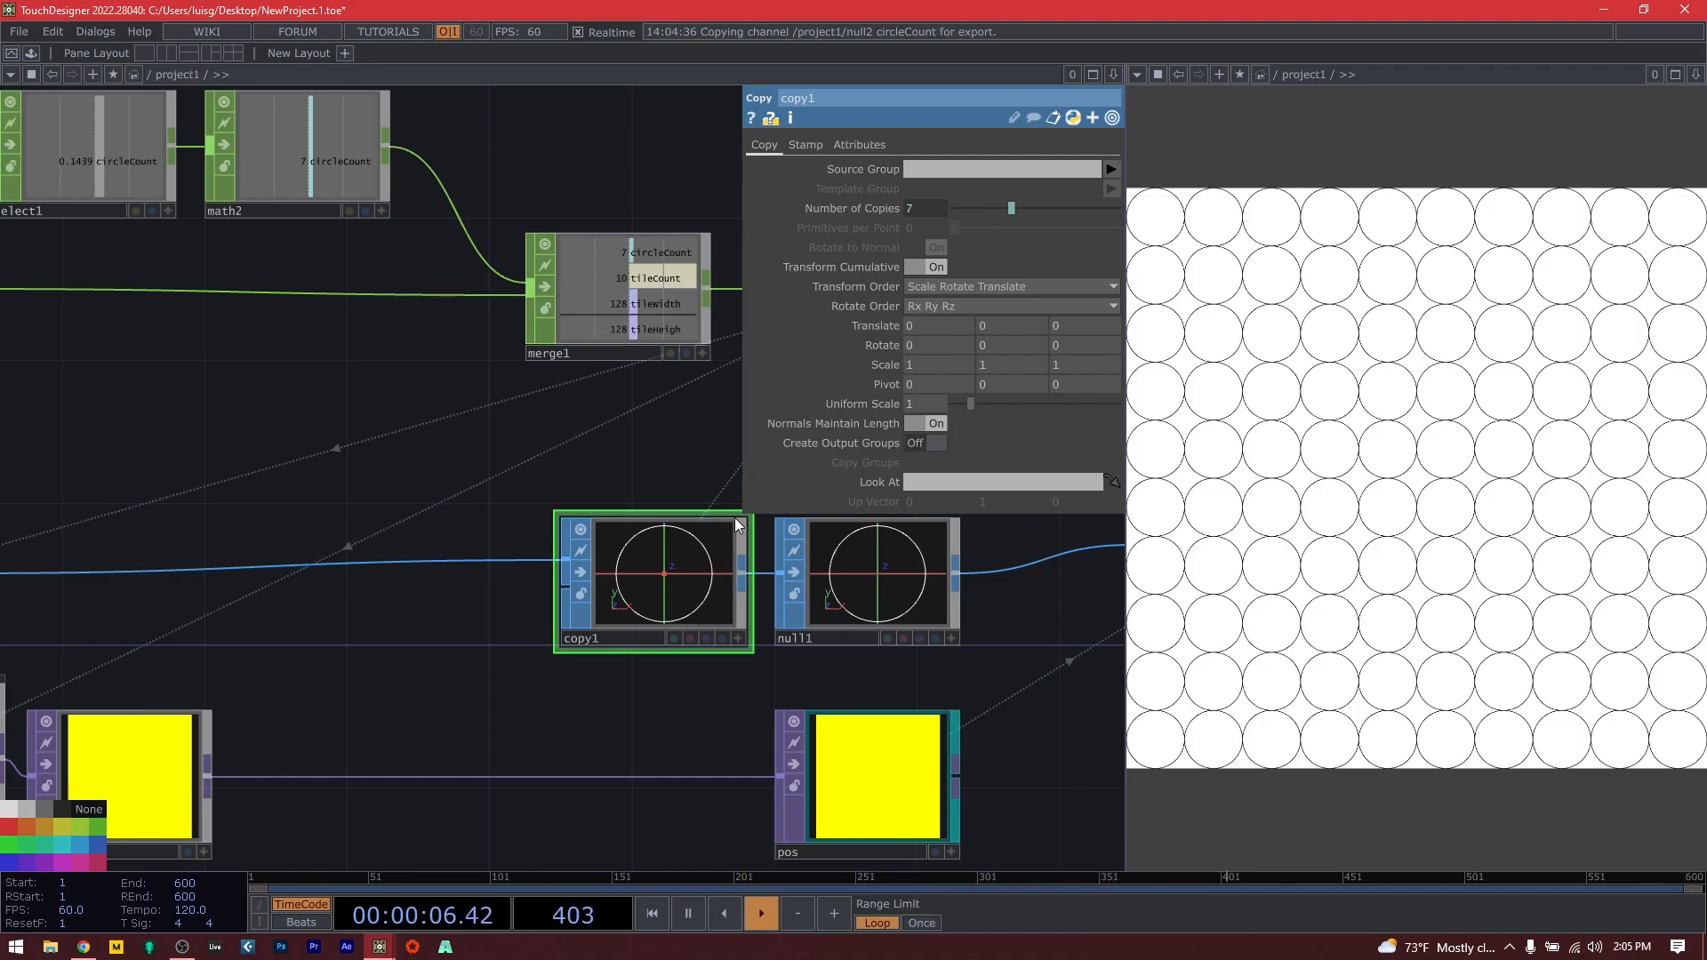
pyautogui.moveTo(469, 434); pyautogui.dragTo(650, 489)
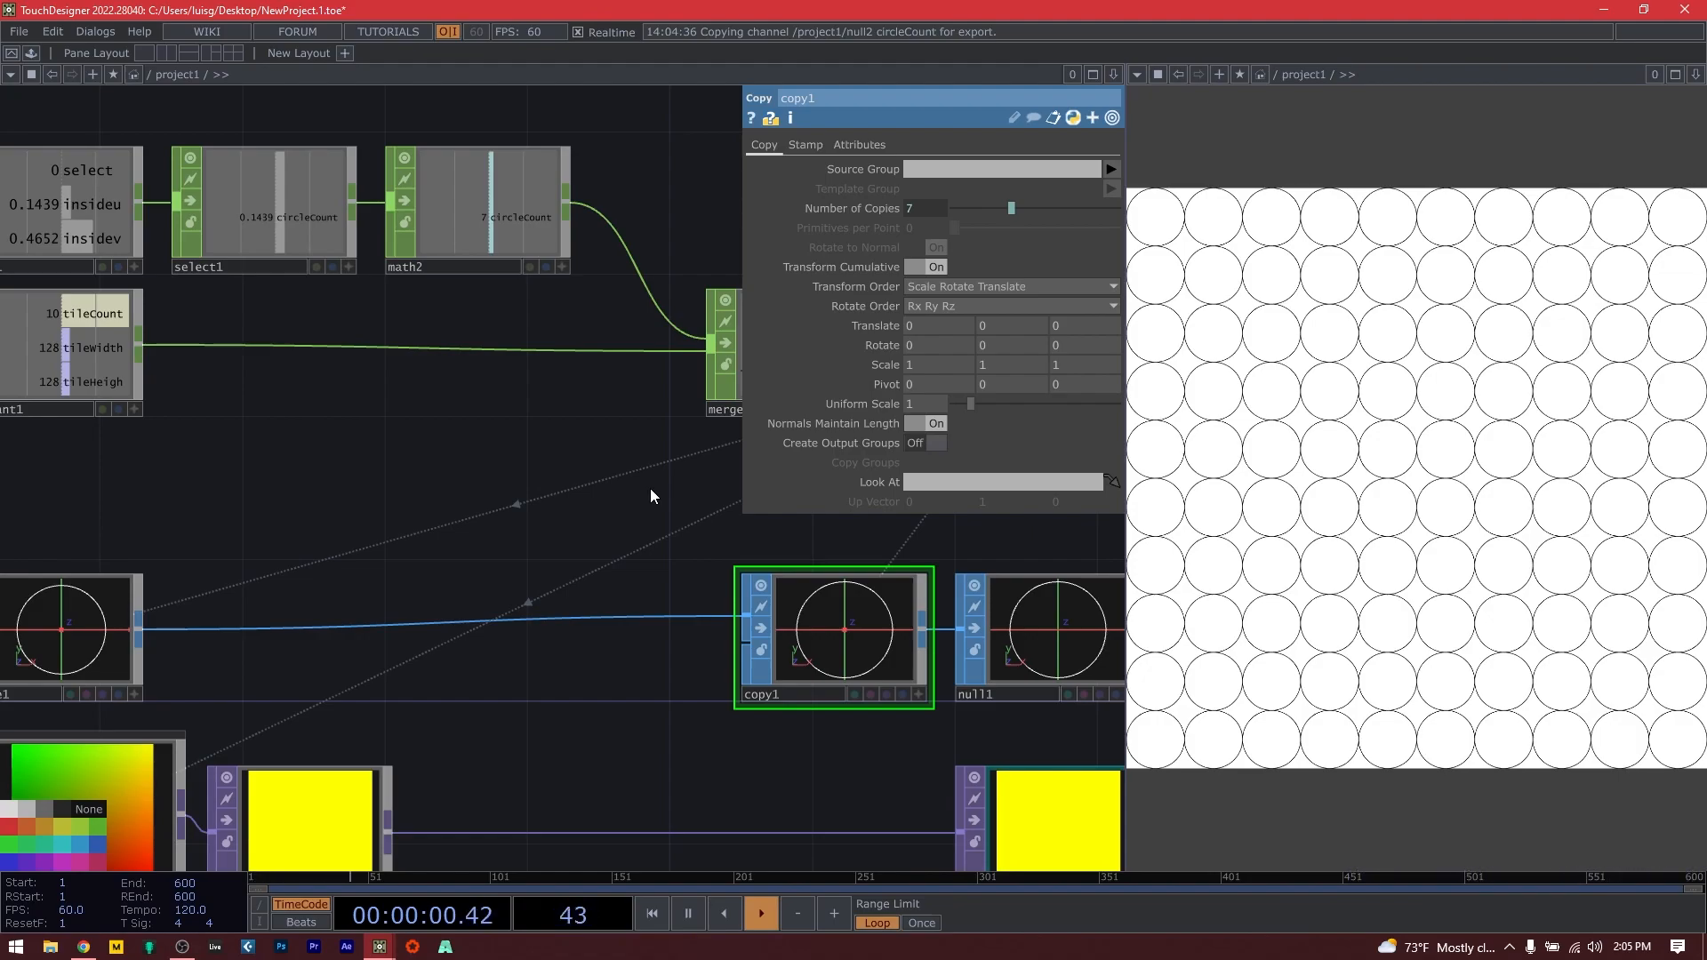
pyautogui.click(807, 147)
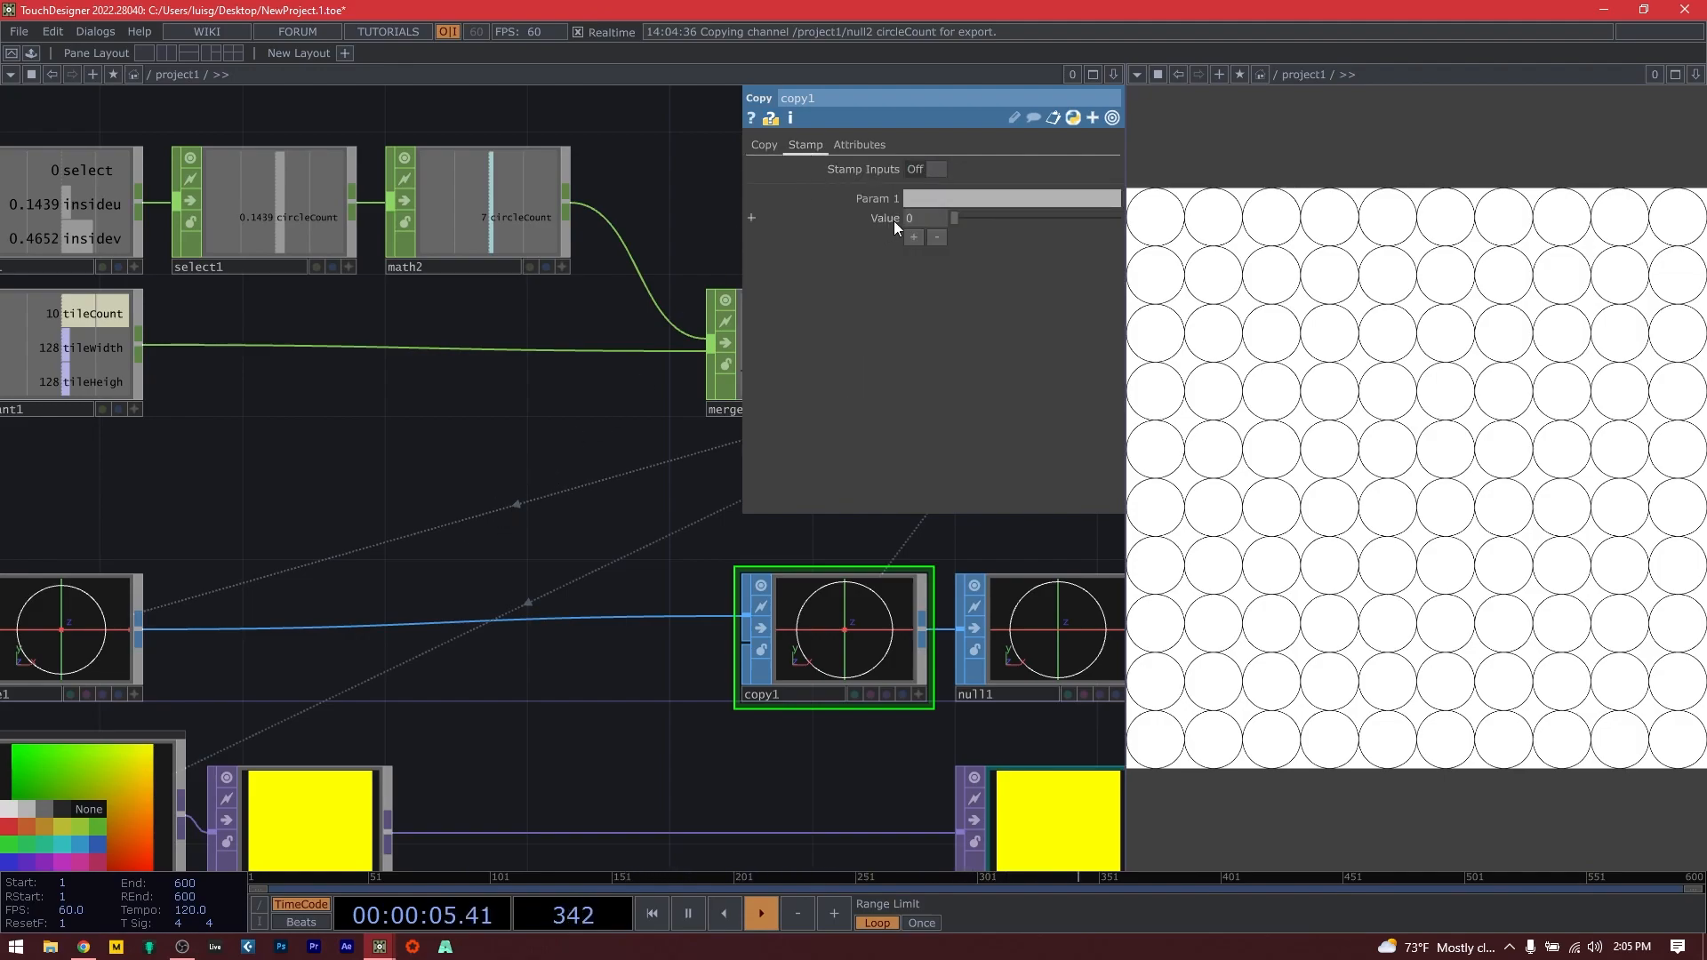
pyautogui.click(929, 173)
pyautogui.click(919, 203)
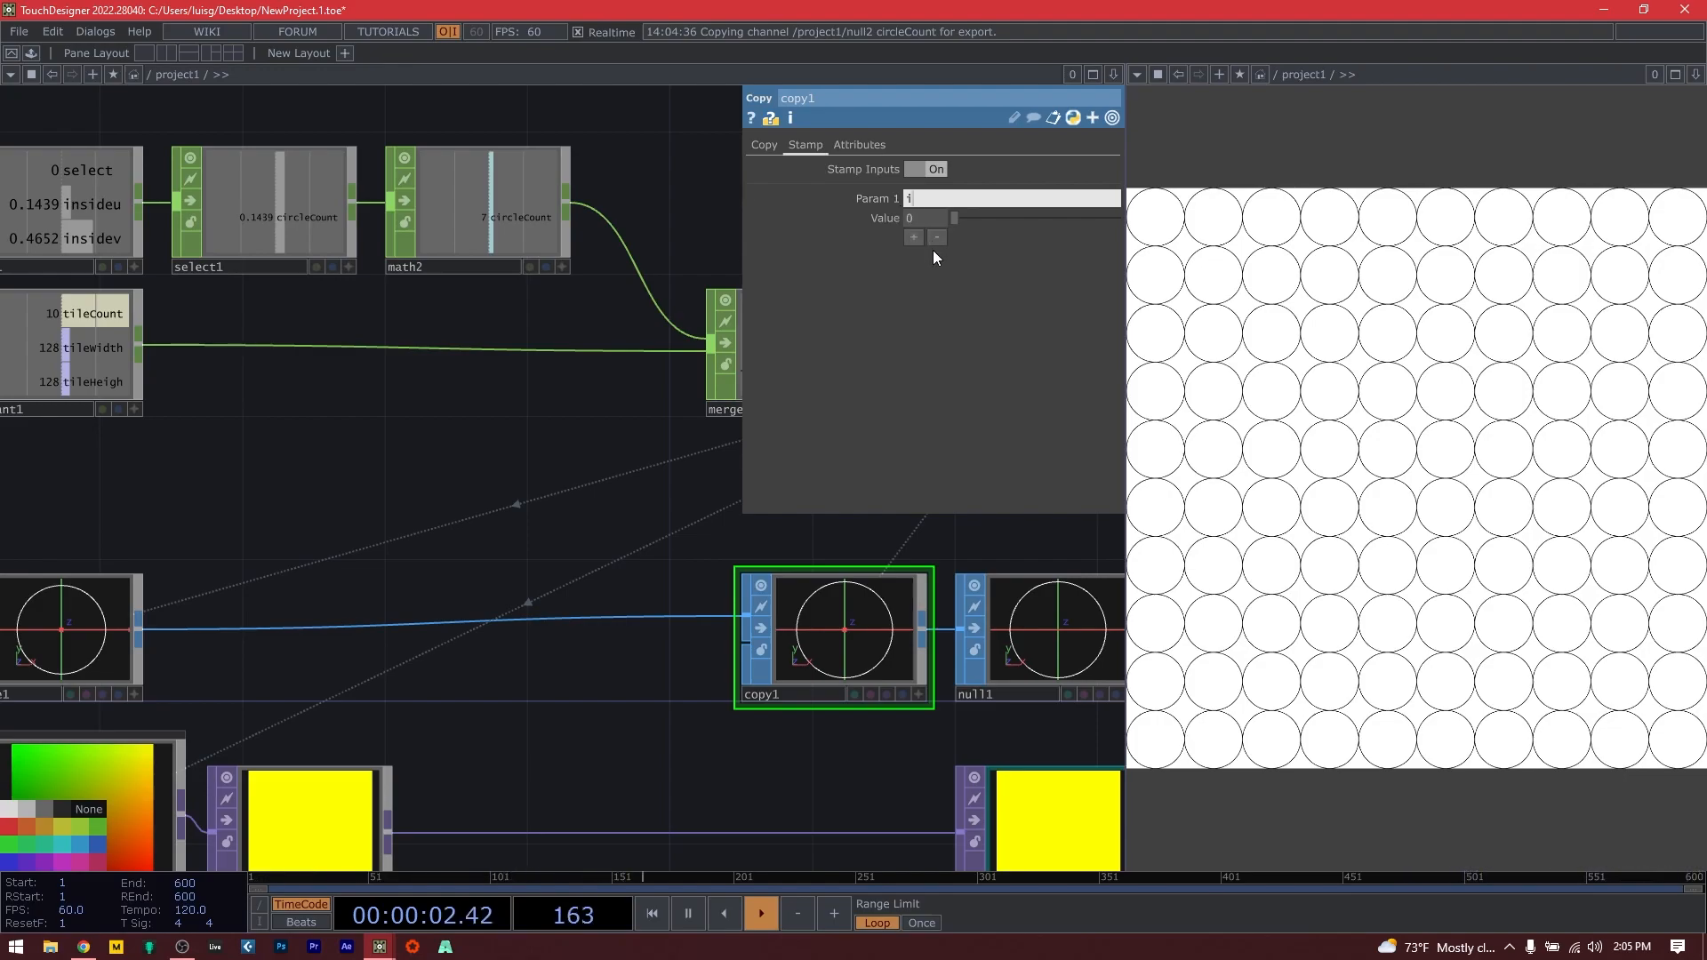
pyautogui.press('Return')
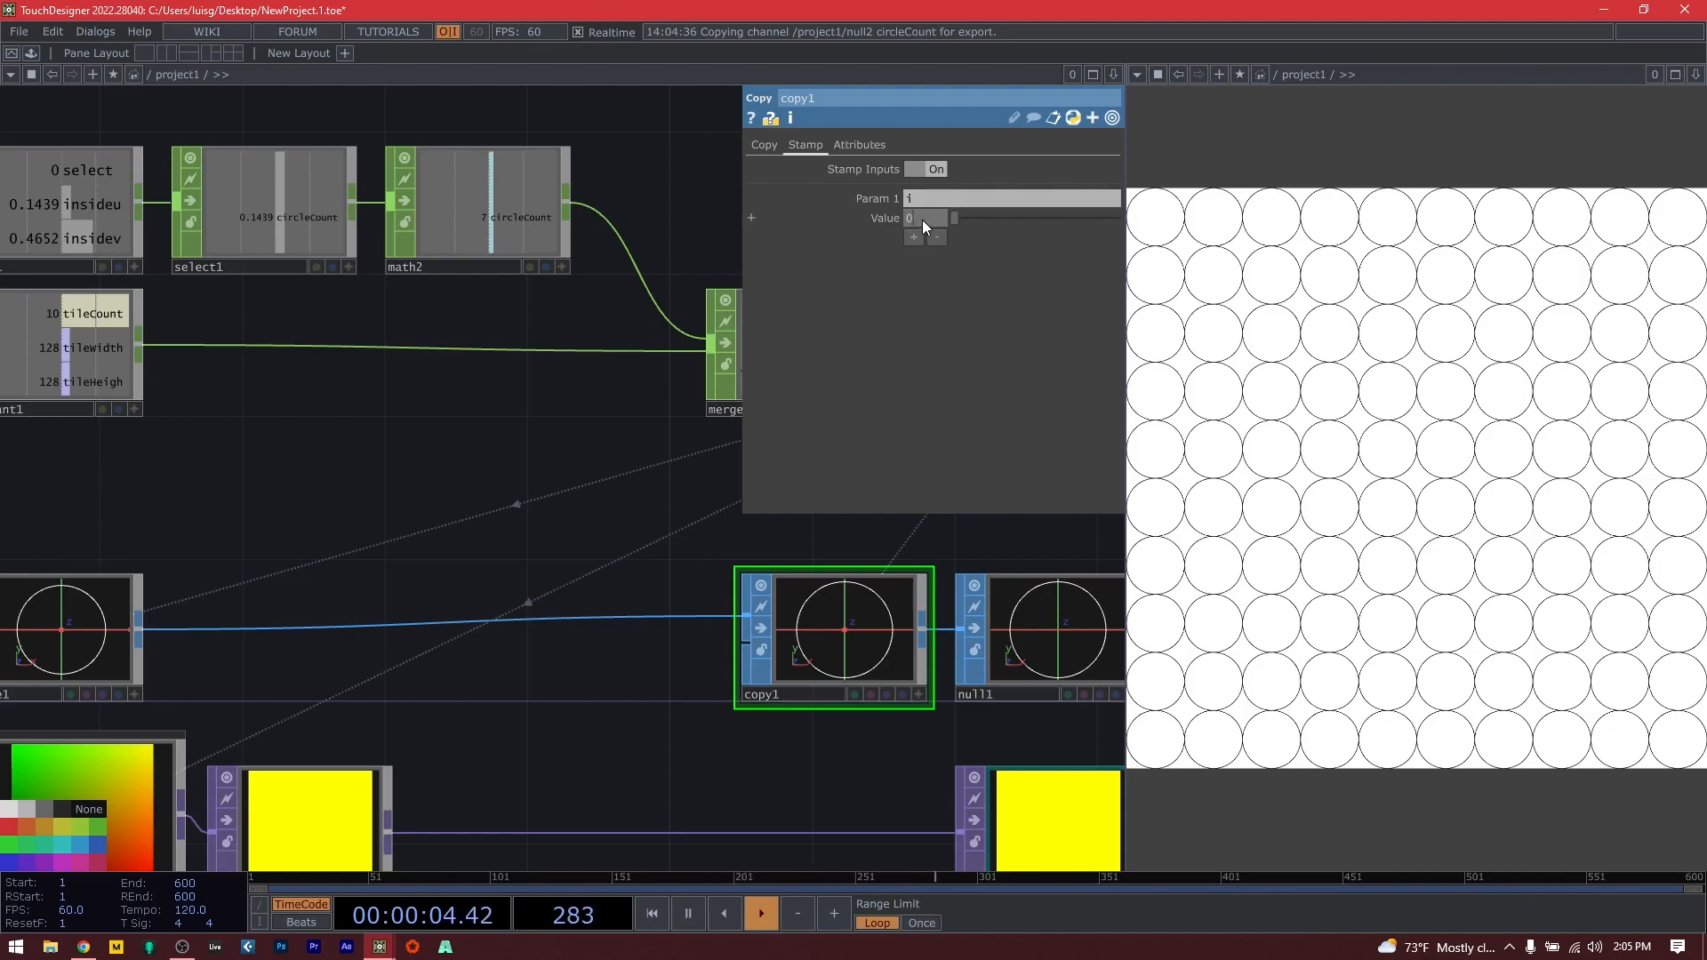
pyautogui.write('me.copyIndex')
pyautogui.press('Return')
# Compare copy1's Number of Copies with the value of its stamp parameter.
pyautogui.click(761, 147)
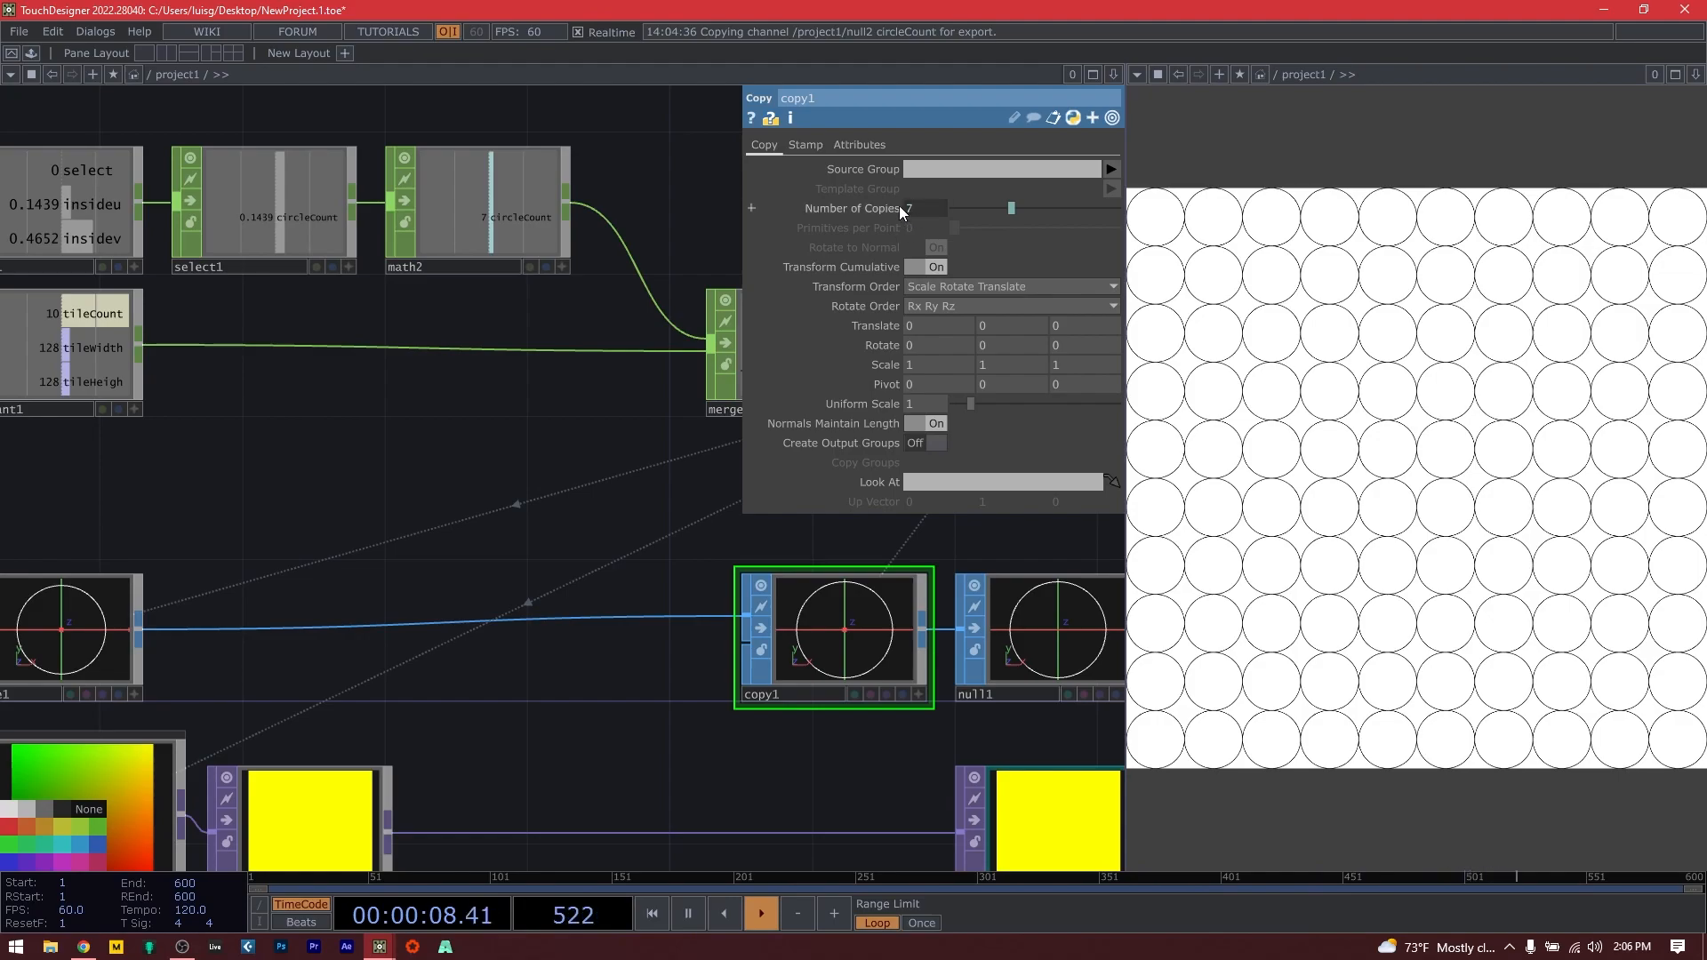
pyautogui.click(809, 144)
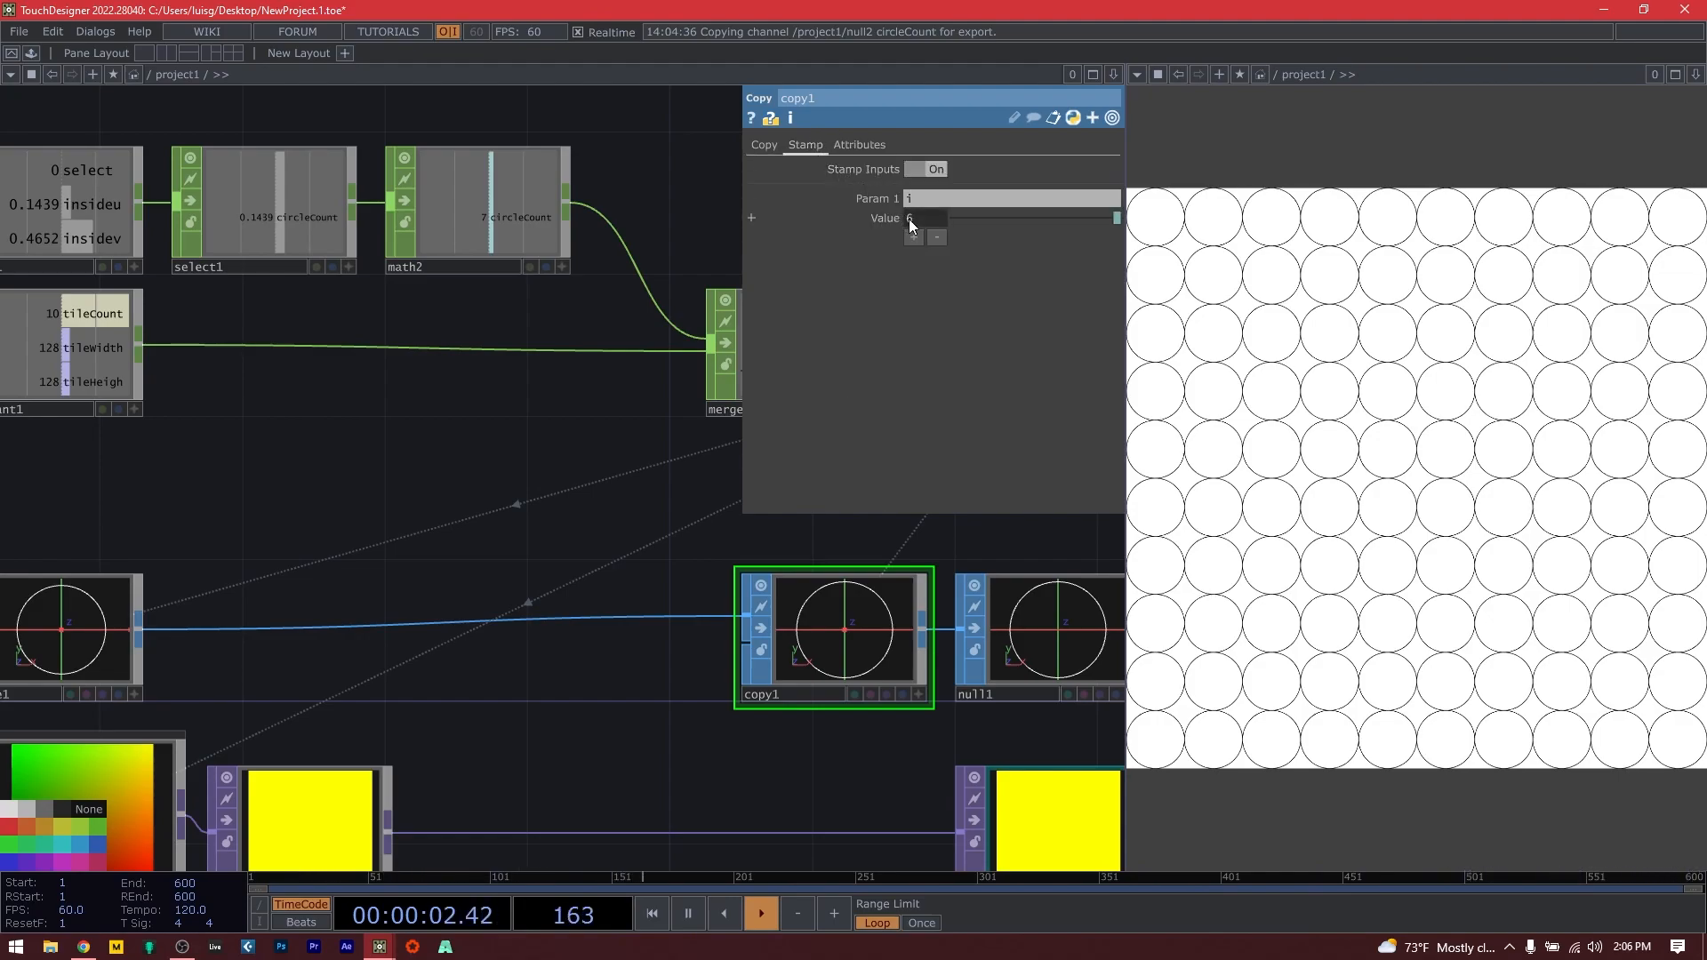
pyautogui.click(774, 145)
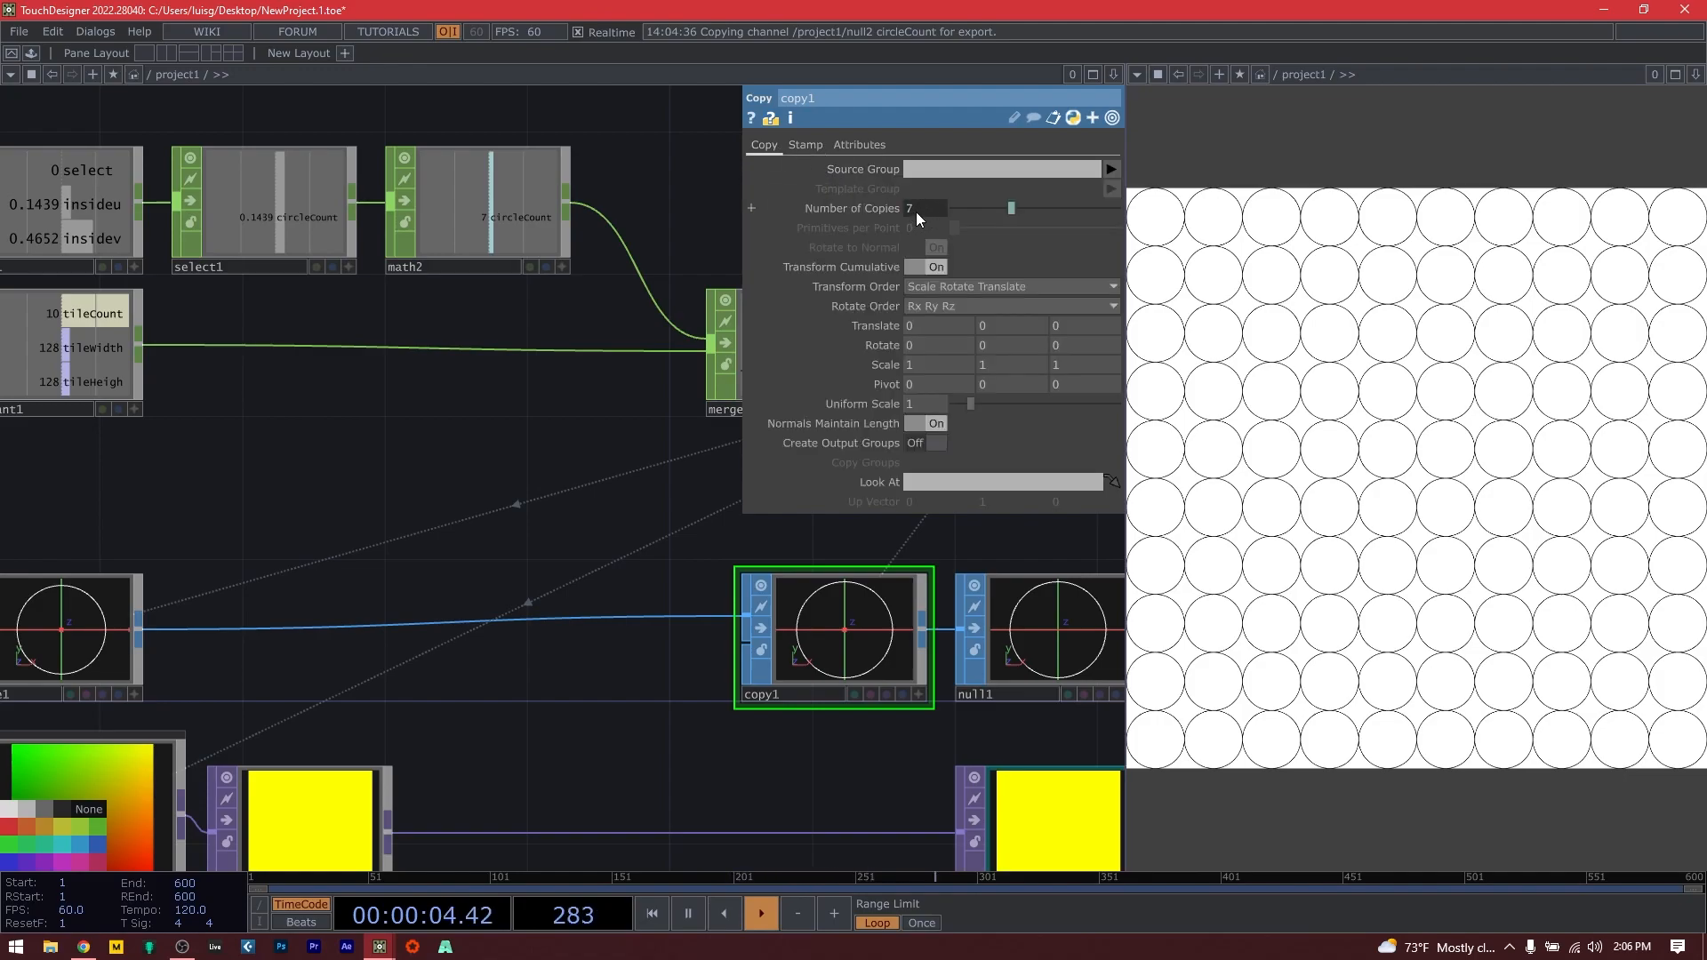
pyautogui.click(806, 144)
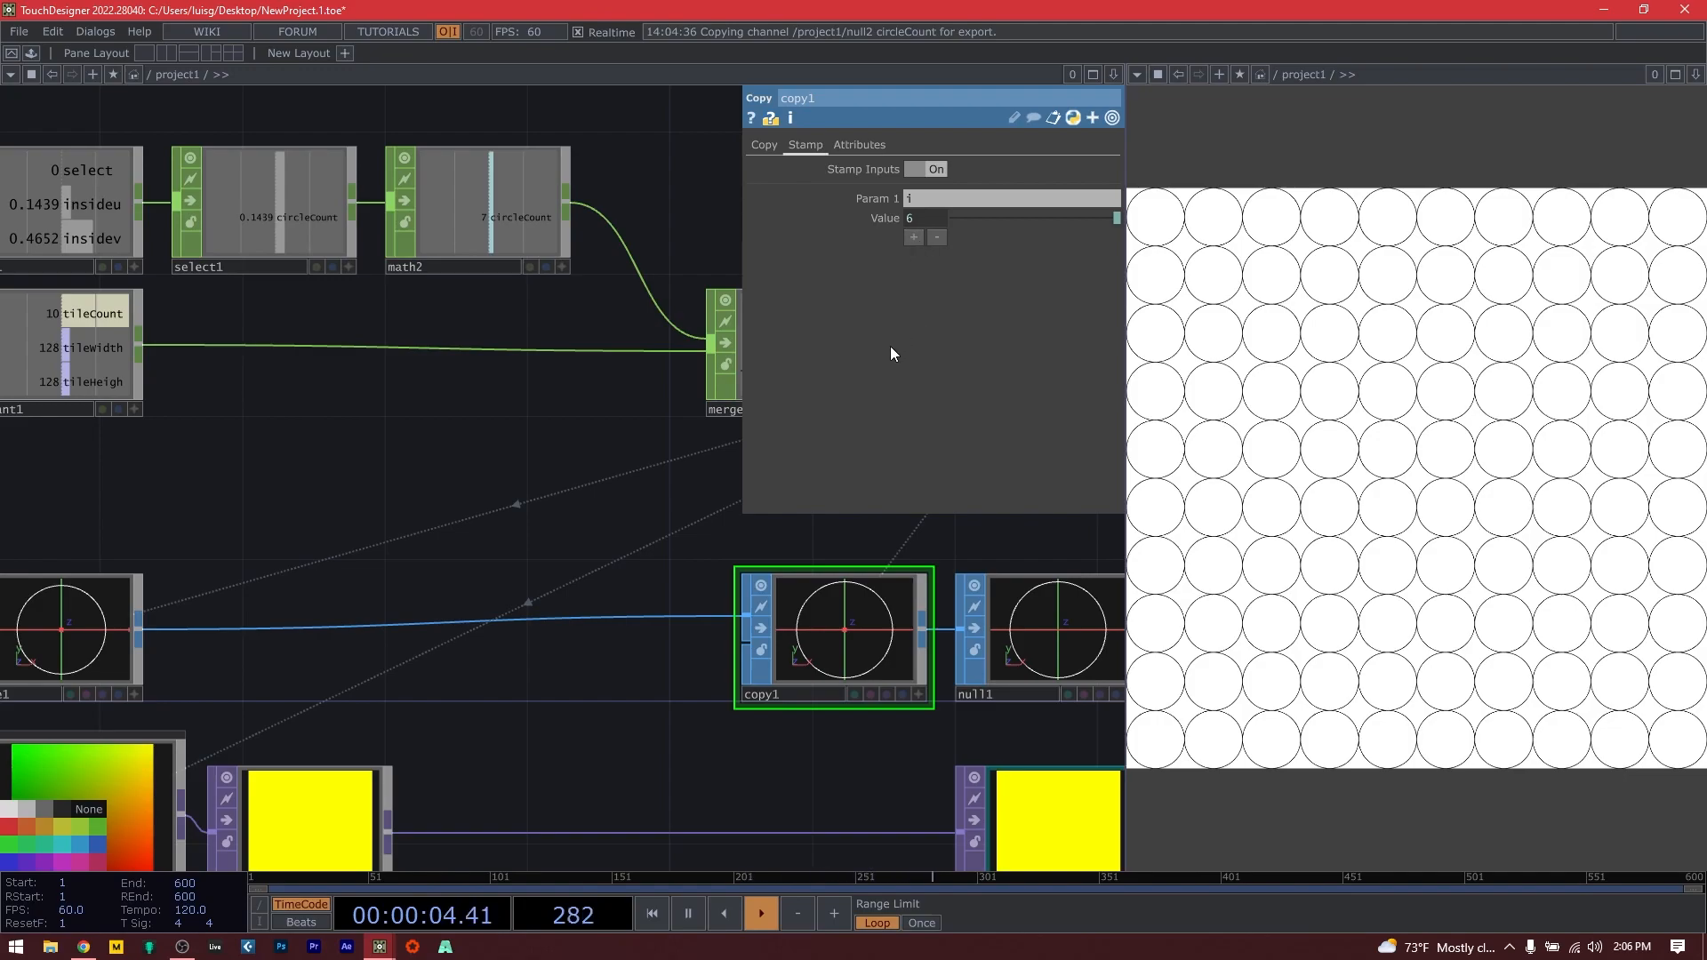
pyautogui.click(765, 152)
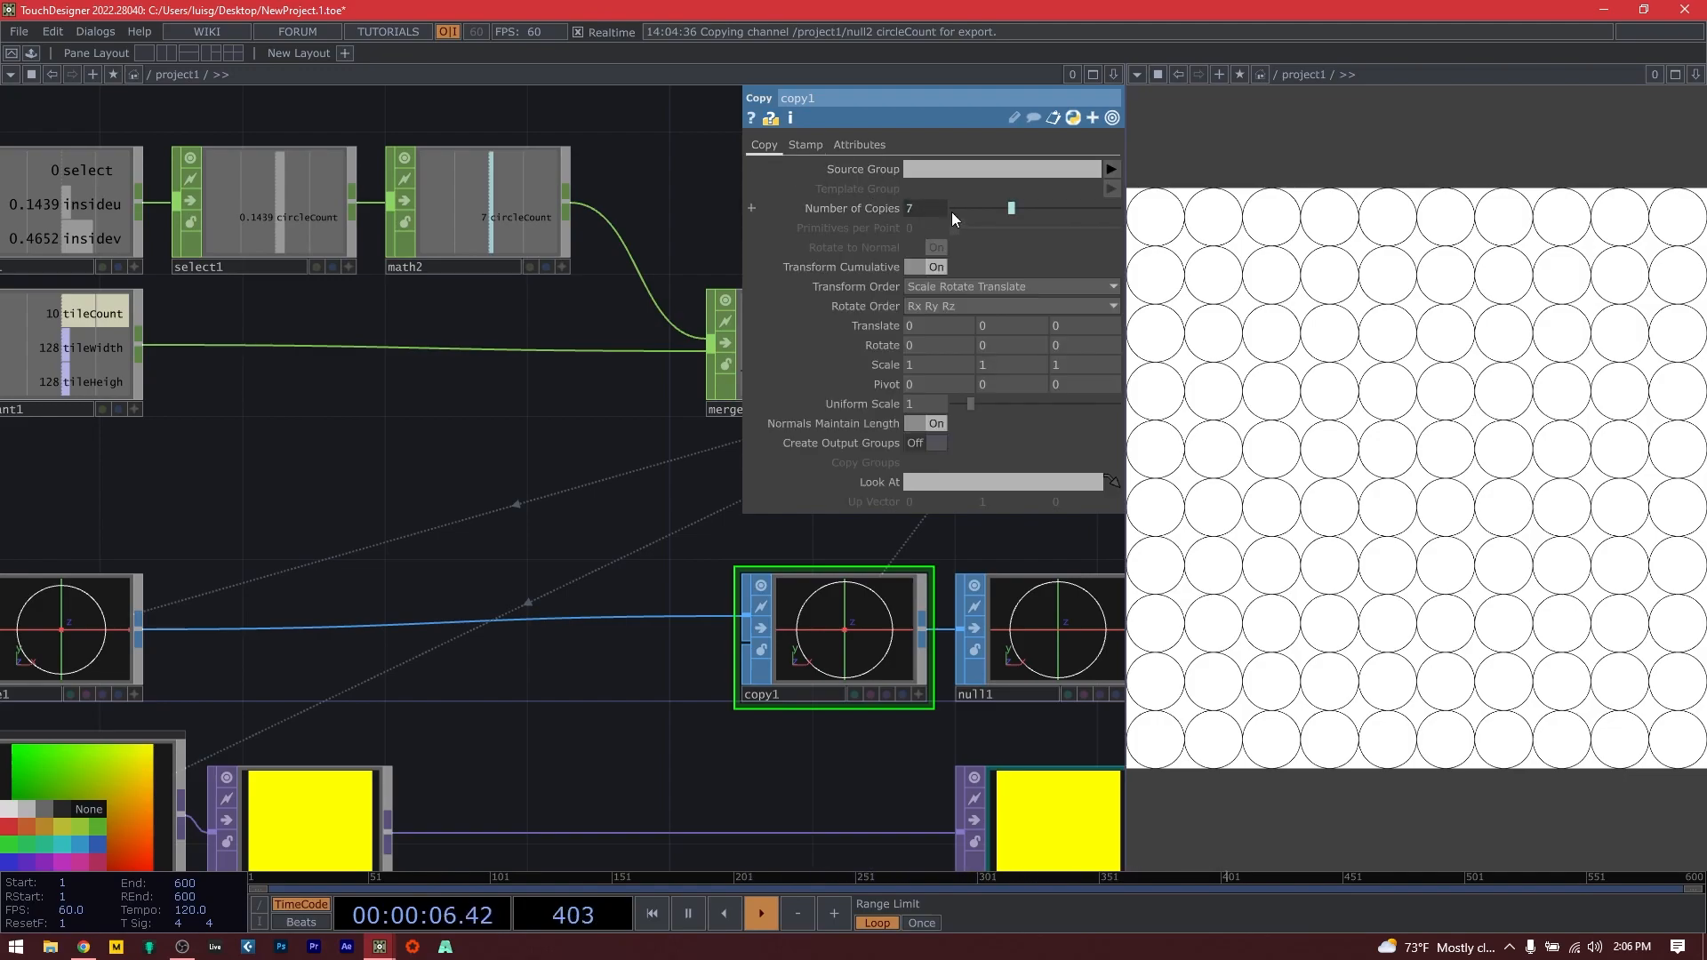
pyautogui.click(805, 145)
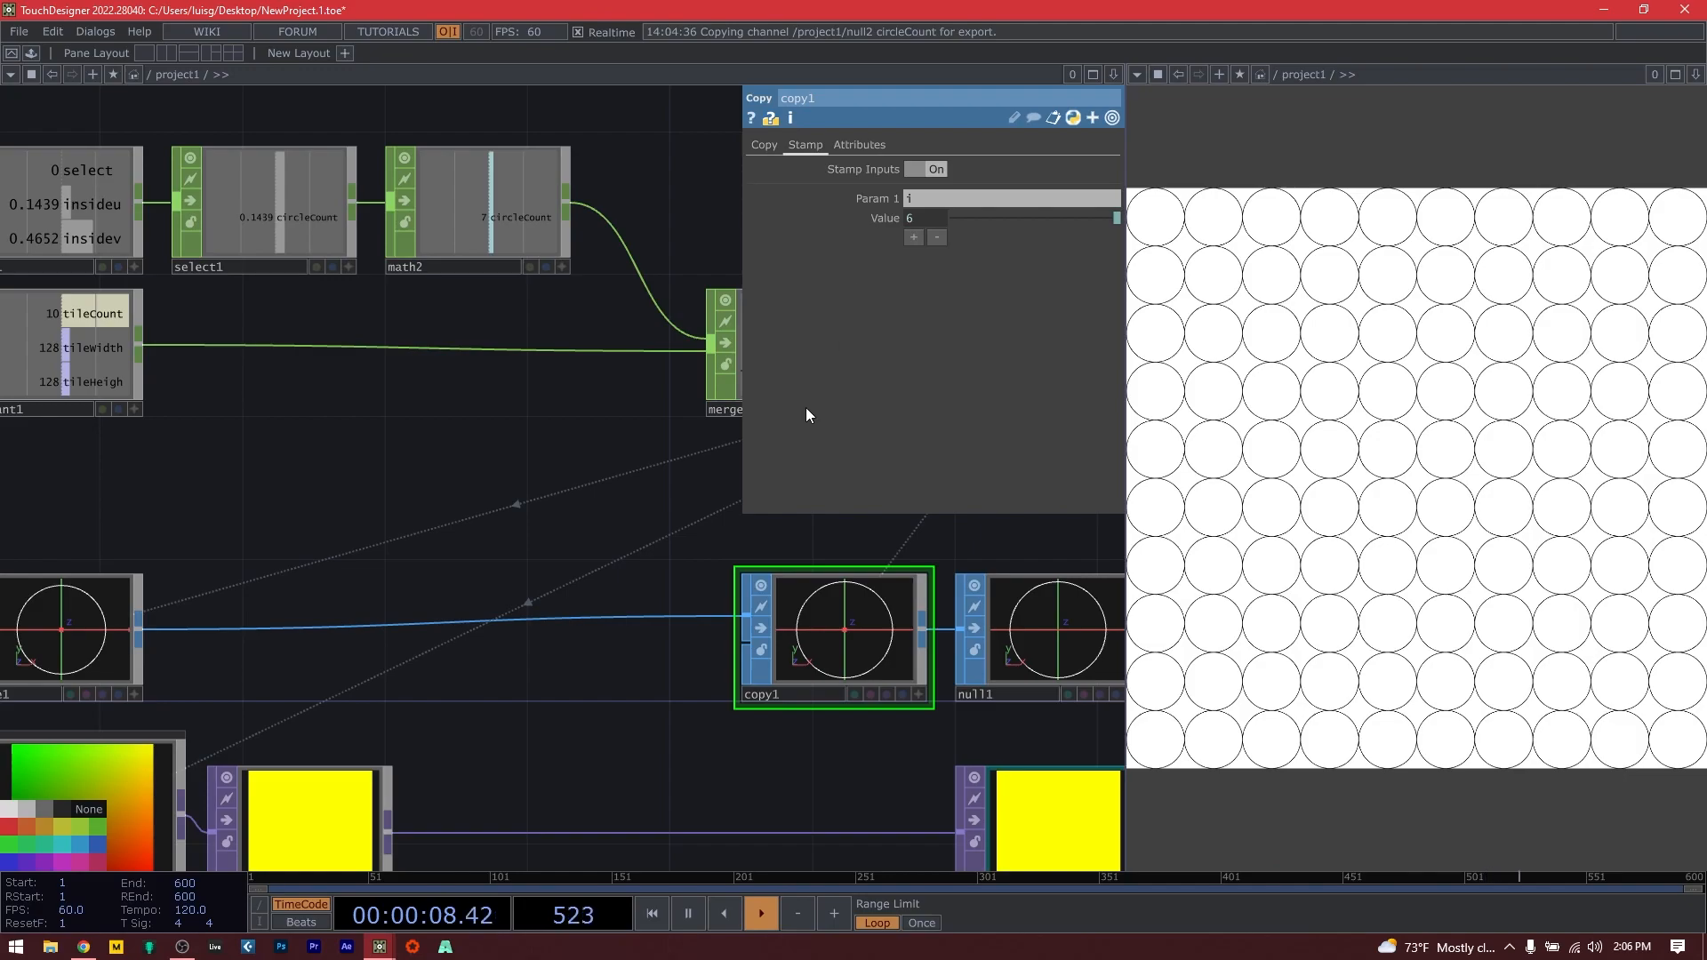
pyautogui.scroll(-5, 690, 501)
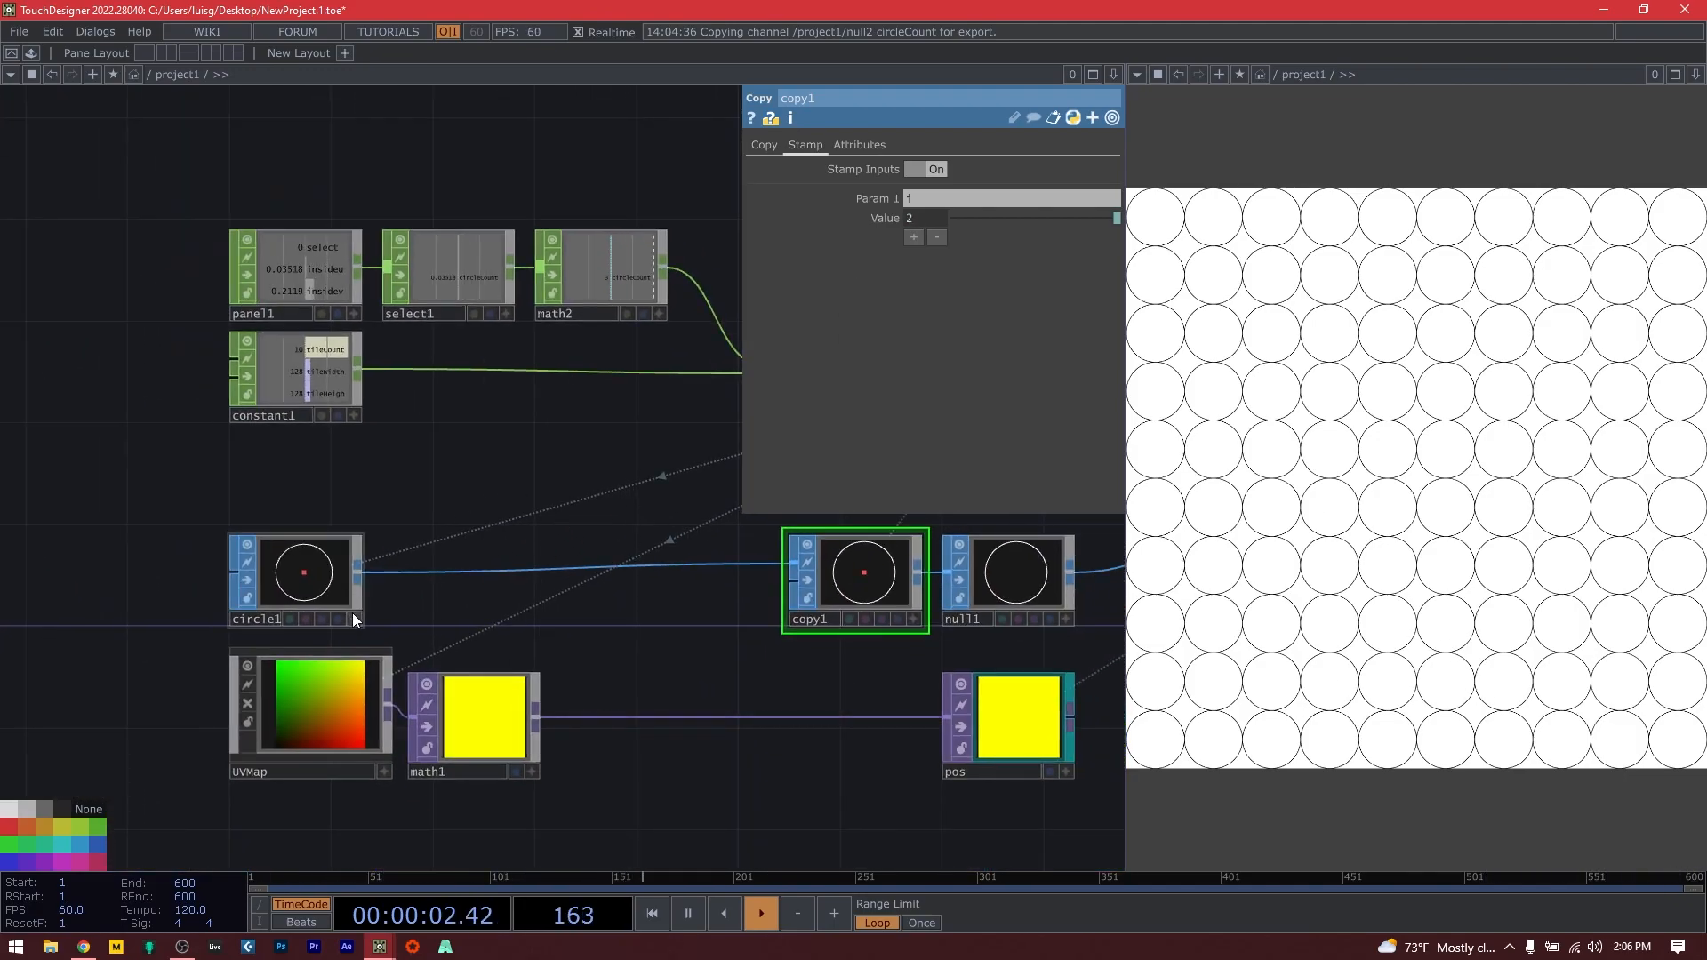
pyautogui.rightClick(399, 573)
pyautogui.click(615, 629)
pyautogui.press('ctrl')
pyautogui.press('ctrl')
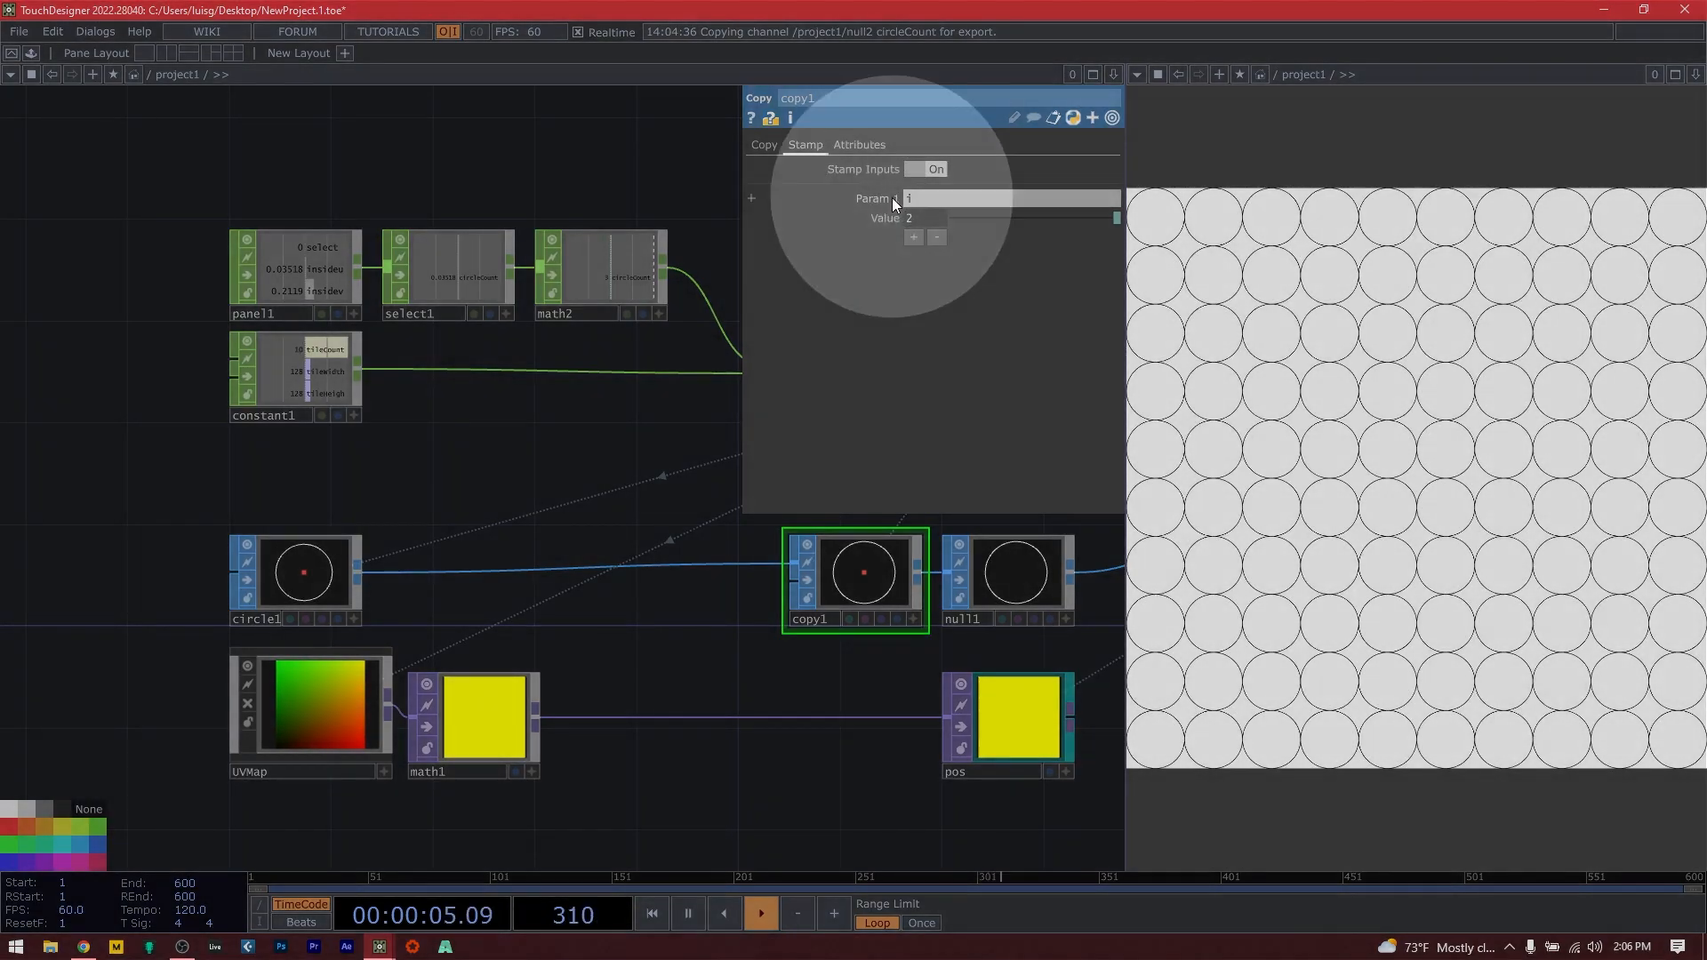
pyautogui.click(893, 198)
pyautogui.click(836, 201)
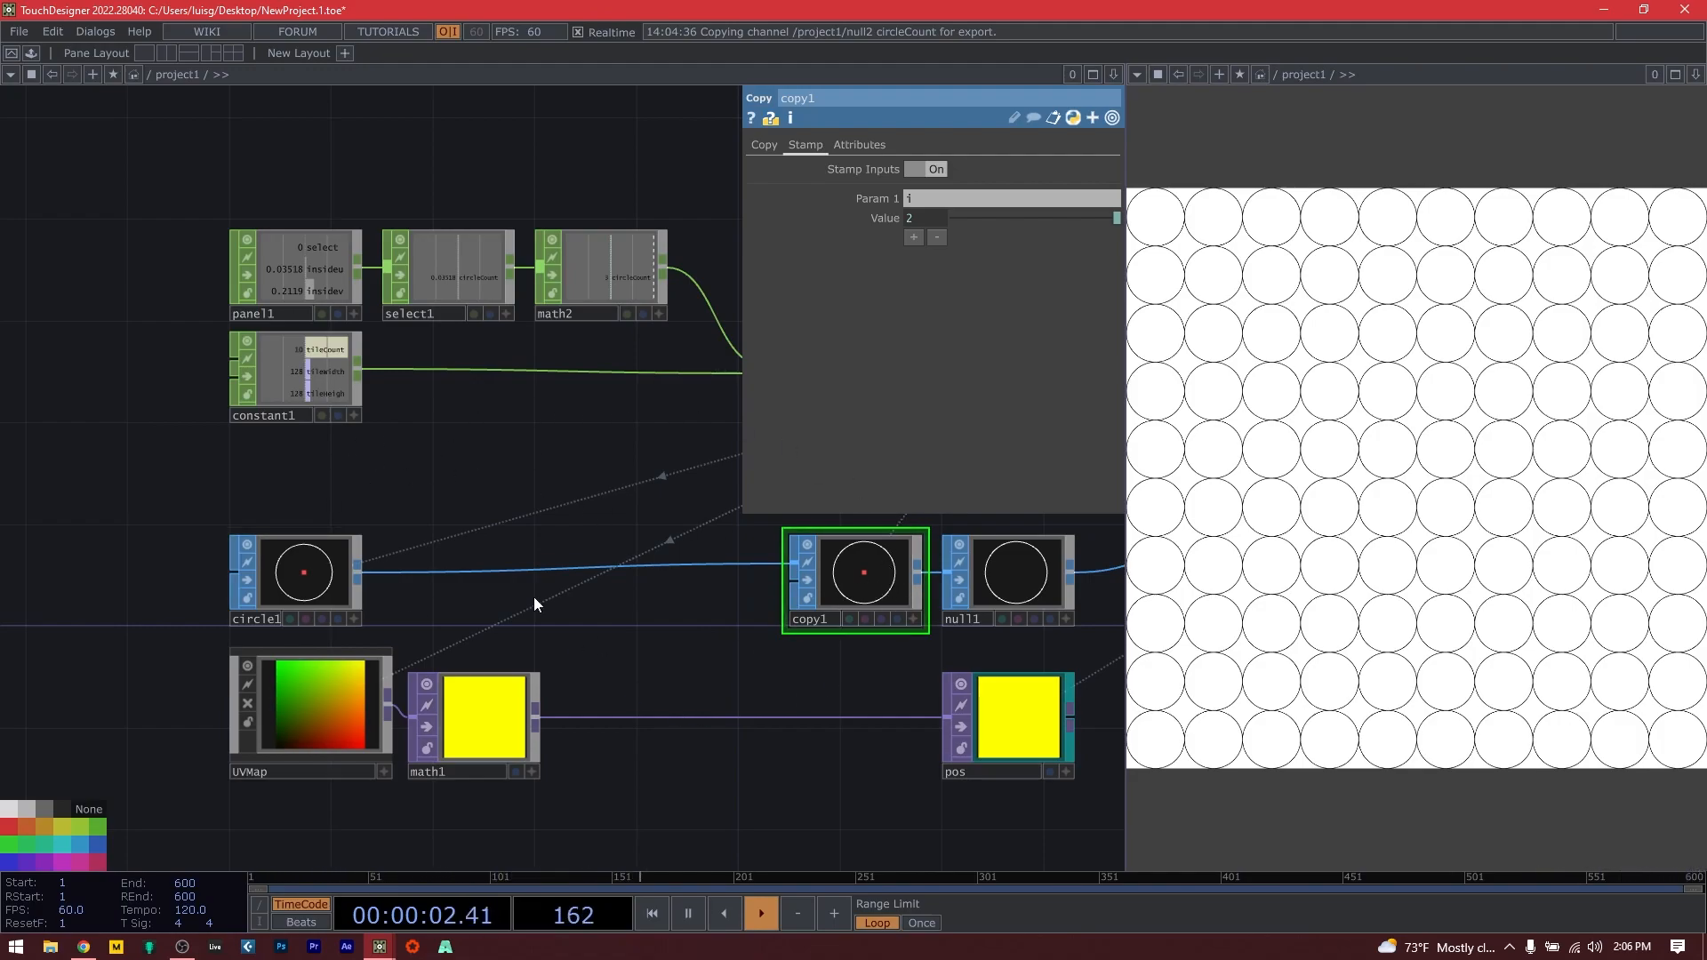
# Insert a Transform SOP between circle1 and copy1, placed right beside circle1.
pyautogui.rightClick(446, 573)
pyautogui.click(468, 558)
pyautogui.write('tr')
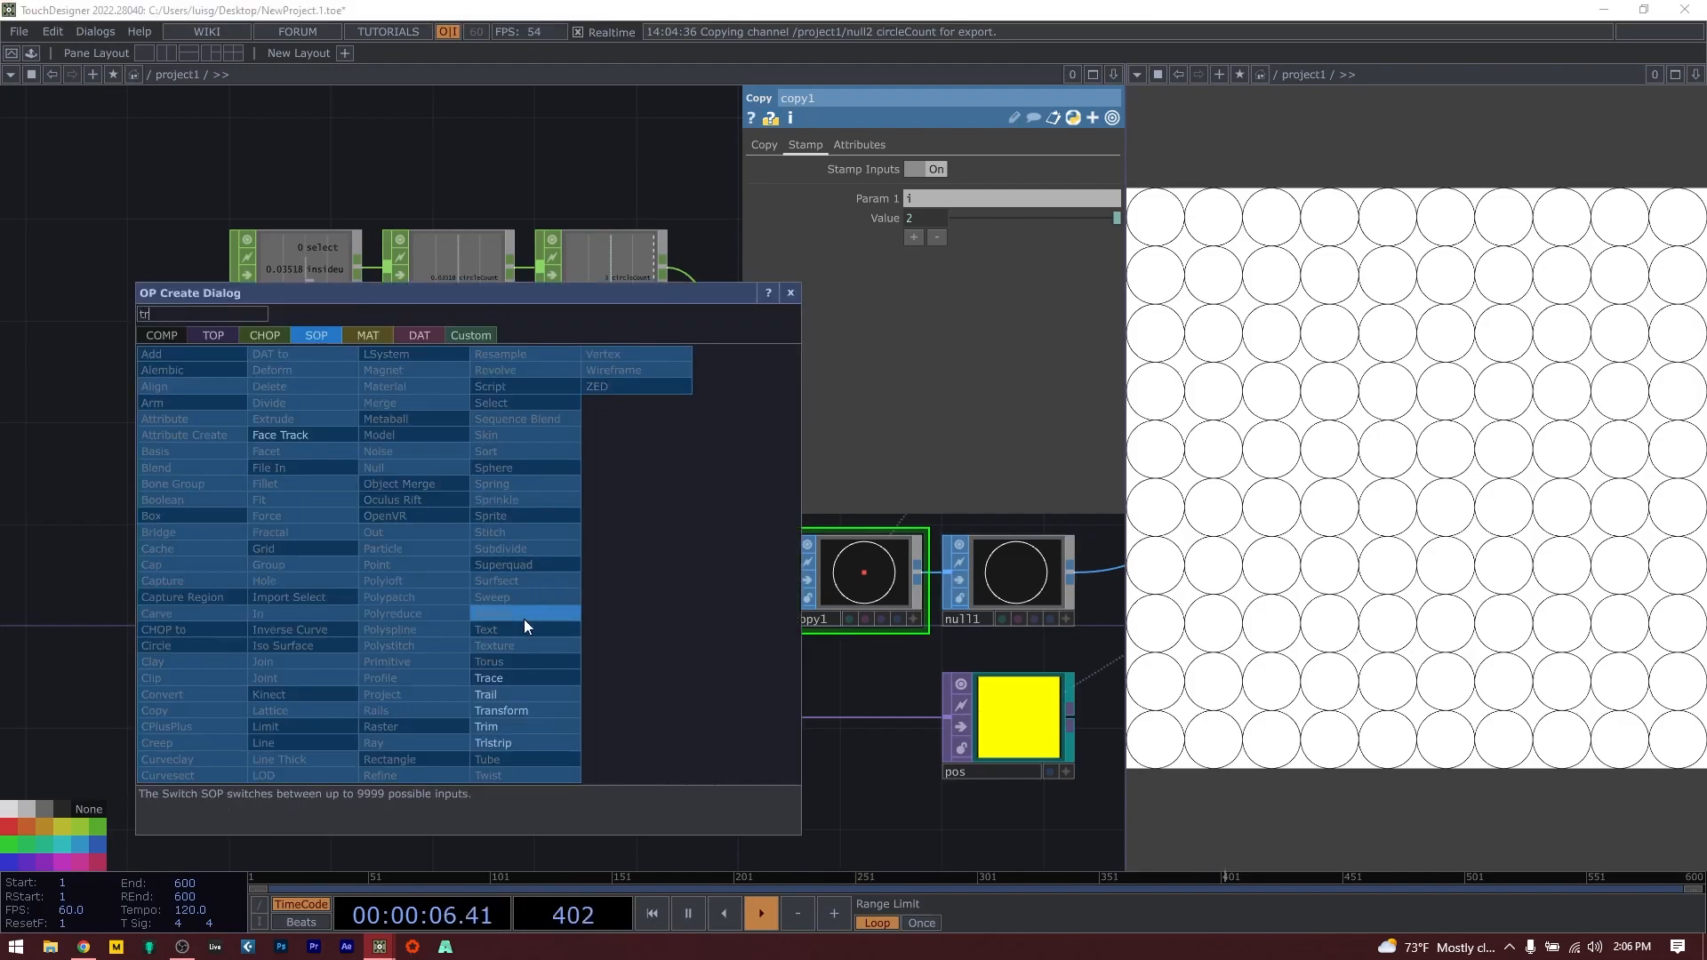
pyautogui.click(516, 712)
pyautogui.click(442, 576)
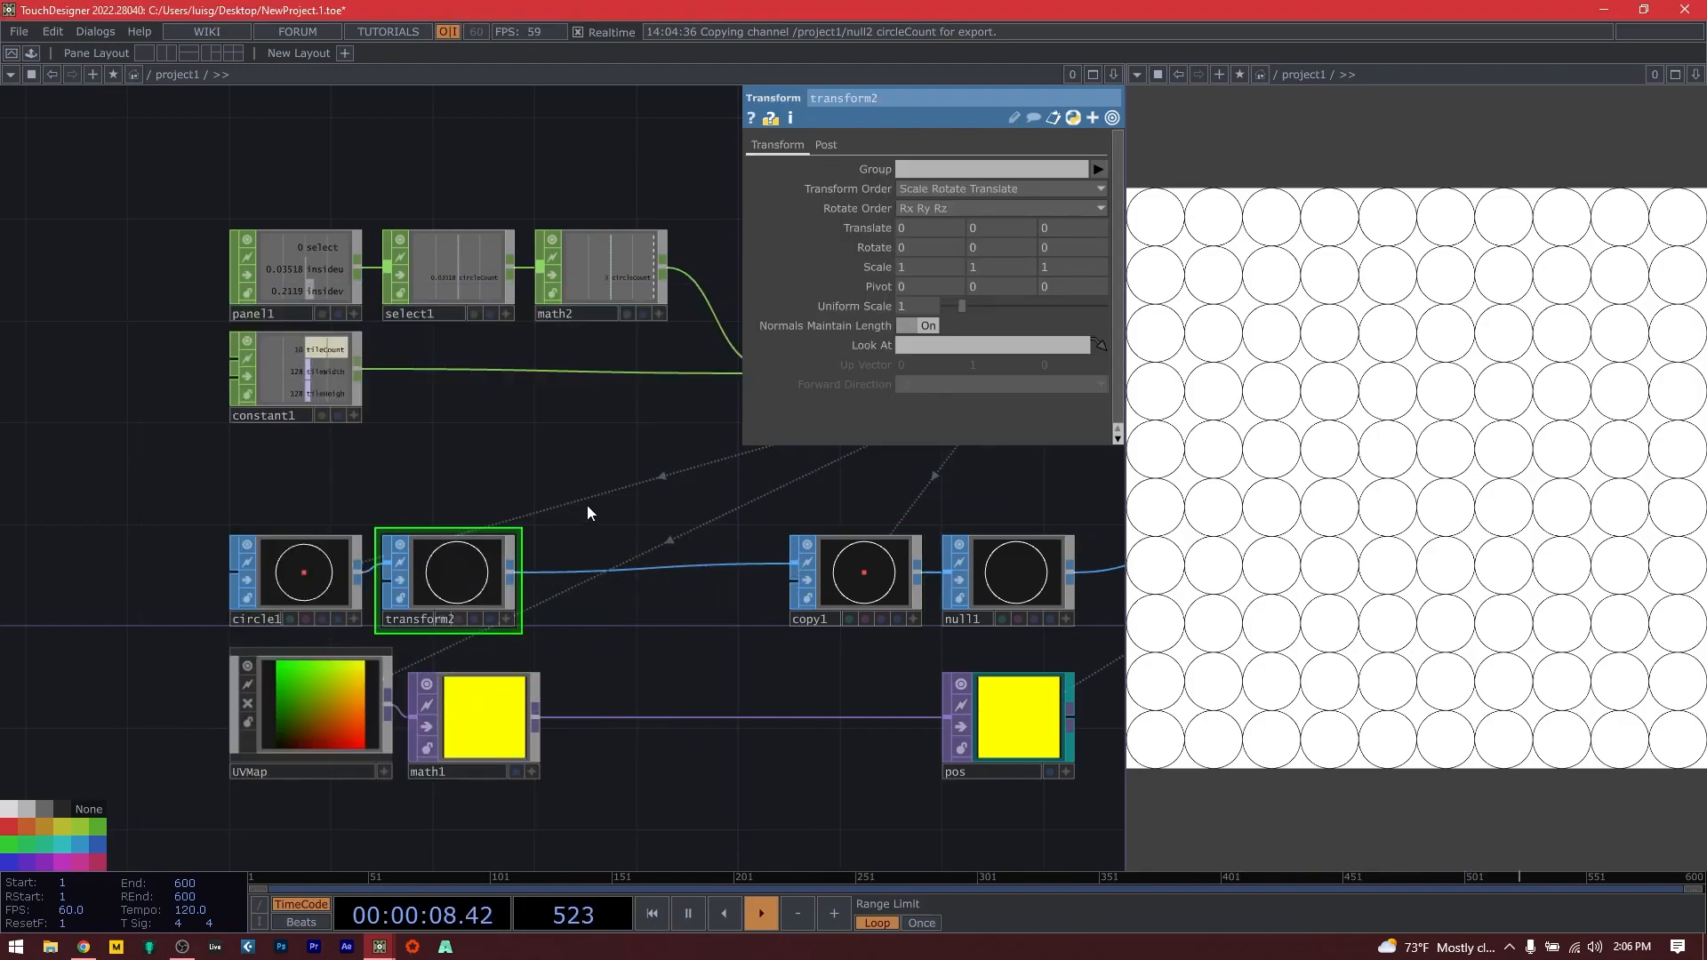
# Widen transform2's parameter window and set its X scale expression to fetchStamp('i',0).
pyautogui.moveTo(563, 533); pyautogui.dragTo(656, 485, button='middle')
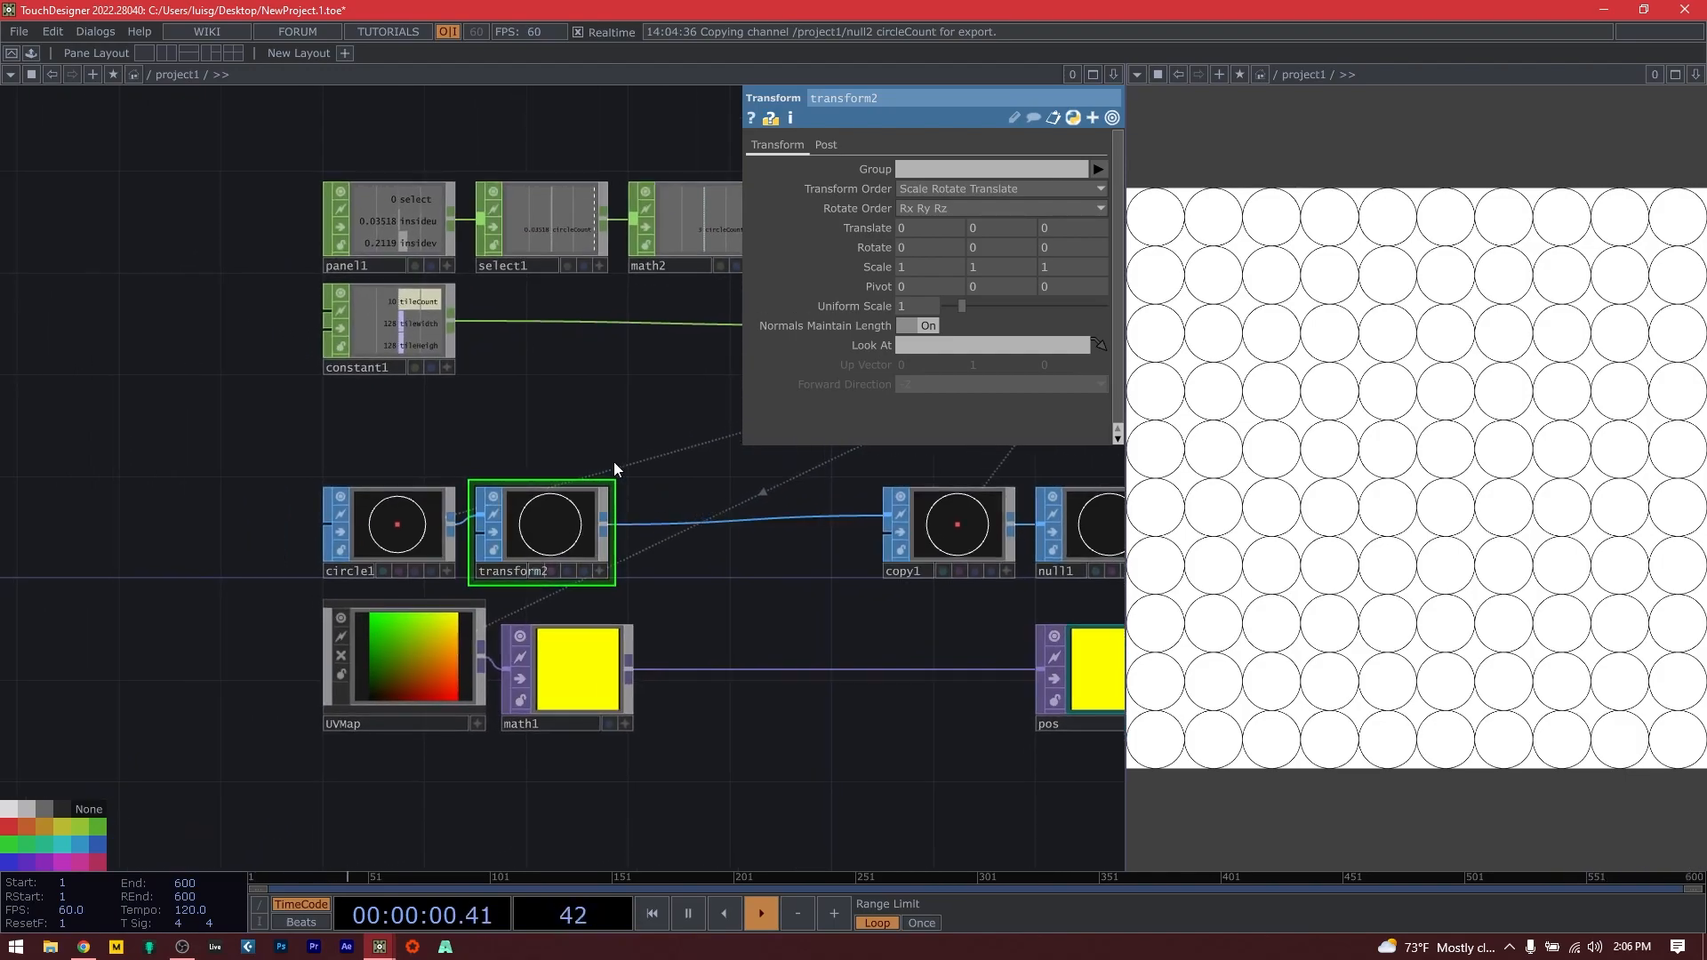
pyautogui.moveTo(745, 331); pyautogui.dragTo(302, 306)
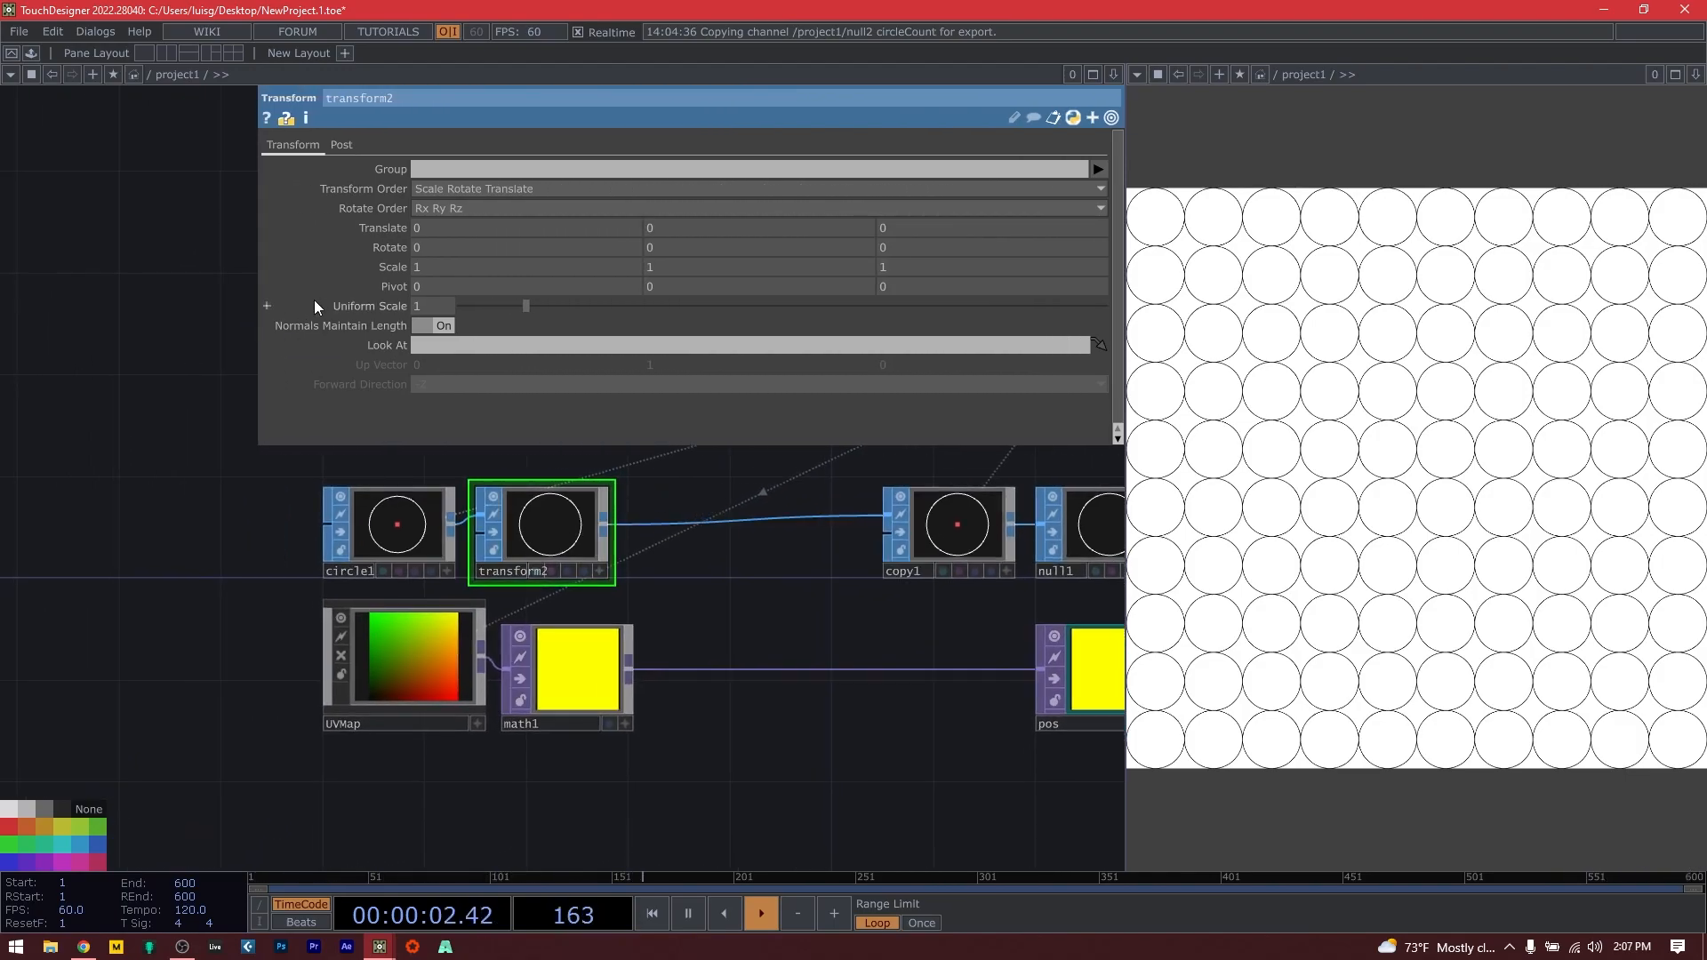
pyautogui.click(373, 269)
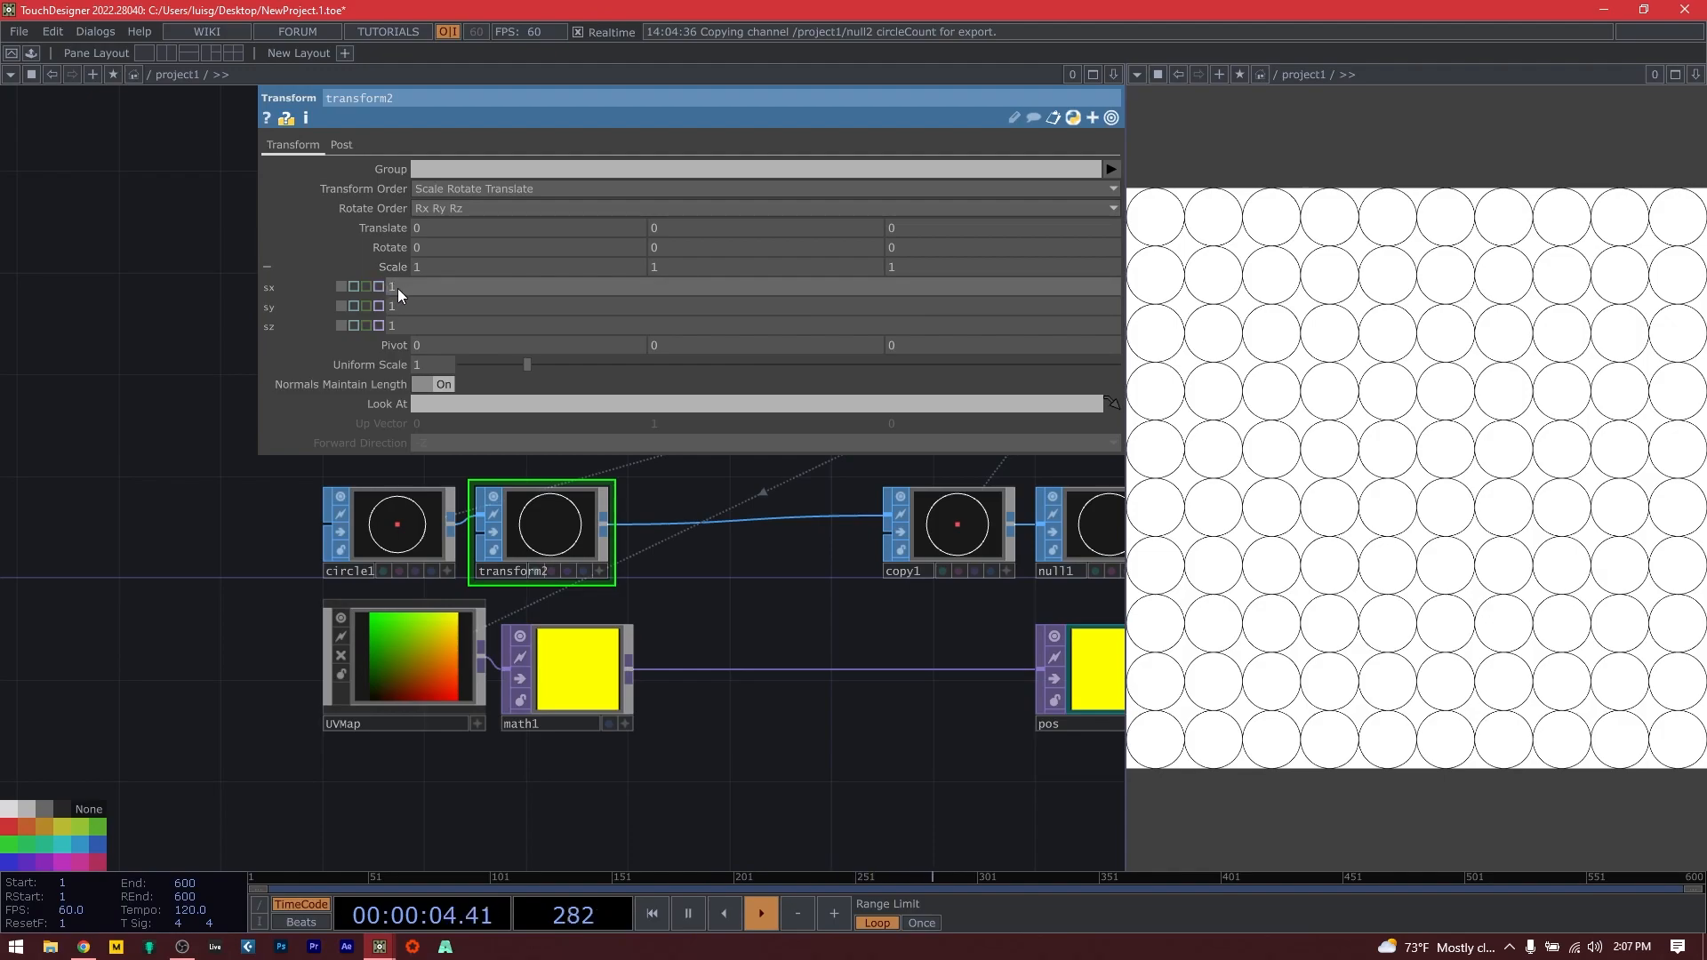
pyautogui.moveTo(737, 642); pyautogui.dragTo(681, 727)
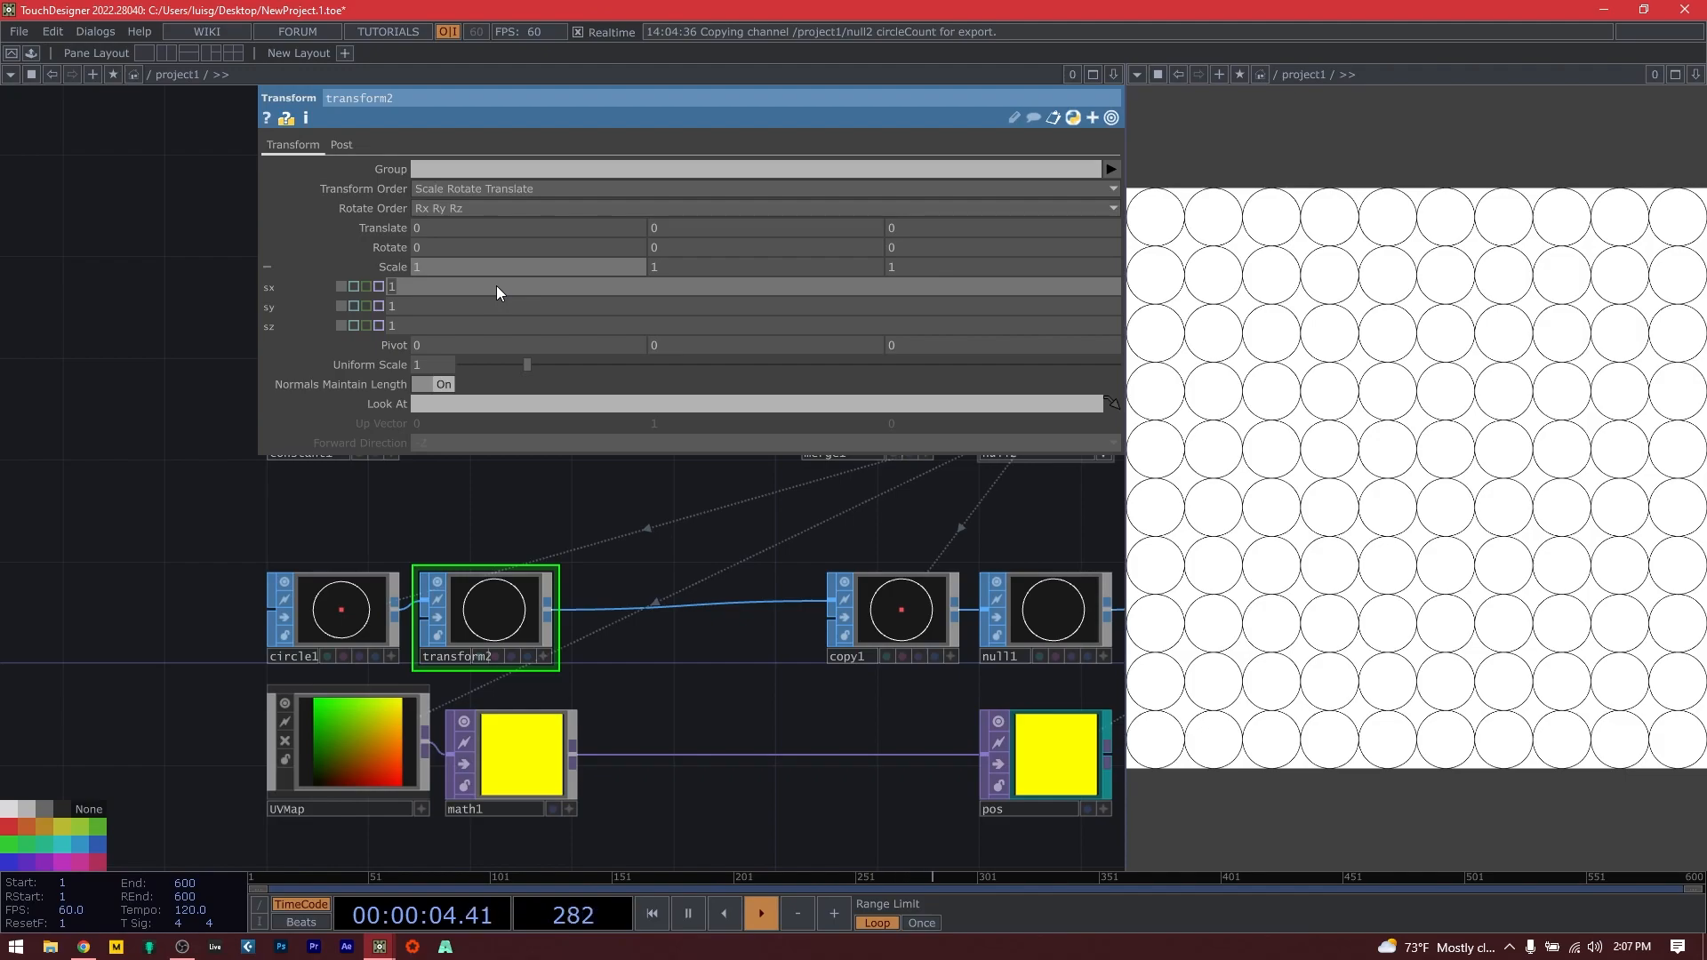
pyautogui.write('fech')
pyautogui.press('BackSpace')
pyautogui.press('BackSpace')
pyautogui.press('BackSpace')
pyautogui.write('tchS')
pyautogui.write(')')
pyautogui.press('Return')
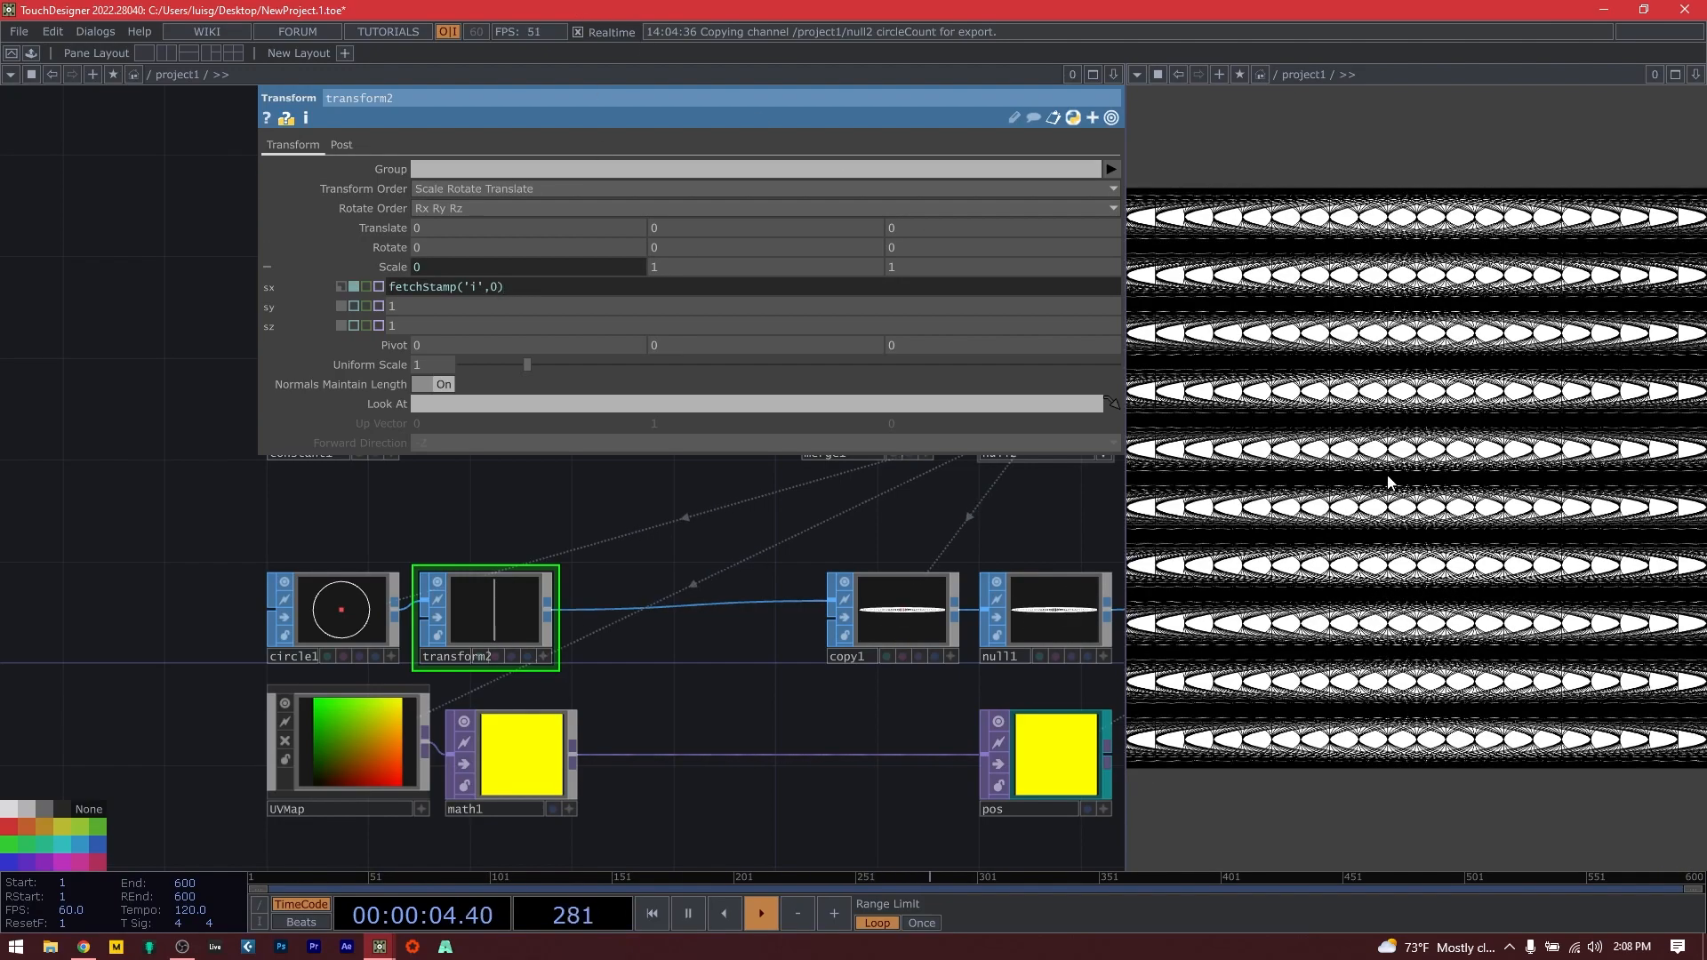
# Copy transform2's X scale expression fetchStamp('i',0) into the Y scale.
pyautogui.scroll(3, 1087, 636)
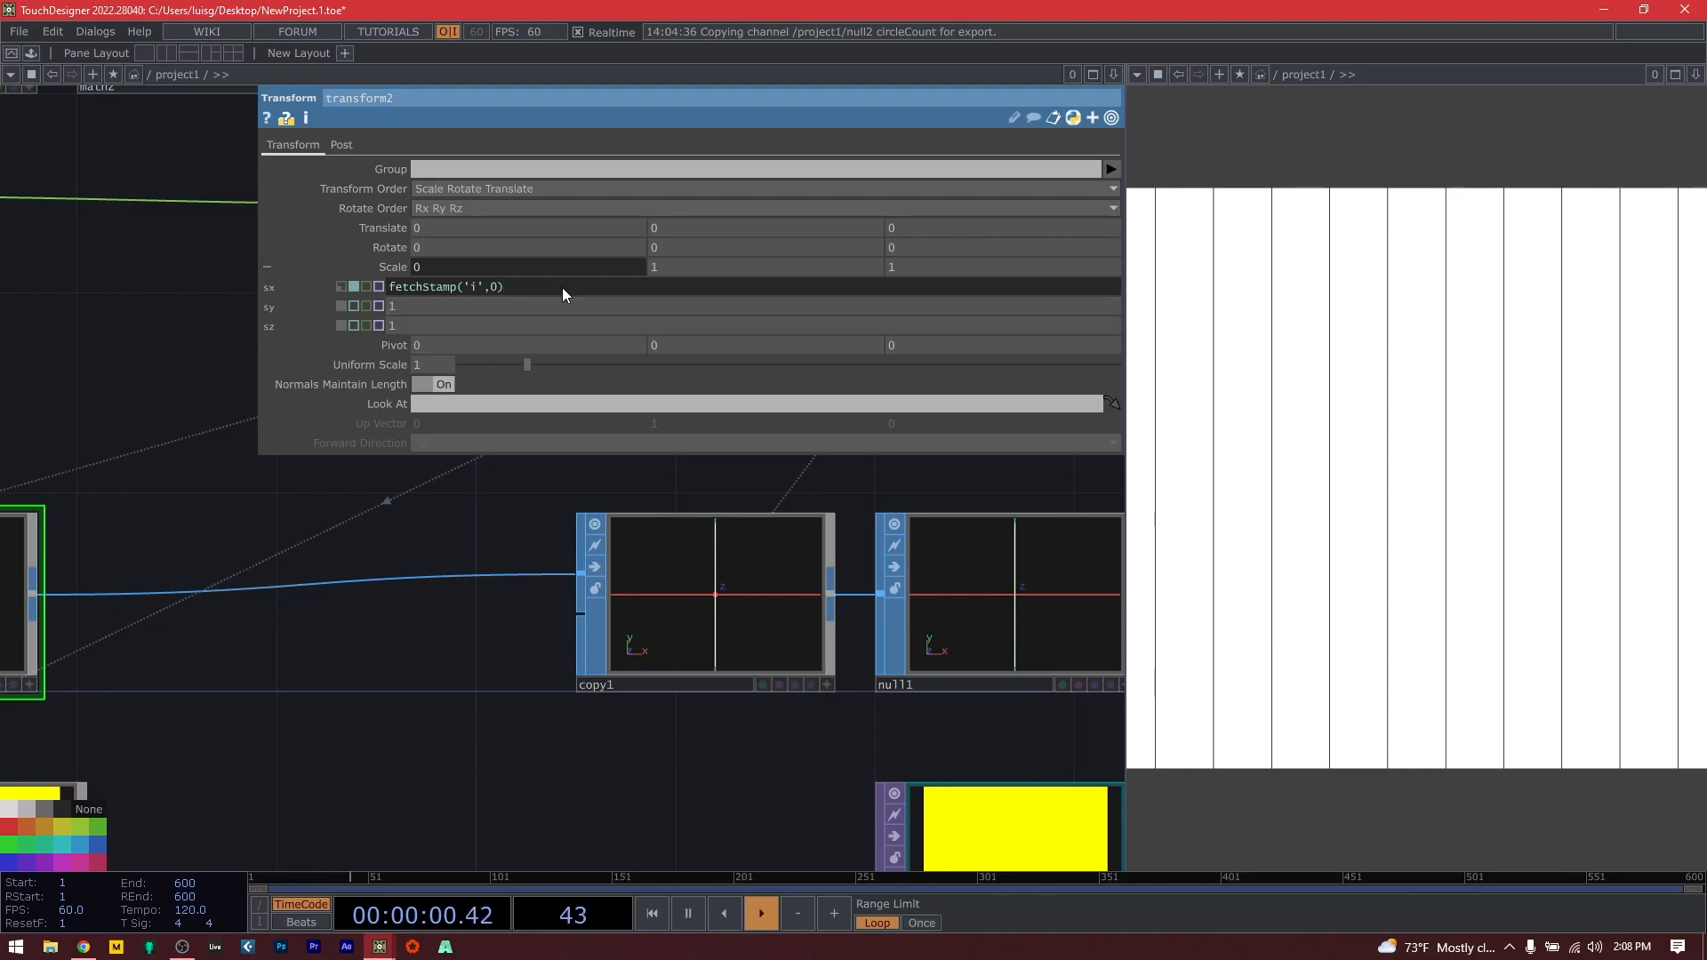
pyautogui.moveTo(562, 286); pyautogui.dragTo(278, 243)
pyautogui.hotkey('ctrl', 'c')
pyautogui.moveTo(480, 307); pyautogui.dragTo(338, 302)
pyautogui.hotkey('ctrl', 'v')
pyautogui.press('Return')
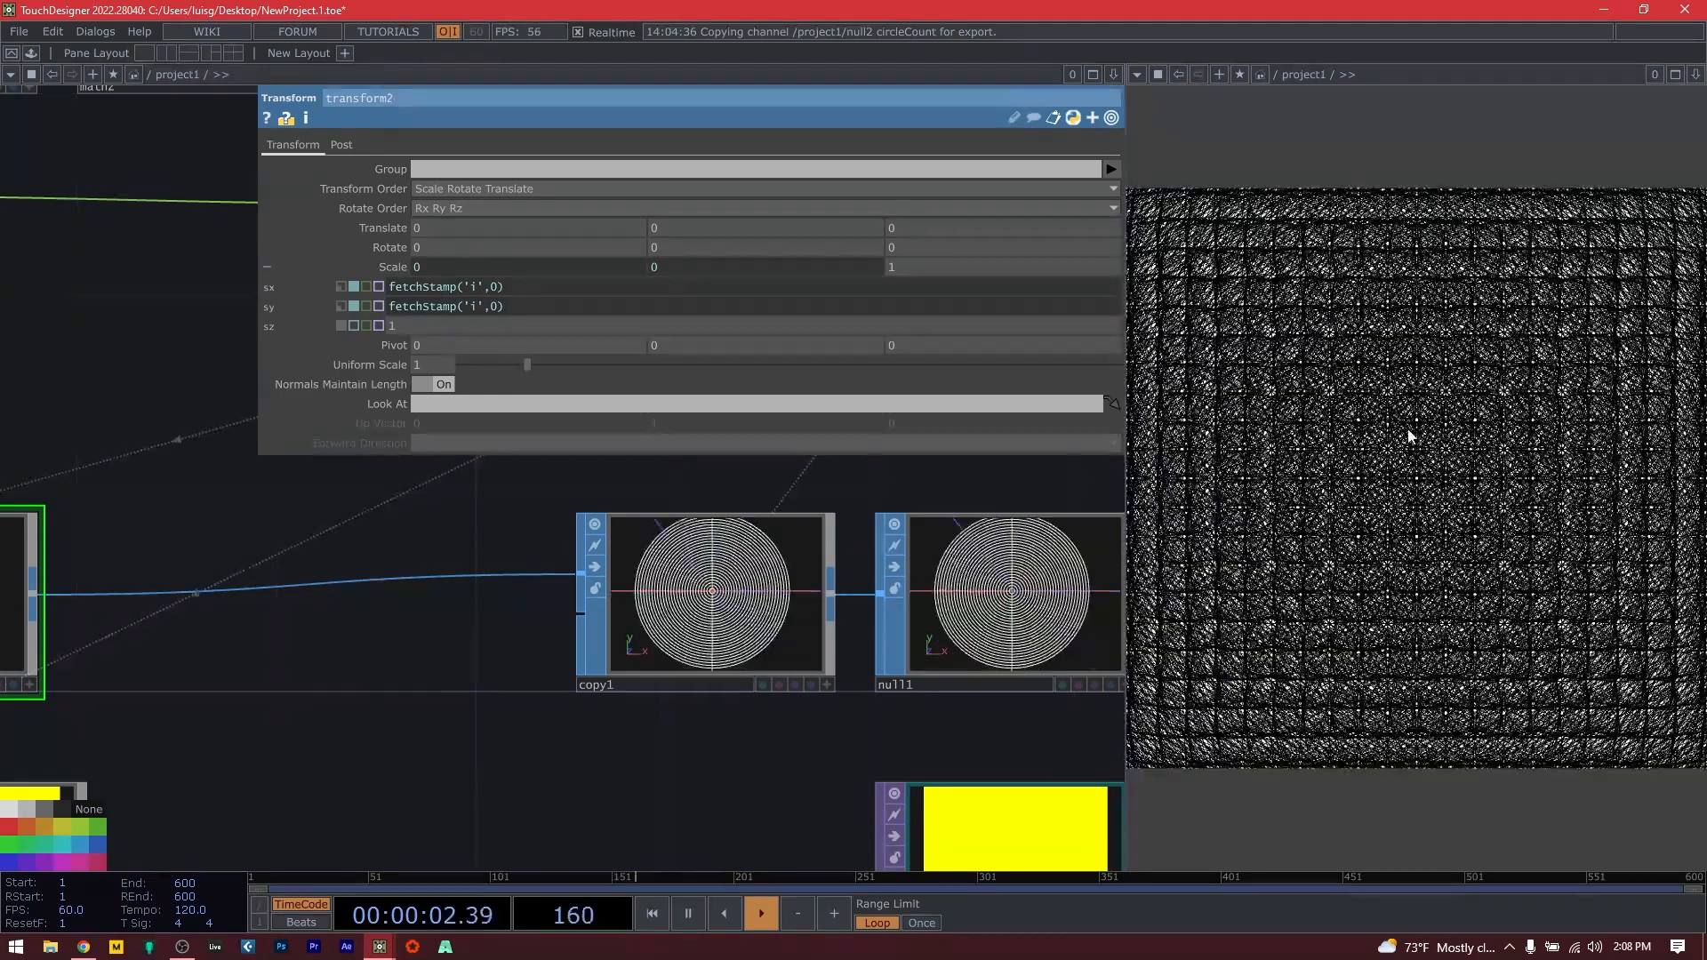
pyautogui.moveTo(396, 500); pyautogui.dragTo(439, 575)
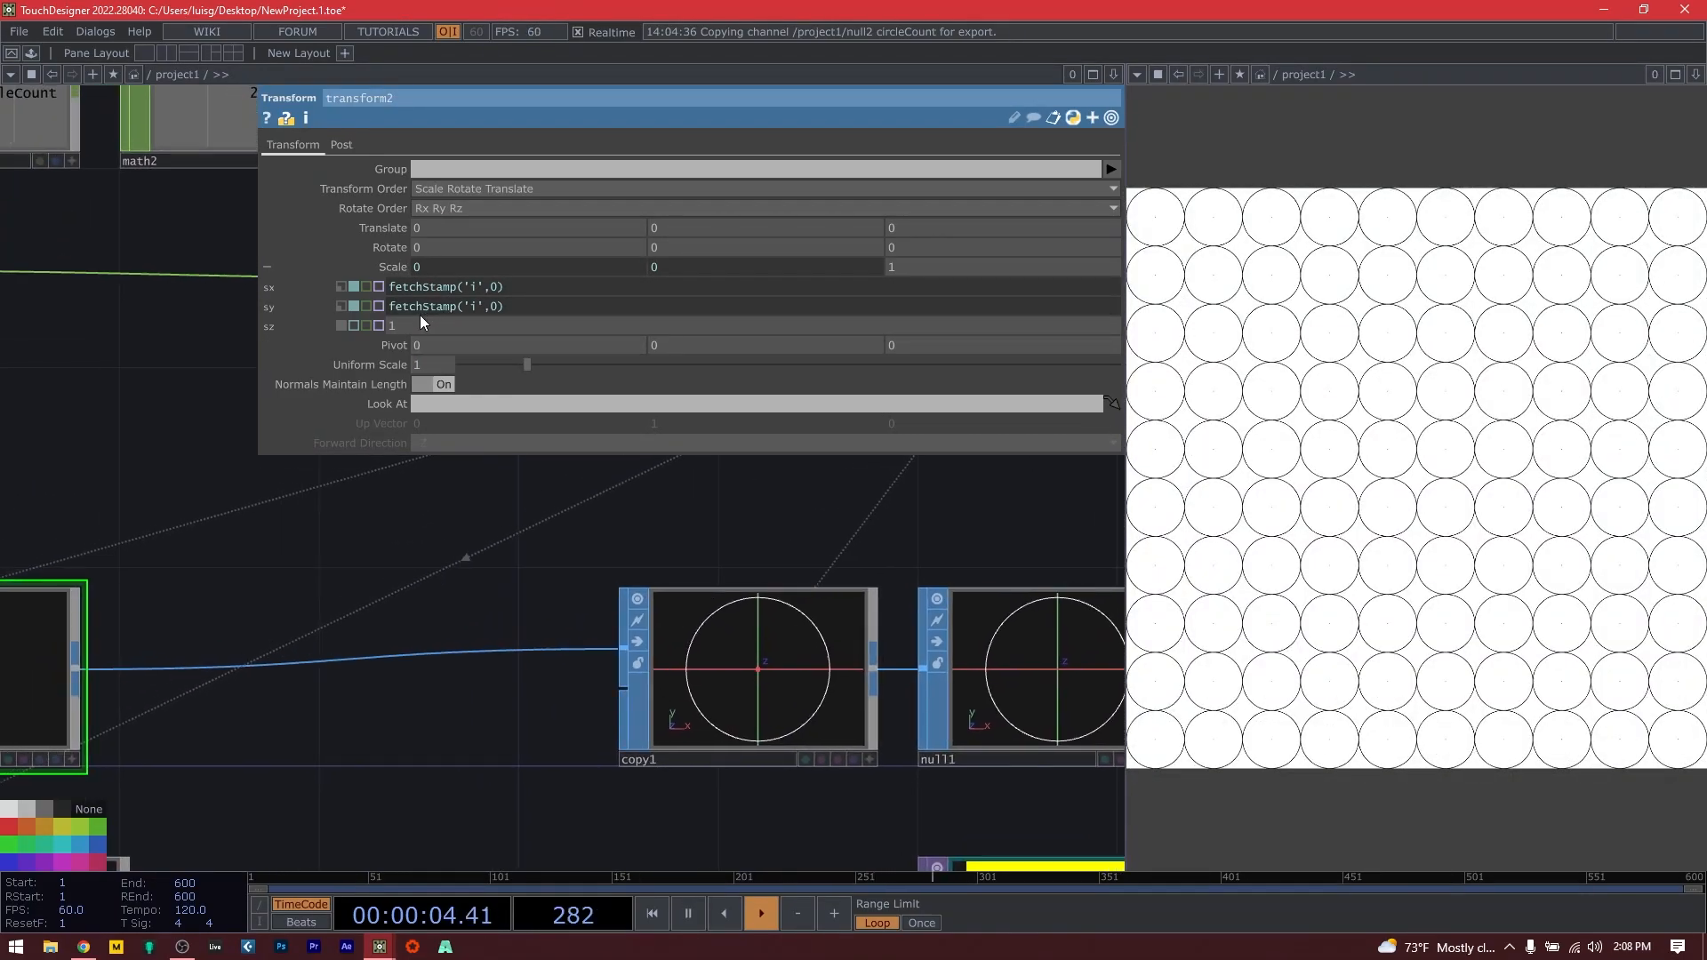
pyautogui.click(389, 287)
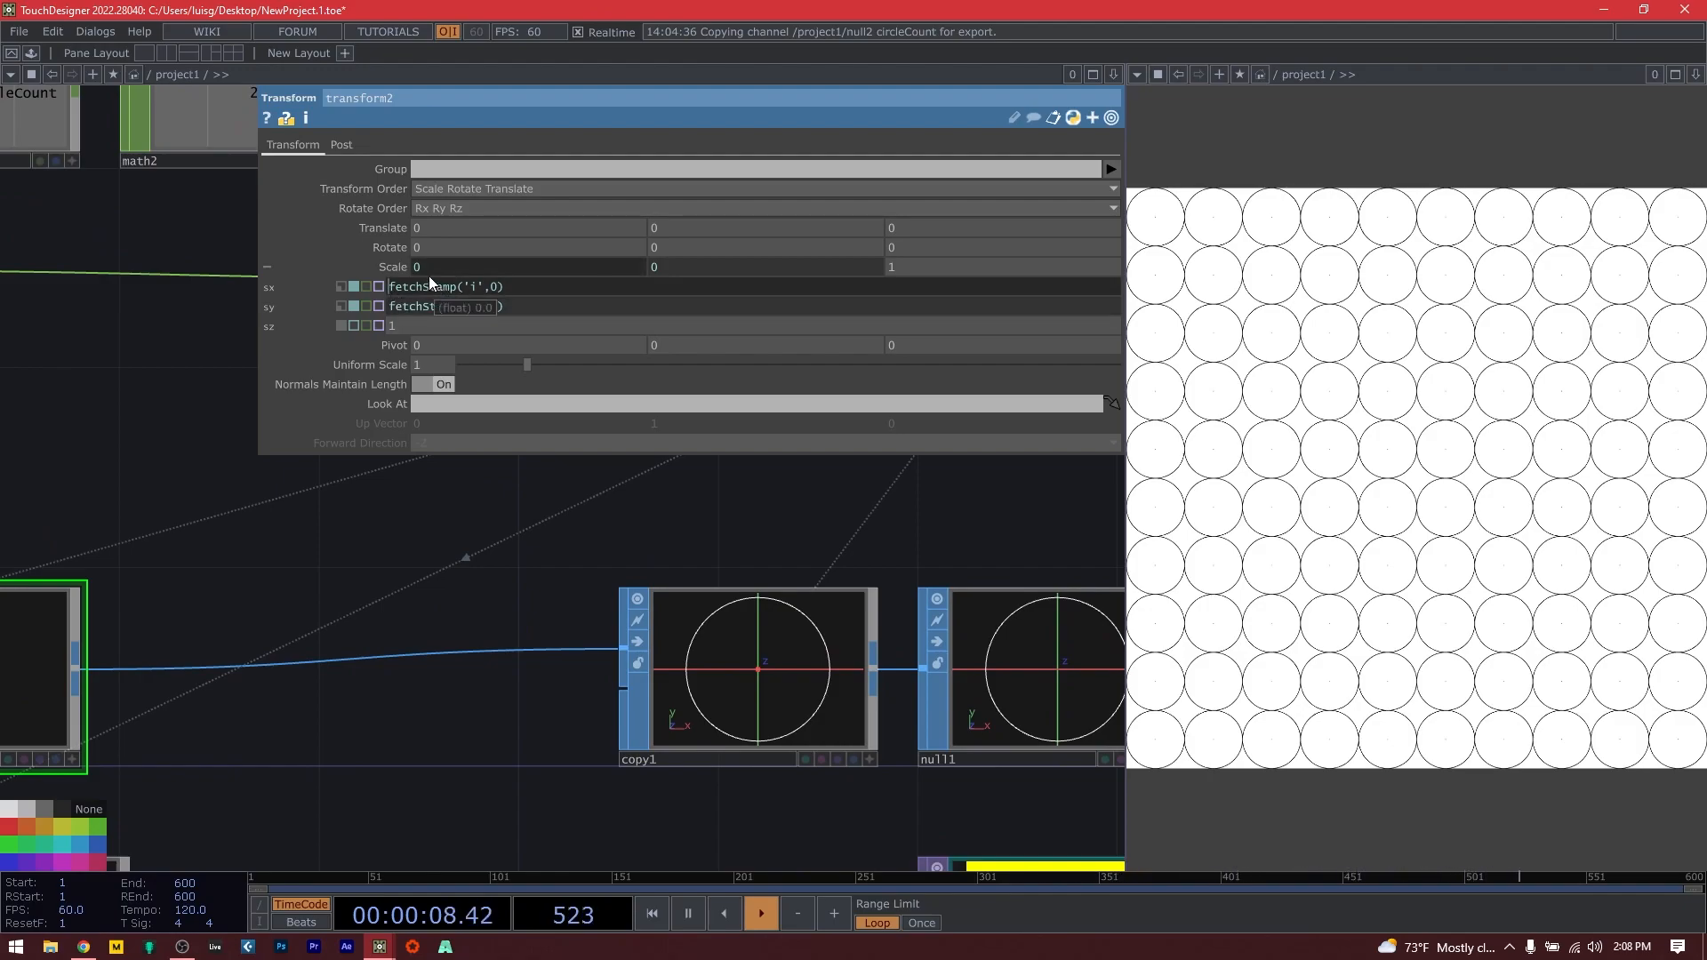
pyautogui.hotkey('alt', 'Tab')
pyautogui.hotkey('alt', 'Tab')
pyautogui.hotkey('alt', 'Tab')
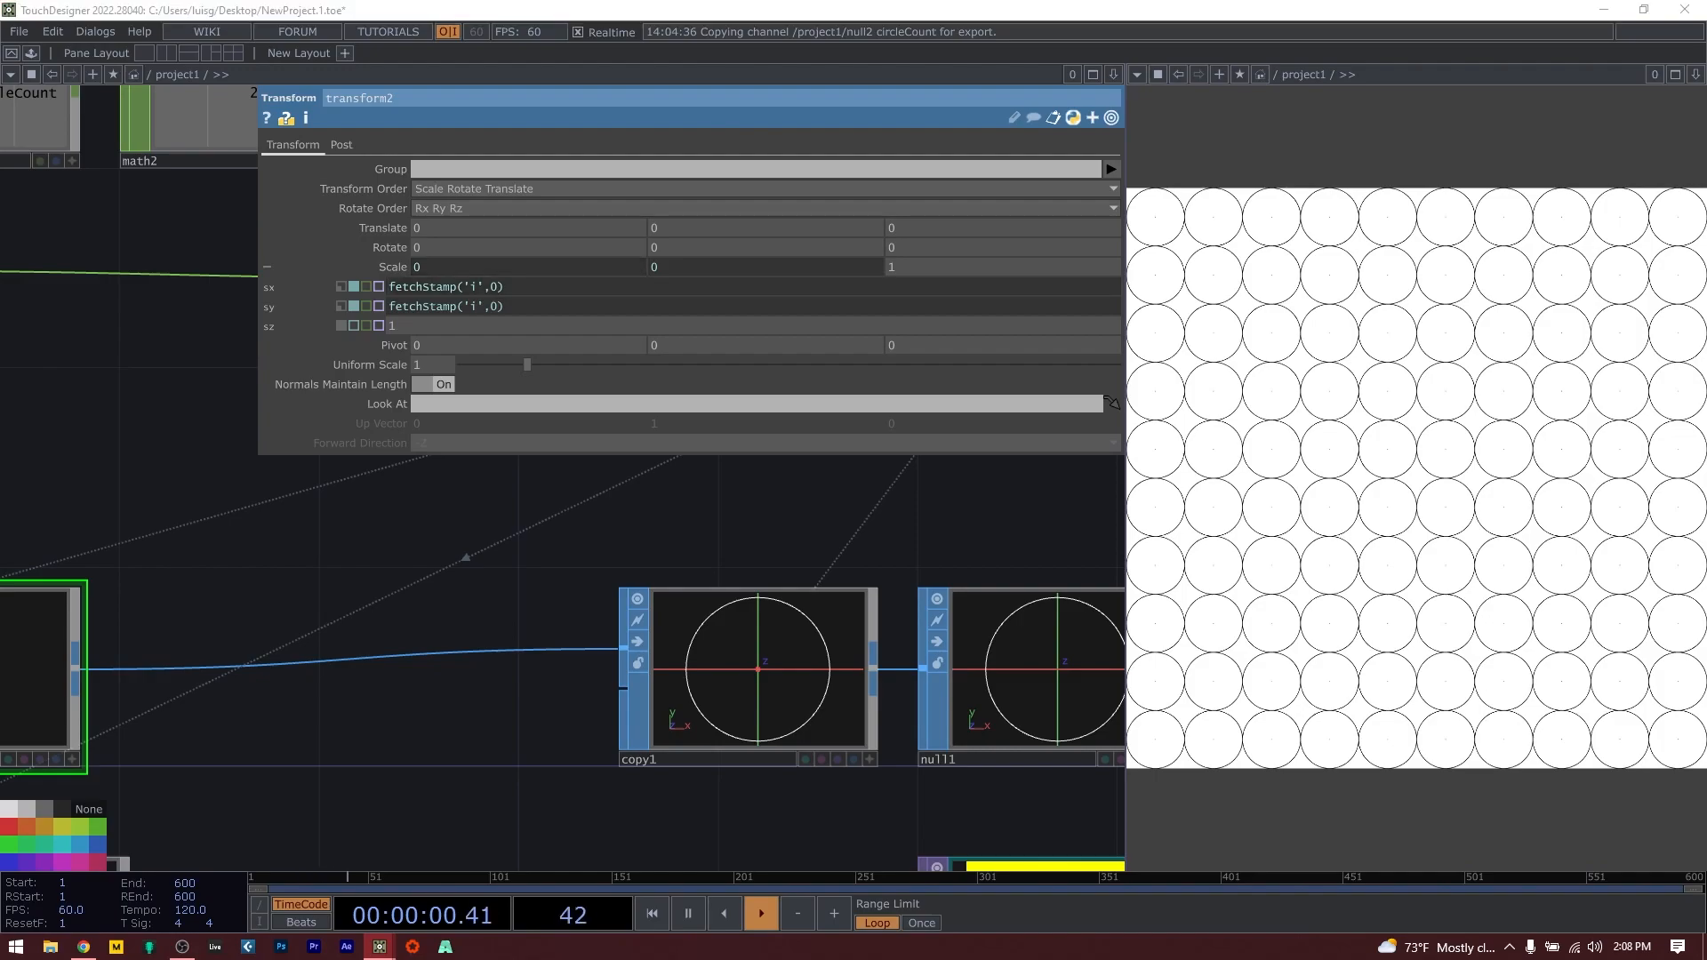
pyautogui.hotkey('alt', 'Tab')
pyautogui.hotkey('alt', 'Tab')
pyautogui.hotkey('alt', 'Tab')
pyautogui.hotkey('alt', 'Tab')
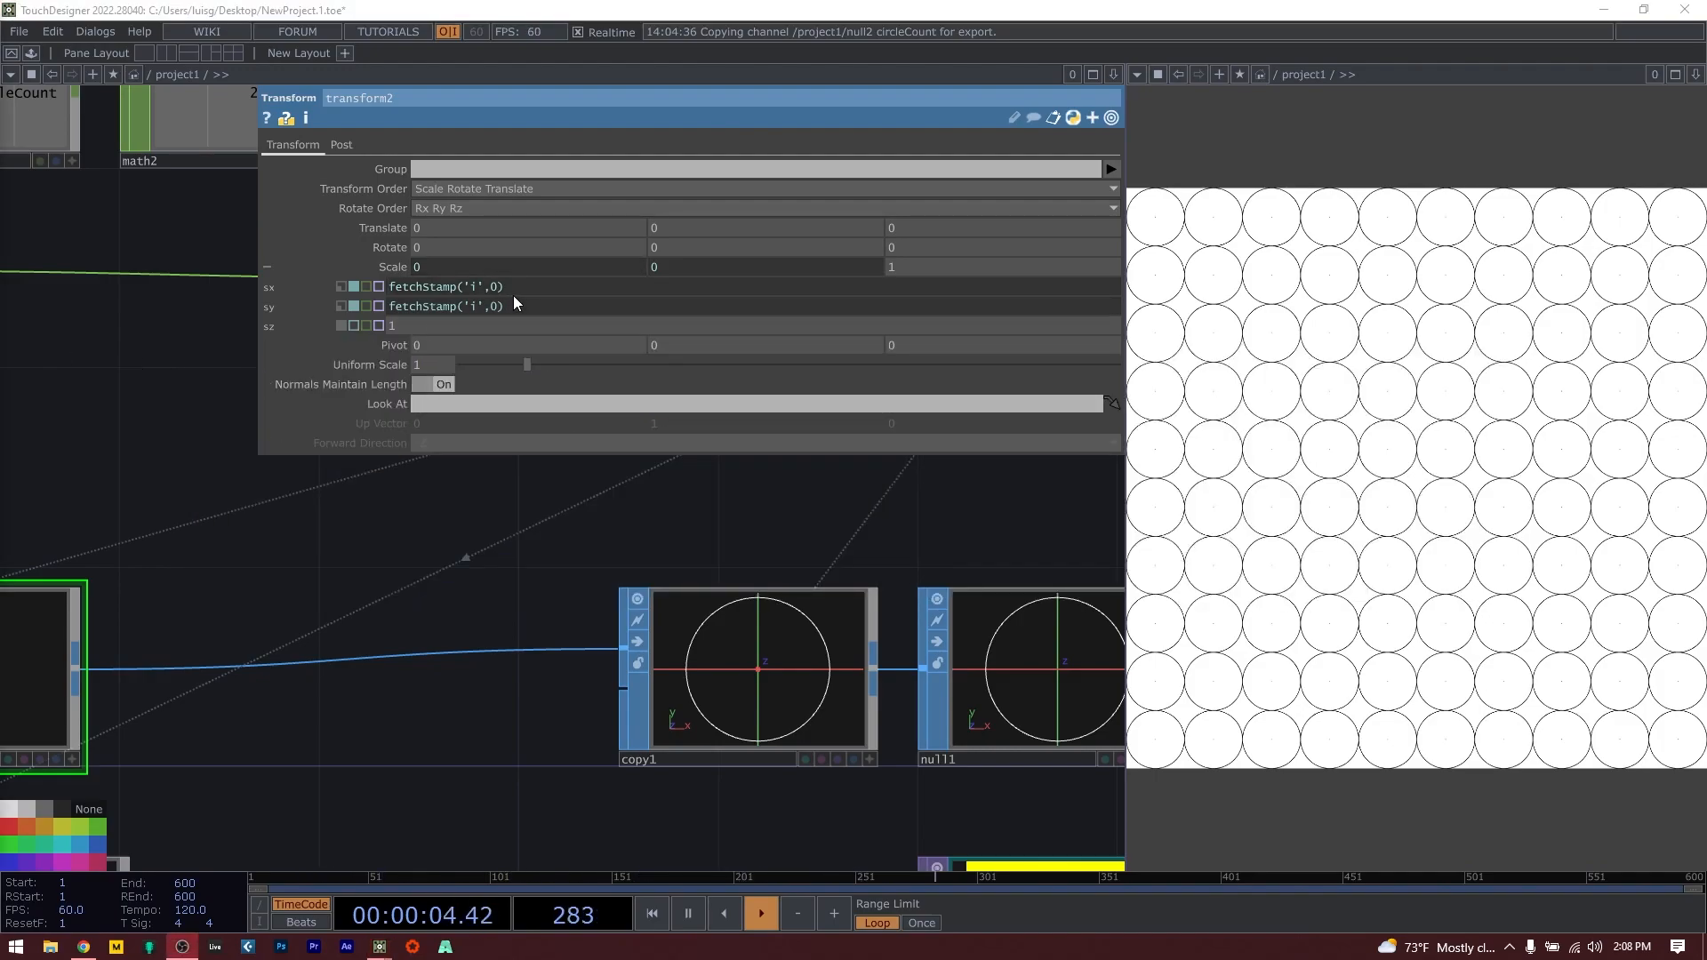
pyautogui.hotkey('alt', 'Tab')
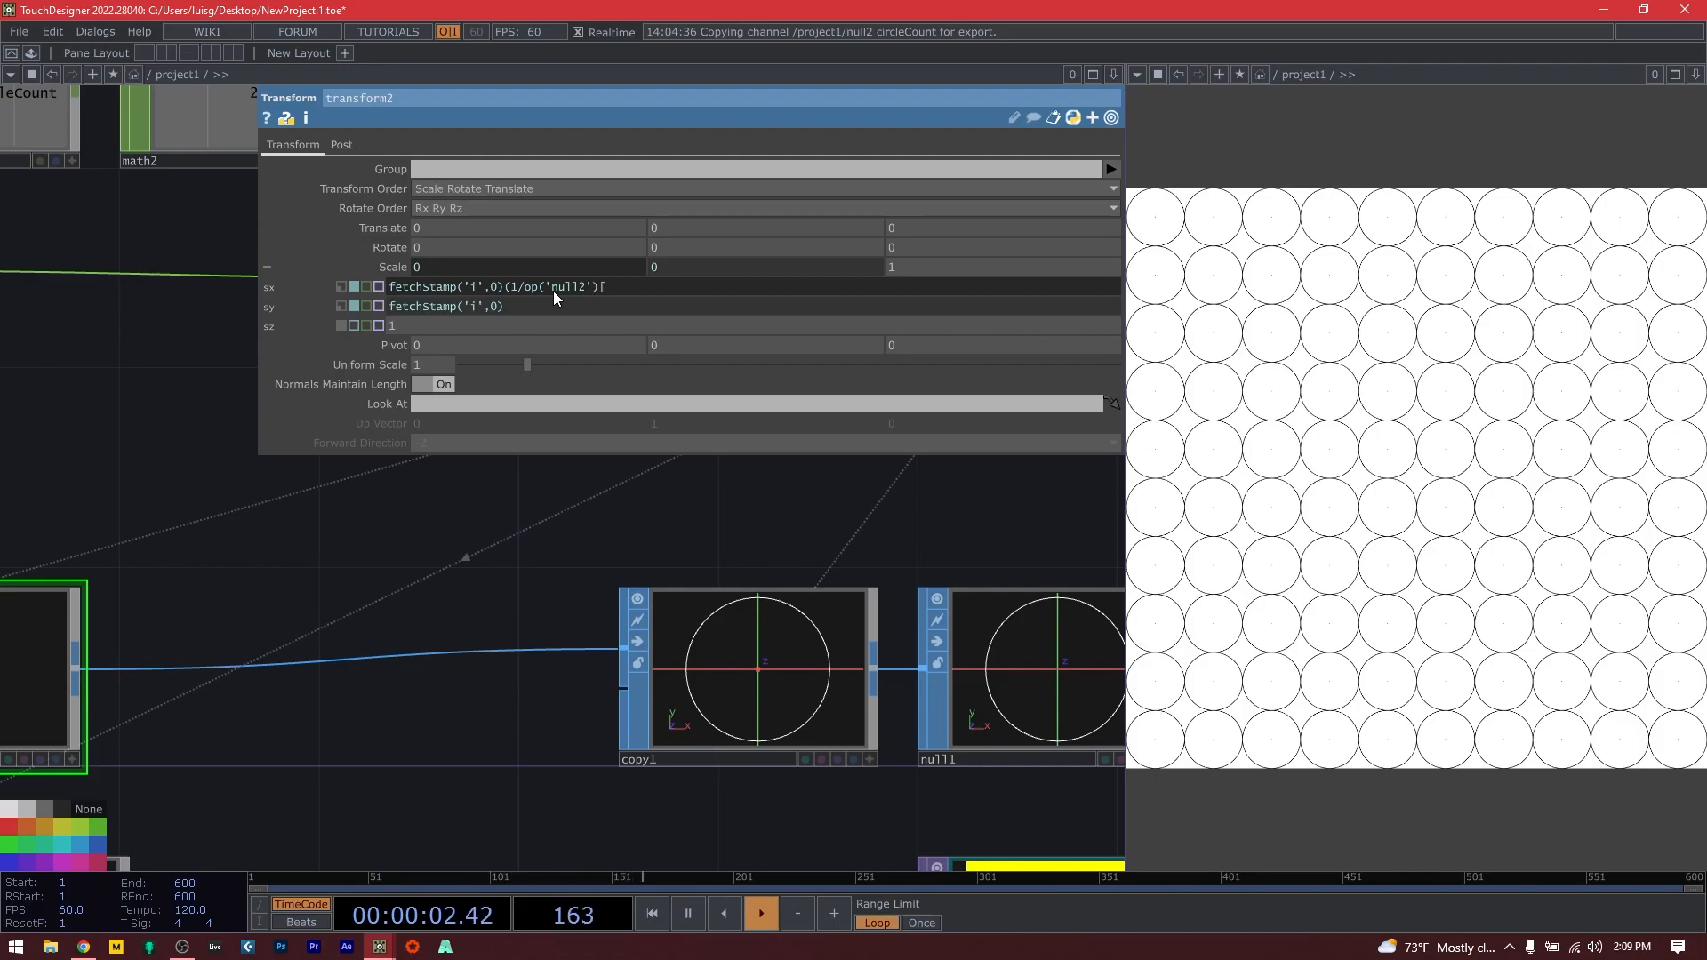
# Extend transform2's X scale expression to fetchStamp('i',0)*(1/op('null2')['circleCount'].
pyautogui.write('ci')
pyautogui.press('BackSpace')
pyautogui.press('BackSpace')
pyautogui.write("ircleCount']")
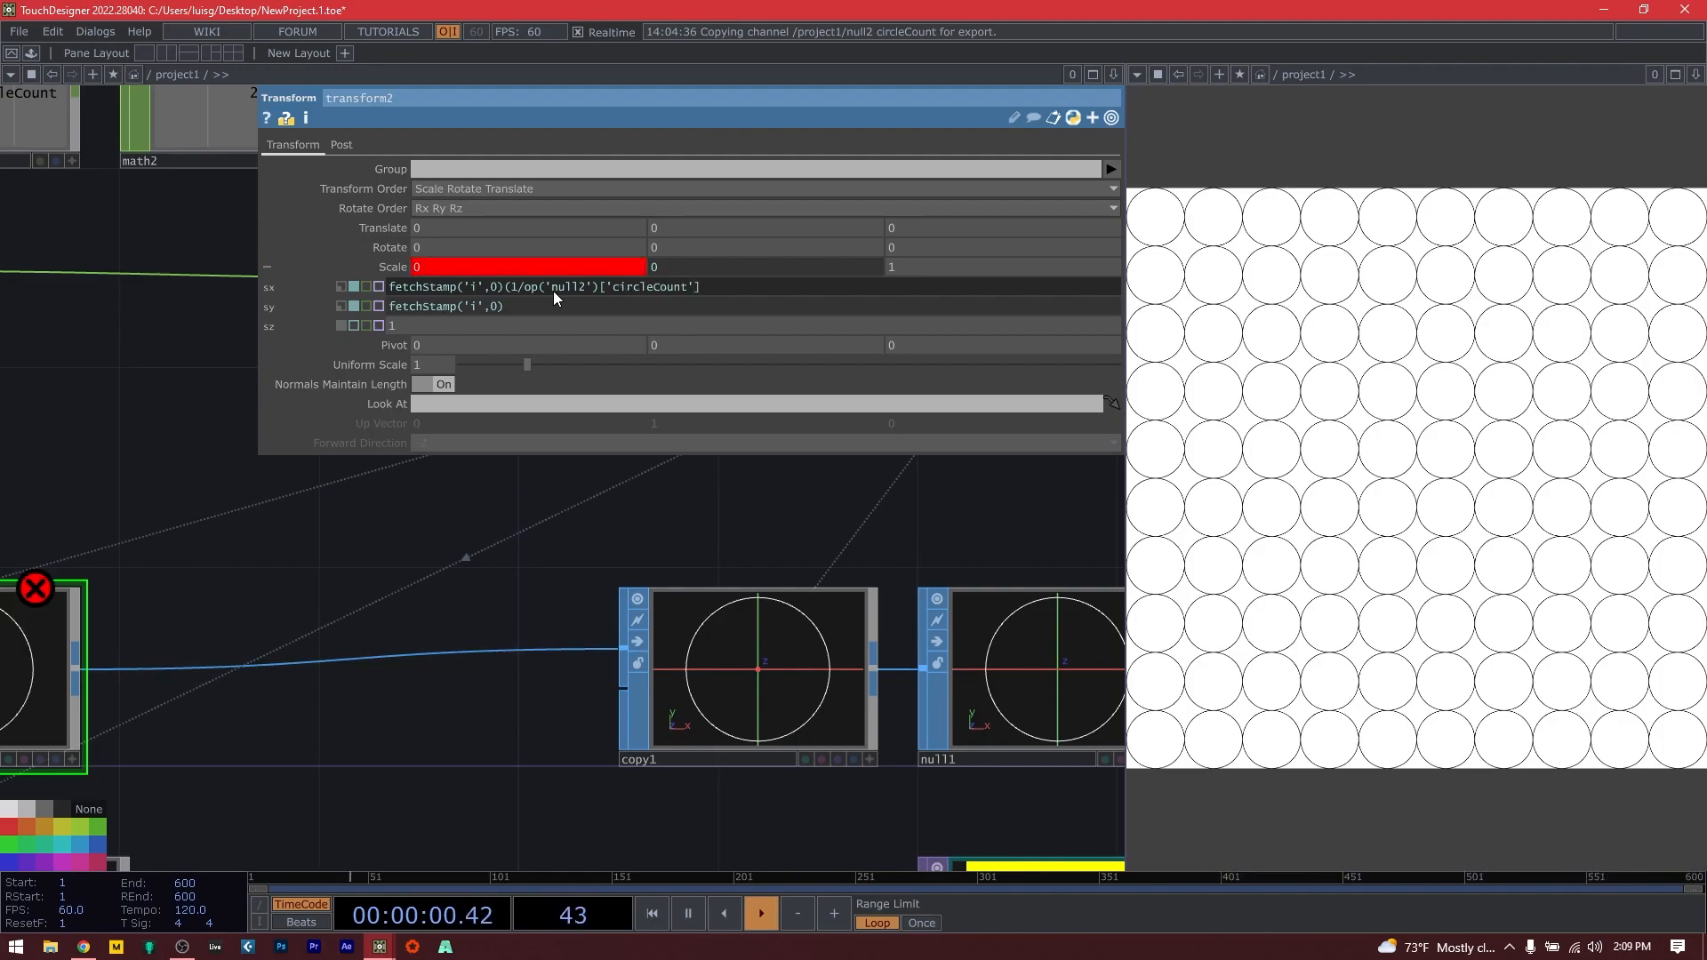
pyautogui.click(514, 283)
pyautogui.moveTo(520, 292)
pyautogui.write('*')
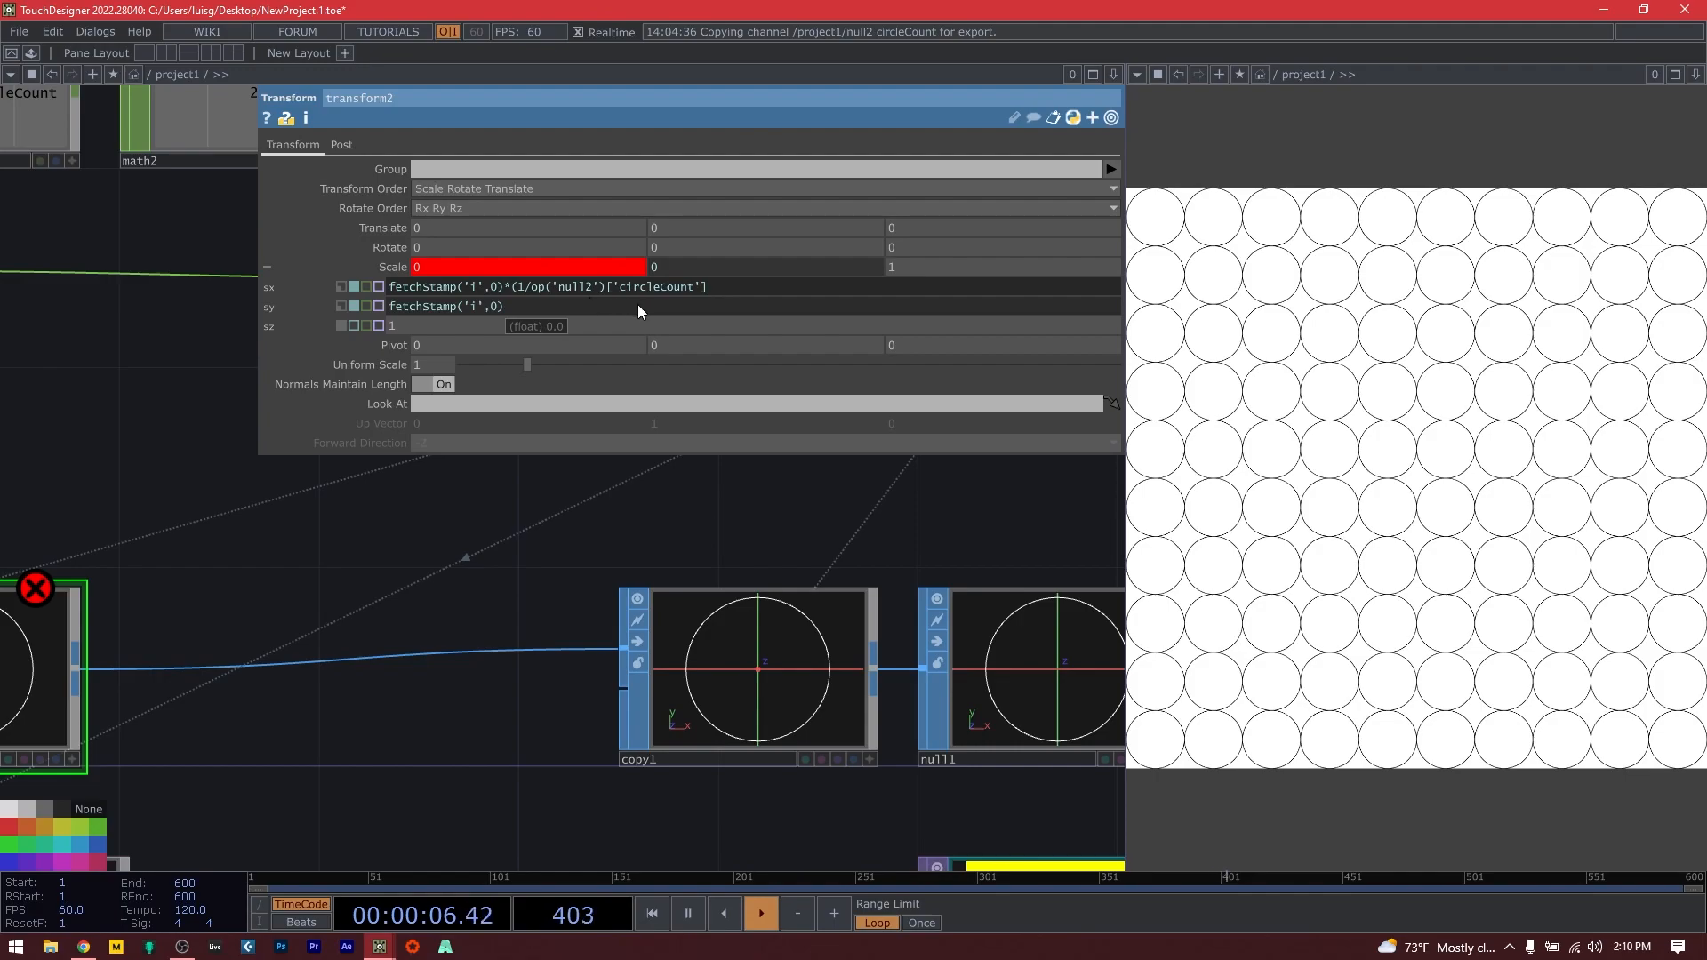
# Replace transform2's Y scale expression with a copy of the extended X expression that uses null2's circleCount.
pyautogui.click(738, 286)
pyautogui.hotkey('ctrl', 'c')
pyautogui.click(574, 306)
pyautogui.hotkey('ctrl', 'v')
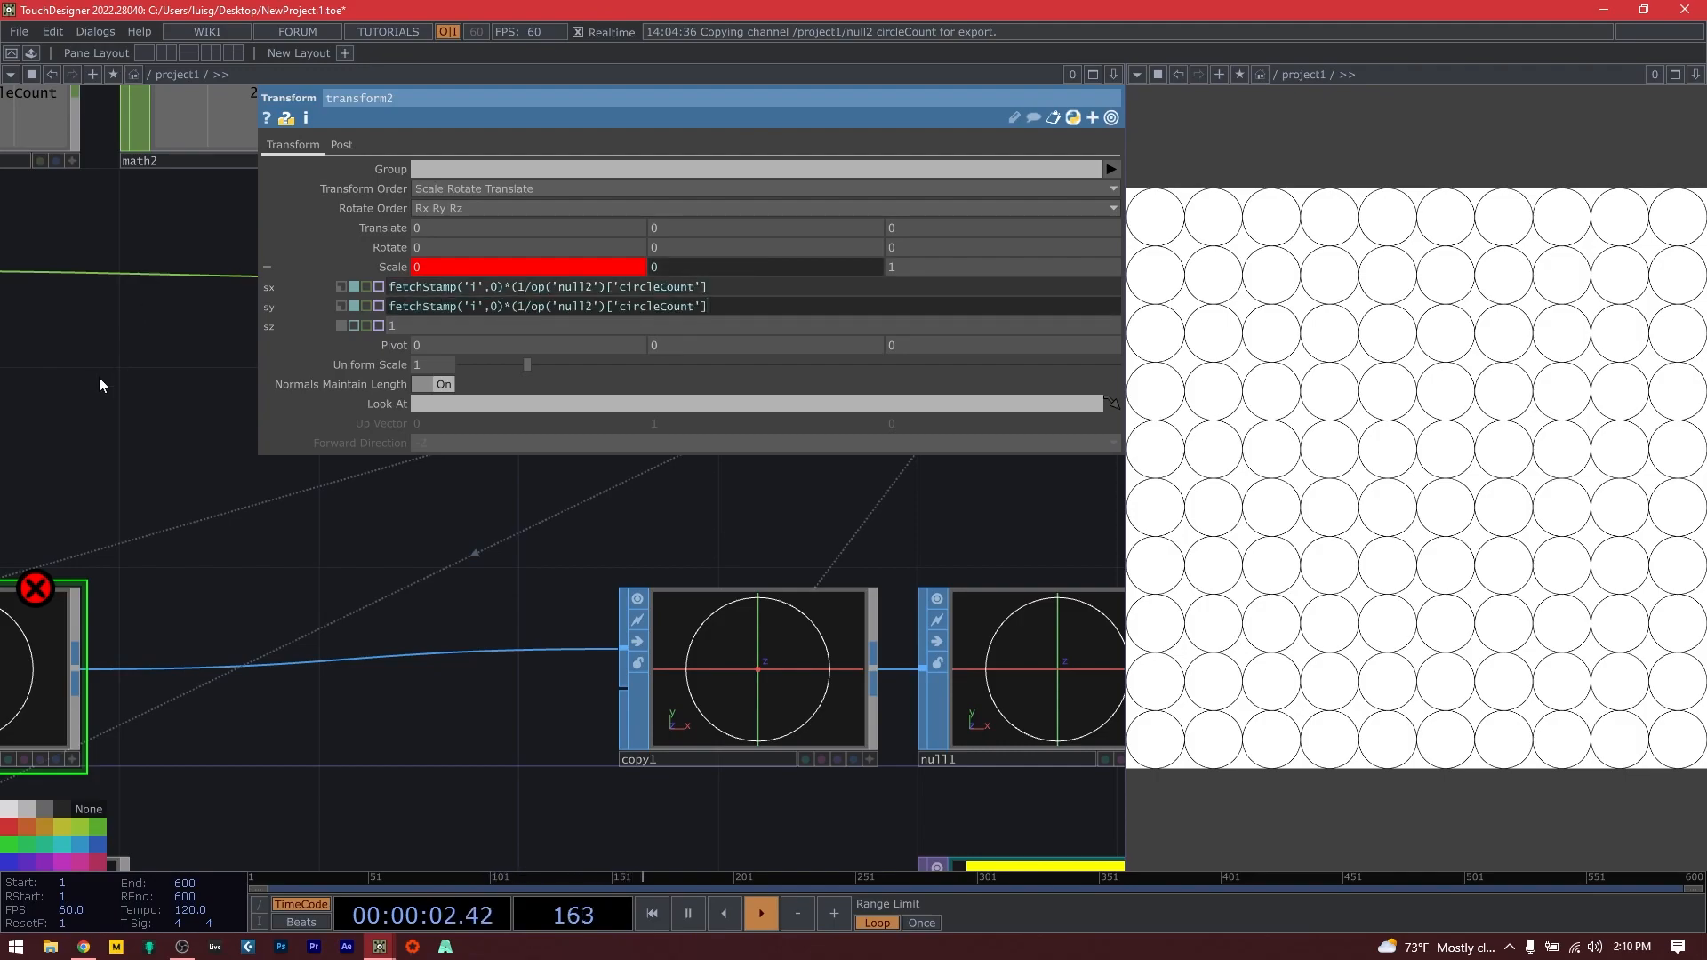
pyautogui.press('Return')
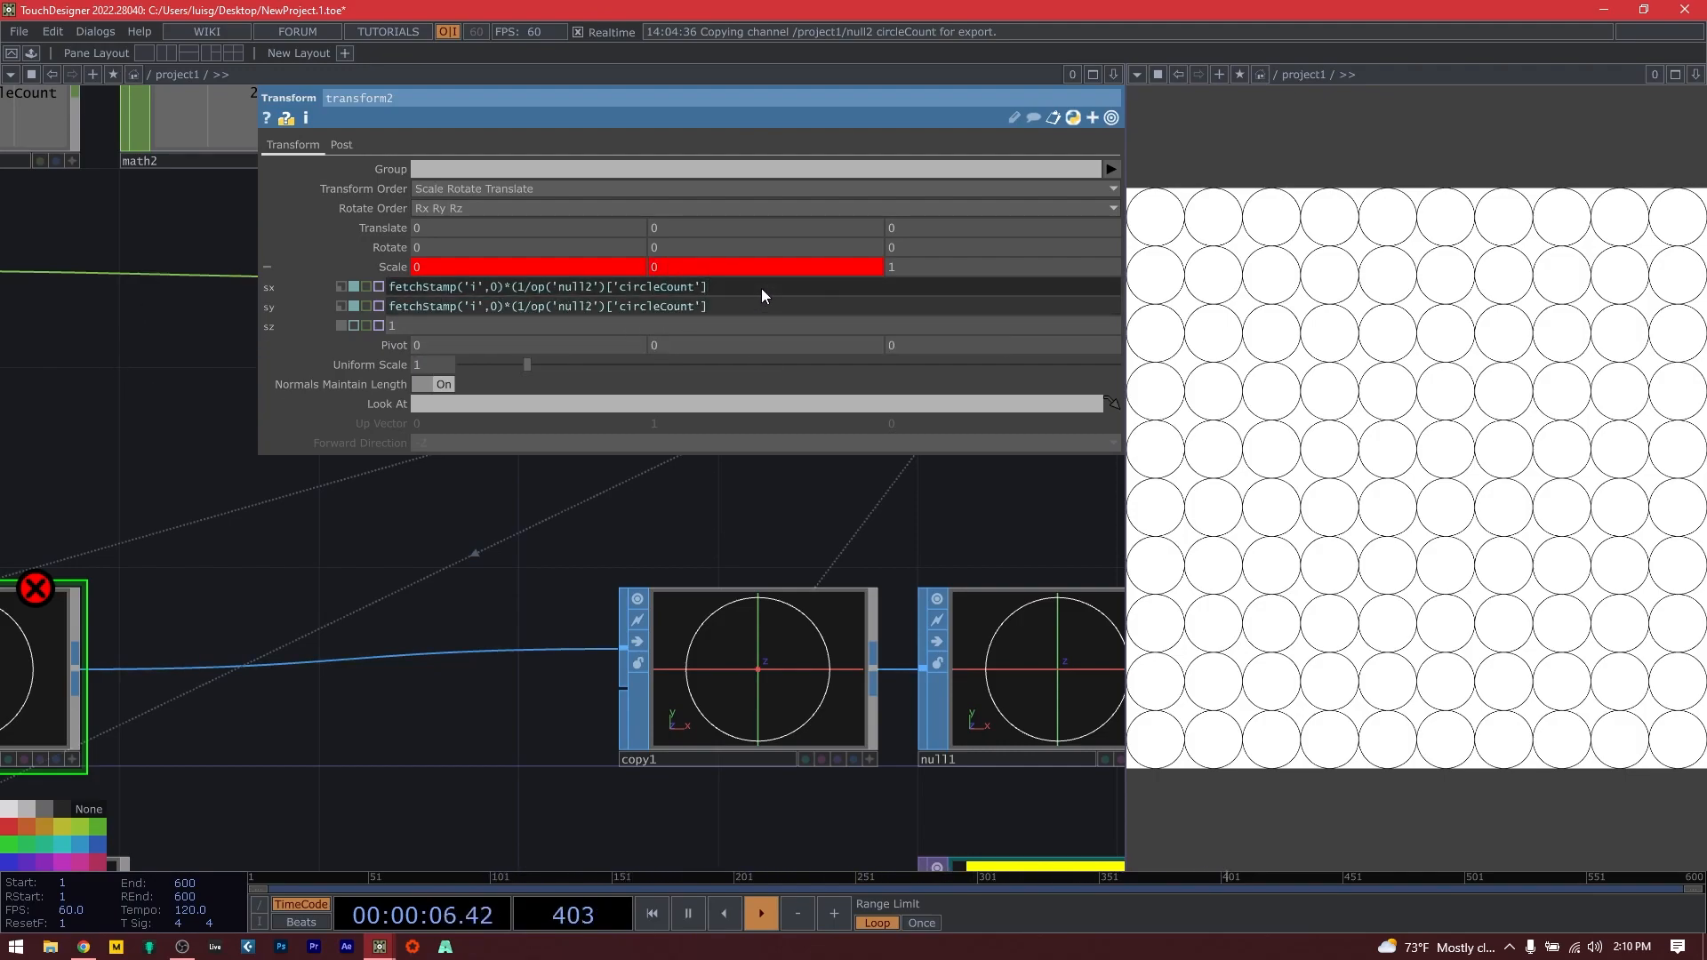
# Add the missing closing parenthesis to transform2's X and Y scale expressions, giving fetchStamp('i',0)*(1/op('null2')['circleCount']).
pyautogui.press('Return')
pyautogui.click(759, 312)
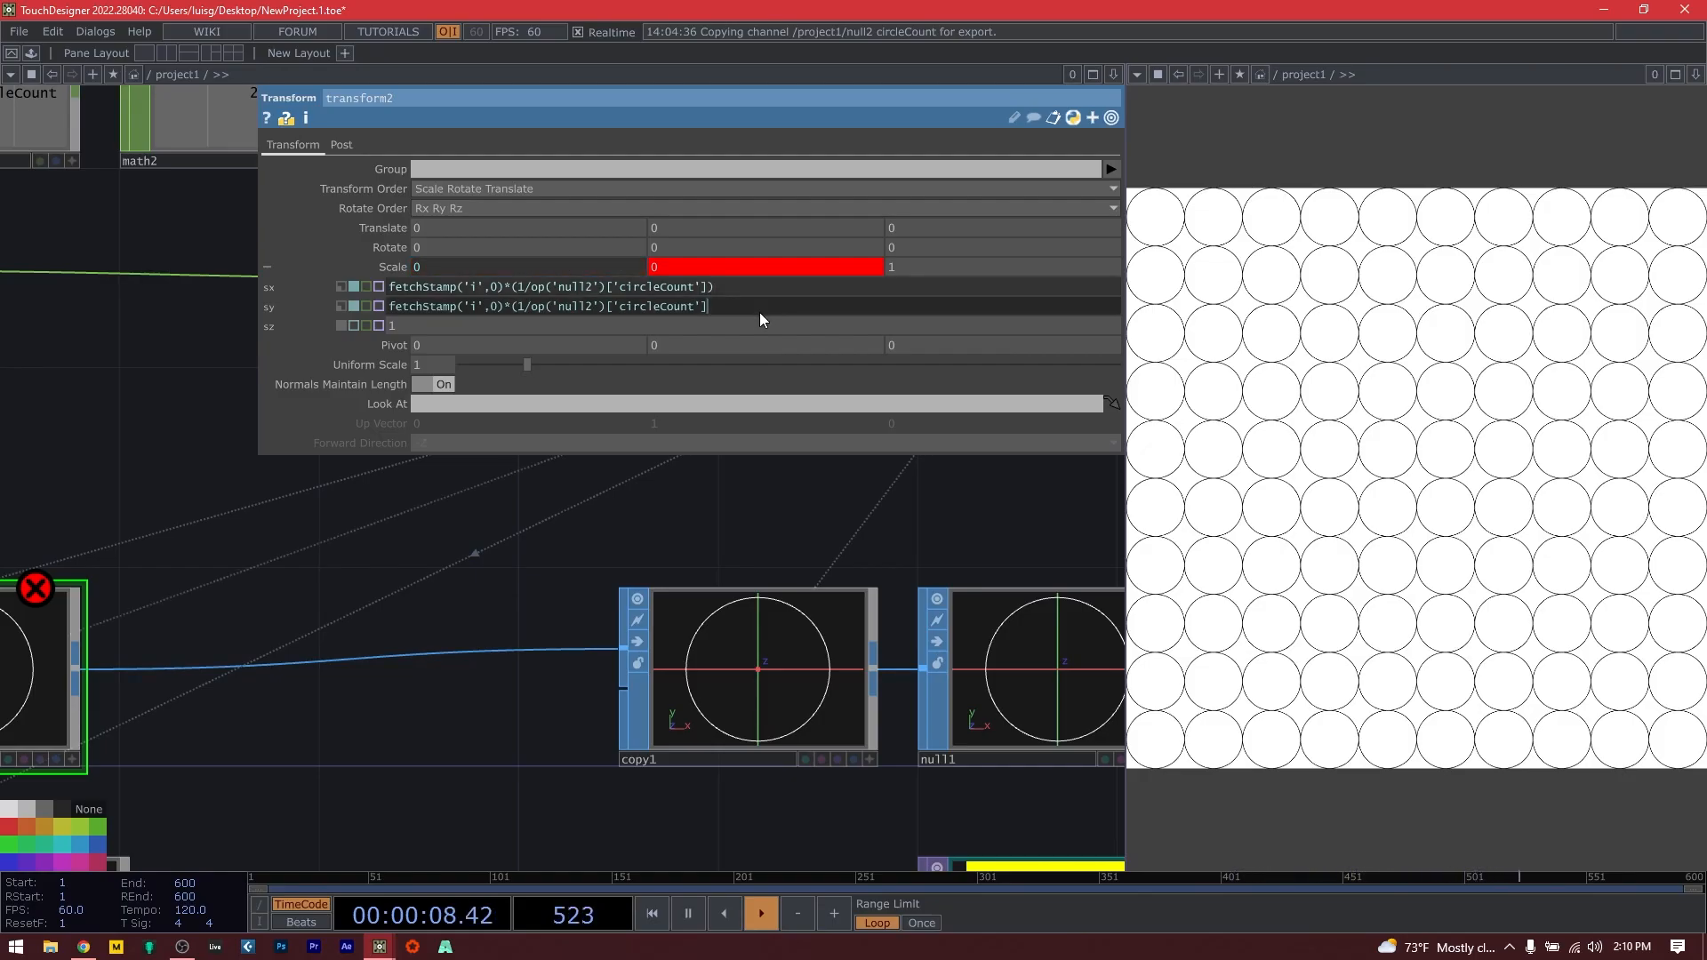
pyautogui.write(')')
pyautogui.press('Return')
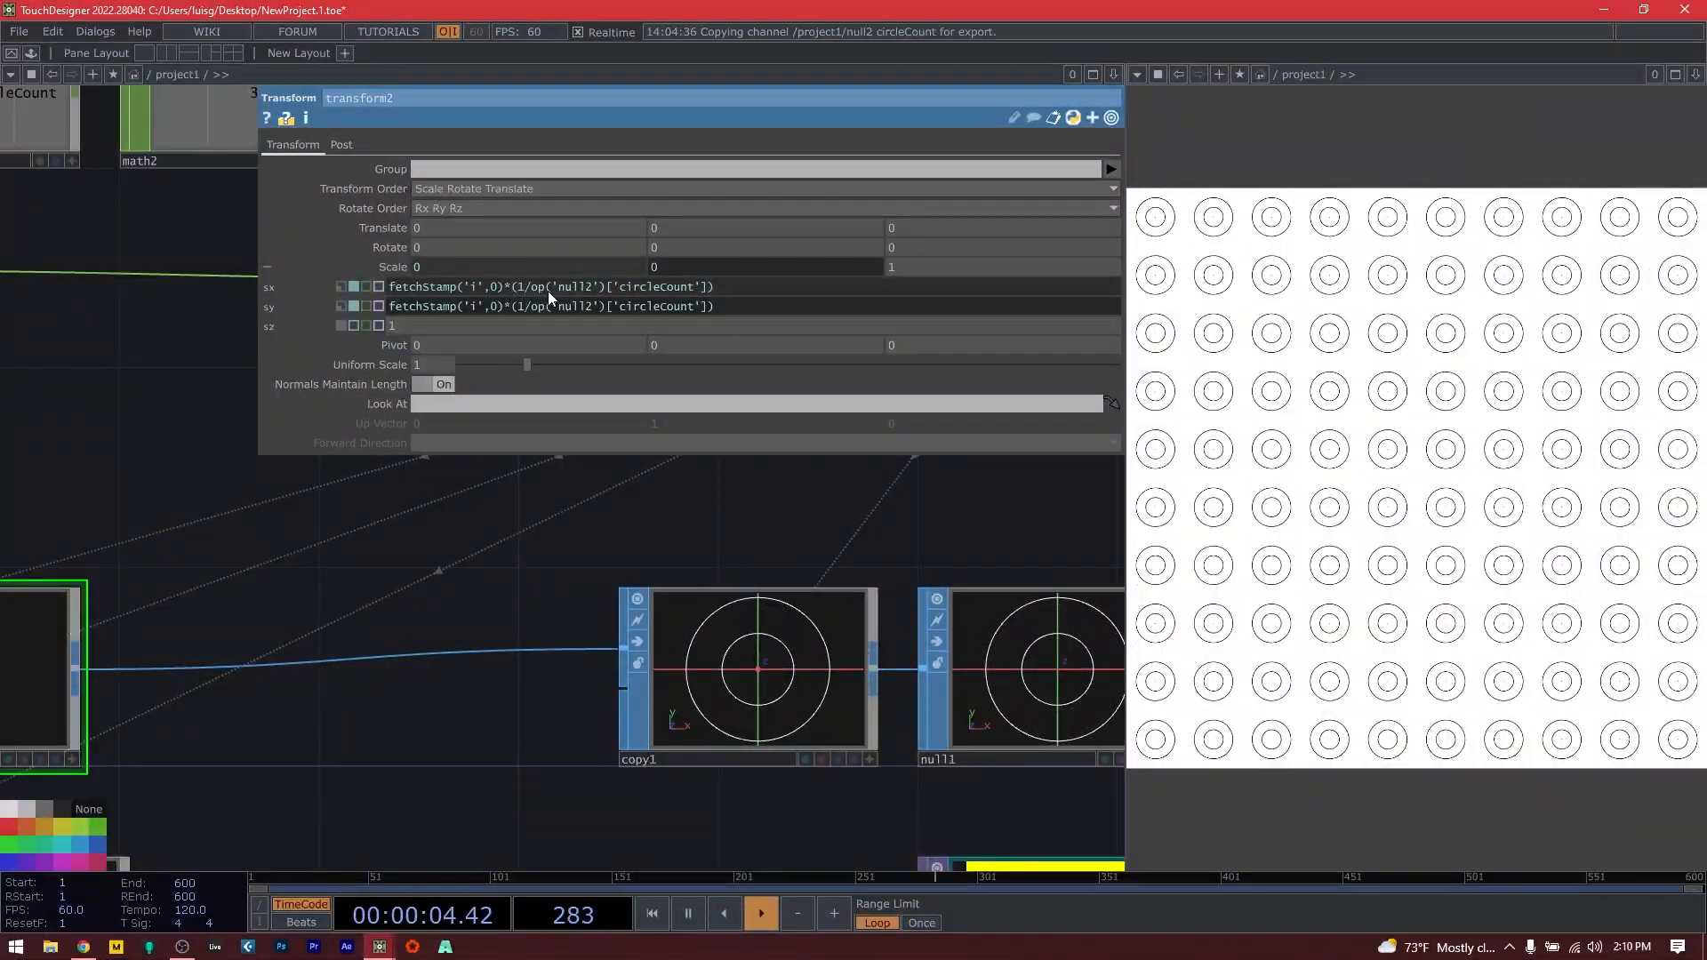
pyautogui.press('ctrl')
pyautogui.press('ctrl')
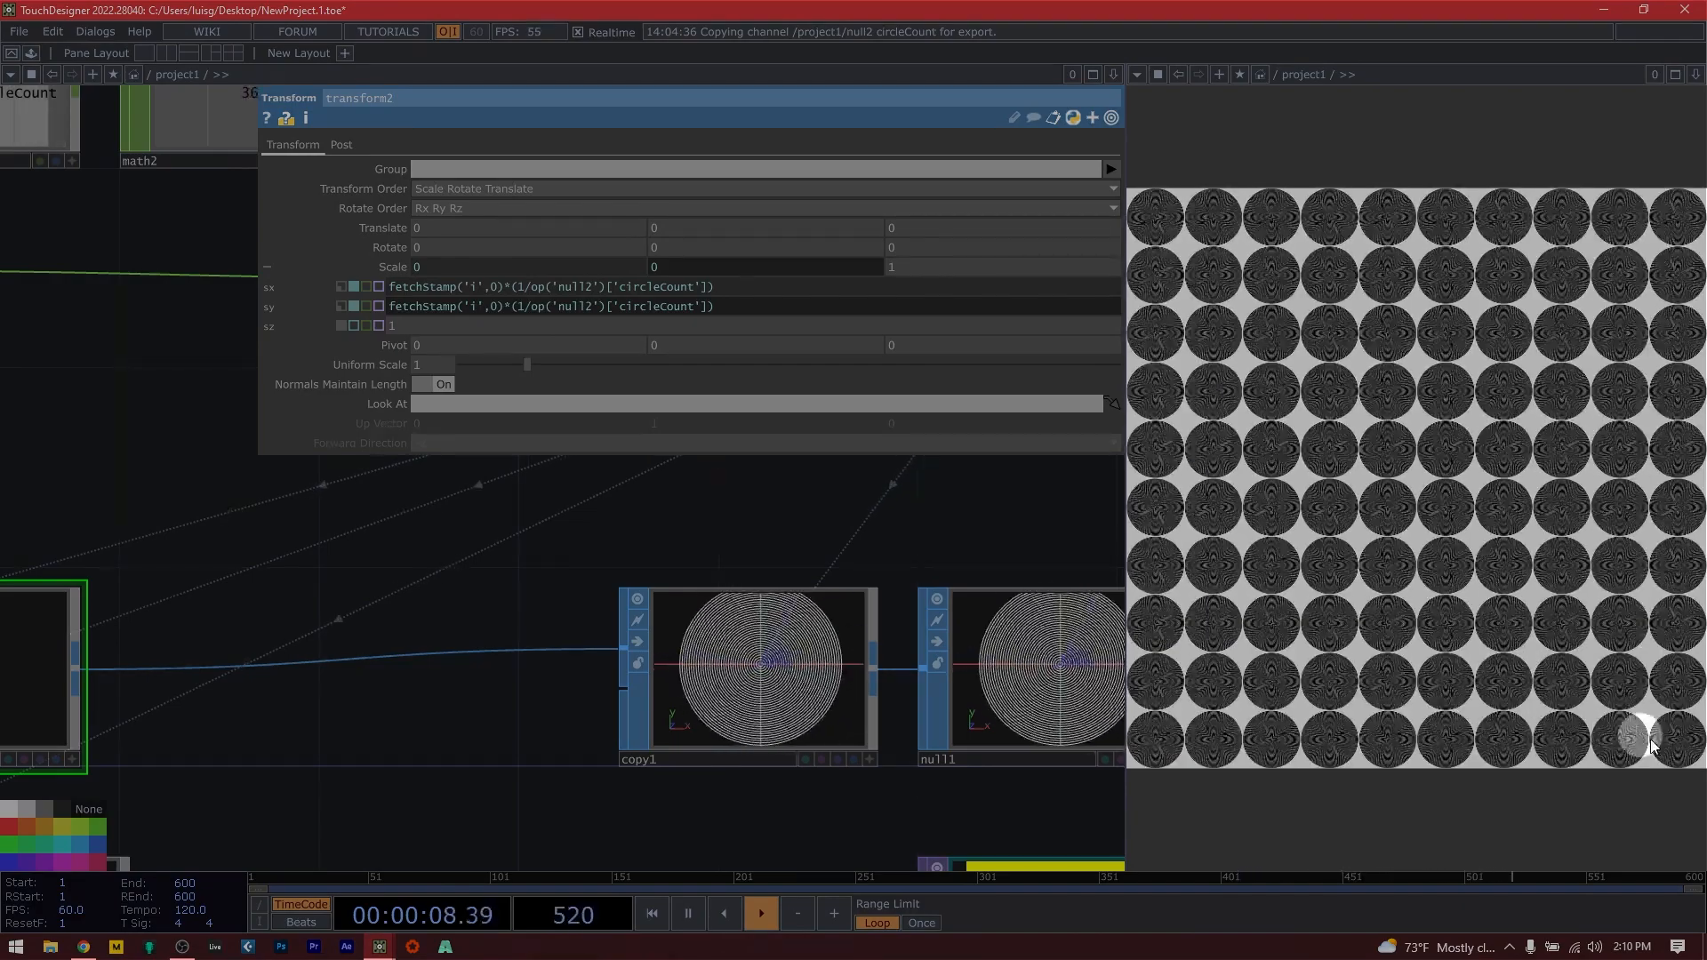
pyautogui.click(717, 282)
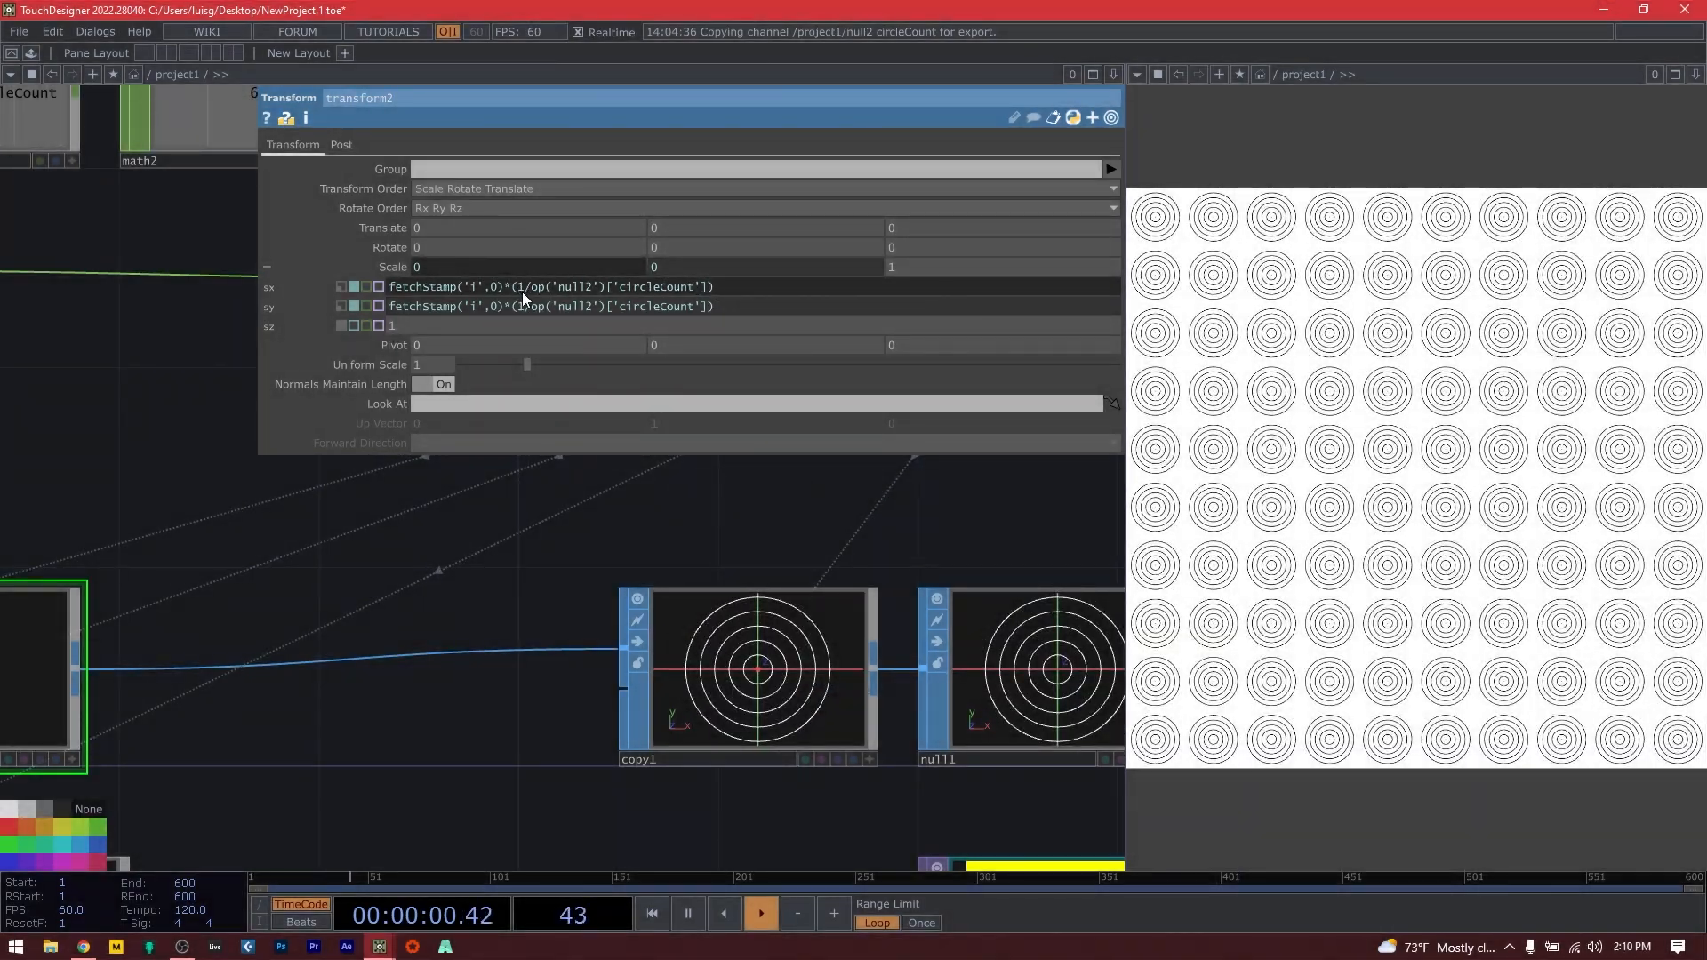
pyautogui.press('ctrl')
pyautogui.press('ctrl')
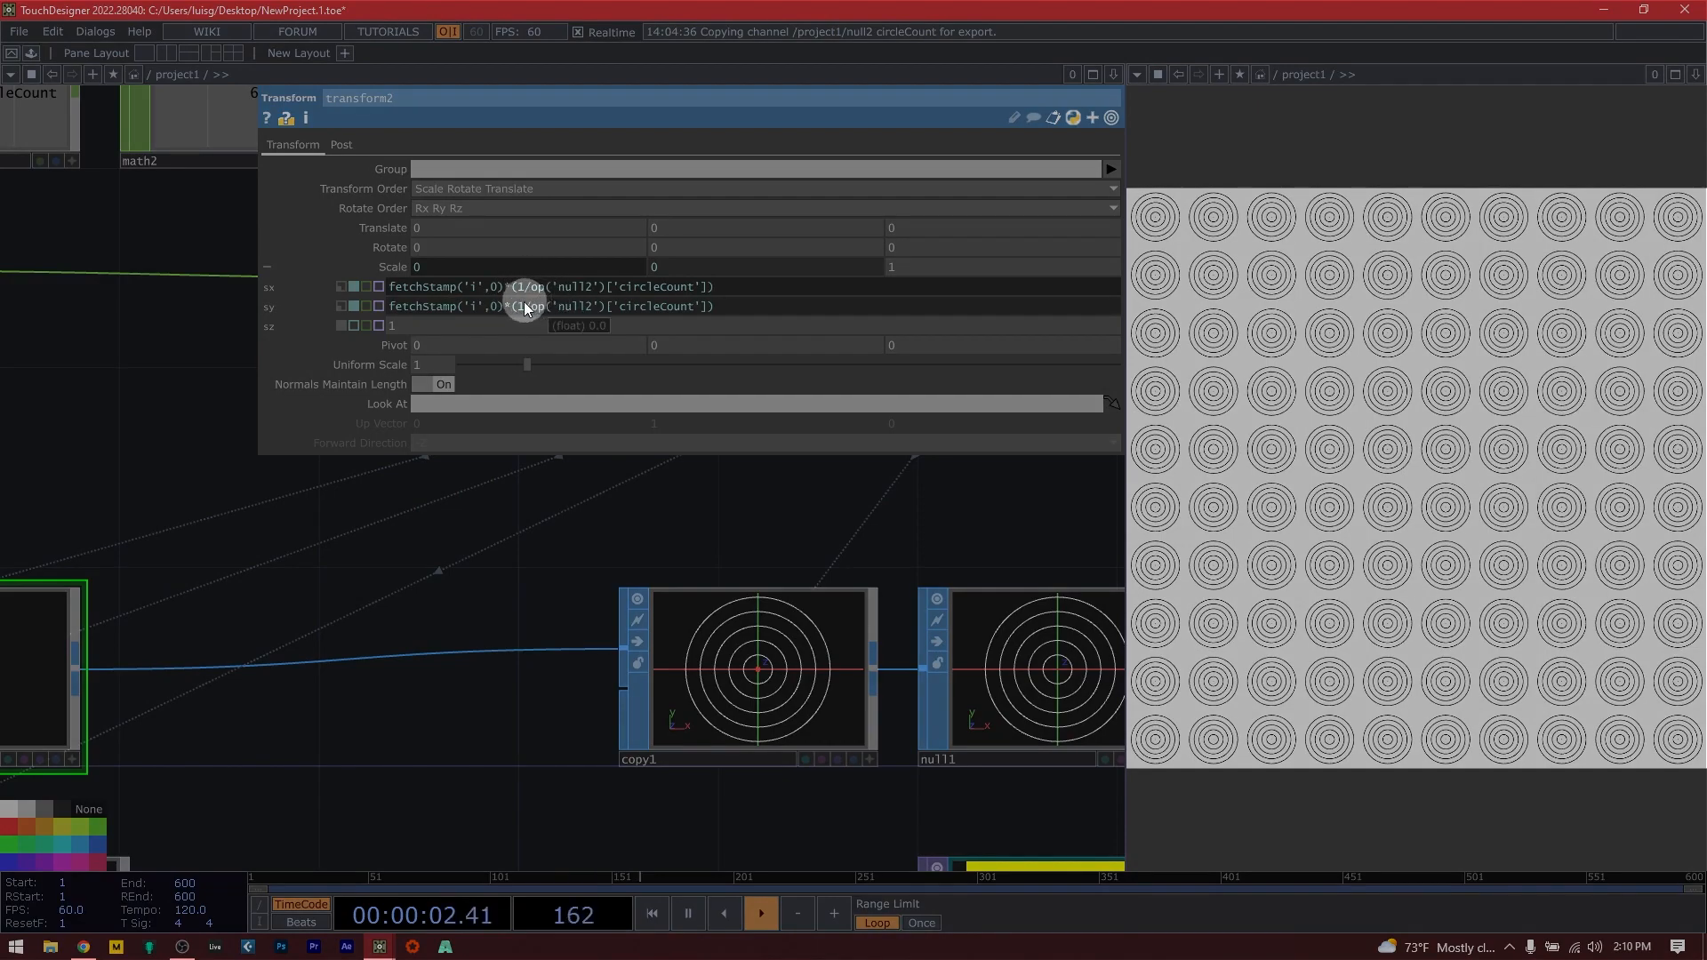
pyautogui.click(525, 305)
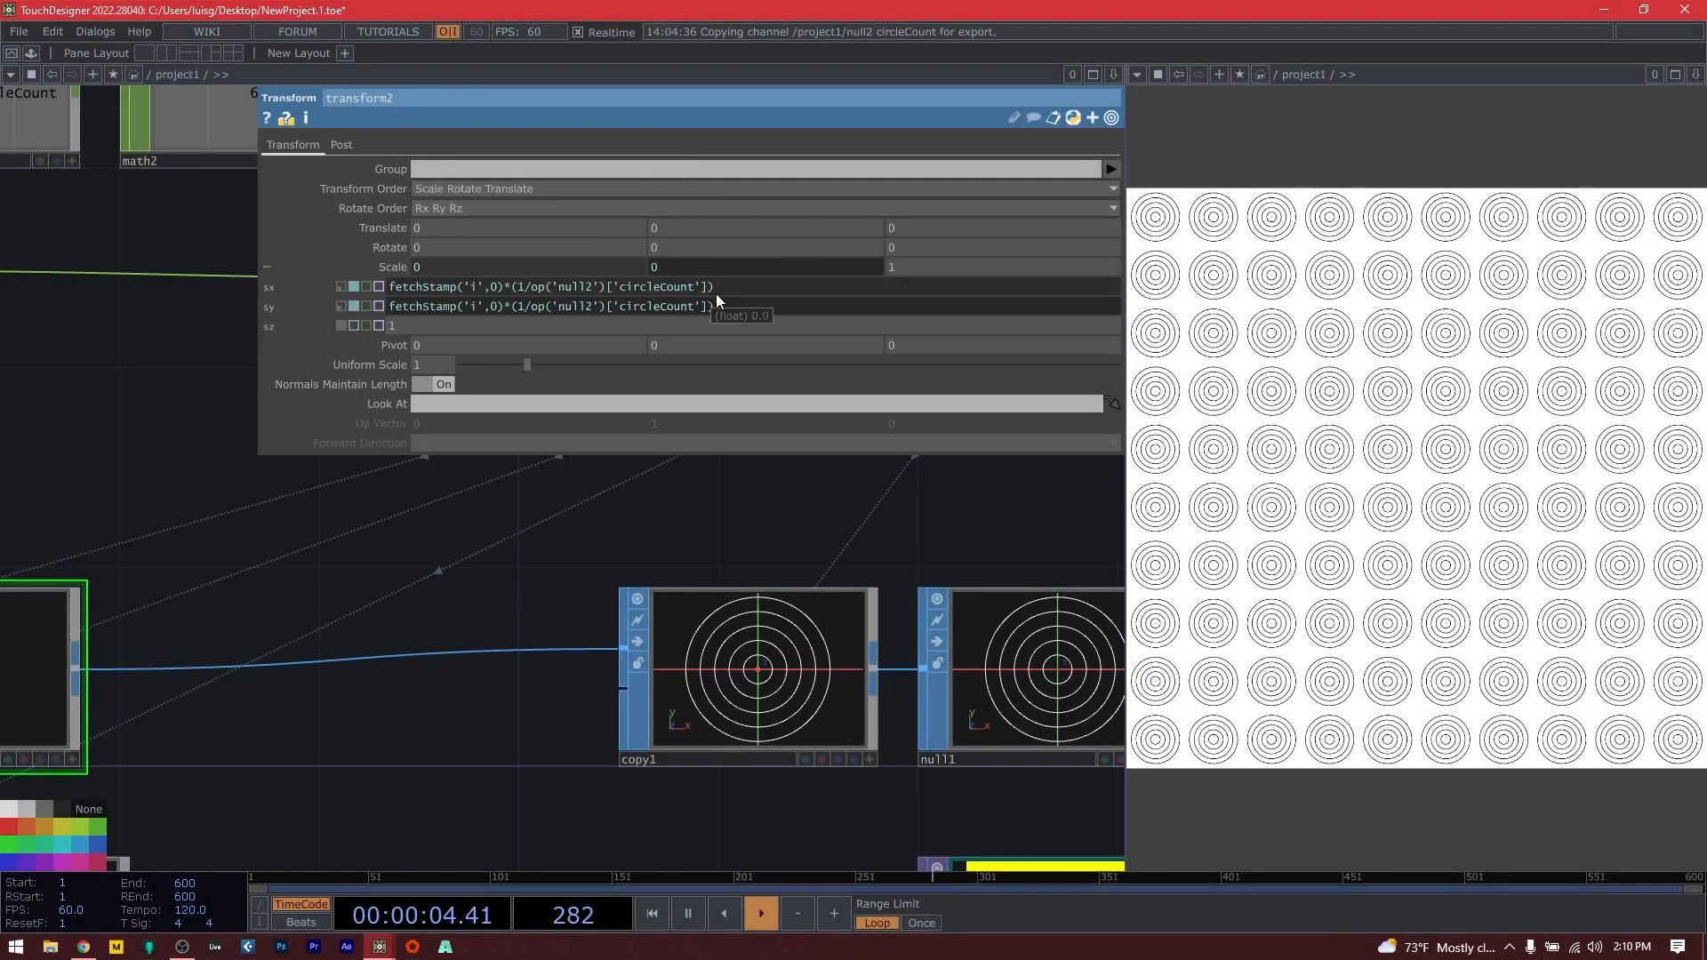
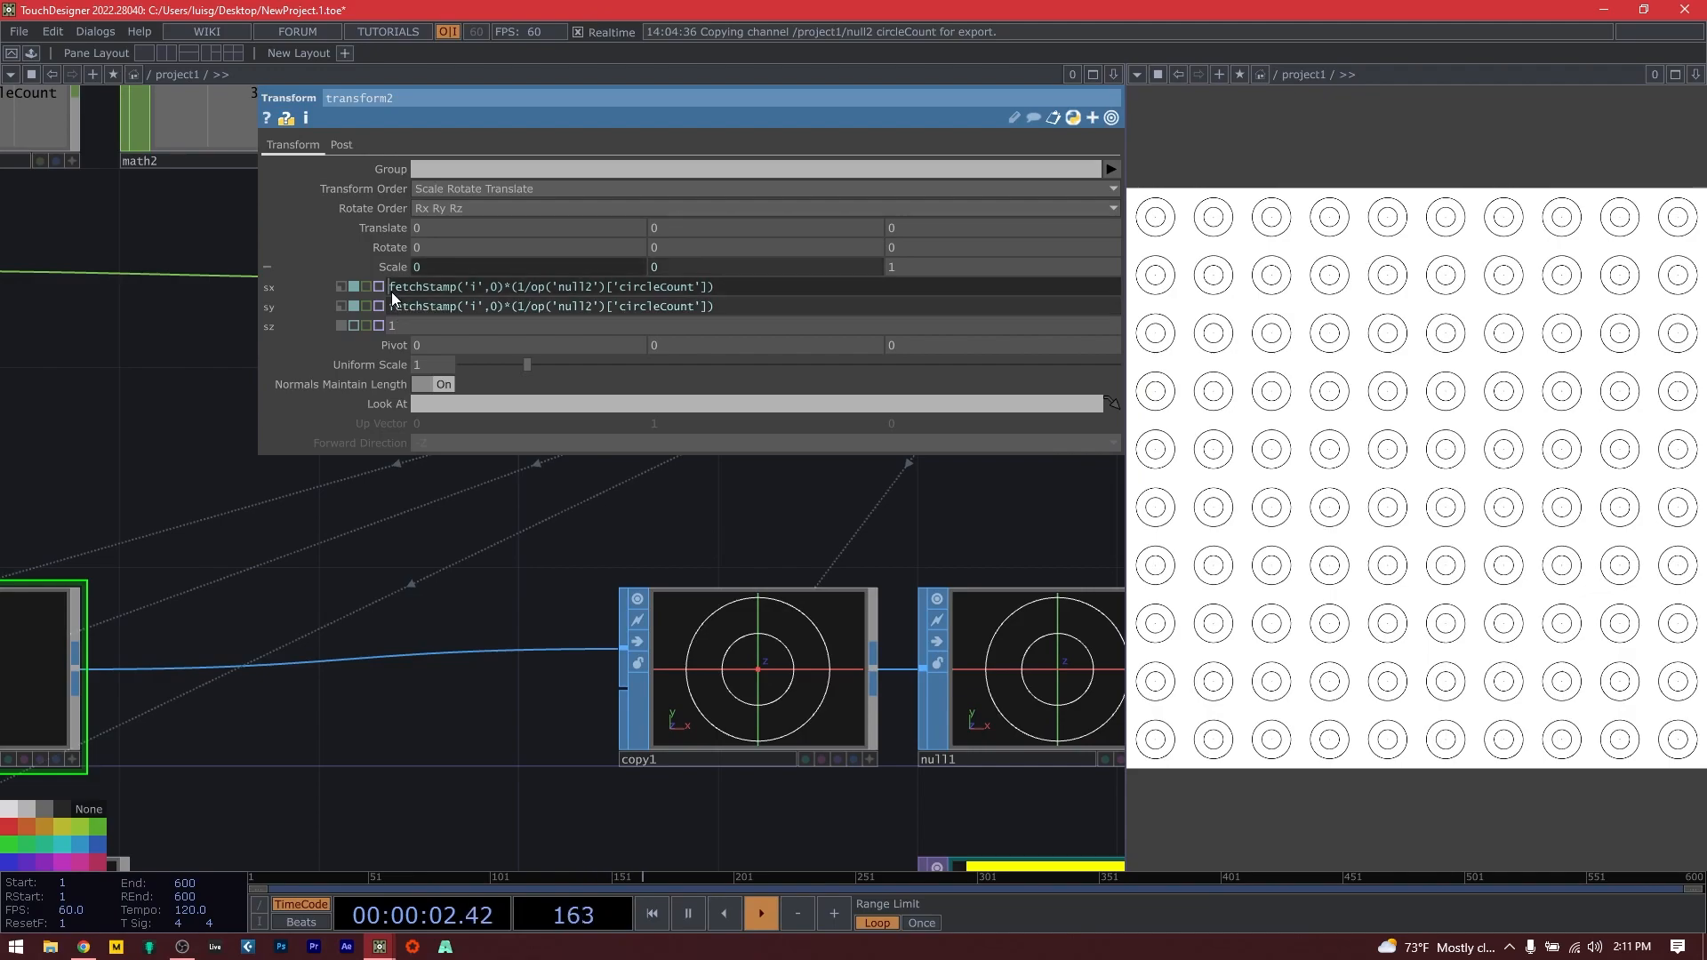
# Invert transform2's X scale expression to 1-(fetchStamp('i',0)*(1/op('null2')['circleCount'])).
pyautogui.write('1-(')
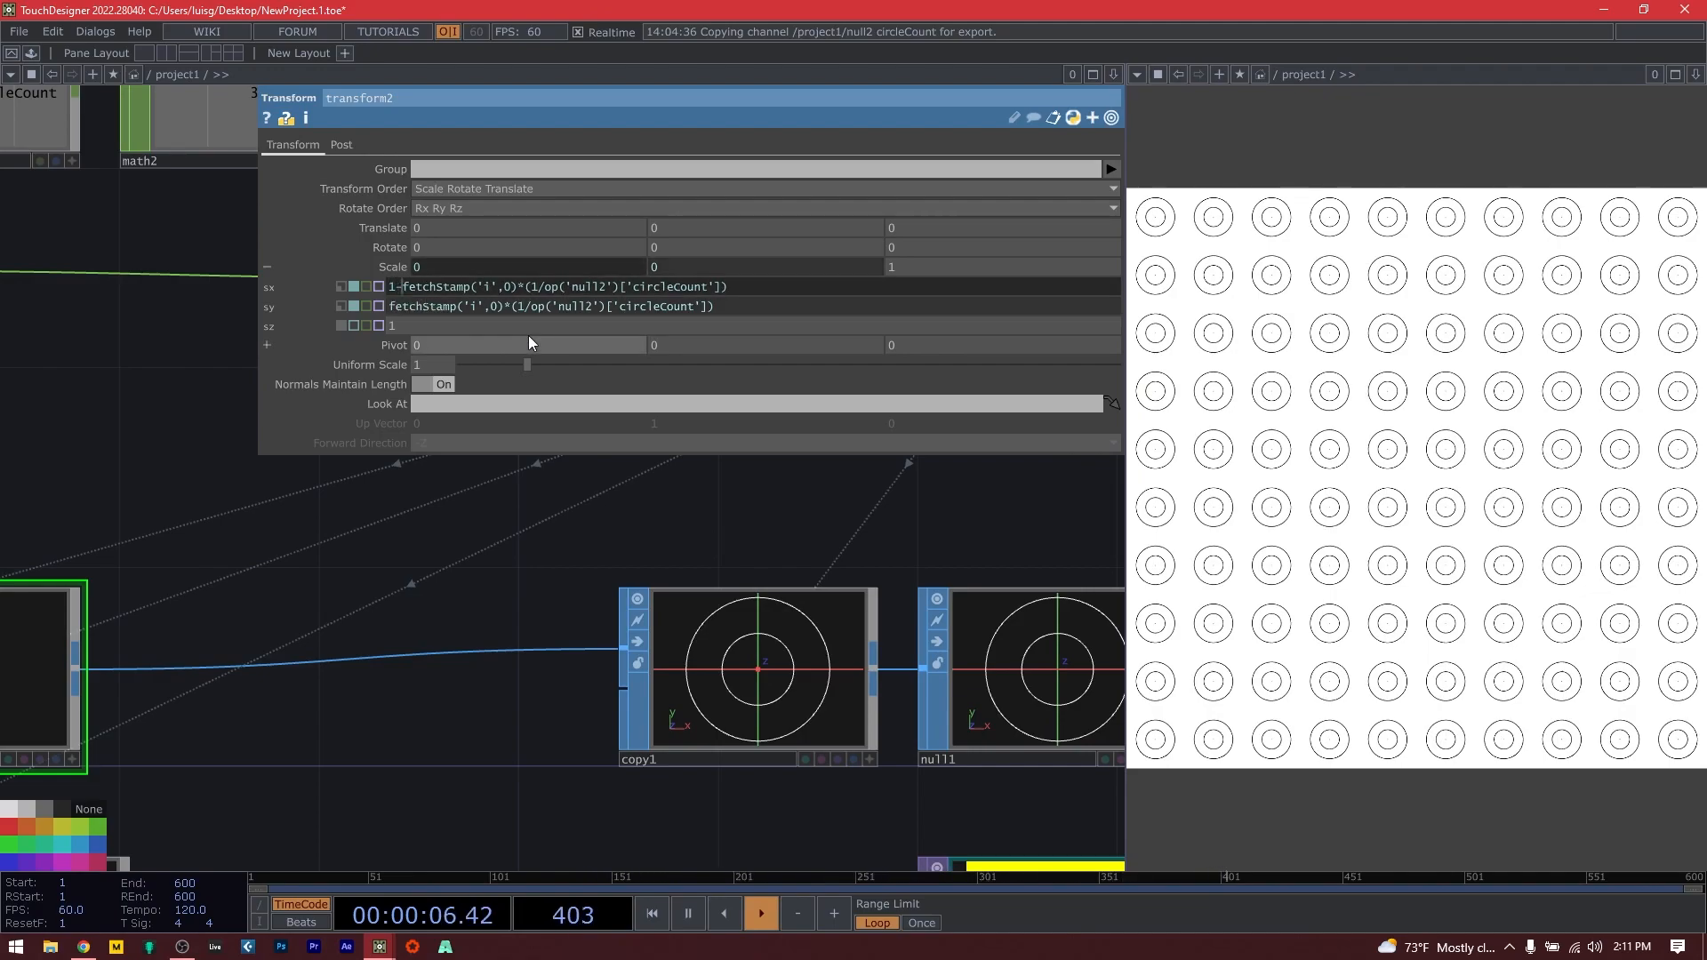
pyautogui.click(793, 289)
pyautogui.write(')')
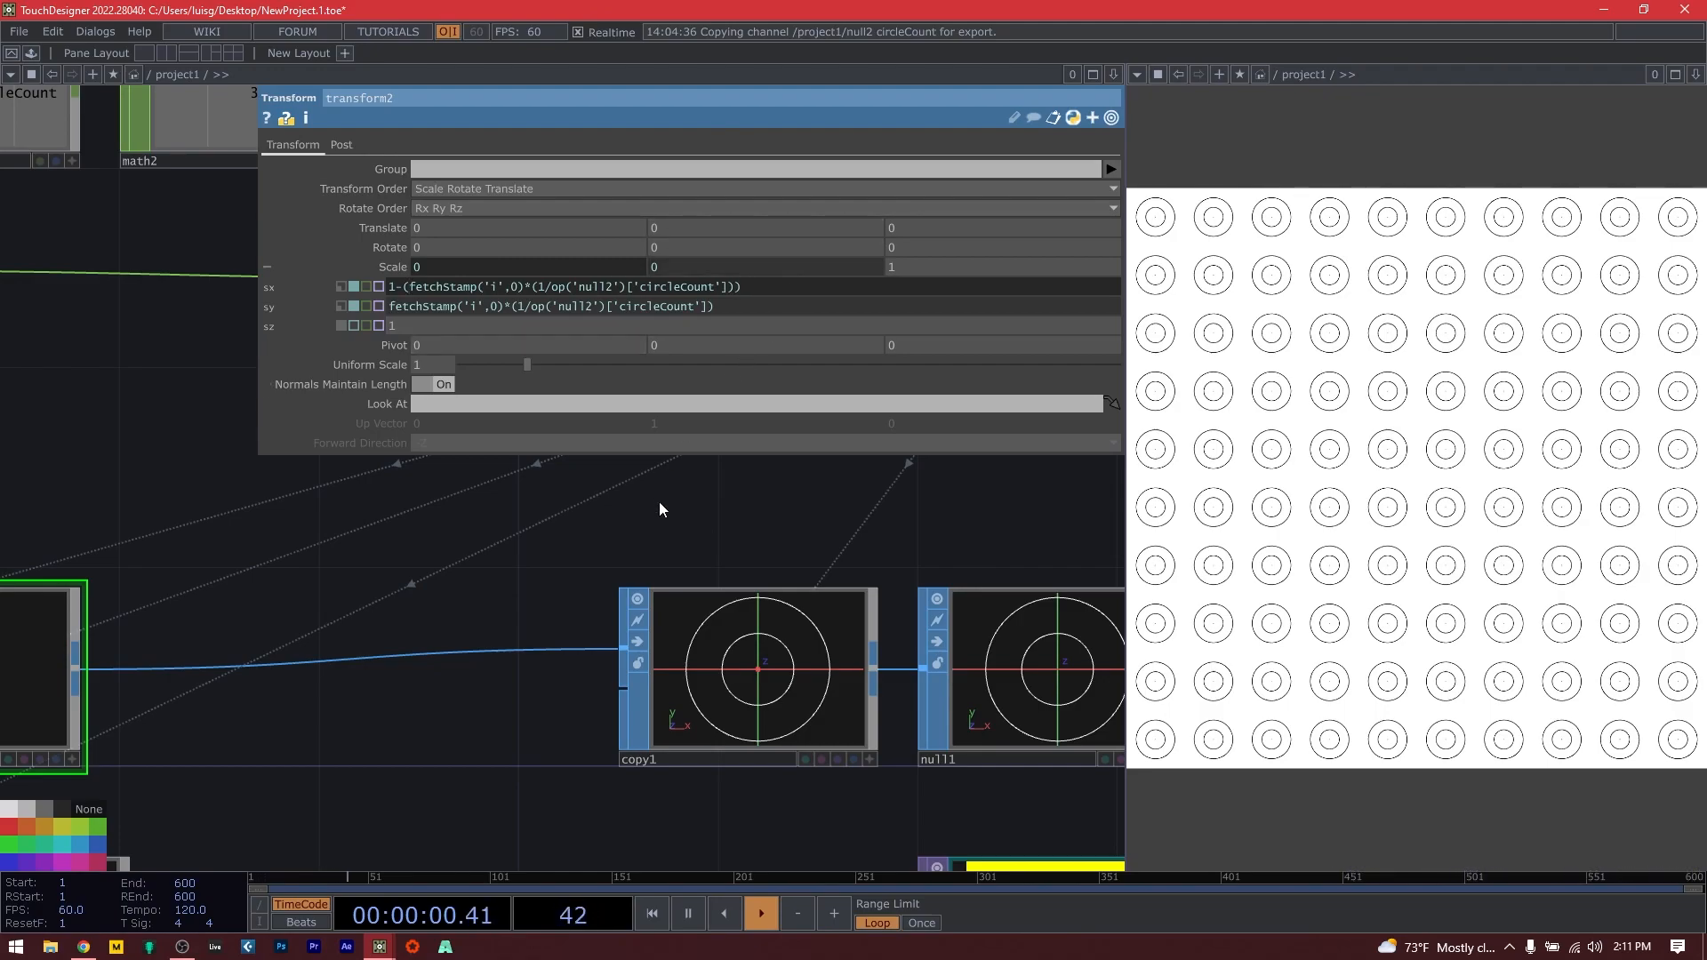
pyautogui.press('Return')
# Replace transform2's Y scale expression with a copy of the inverted X scale expression.
pyautogui.click(760, 287)
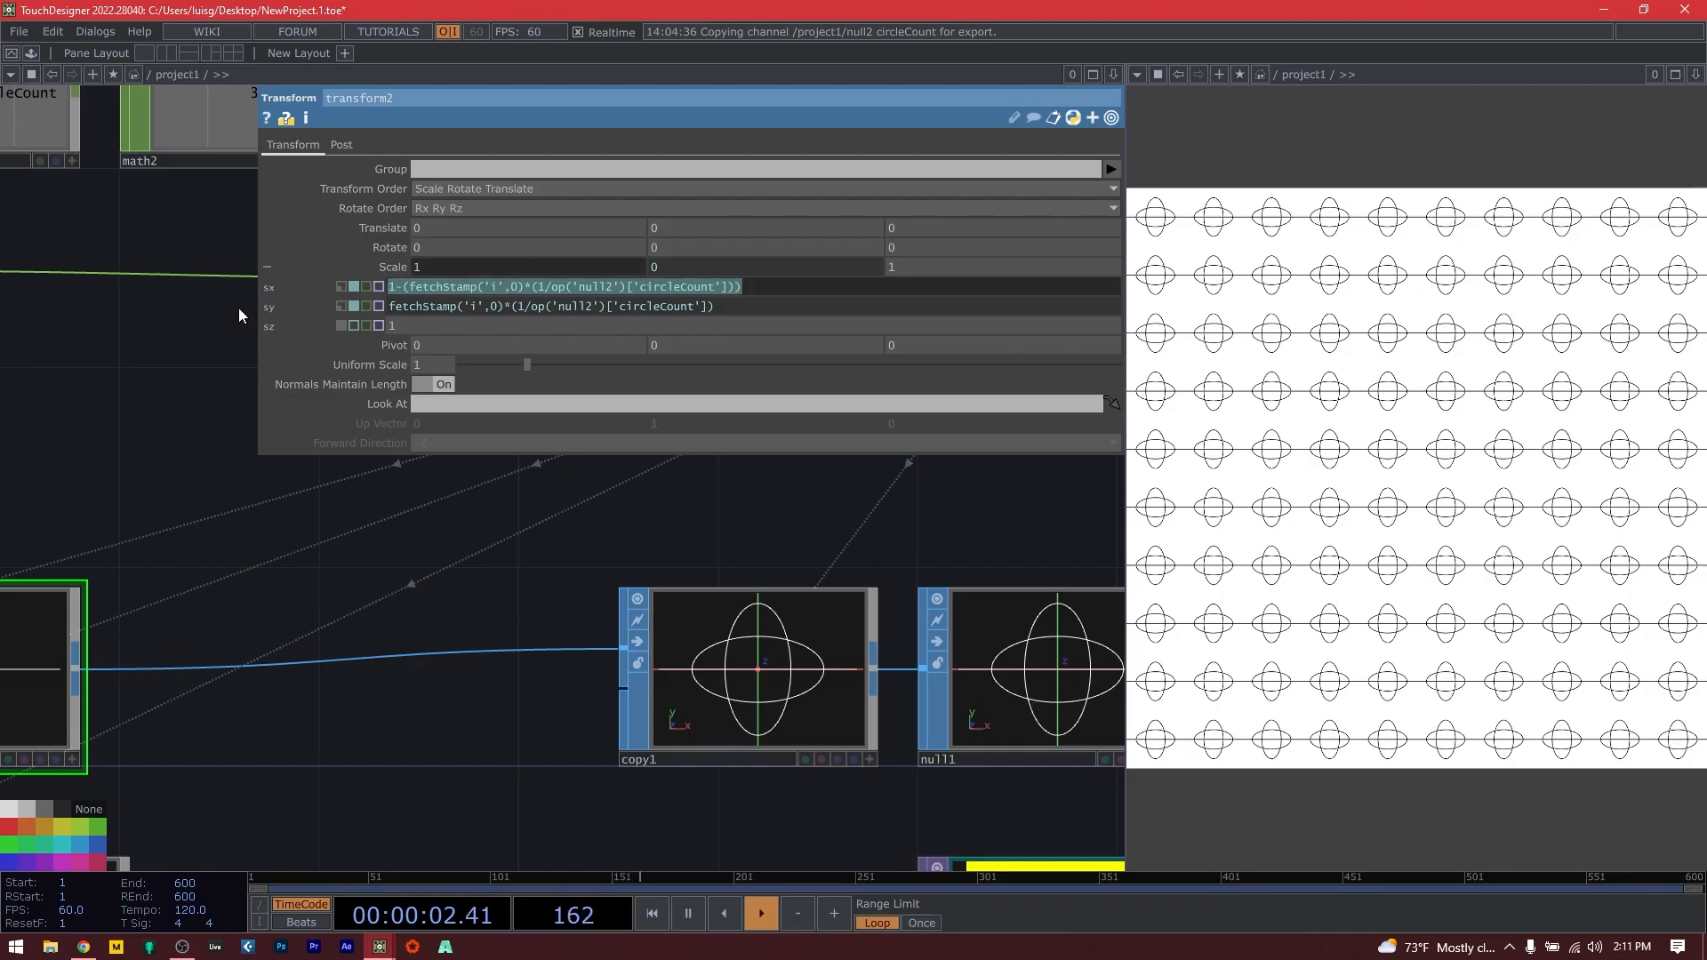
pyautogui.hotkey('ctrl', 'c')
pyautogui.click(697, 306)
pyautogui.hotkey('ctrl', 'v')
pyautogui.press('Return')
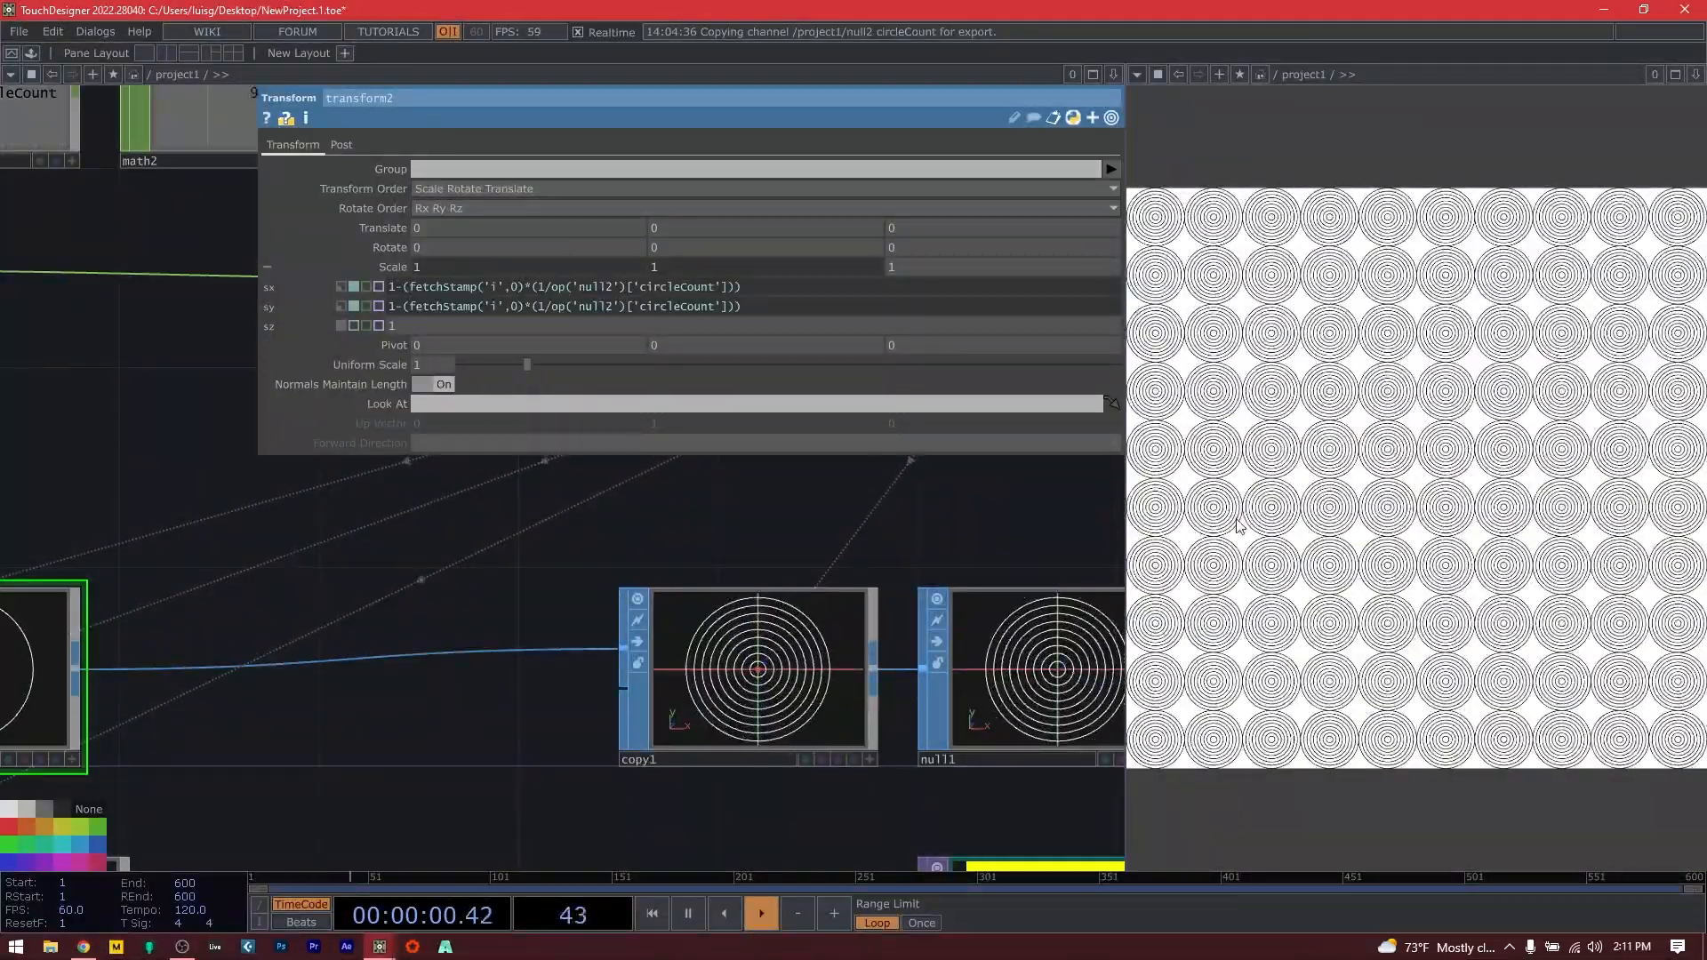
# Switch to the P_2_1_3_01 sketch in the p5.js Web Editor and examine how line 63 maps mouseY to endOffset.
pyautogui.scroll(-4, 370, 595)
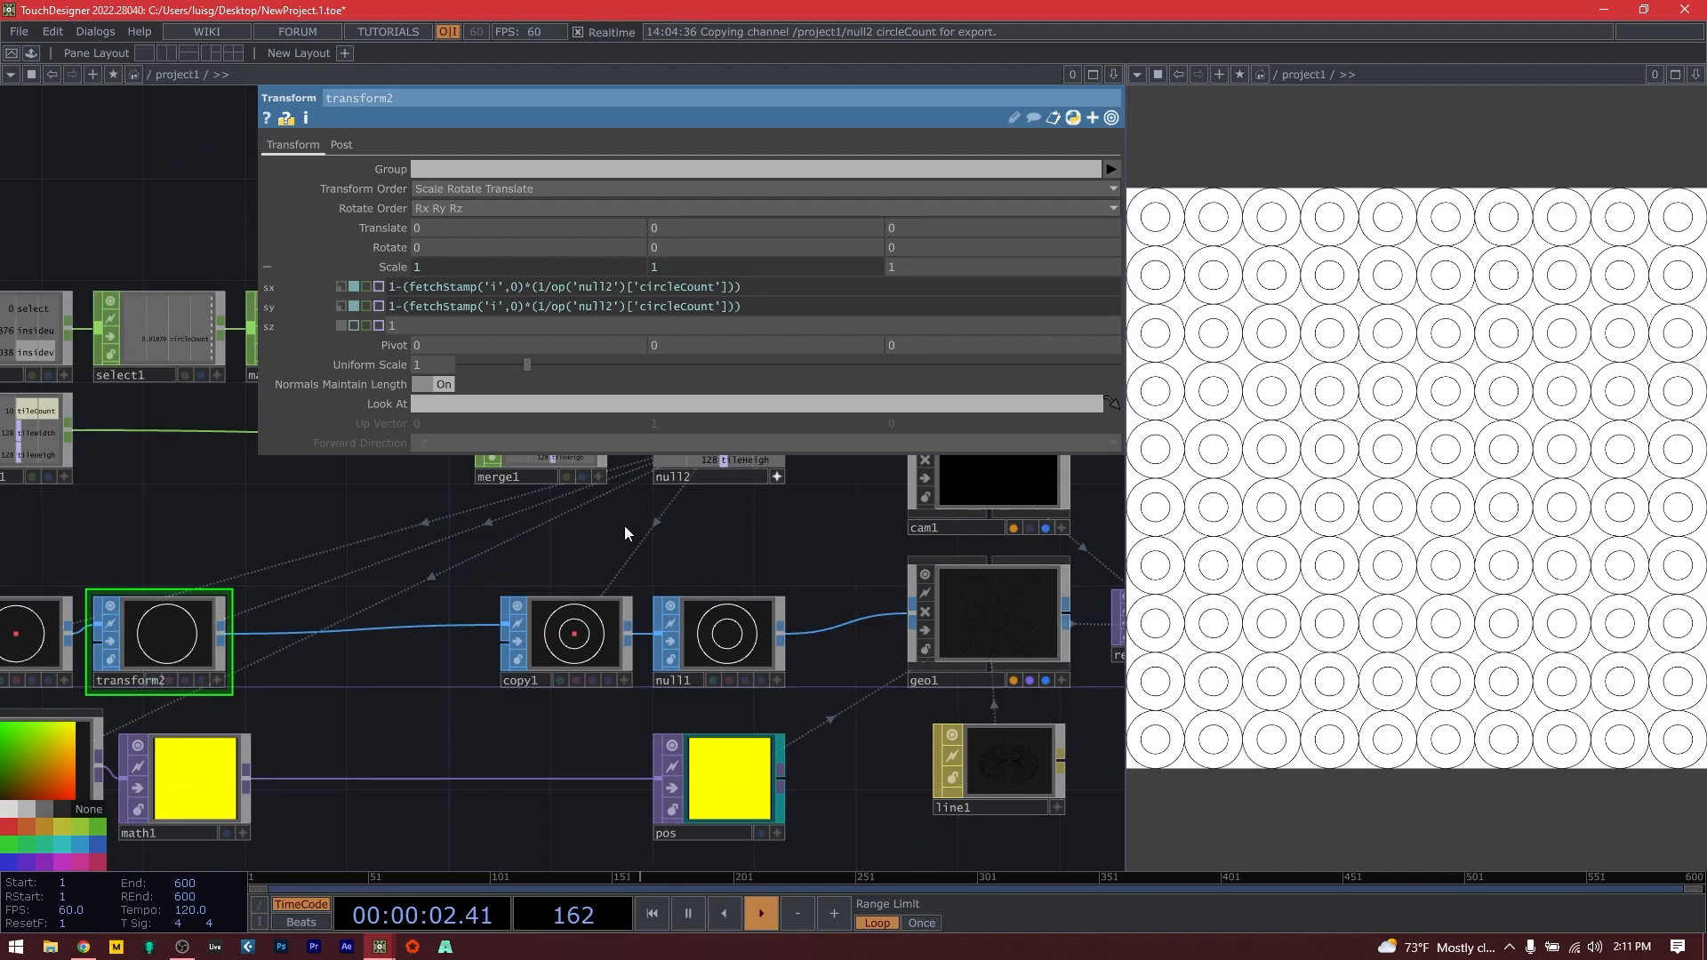
pyautogui.moveTo(330, 580); pyautogui.dragTo(403, 772)
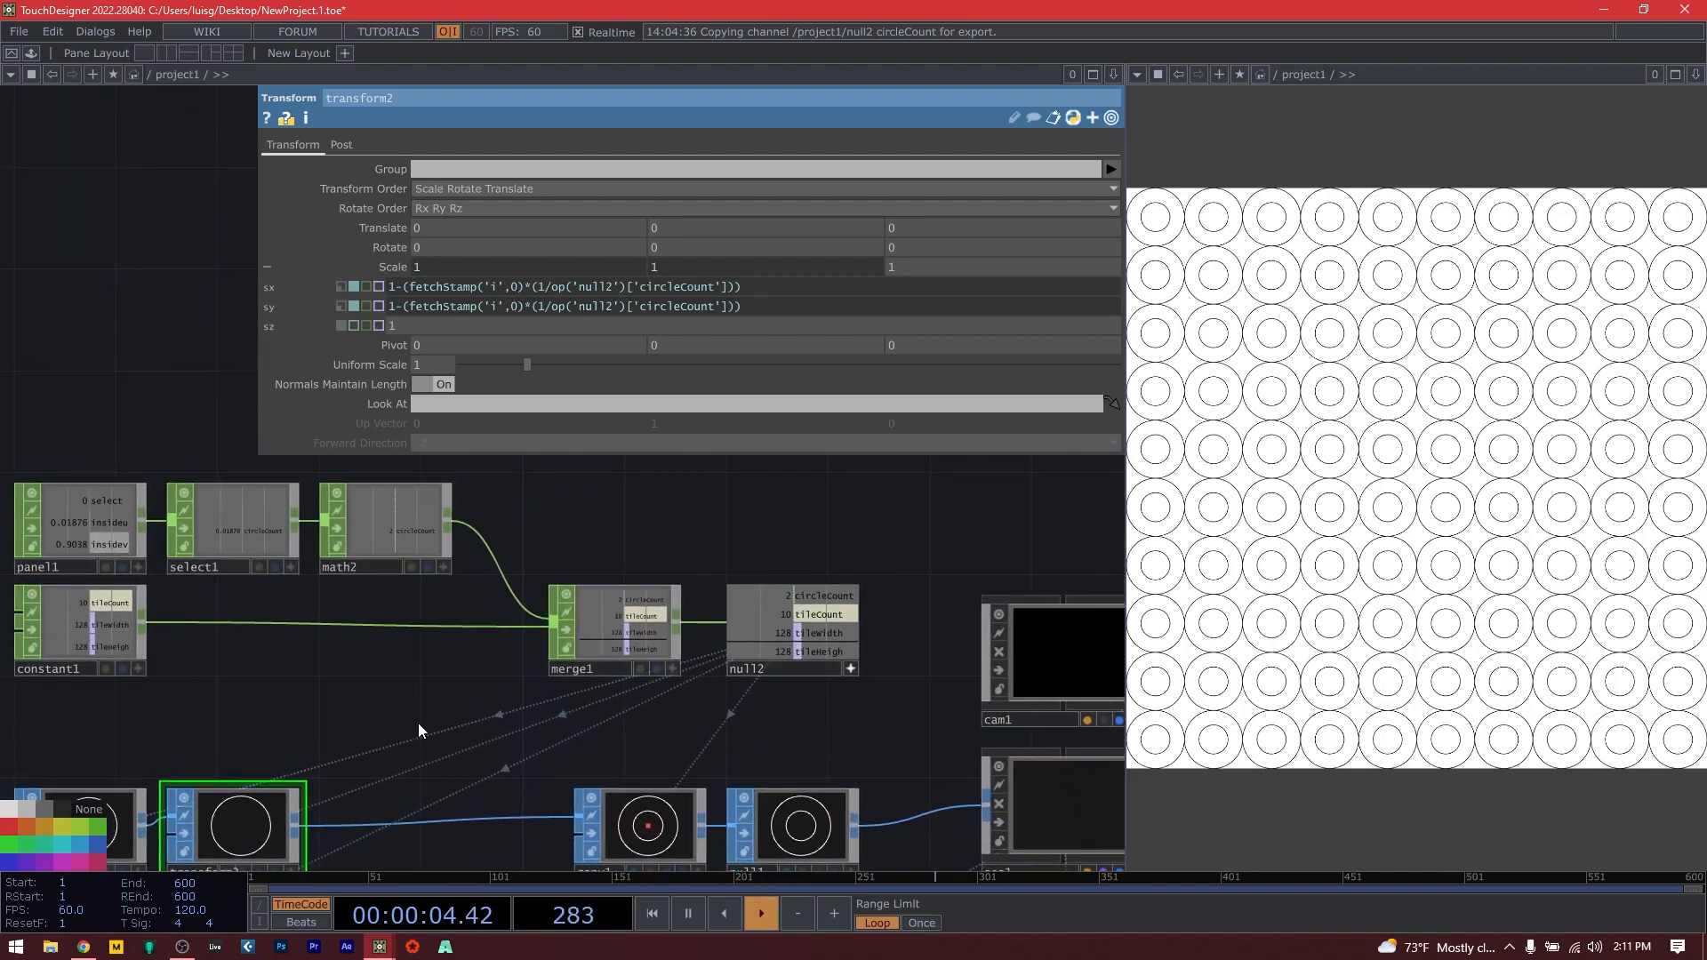
pyautogui.moveTo(434, 707); pyautogui.dragTo(449, 765)
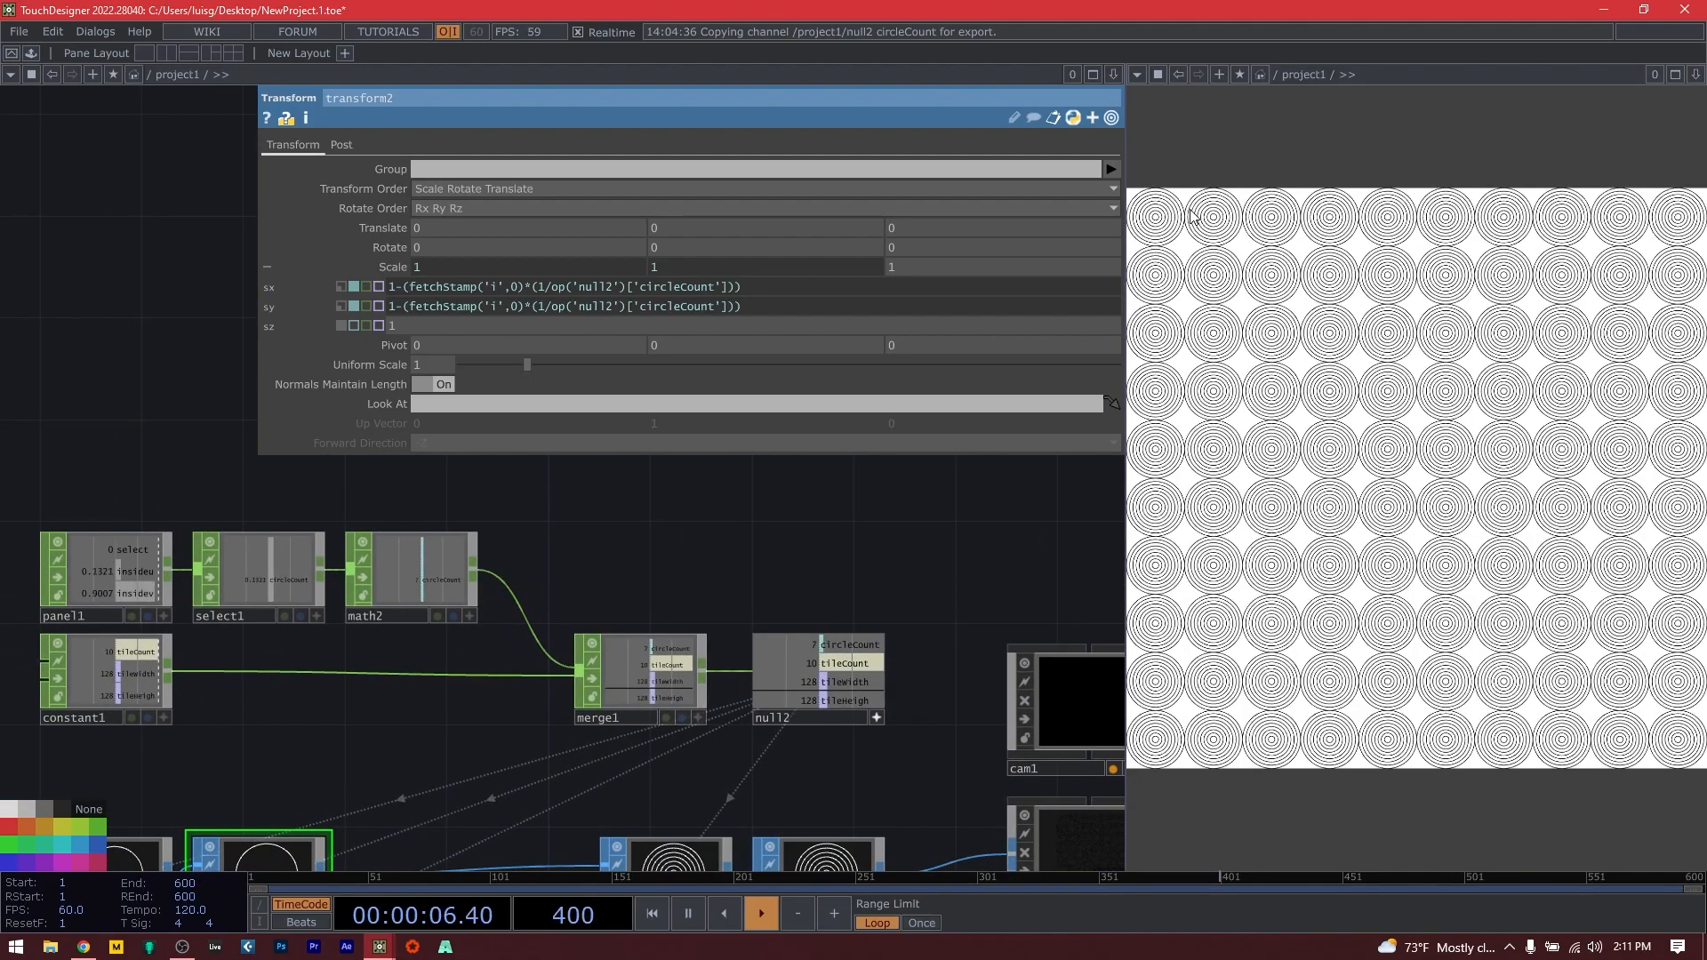
pyautogui.hotkey('alt', 'Tab')
pyautogui.press('Tab')
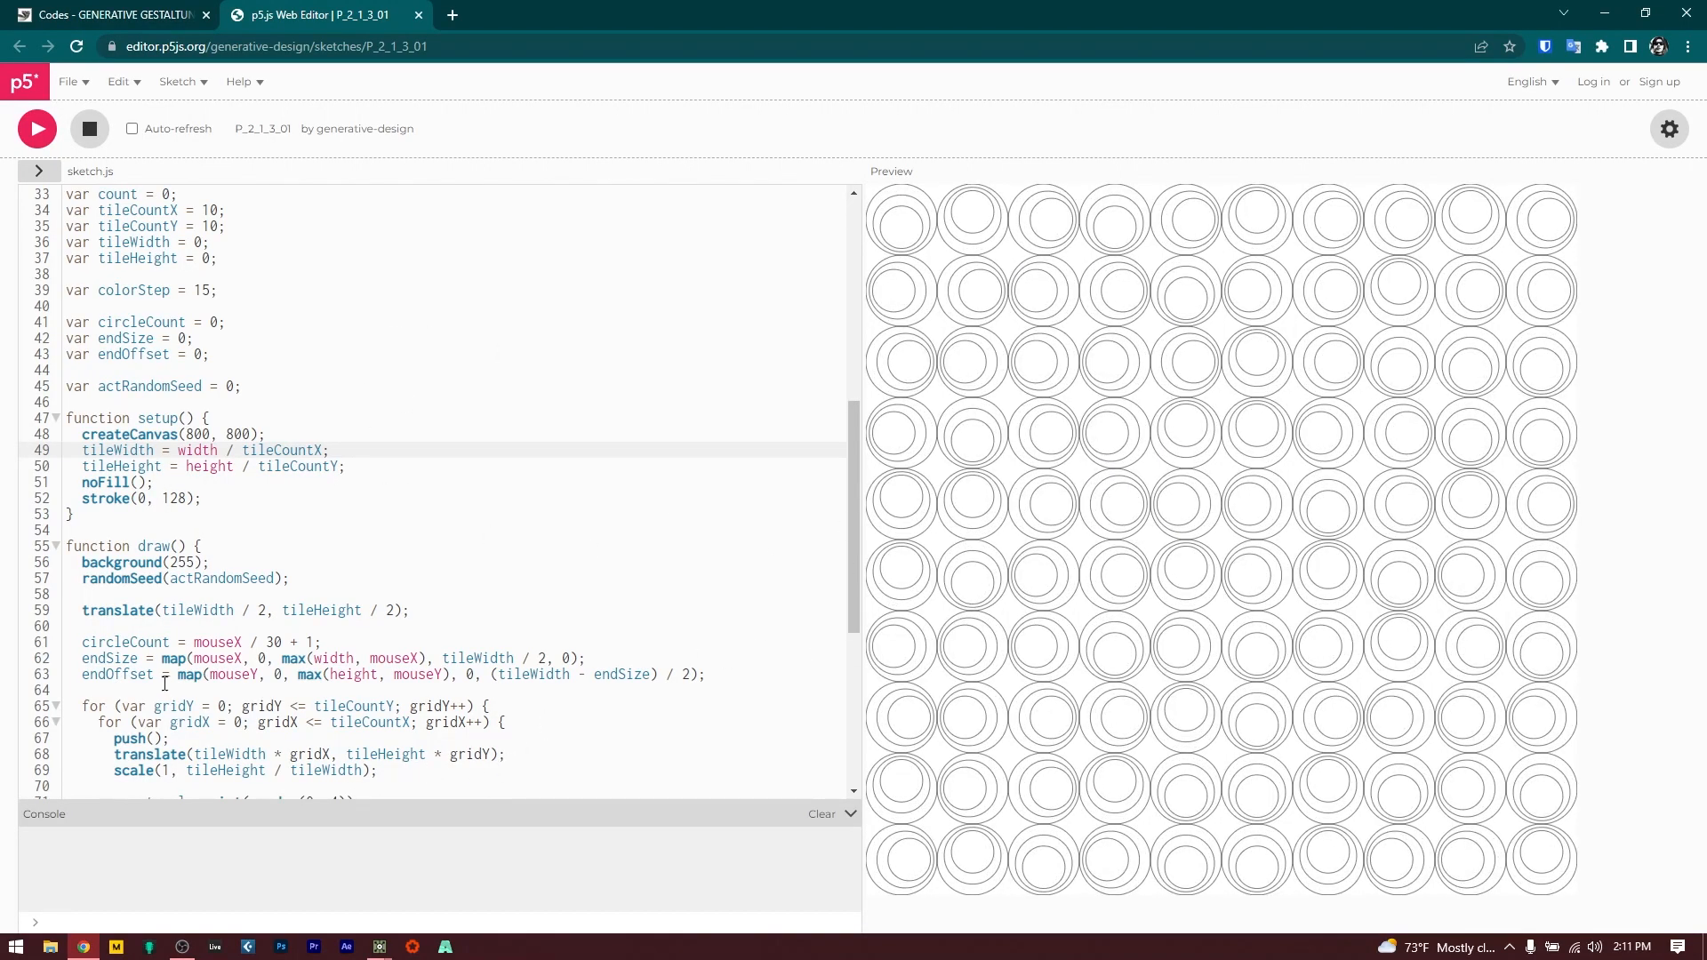
pyautogui.moveTo(177, 678); pyautogui.dragTo(698, 682)
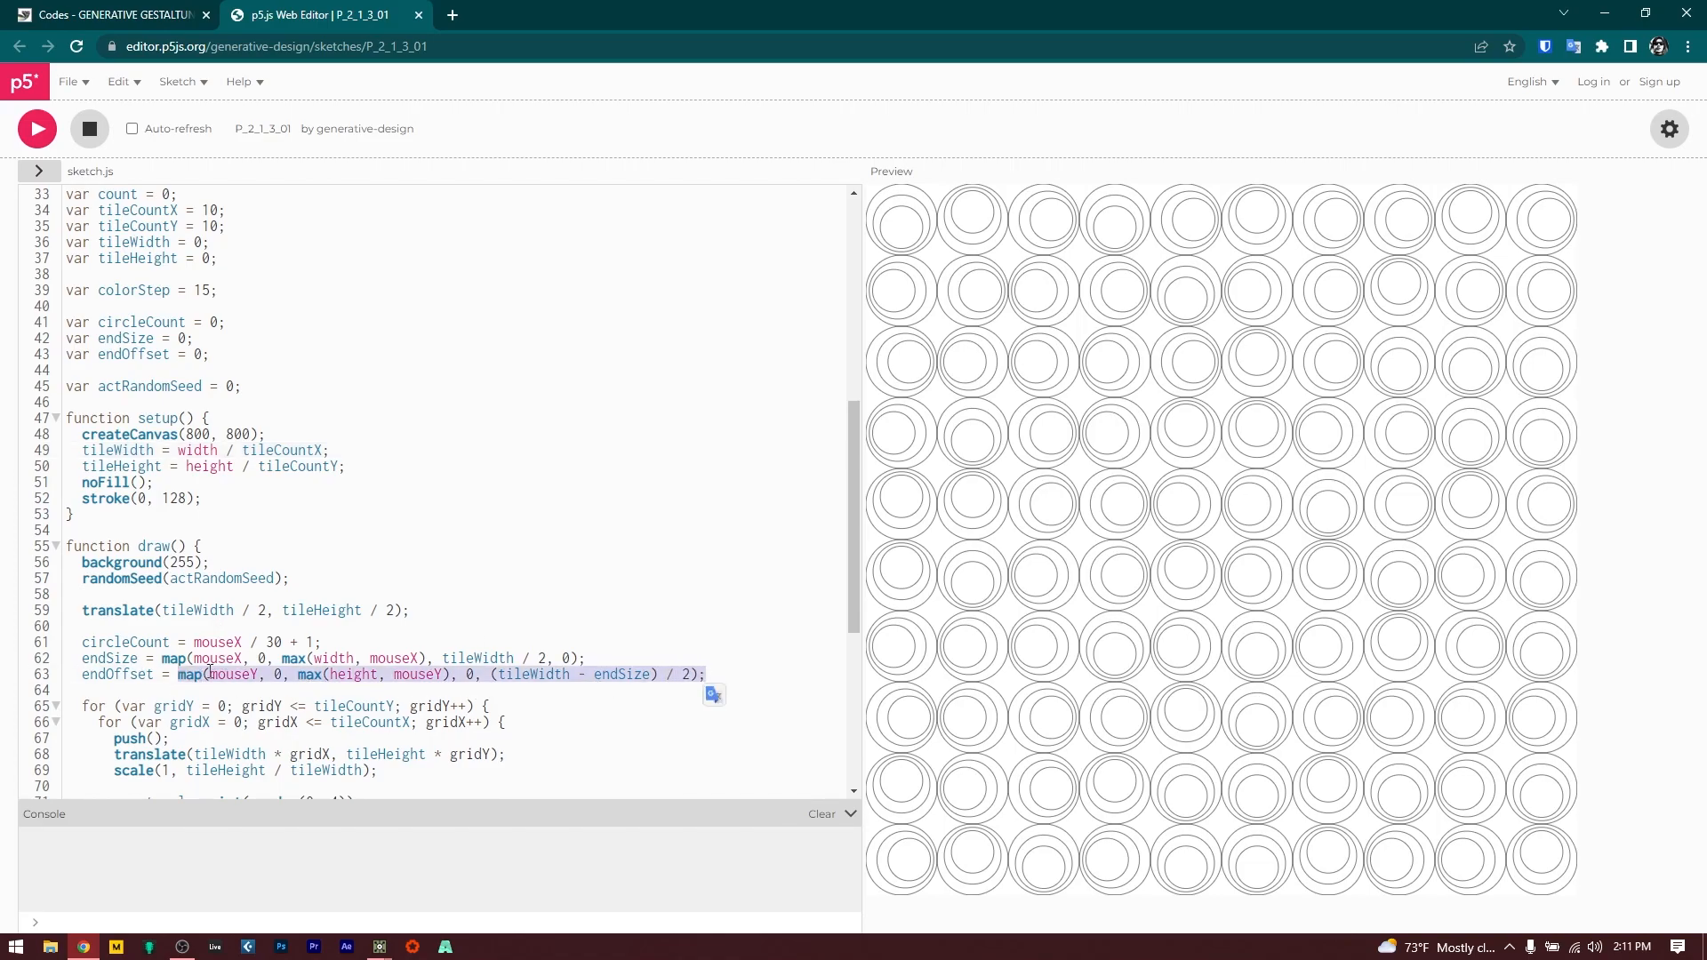
pyautogui.click(361, 678)
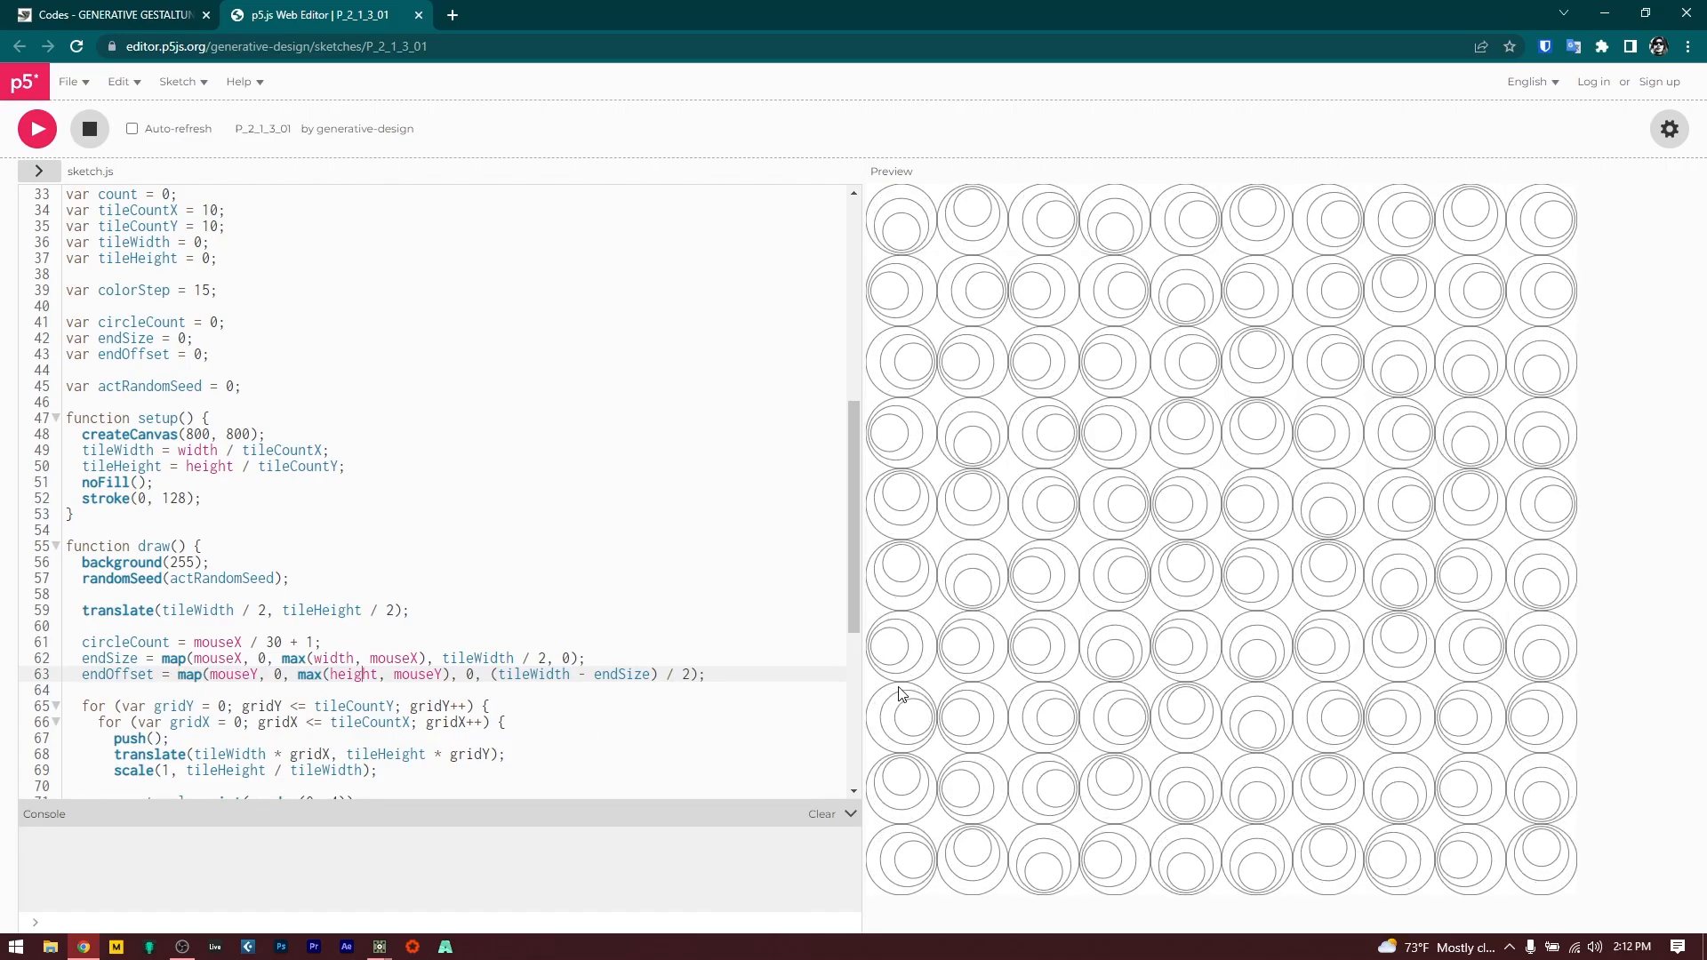
pyautogui.click(893, 810)
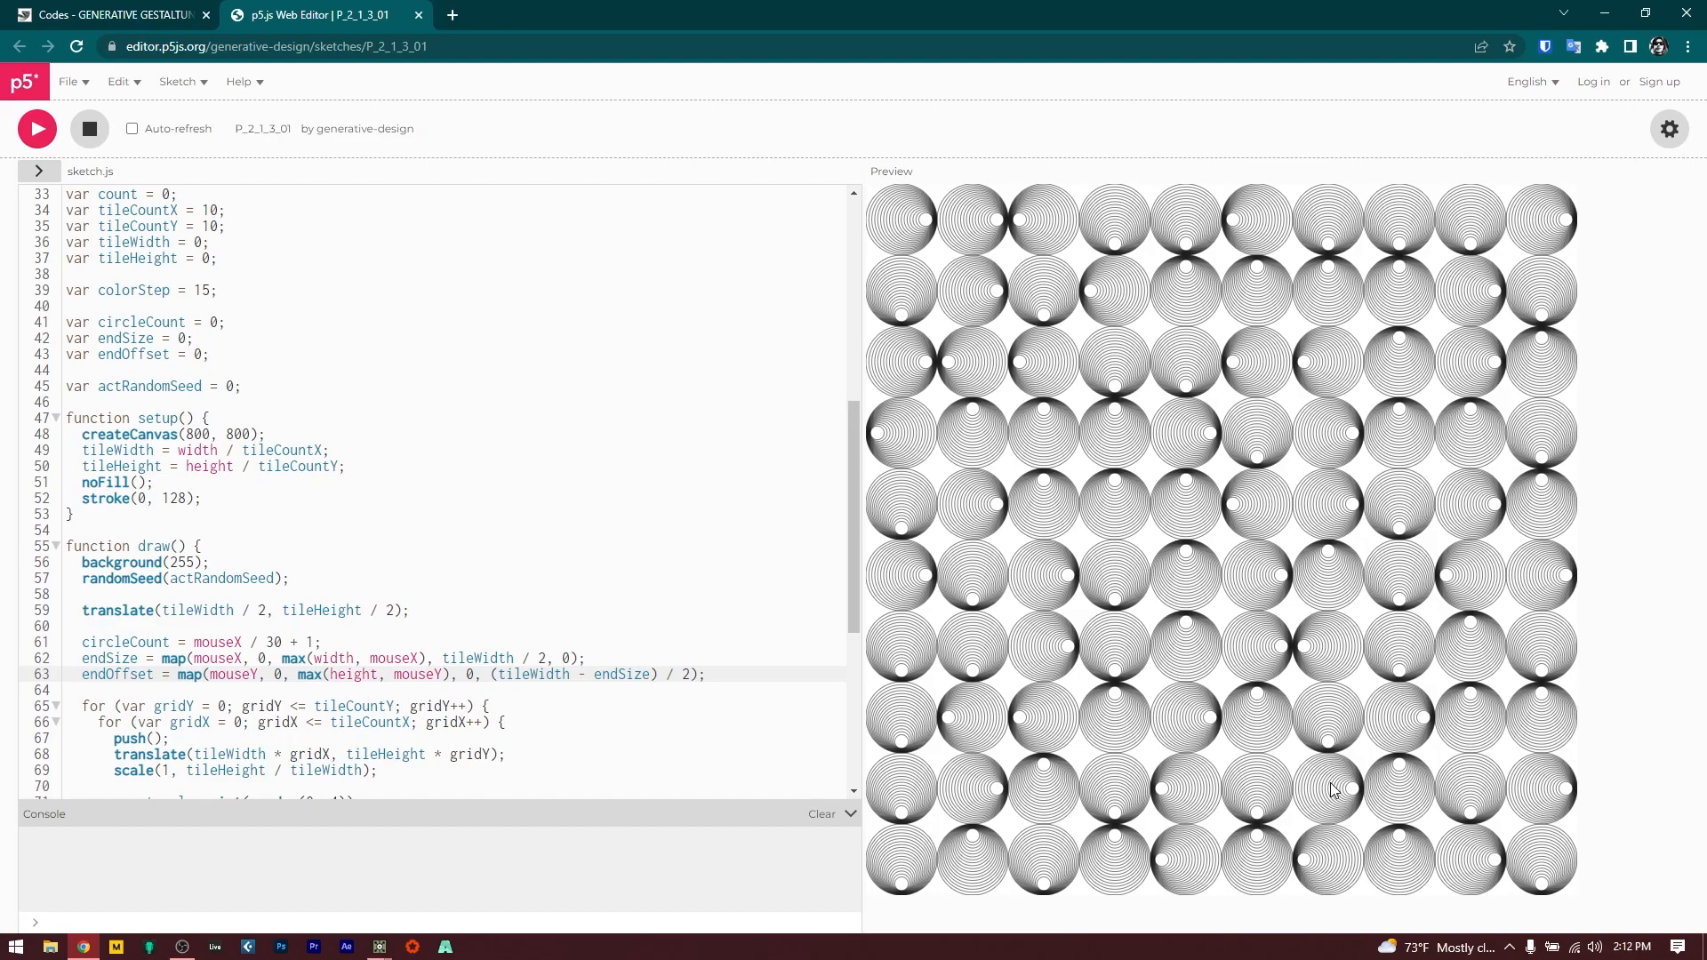
pyautogui.moveTo(491, 674); pyautogui.dragTo(695, 683)
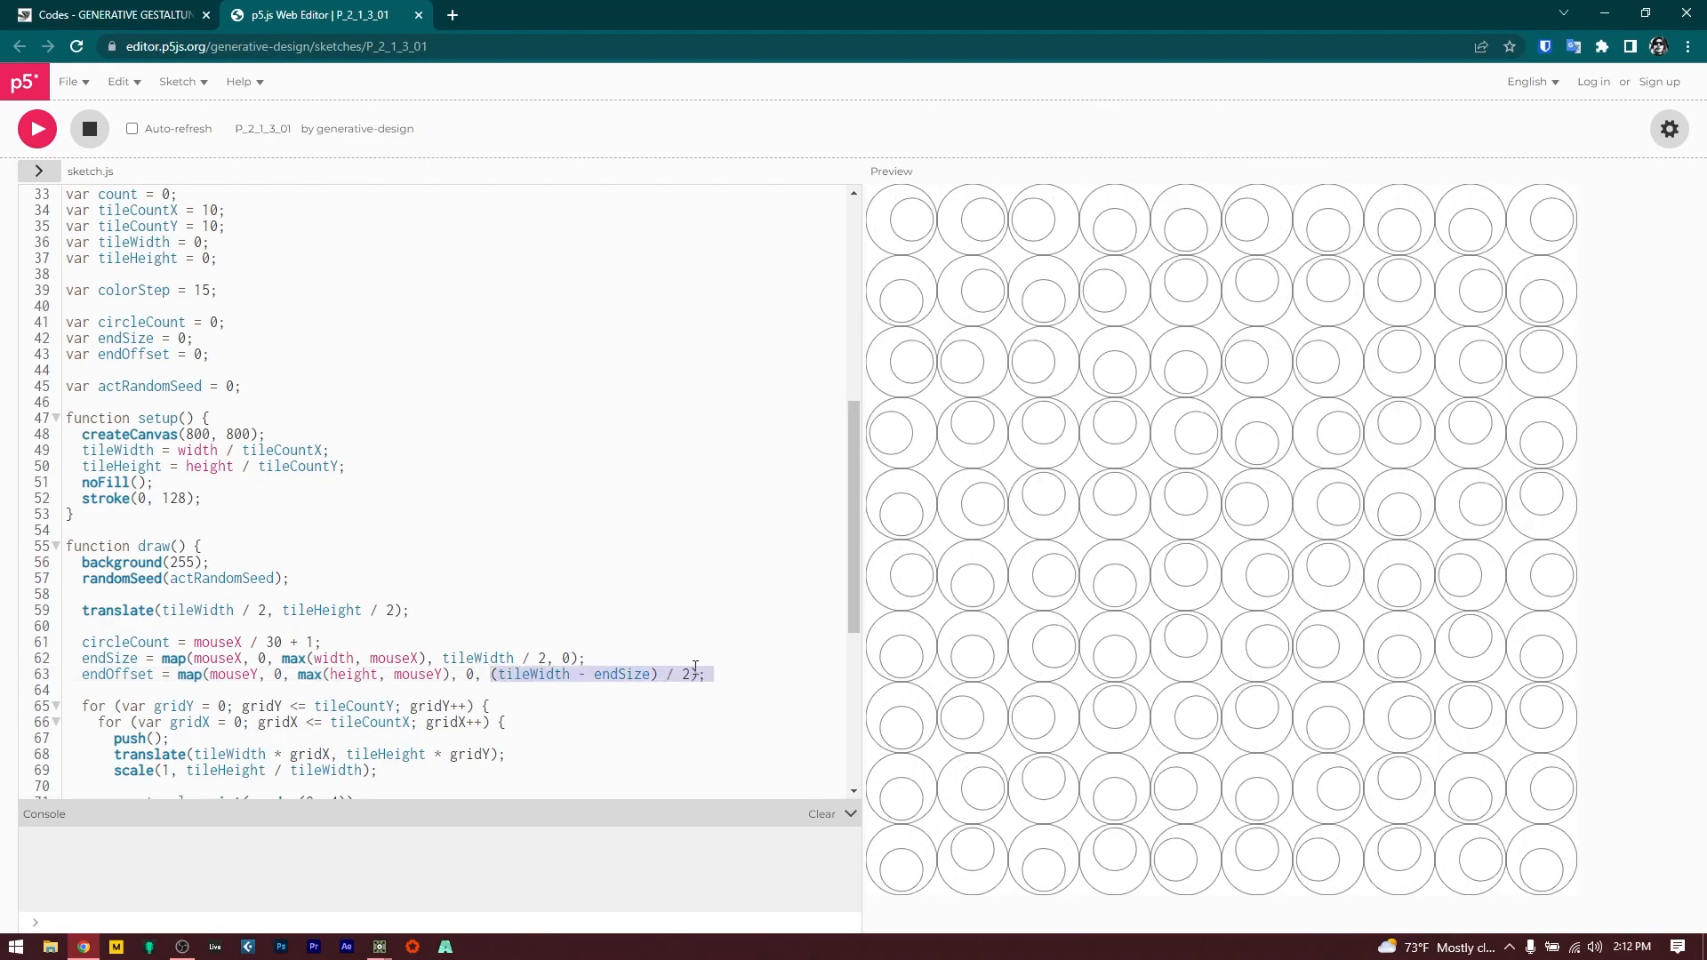
pyautogui.click(694, 675)
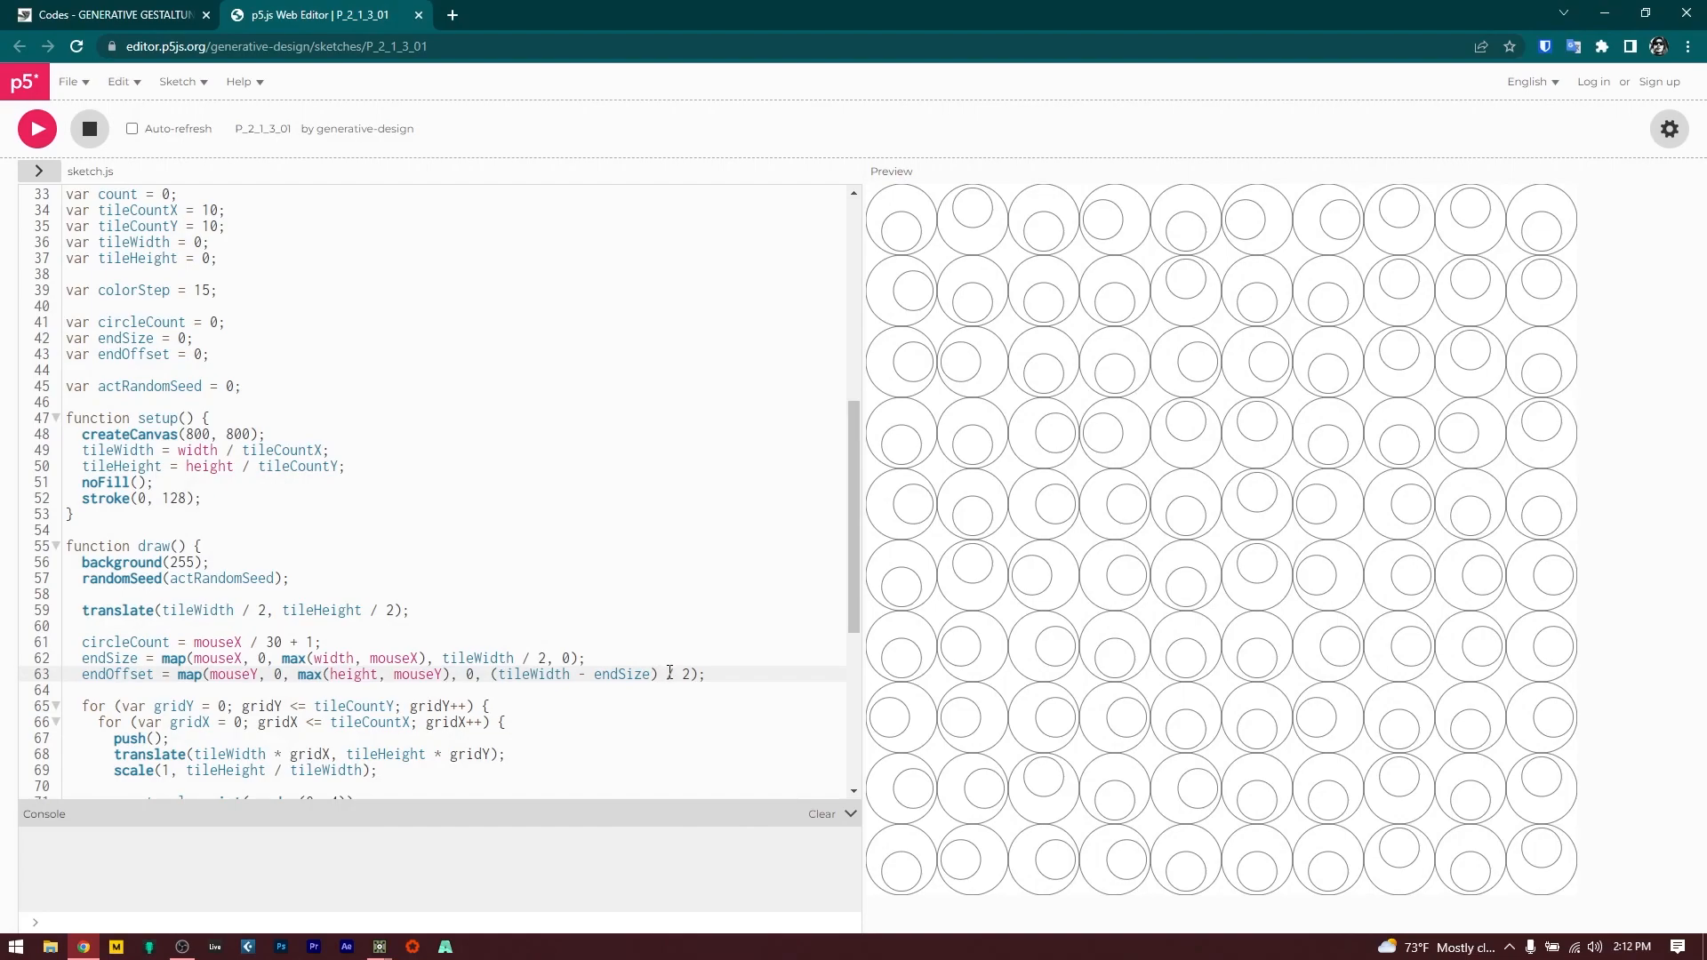
pyautogui.doubleClick(672, 674)
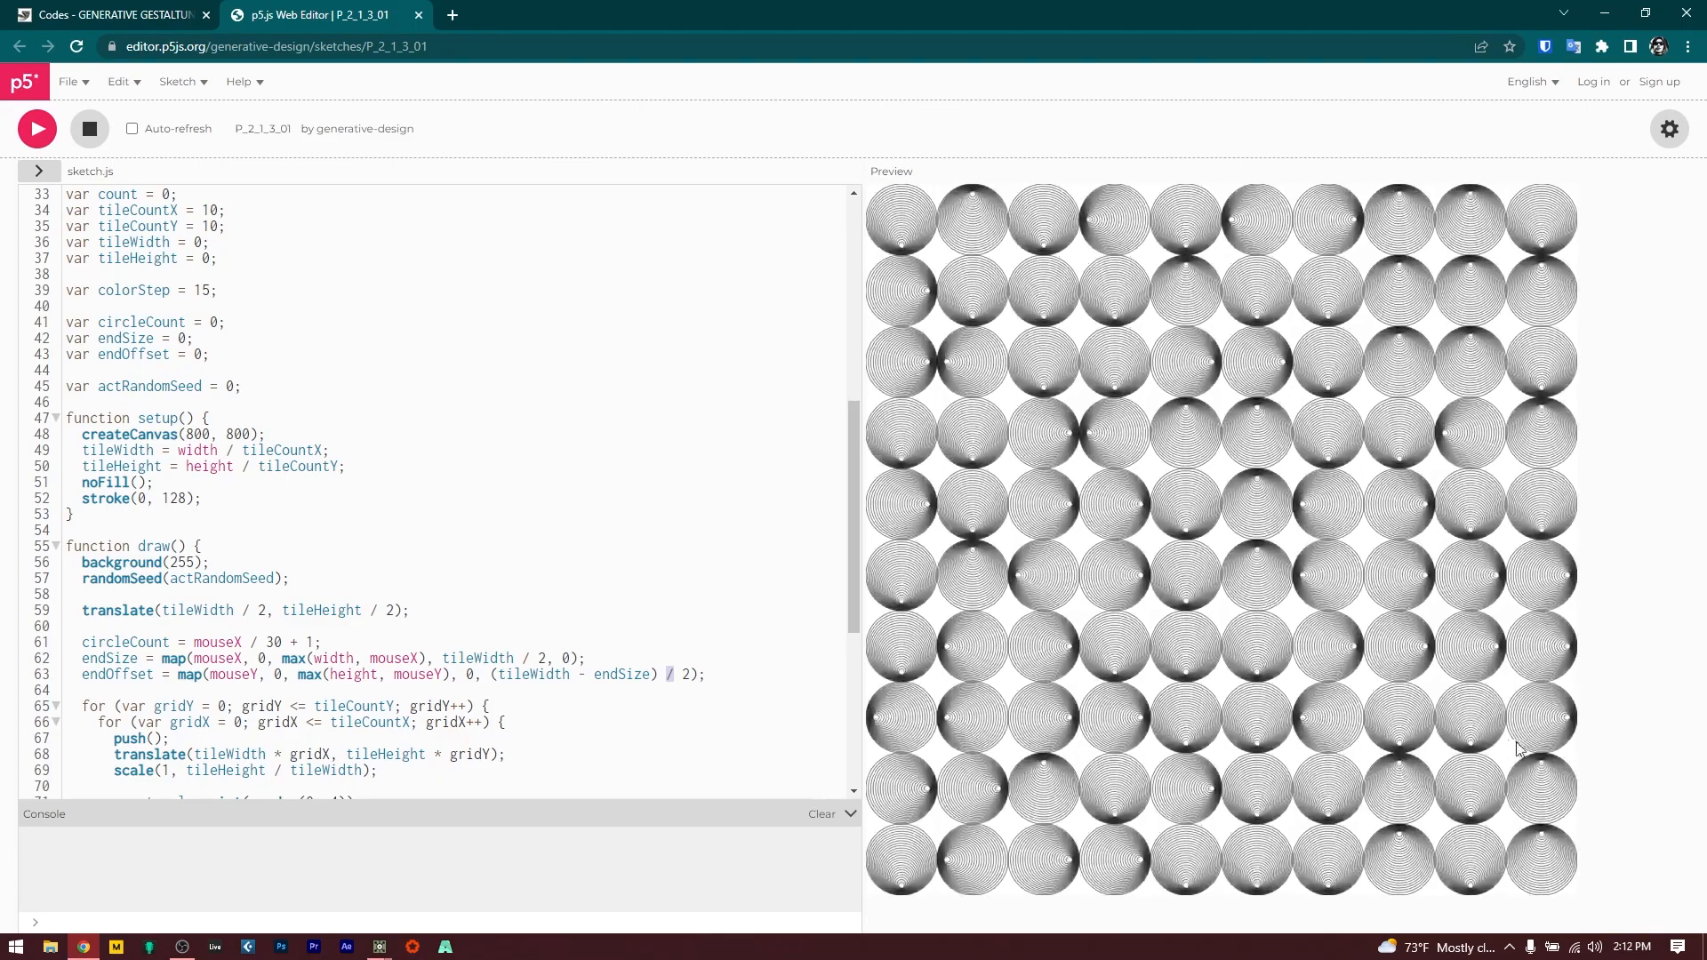
# Return to TouchDesigner and branch a new Select CHOP off panel1, placing it above select1.
pyautogui.hotkey('alt', 'Tab')
pyautogui.scroll(3, 258, 770)
pyautogui.rightClick(303, 728)
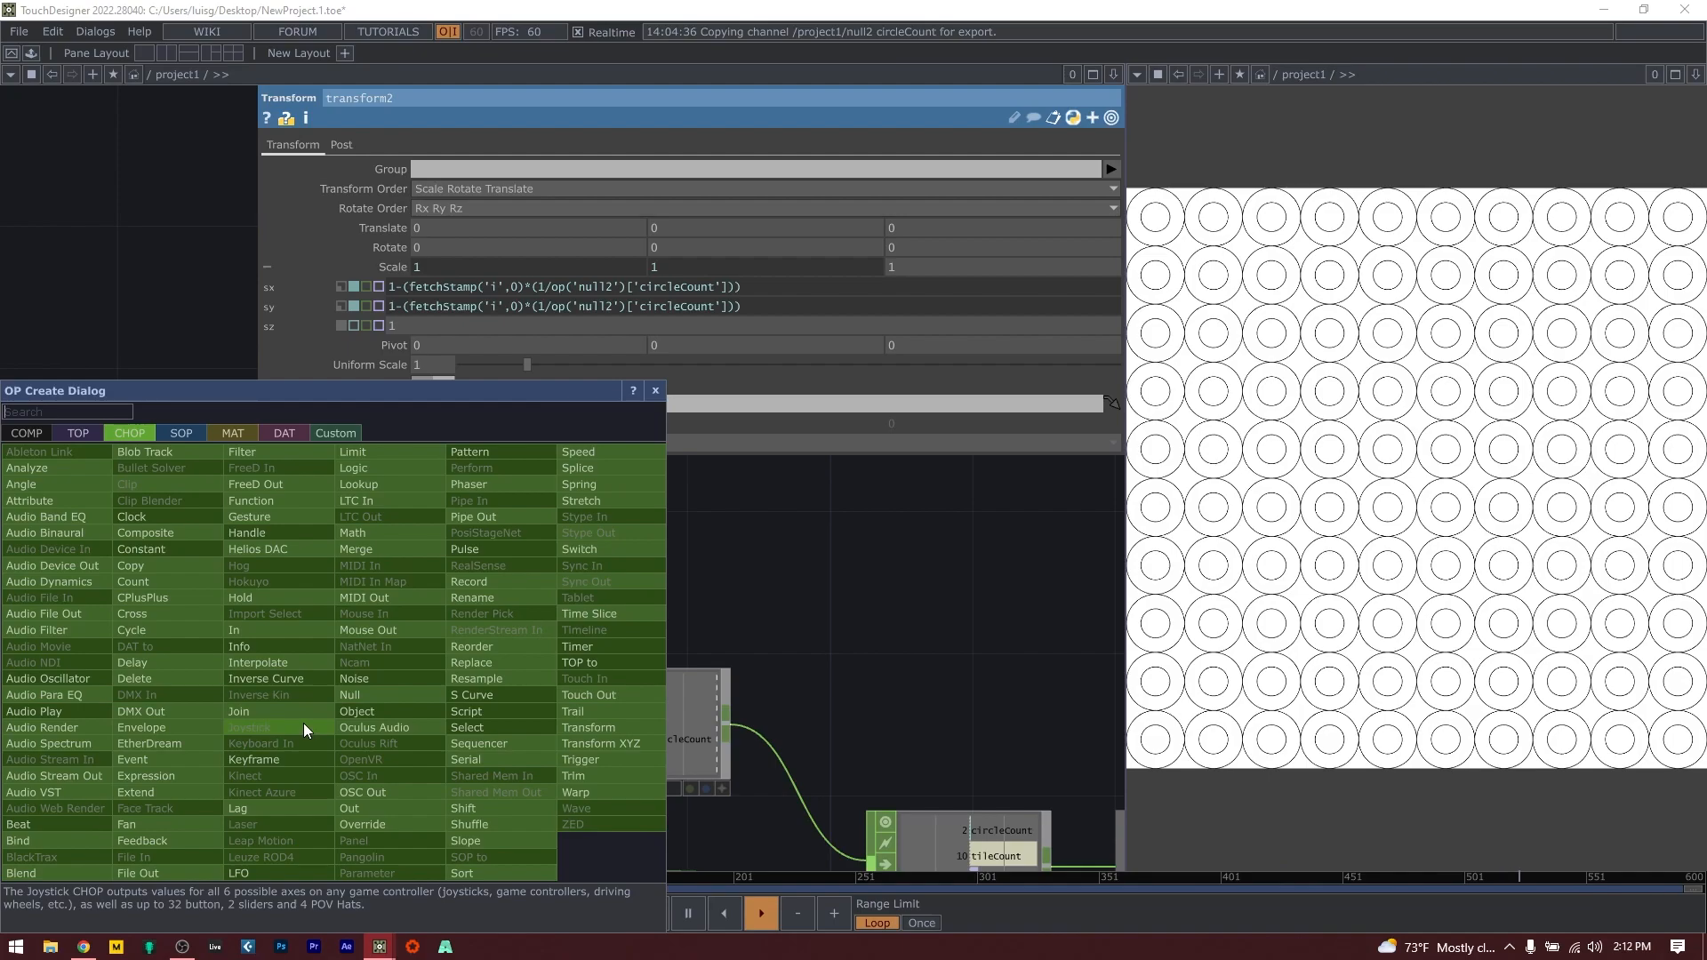
pyautogui.click(461, 726)
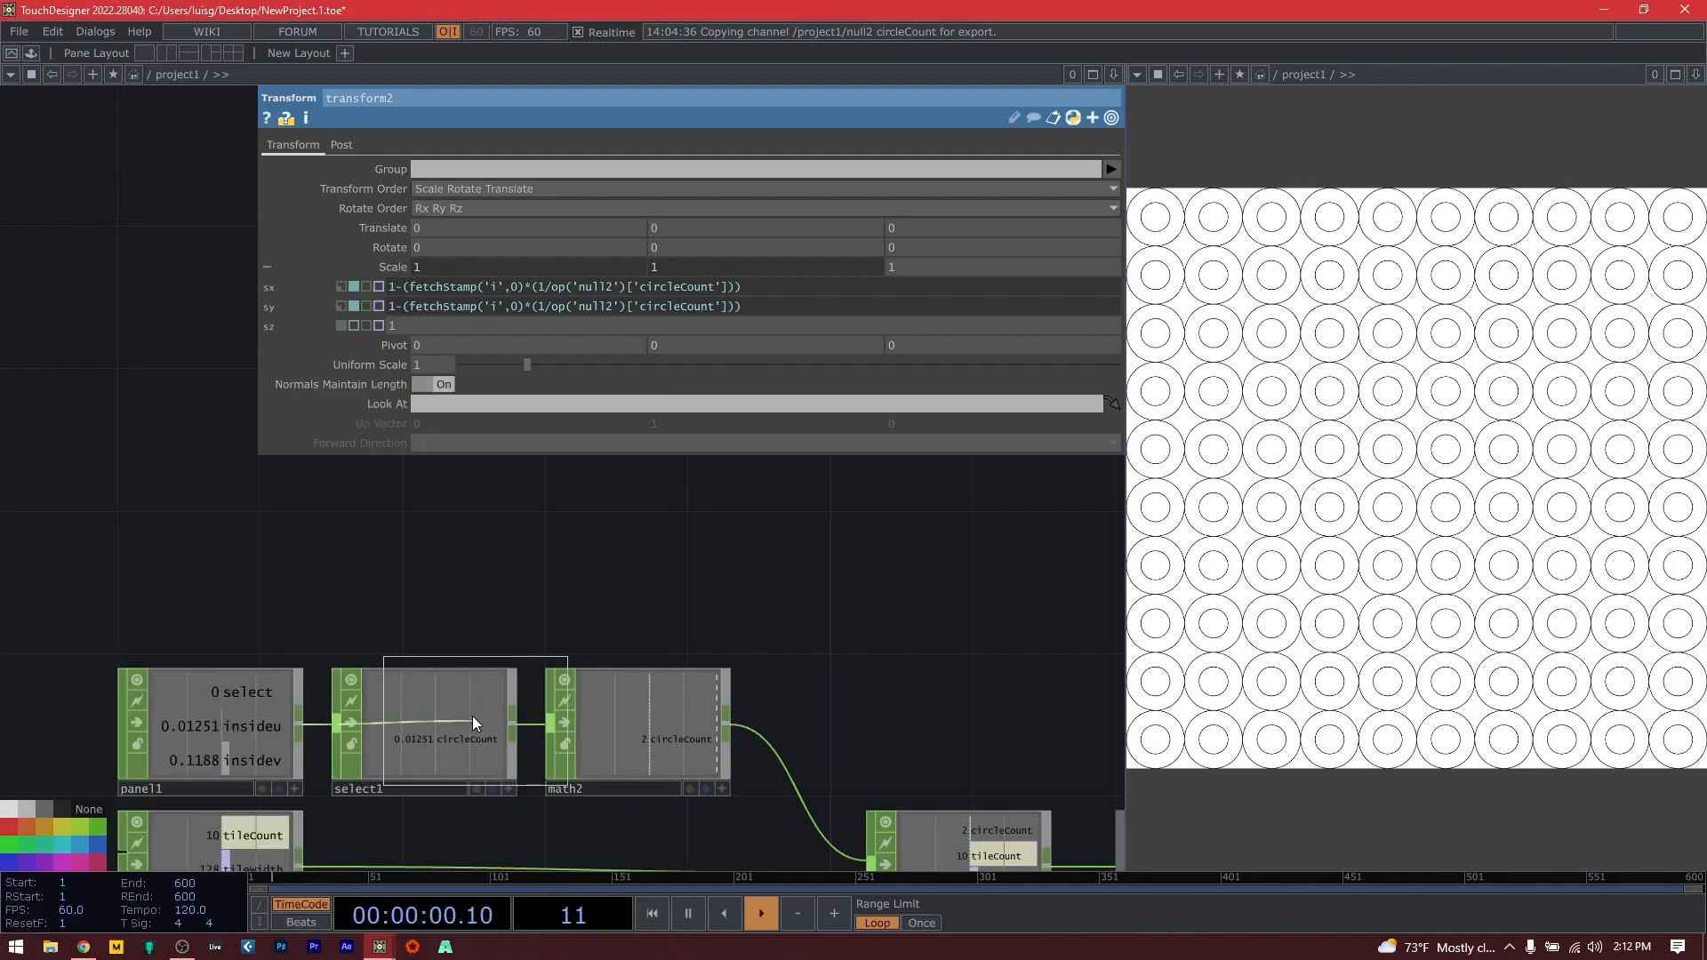
pyautogui.click(424, 594)
# Have select2 pick the insidev channel and rename it to endOffset.
pyautogui.click(1111, 189)
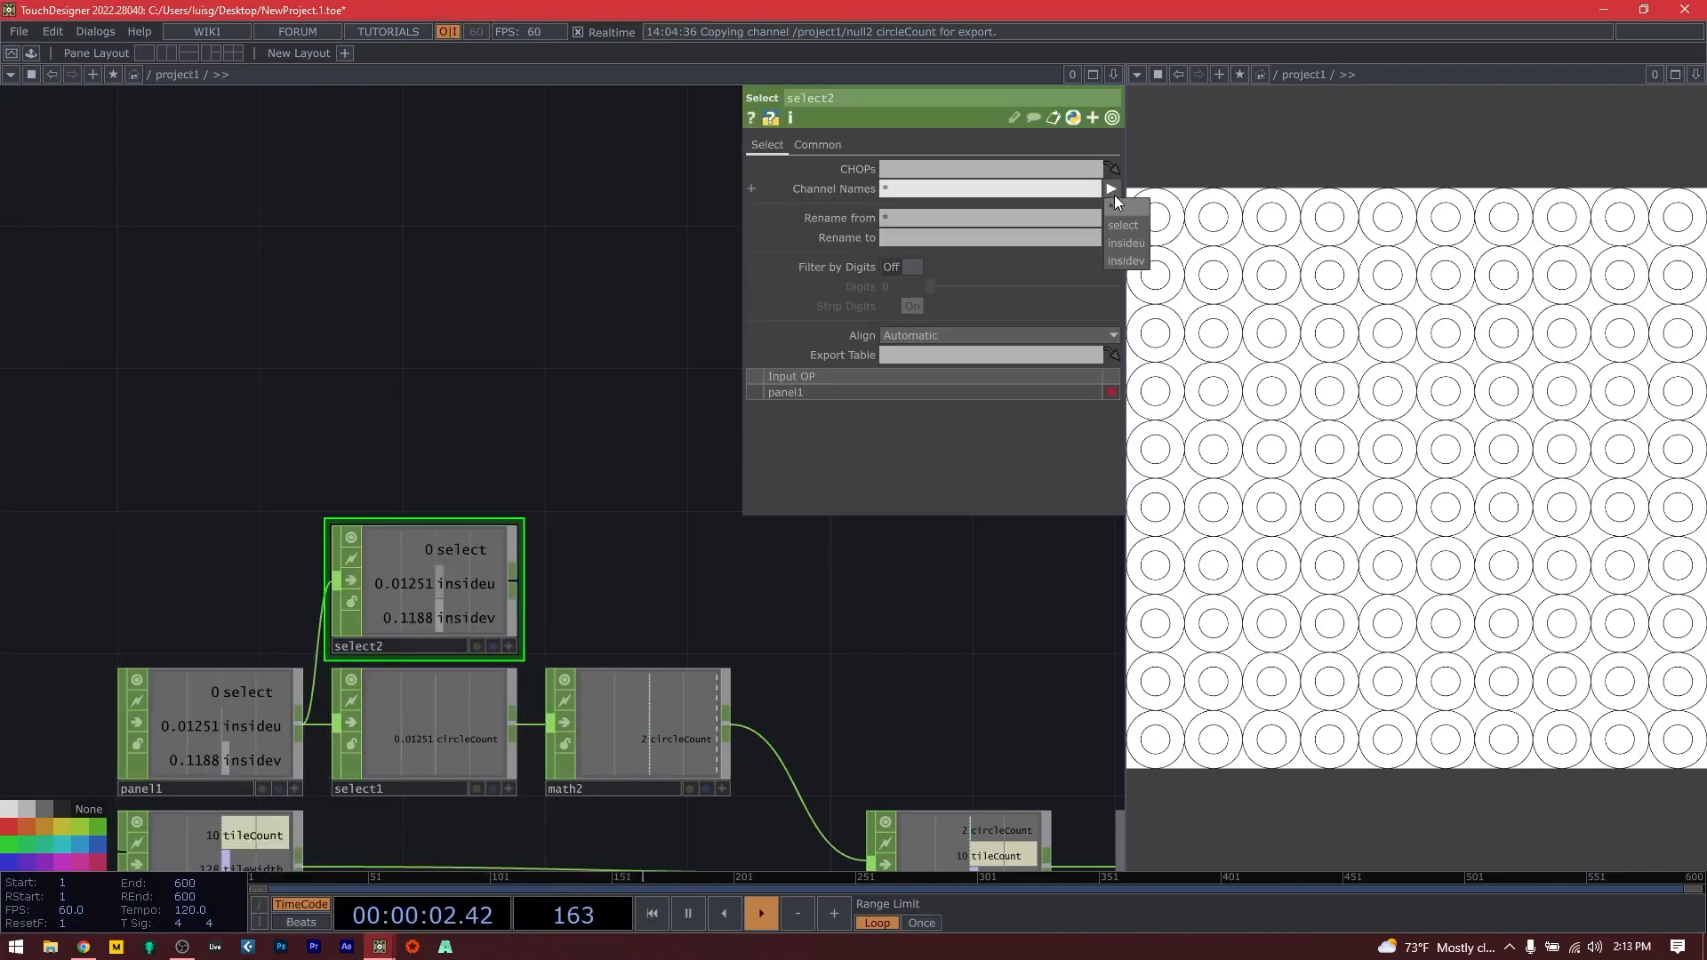
pyautogui.click(1125, 261)
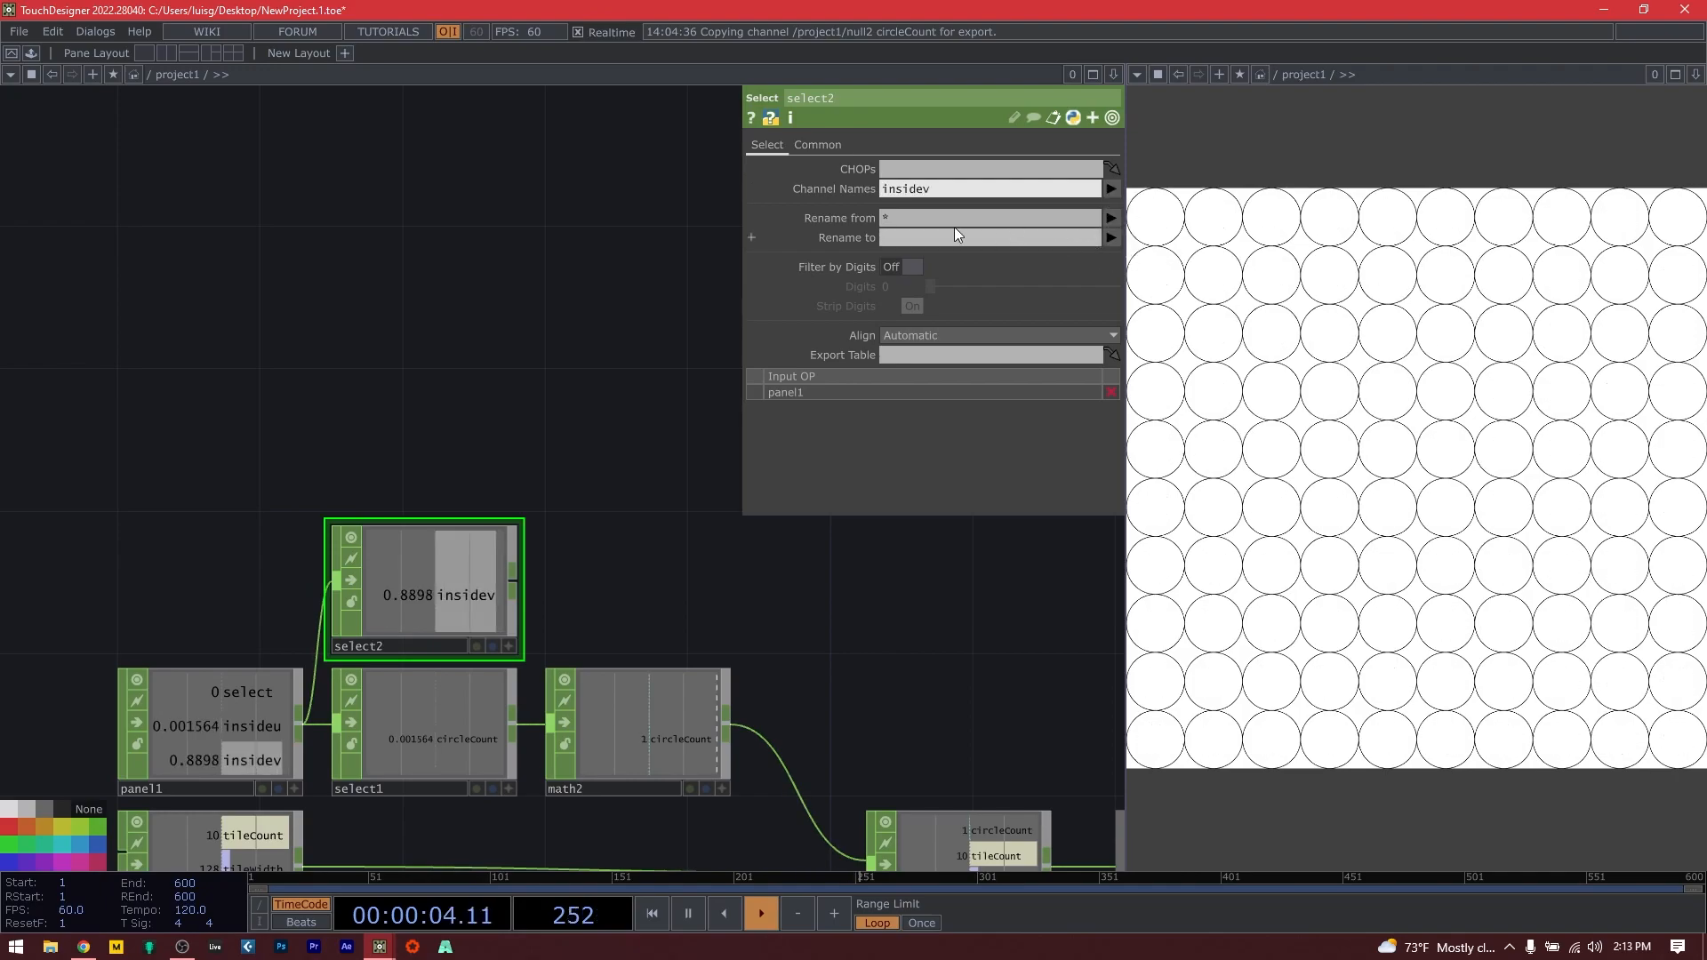
pyautogui.click(903, 238)
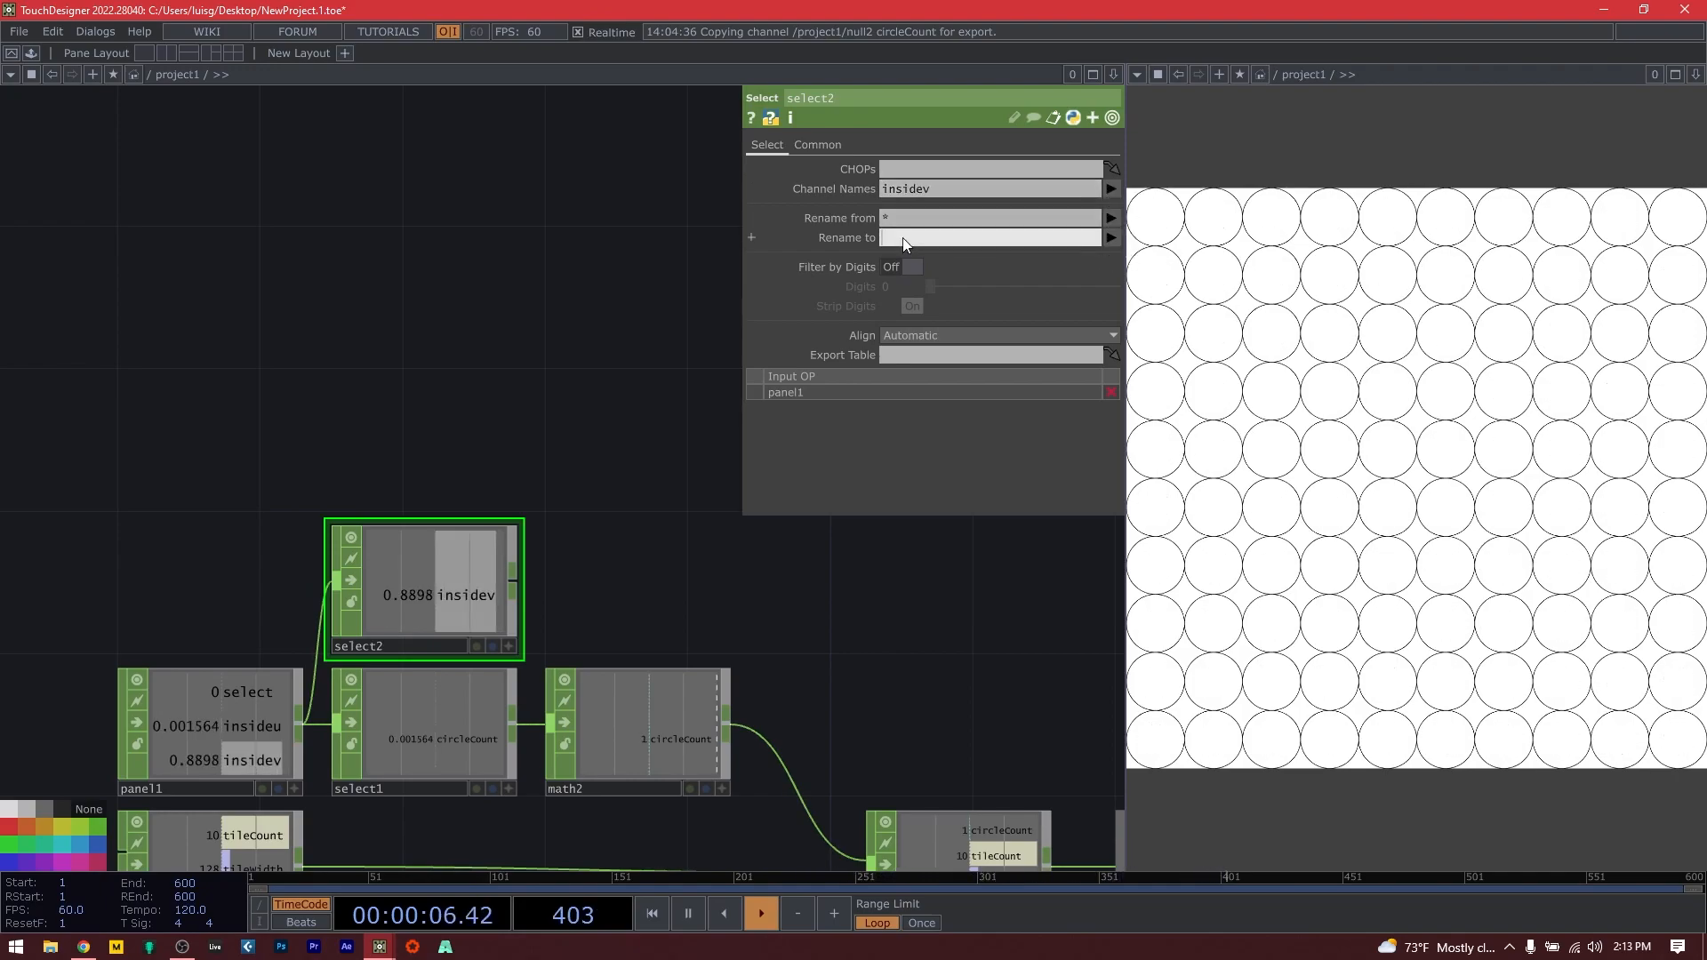
pyautogui.write('endOffset')
pyautogui.press('Return')
# Add a Math CHOP after select2, placing it above math2.
pyautogui.moveTo(536, 584); pyautogui.dragTo(403, 491)
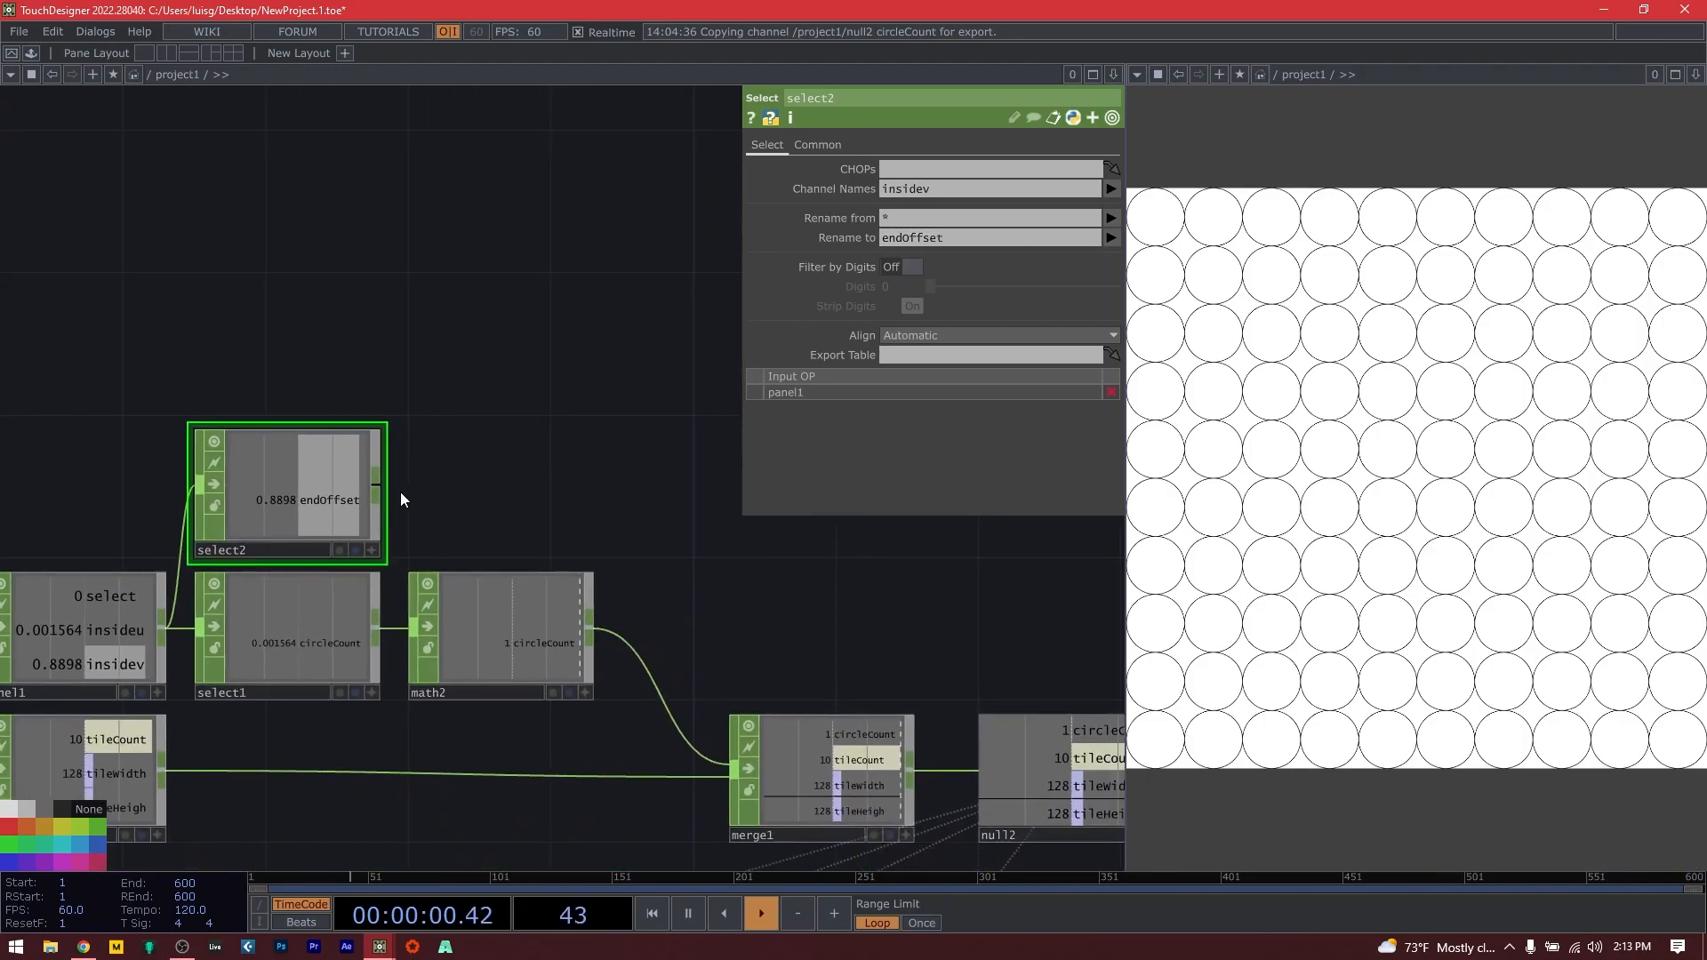
pyautogui.press('Tab')
pyautogui.write('m')
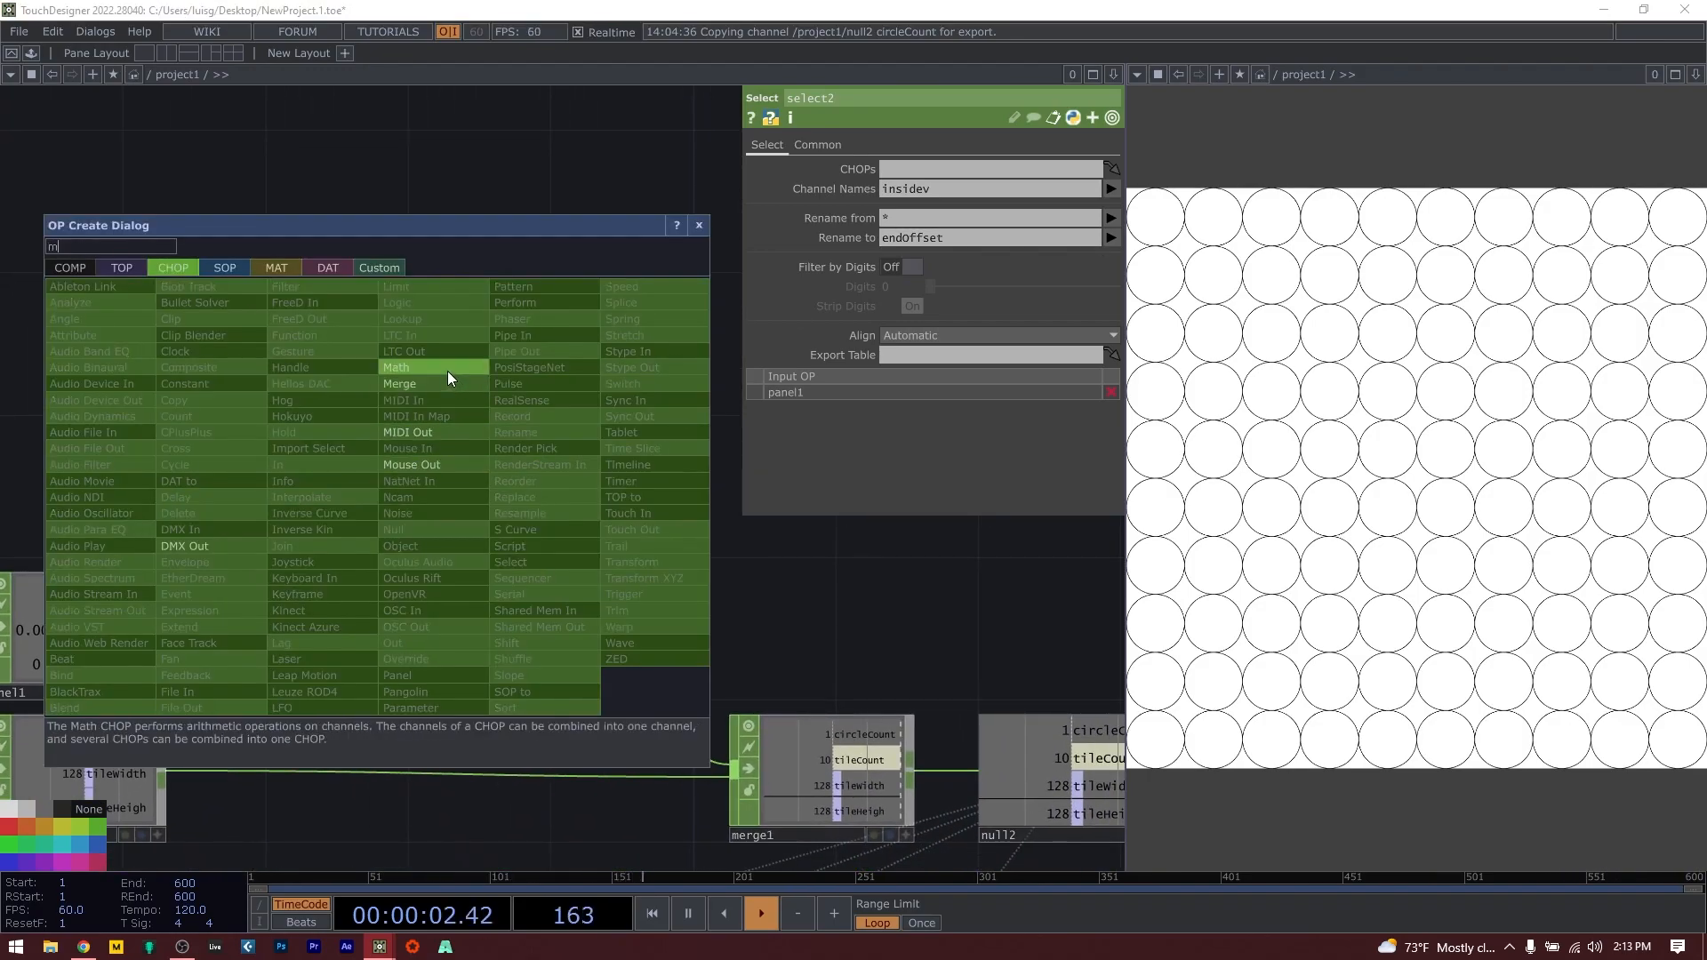
pyautogui.click(446, 371)
pyautogui.click(499, 475)
# Reverse math3's output by setting its To Range to 1 and 0.
pyautogui.click(848, 153)
pyautogui.moveTo(899, 190); pyautogui.dragTo(888, 195)
pyautogui.write('1')
pyautogui.moveTo(1017, 189); pyautogui.dragTo(972, 190)
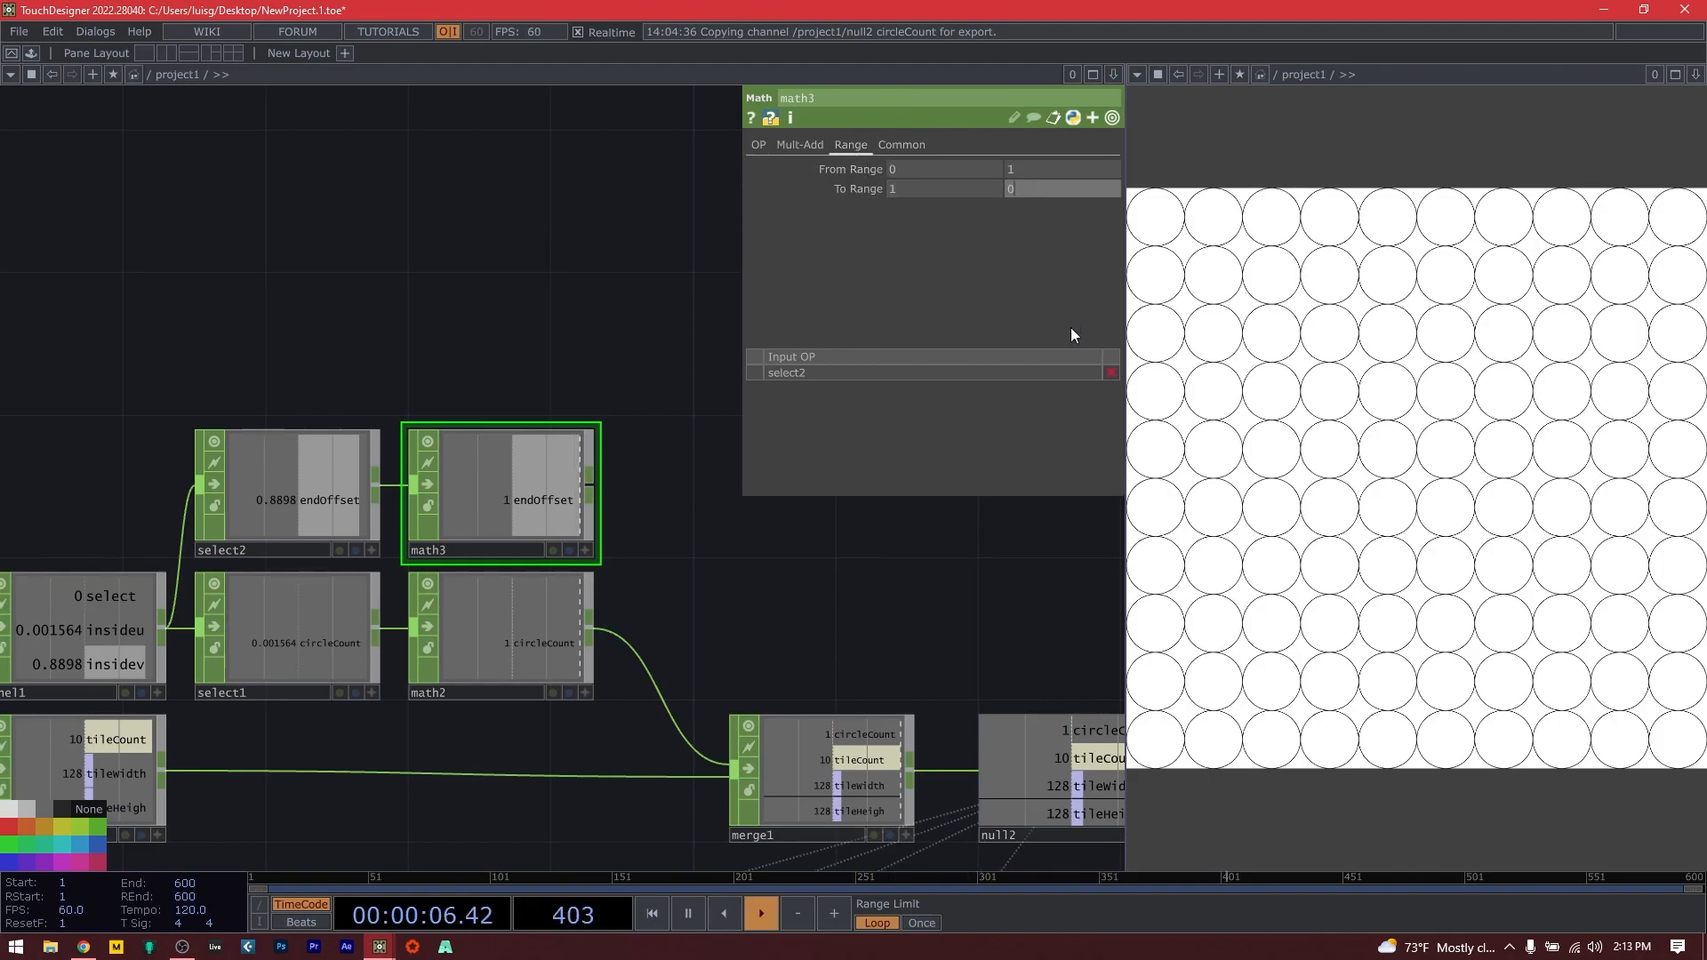
pyautogui.write('0')
pyautogui.press('Return')
# Add a second Math CHOP after math3 in the endOffset chain.
pyautogui.moveTo(614, 409); pyautogui.dragTo(615, 439)
pyautogui.moveTo(633, 503); pyautogui.dragTo(574, 510)
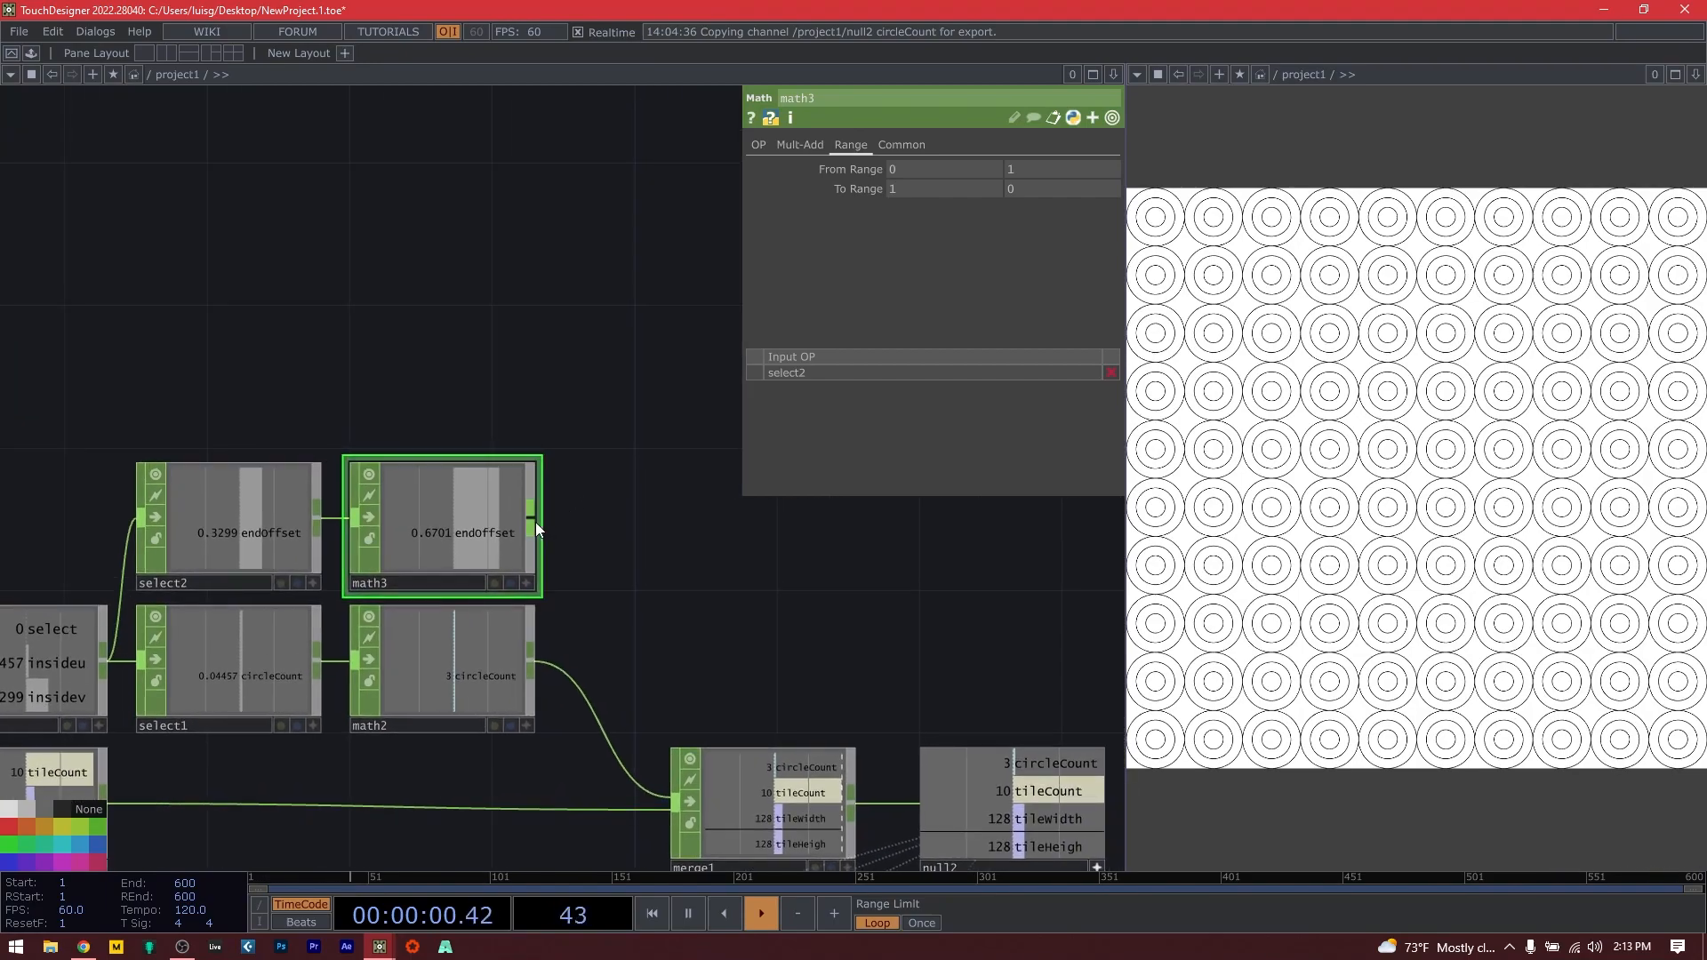
pyautogui.rightClick(533, 518)
pyautogui.write('math')
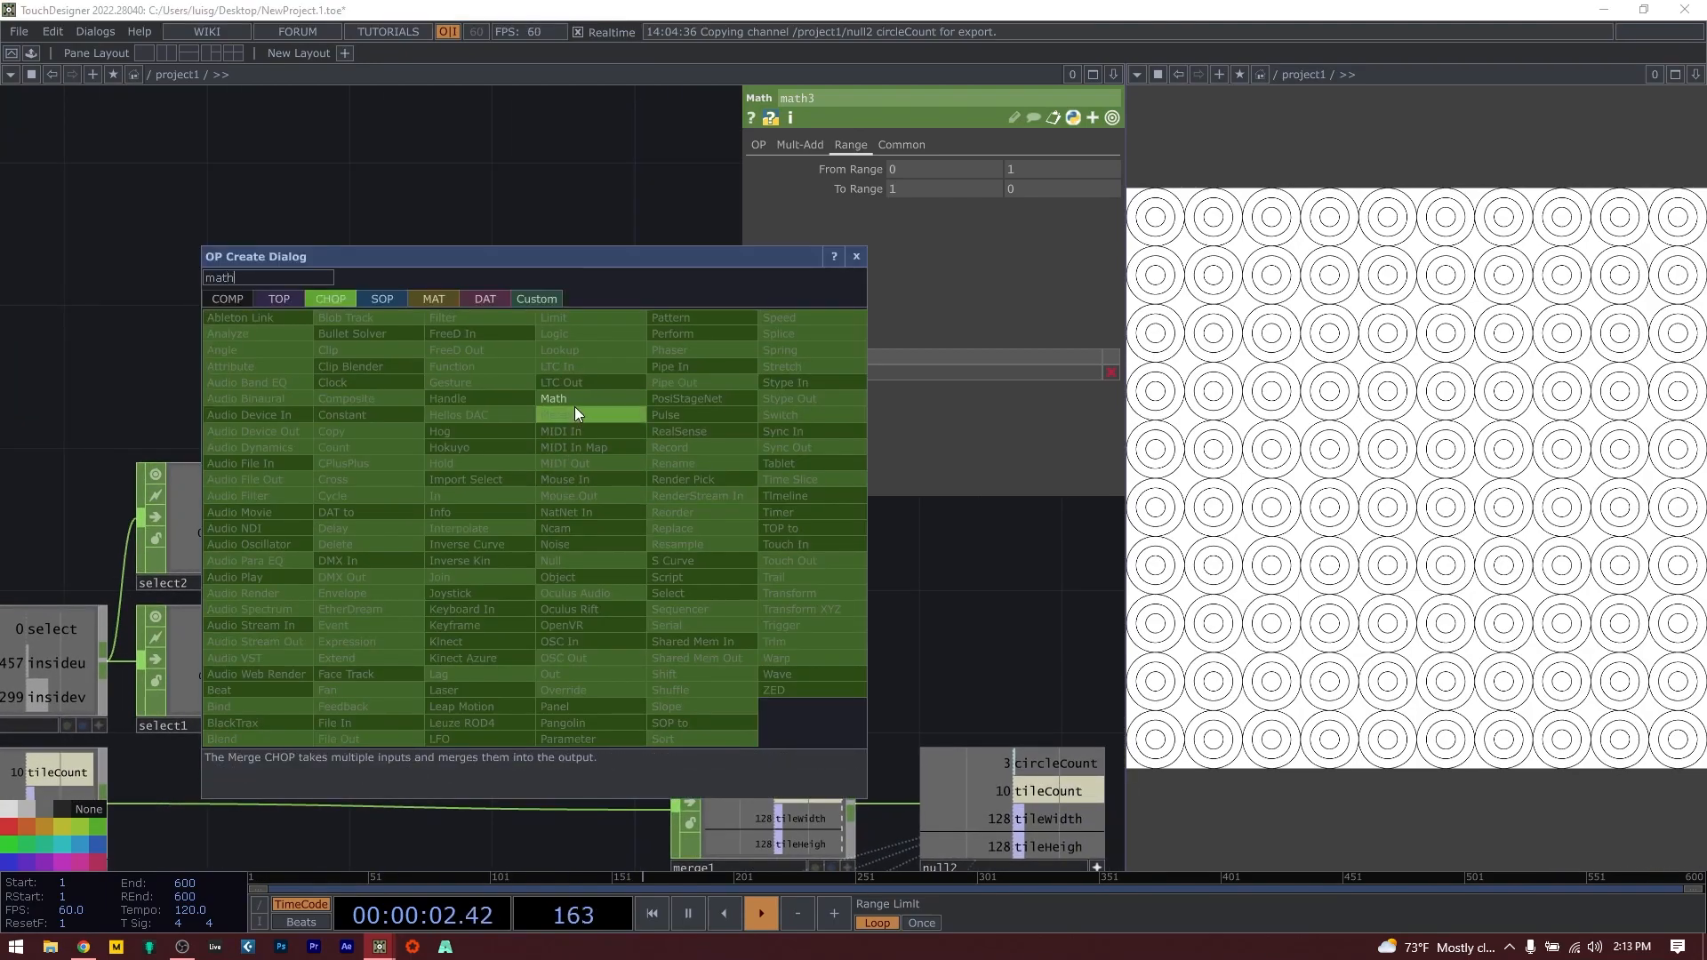
pyautogui.click(575, 407)
pyautogui.click(638, 514)
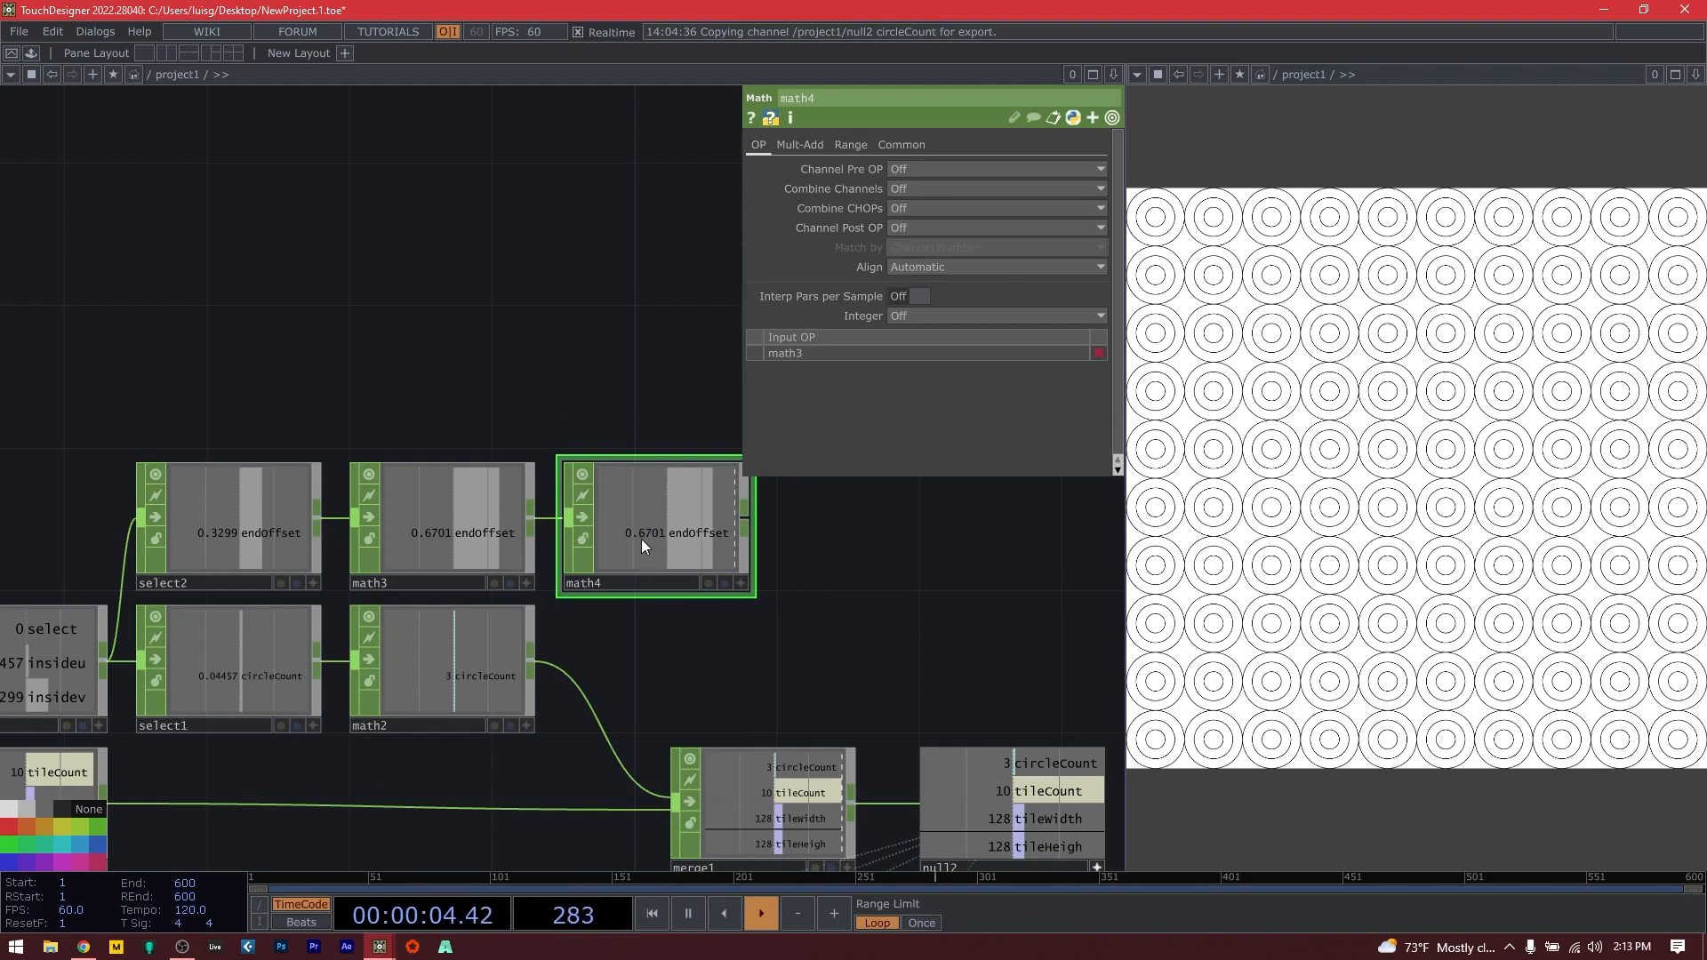
# Reference constant1's tileWidth channel as the upper To Range value of math4.
pyautogui.scroll(-3, 540, 358)
pyautogui.click(226, 709)
pyautogui.moveTo(212, 673); pyautogui.dragTo(647, 505)
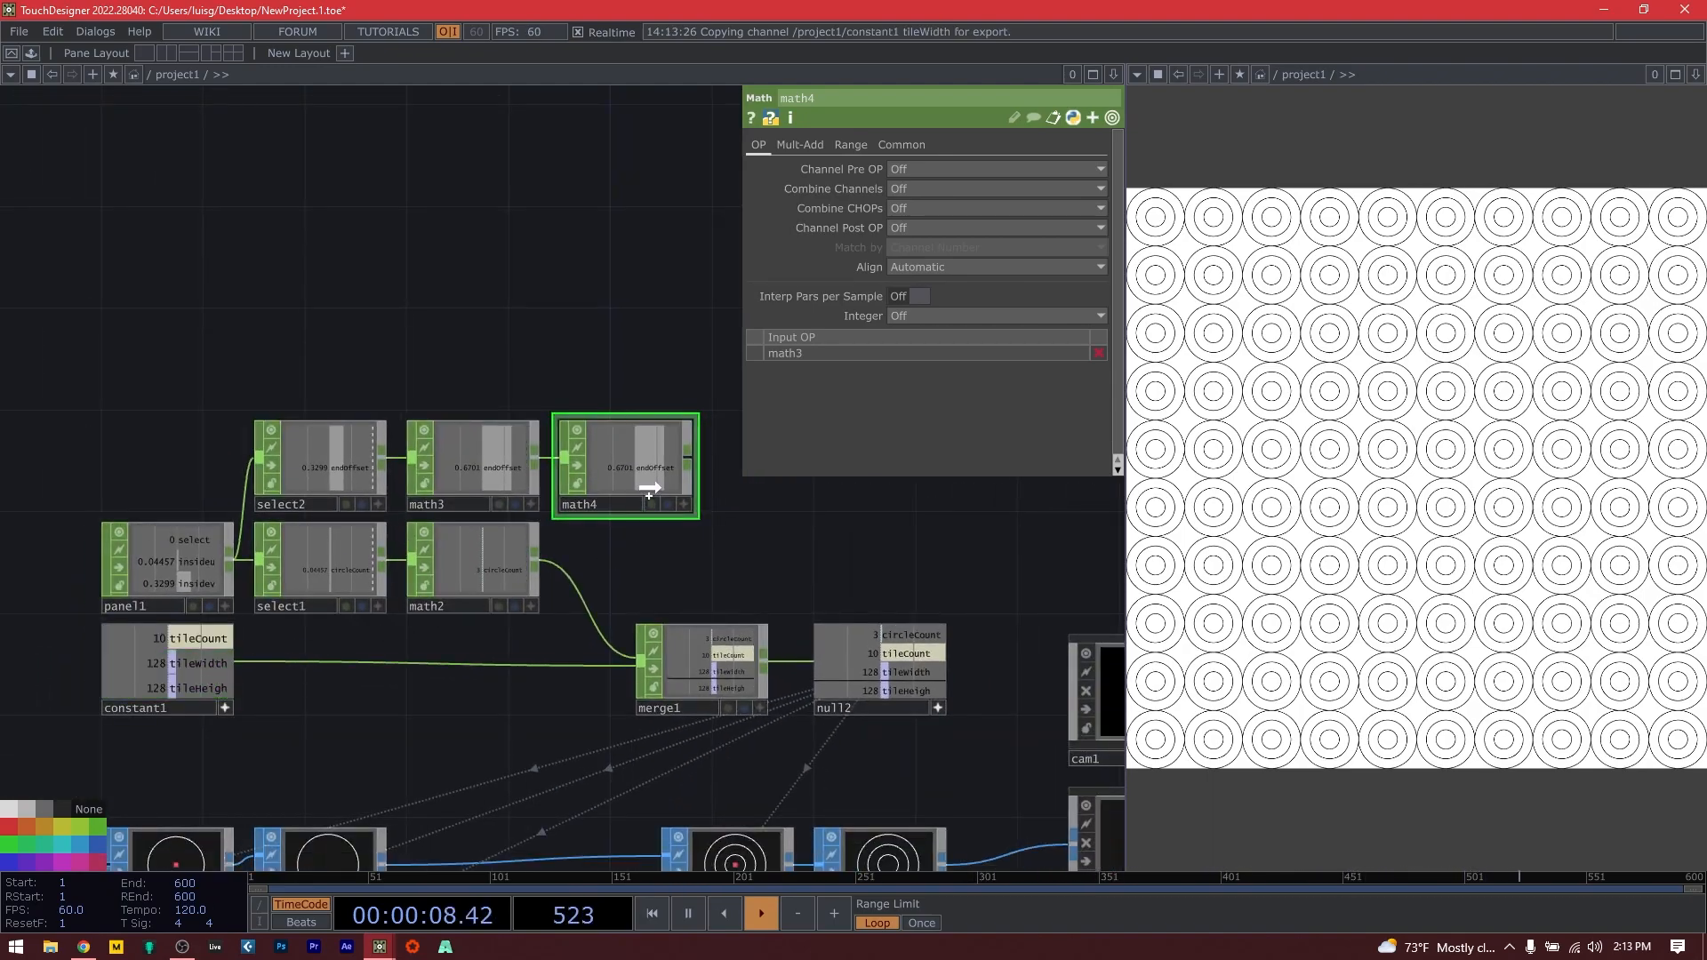
pyautogui.moveTo(855, 144); pyautogui.dragTo(1023, 191)
# Halve math4's upper To Range value by extending its expression to op('constant1')['tileWidth']/2.
pyautogui.click(1028, 195)
pyautogui.click(1036, 192)
pyautogui.write('/')
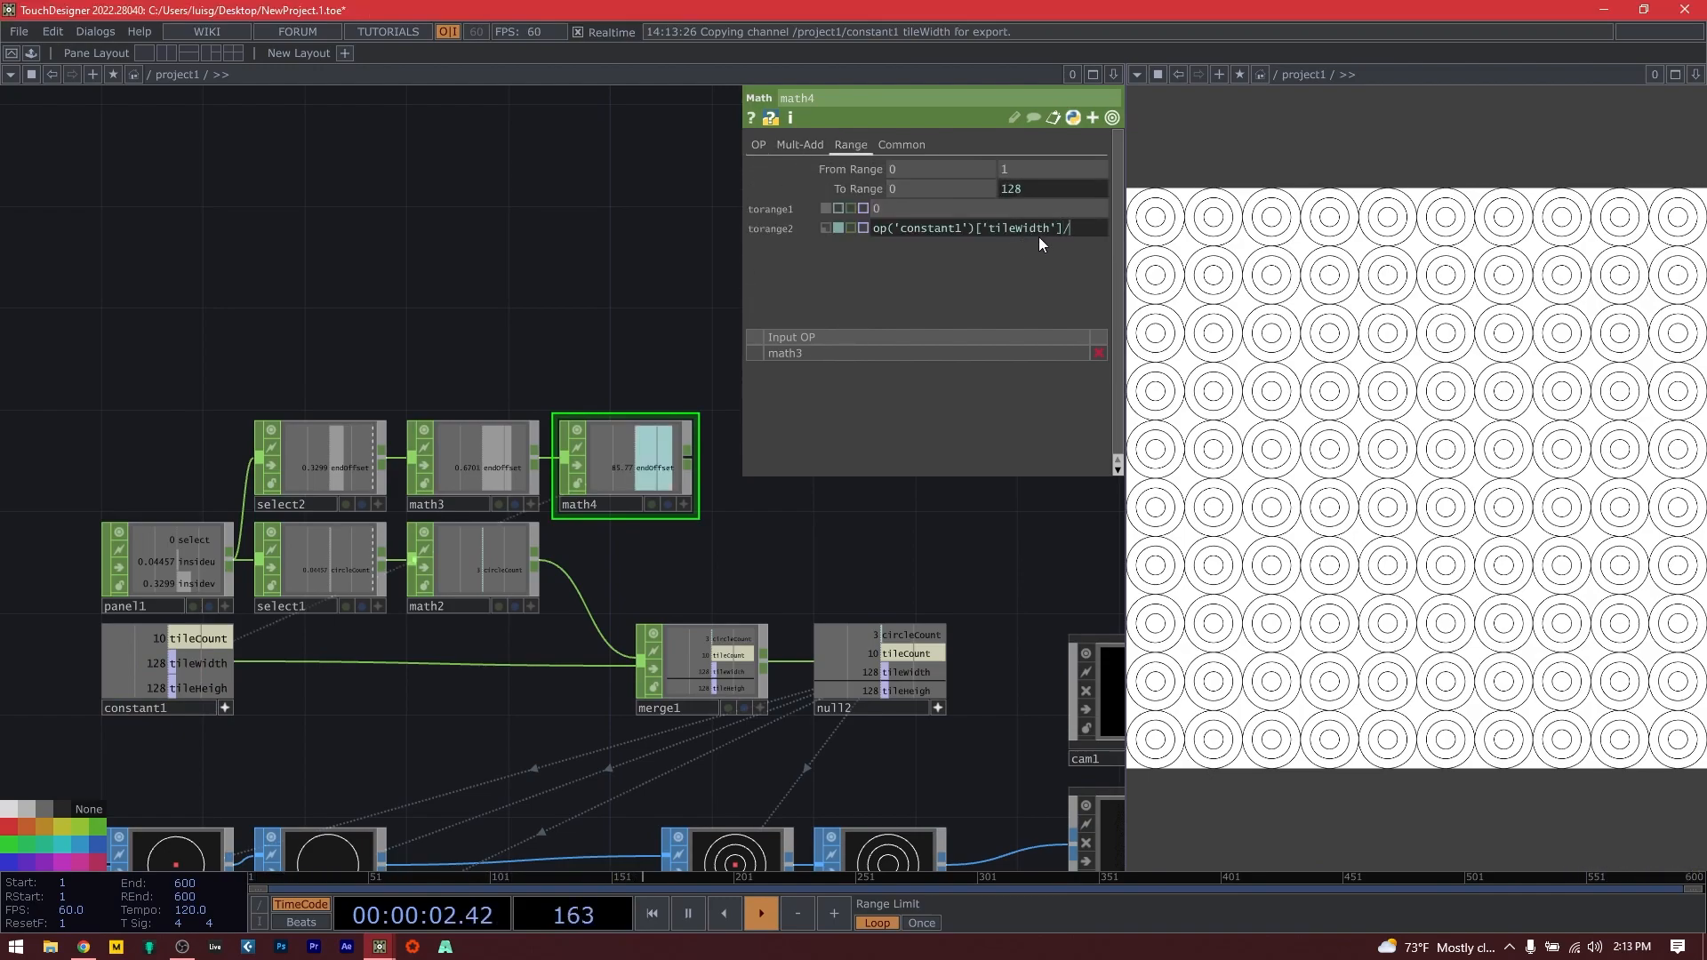
pyautogui.write('2')
pyautogui.press('Return')
pyautogui.scroll(3, 793, 530)
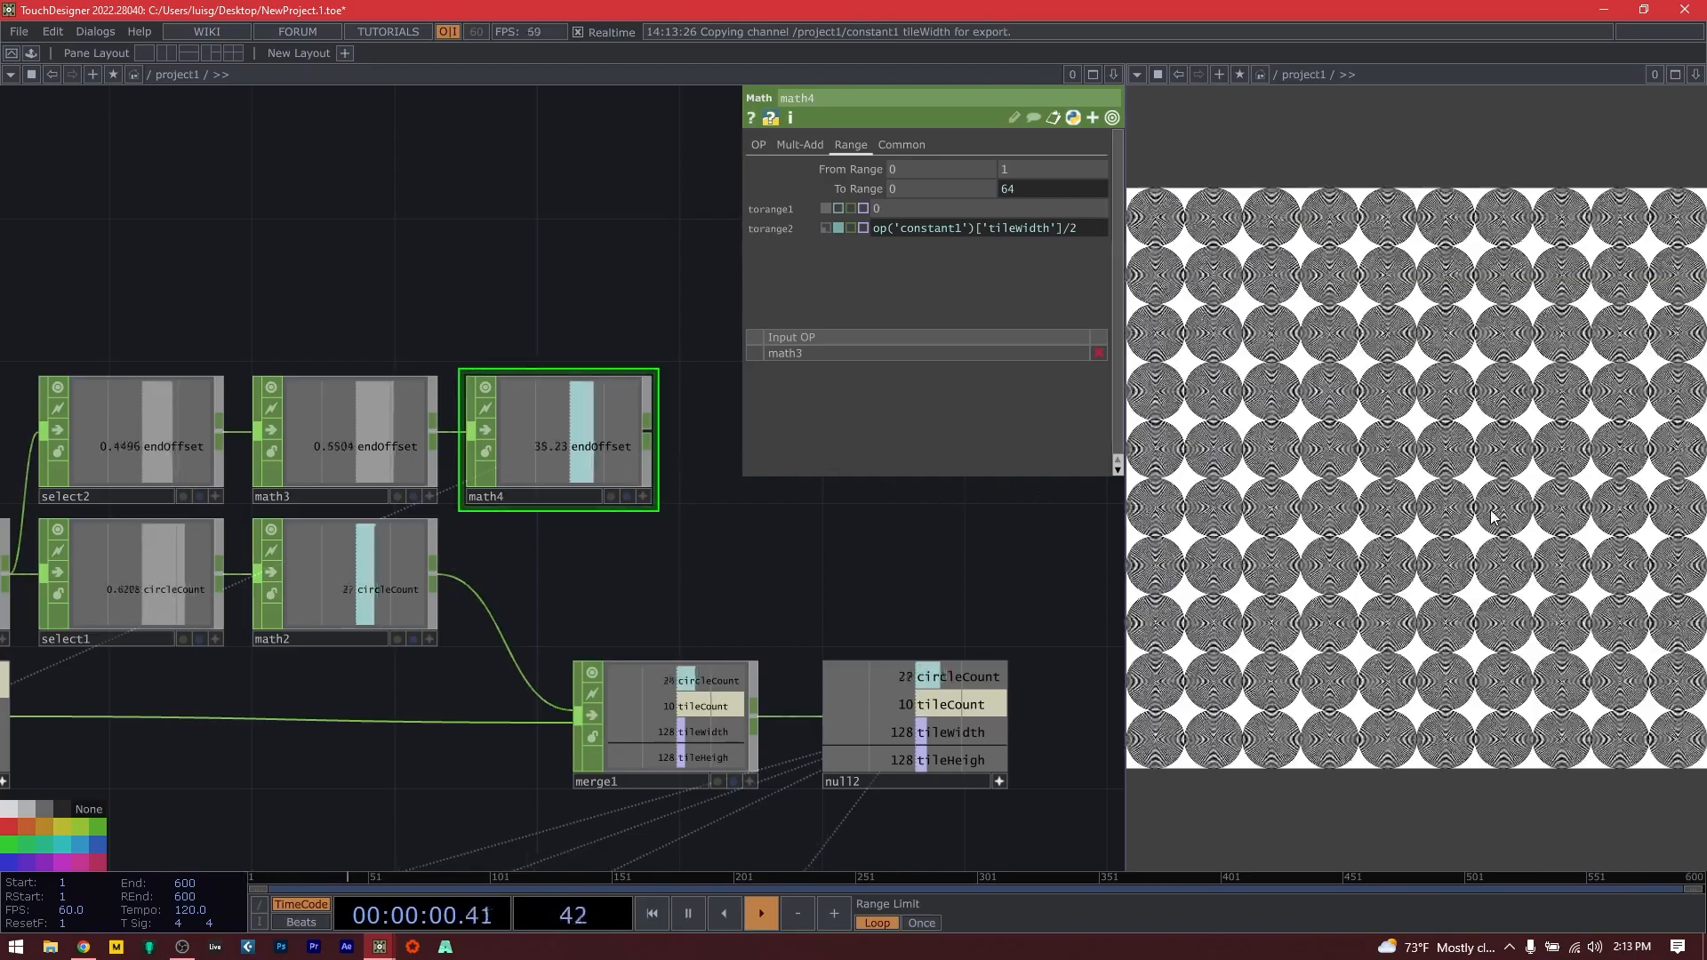
# Connect math4's output to merge1 so the endOffset channel is merged with the other control channels.
pyautogui.moveTo(781, 591); pyautogui.dragTo(598, 508)
pyautogui.moveTo(464, 342); pyautogui.dragTo(380, 687)
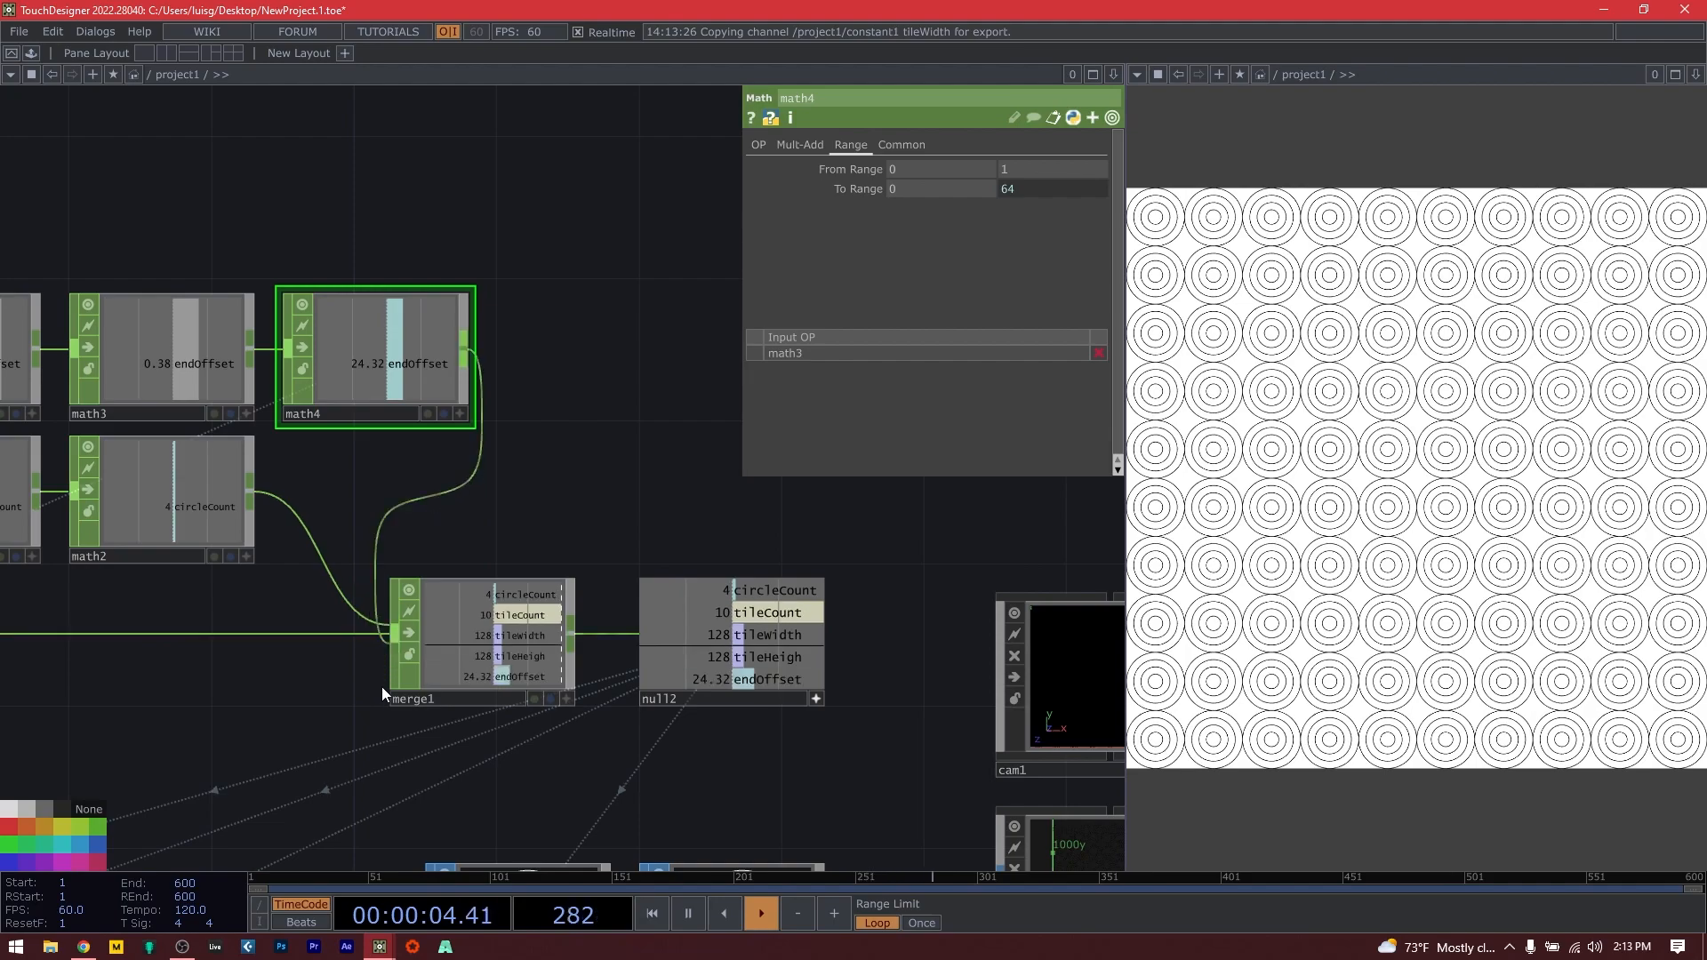
pyautogui.scroll(-5, 543, 427)
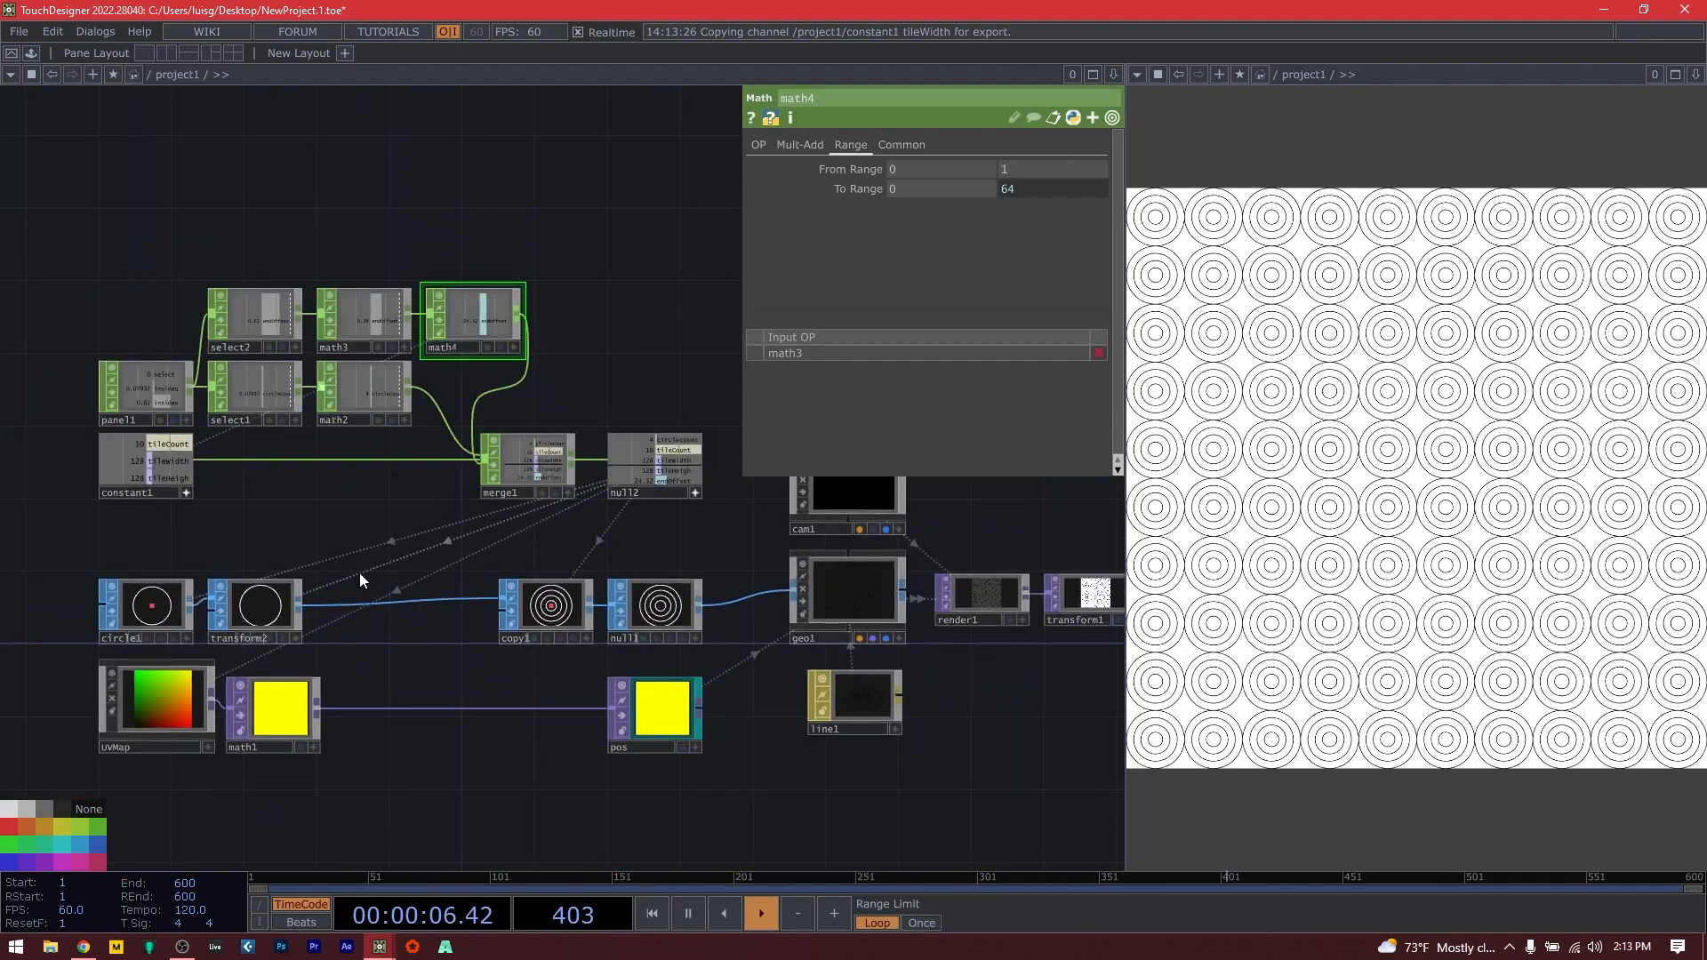
pyautogui.moveTo(359, 574); pyautogui.dragTo(450, 627)
pyautogui.scroll(4, 524, 644)
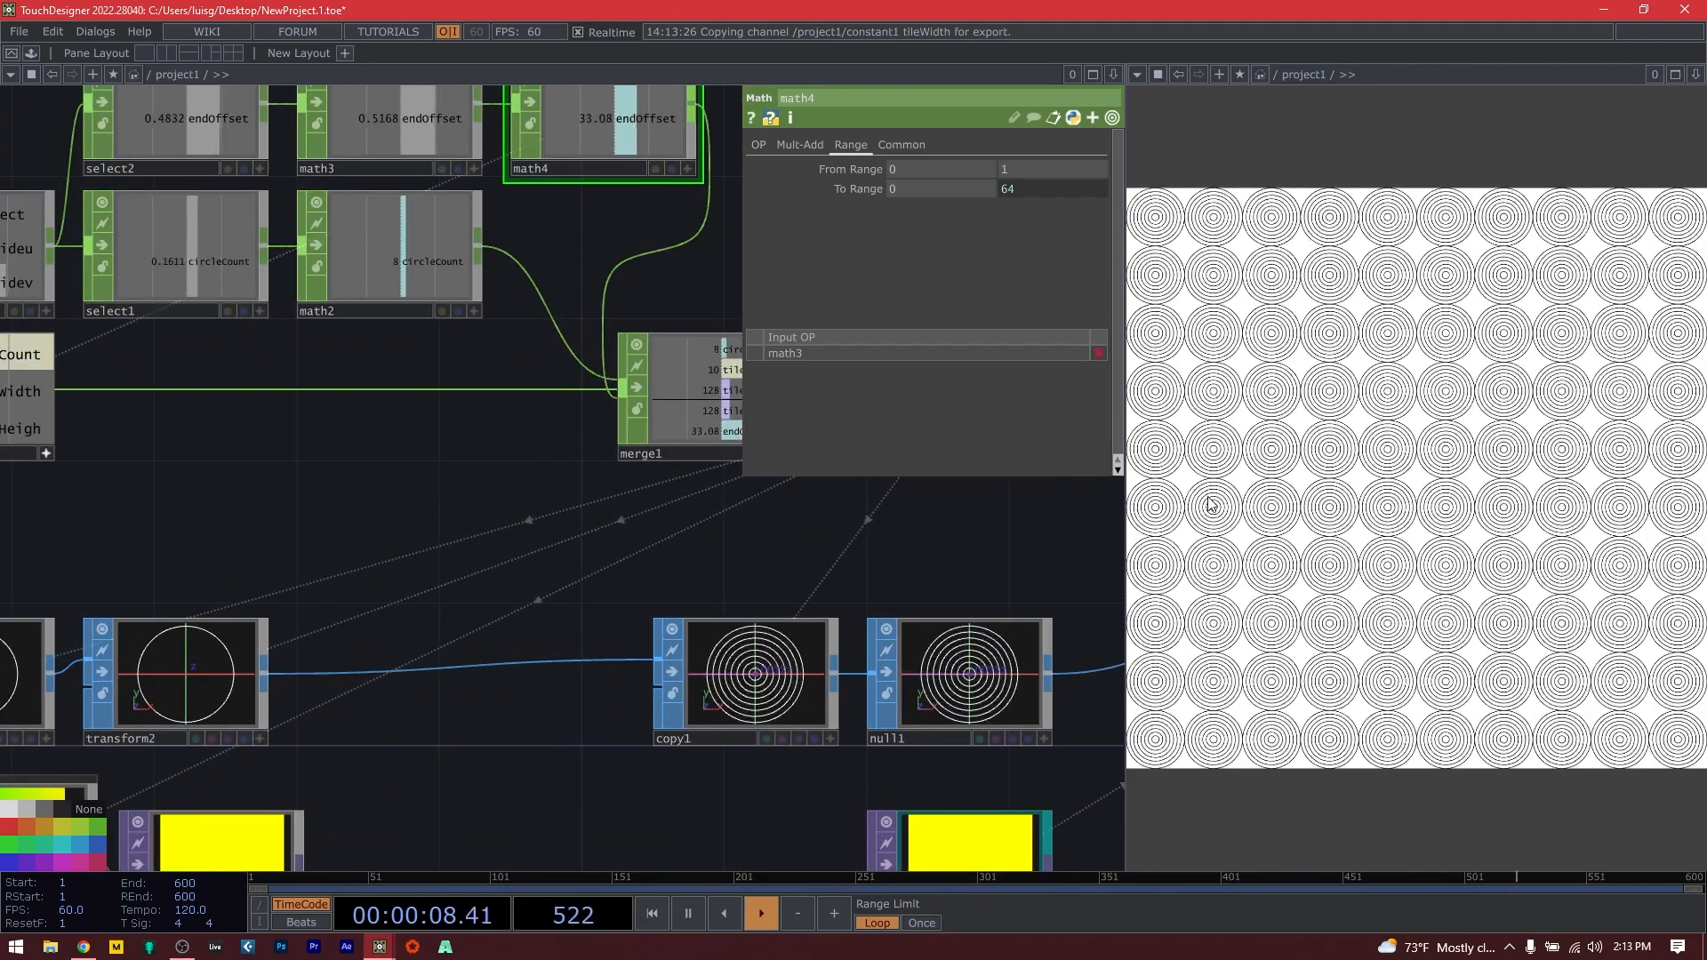
pyautogui.moveTo(757, 586); pyautogui.dragTo(918, 708)
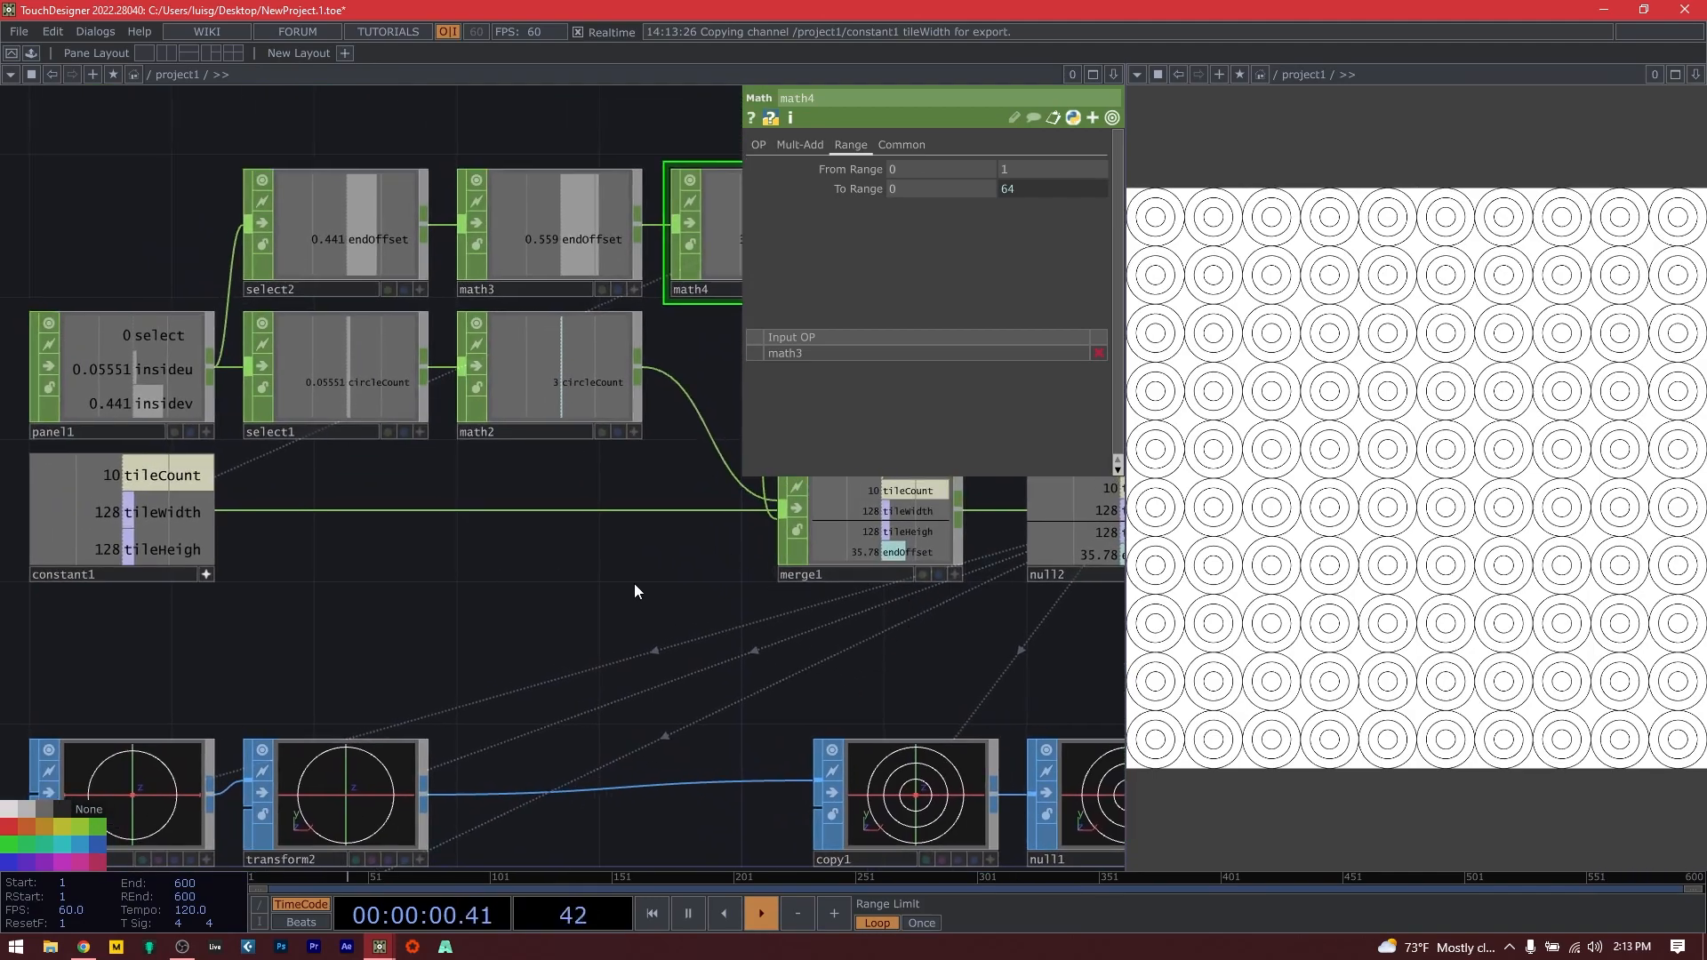
# Switch to the p5.js sketch in the browser and check how offset is mapped from circleCount and endOffset in the draw loop.
pyautogui.hotkey('alt', 'Tab')
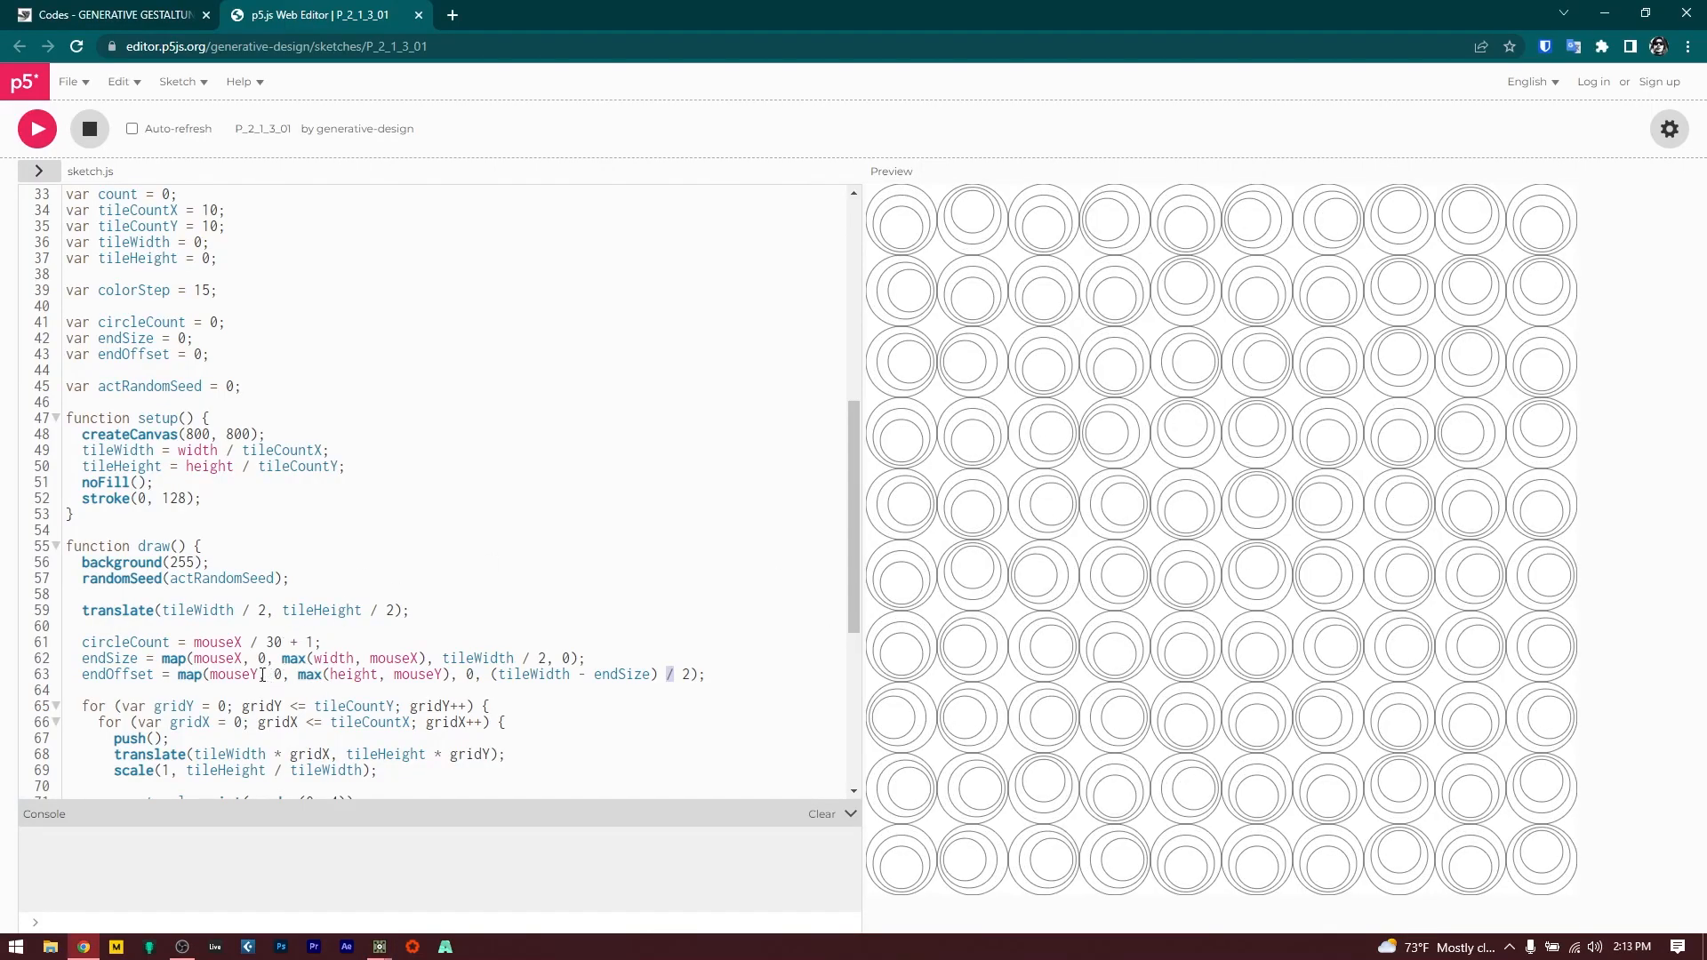
pyautogui.scroll(-2, 572, 701)
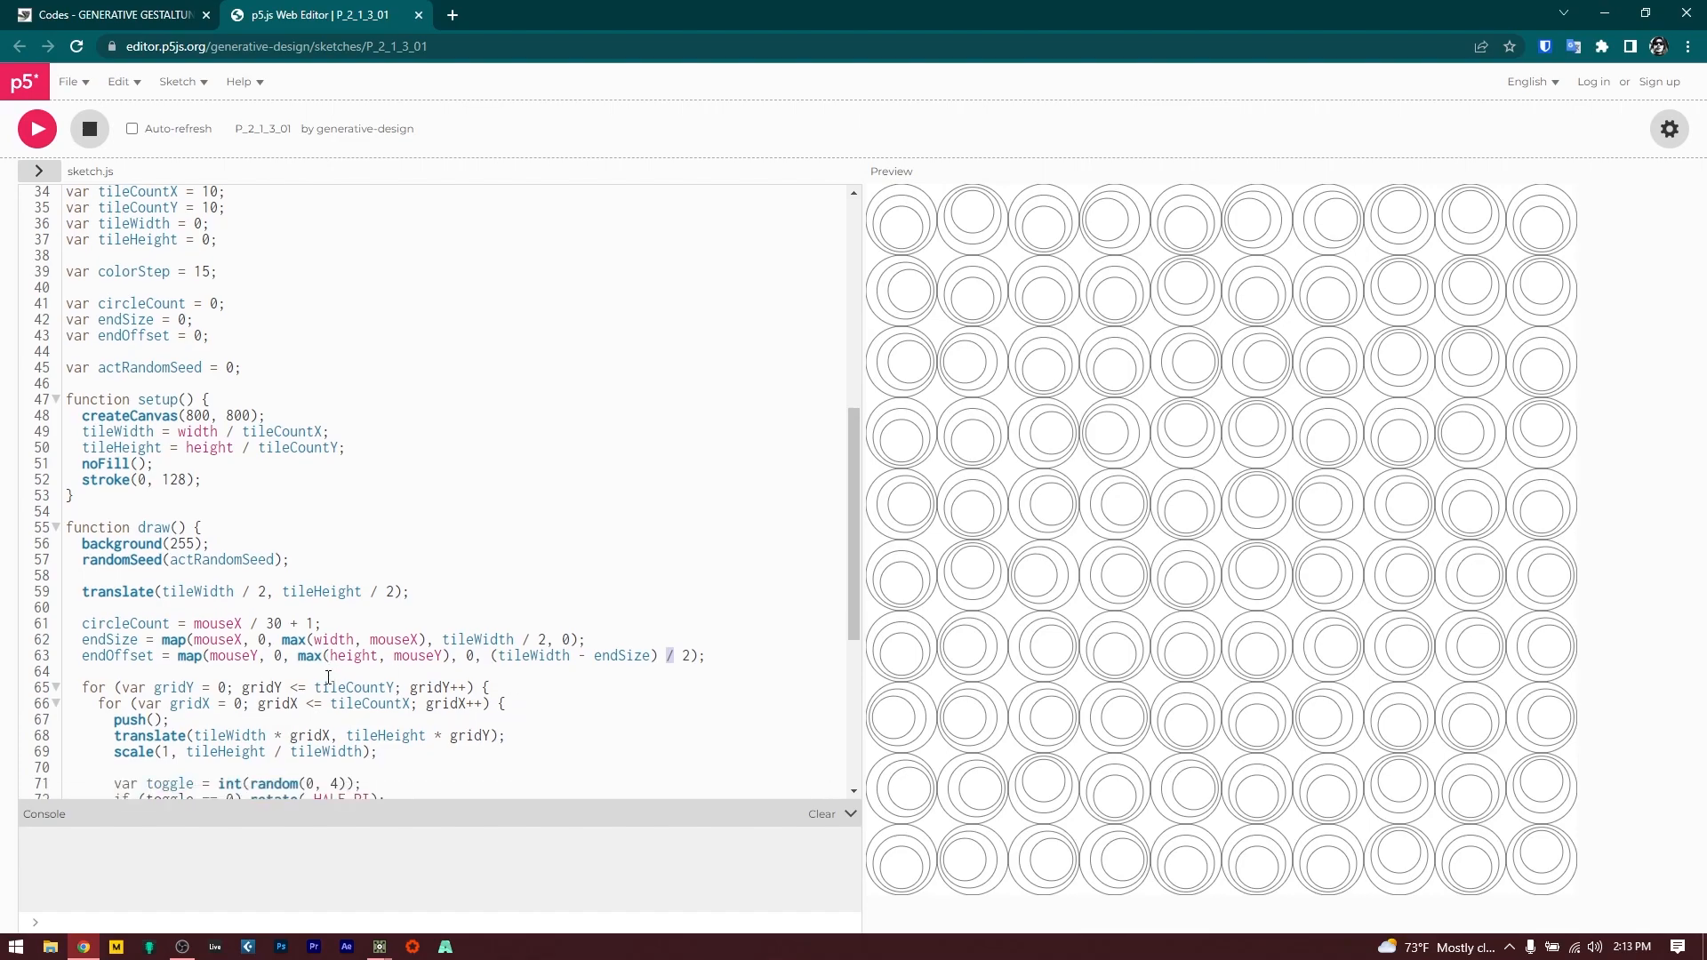
pyautogui.scroll(-3, 279, 651)
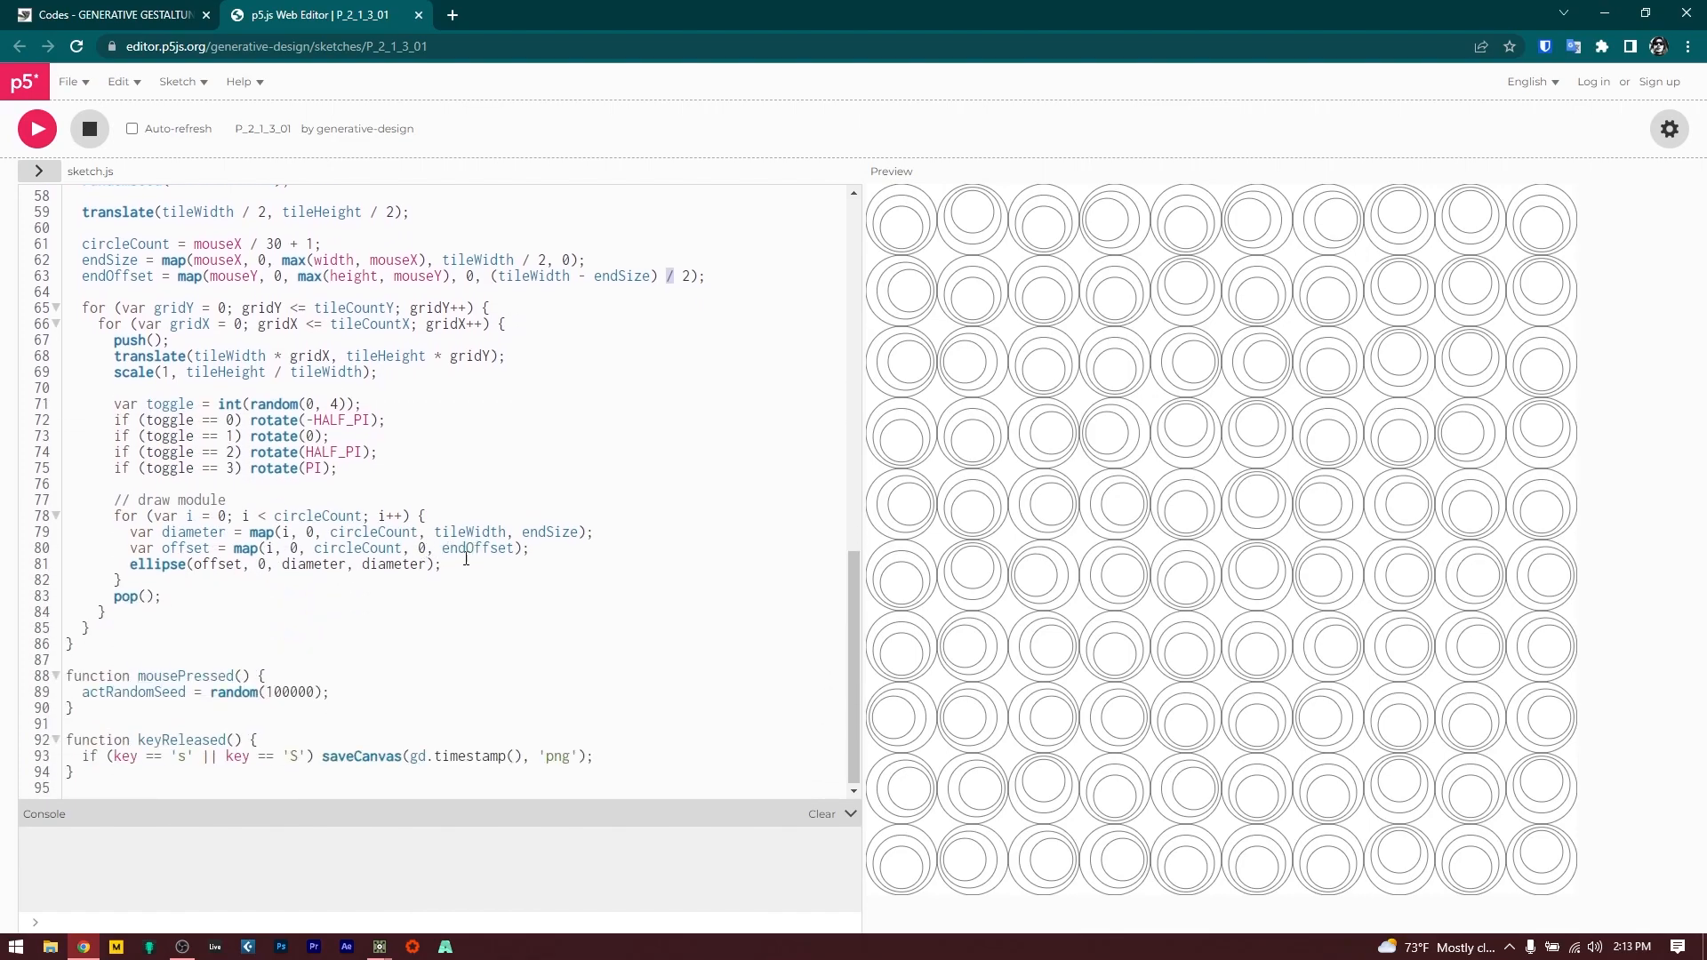
pyautogui.hotkey('alt', 'Tab')
# In TouchDesigner, set transform2's Translate Y to the stamp expression fetchStamp('i',0), copied from its Scale X expression.
pyautogui.scroll(3, 507, 669)
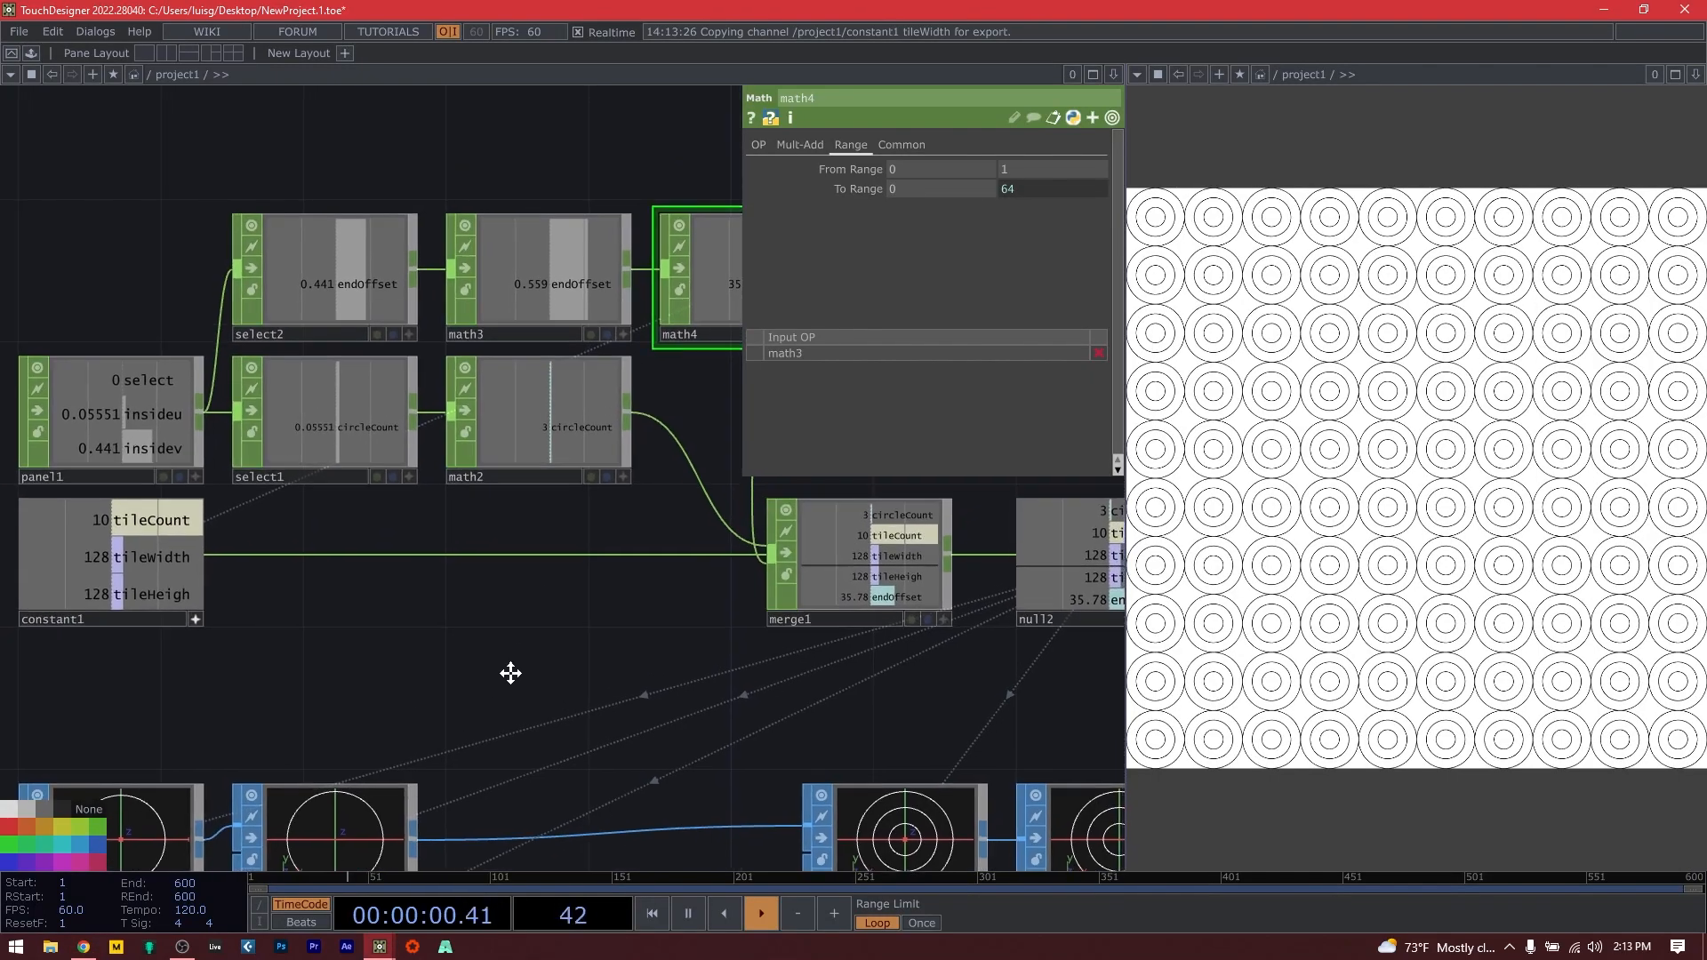
pyautogui.moveTo(525, 659); pyautogui.dragTo(587, 445)
pyautogui.click(418, 700)
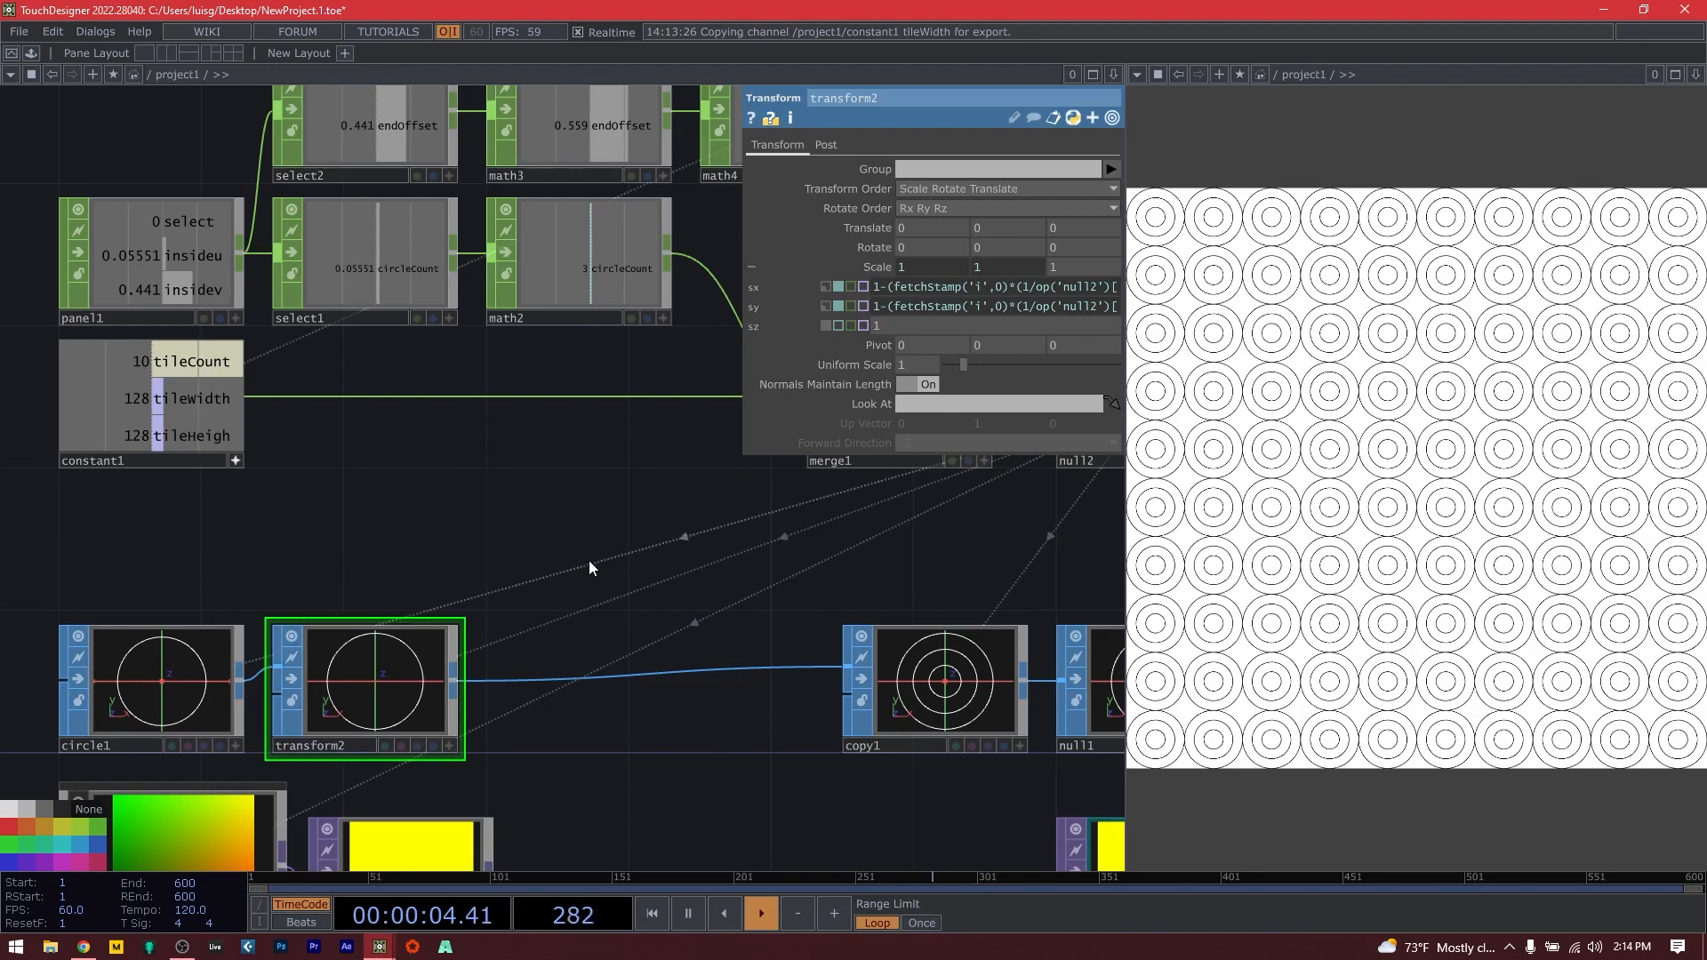
pyautogui.moveTo(735, 292); pyautogui.dragTo(242, 295)
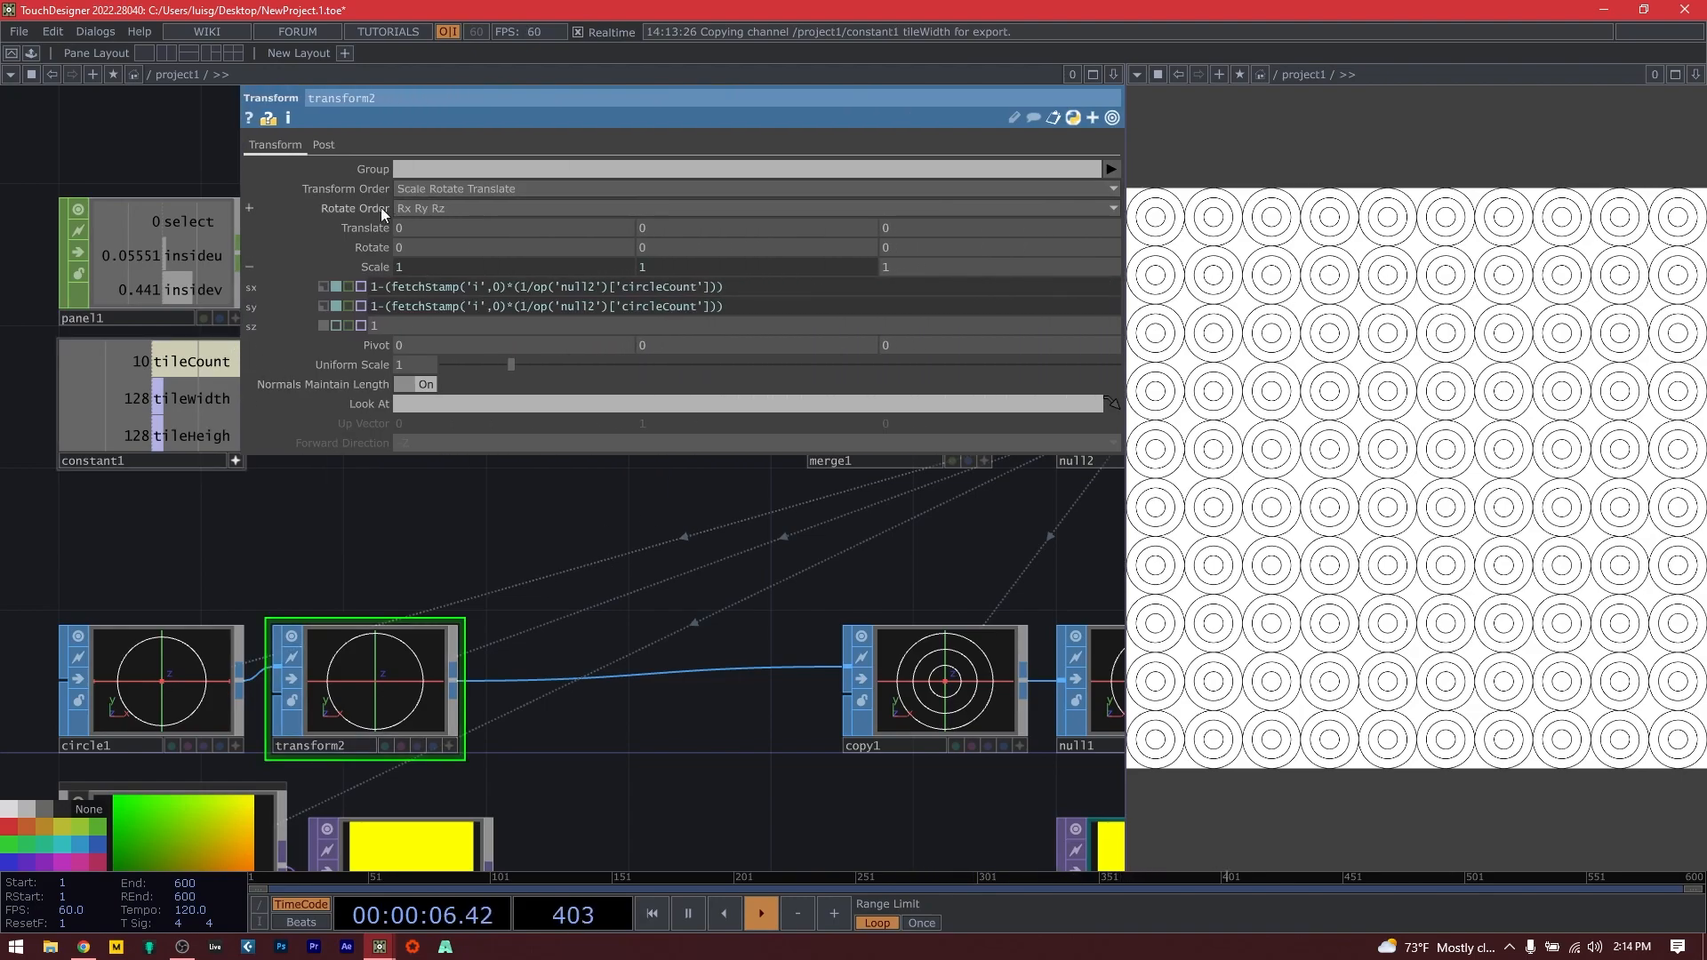
pyautogui.click(367, 235)
pyautogui.moveTo(506, 349); pyautogui.dragTo(393, 355)
pyautogui.hotkey('ctrl', 'c')
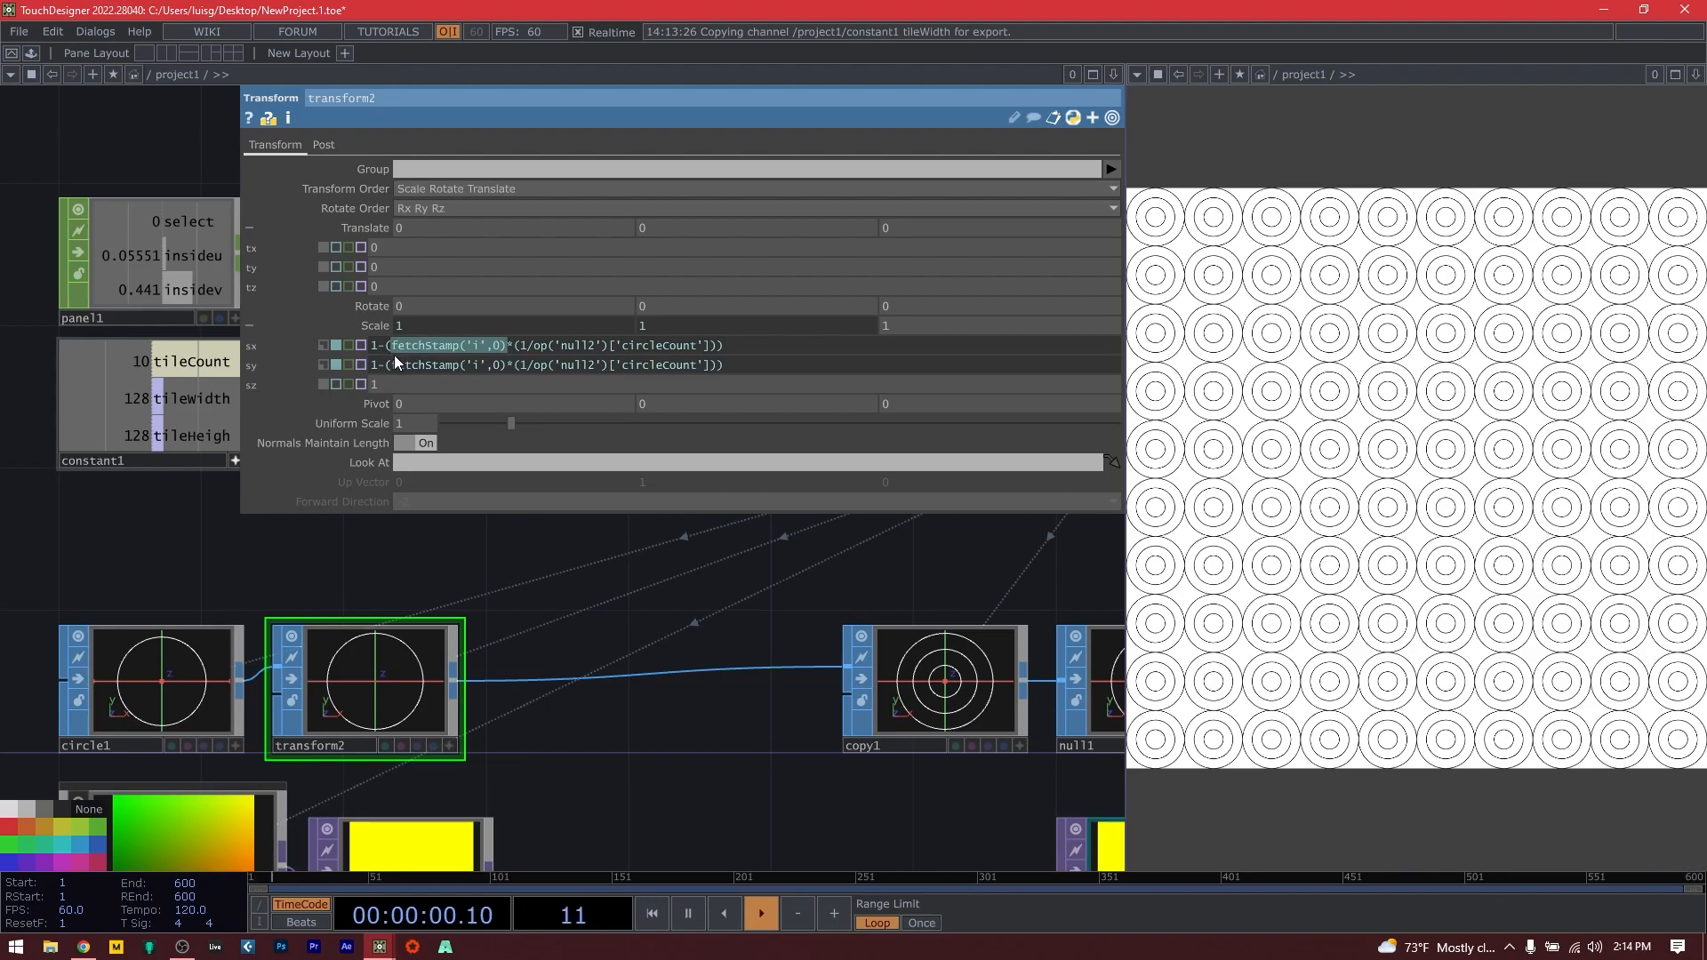
pyautogui.click(411, 229)
pyautogui.press('Tab')
pyautogui.hotkey('ctrl', 'v')
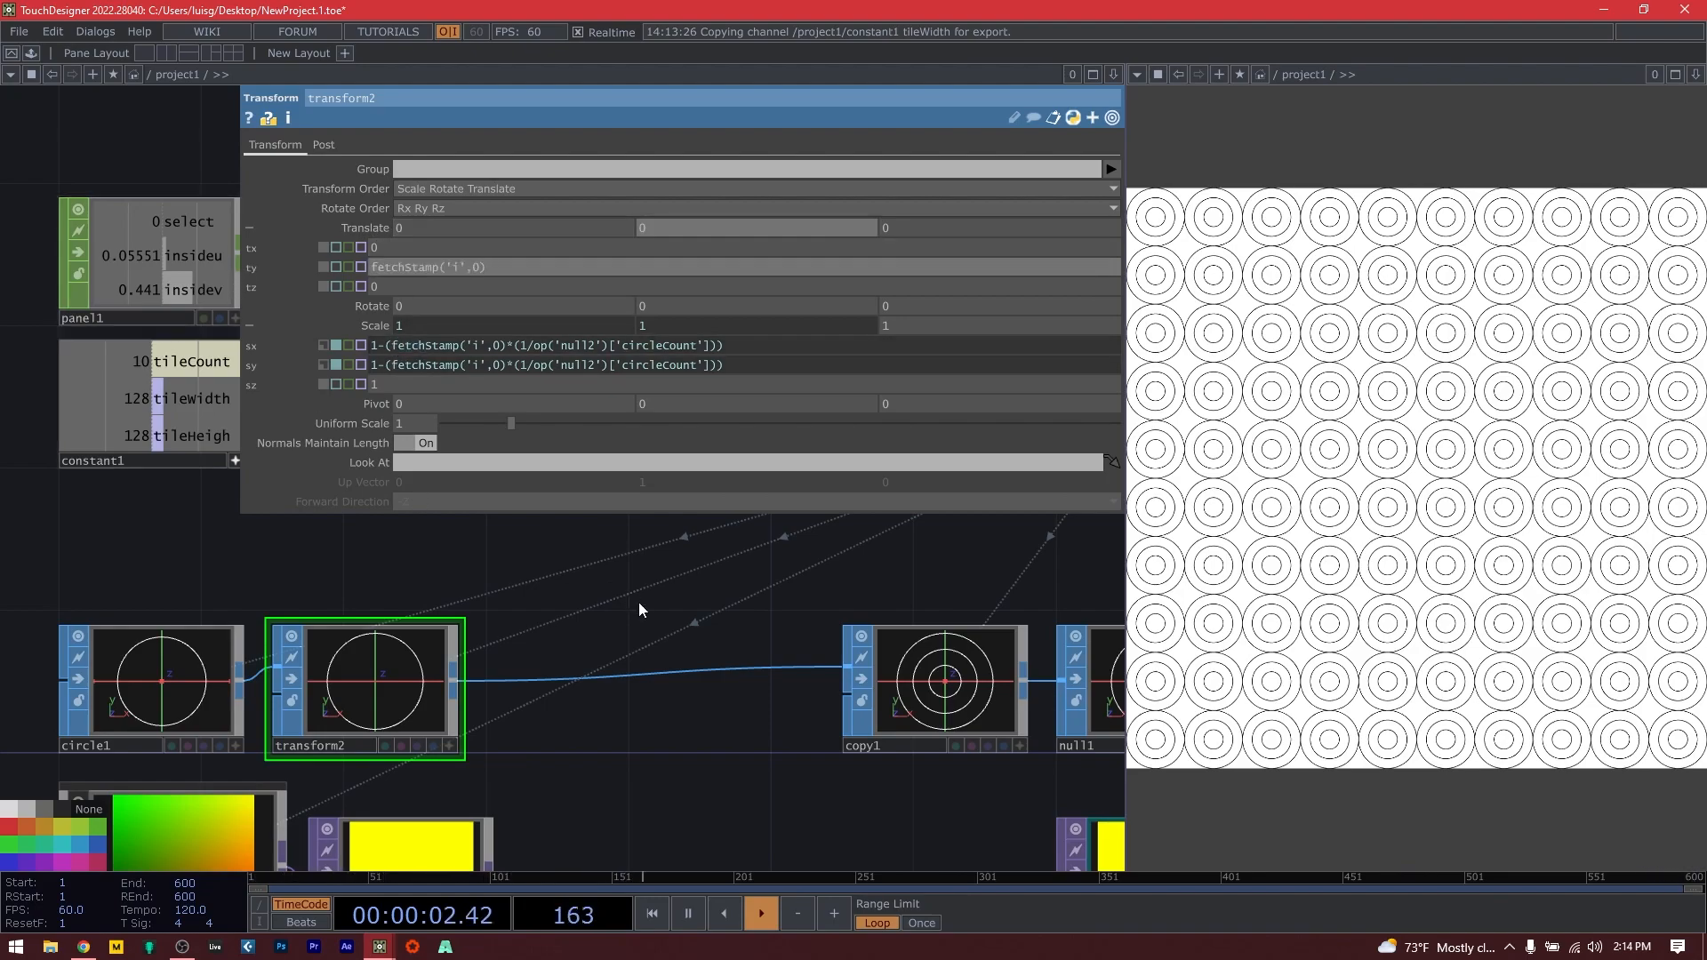
pyautogui.moveTo(640, 602); pyautogui.dragTo(656, 608)
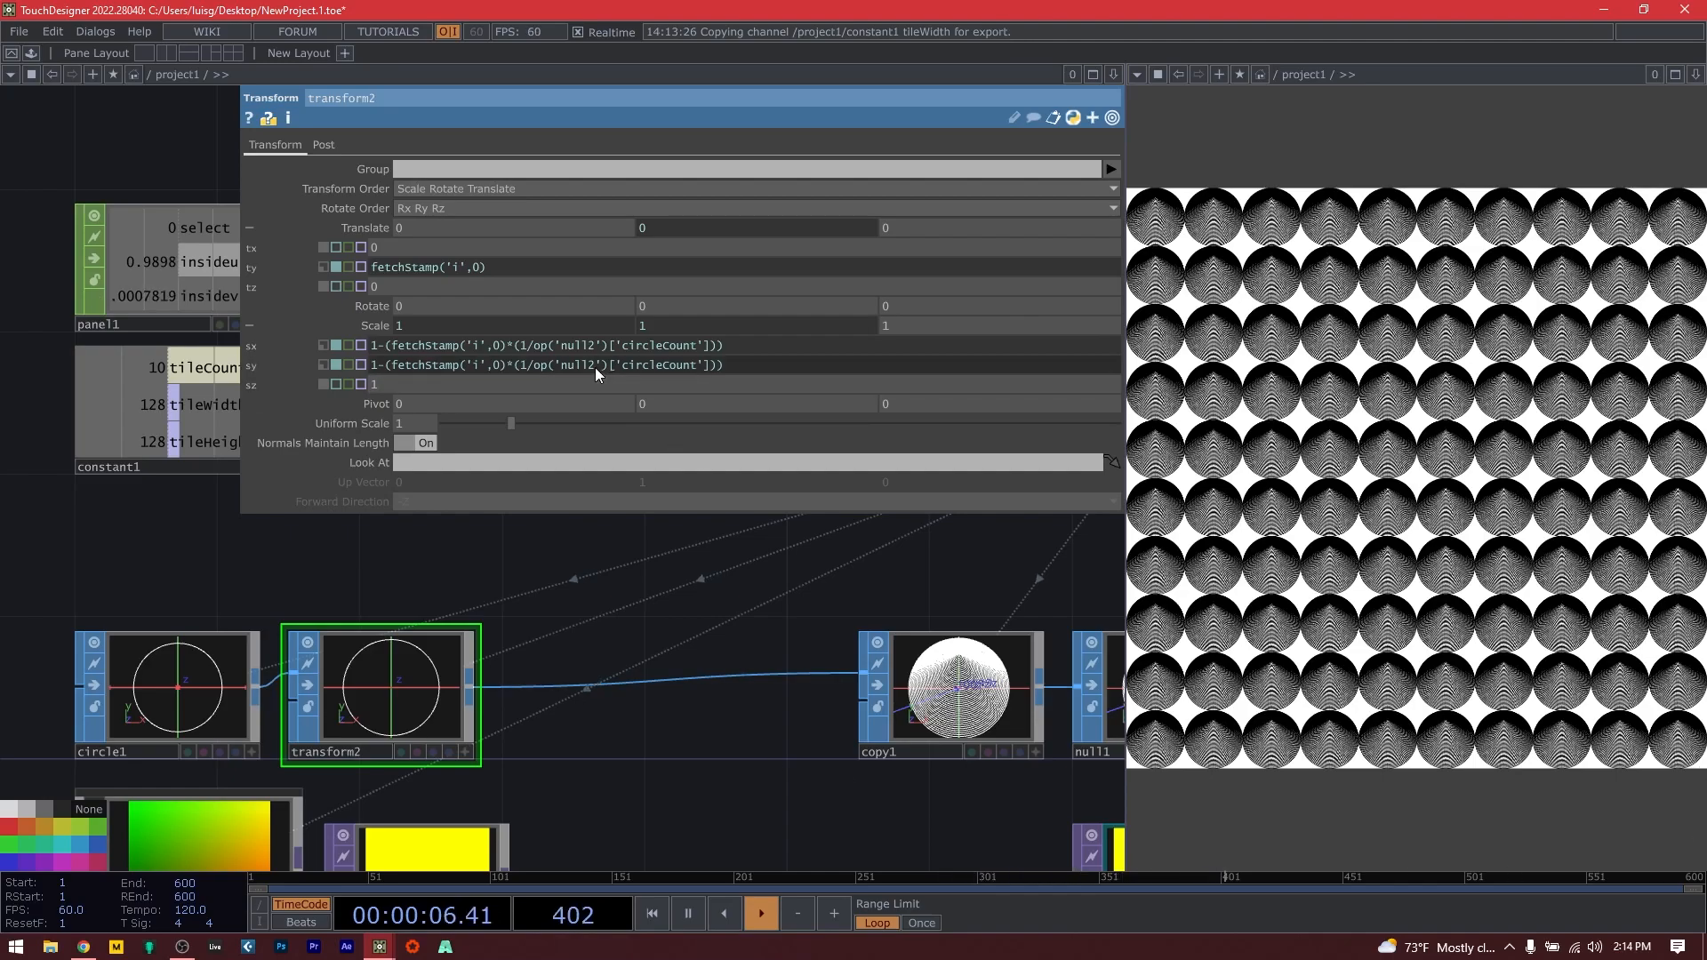
# Multiply transform2's Translate Y expression by the copied (1/op('null2')['circleCount']) term inside an added pair of parentheses.
pyautogui.moveTo(703, 533); pyautogui.dragTo(521, 777)
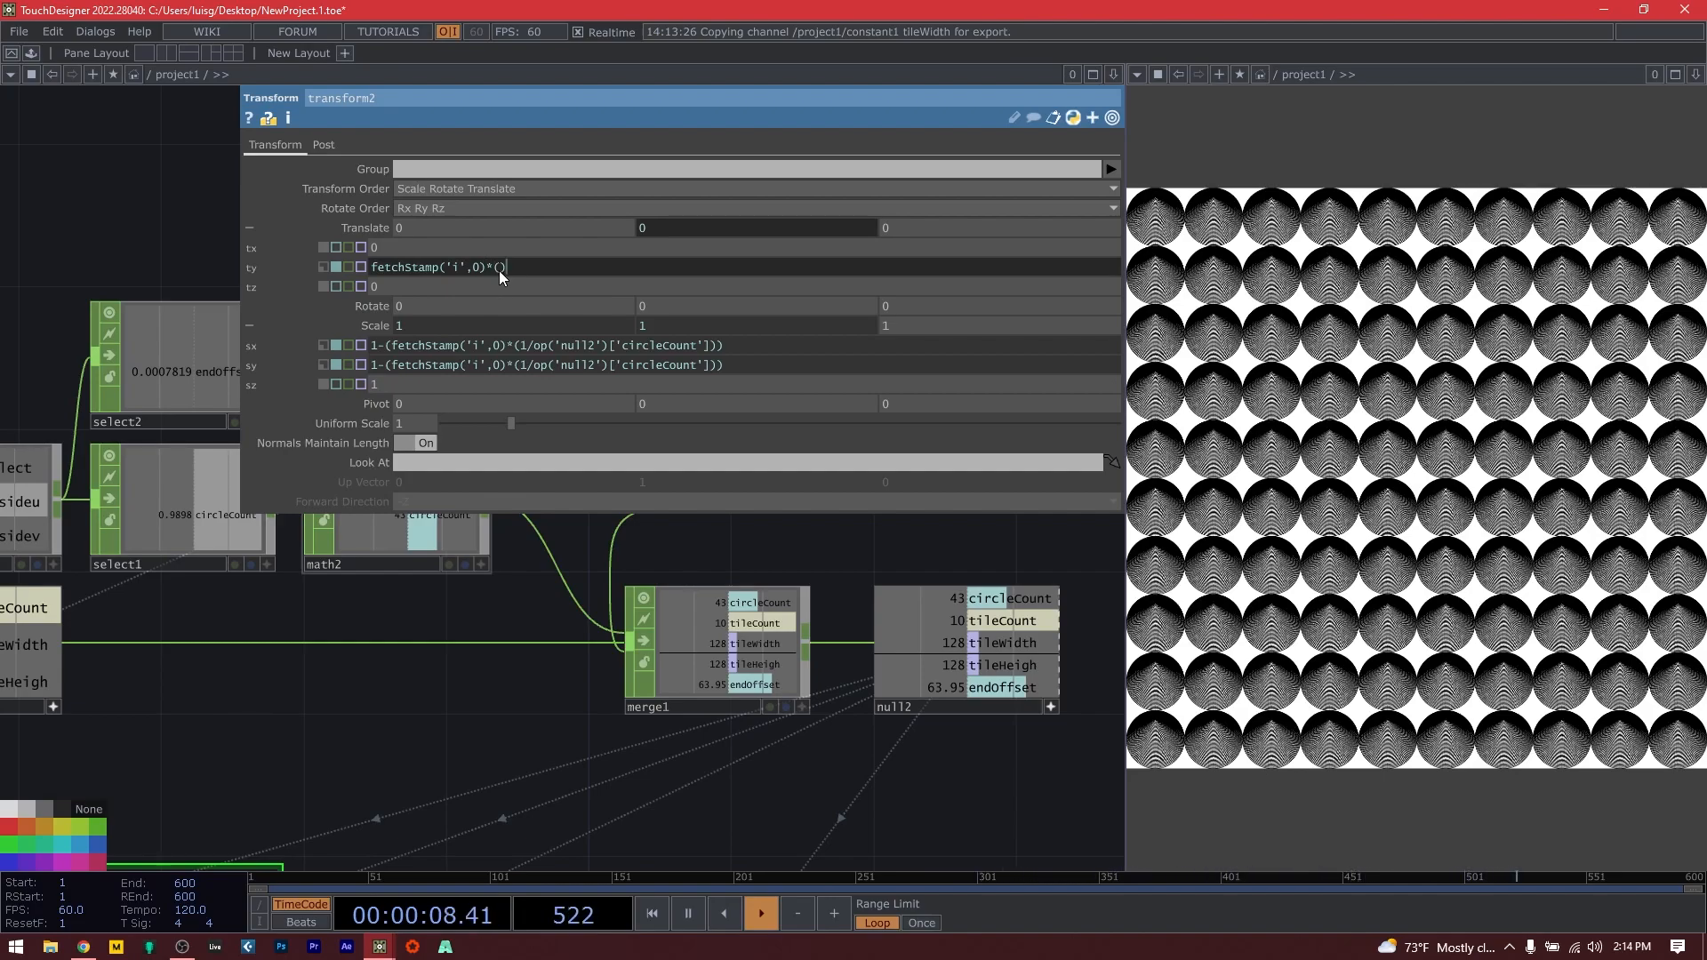
pyautogui.write('()')
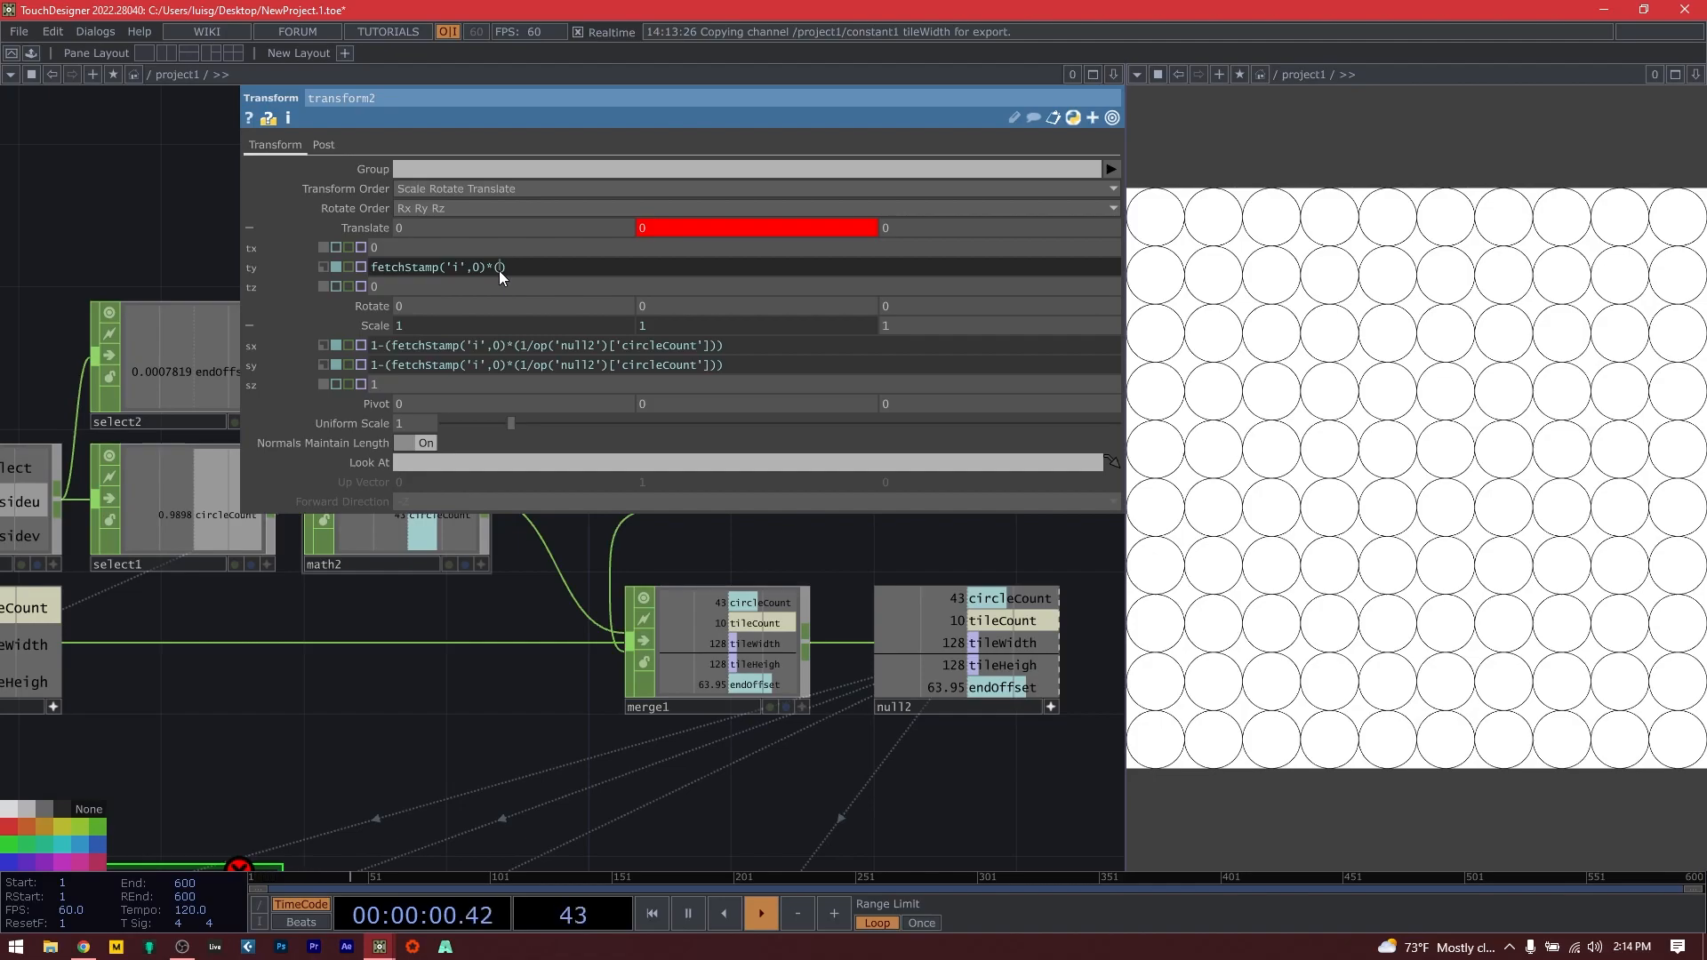
pyautogui.moveTo(518, 349); pyautogui.dragTo(537, 351)
pyautogui.moveTo(719, 348); pyautogui.dragTo(530, 348)
pyautogui.hotkey('ctrl', 'c')
pyautogui.click(500, 267)
pyautogui.hotkey('ctrl', 'v')
pyautogui.press('Return')
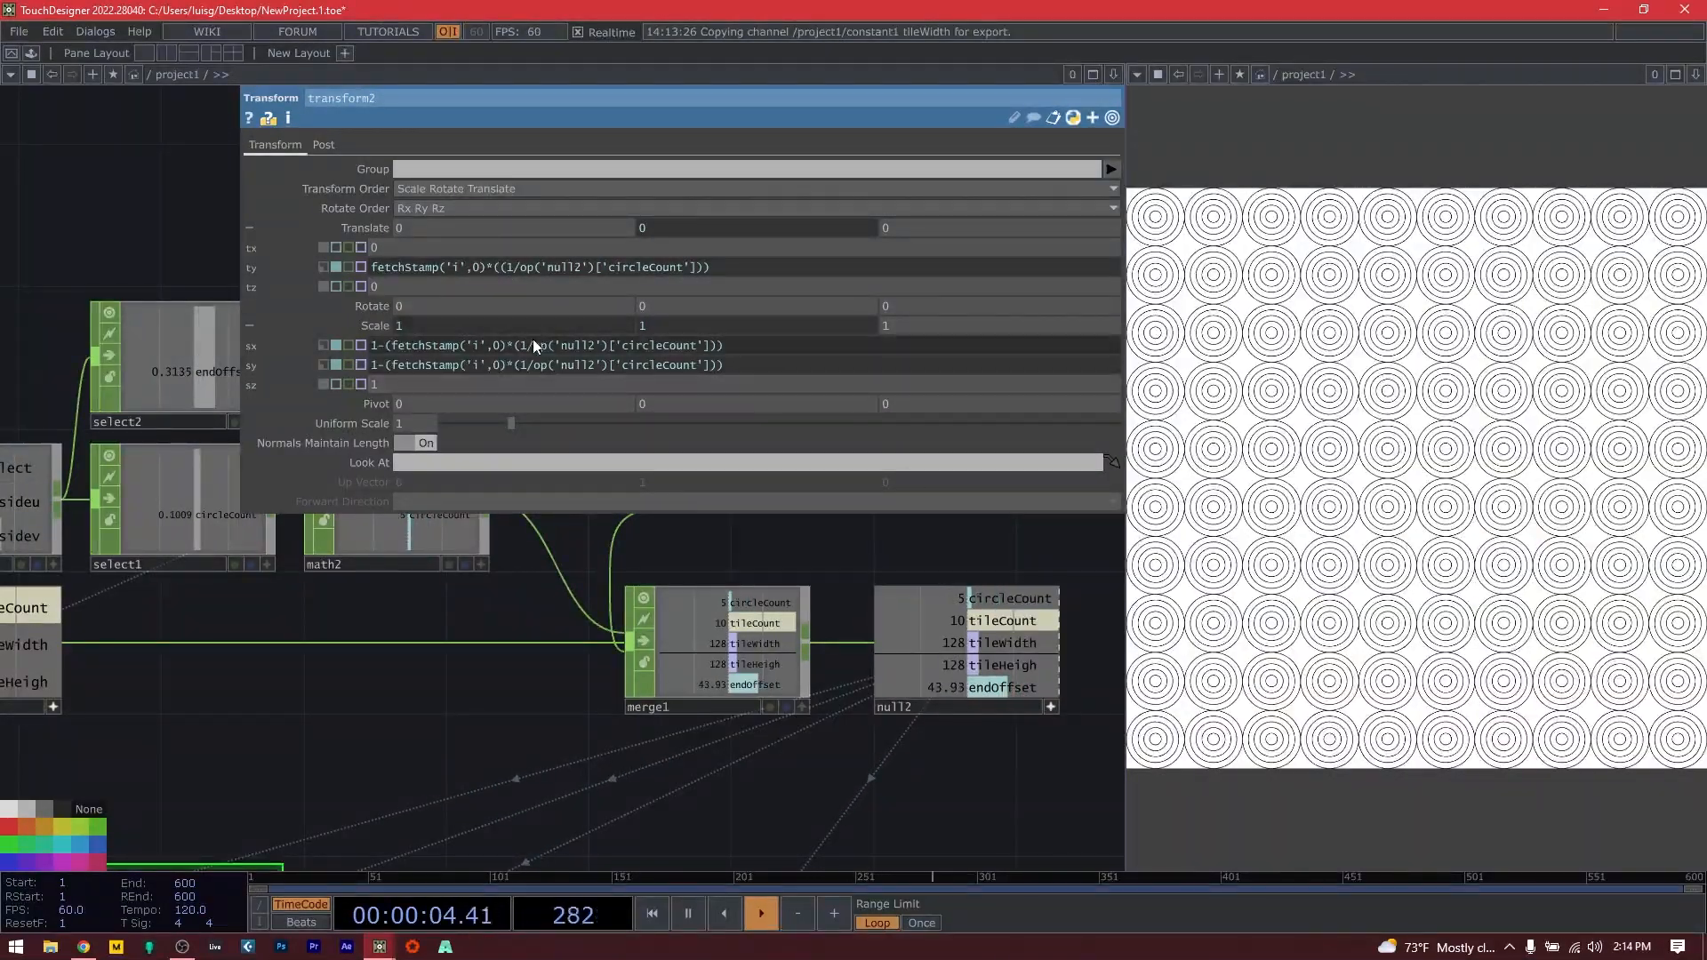
# Insert op('null2')['endOffset']* before the circleCount term in transform2's Translate Y expression and test the offset in the render view.
pyautogui.click(500, 269)
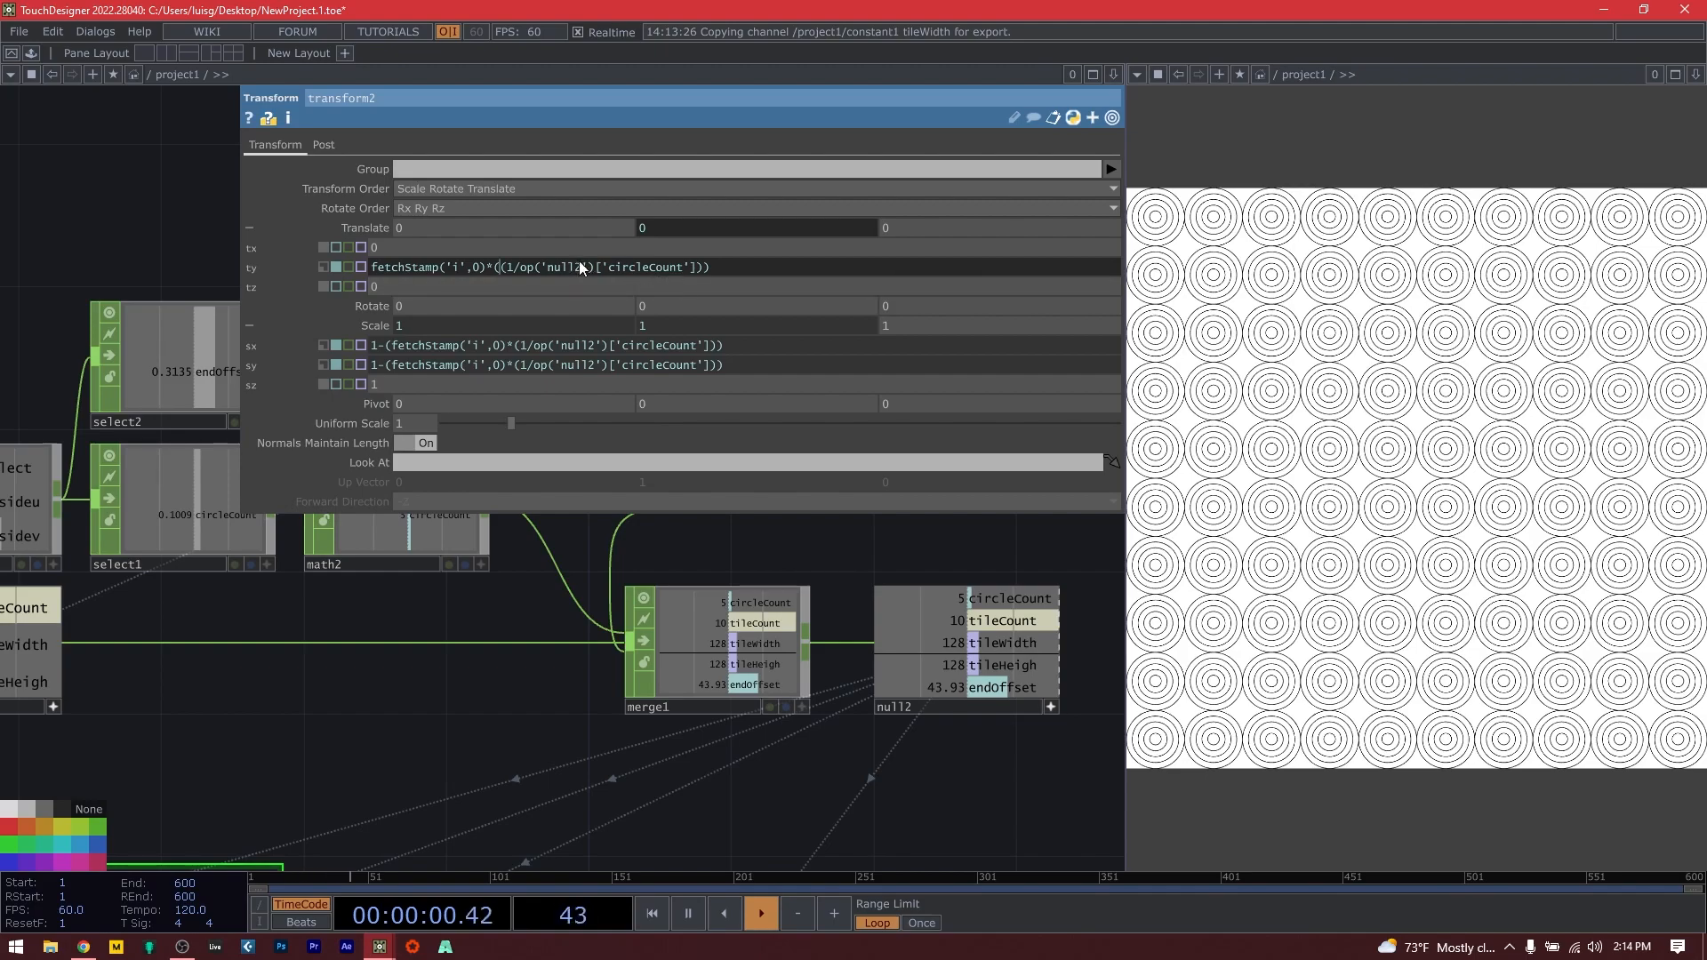
pyautogui.write("op('null2'")
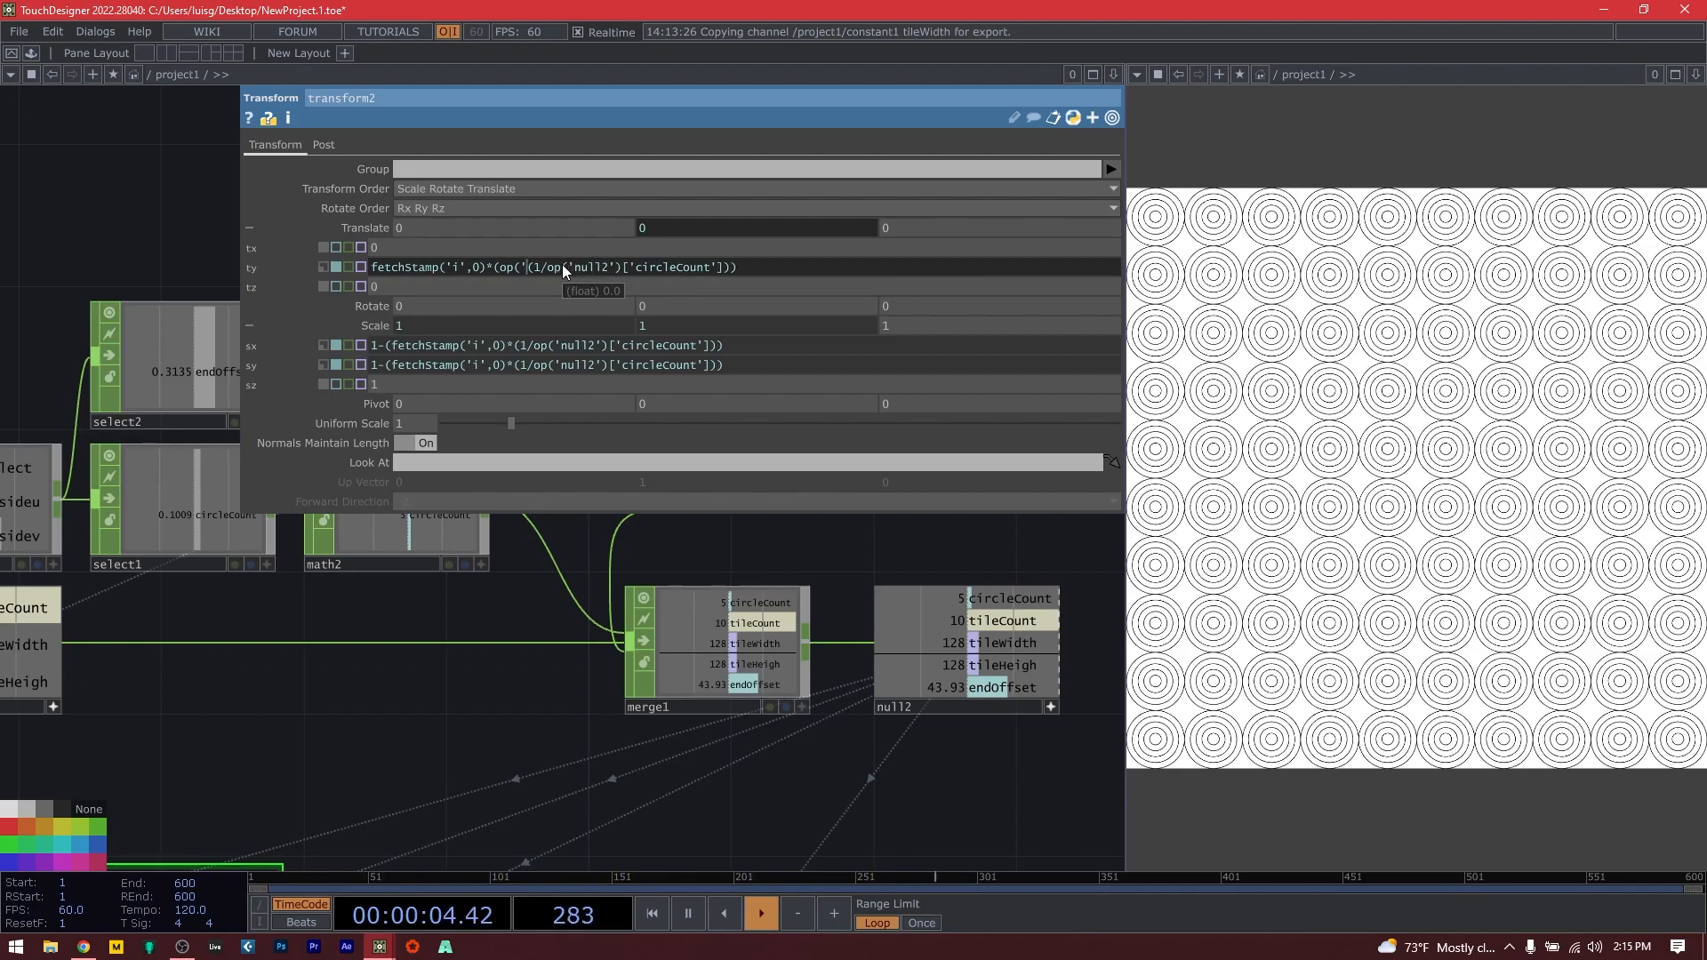
pyautogui.write(")(['enf")
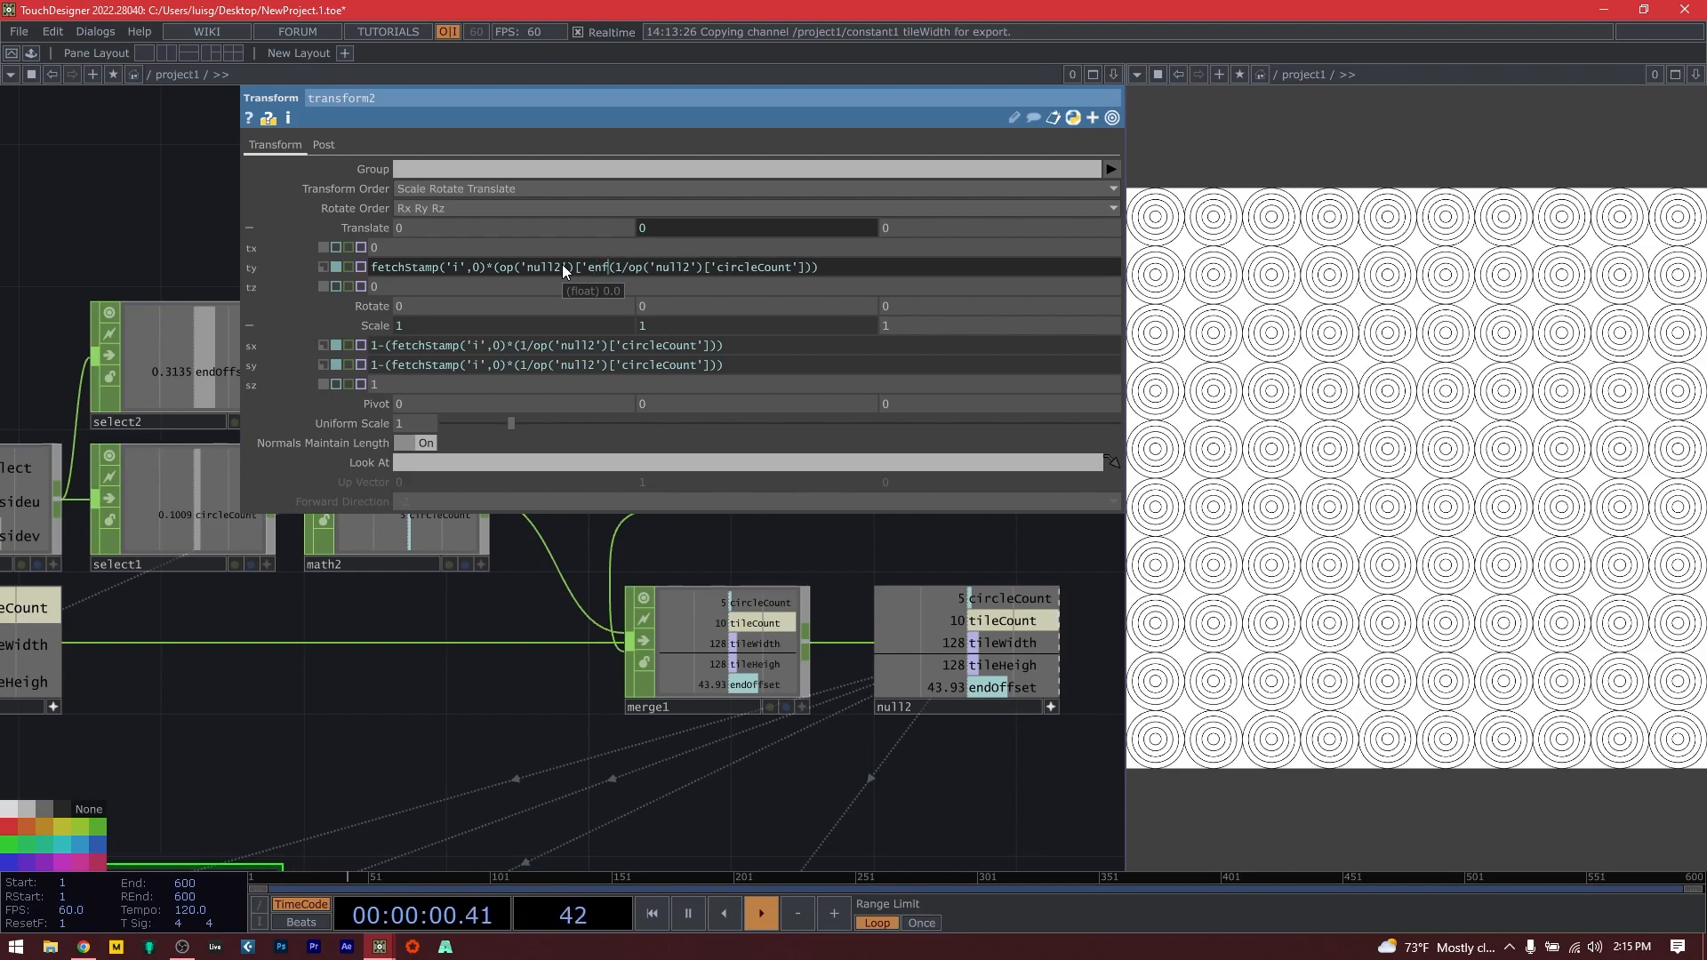
pyautogui.write('Offset')
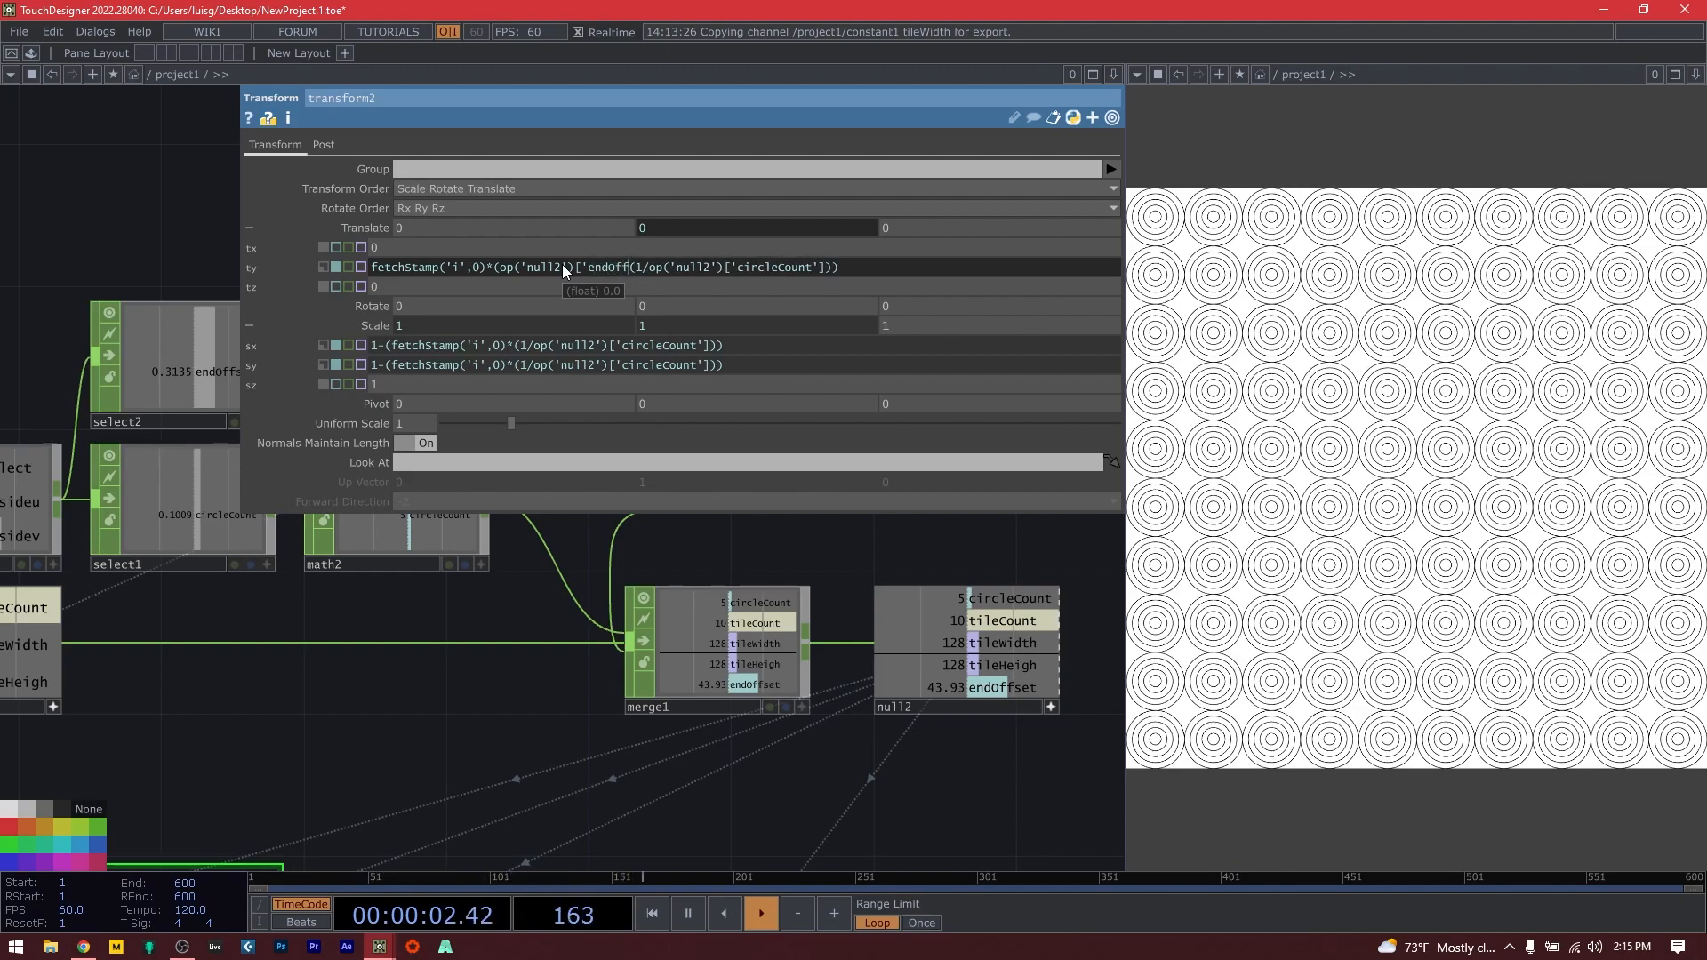
pyautogui.write("']")
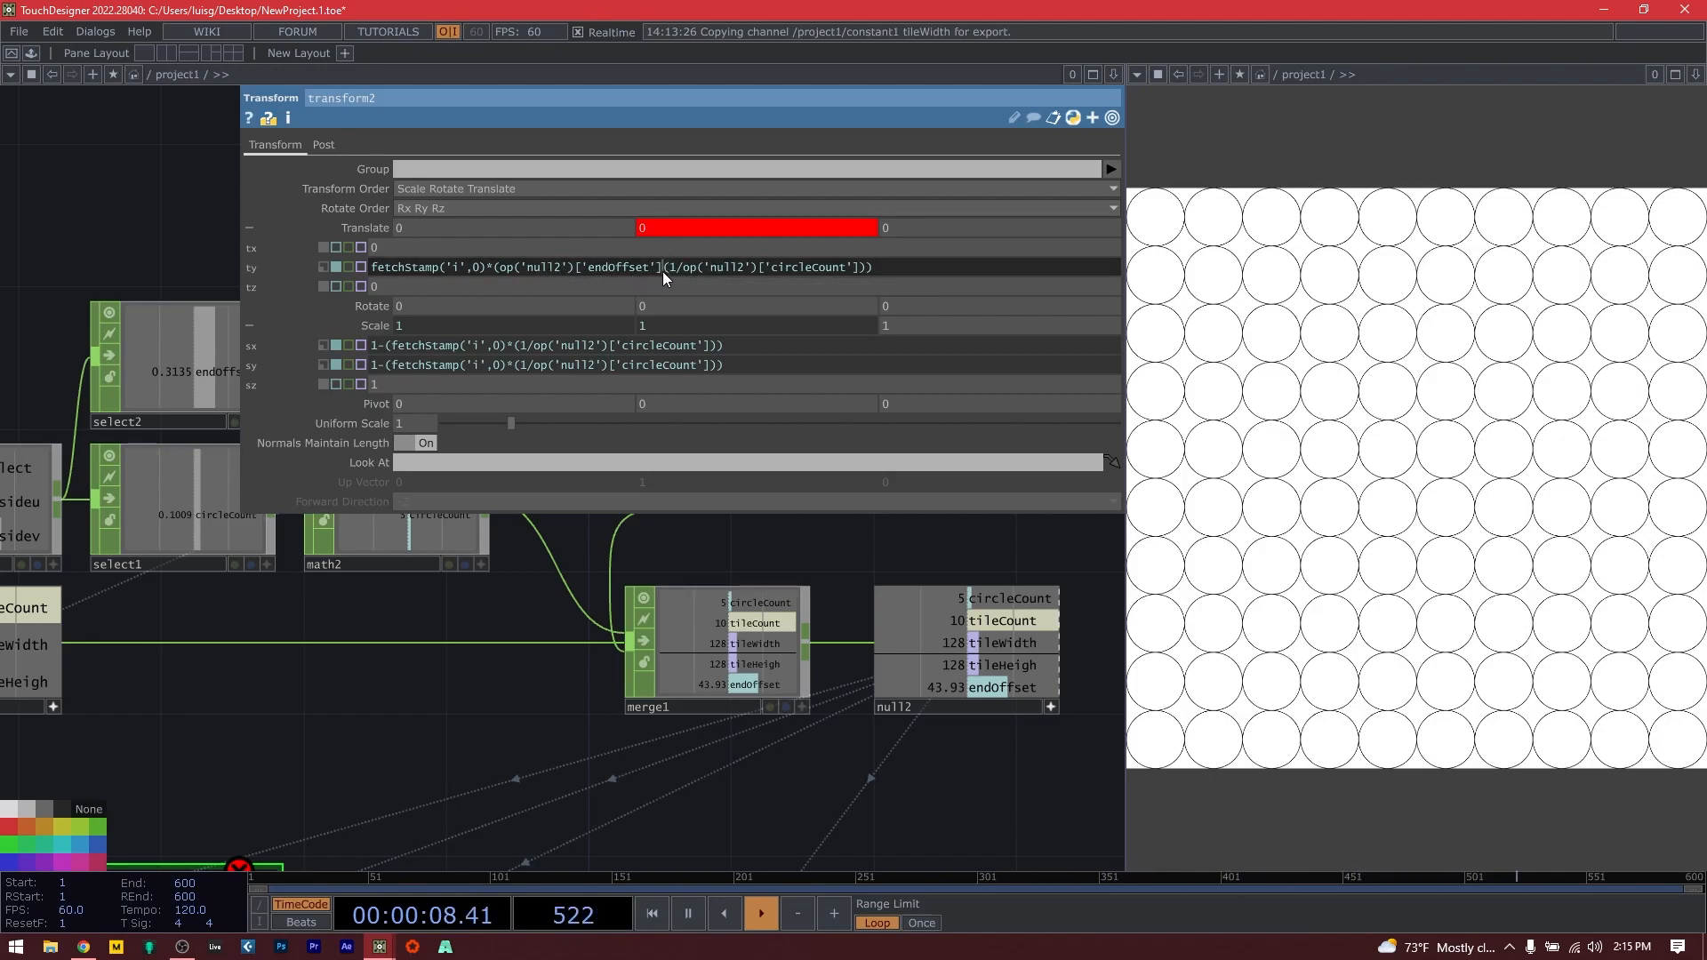
pyautogui.moveTo(485, 651); pyautogui.dragTo(433, 789)
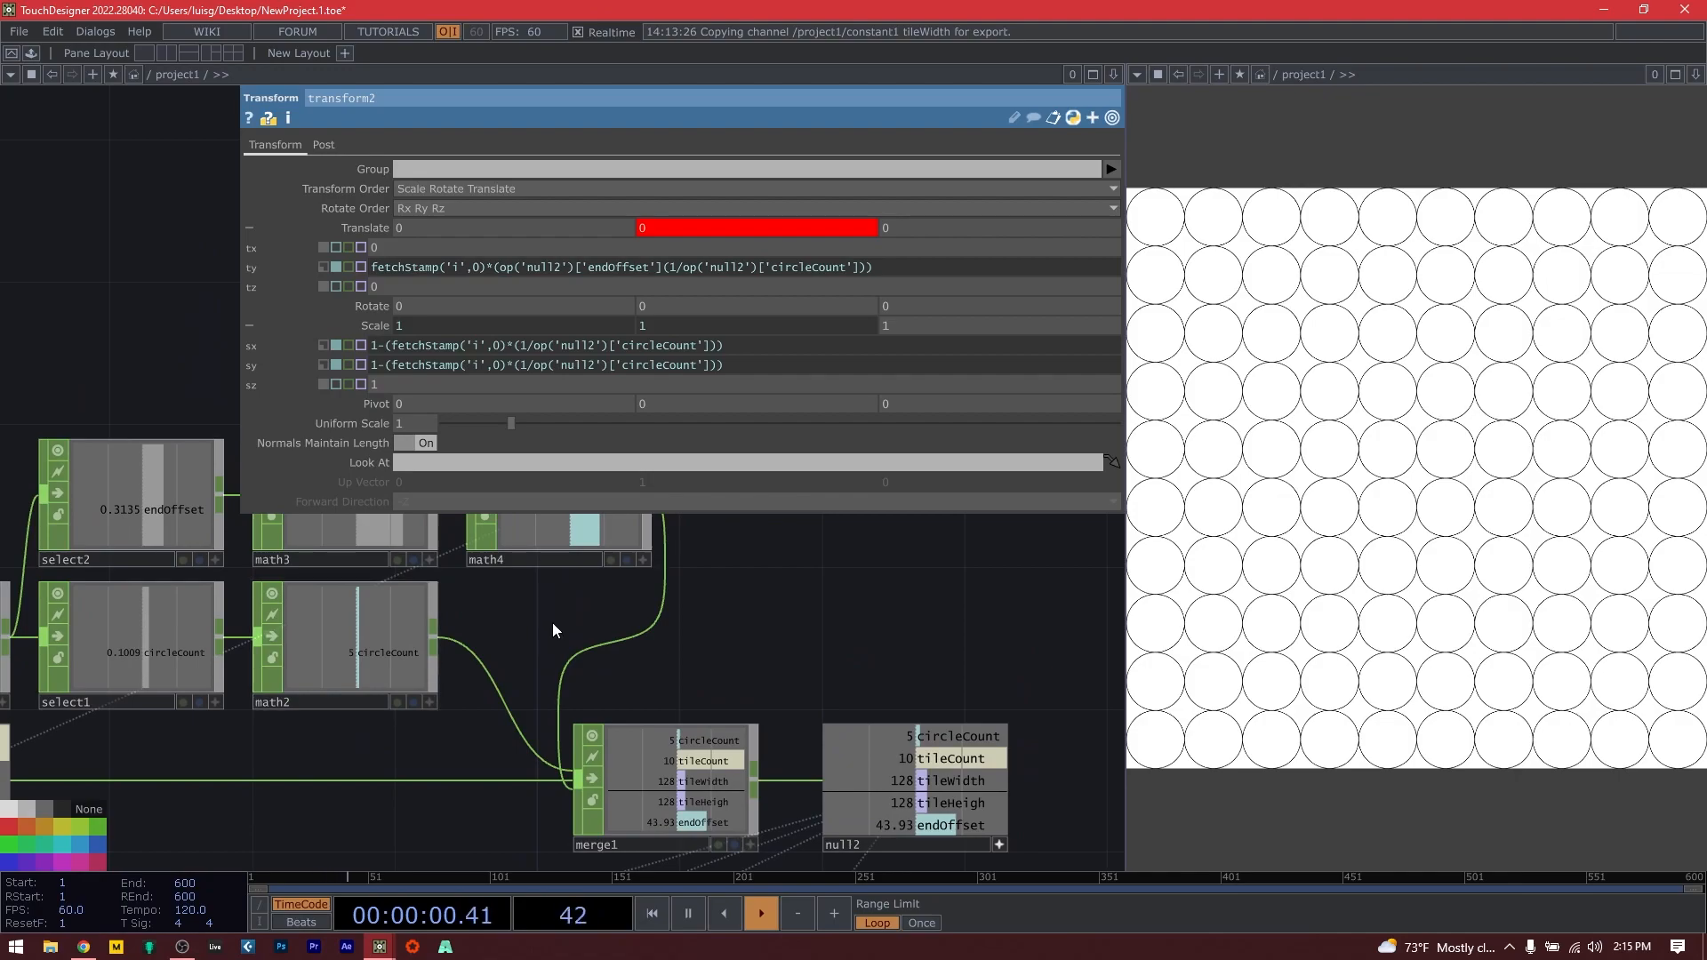
pyautogui.moveTo(552, 623); pyautogui.dragTo(467, 729)
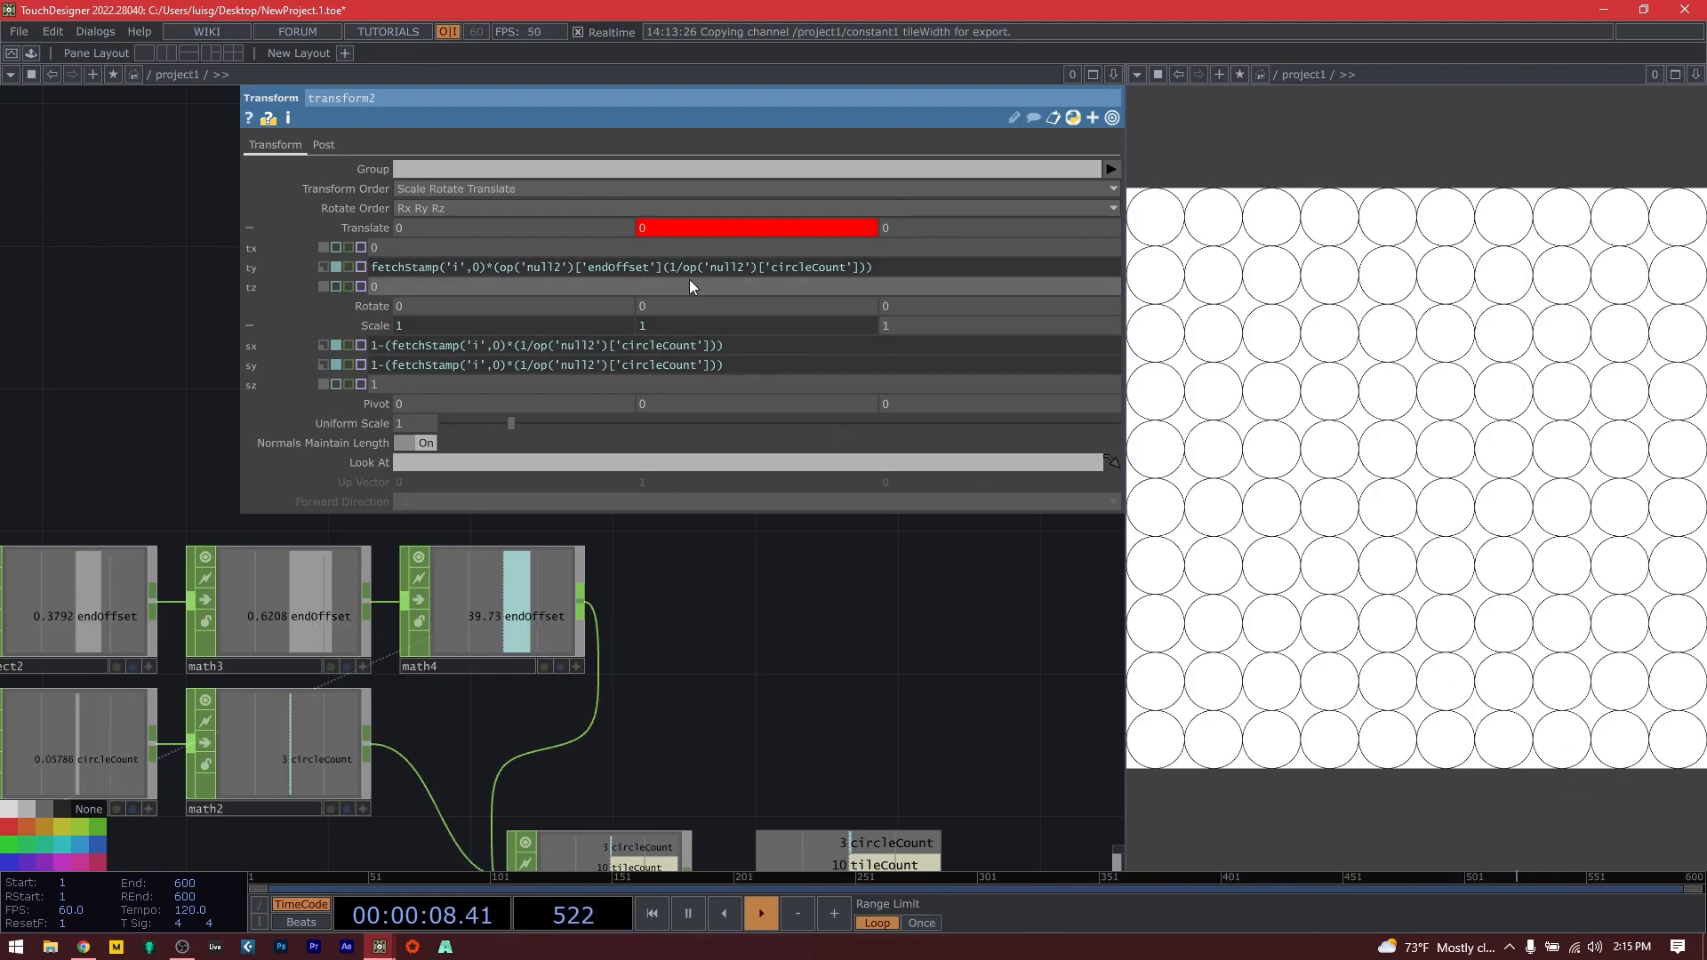
pyautogui.click(659, 268)
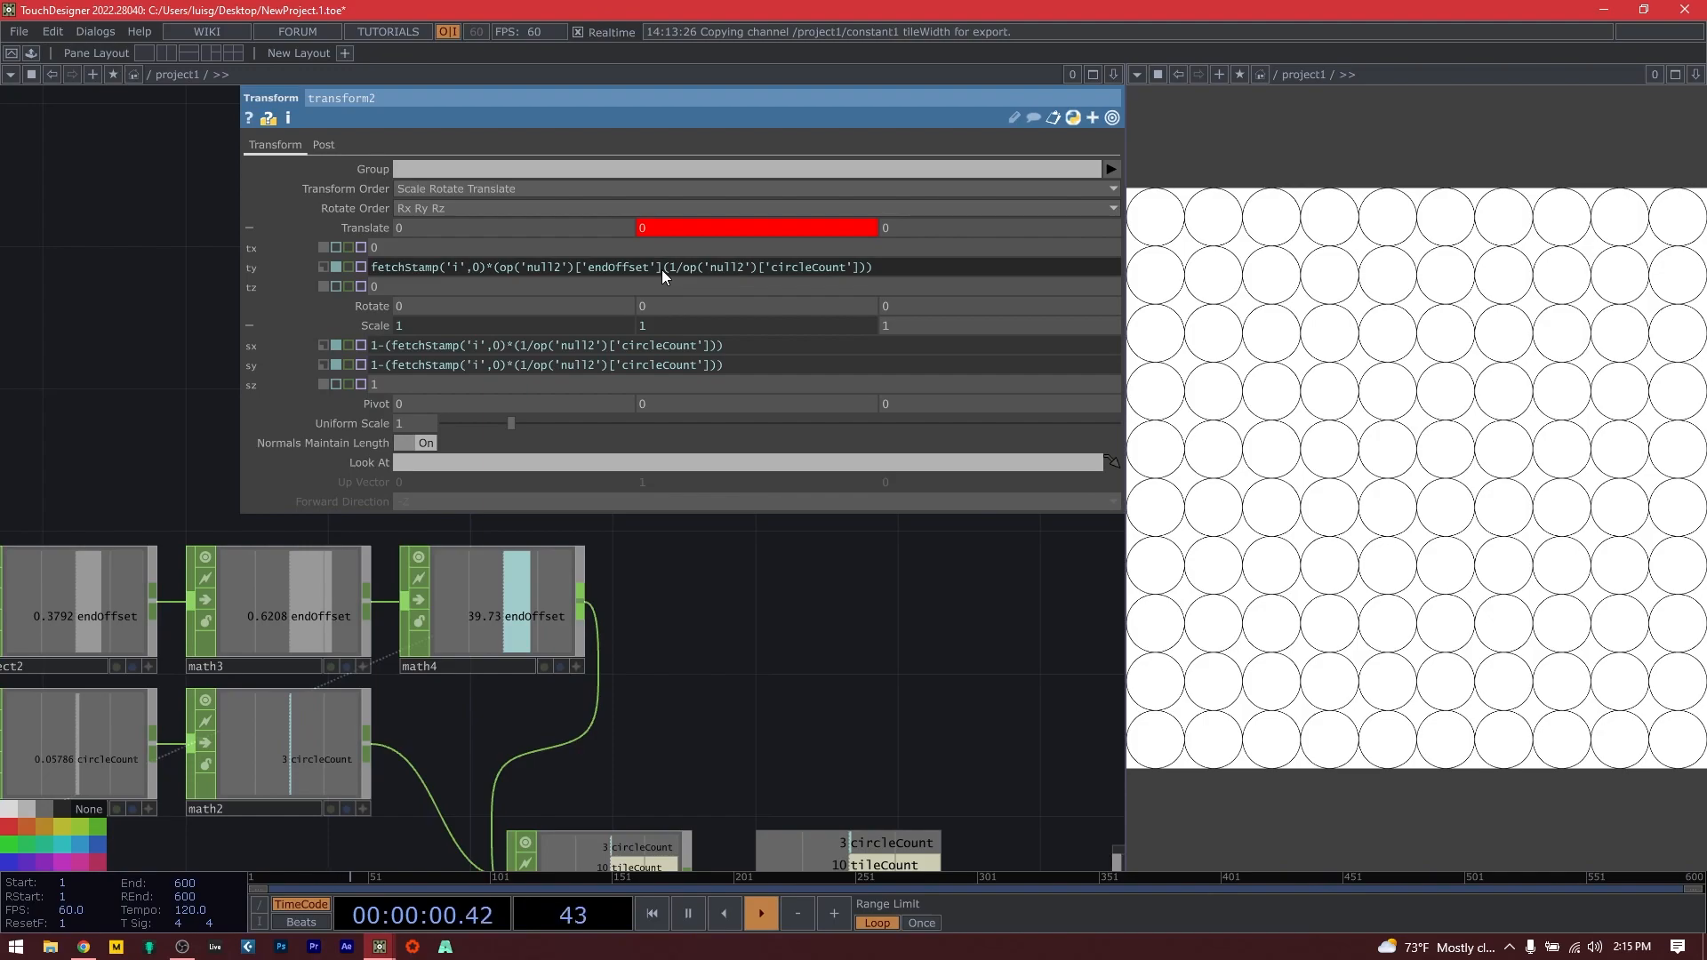
pyautogui.write('*')
pyautogui.press('Return')
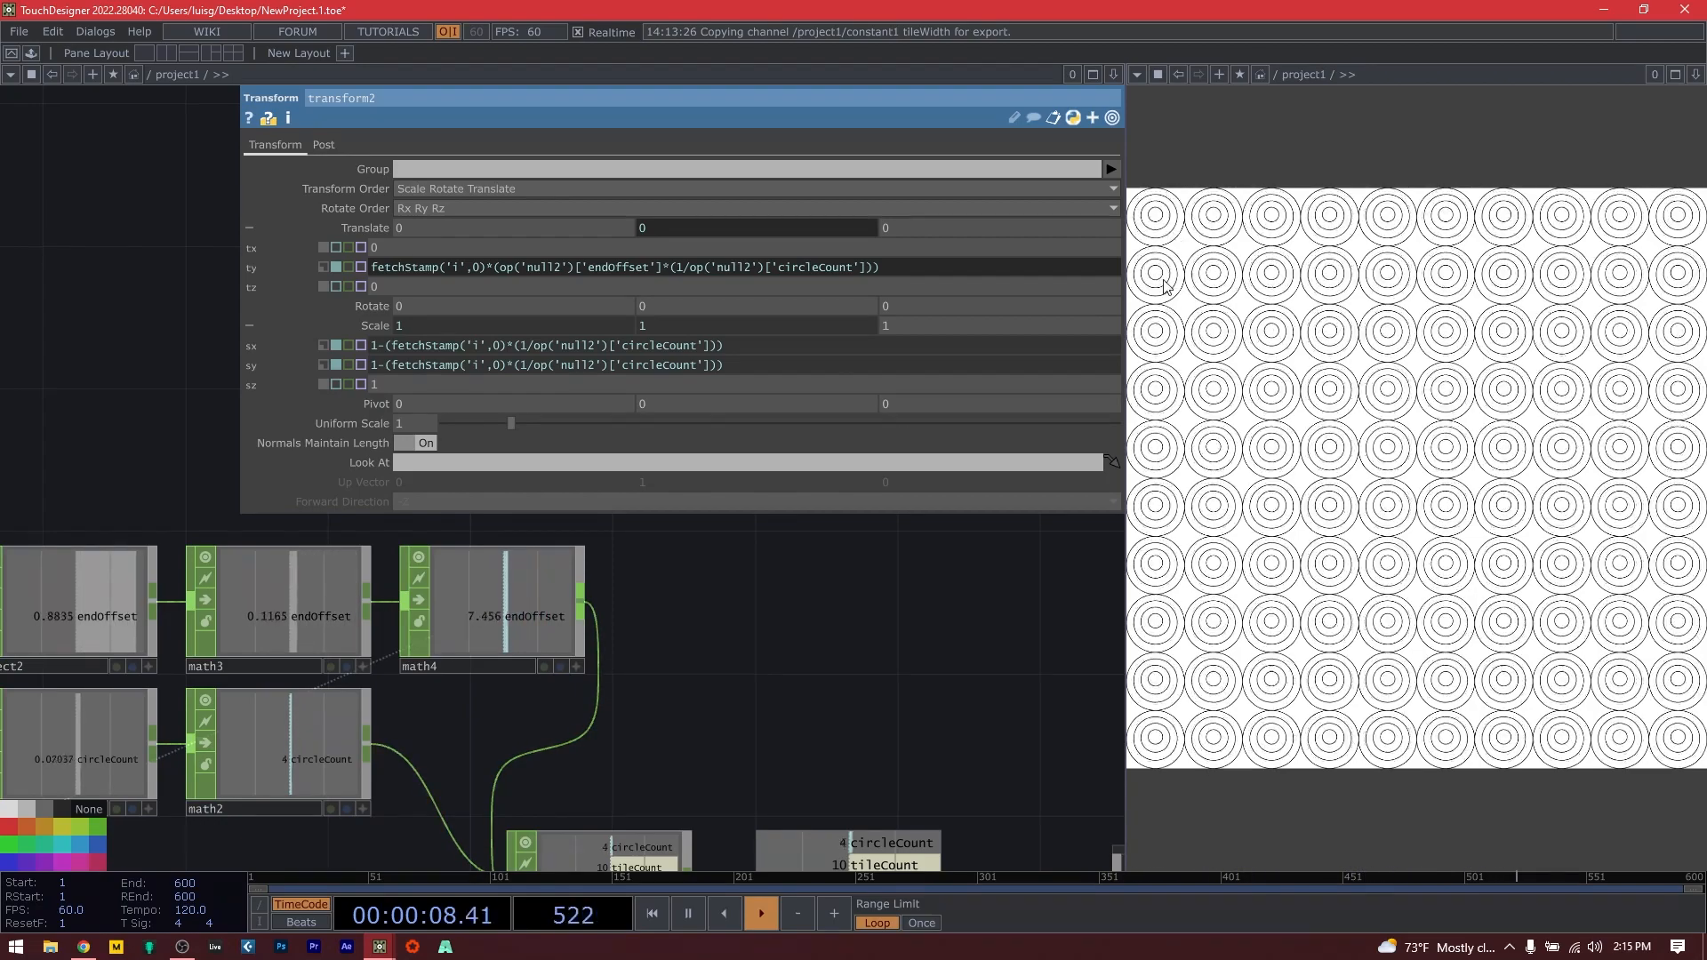
pyautogui.click(1160, 722)
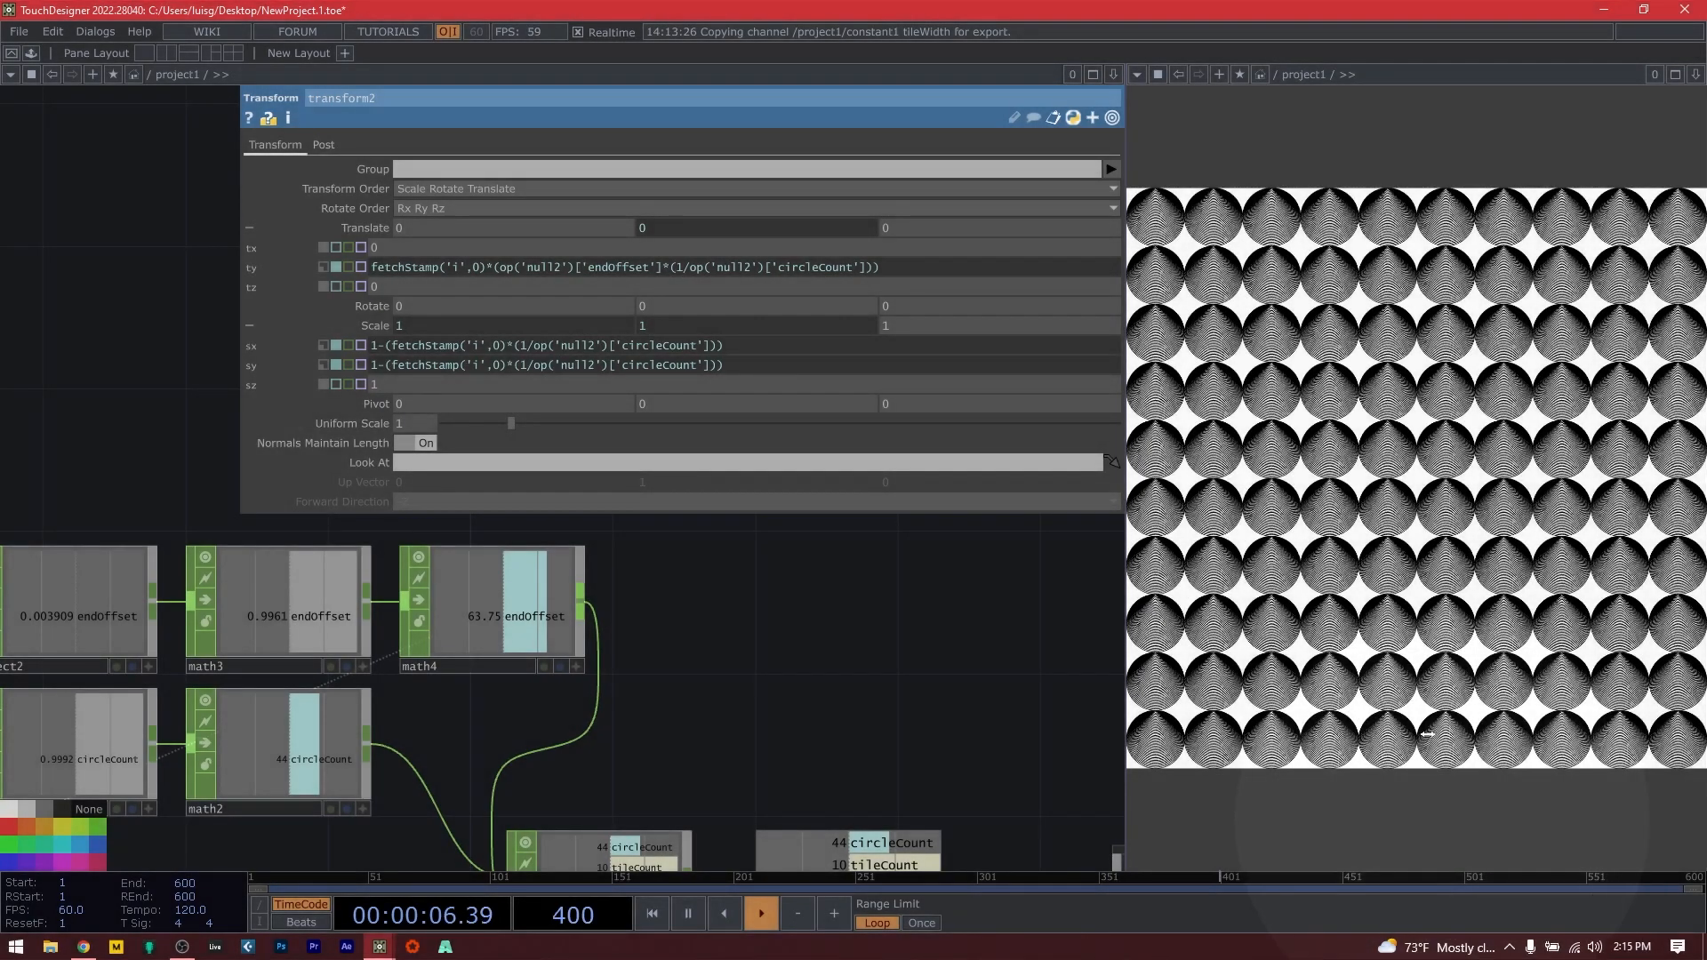
# Add a third Select CHOP fed by panel1, placed above select2.
pyautogui.scroll(-5, 803, 610)
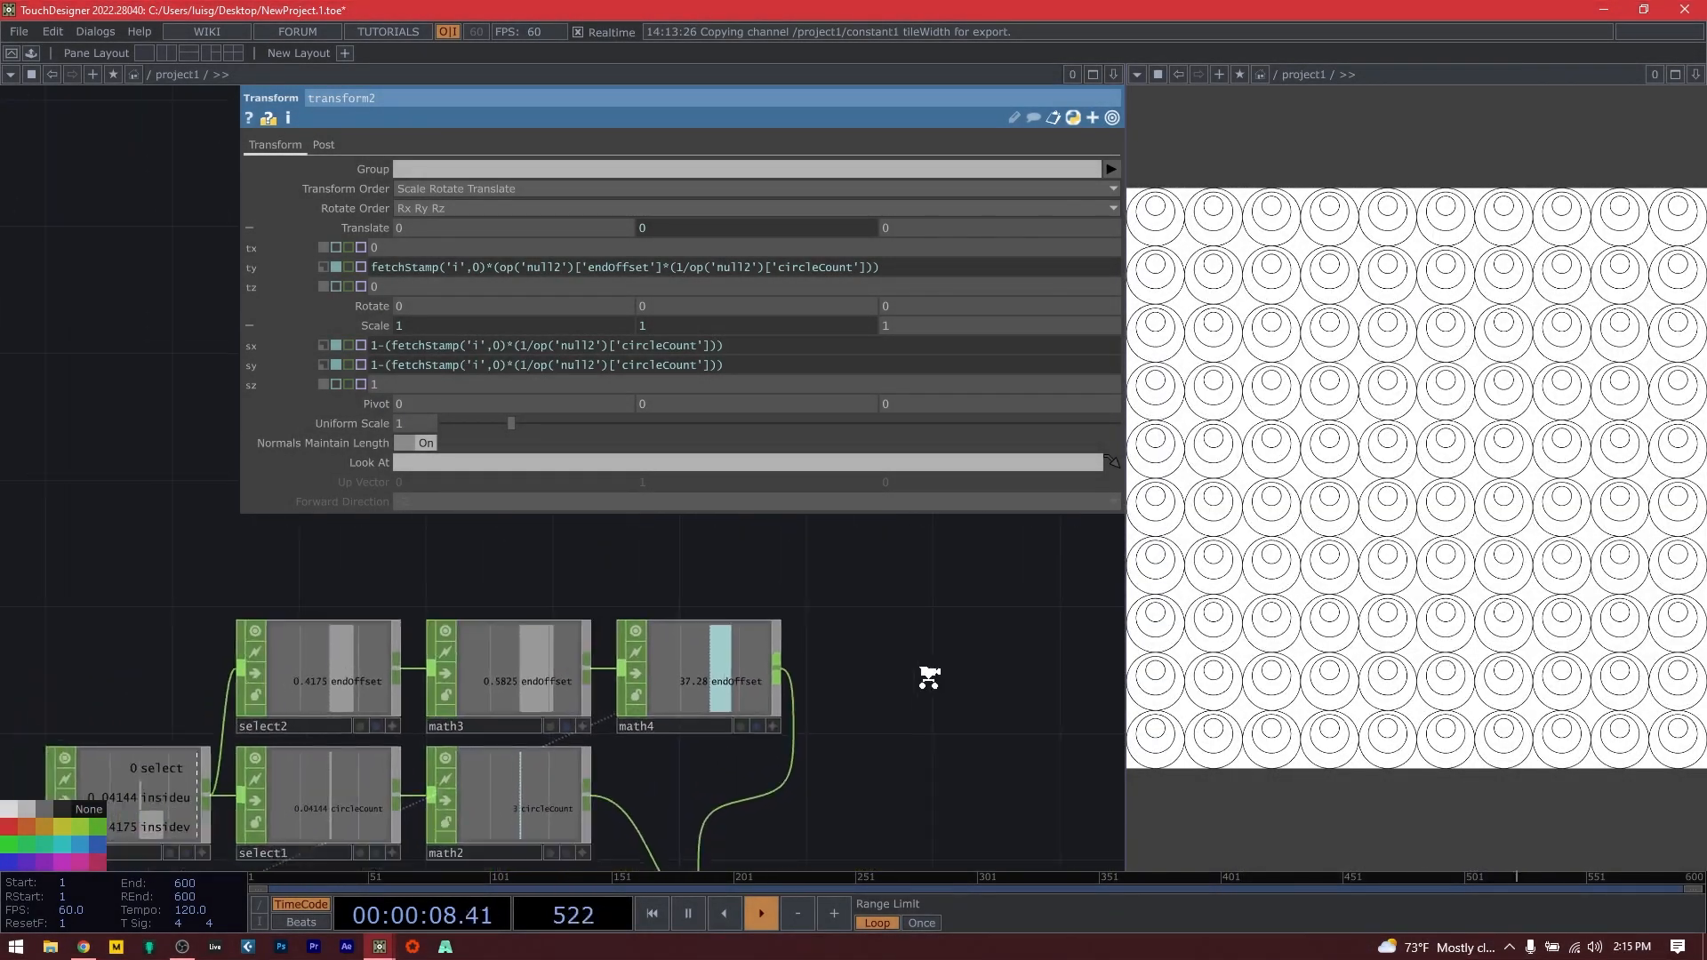
pyautogui.moveTo(351, 684); pyautogui.dragTo(130, 530)
pyautogui.click(212, 841)
pyautogui.rightClick(215, 760)
pyautogui.write('se')
pyautogui.click(466, 727)
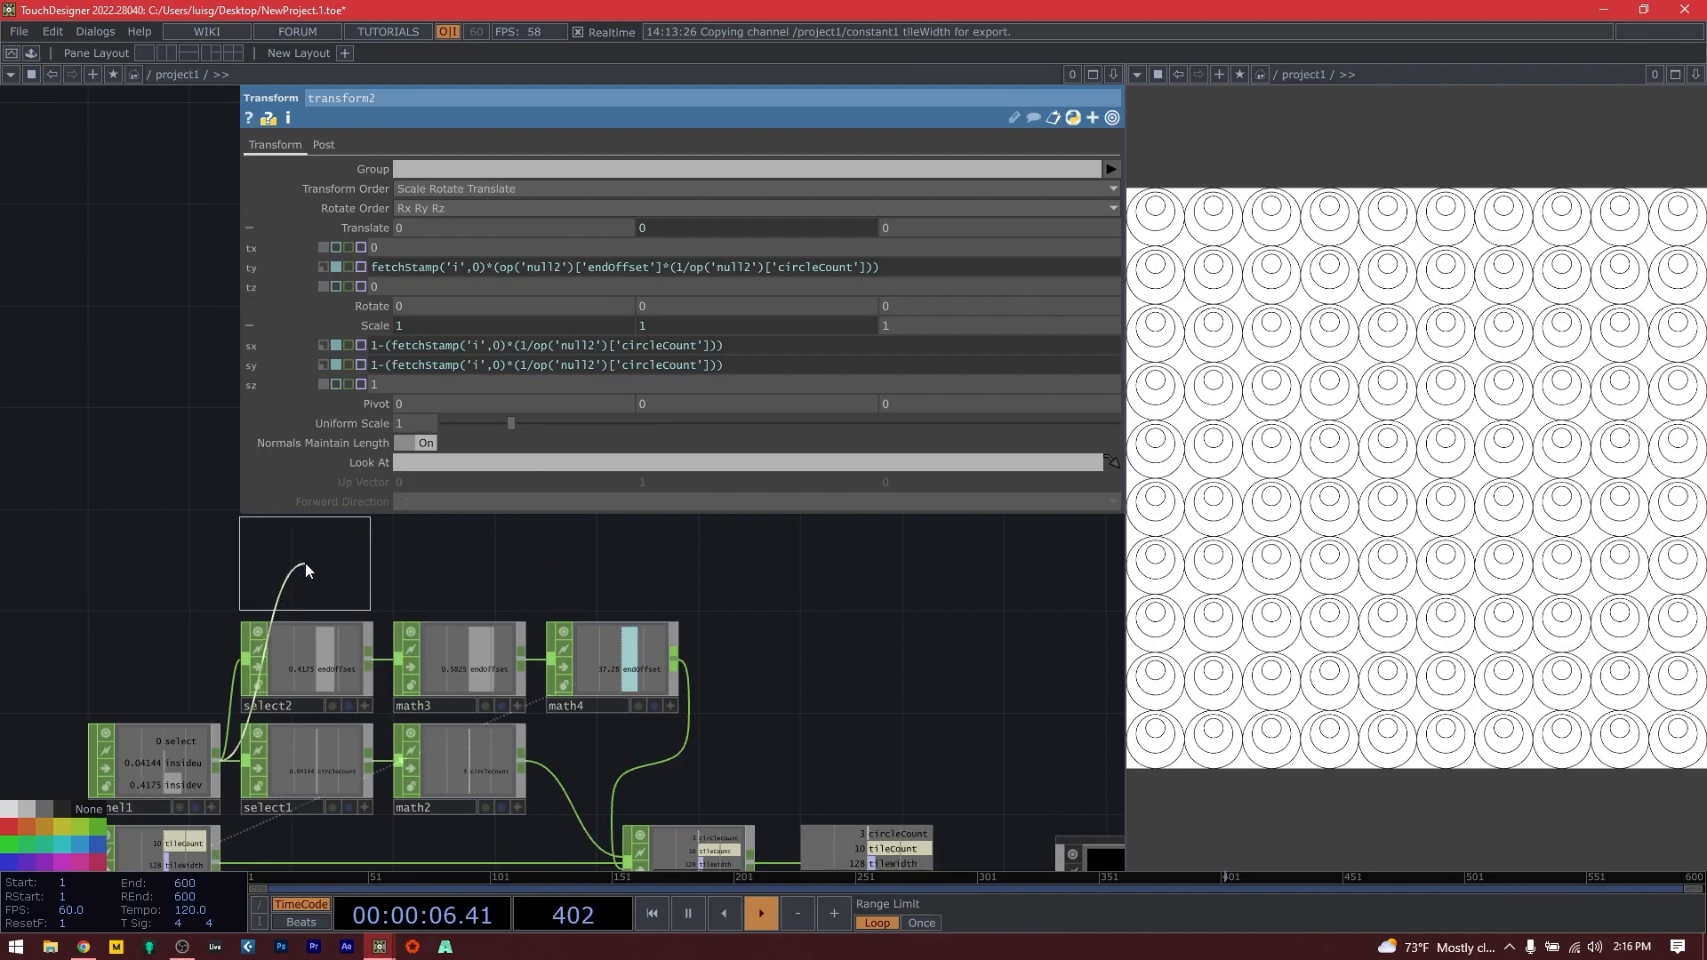
pyautogui.click(305, 563)
# Keep only the select channel in select3 and rename it to seed.
pyautogui.click(1112, 189)
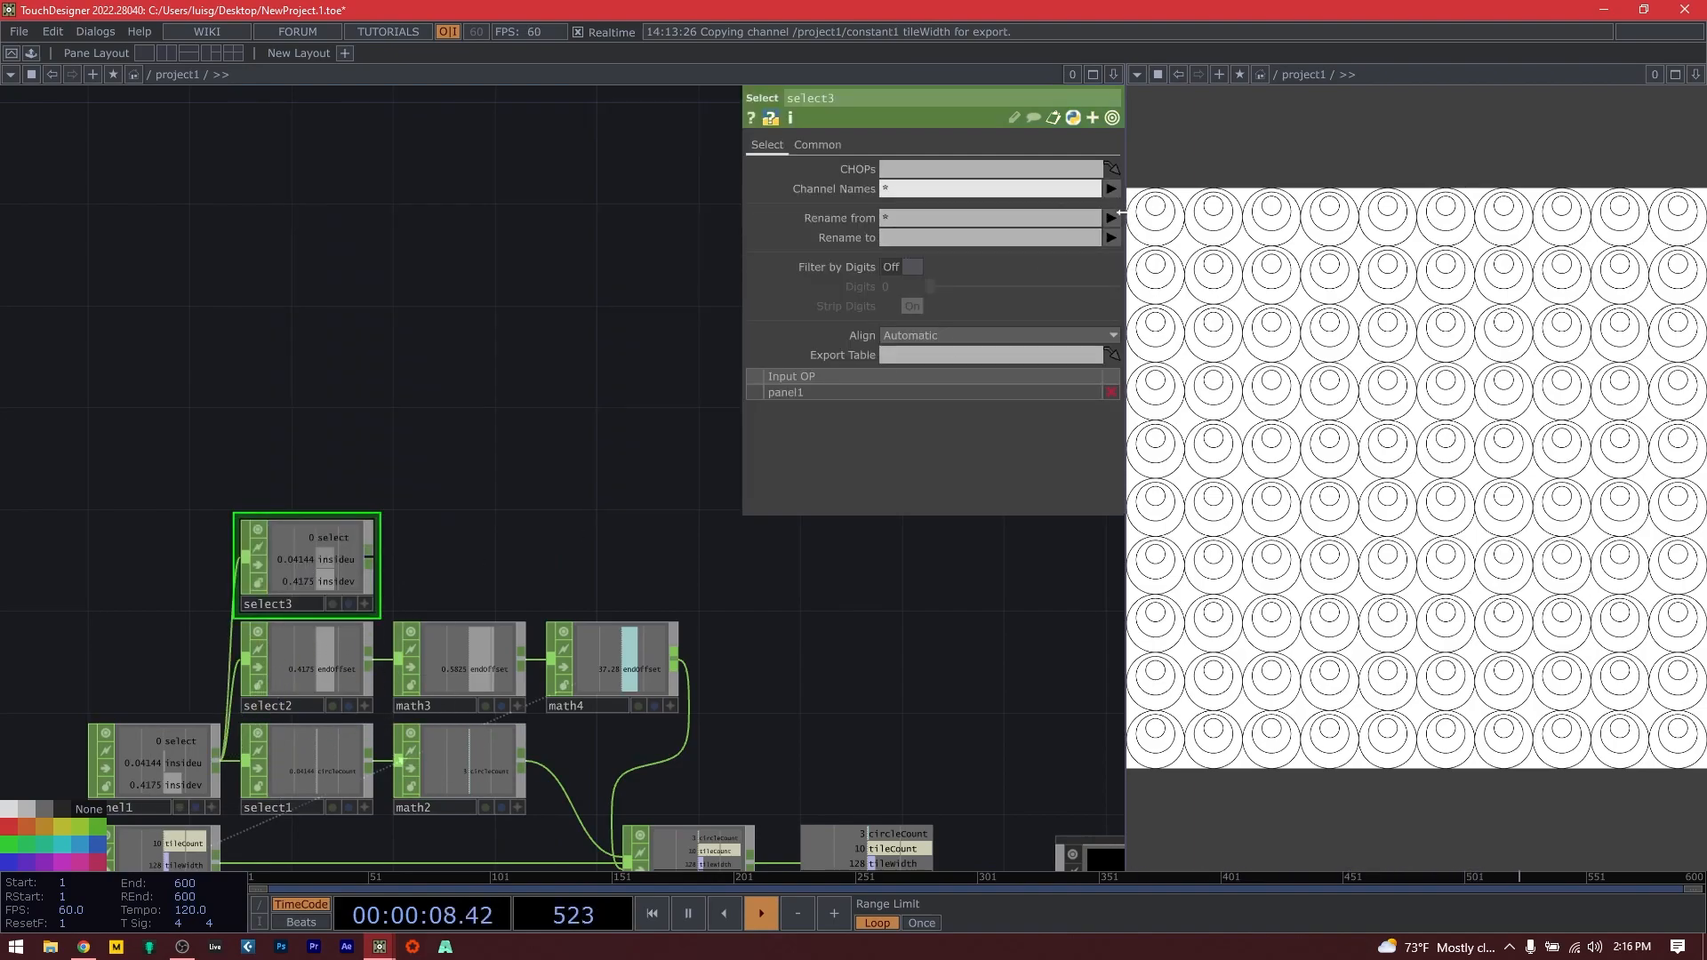
pyautogui.click(1122, 225)
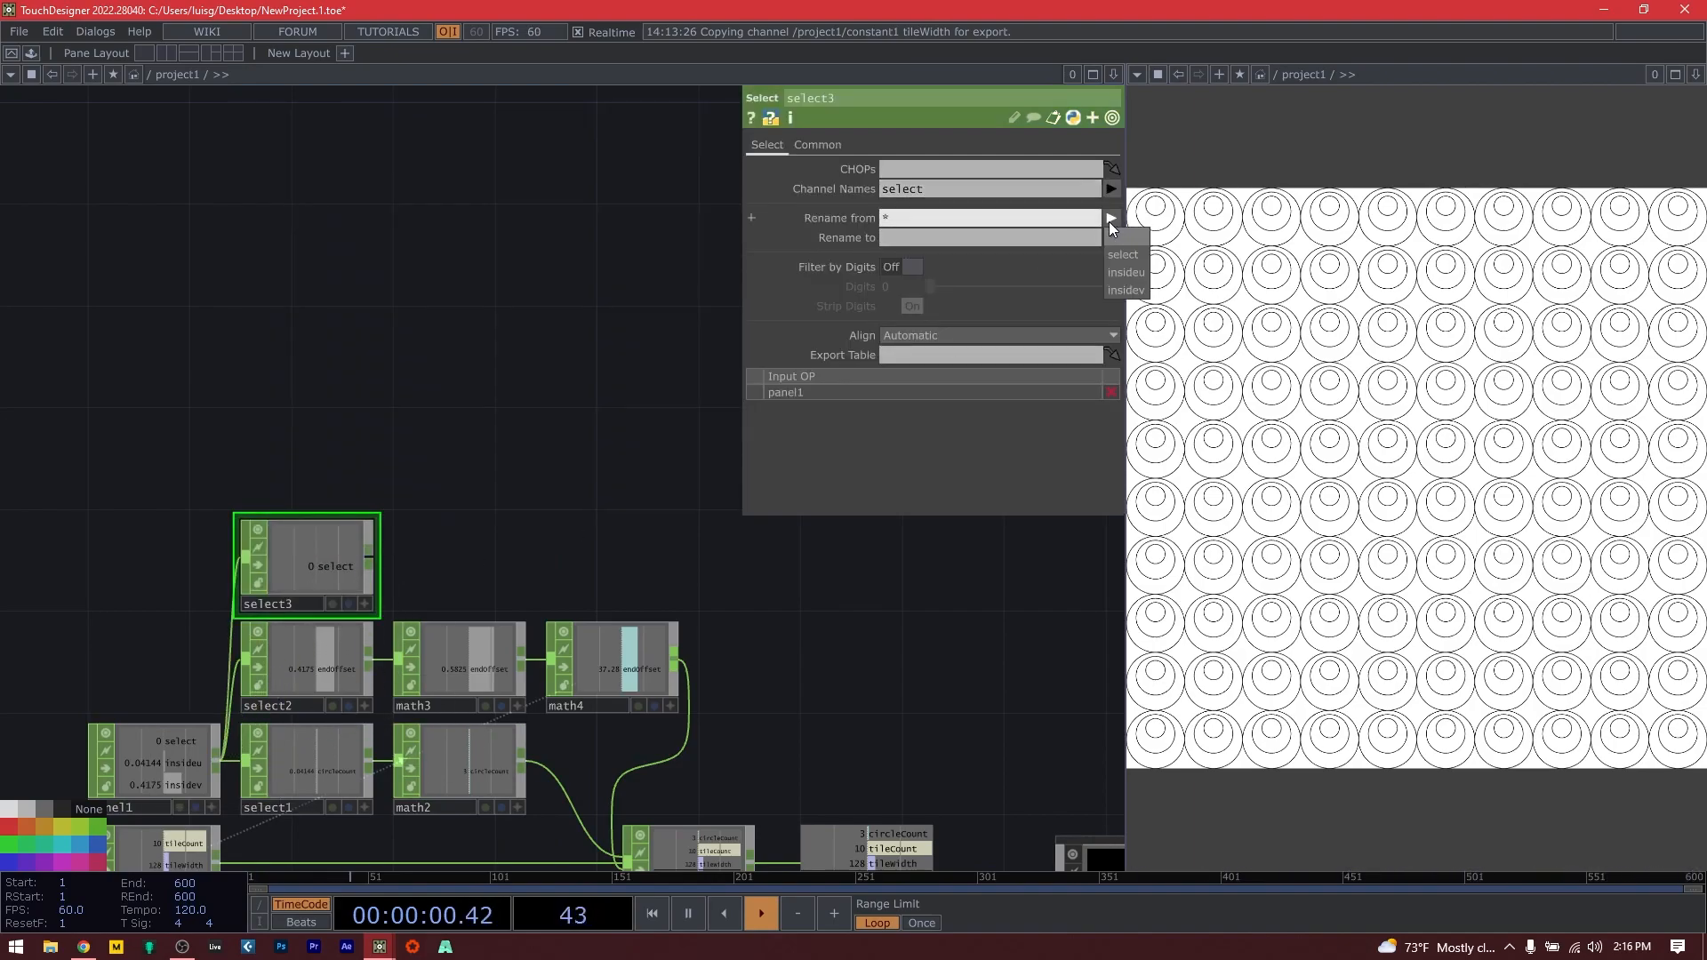
pyautogui.click(931, 240)
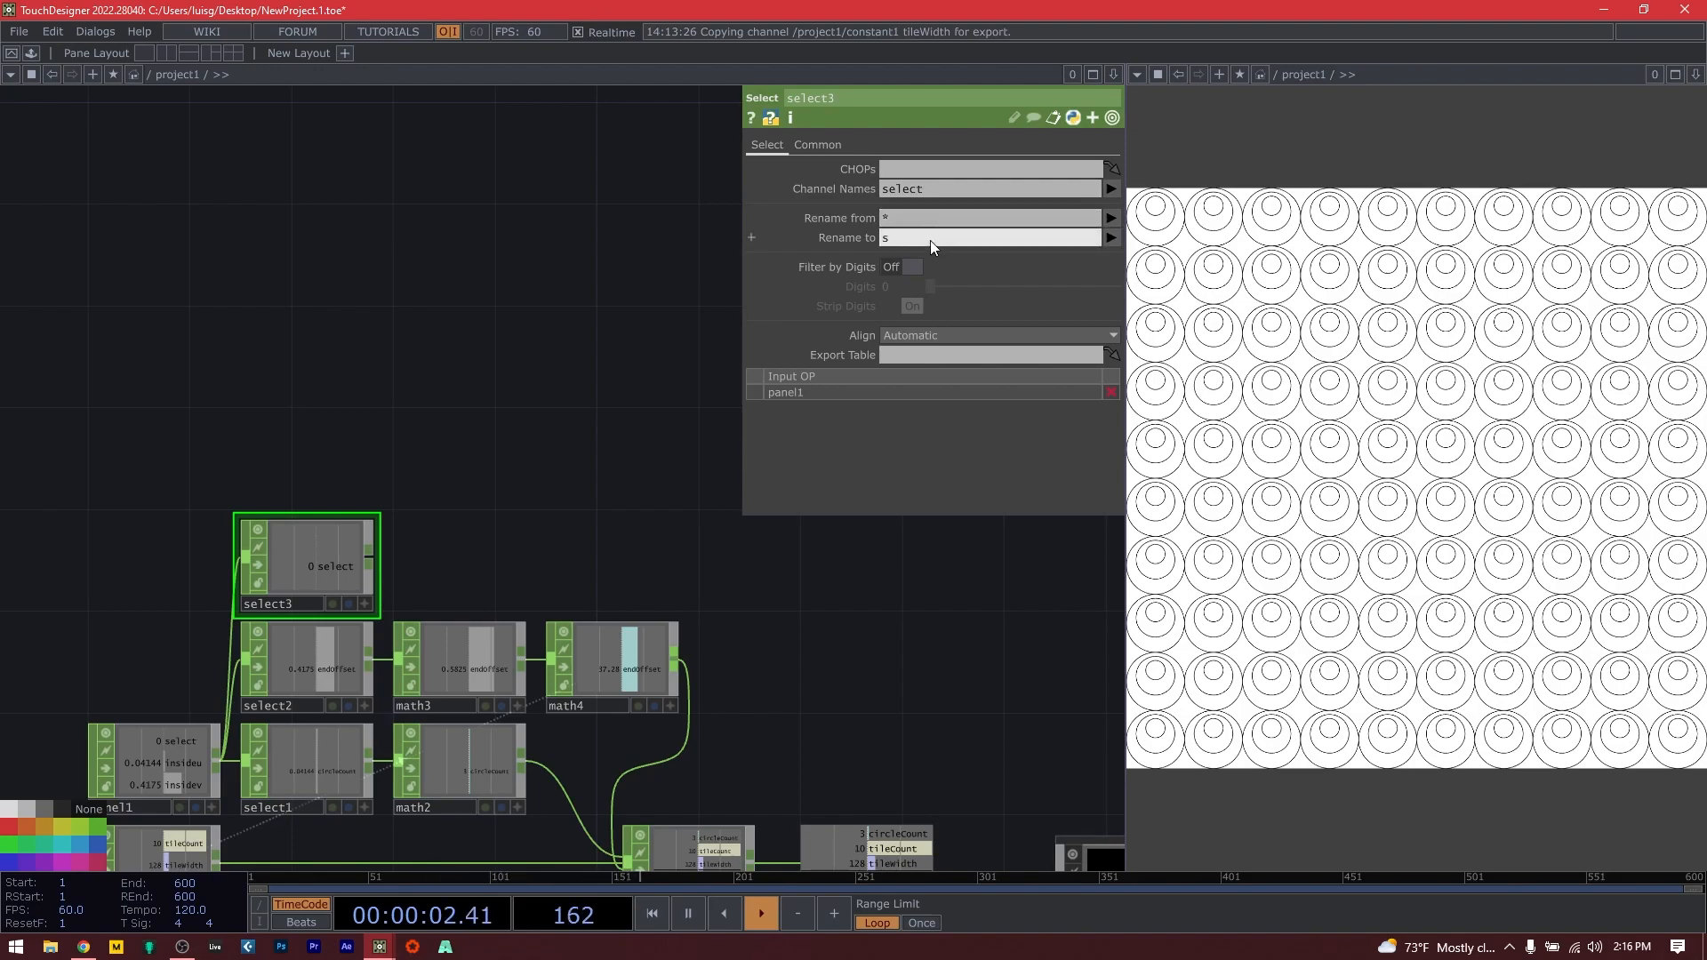
pyautogui.write('seed')
pyautogui.press('Return')
pyautogui.moveTo(445, 480); pyautogui.dragTo(354, 336)
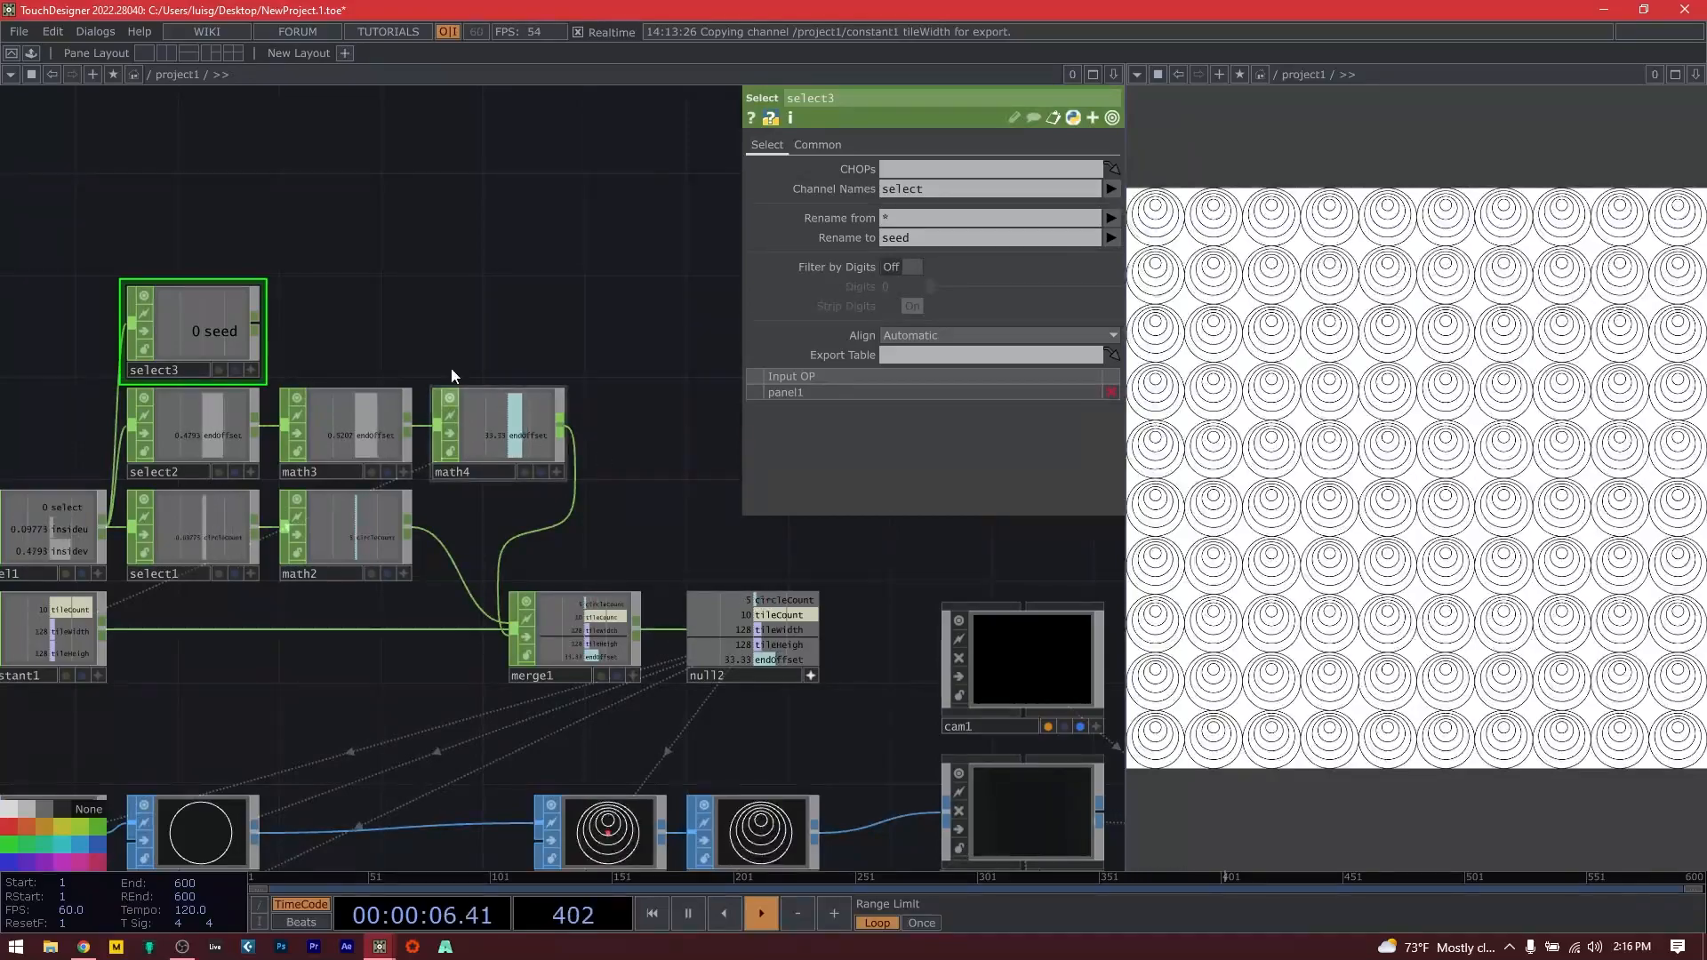
pyautogui.rightClick(259, 326)
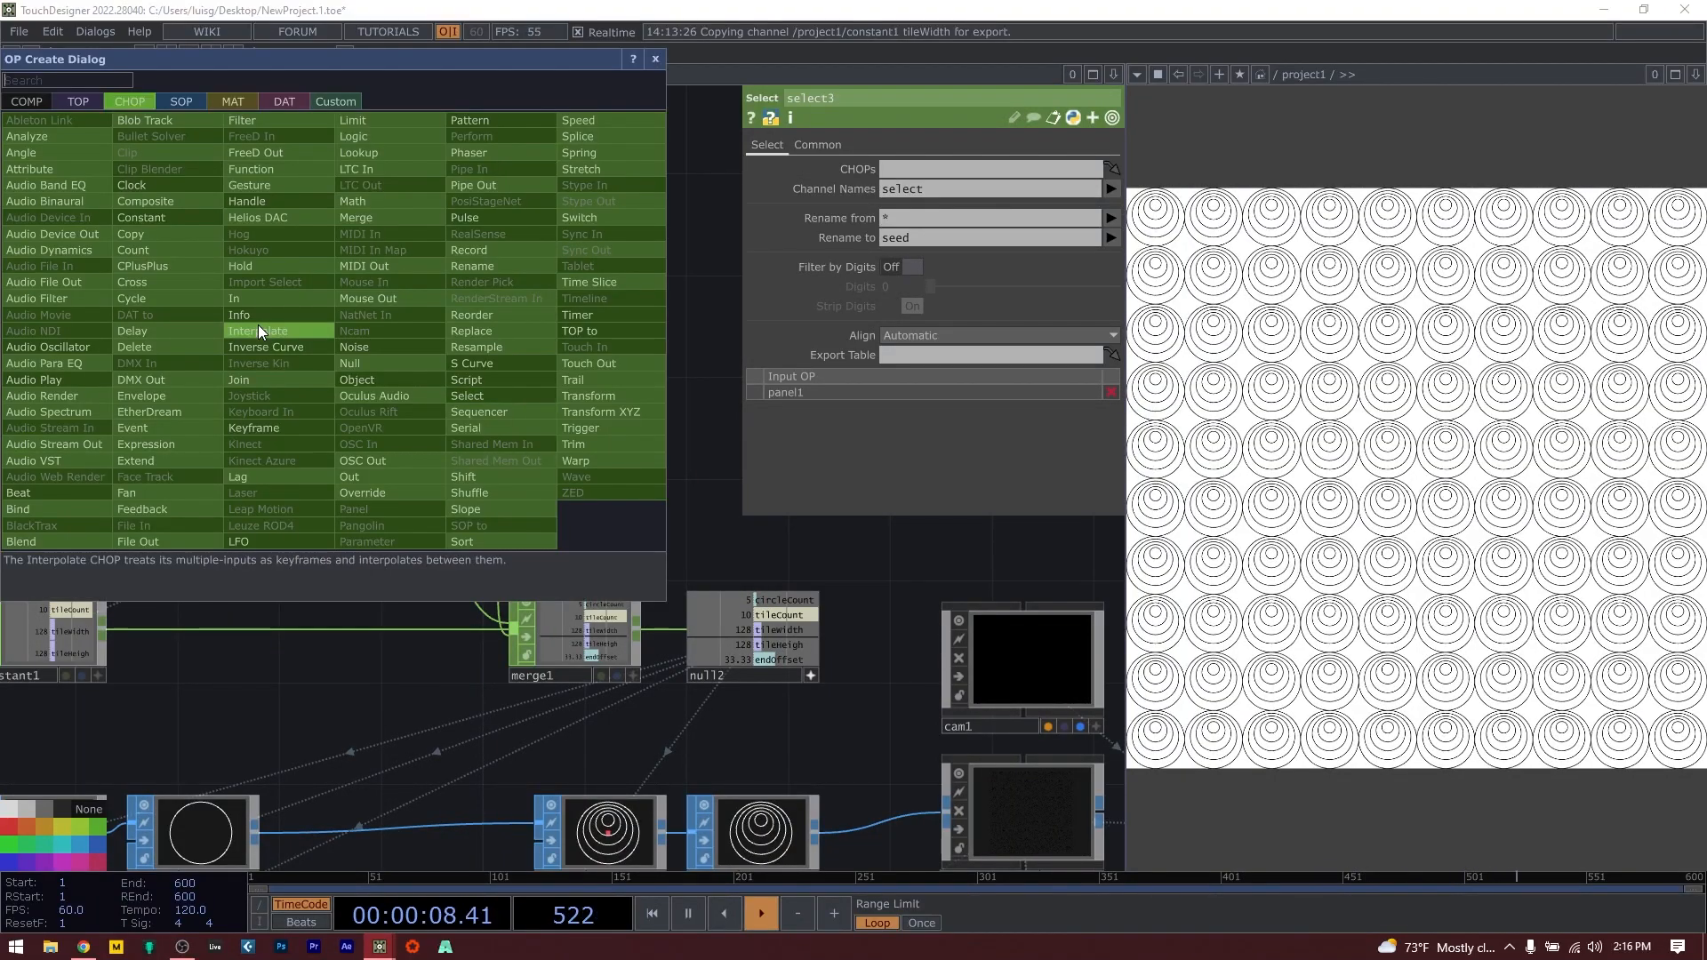
pyautogui.click(338, 355)
pyautogui.press('Escape')
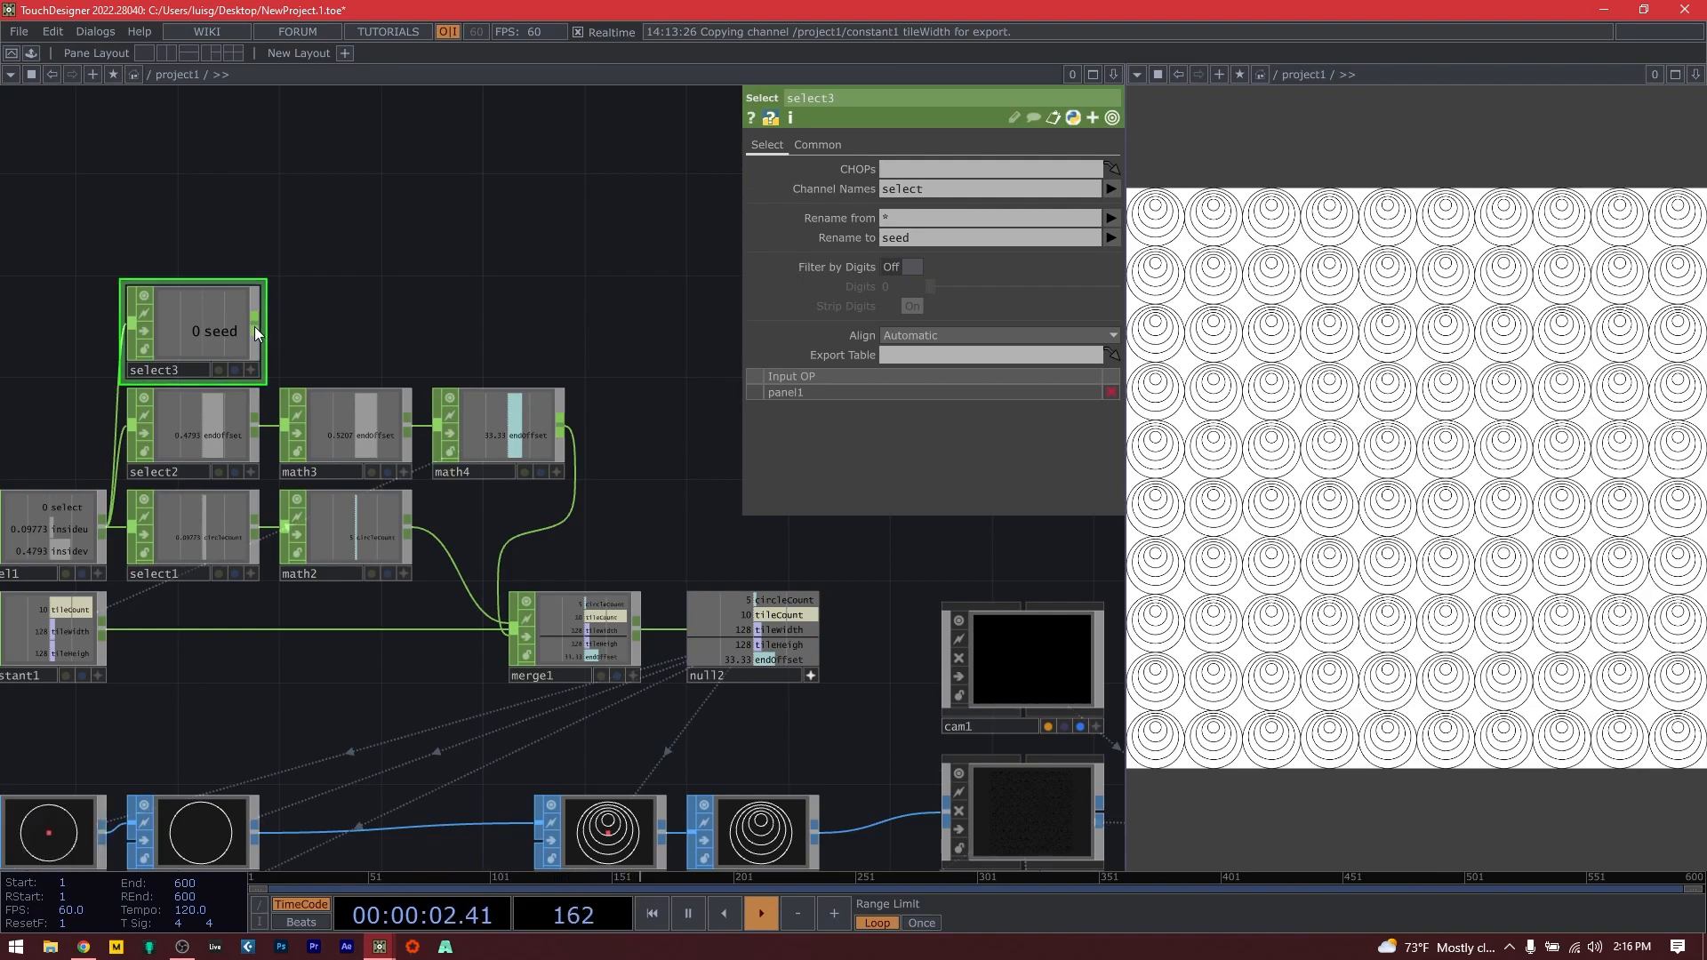
# Add a Count CHOP after select3 and connect its output to merge1.
pyautogui.rightClick(254, 327)
pyautogui.write('c')
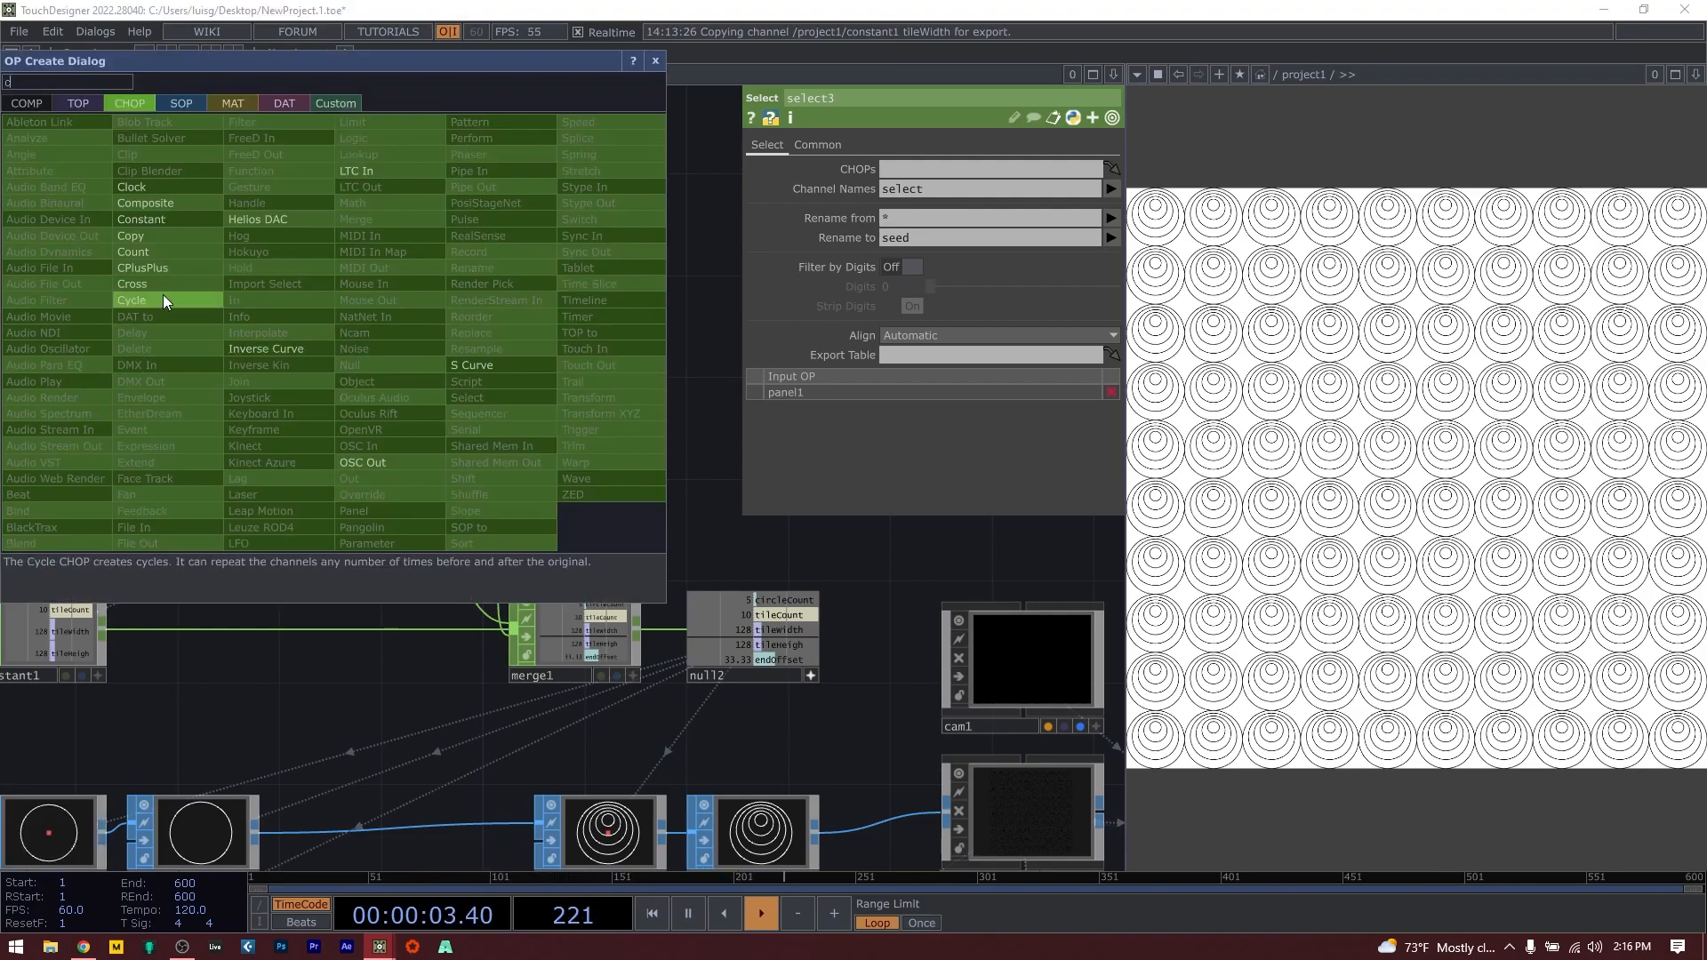
pyautogui.click(159, 249)
pyautogui.click(348, 331)
pyautogui.moveTo(412, 330); pyautogui.dragTo(512, 631)
pyautogui.moveTo(656, 522); pyautogui.dragTo(613, 320)
pyautogui.moveTo(729, 334); pyautogui.dragTo(954, 490)
pyautogui.scroll(-3, 954, 490)
pyautogui.moveTo(419, 299); pyautogui.dragTo(798, 576, button='right')
pyautogui.moveTo(819, 436); pyautogui.dragTo(764, 436)
# Turn off null2's active viewer and undo the accidental resizing of copy1.
pyautogui.click(889, 482)
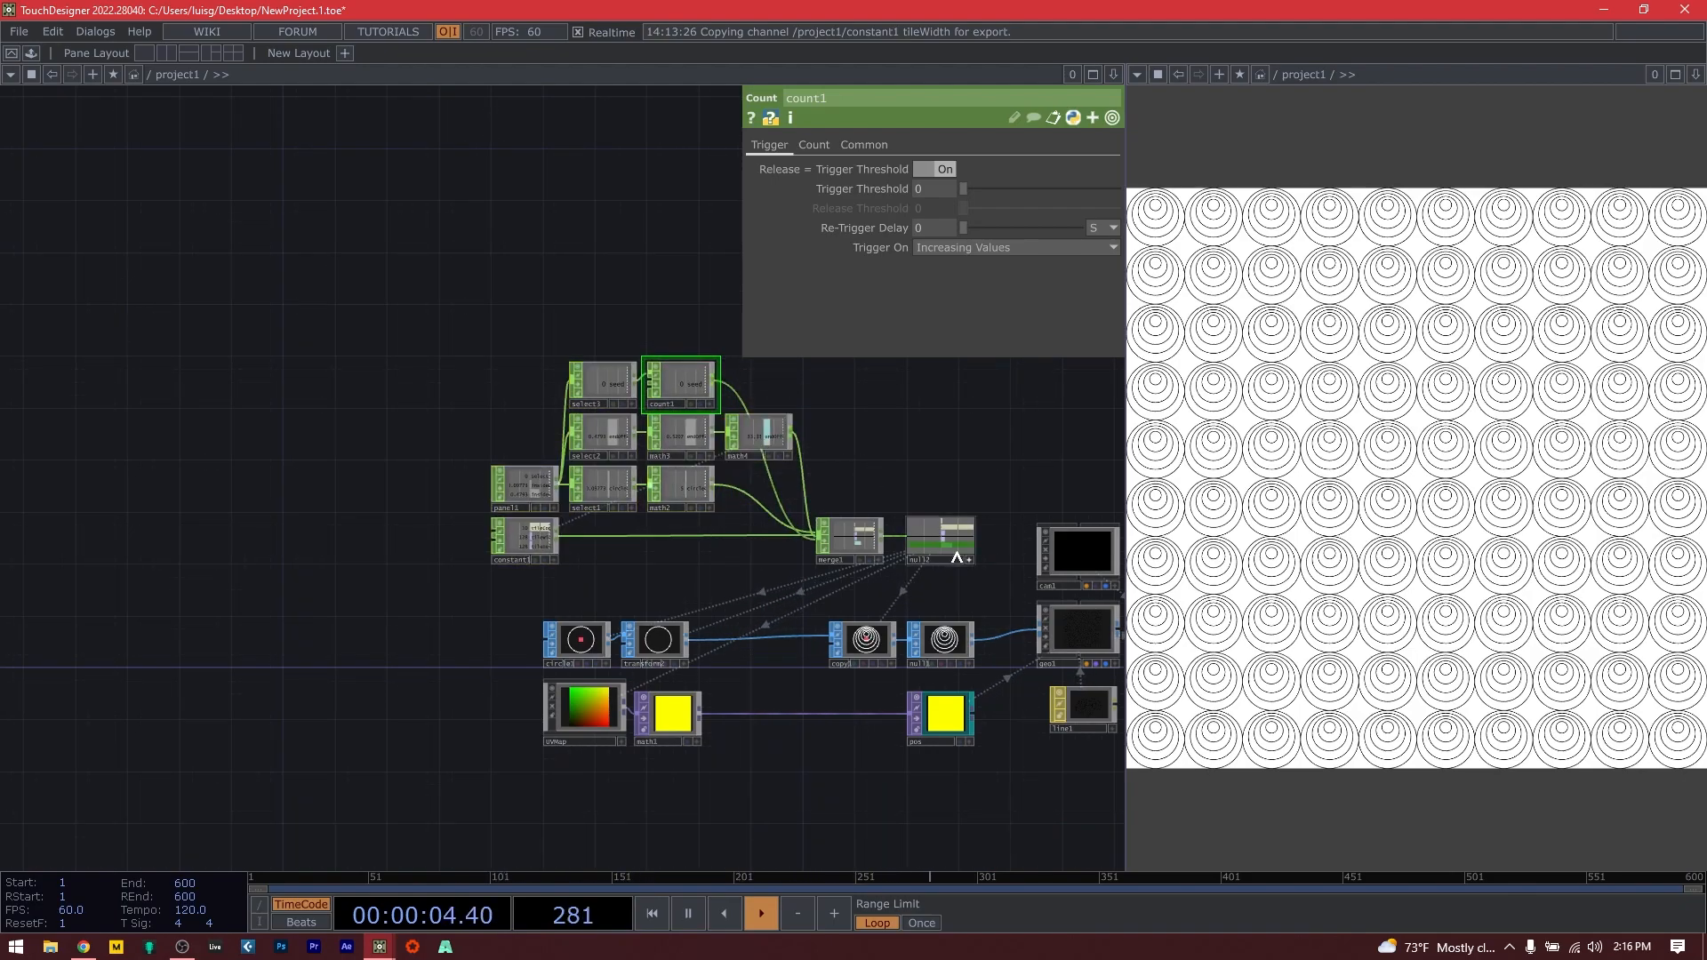
pyautogui.click(968, 562)
pyautogui.moveTo(876, 623); pyautogui.dragTo(583, 450)
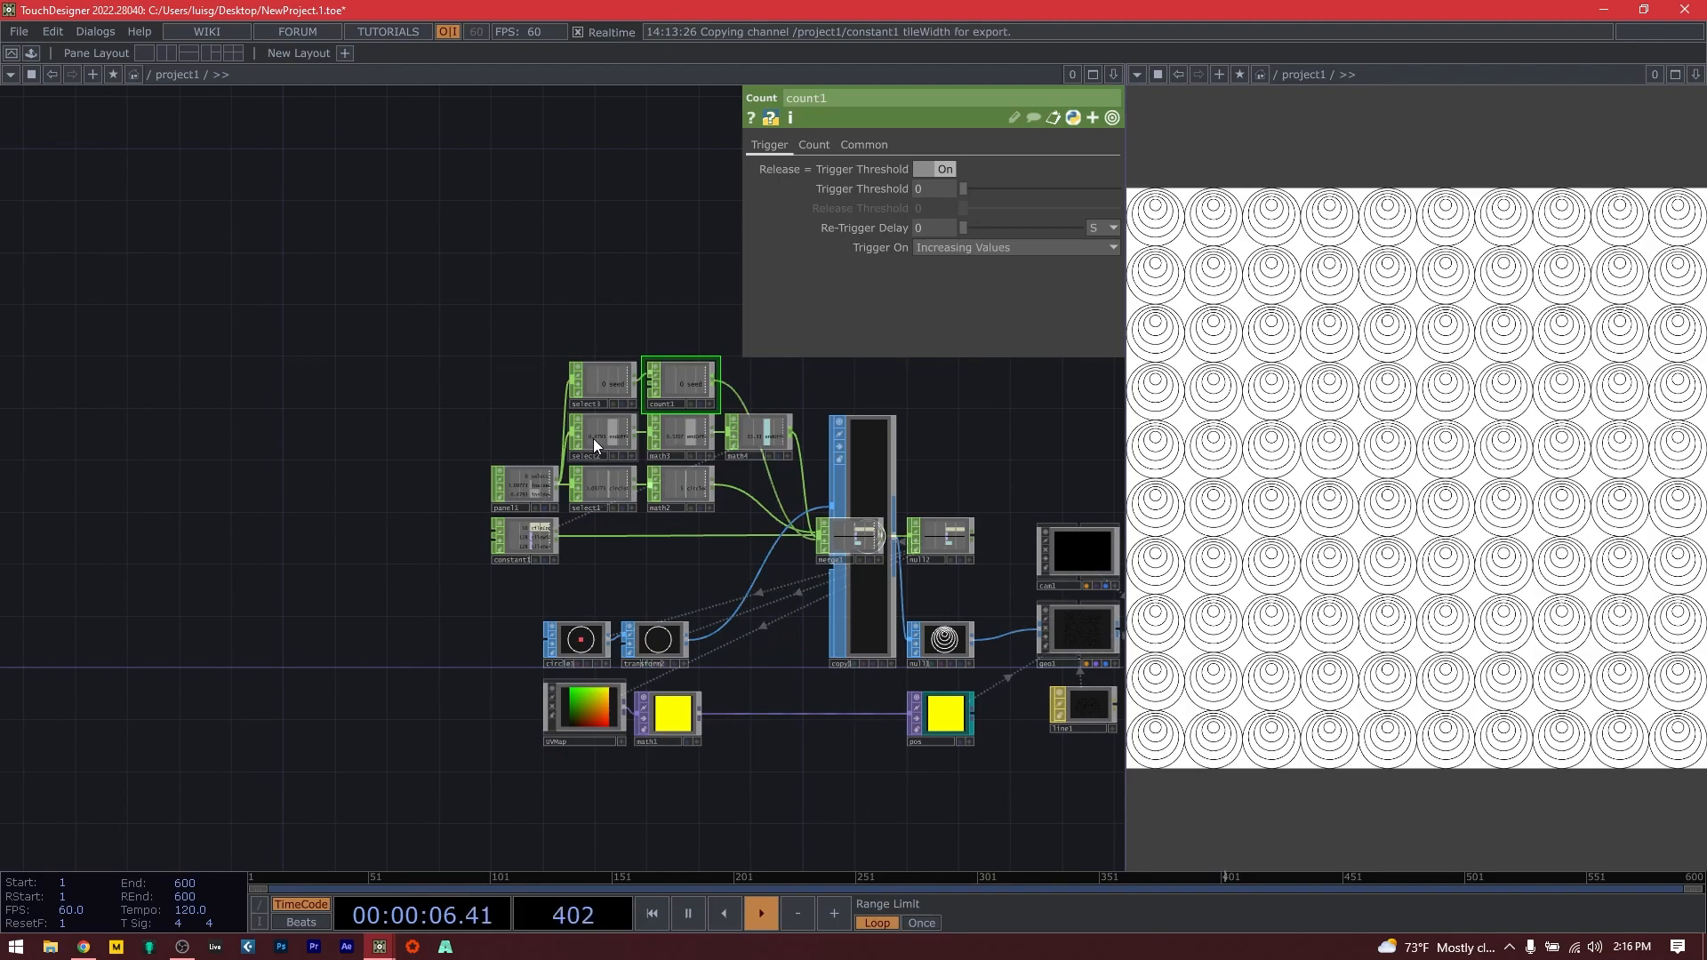
pyautogui.hotkey('ctrl', 'z')
pyautogui.press('p')
pyautogui.press('h')
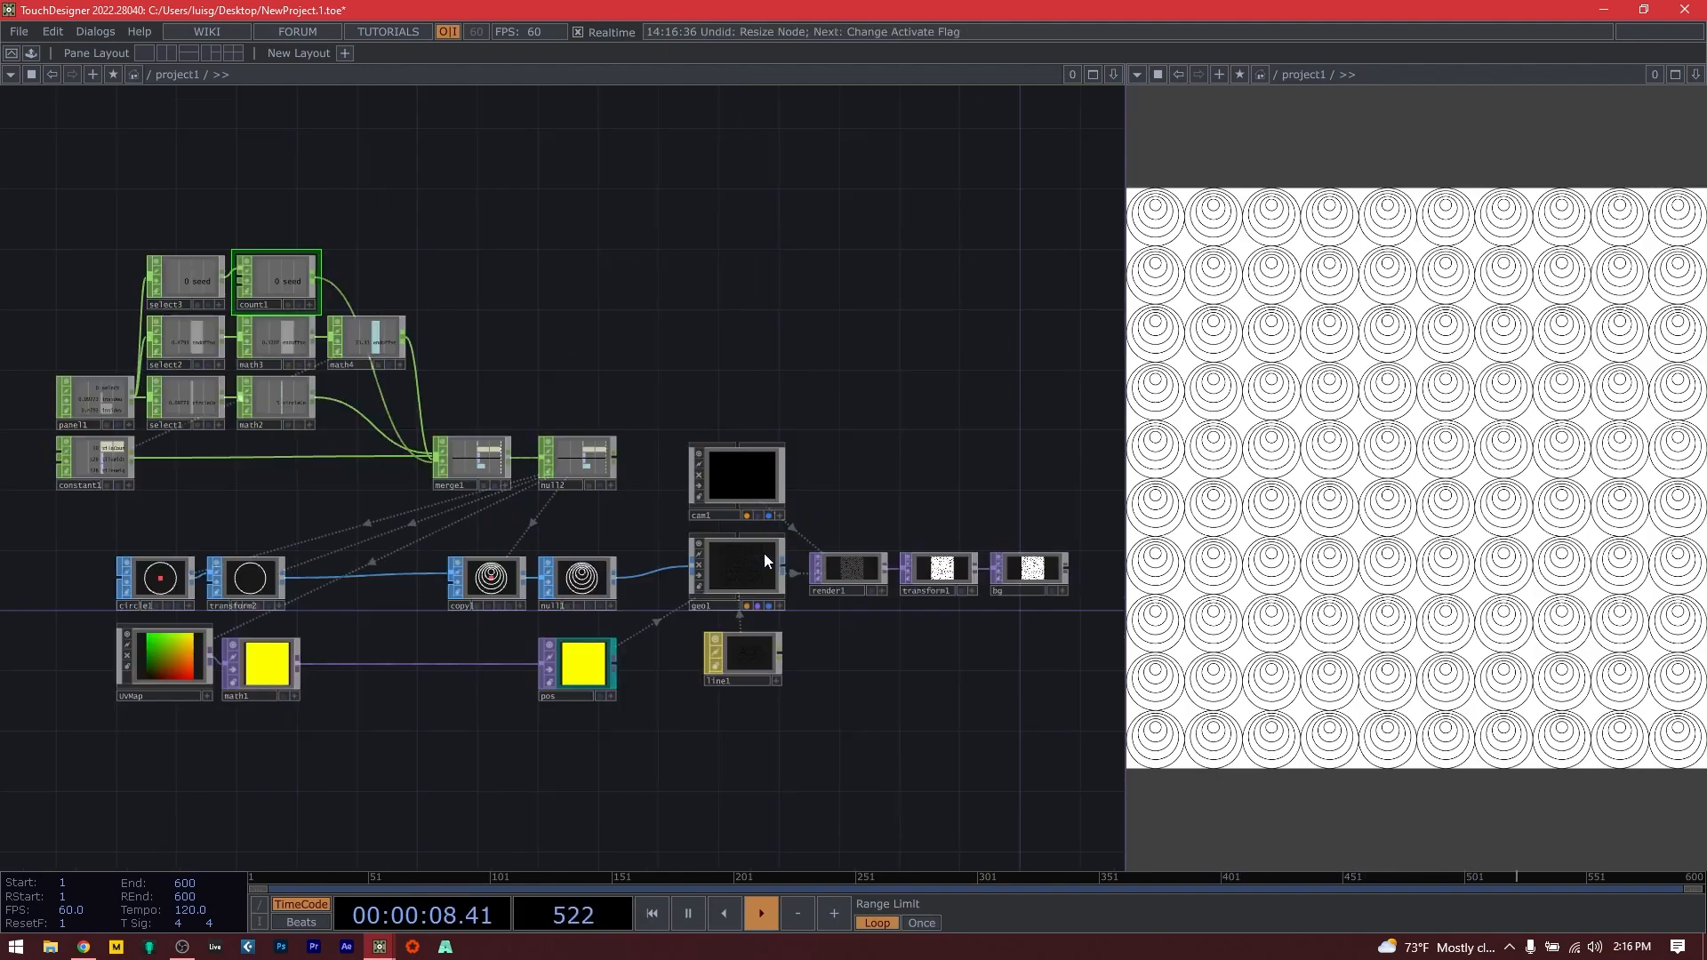
pyautogui.moveTo(648, 370); pyautogui.dragTo(687, 324)
pyautogui.scroll(1, 562, 669)
pyautogui.scroll(2, 562, 669)
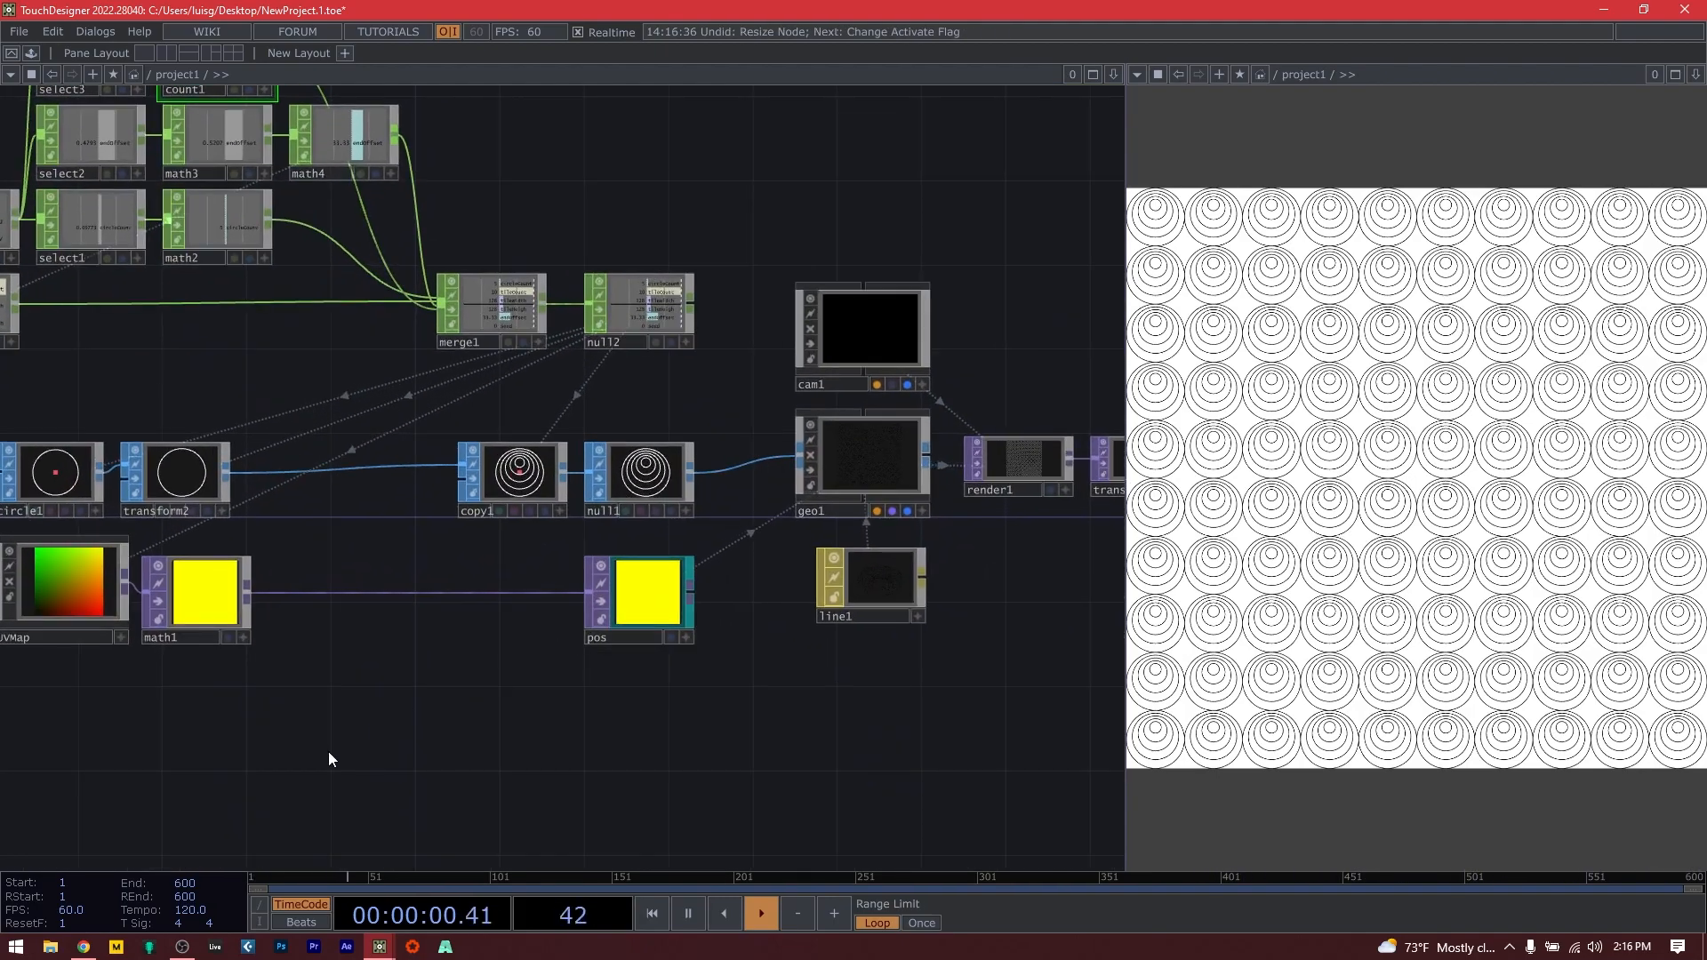
pyautogui.moveTo(30, 698); pyautogui.dragTo(130, 631)
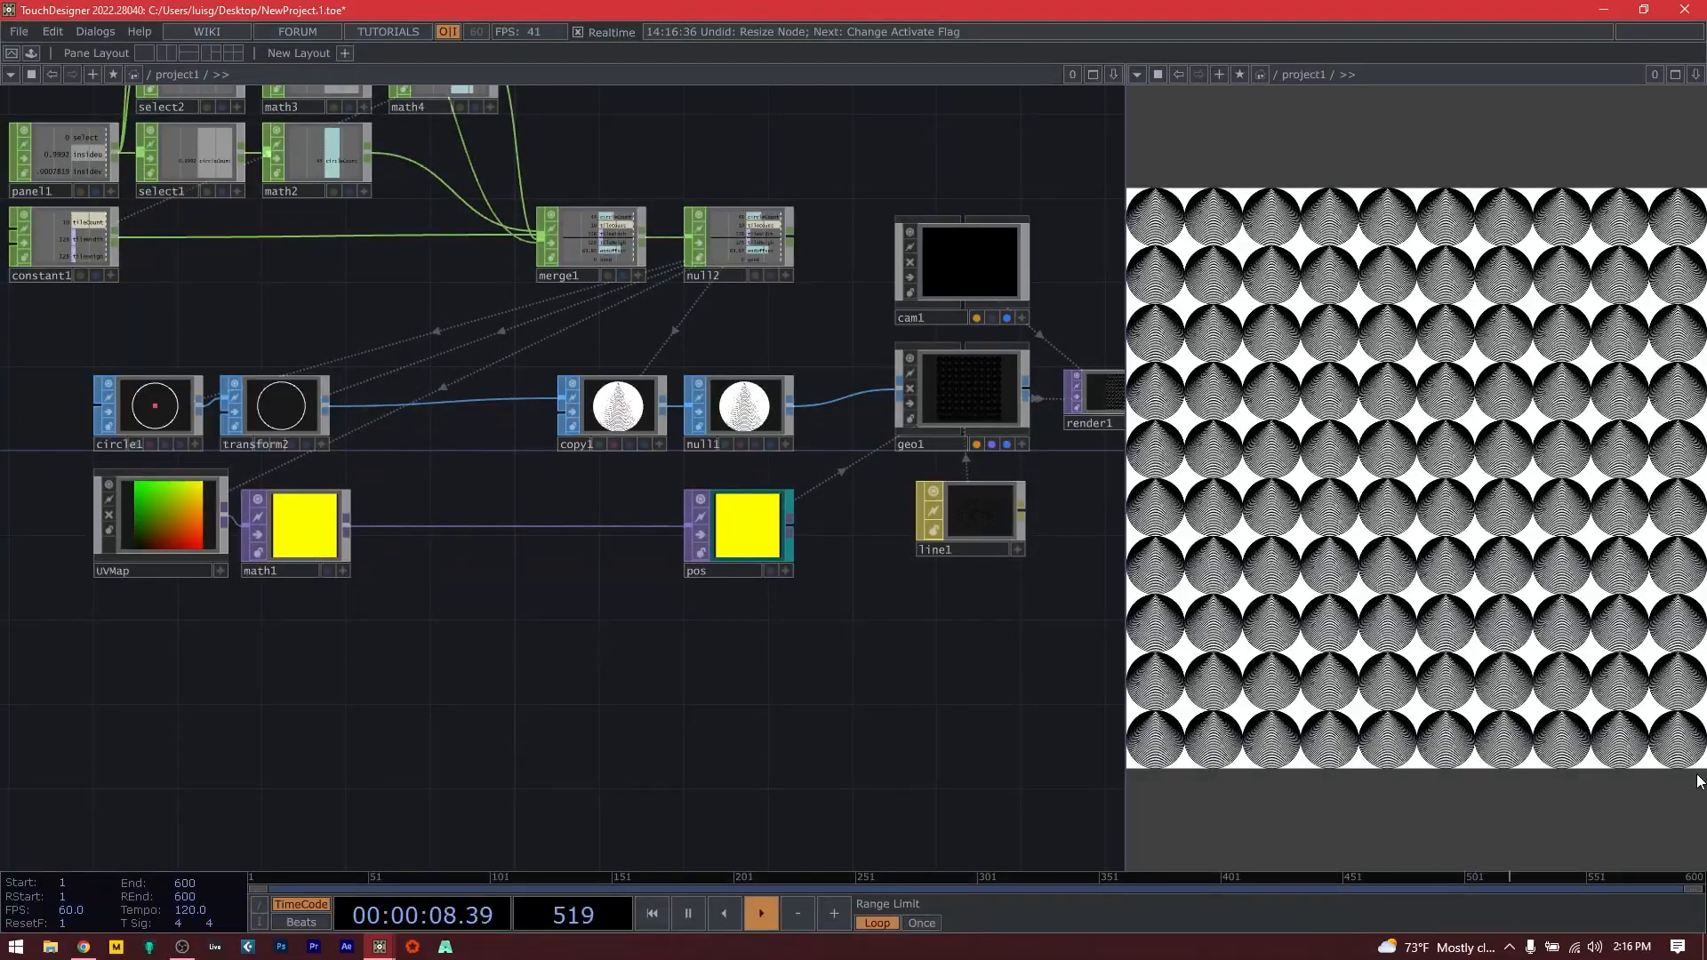
# Switch to the p5.js P_2_1_3_01 sketch in the browser, reseed its preview repeatedly to examine the circle rotations, and return to TouchDesigner.
pyautogui.hotkey('alt', 'Tab')
pyautogui.hotkey('alt', 'Tab')
pyautogui.hotkey('alt', 'Tab')
pyautogui.hotkey('alt', 'Tab')
pyautogui.hotkey('alt', 'Tab')
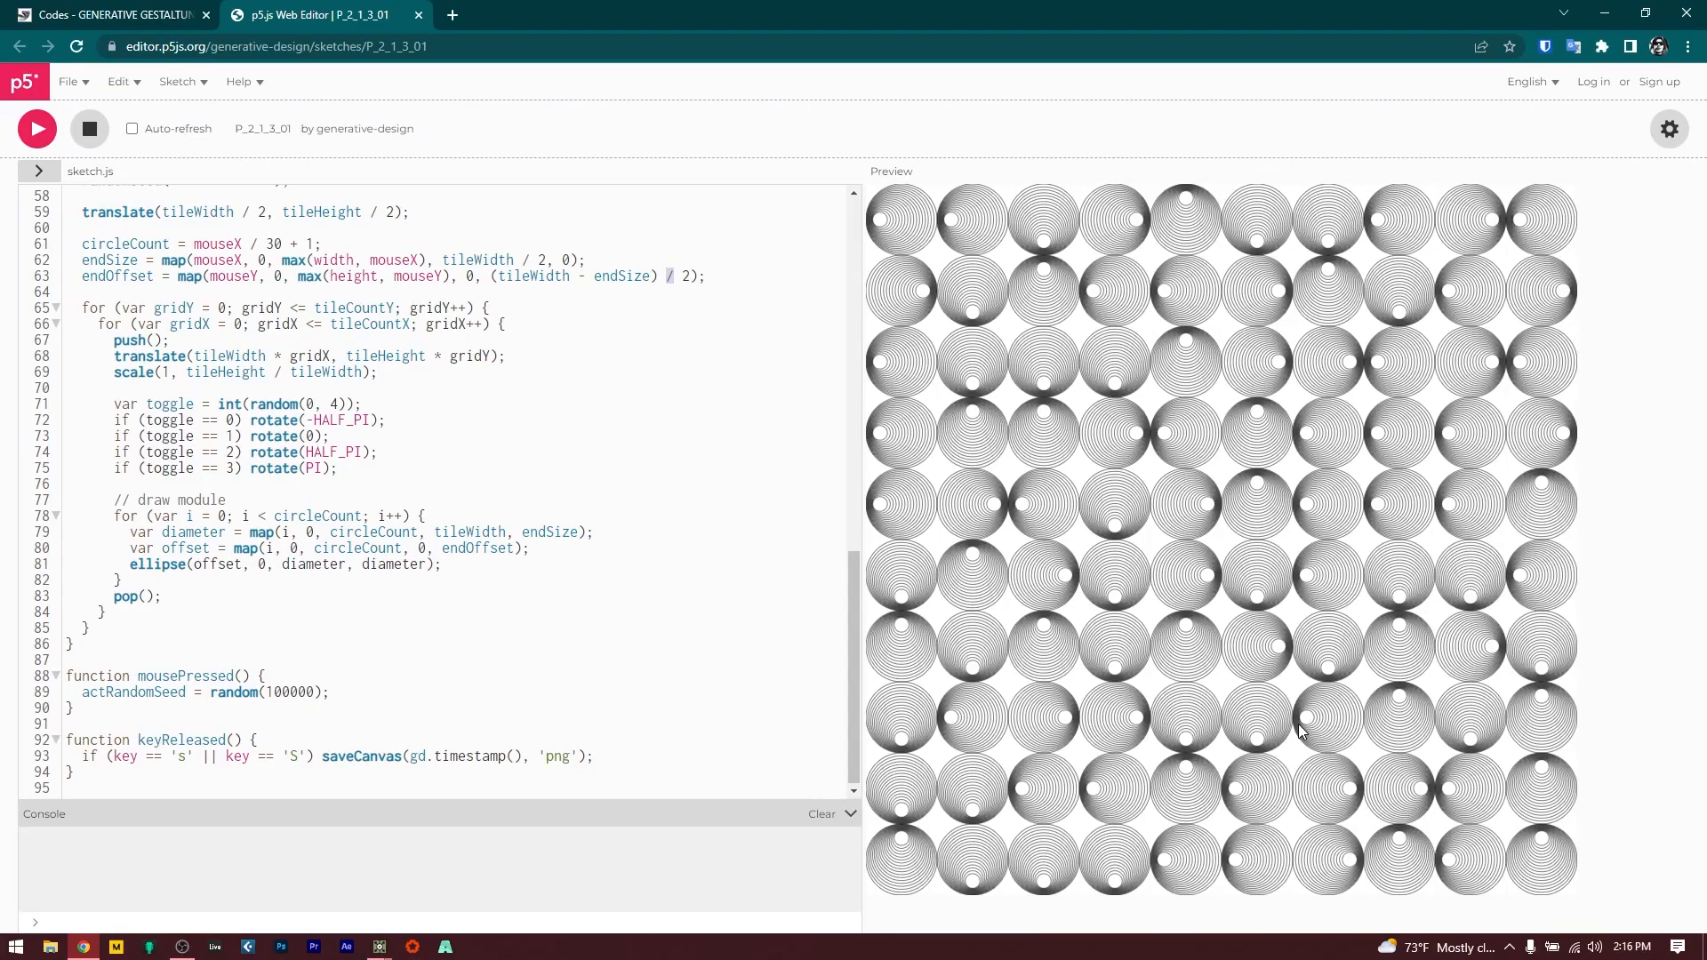
pyautogui.click(1565, 836)
pyautogui.click(1556, 833)
pyautogui.click(1414, 781)
pyautogui.click(1475, 815)
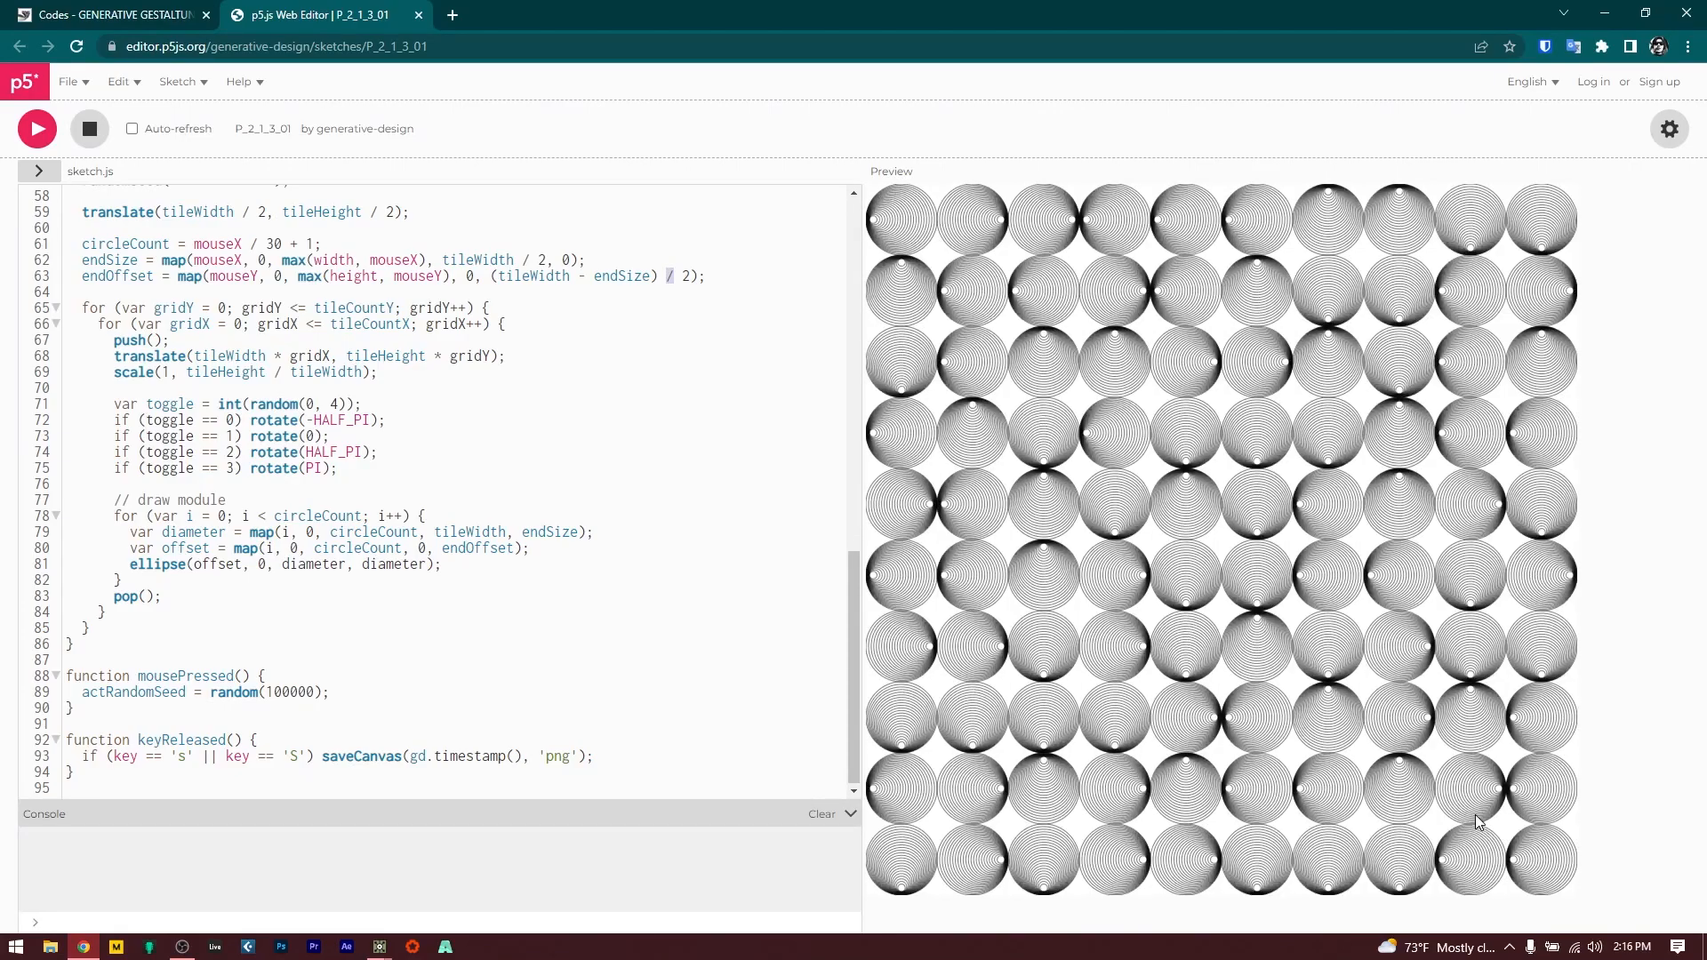
pyautogui.click(1476, 817)
pyautogui.click(1480, 818)
pyautogui.click(1484, 818)
pyautogui.click(1488, 821)
pyautogui.click(1492, 822)
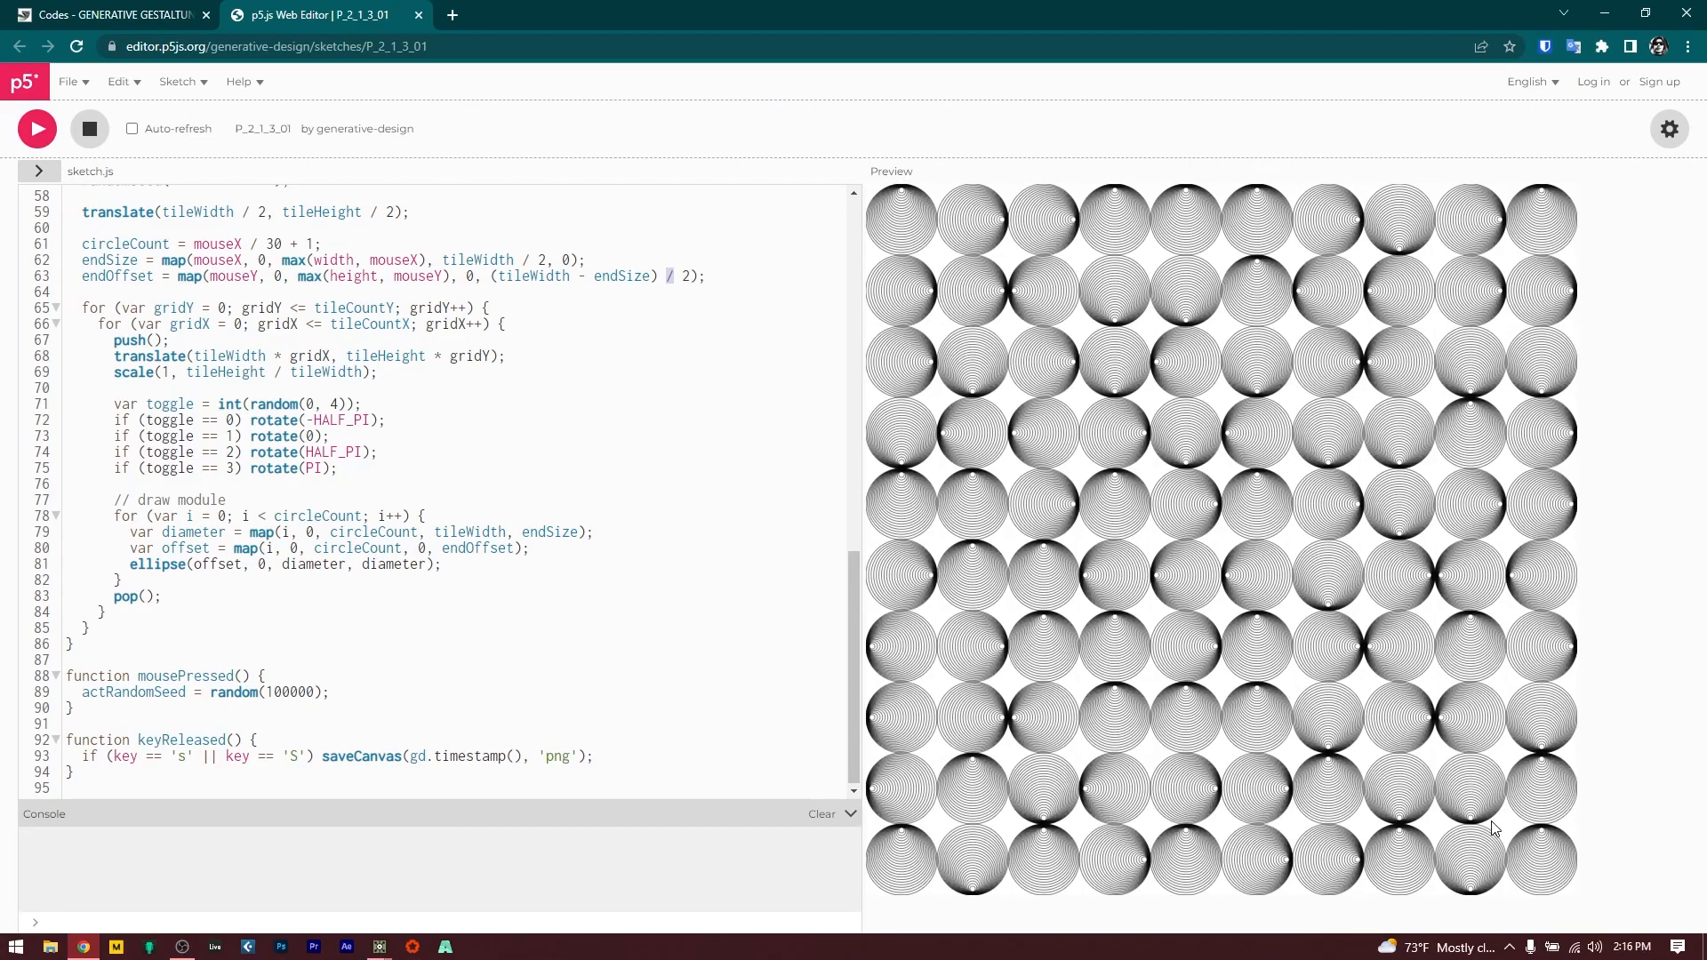
pyautogui.hotkey('alt', 'Tab')
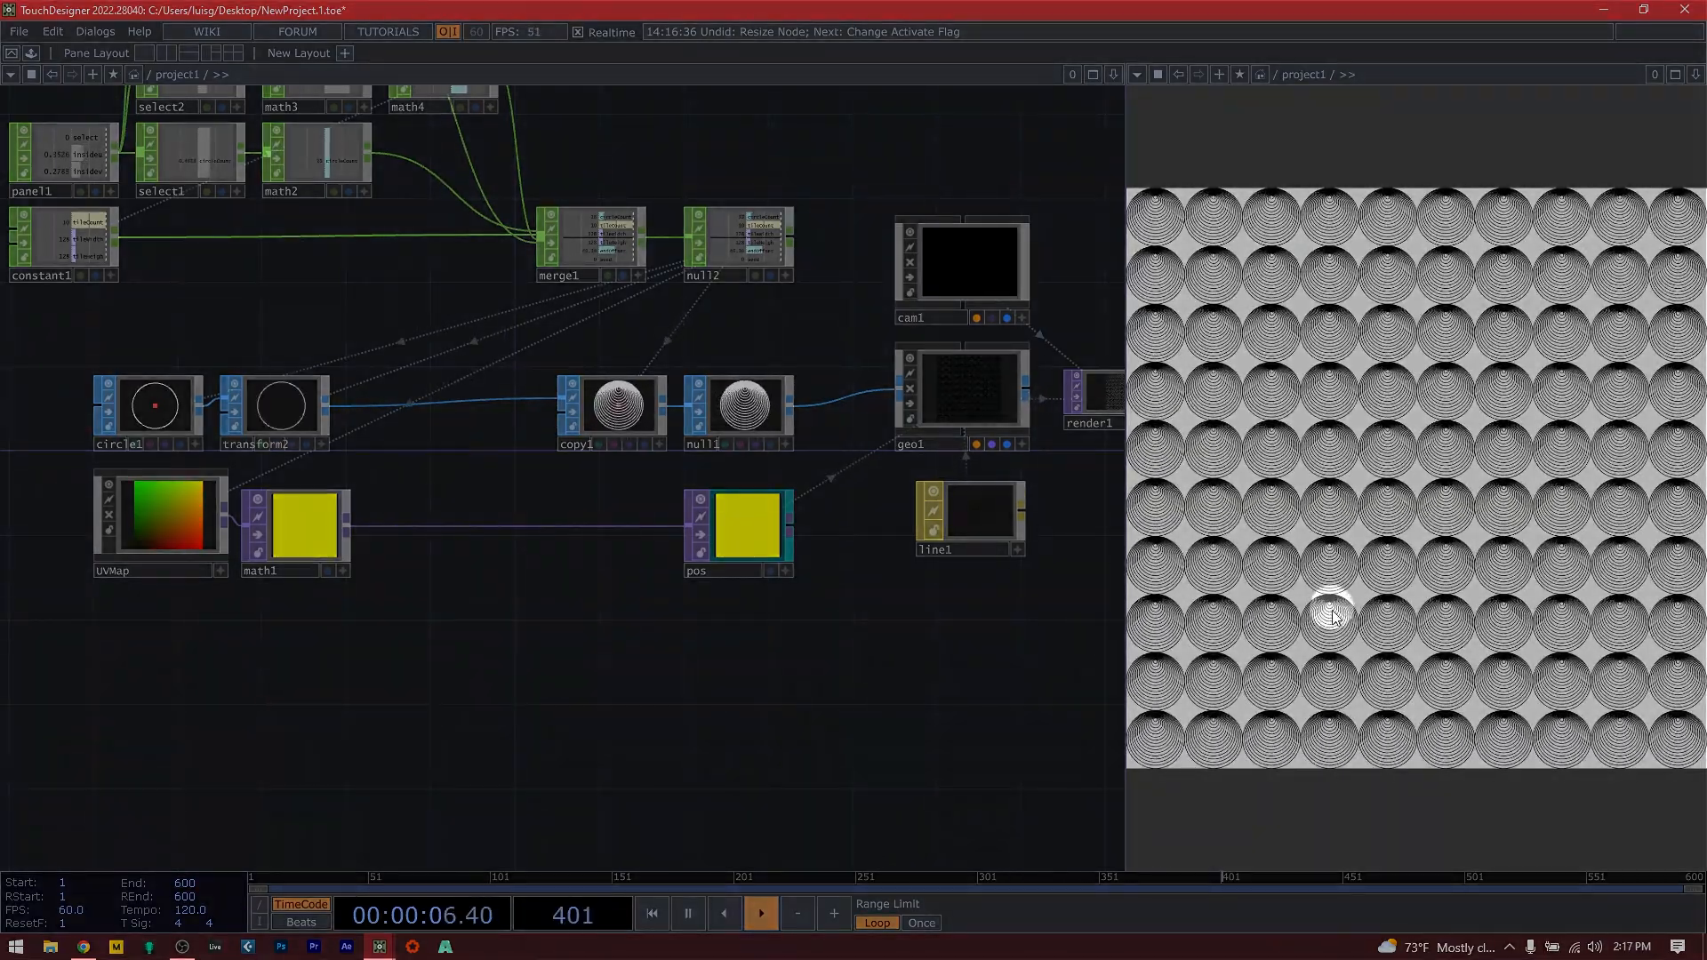
# Add a Noise TOP fed by UVMap and place it below math1.
pyautogui.click(729, 534)
pyautogui.moveTo(505, 691); pyautogui.dragTo(526, 688)
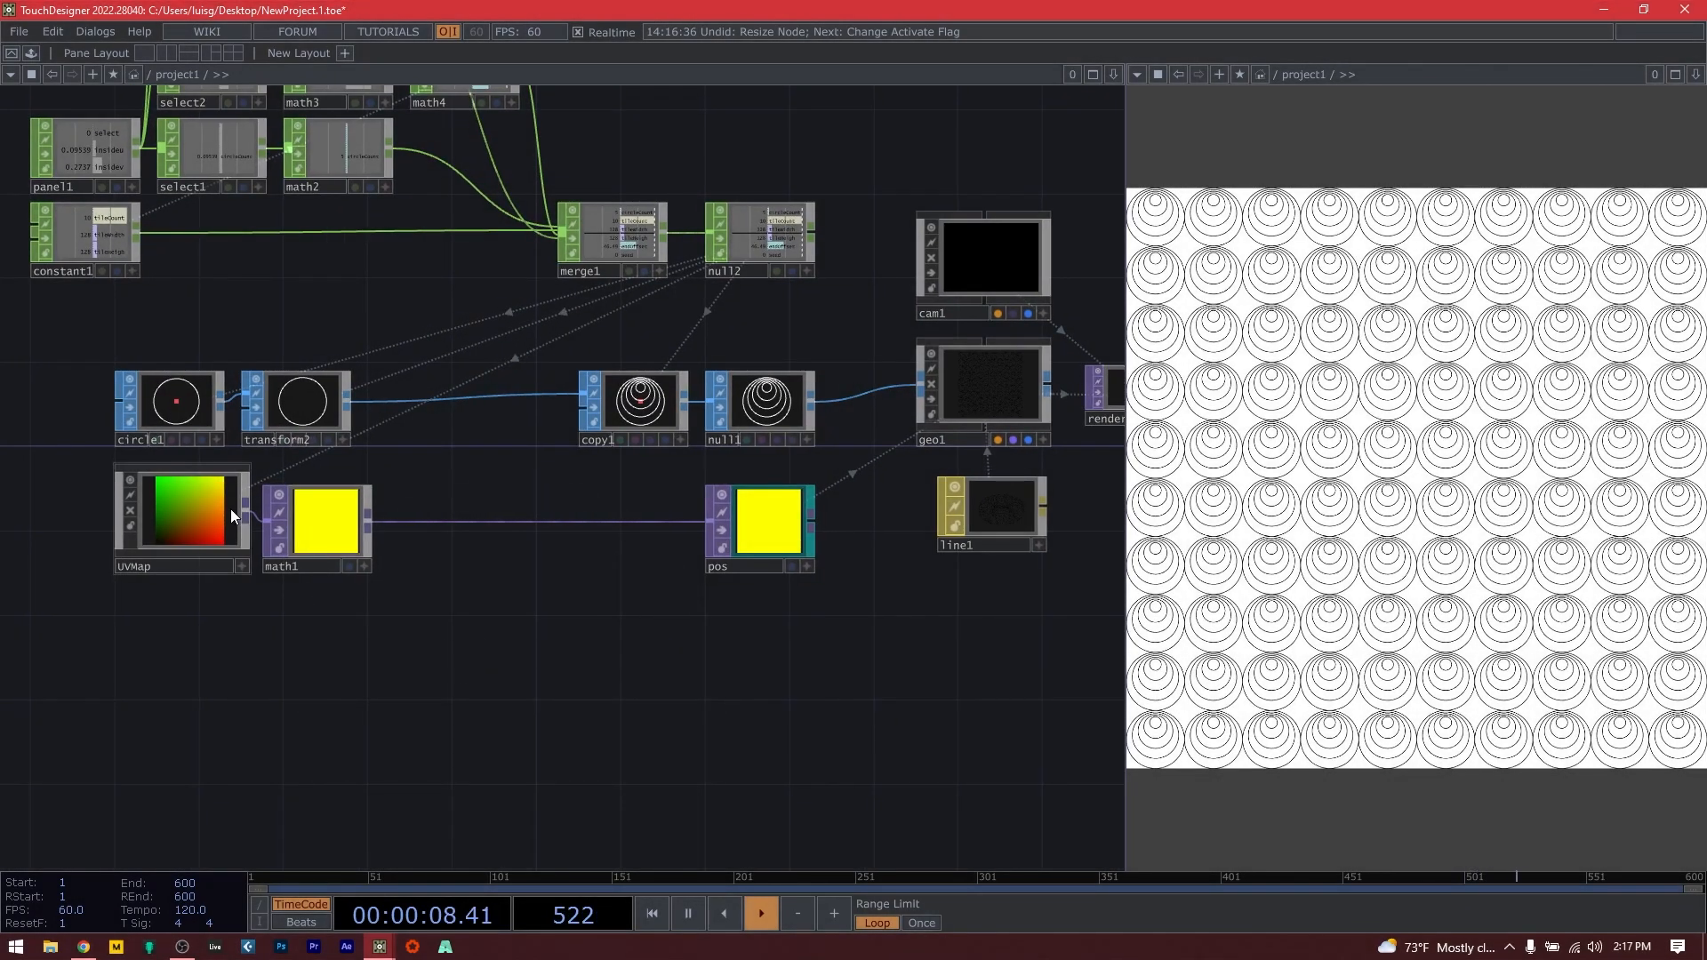
pyautogui.click(206, 517)
pyautogui.rightClick(250, 521)
pyautogui.write('no')
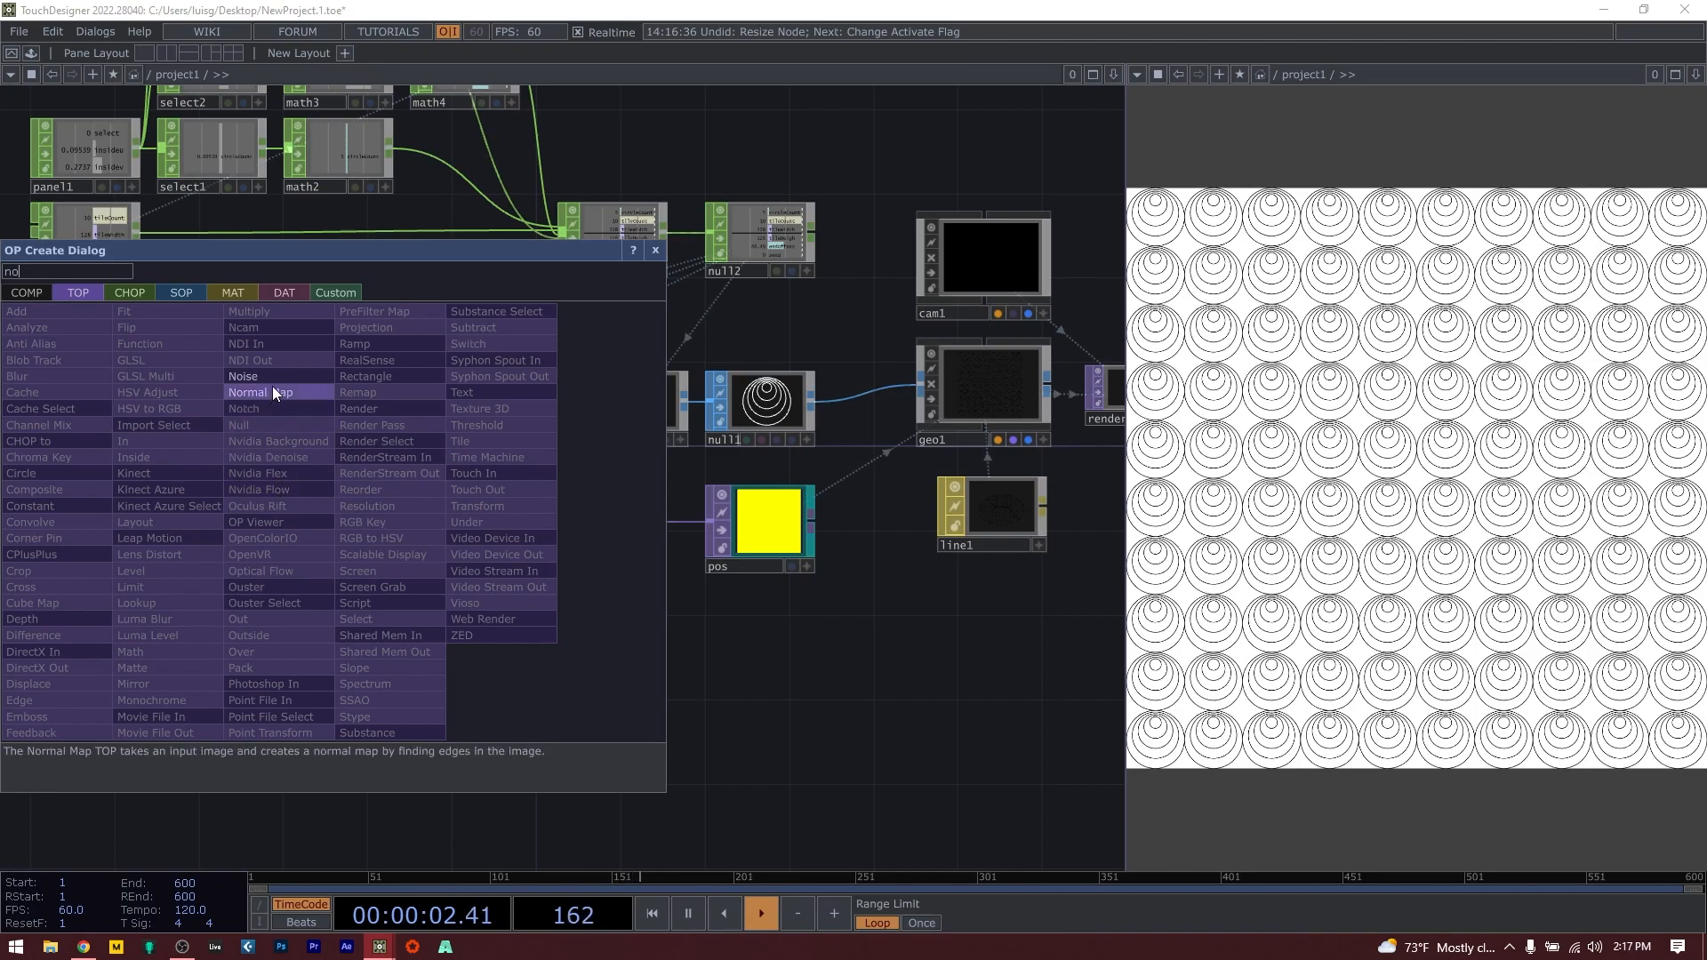
pyautogui.press('Return')
pyautogui.click(319, 614)
pyautogui.moveTo(313, 606); pyautogui.dragTo(321, 620)
pyautogui.moveTo(339, 636)
pyautogui.mouseDown(button='middle')
pyautogui.moveTo(405, 678)
pyautogui.moveTo(344, 633)
pyautogui.mouseUp(button='middle')
# Set noise1's RGB output to Noise so the input image is not combined with it.
pyautogui.press('p')
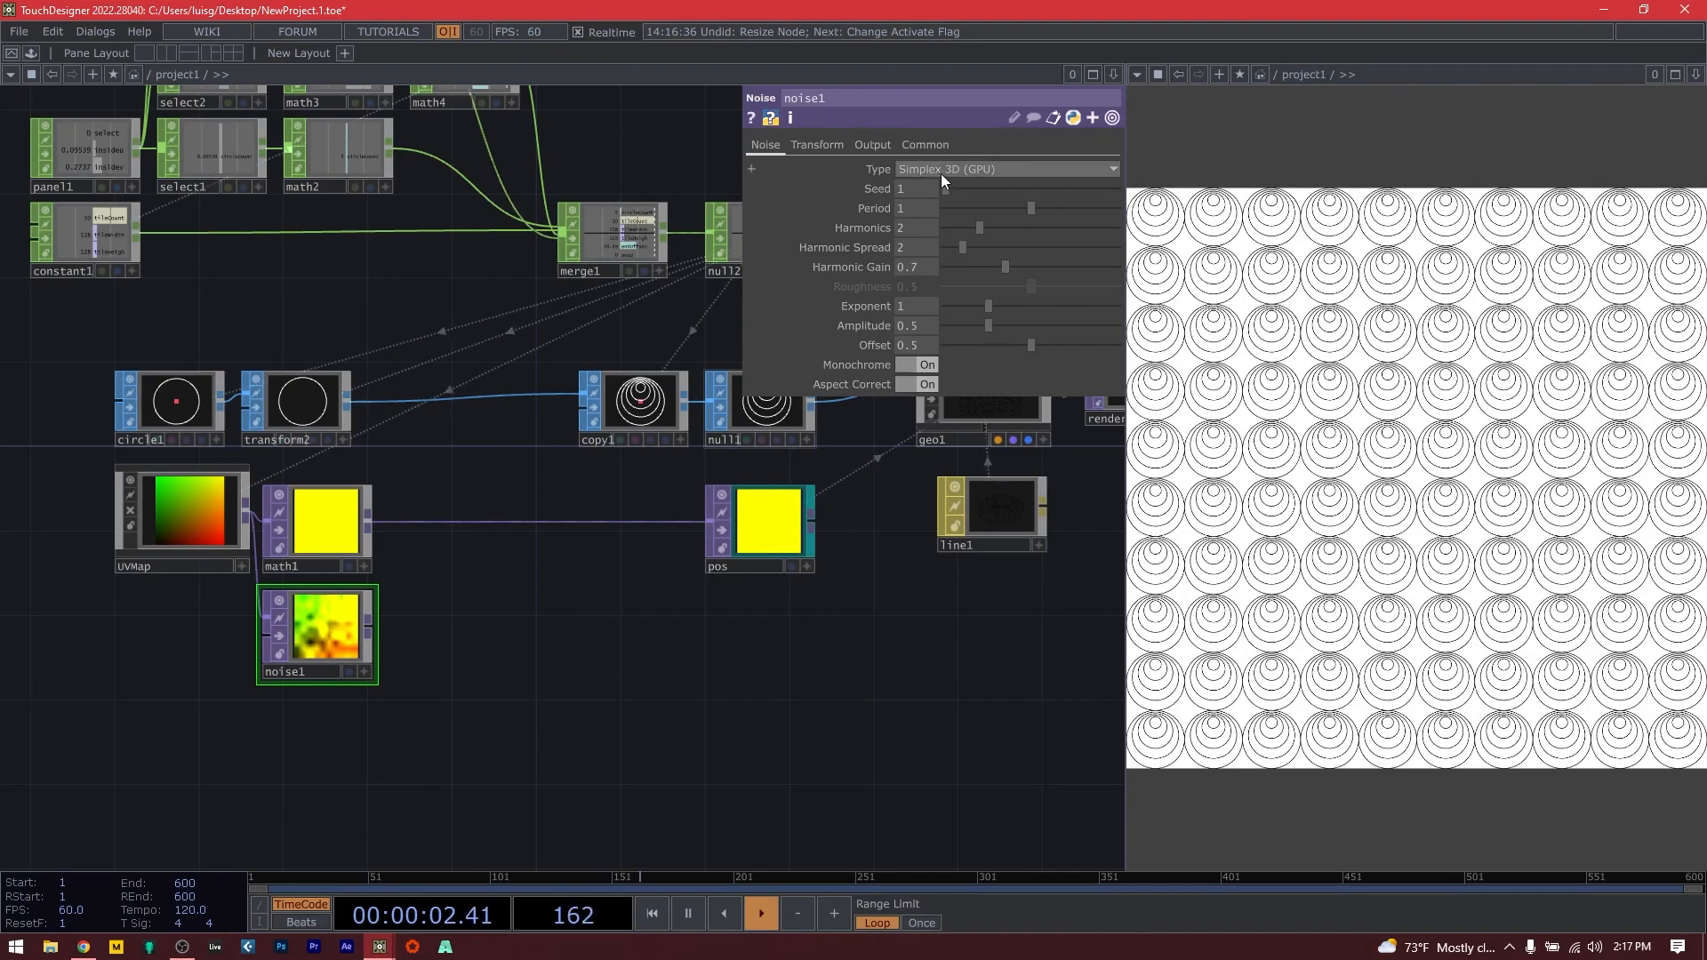
pyautogui.click(868, 148)
pyautogui.click(918, 169)
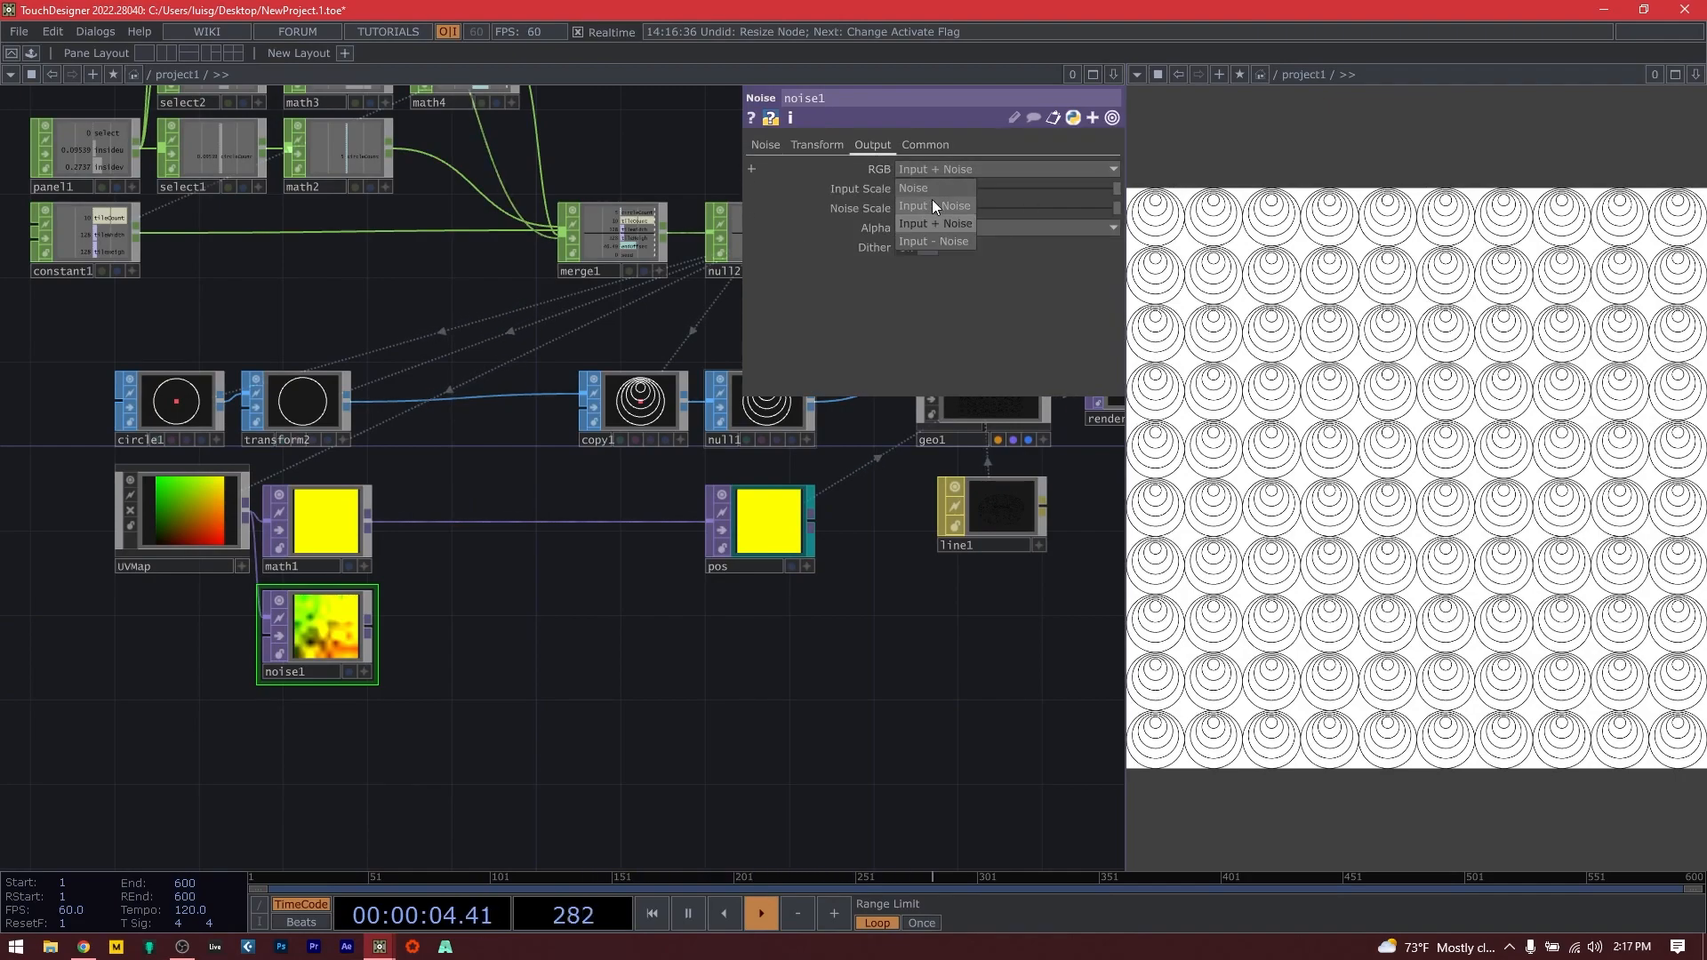
pyautogui.click(925, 188)
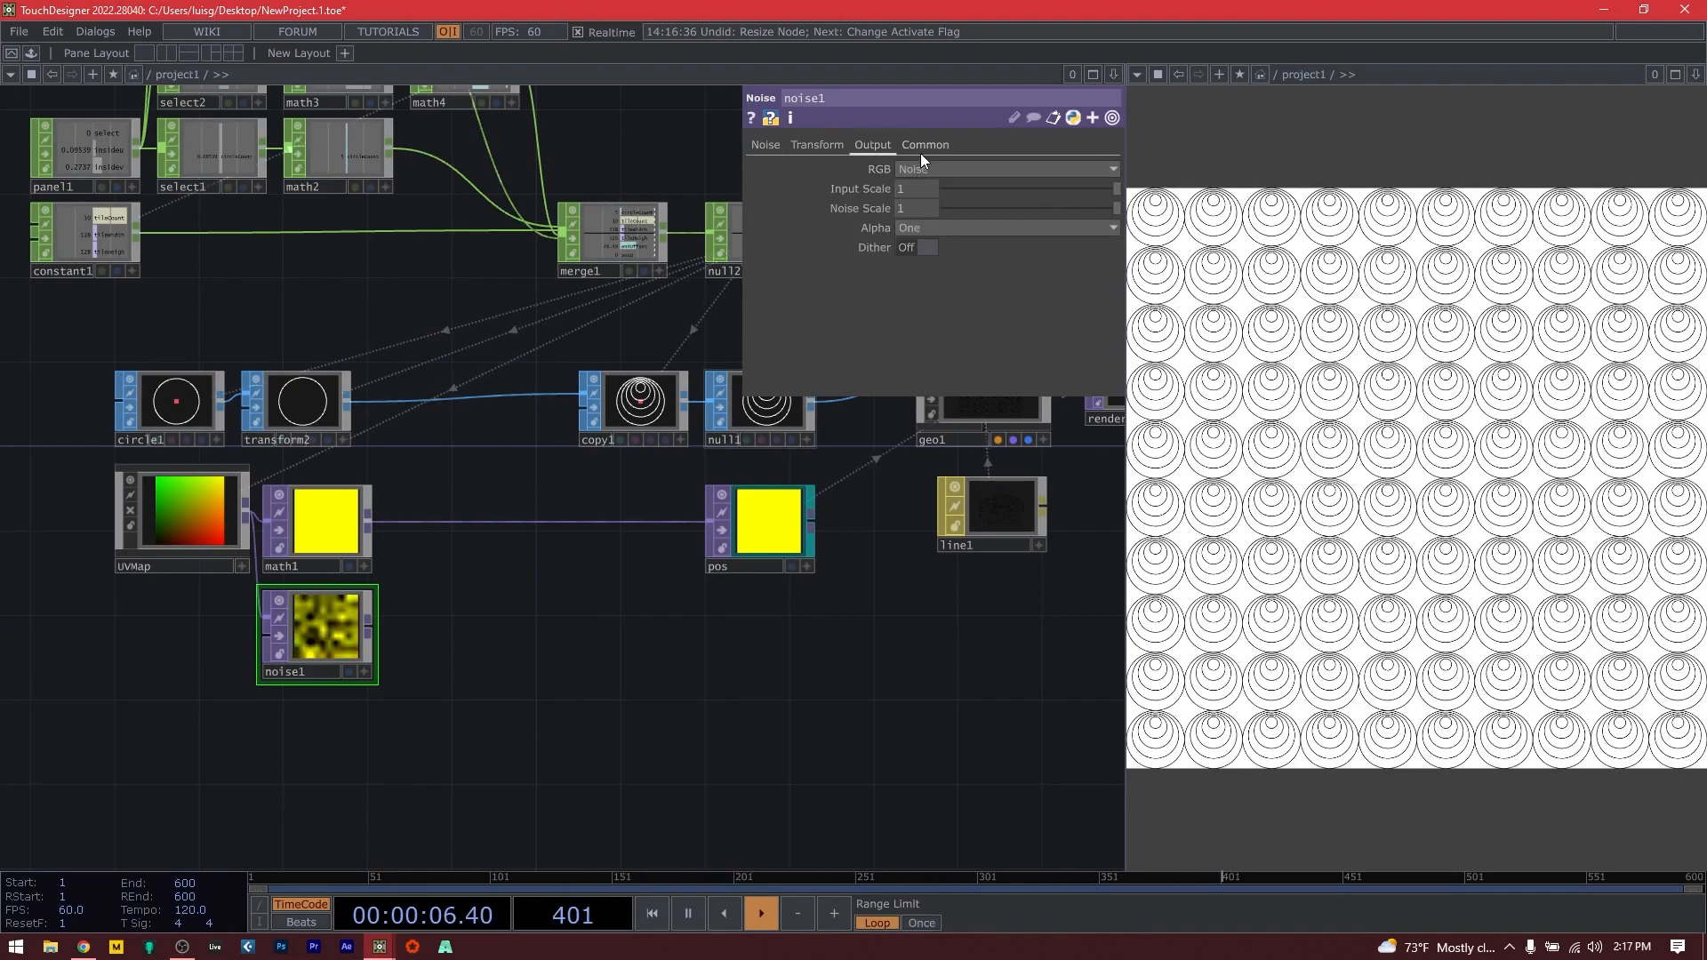
# Set noise1's Input Smoothness and Viewer Smoothness to Nearest Pixel and its Pixel Format to 32-bit float (Mono).
pyautogui.click(923, 146)
pyautogui.click(948, 268)
pyautogui.click(946, 283)
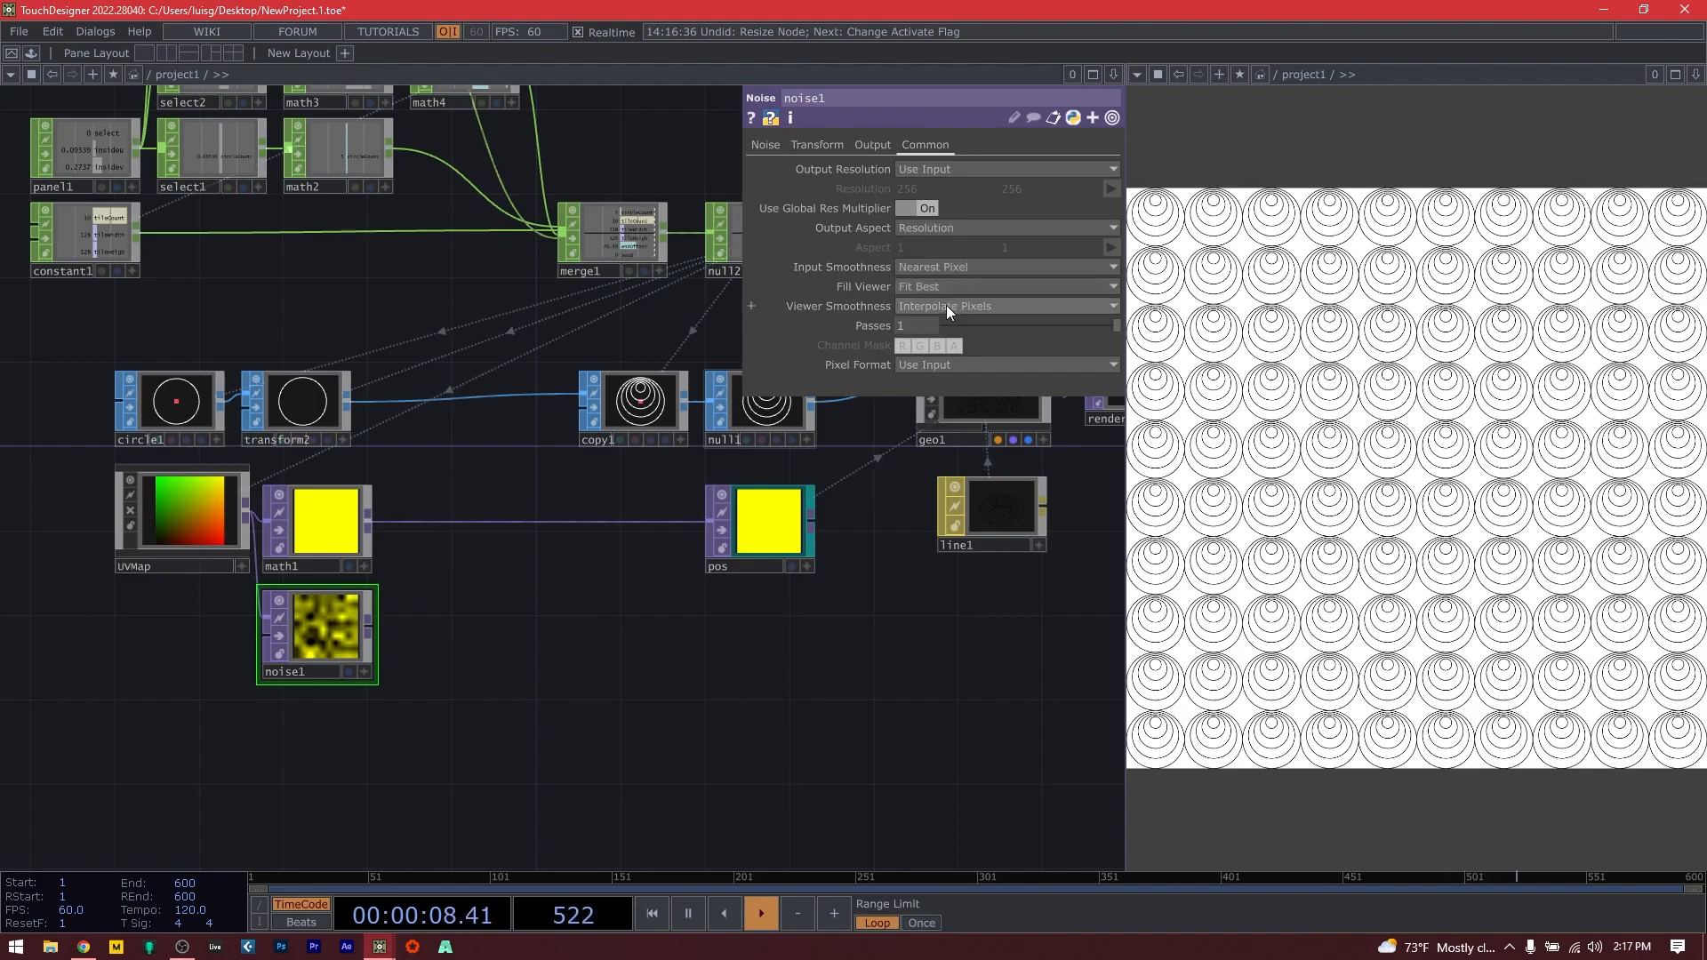
pyautogui.click(946, 306)
pyautogui.click(941, 341)
pyautogui.click(930, 363)
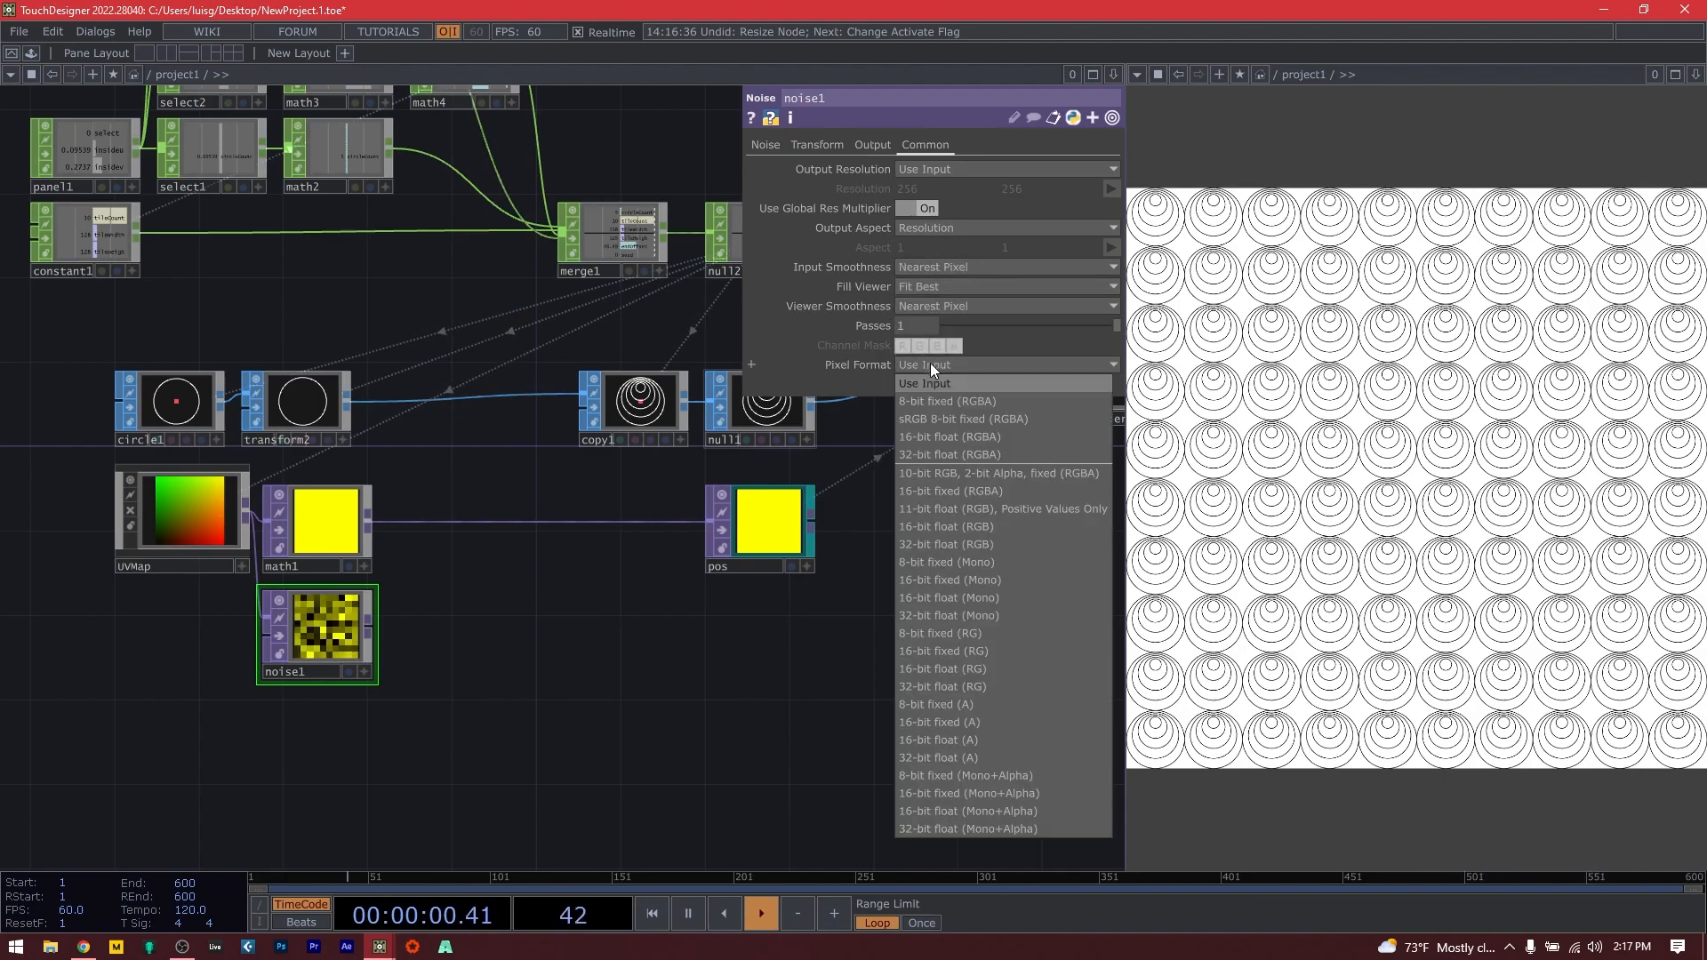
pyautogui.click(999, 615)
pyautogui.click(777, 147)
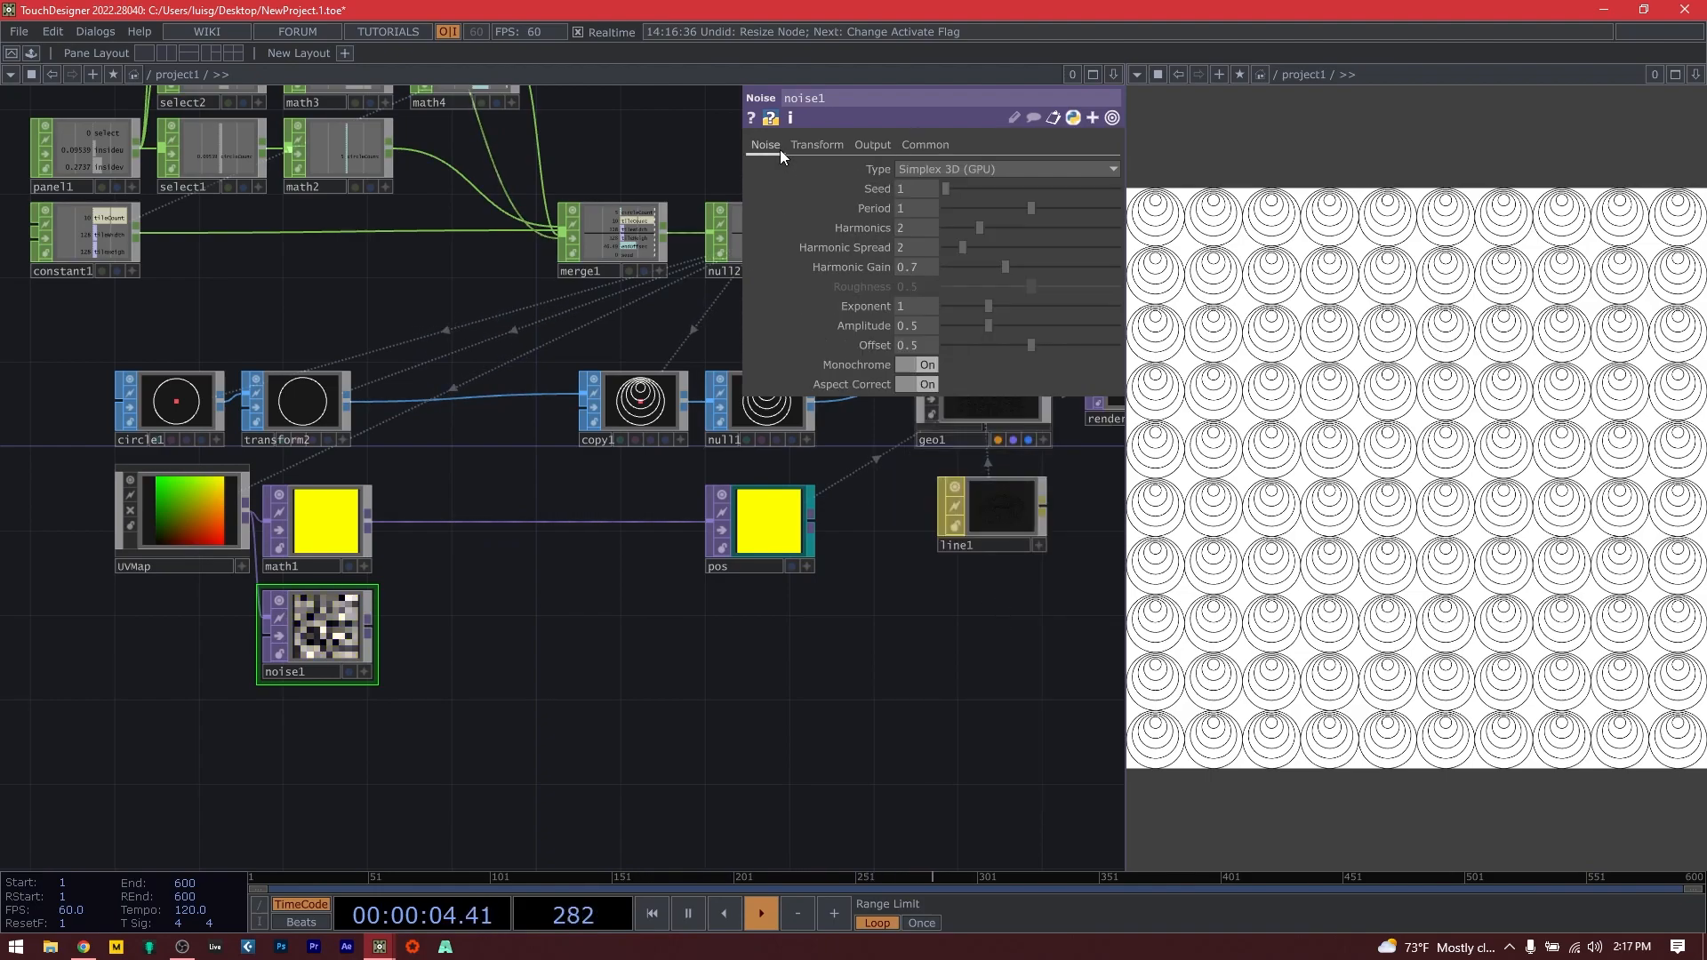
# Add a Math TOP fed by noise1 and place it beside the noise node.
pyautogui.scroll(5, 493, 546)
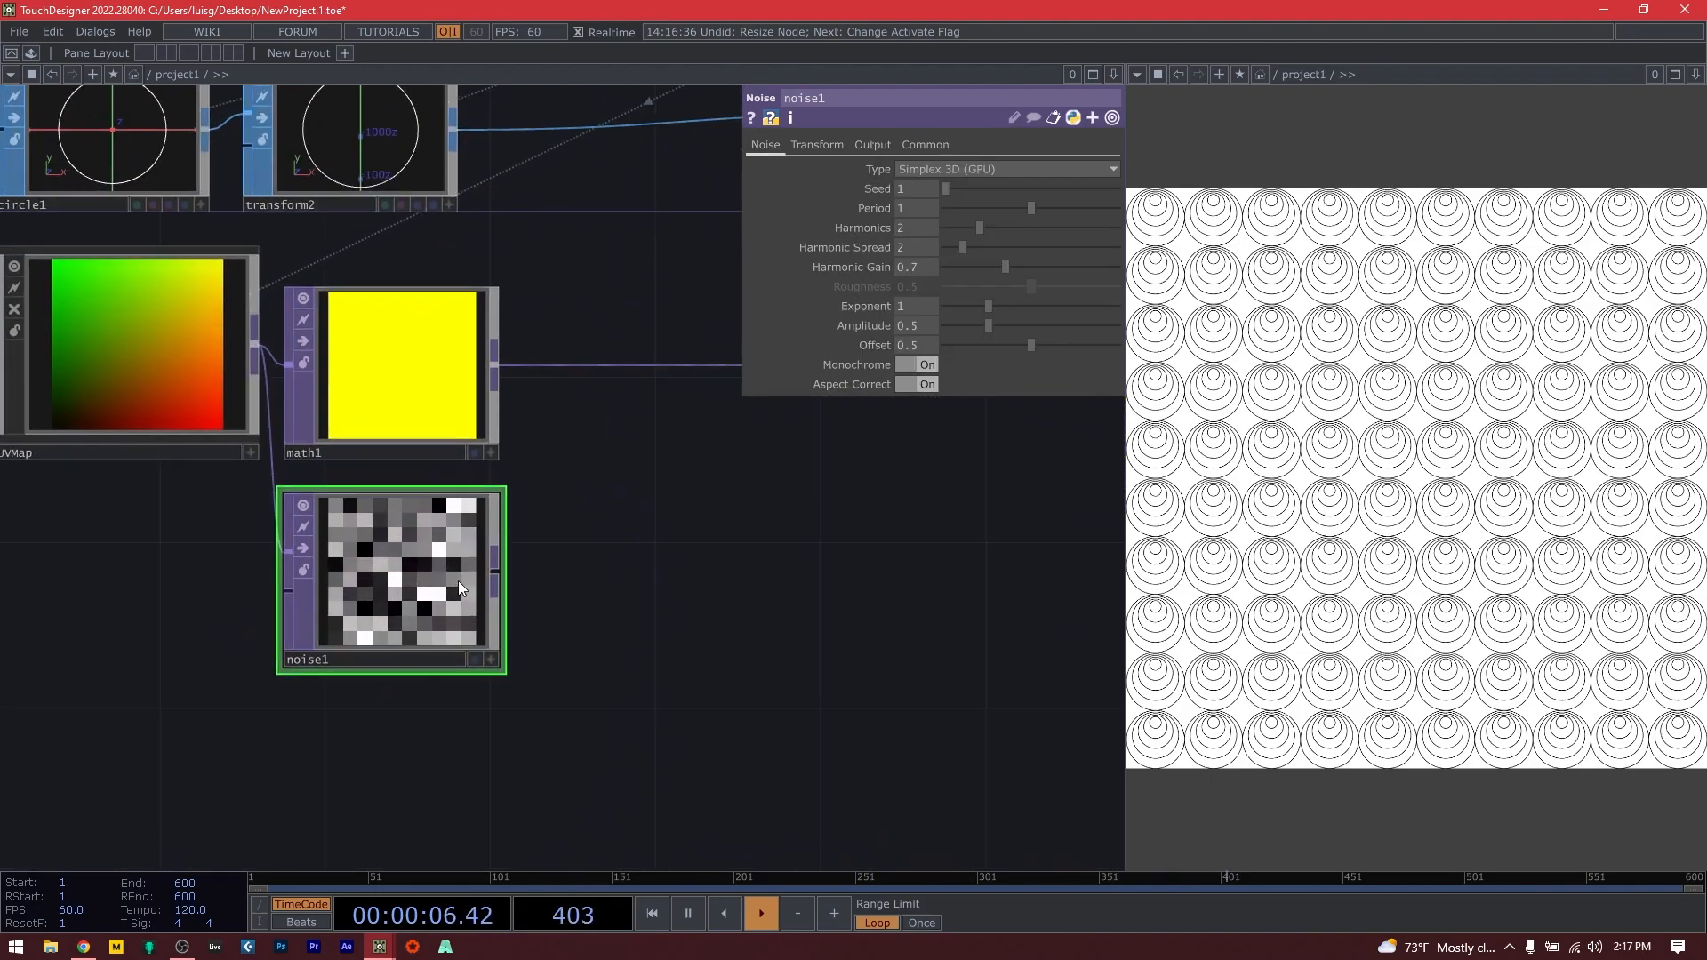
pyautogui.moveTo(757, 593); pyautogui.dragTo(701, 474)
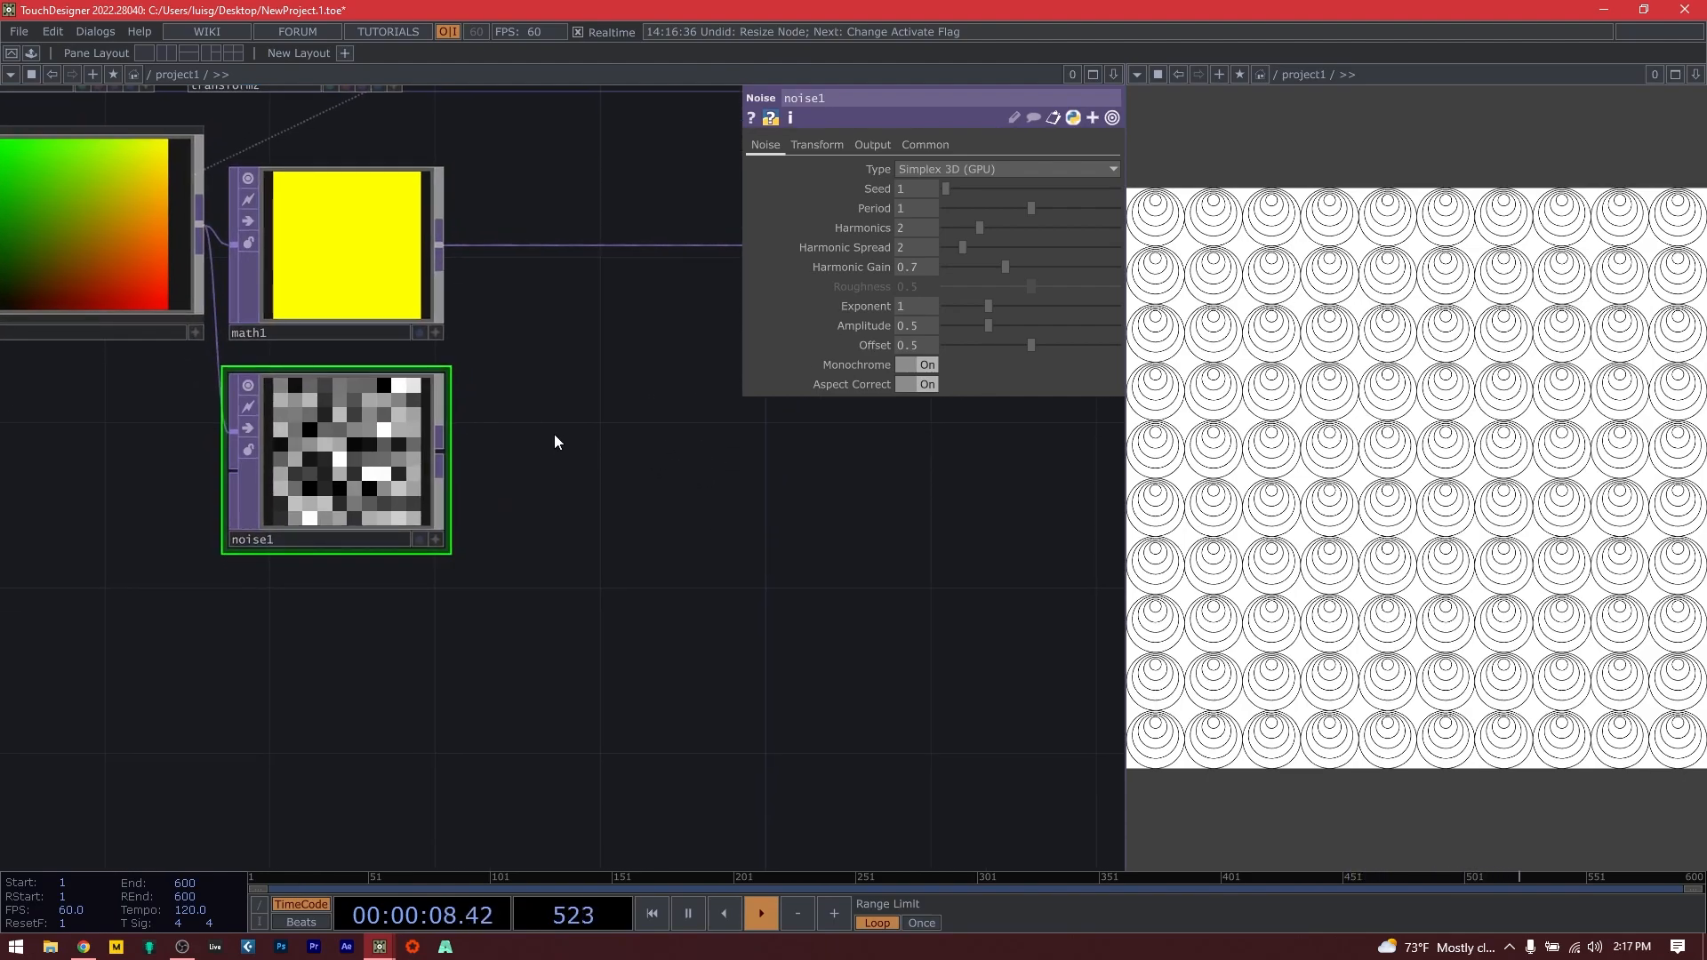
pyautogui.moveTo(554, 434); pyautogui.dragTo(557, 492)
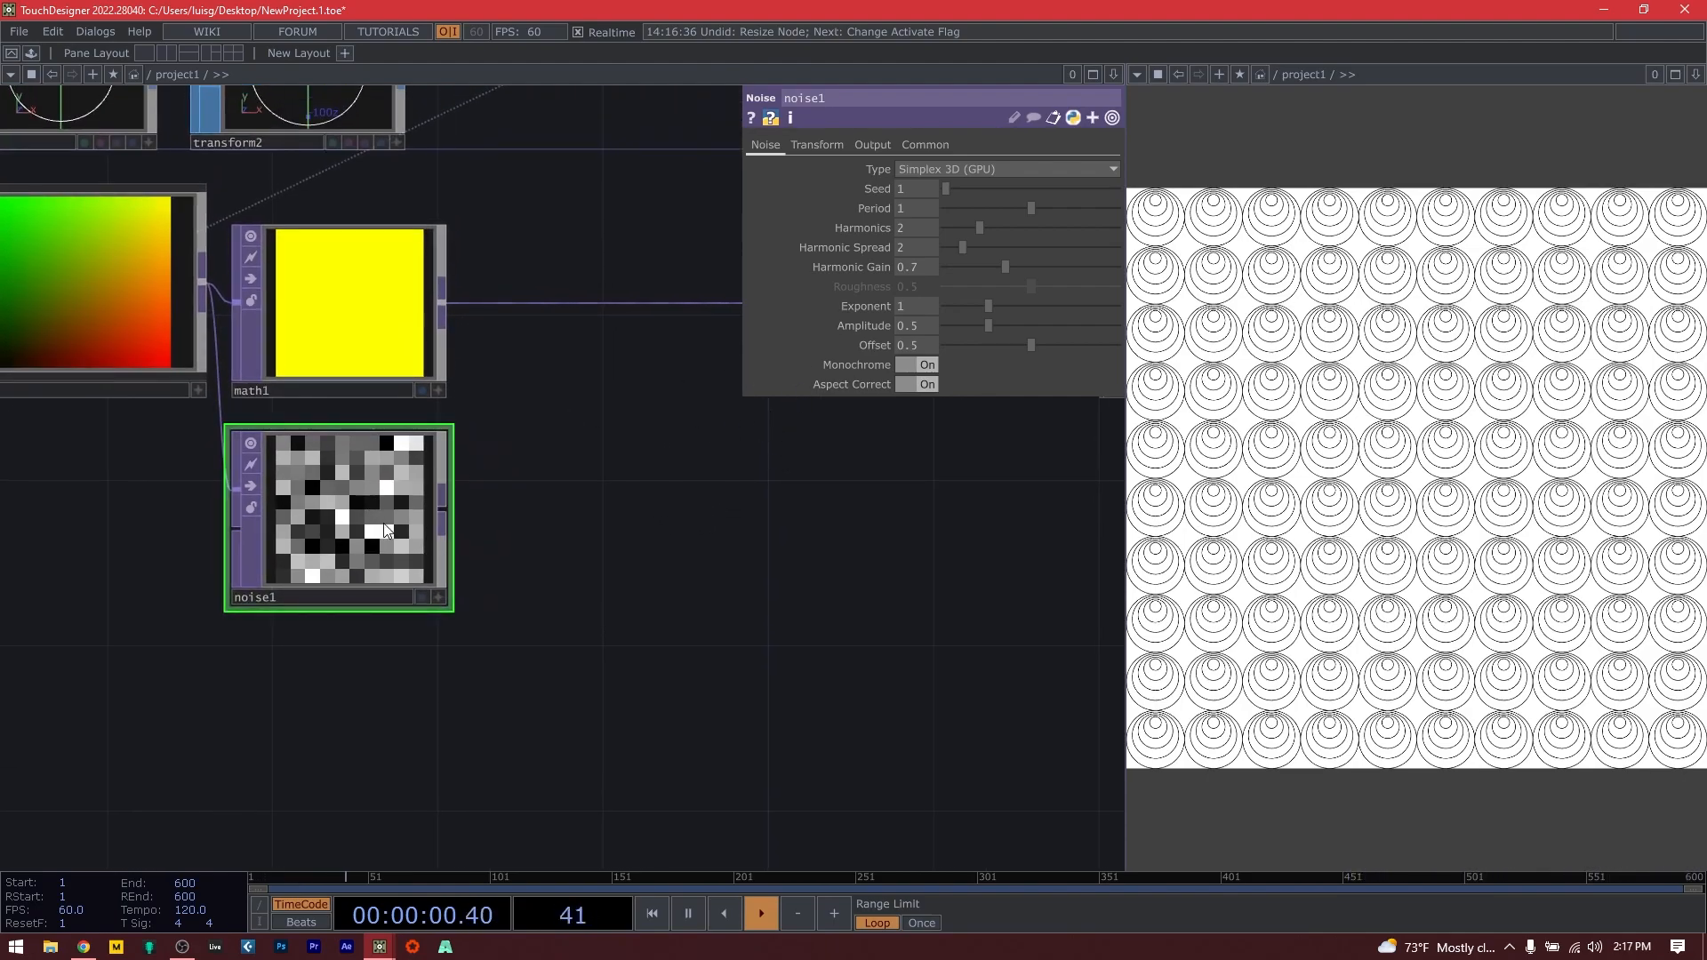
pyautogui.scroll(-5, 489, 524)
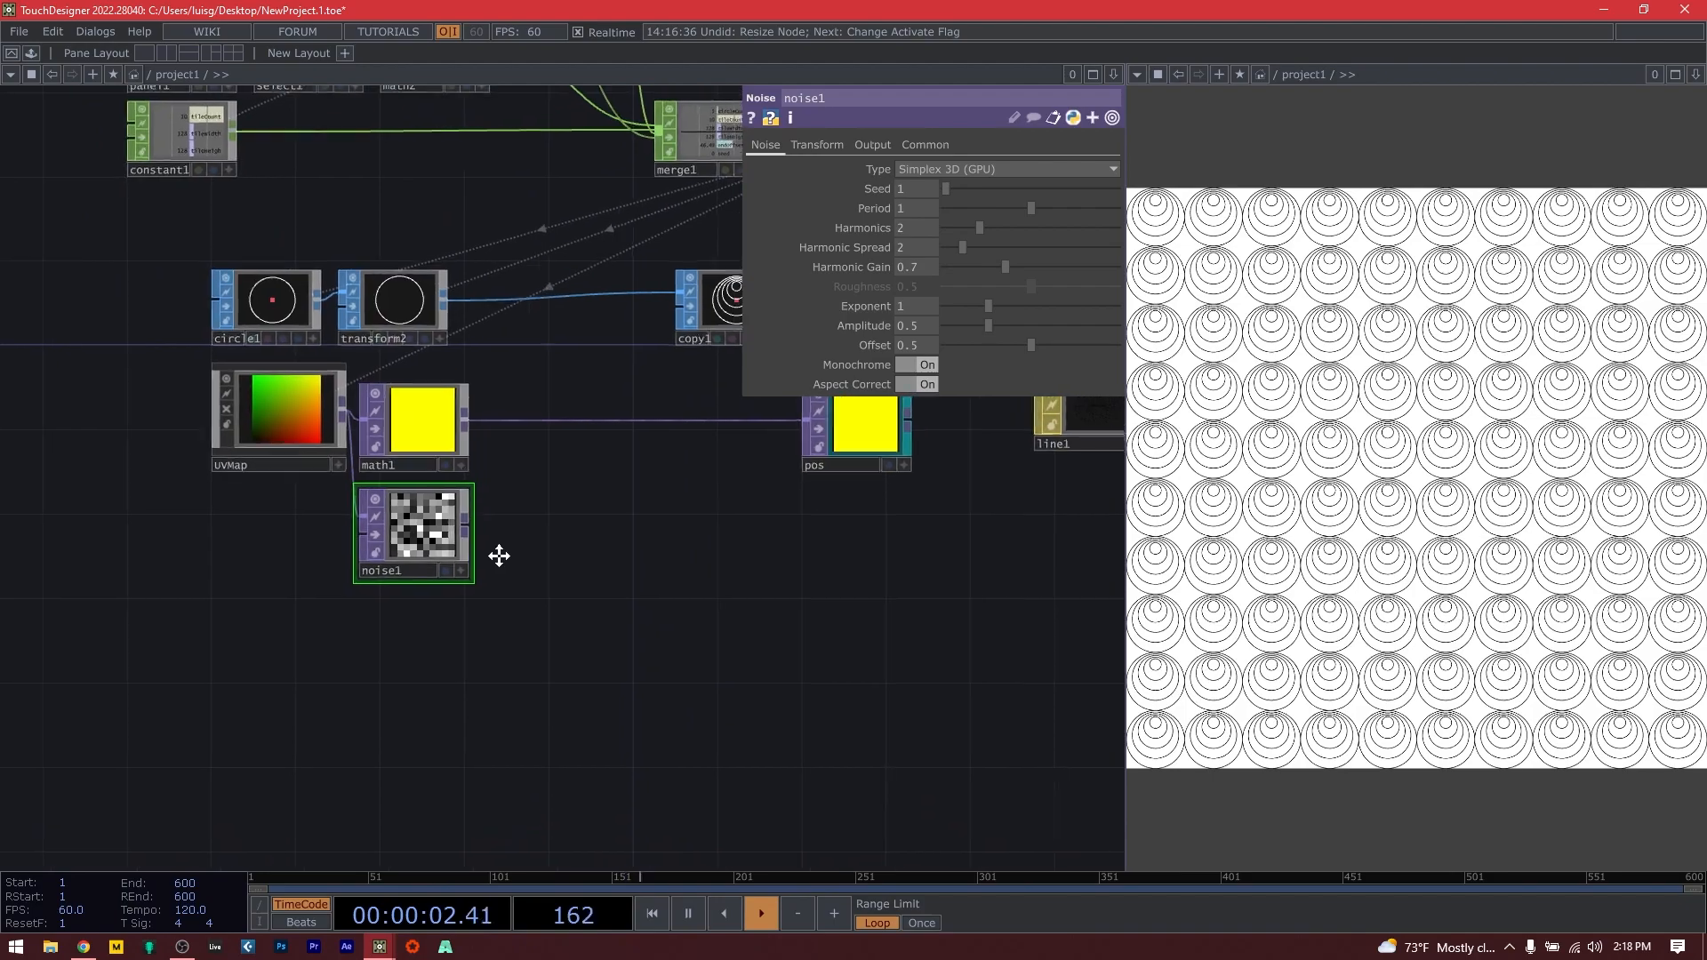
pyautogui.scroll(5, 506, 552)
pyautogui.moveTo(495, 543); pyautogui.dragTo(414, 562)
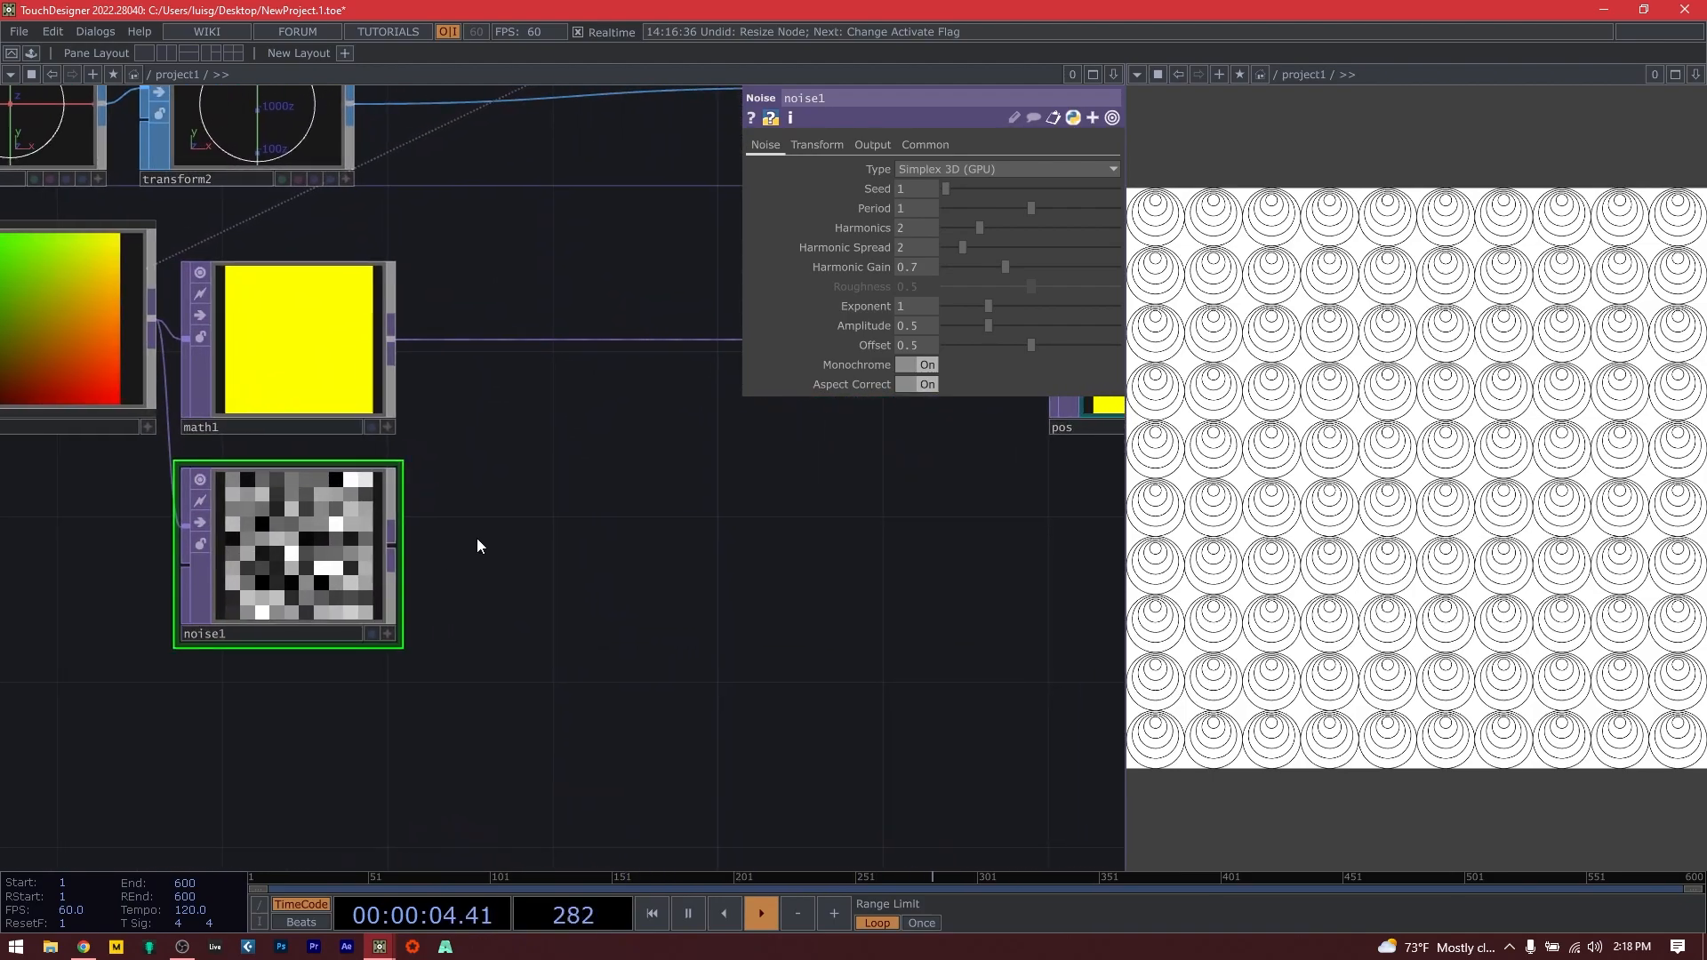
pyautogui.rightClick(396, 548)
pyautogui.write('math')
pyautogui.click(253, 681)
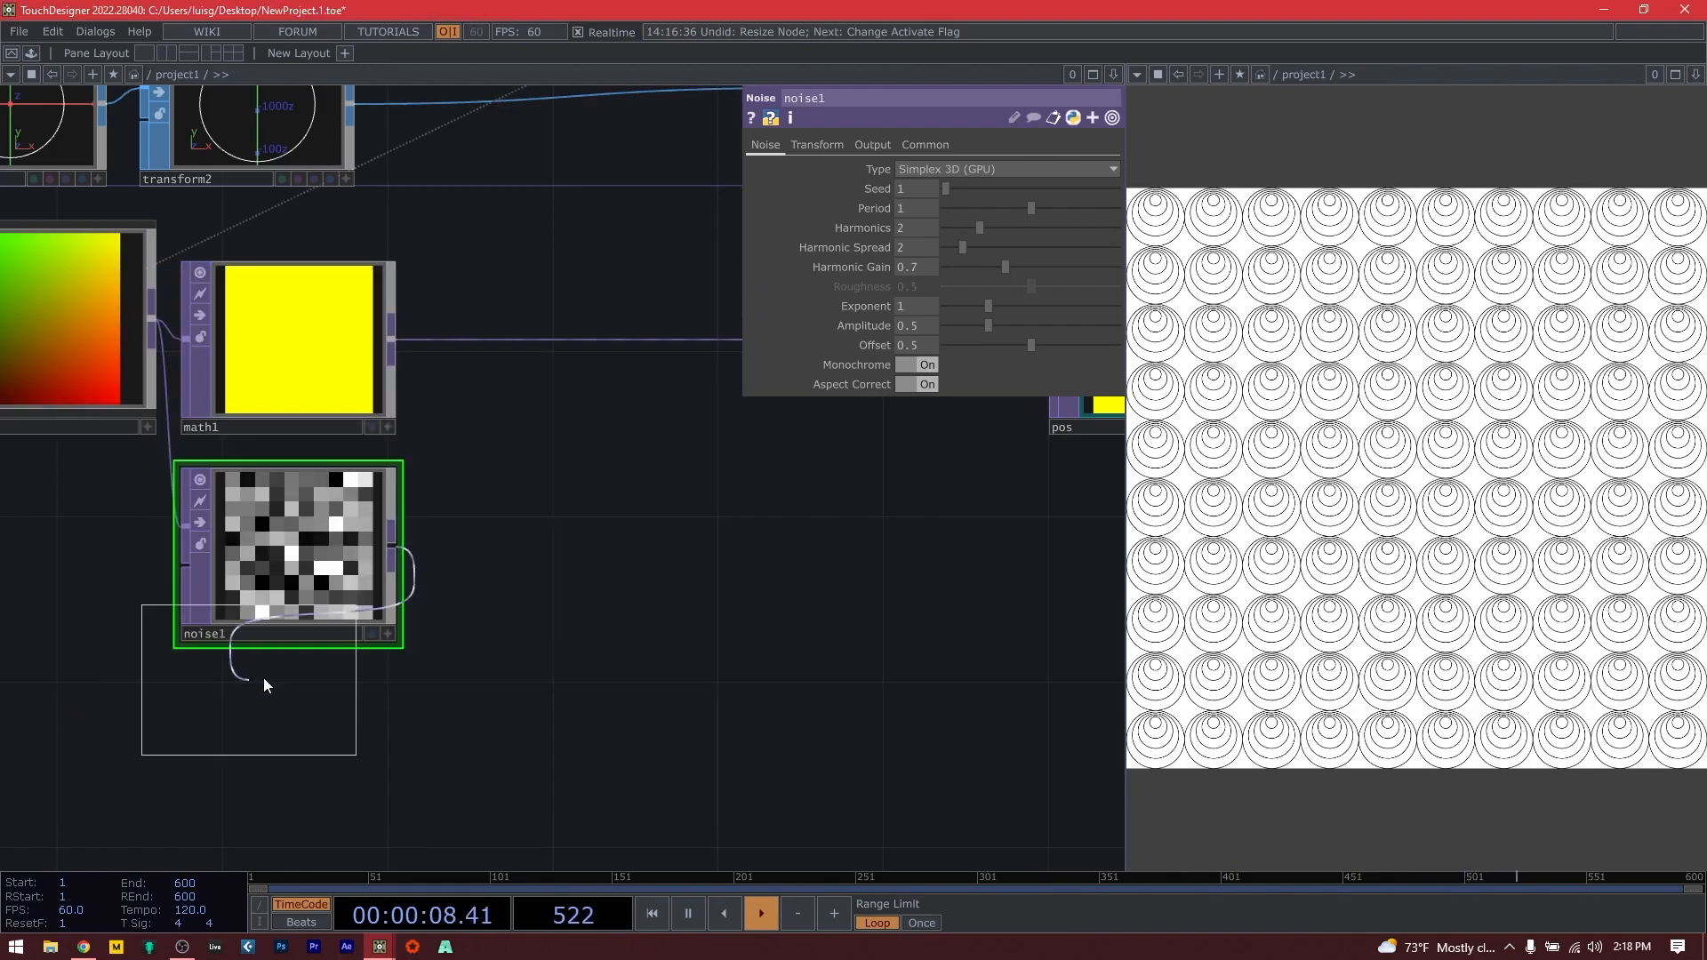
pyautogui.click(519, 553)
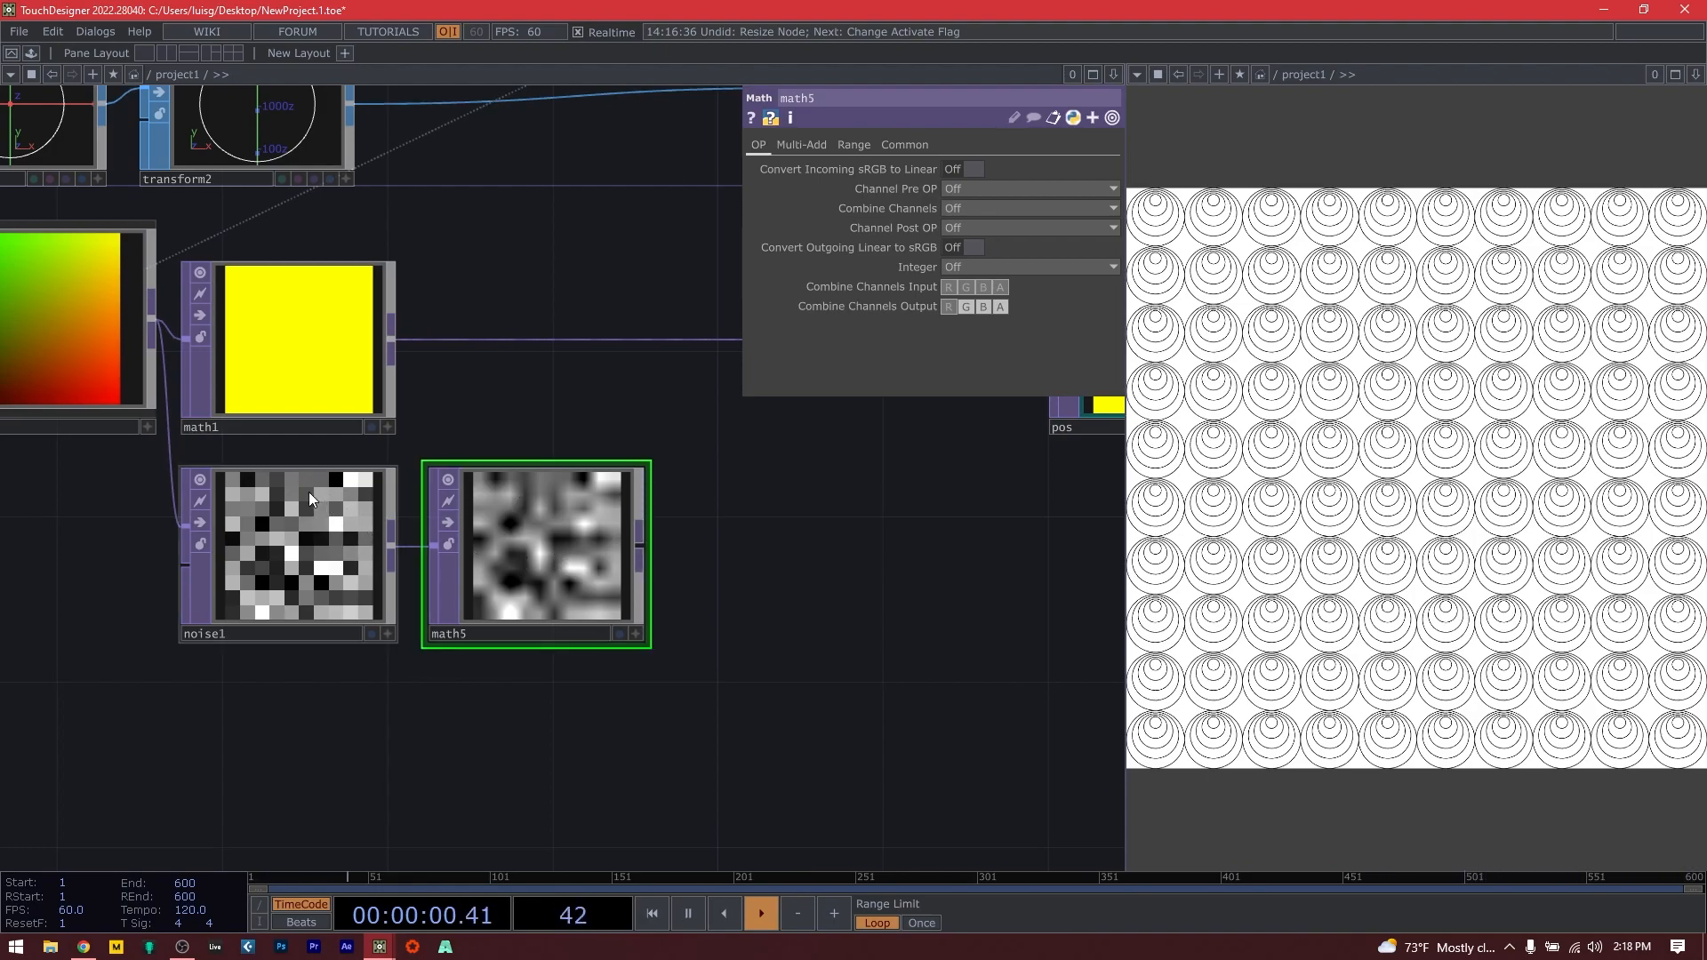
# Move math5 farther from noise1 and insert a Limit TOP on the wire between them.
pyautogui.press('ctrl')
pyautogui.press('ctrl')
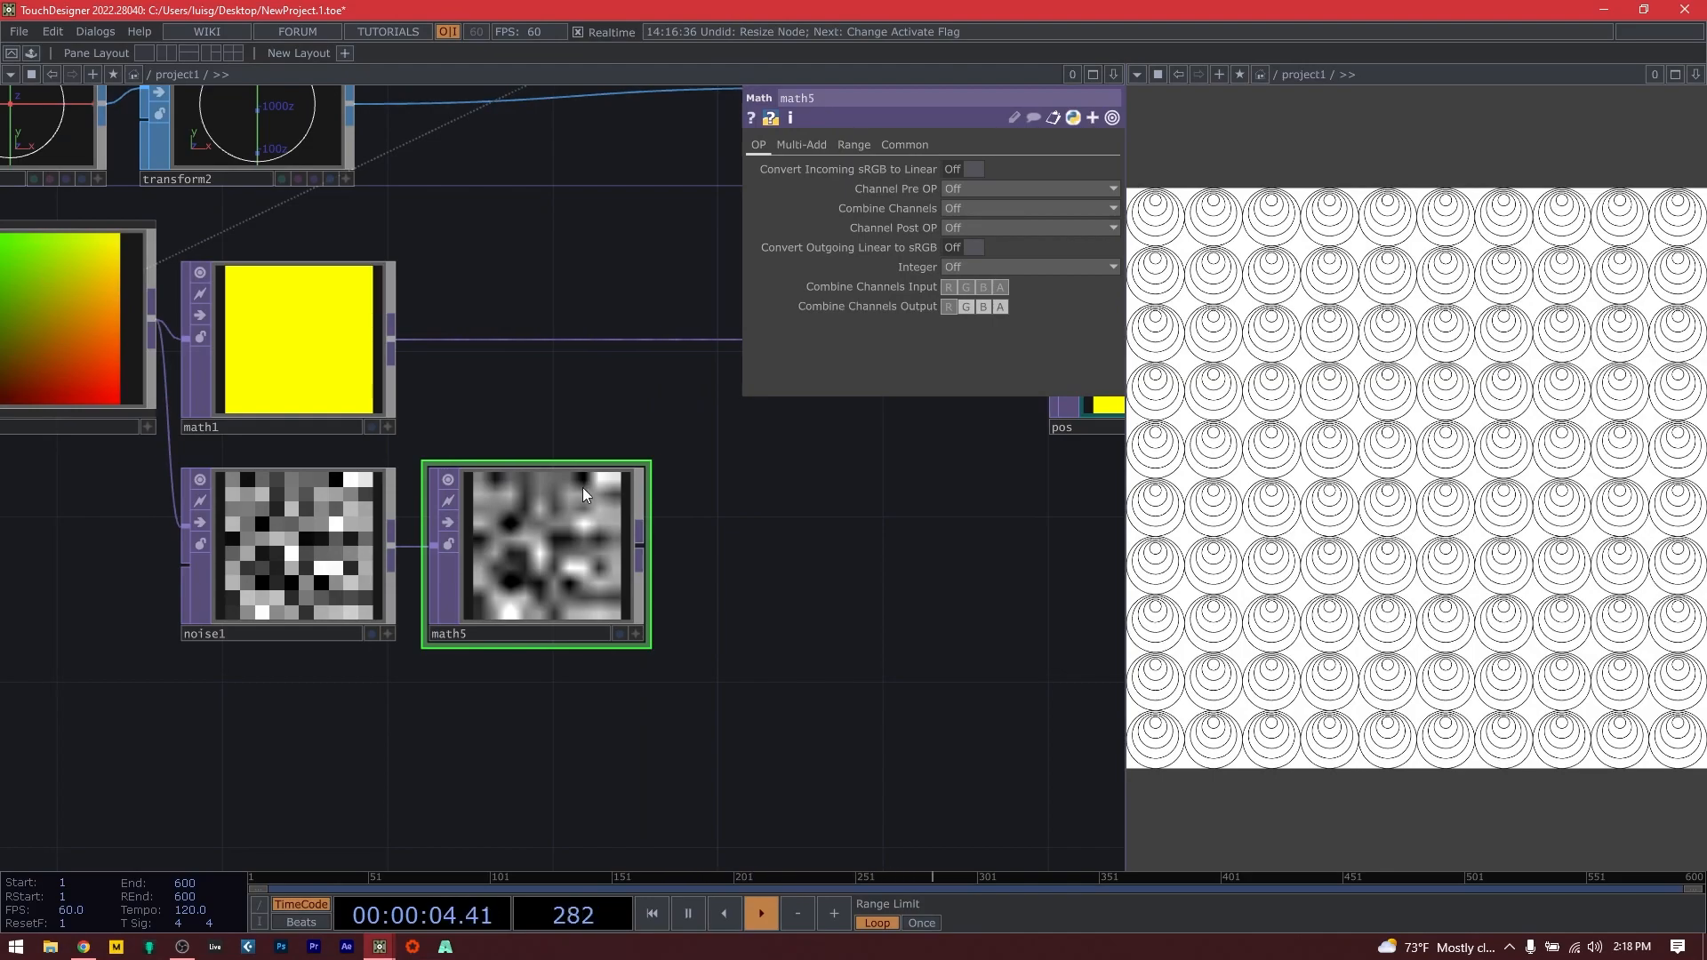
pyautogui.moveTo(525, 563); pyautogui.dragTo(810, 563)
pyautogui.rightClick(487, 548)
pyautogui.click(521, 531)
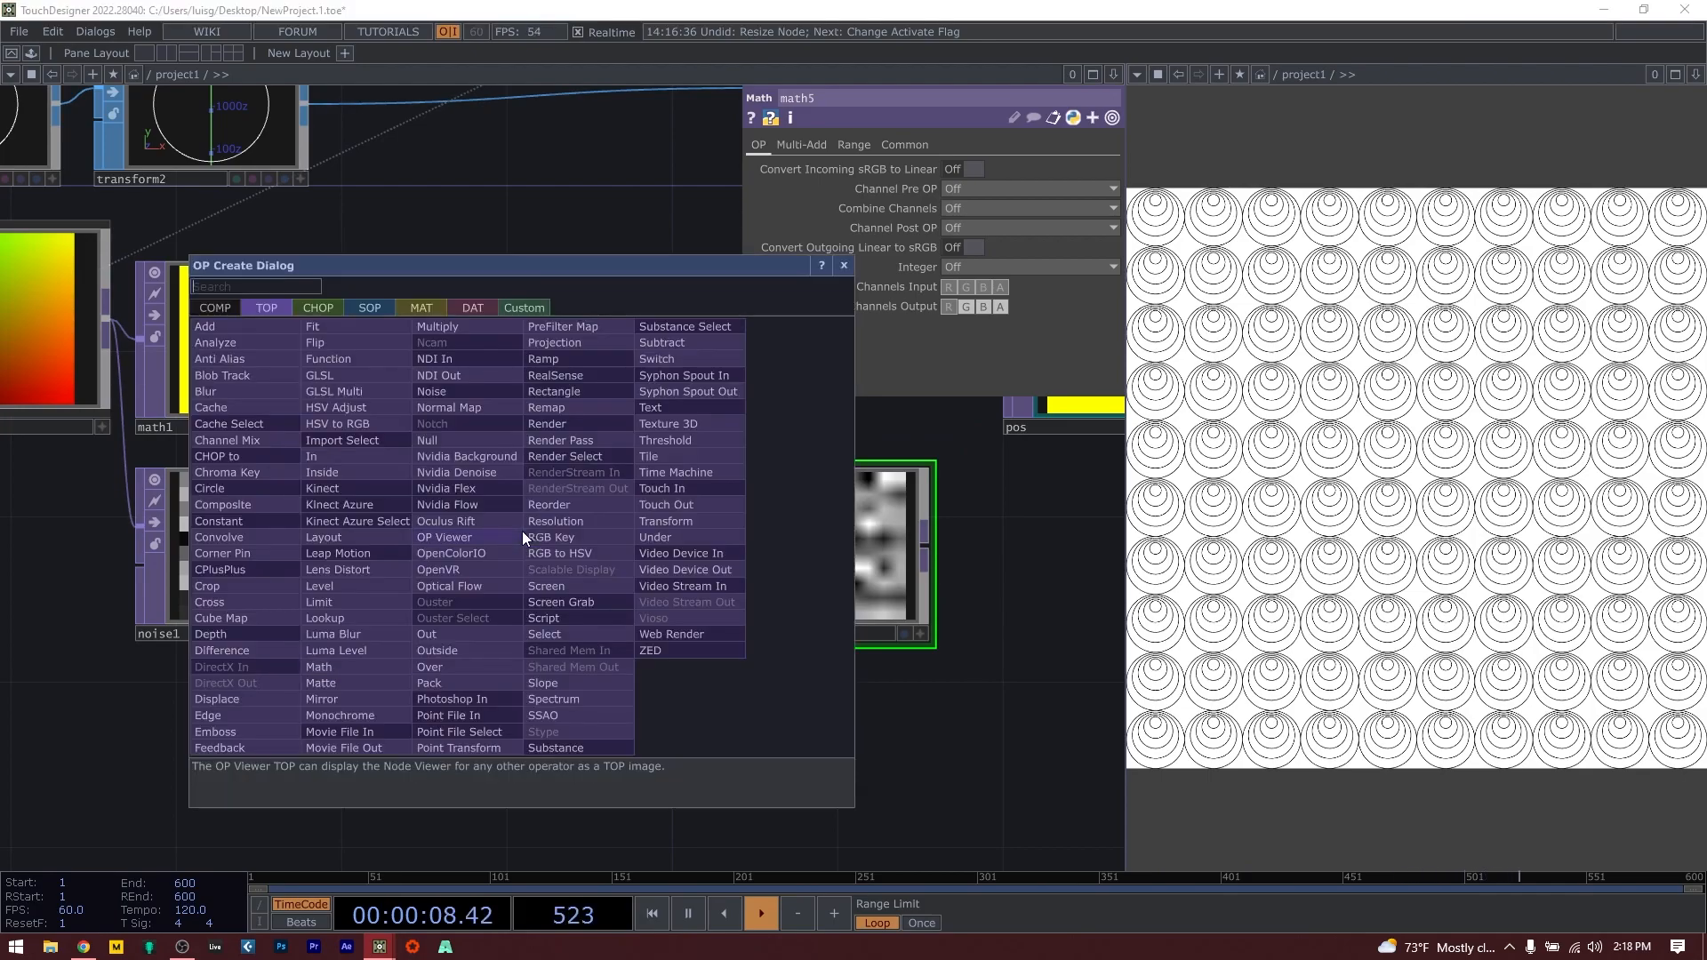
pyautogui.click(384, 605)
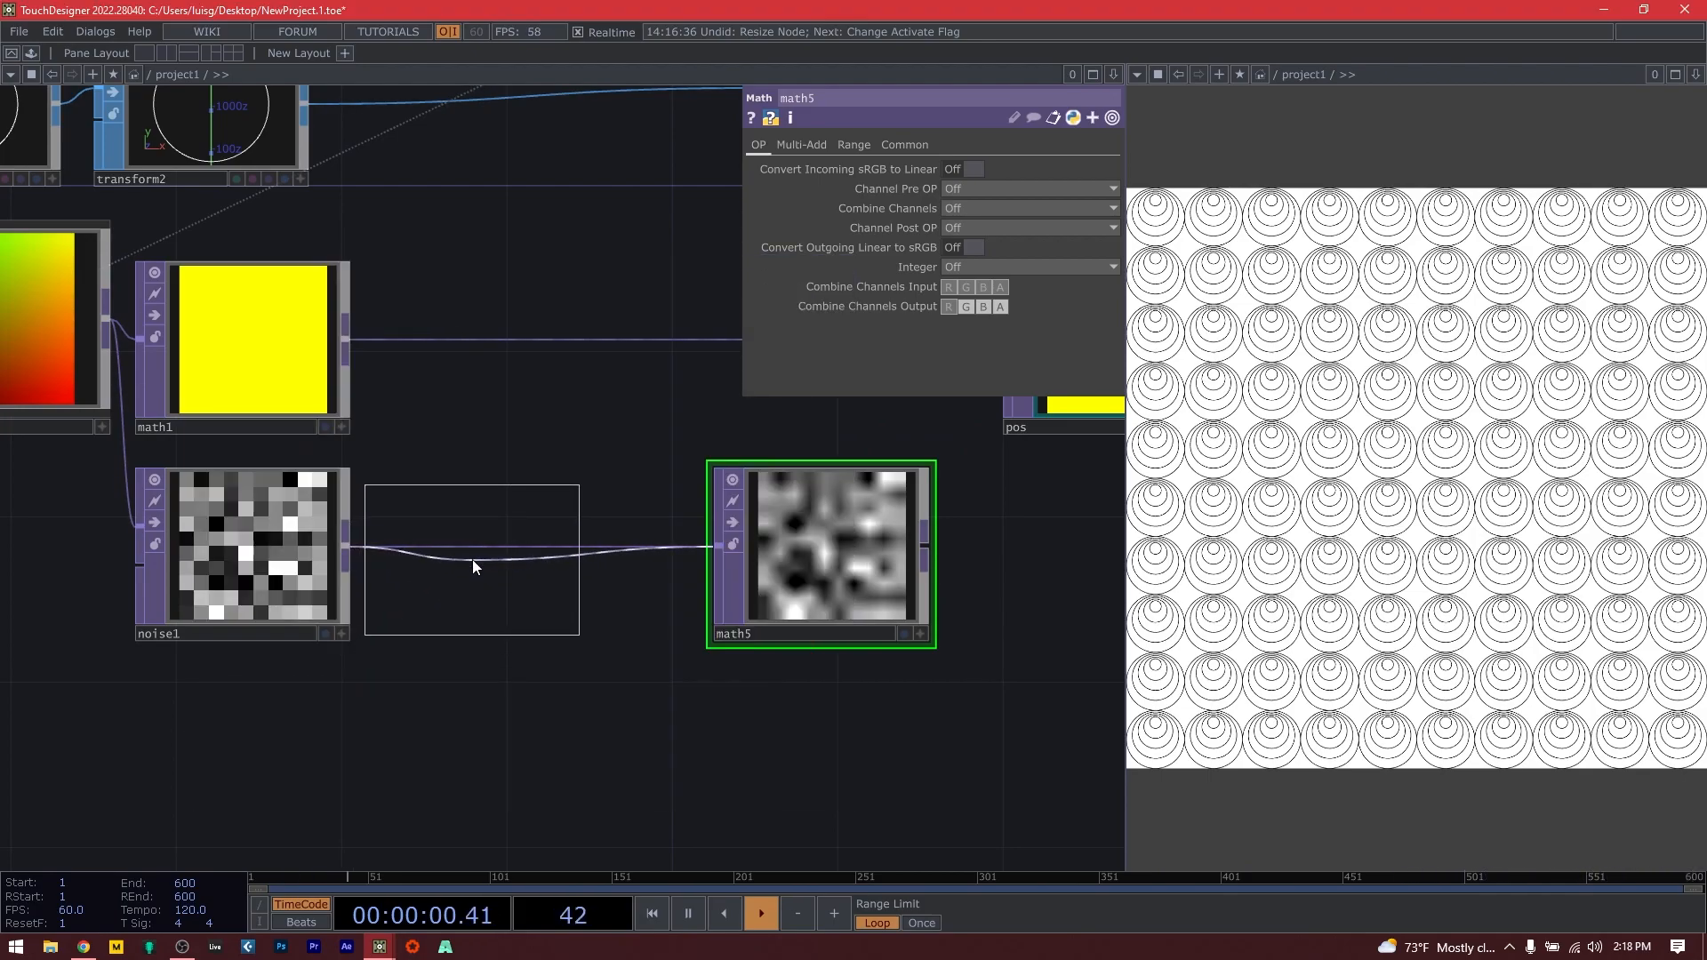
pyautogui.click(476, 557)
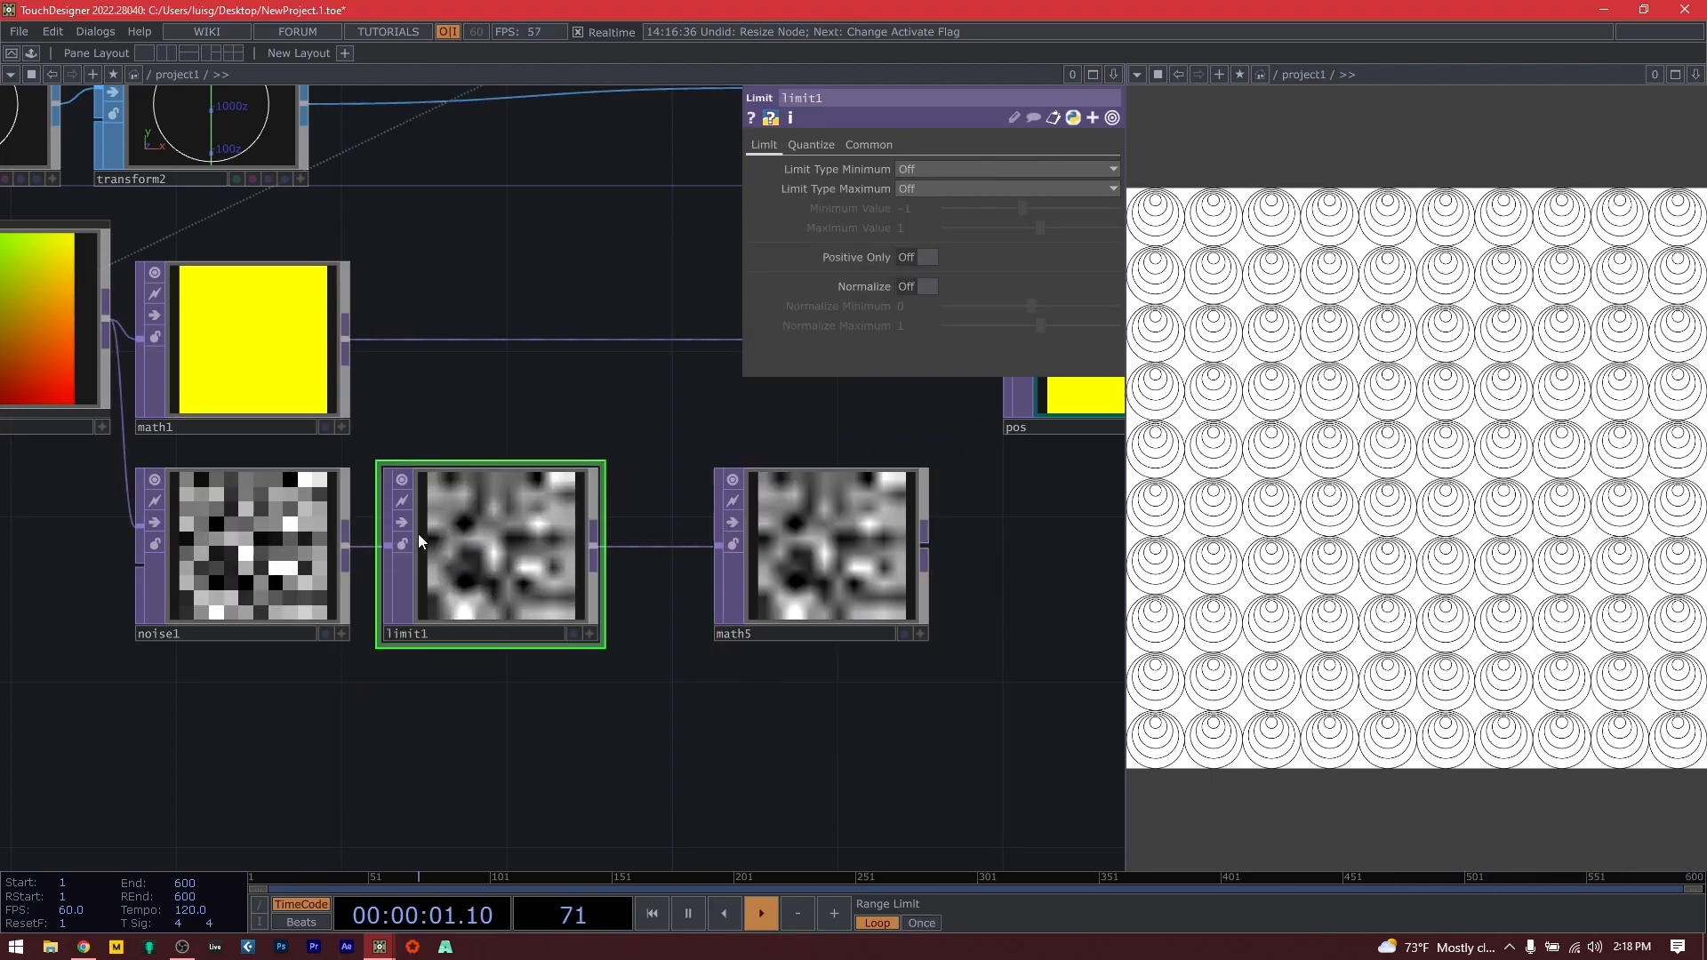
# Quantize limit1's values with Round, trying a value step of 1 before setting it to 0.25.
pyautogui.click(812, 148)
pyautogui.click(930, 170)
pyautogui.click(921, 240)
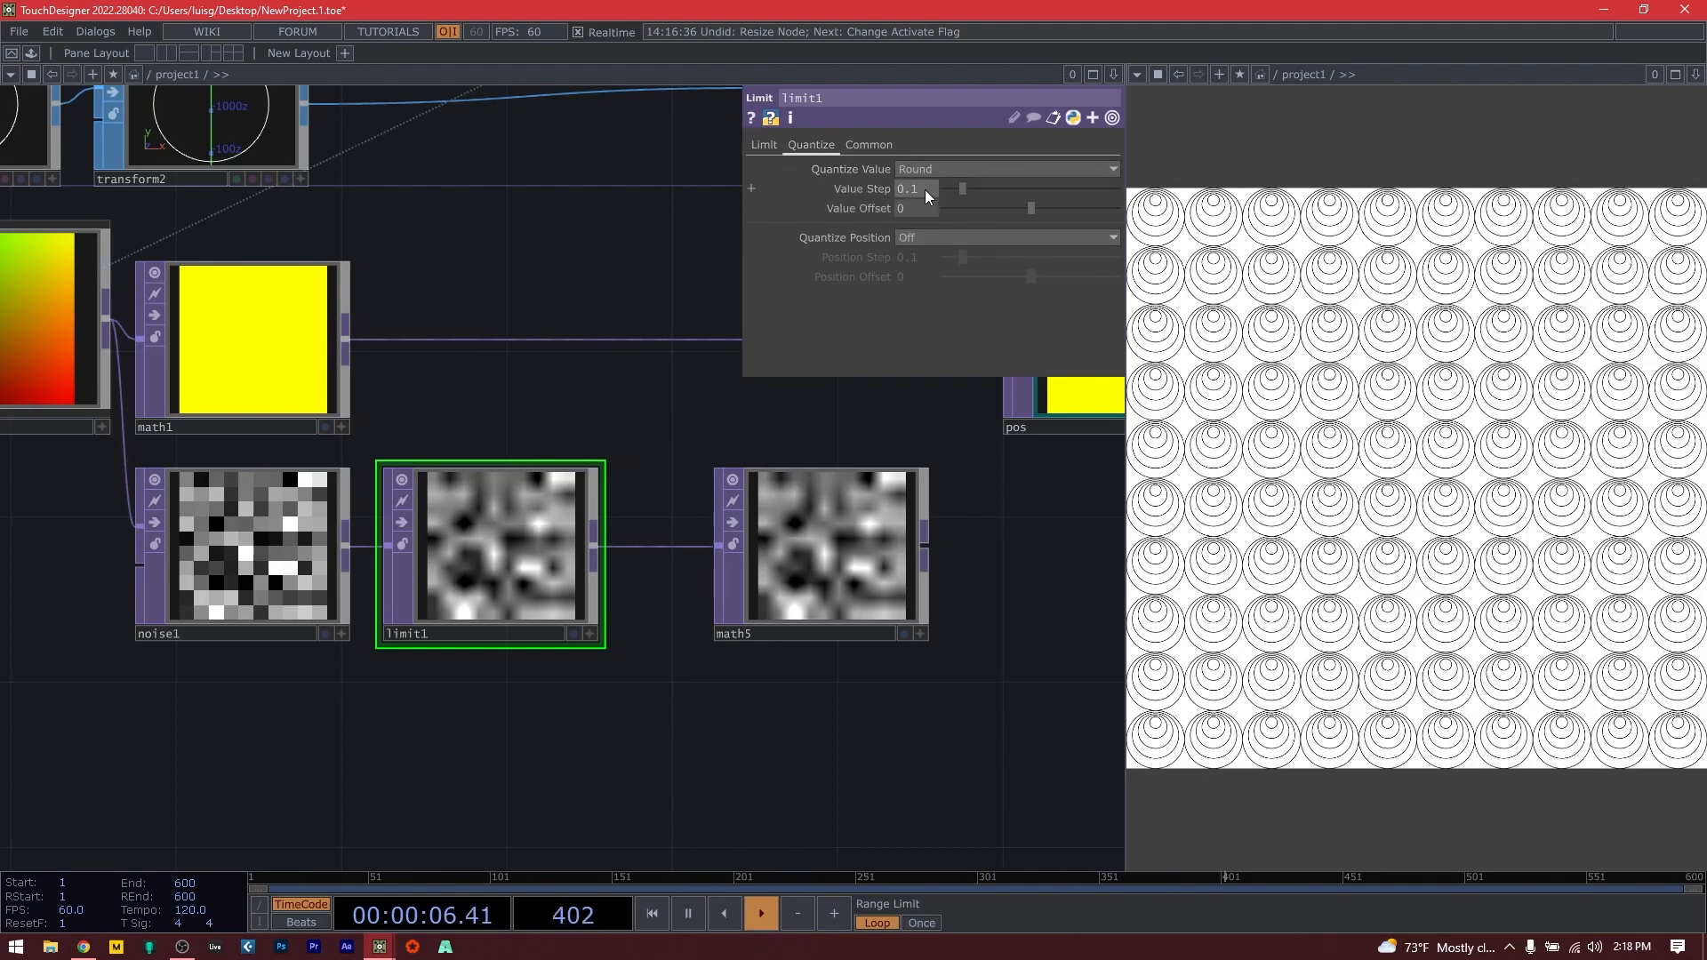
pyautogui.write('1')
pyautogui.press('Return')
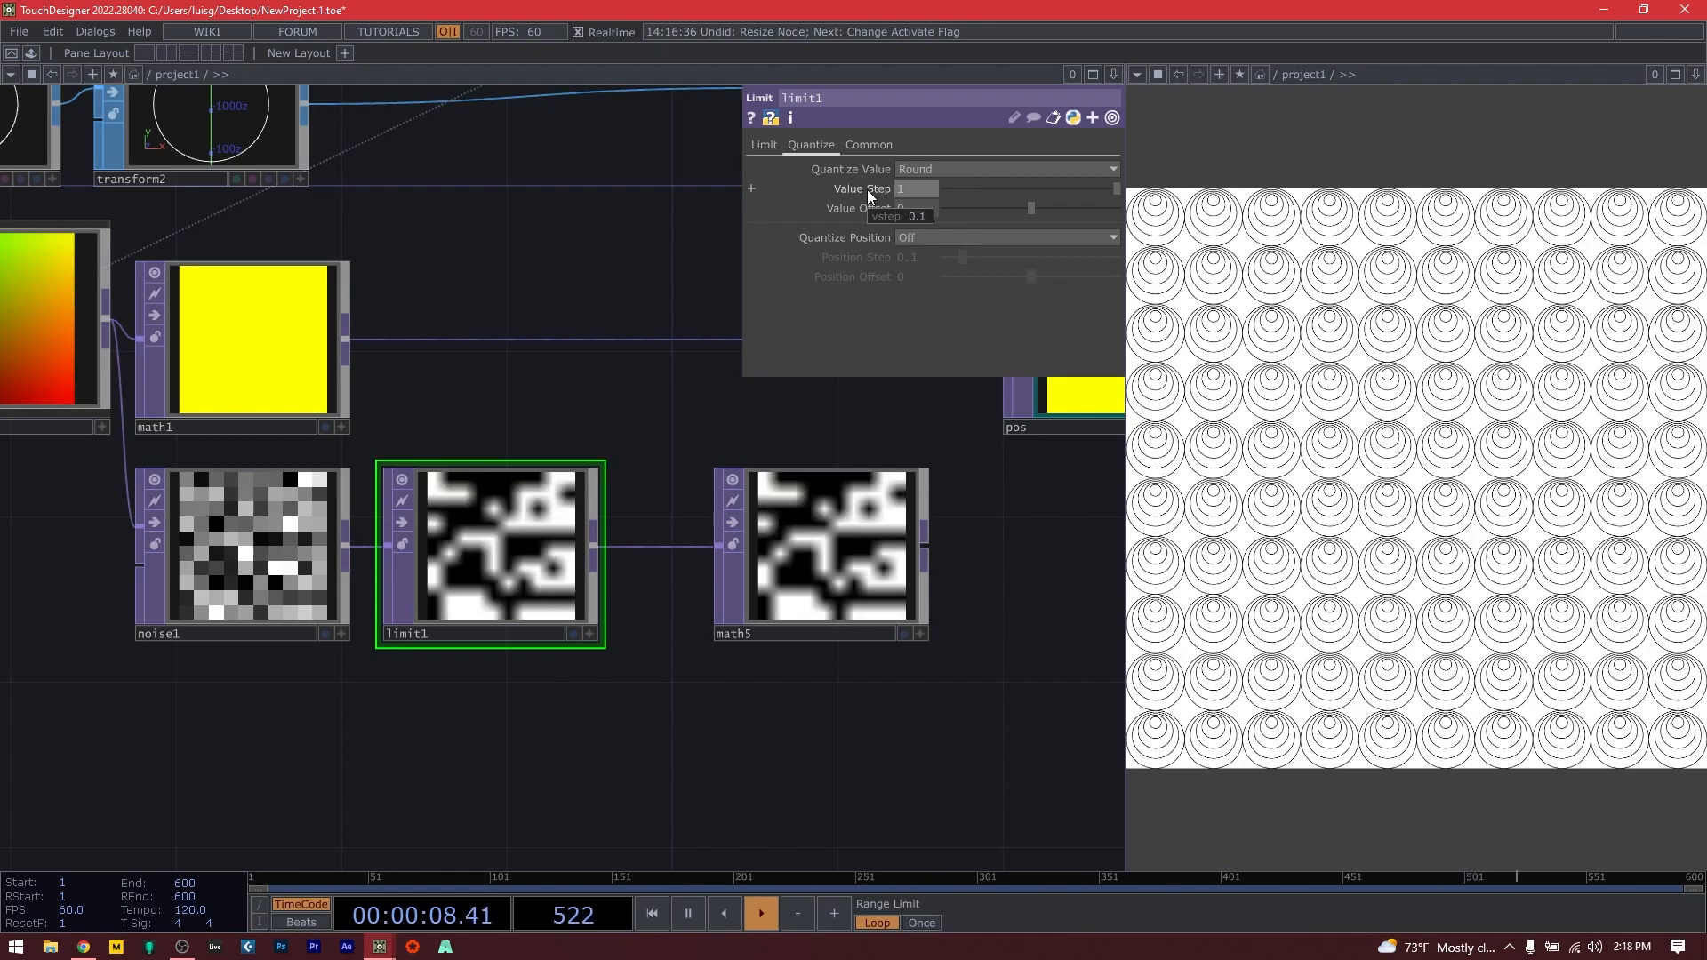
pyautogui.scroll(4, 567, 554)
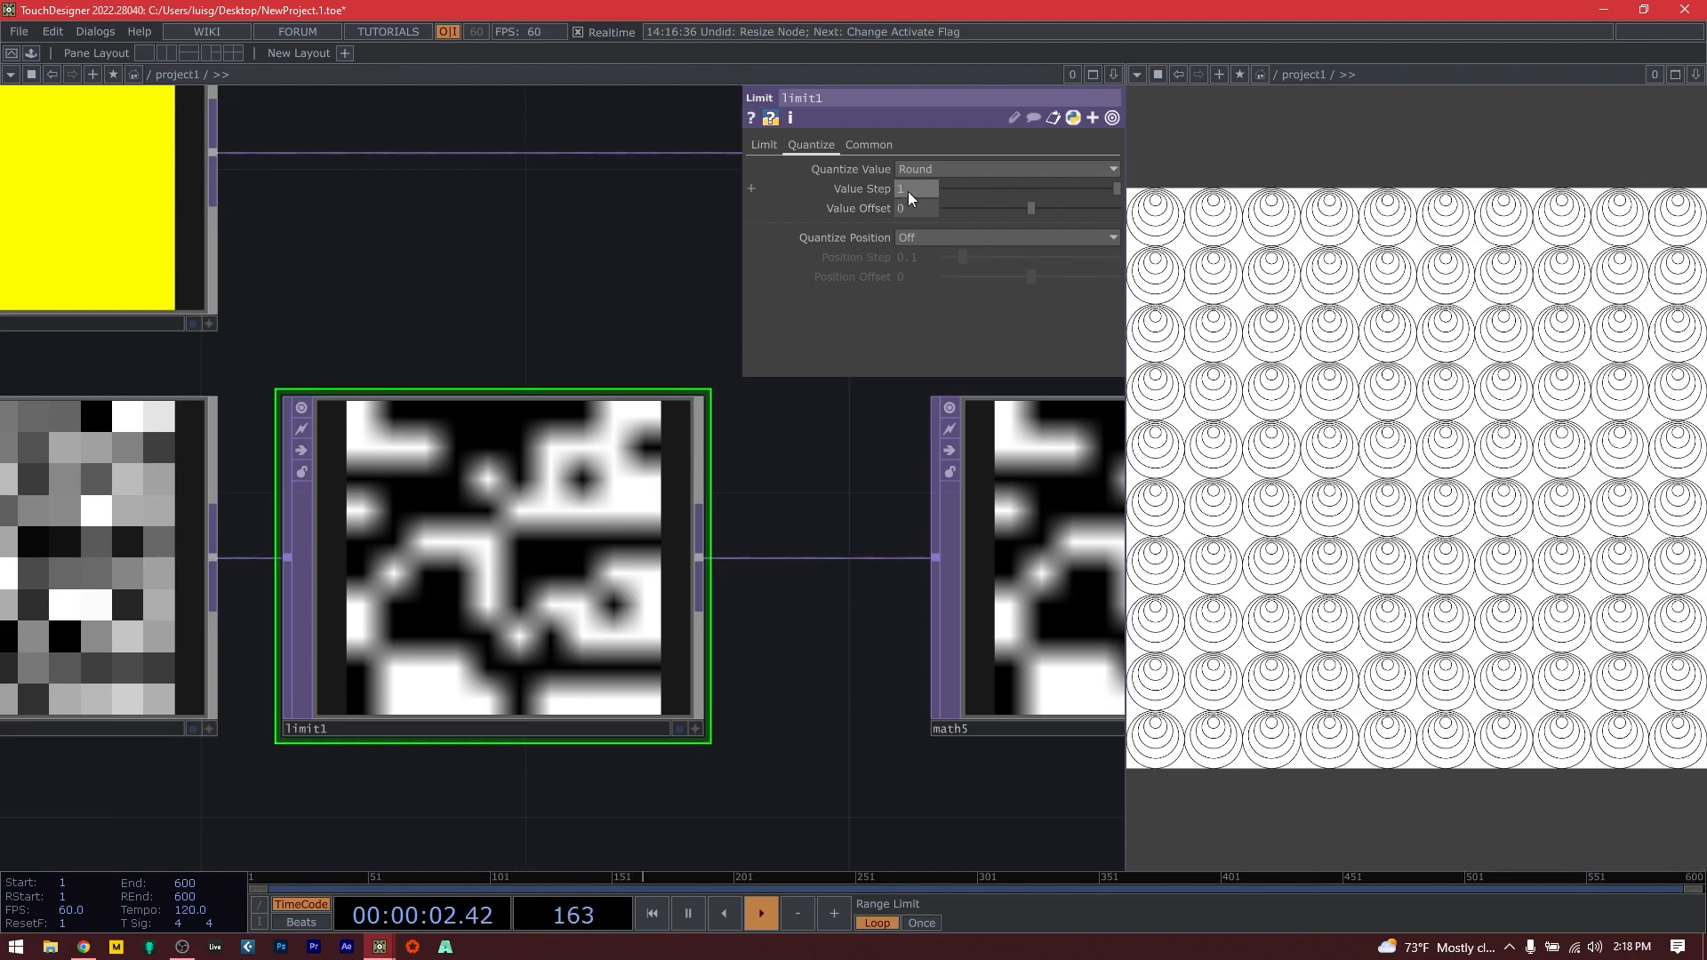
pyautogui.write('0.25')
pyautogui.press('Return')
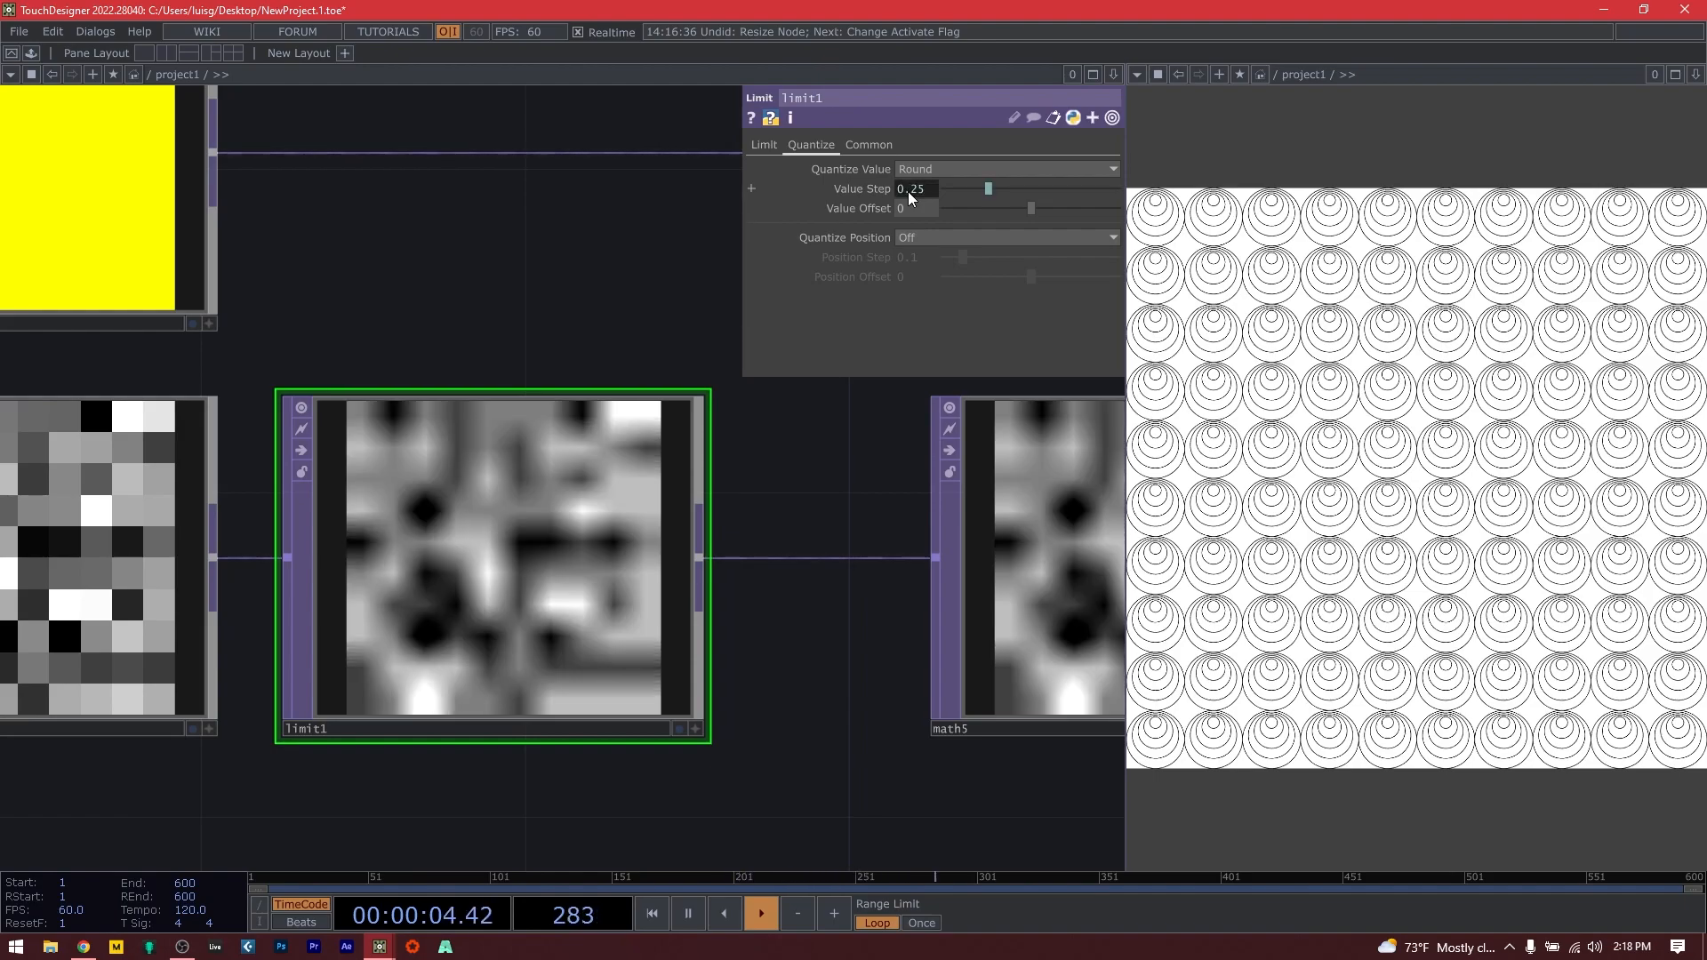
# Set limit1's Input Smoothness and Viewer Smoothness to Nearest Pixel.
pyautogui.click(870, 144)
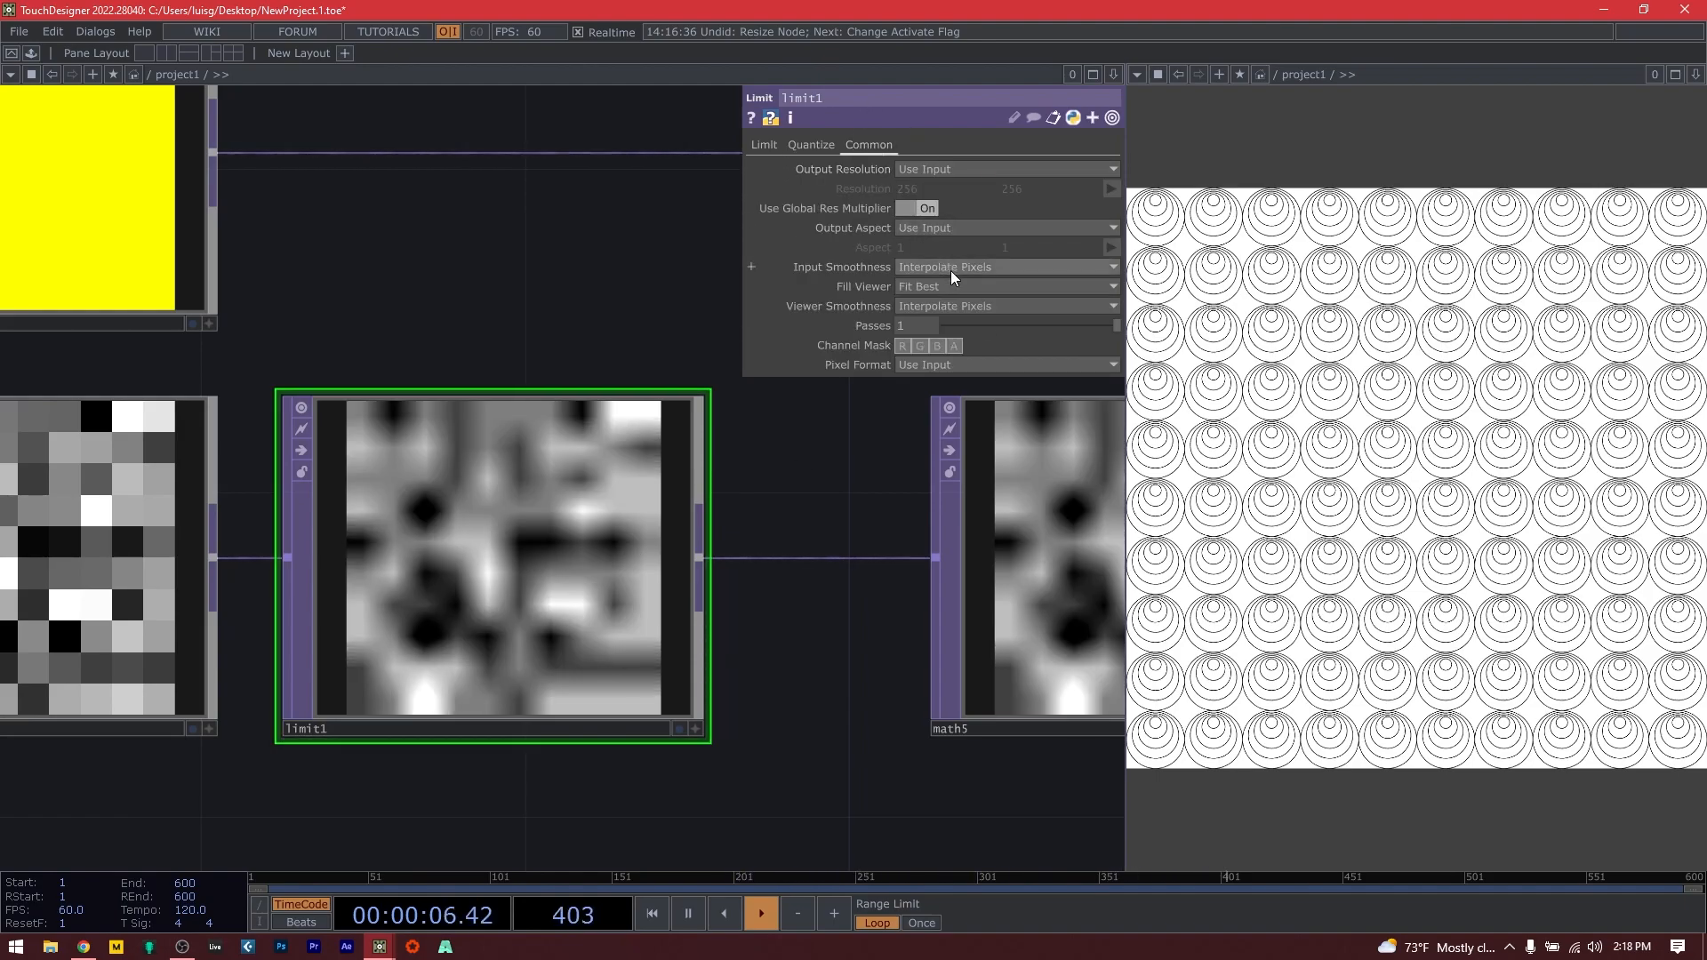
pyautogui.click(1080, 323)
pyautogui.click(1056, 311)
pyautogui.click(969, 323)
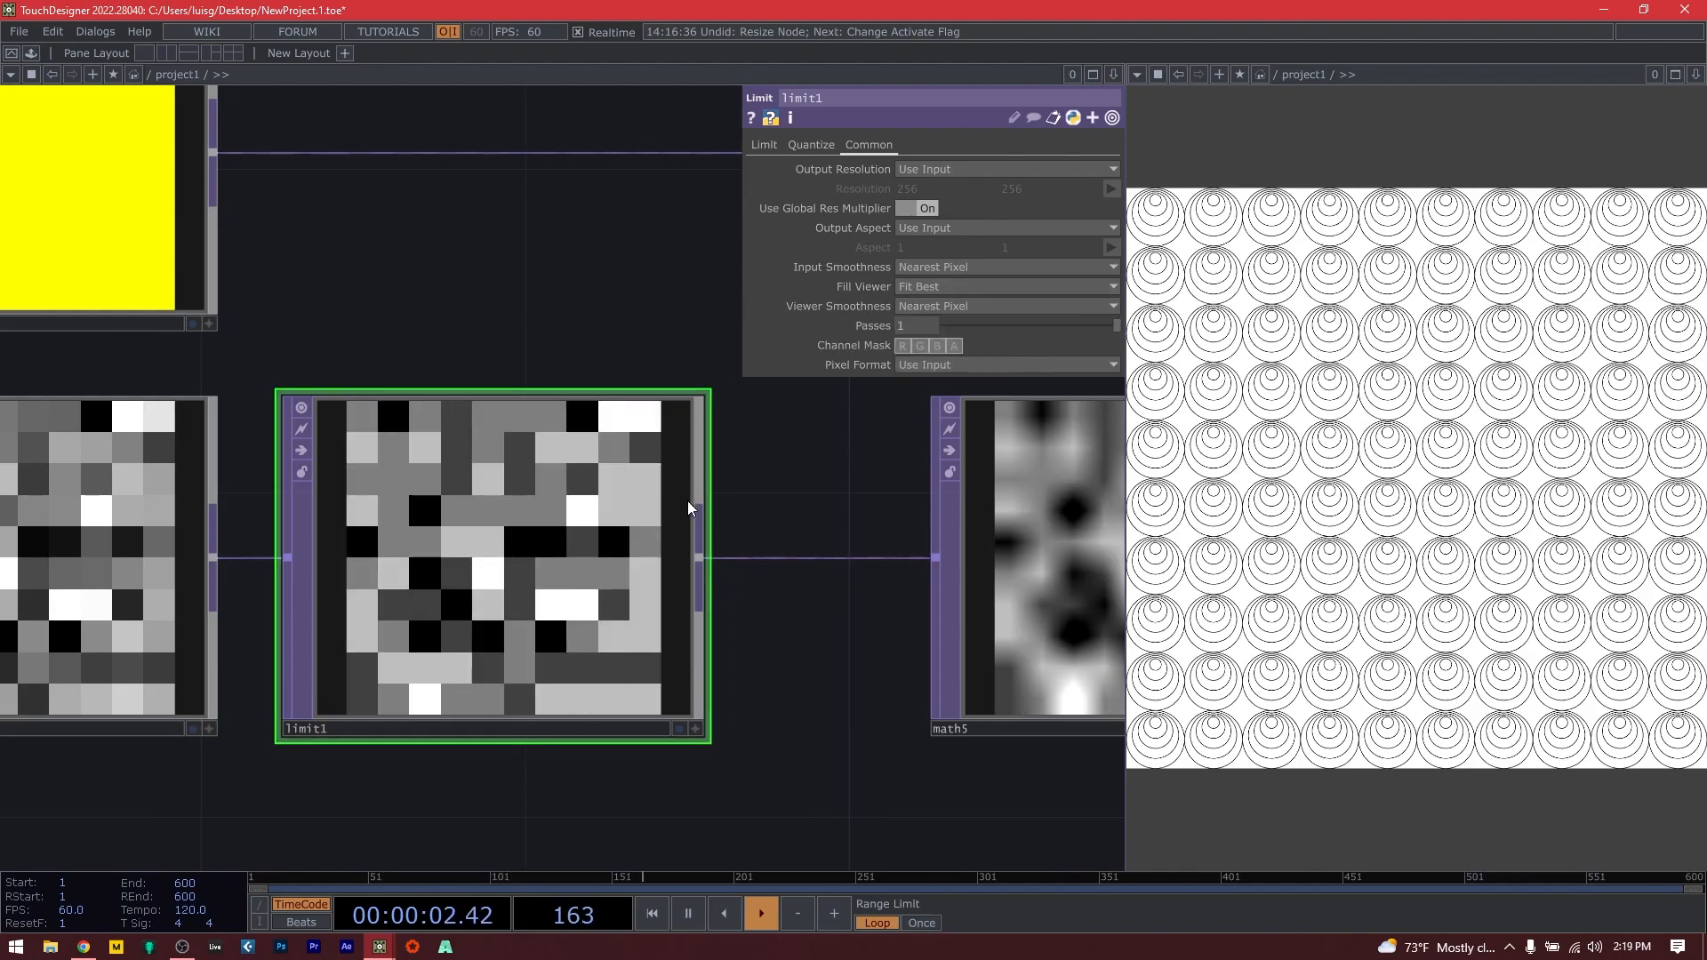
# Change math5's Multiply value to scale the quantized noise, and move the node closer to limit1.
pyautogui.scroll(-3, 682, 494)
pyautogui.scroll(3, 361, 368)
pyautogui.moveTo(591, 316); pyautogui.dragTo(511, 383)
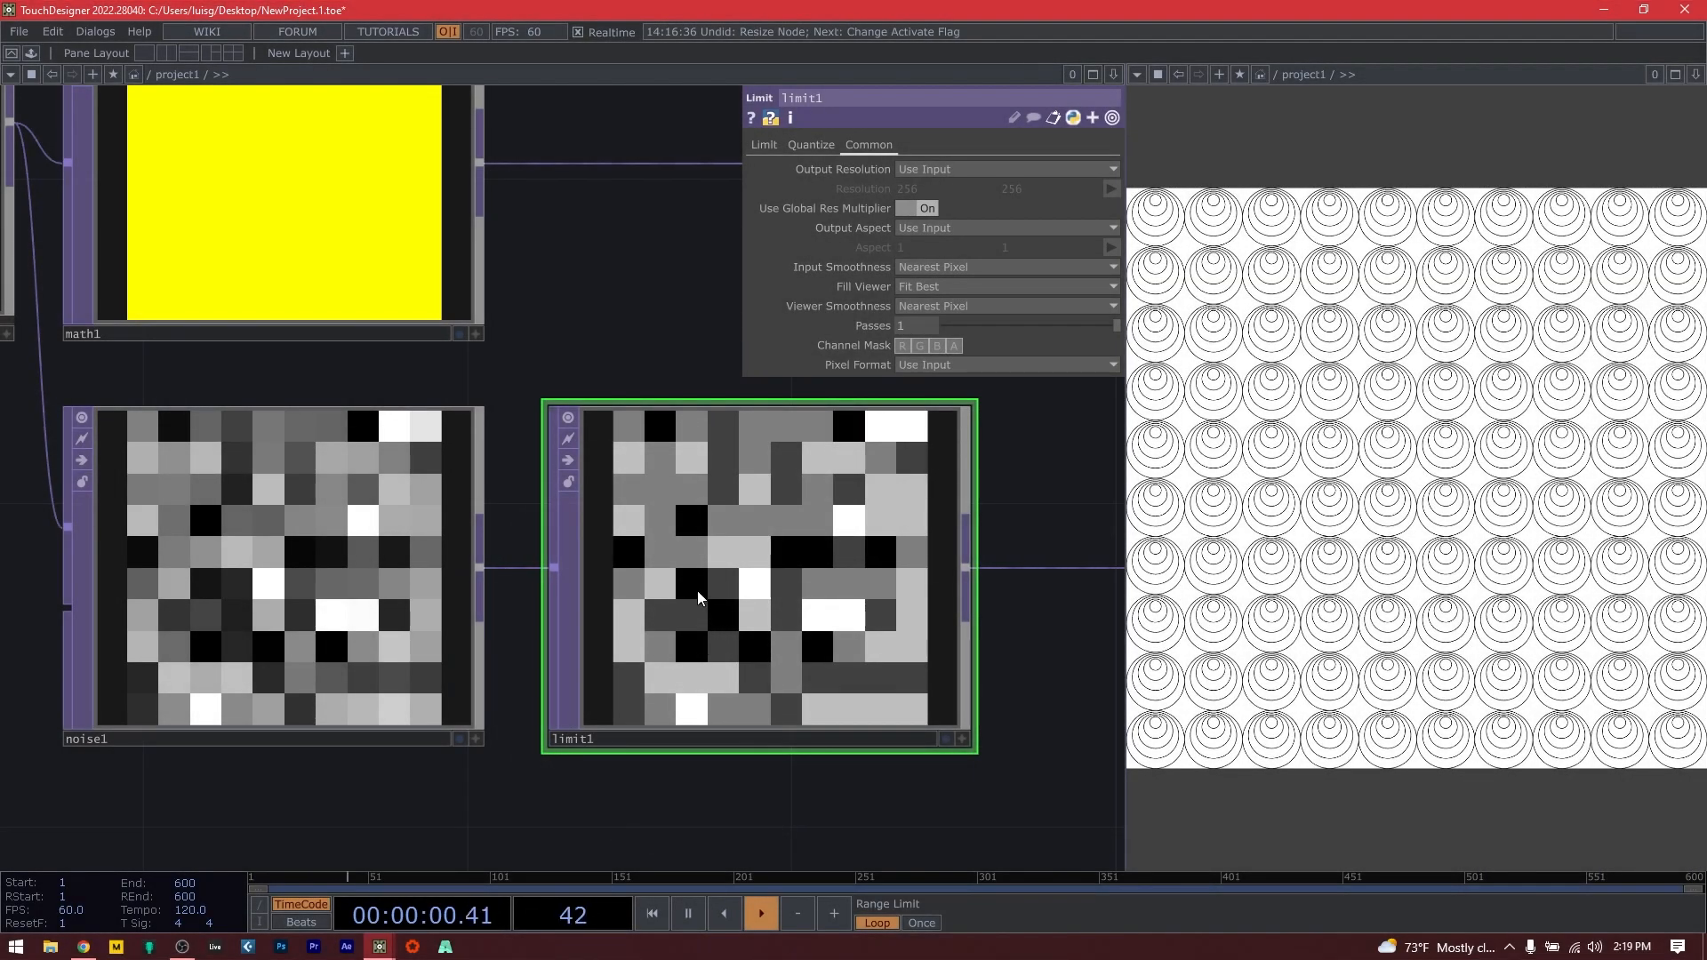
pyautogui.scroll(-3, 716, 602)
pyautogui.scroll(5, 723, 610)
pyautogui.scroll(-5, 537, 557)
pyautogui.moveTo(766, 663); pyautogui.dragTo(645, 662)
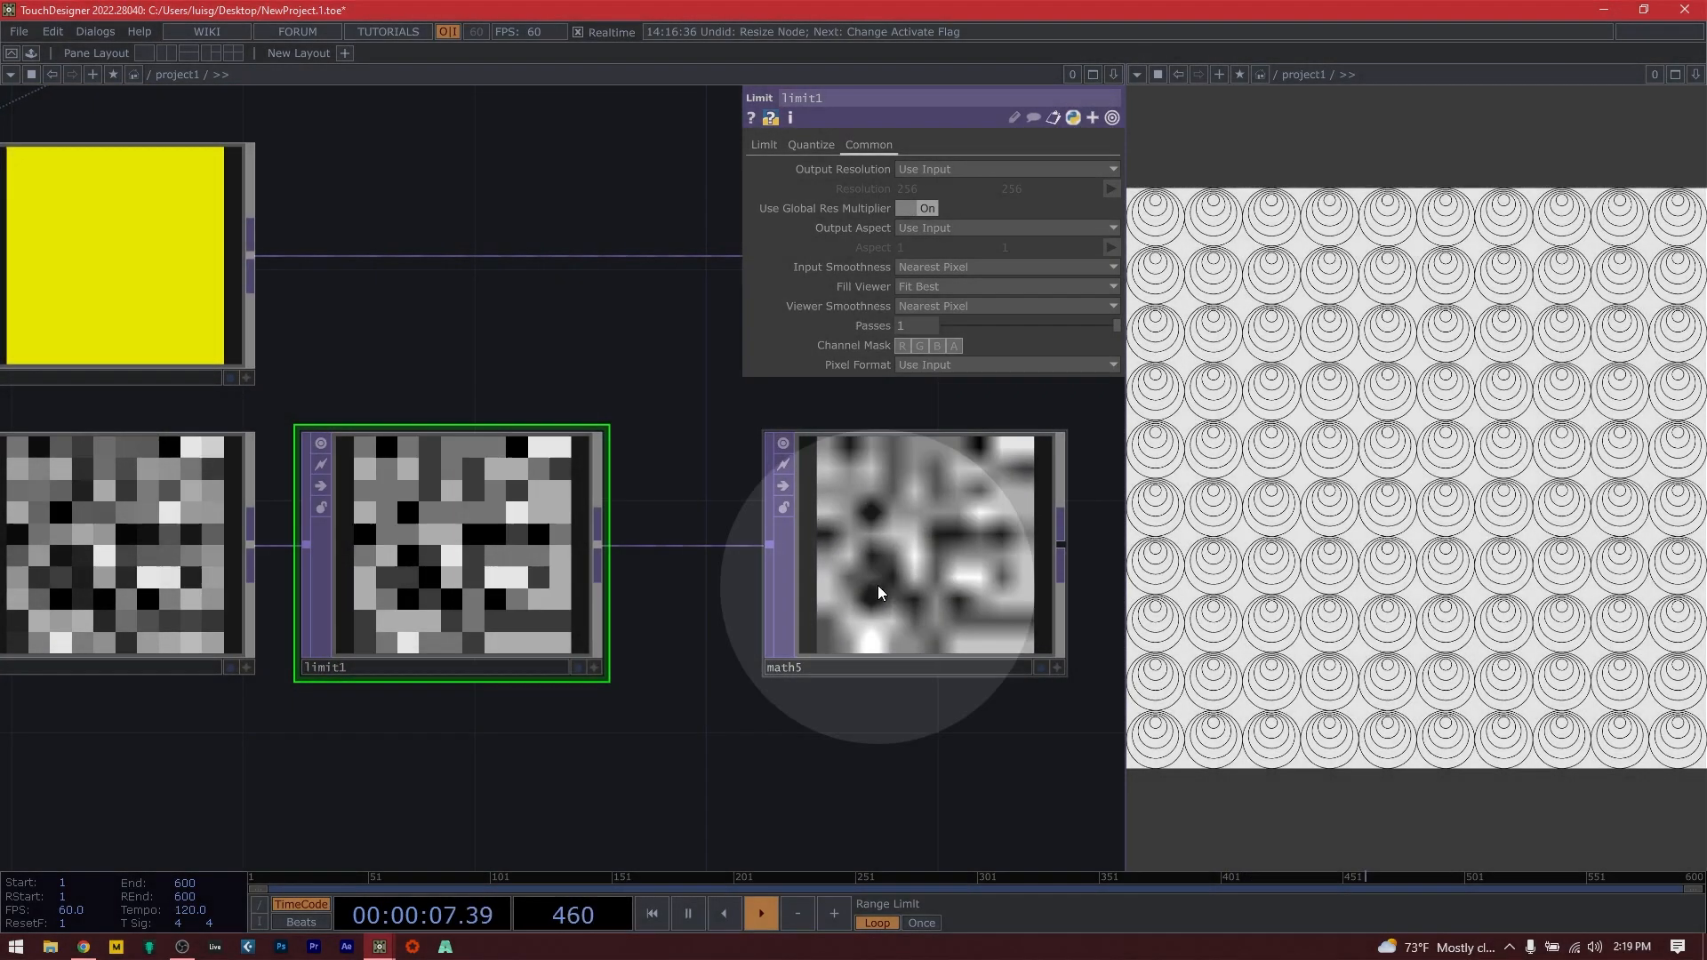
pyautogui.click(878, 585)
pyautogui.moveTo(609, 315); pyautogui.dragTo(381, 385)
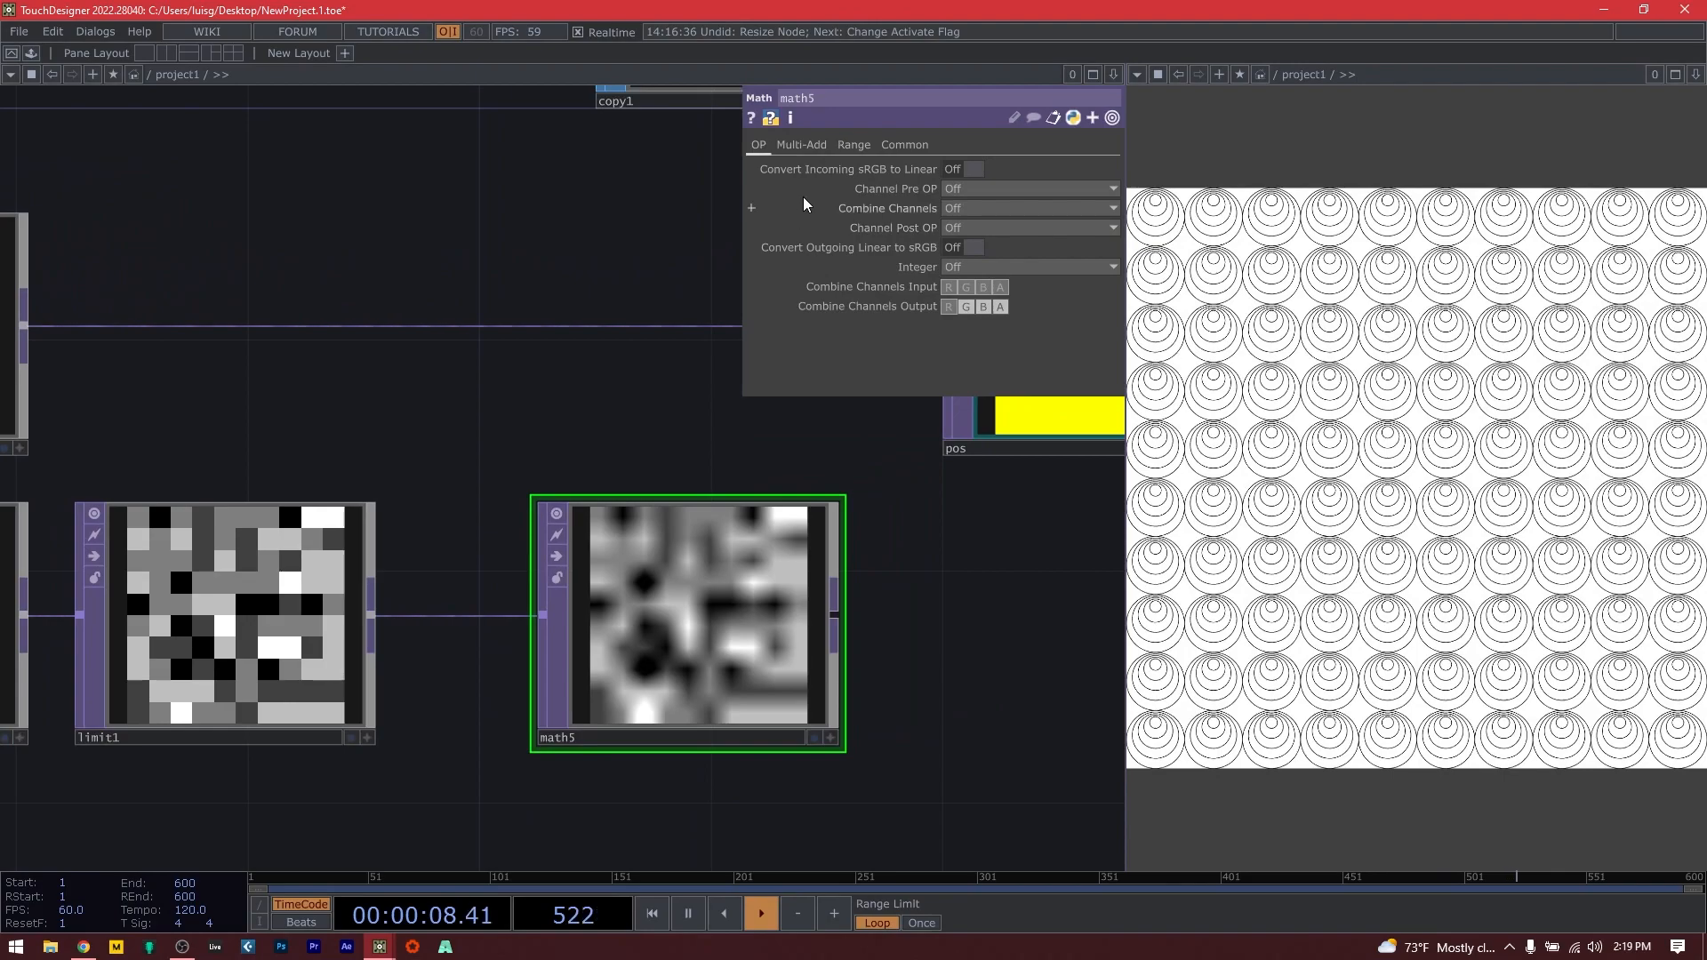
pyautogui.click(822, 145)
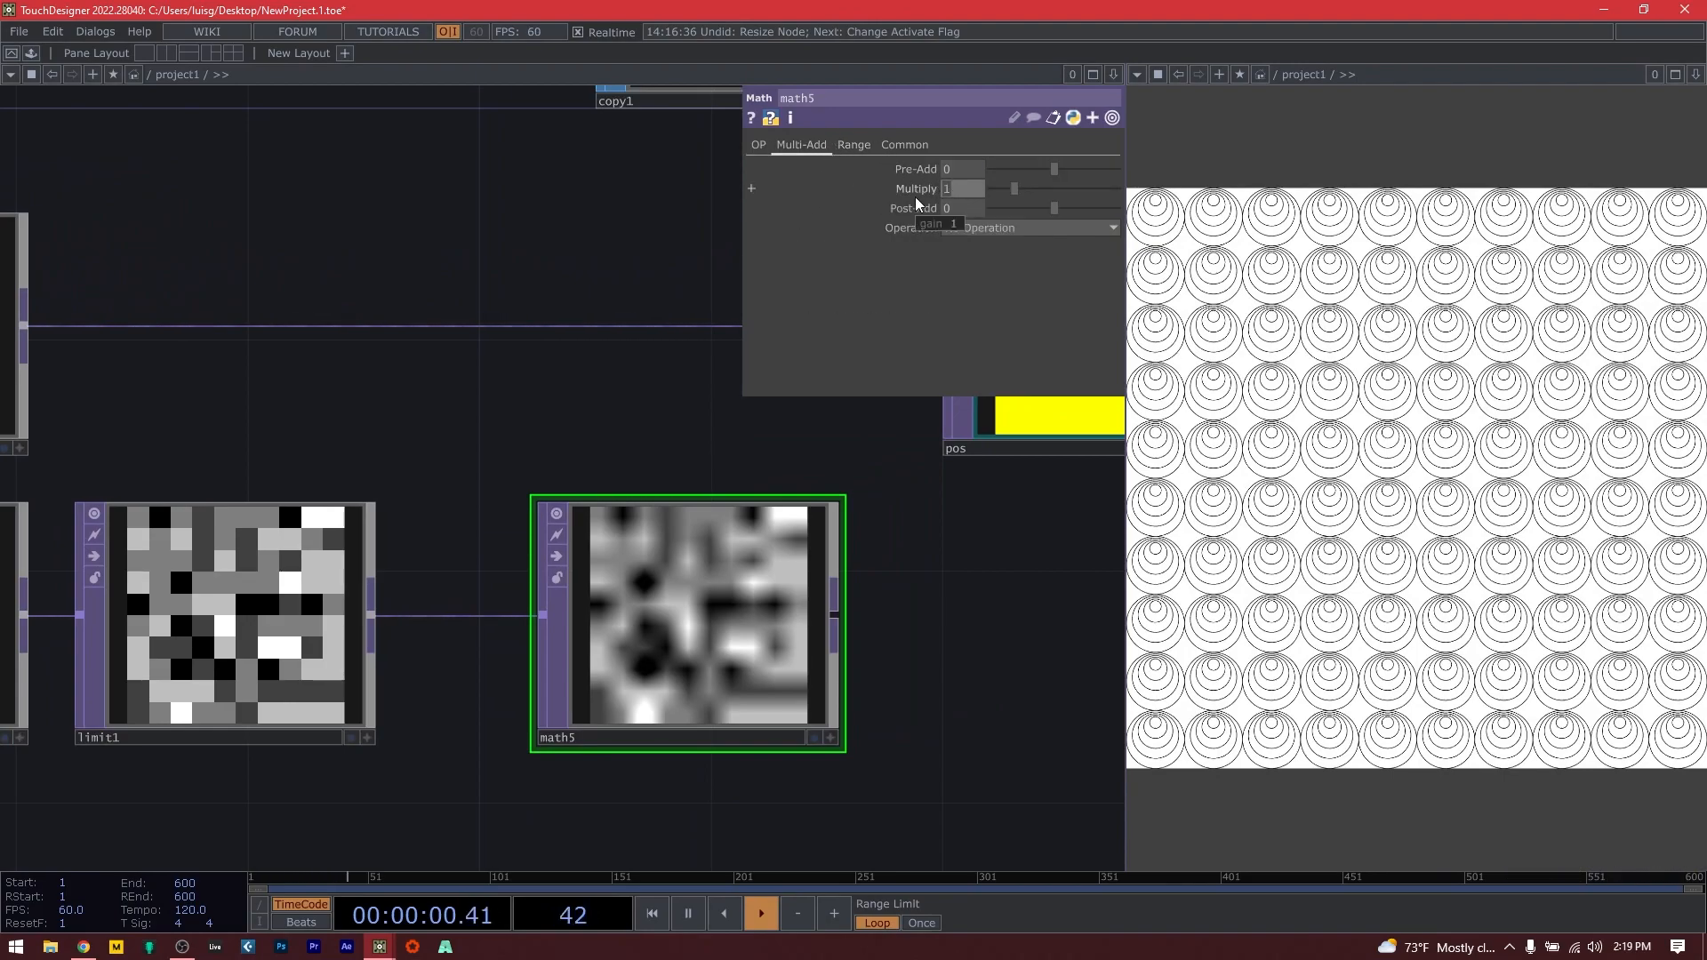
pyautogui.press('Return')
pyautogui.moveTo(634, 649); pyautogui.dragTo(519, 652)
# Set math5's Input Smoothness and Viewer Smoothness to Nearest Pixel.
pyautogui.click(905, 144)
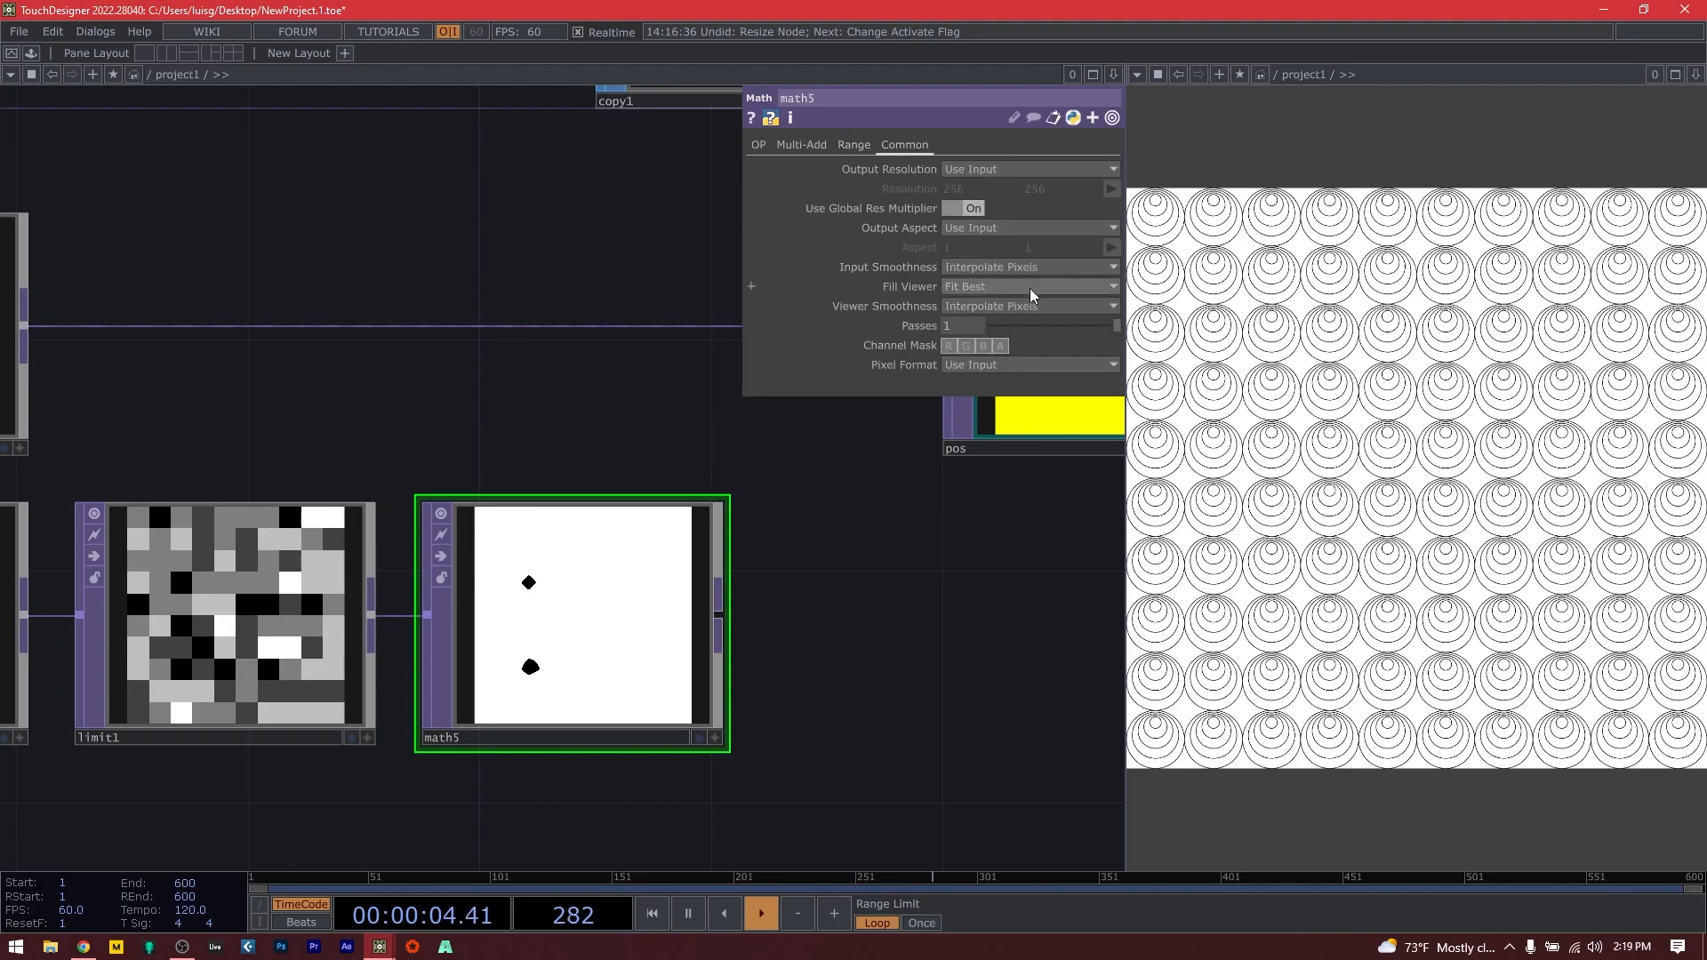
pyautogui.click(1031, 285)
pyautogui.click(1012, 270)
pyautogui.click(1005, 290)
pyautogui.click(1003, 306)
pyautogui.click(996, 342)
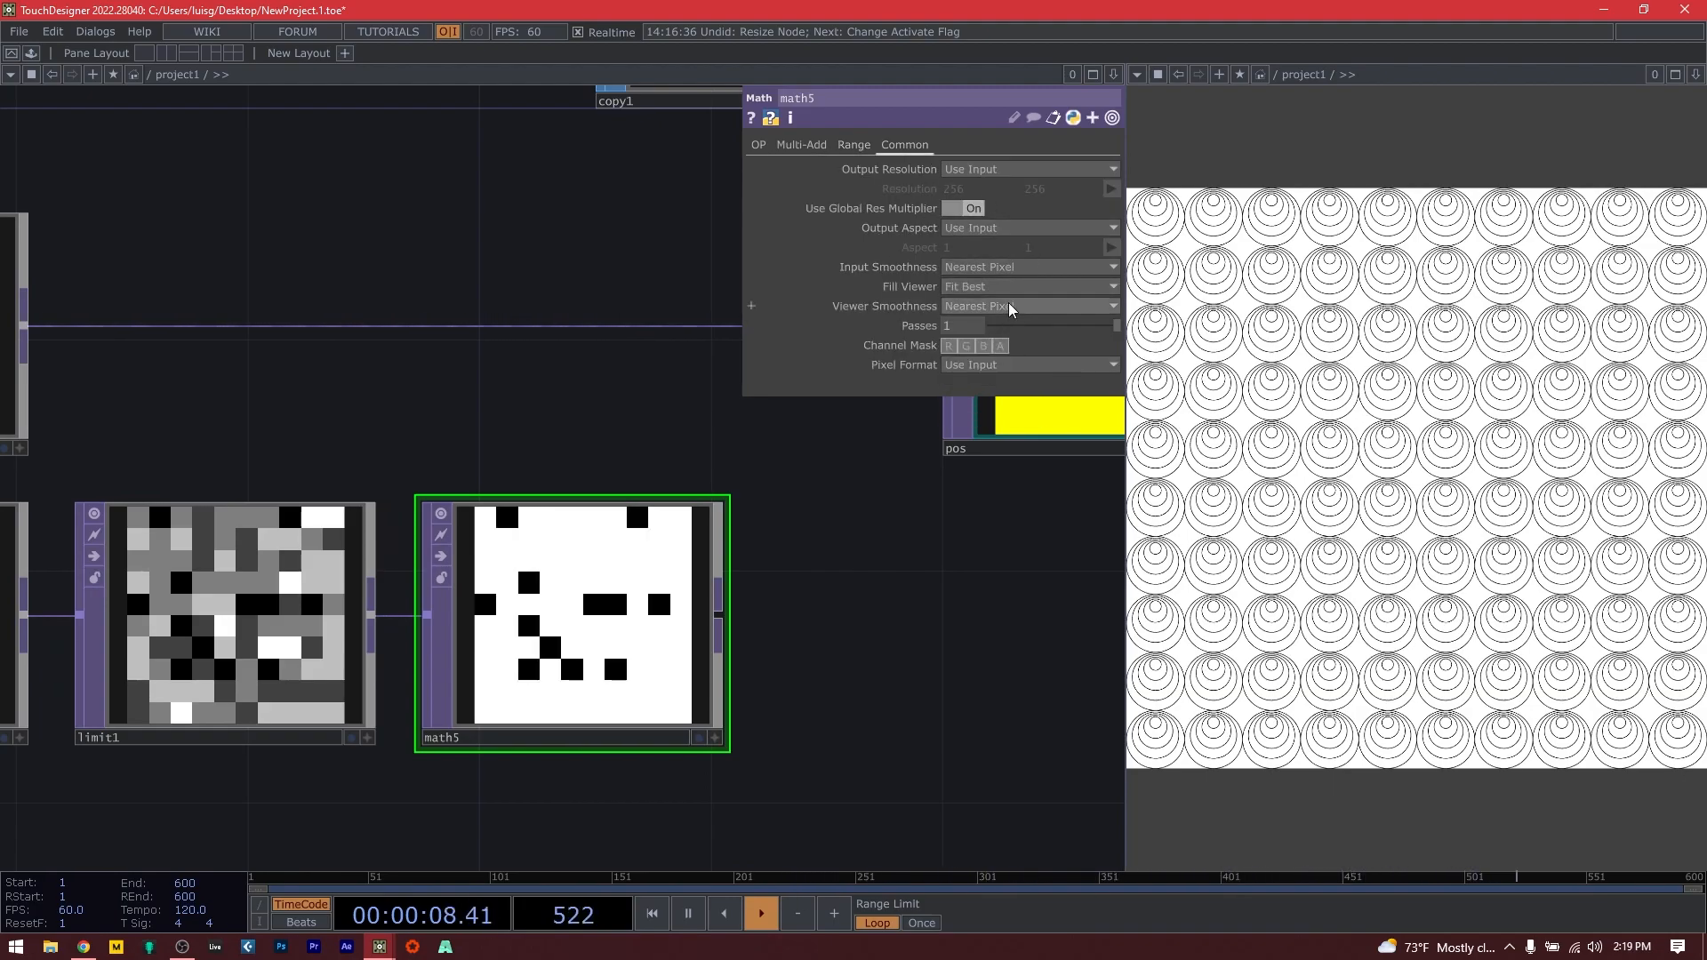
# Add a Null TOP after math5, place it under the pos node, and rename it rot.
pyautogui.scroll(-2, 498, 557)
pyautogui.rightClick(498, 526)
pyautogui.write('n')
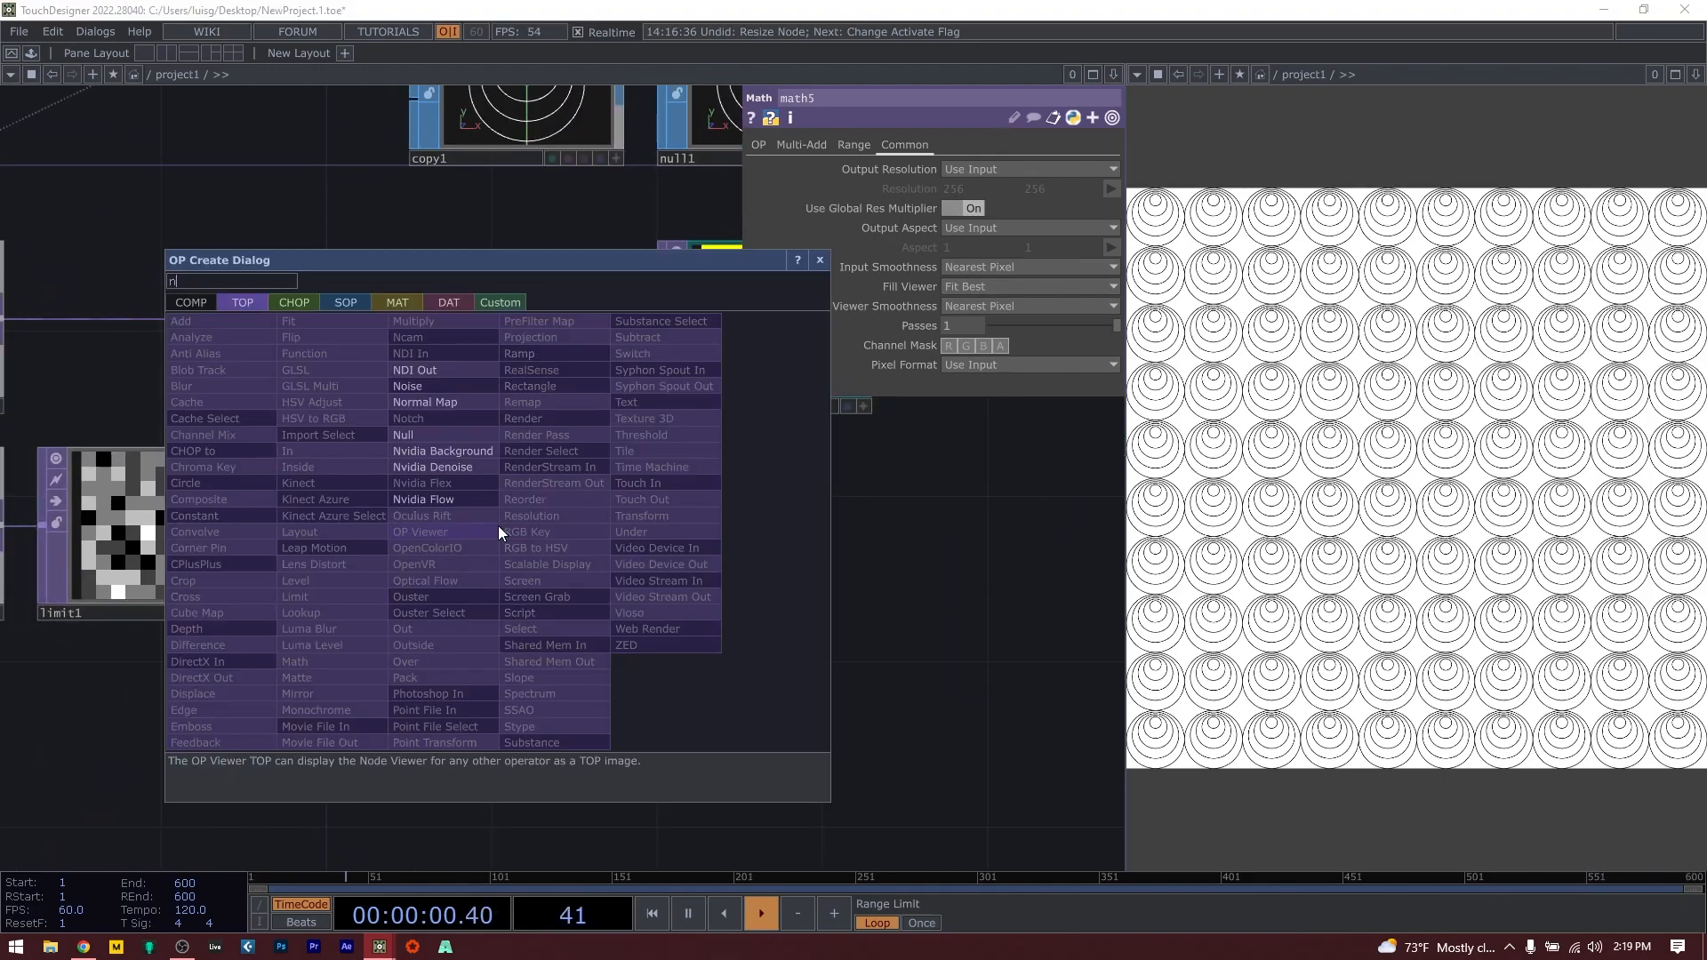
pyautogui.click(425, 436)
pyautogui.click(755, 519)
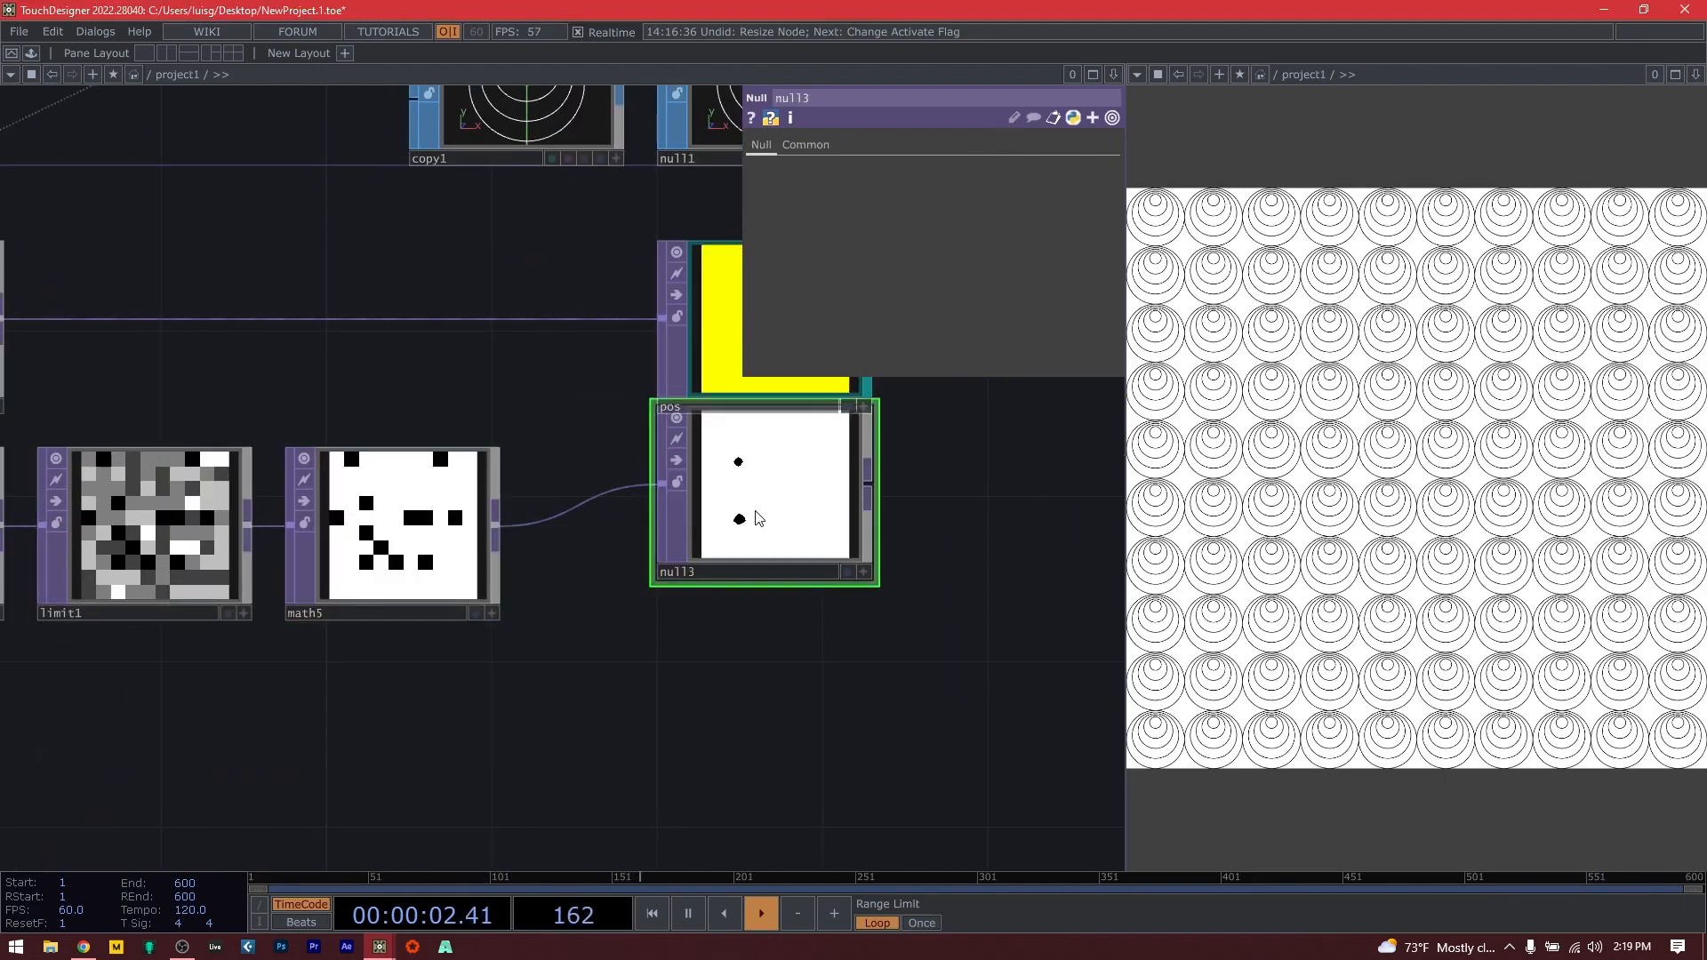
pyautogui.click(722, 610)
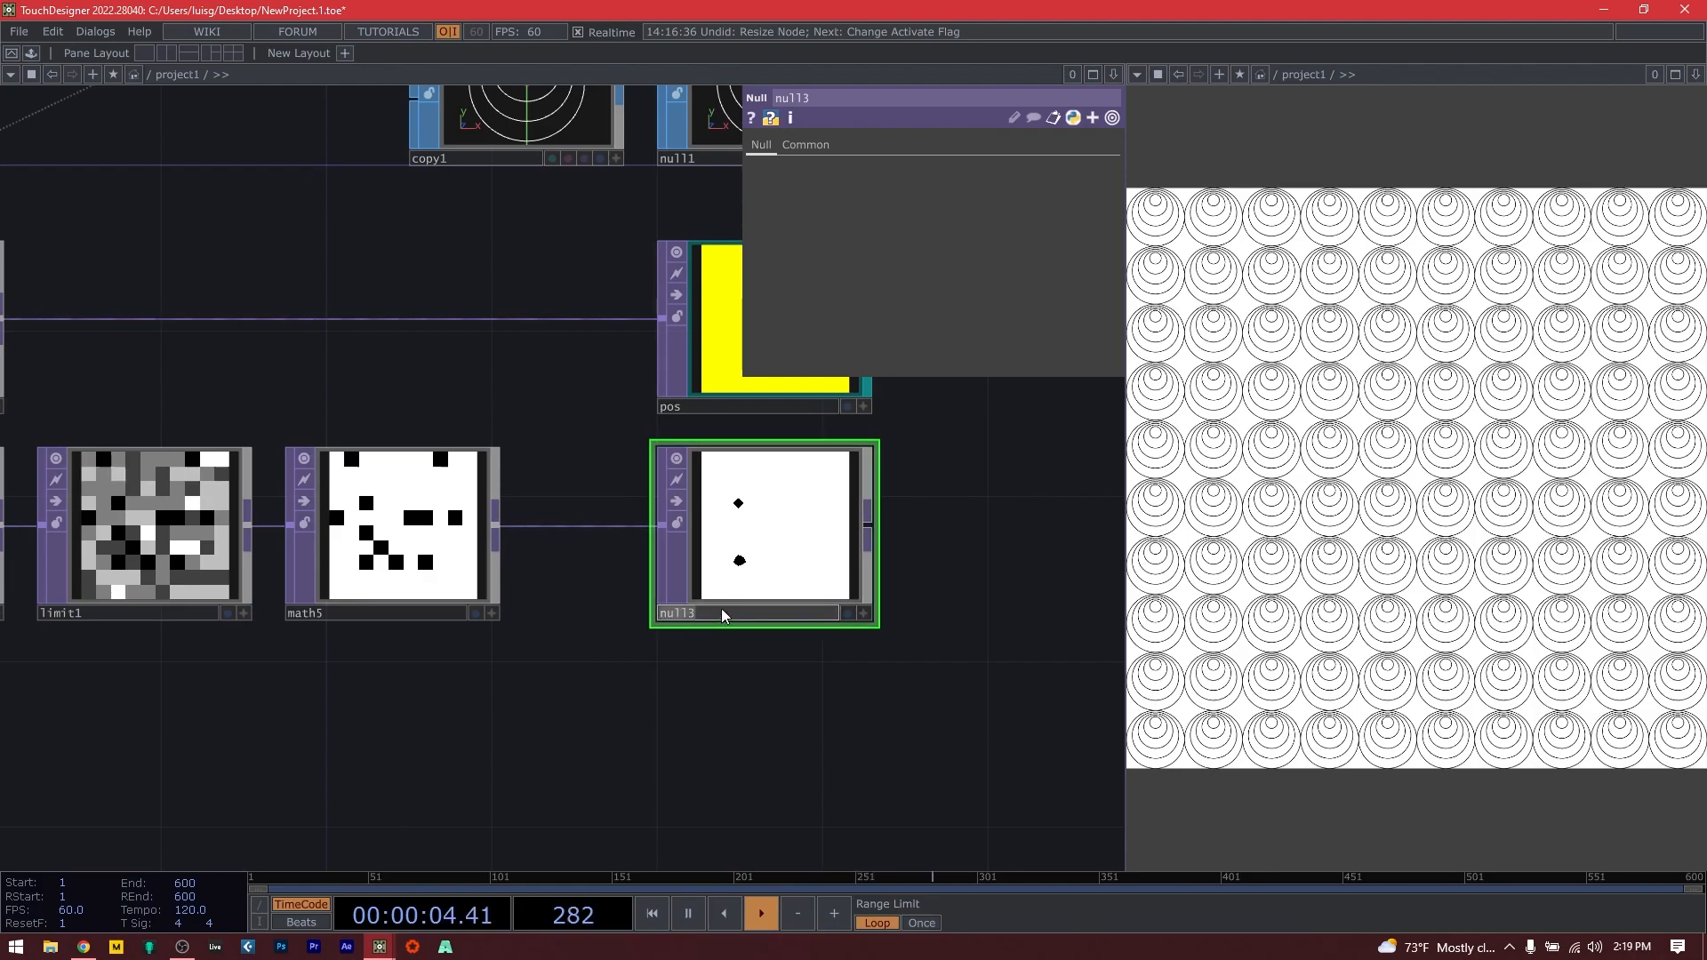
pyautogui.press('BackSpace')
pyautogui.write('rot')
pyautogui.press('Return')
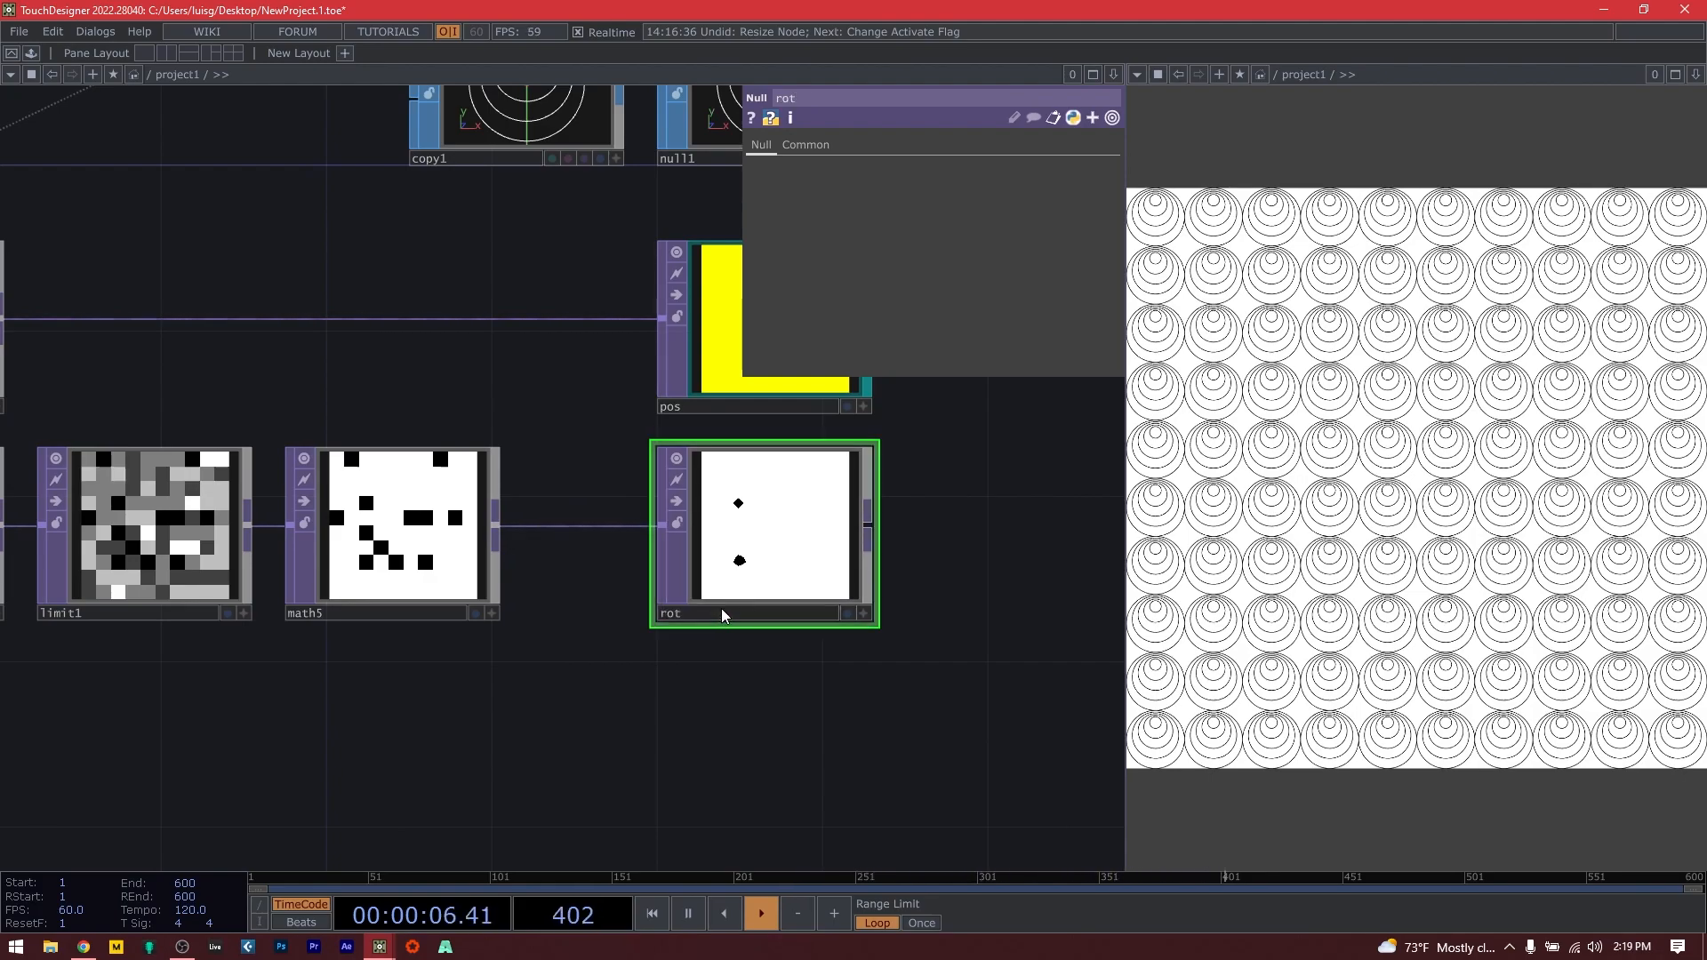
# Colour the rot node teal to match pos.
pyautogui.scroll(-3, 659, 607)
pyautogui.moveTo(853, 620); pyautogui.dragTo(463, 786)
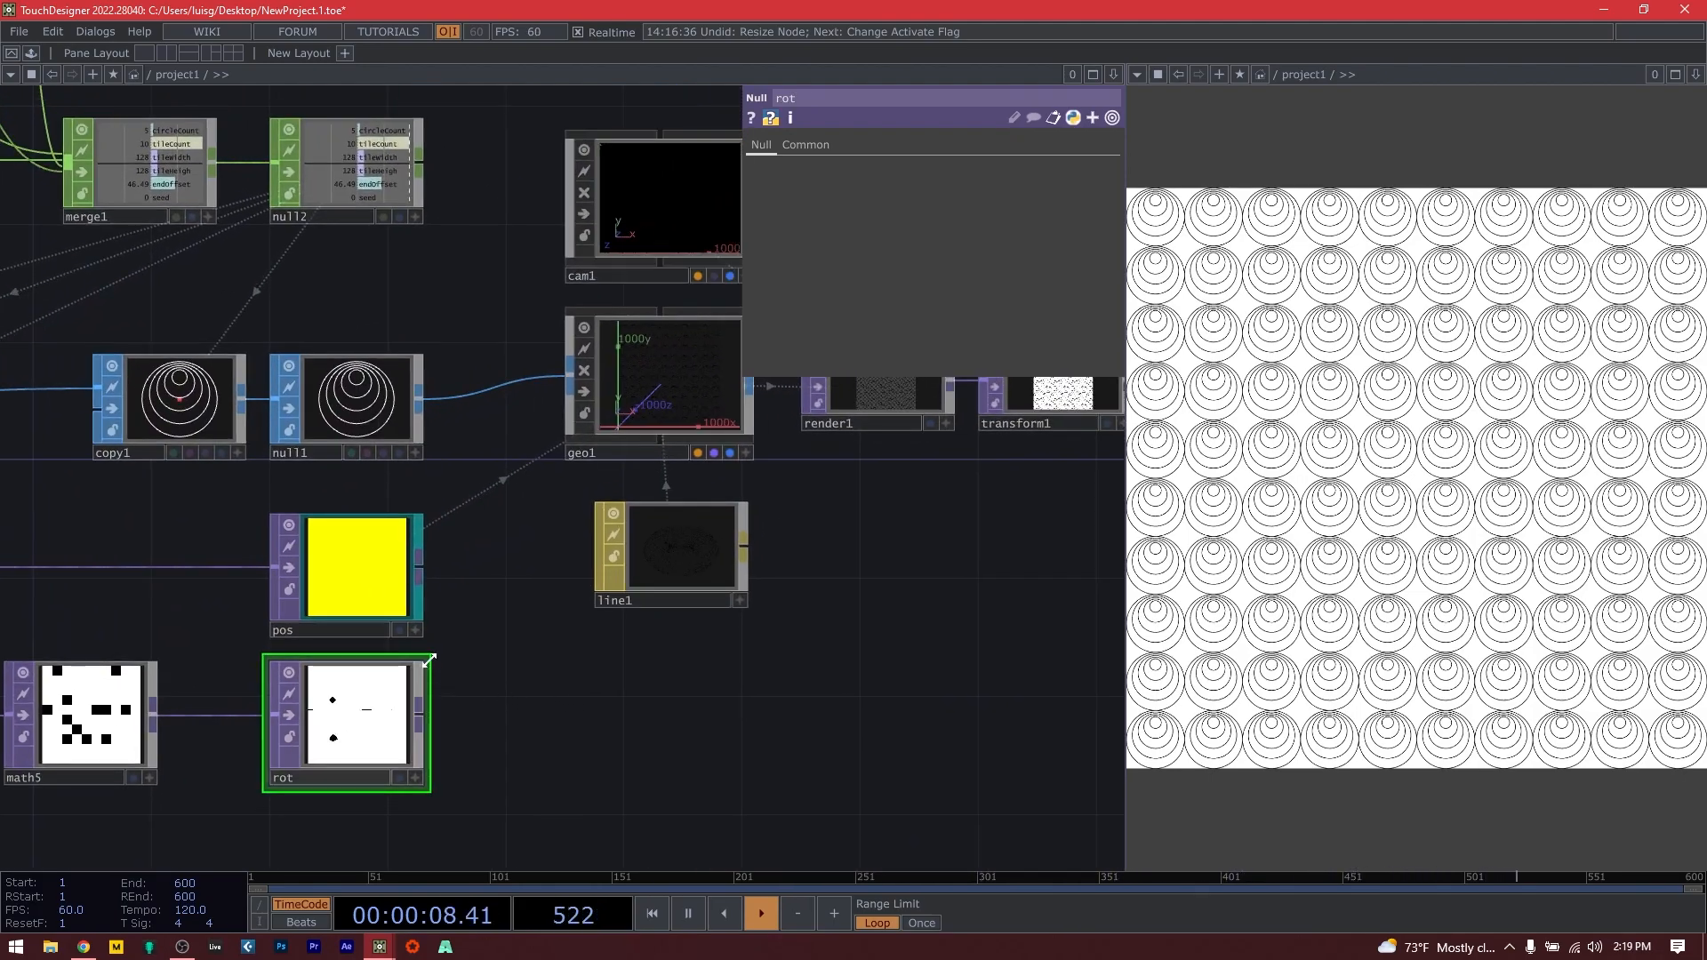
pyautogui.click(68, 851)
pyautogui.moveTo(564, 720); pyautogui.dragTo(601, 706)
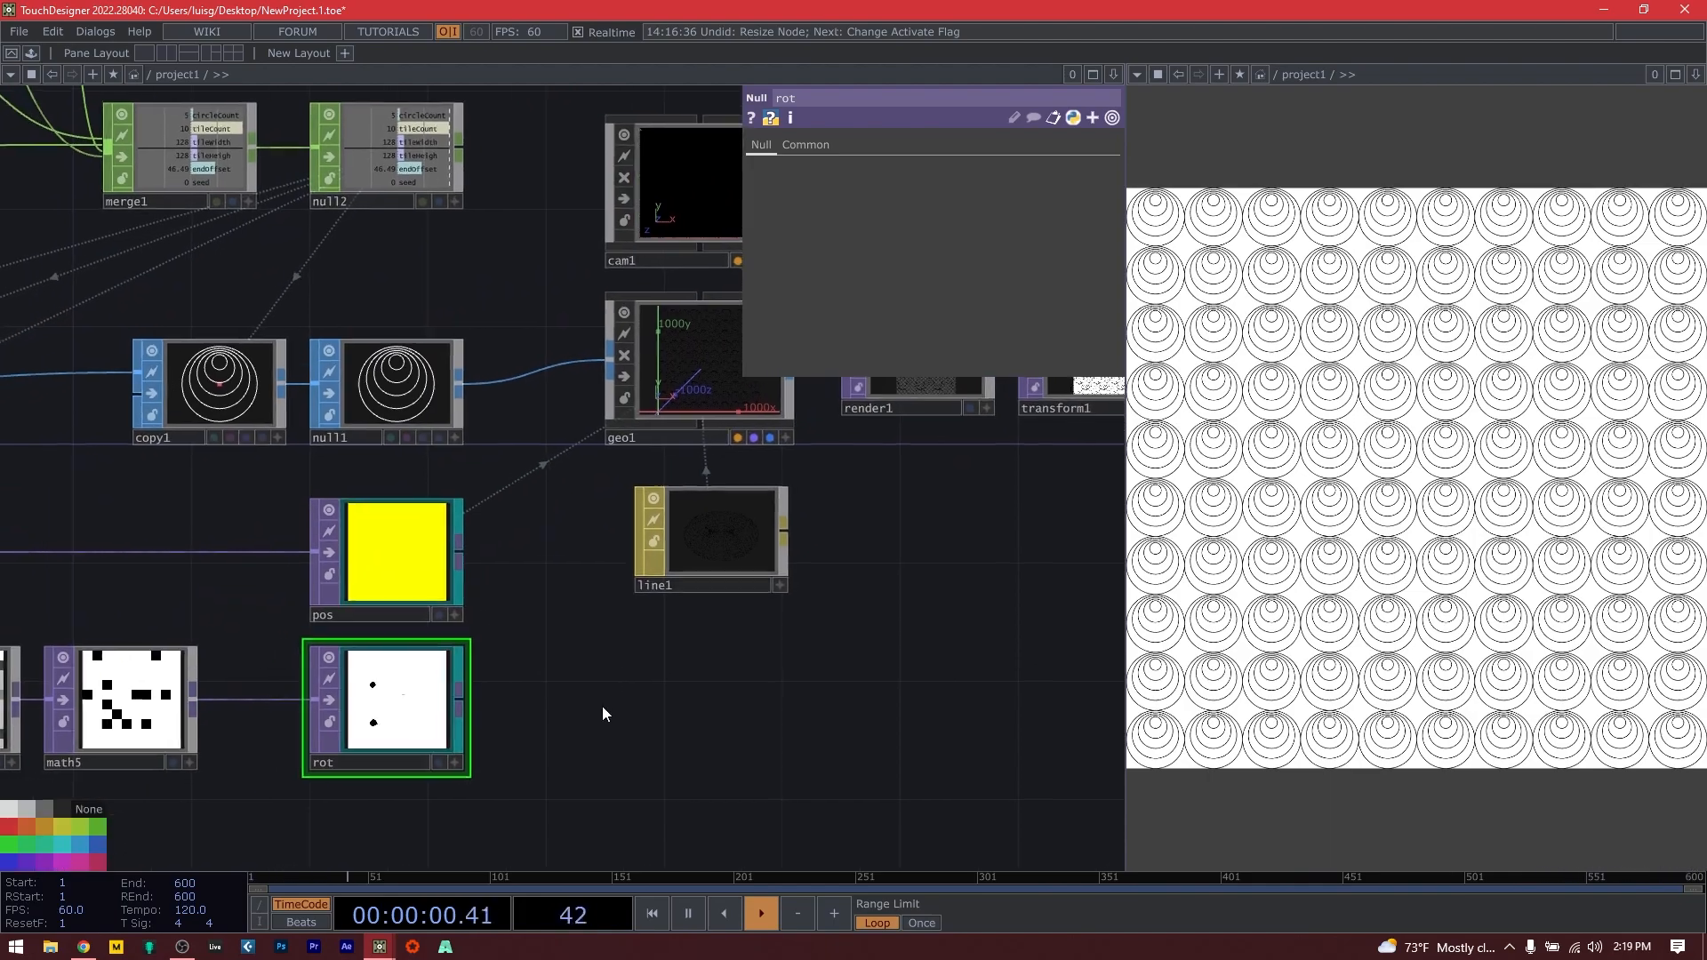
# Assign rot as geo1's instancing Rotate OP and use its r channel for Rotate Z.
pyautogui.scroll(-3, 605, 706)
pyautogui.click(656, 556)
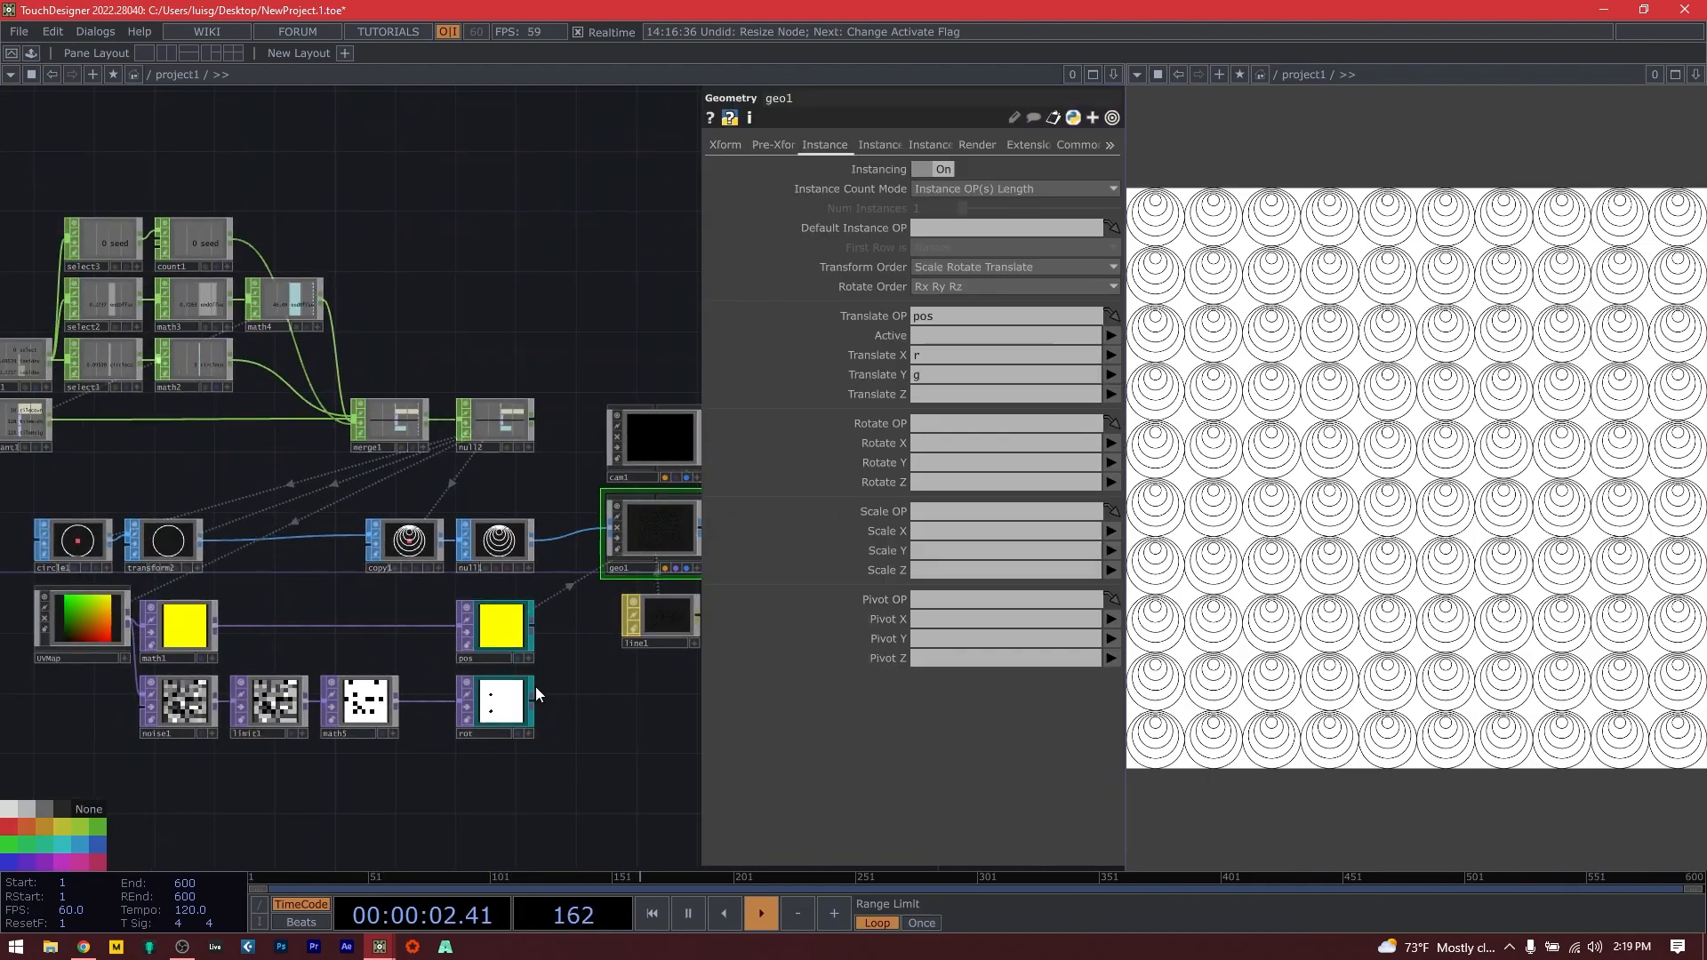
pyautogui.moveTo(496, 715); pyautogui.dragTo(921, 423)
pyautogui.click(1111, 482)
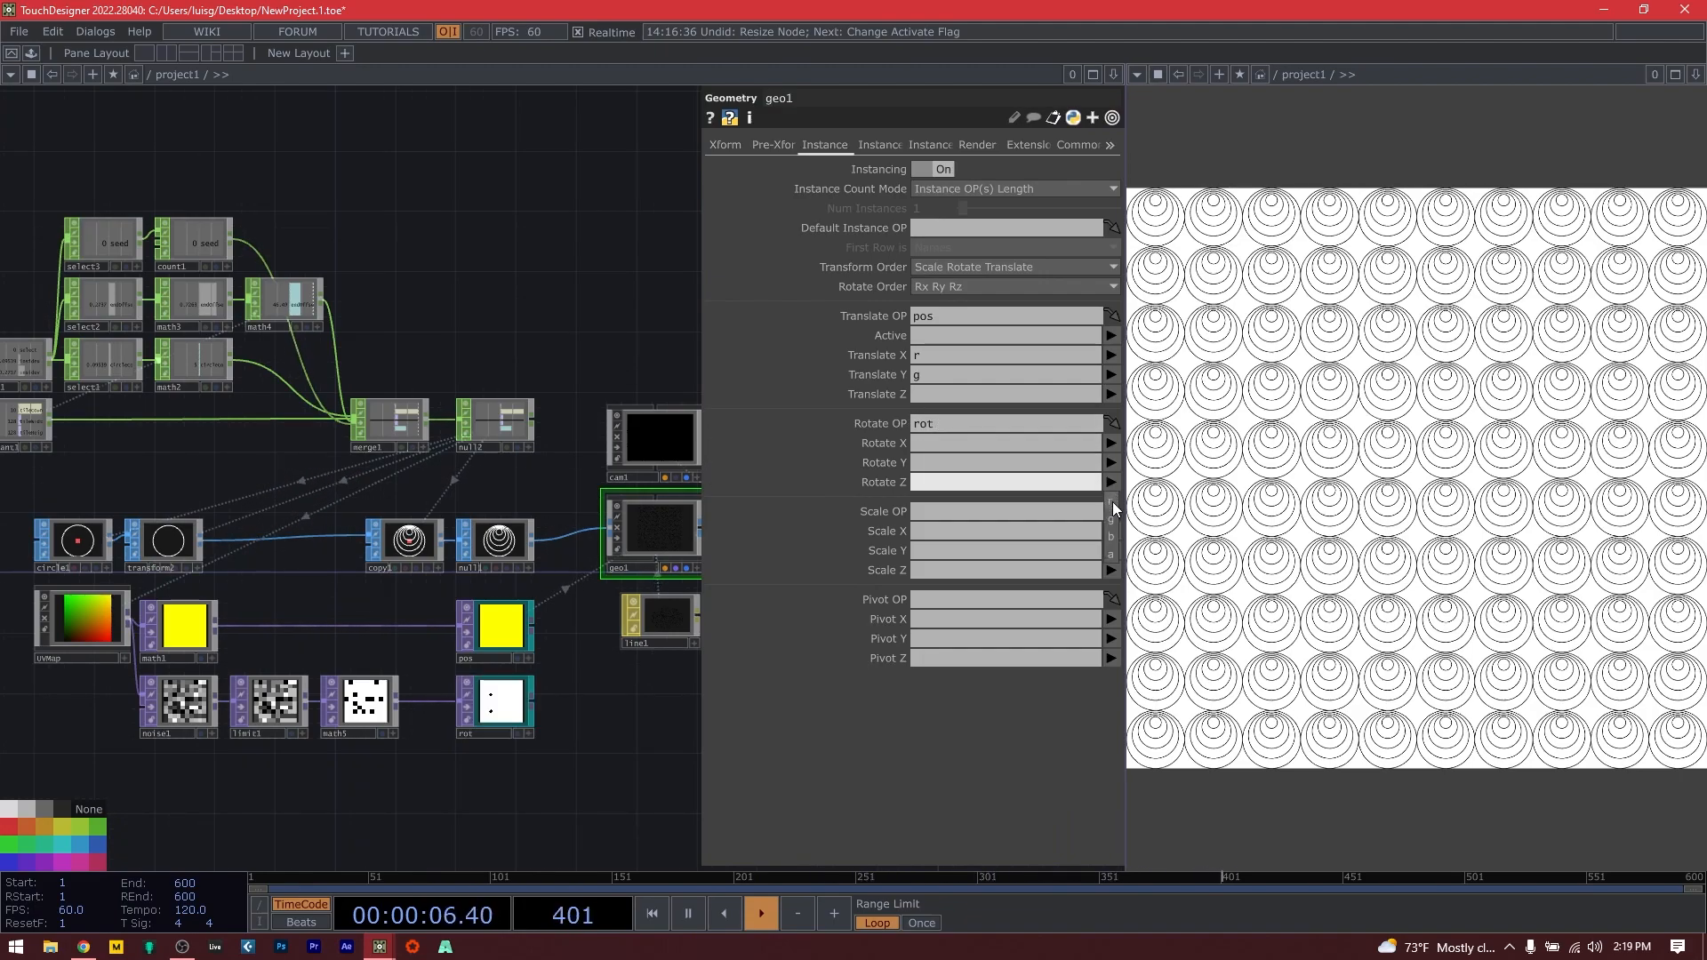
pyautogui.click(1111, 505)
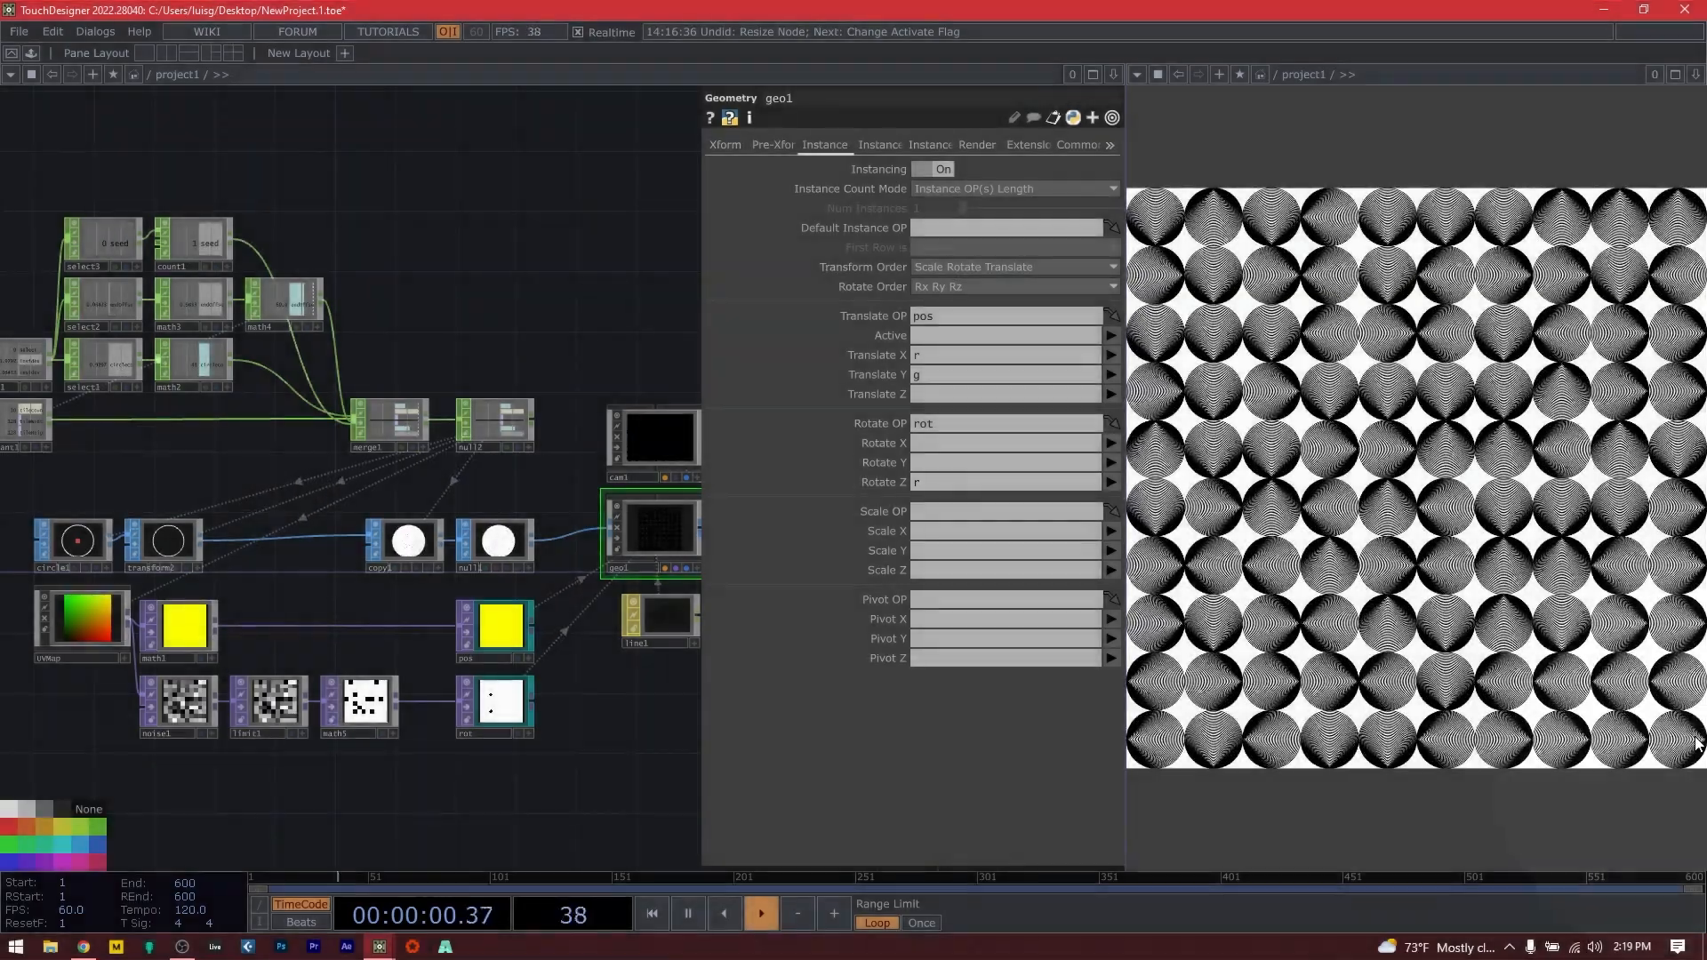
# Open null2 in a floating viewer, link its seed channel to noise1's Seed, and test it in the output.
pyautogui.scroll(5, 426, 327)
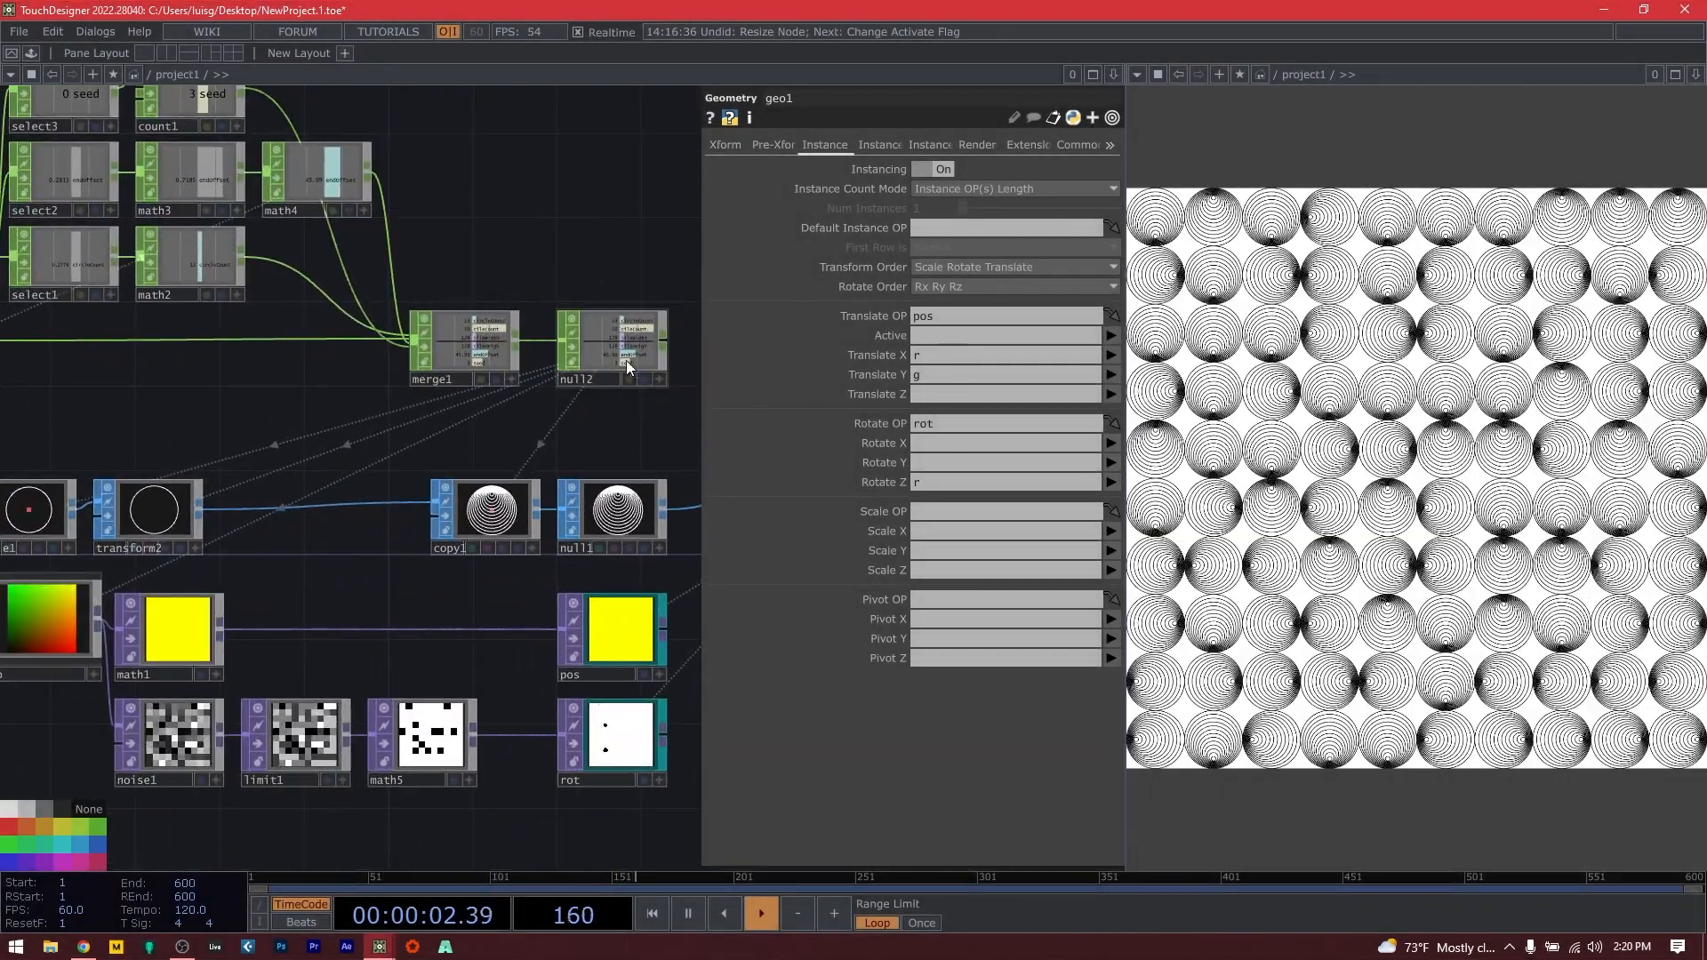
pyautogui.rightClick(626, 360)
pyautogui.click(649, 347)
pyautogui.moveTo(599, 226); pyautogui.dragTo(1030, 382)
pyautogui.moveTo(382, 638); pyautogui.dragTo(508, 569)
pyautogui.click(309, 665)
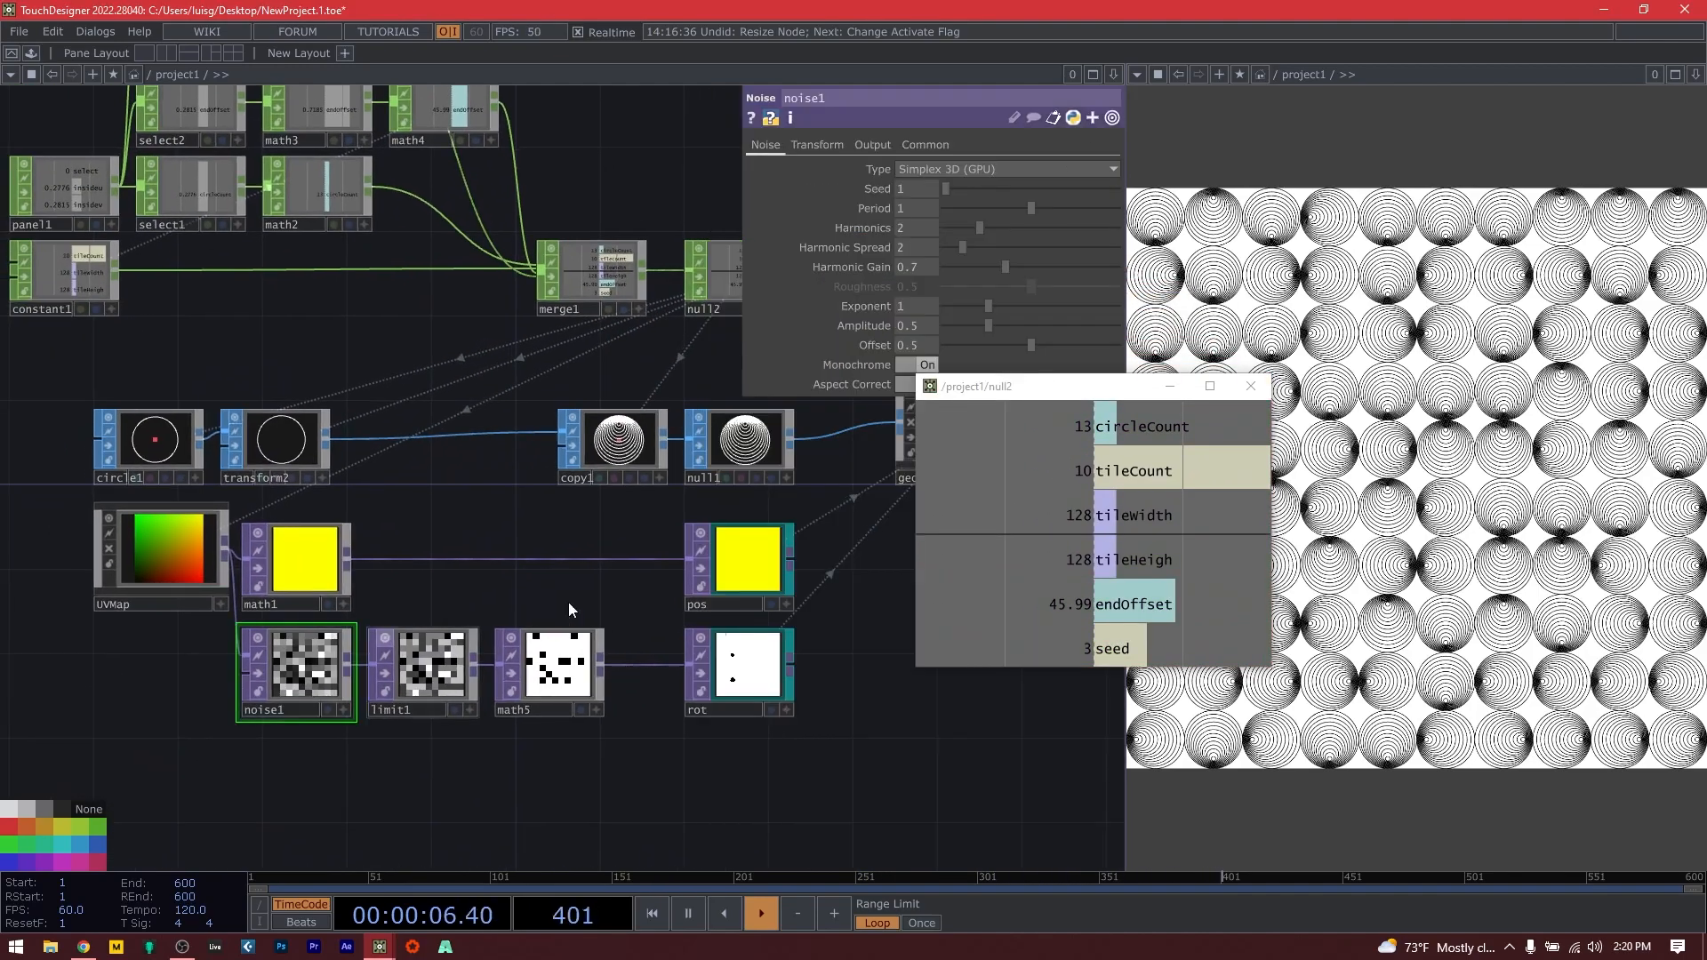
pyautogui.moveTo(1111, 638); pyautogui.dragTo(943, 308)
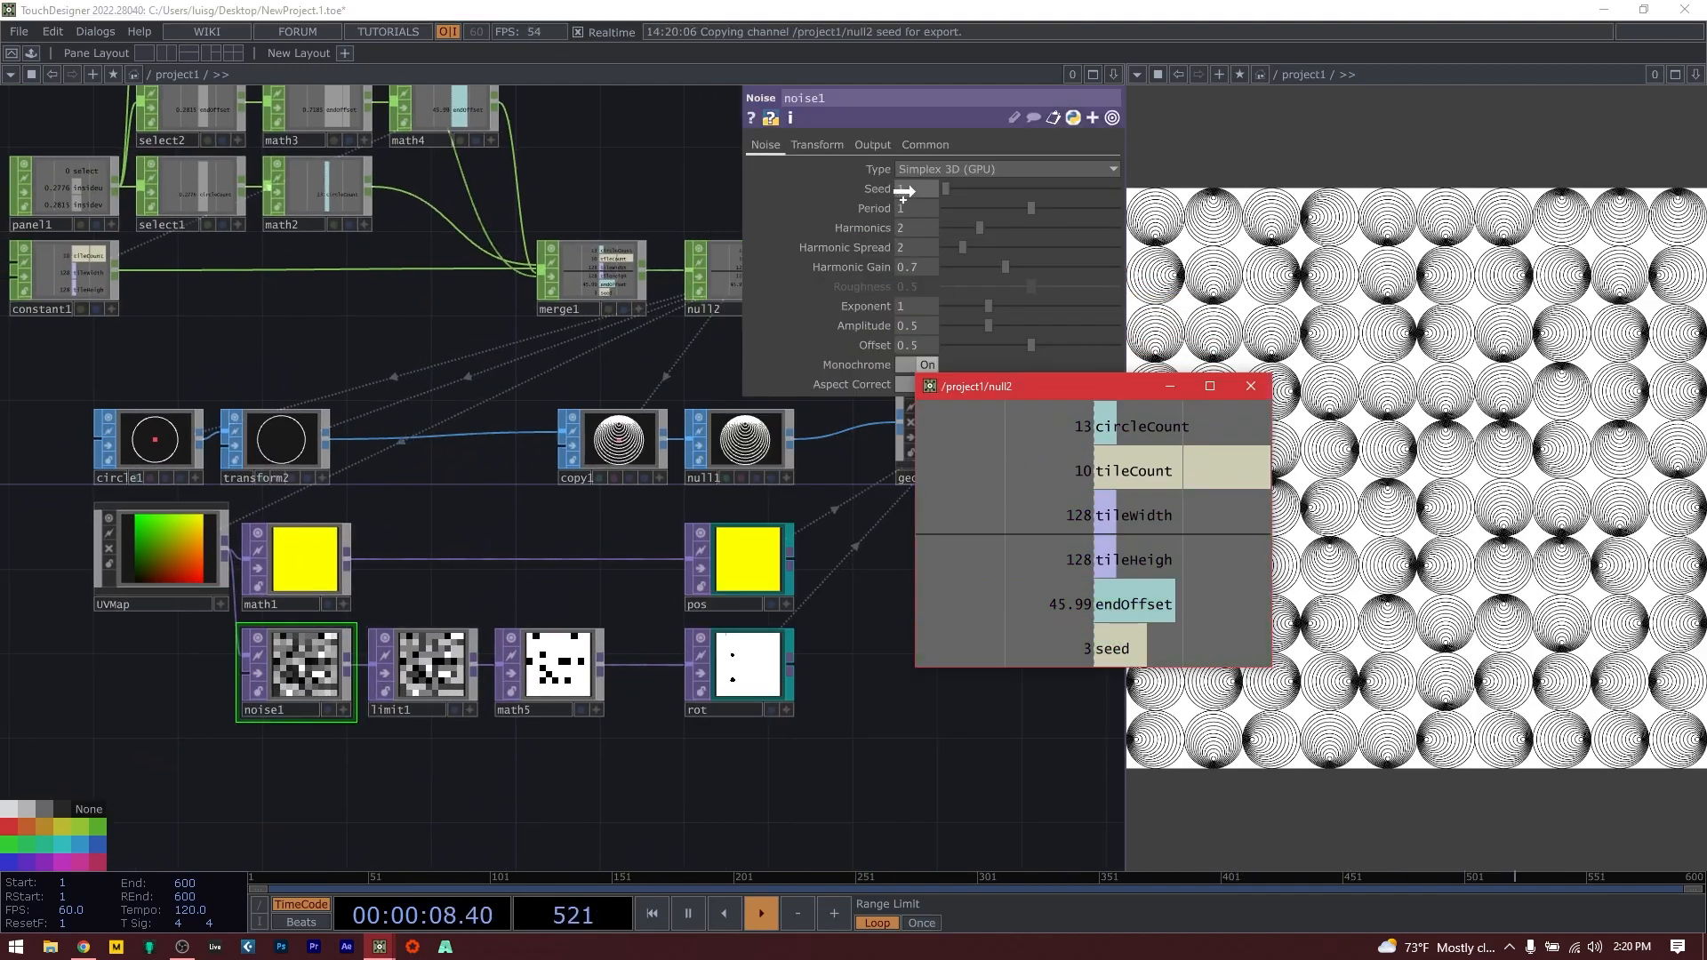
pyautogui.moveTo(1033, 387); pyautogui.dragTo(397, 395)
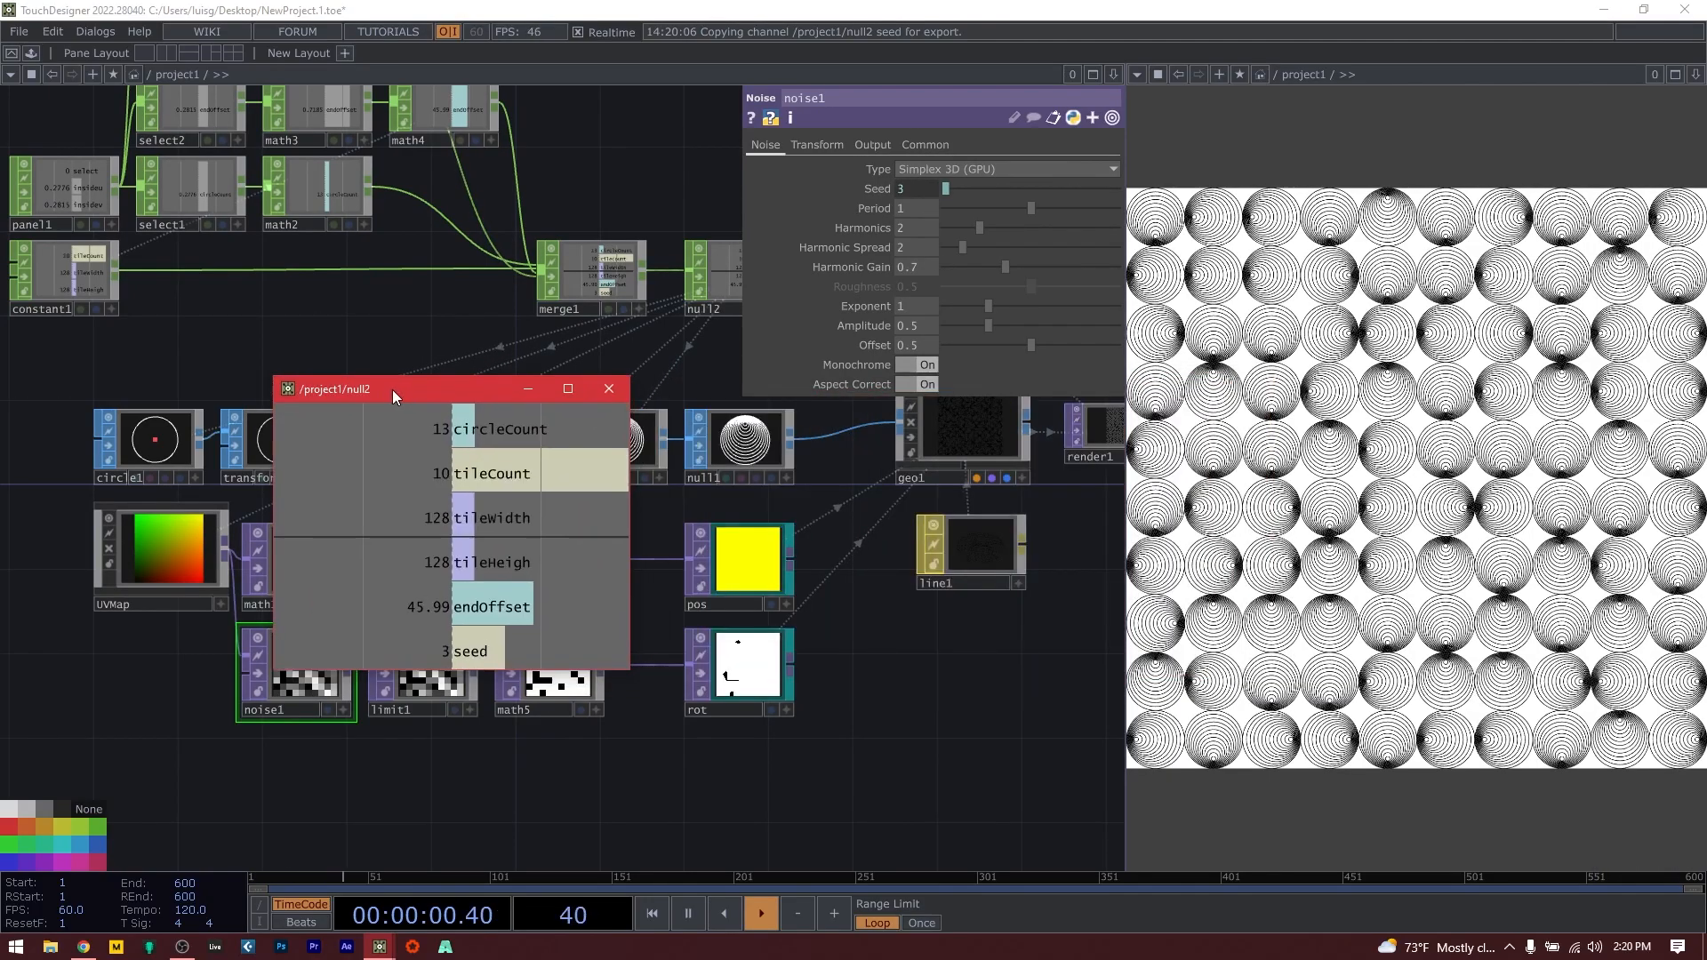
pyautogui.click(1283, 420)
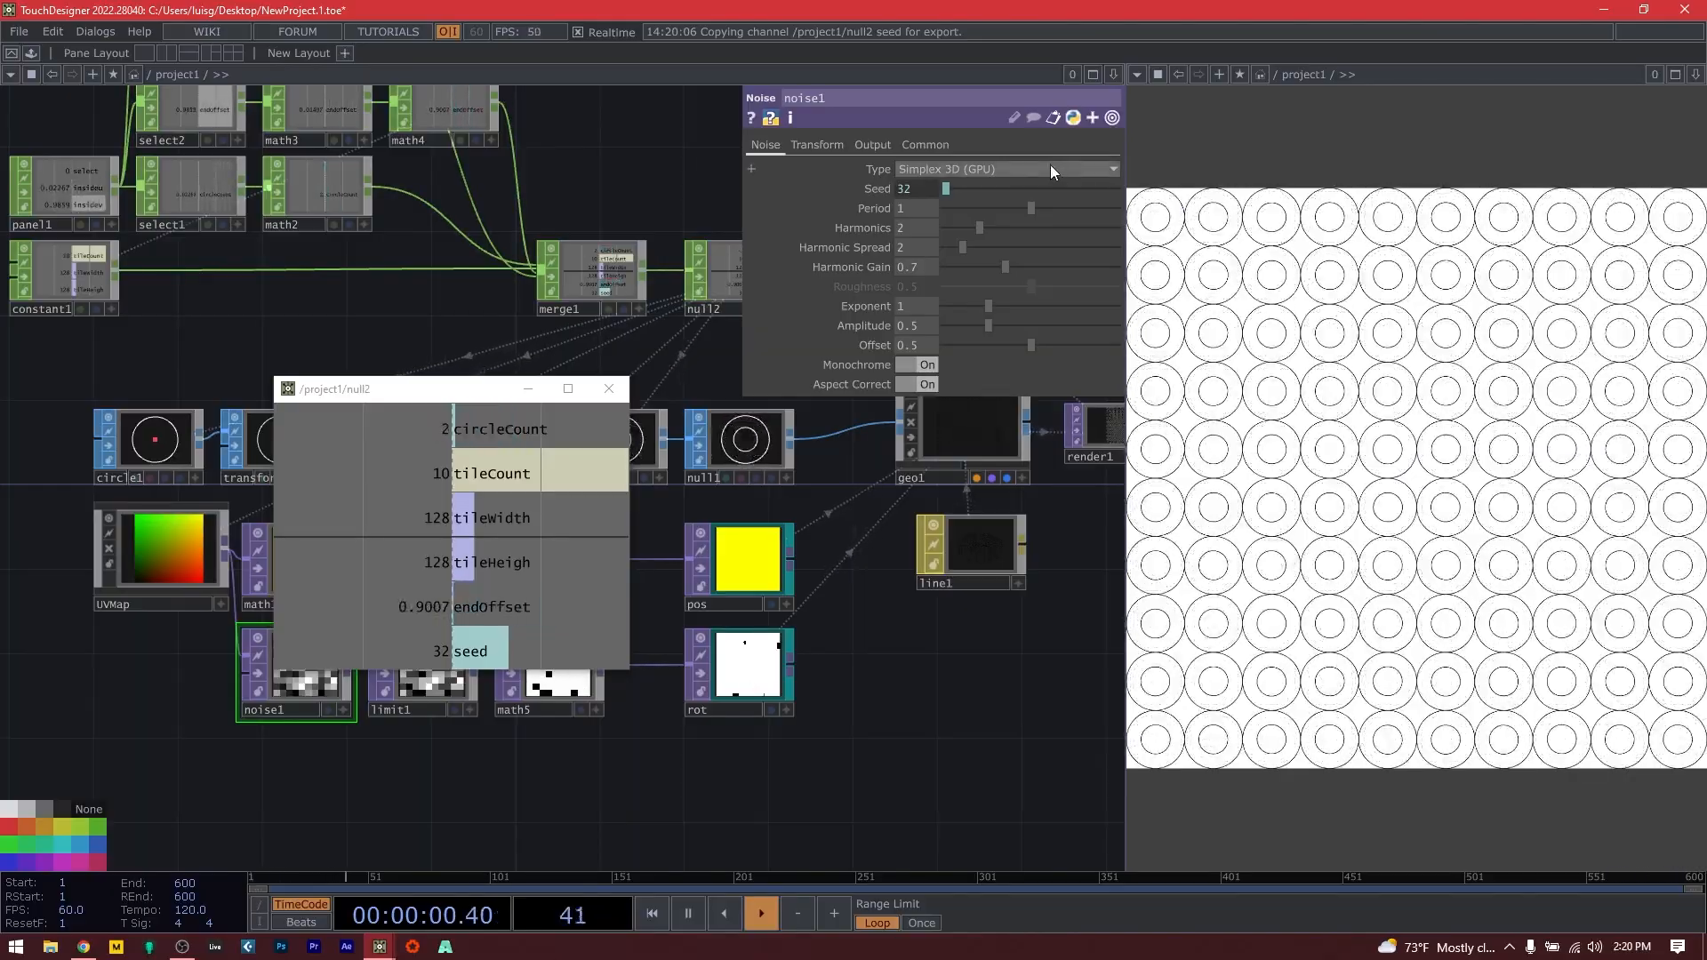
# Change noise1's type to Random (GPU) and close the floating null2 viewer.
pyautogui.click(957, 168)
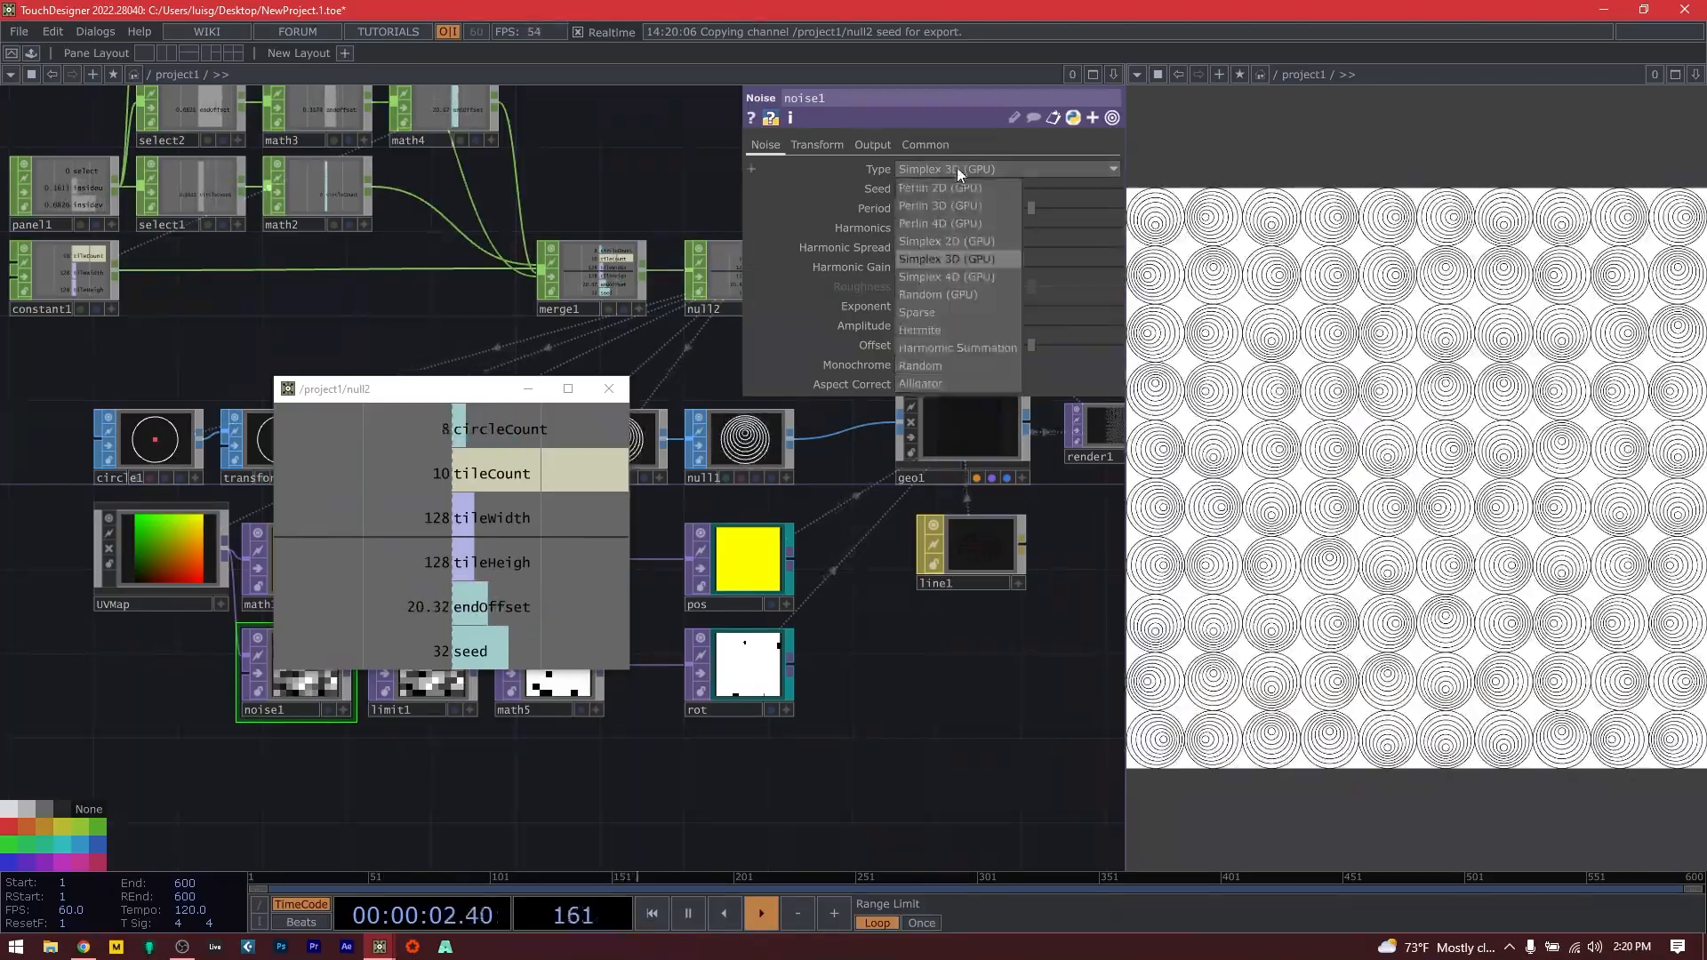
pyautogui.click(977, 292)
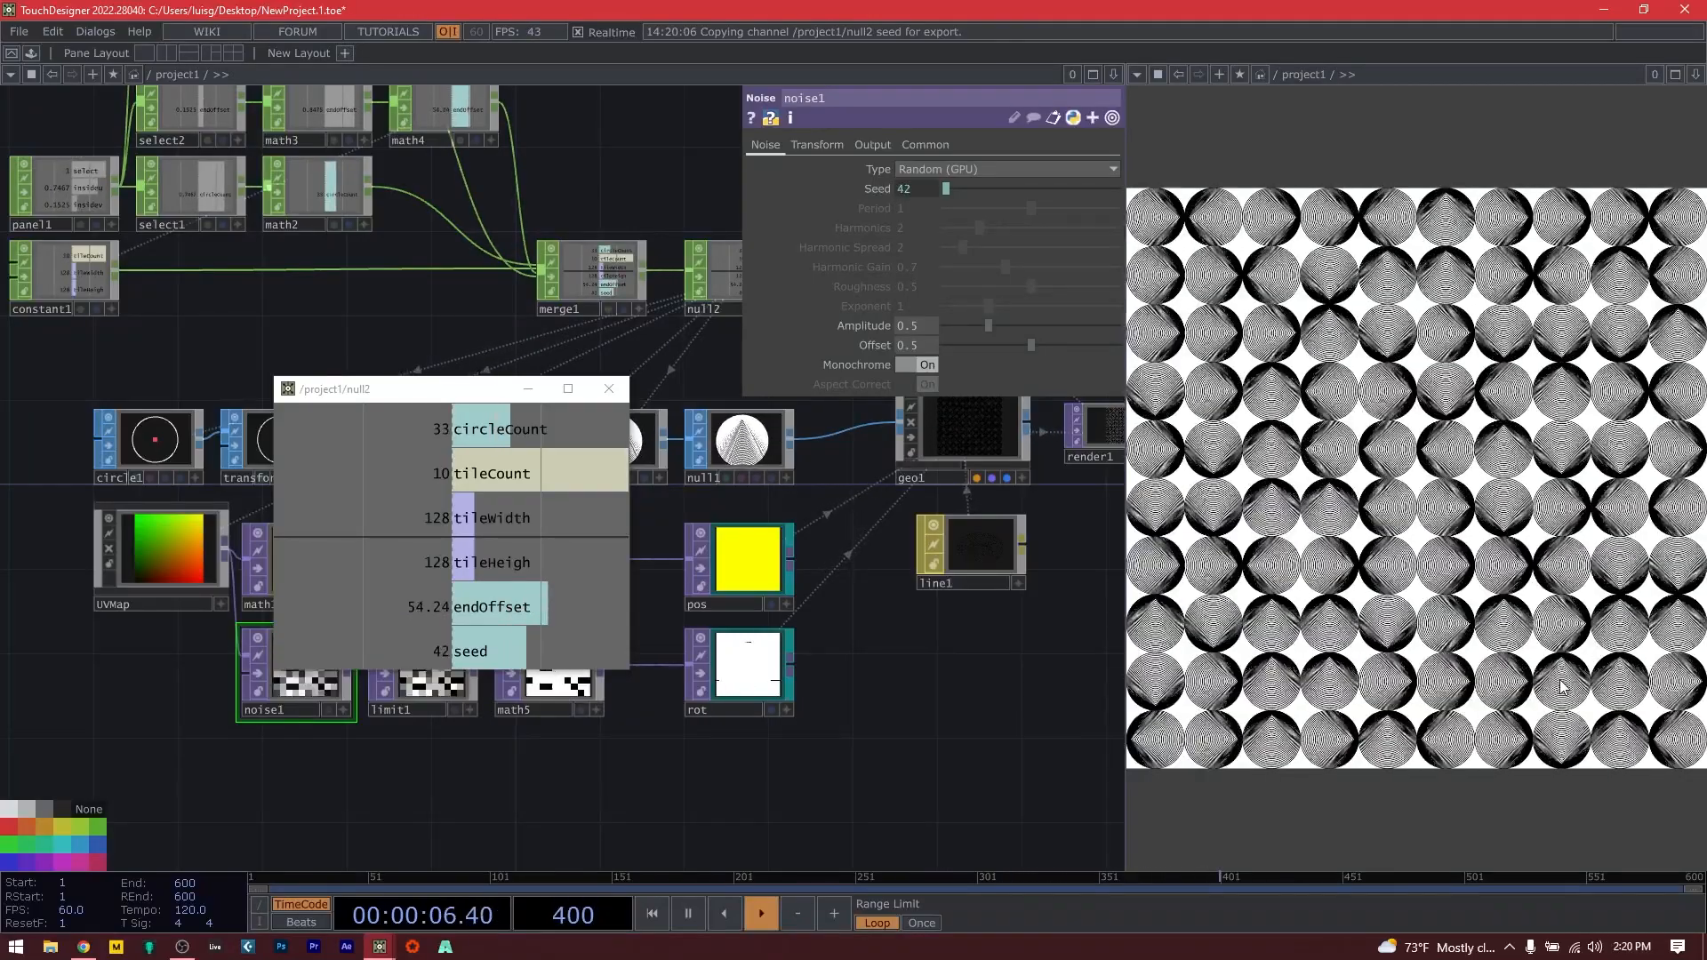
pyautogui.click(609, 388)
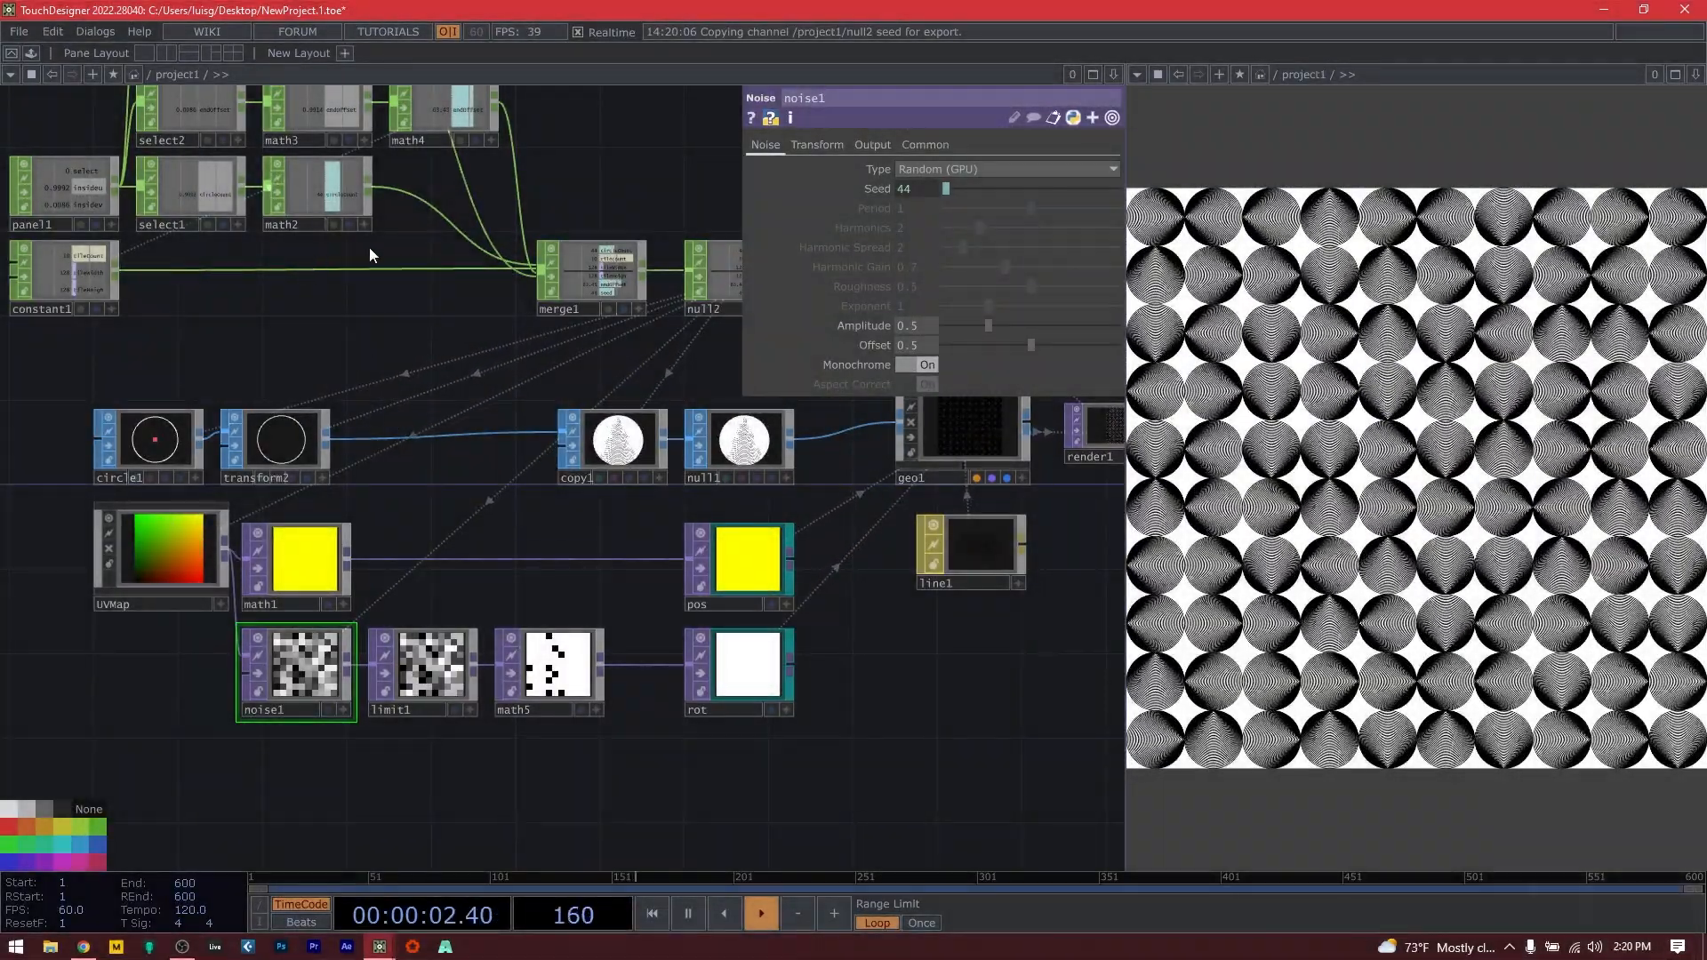
# Change math2's Multiply expression for circleCount to parent().width/100.
pyautogui.click(605, 439)
pyautogui.moveTo(463, 289); pyautogui.dragTo(624, 416)
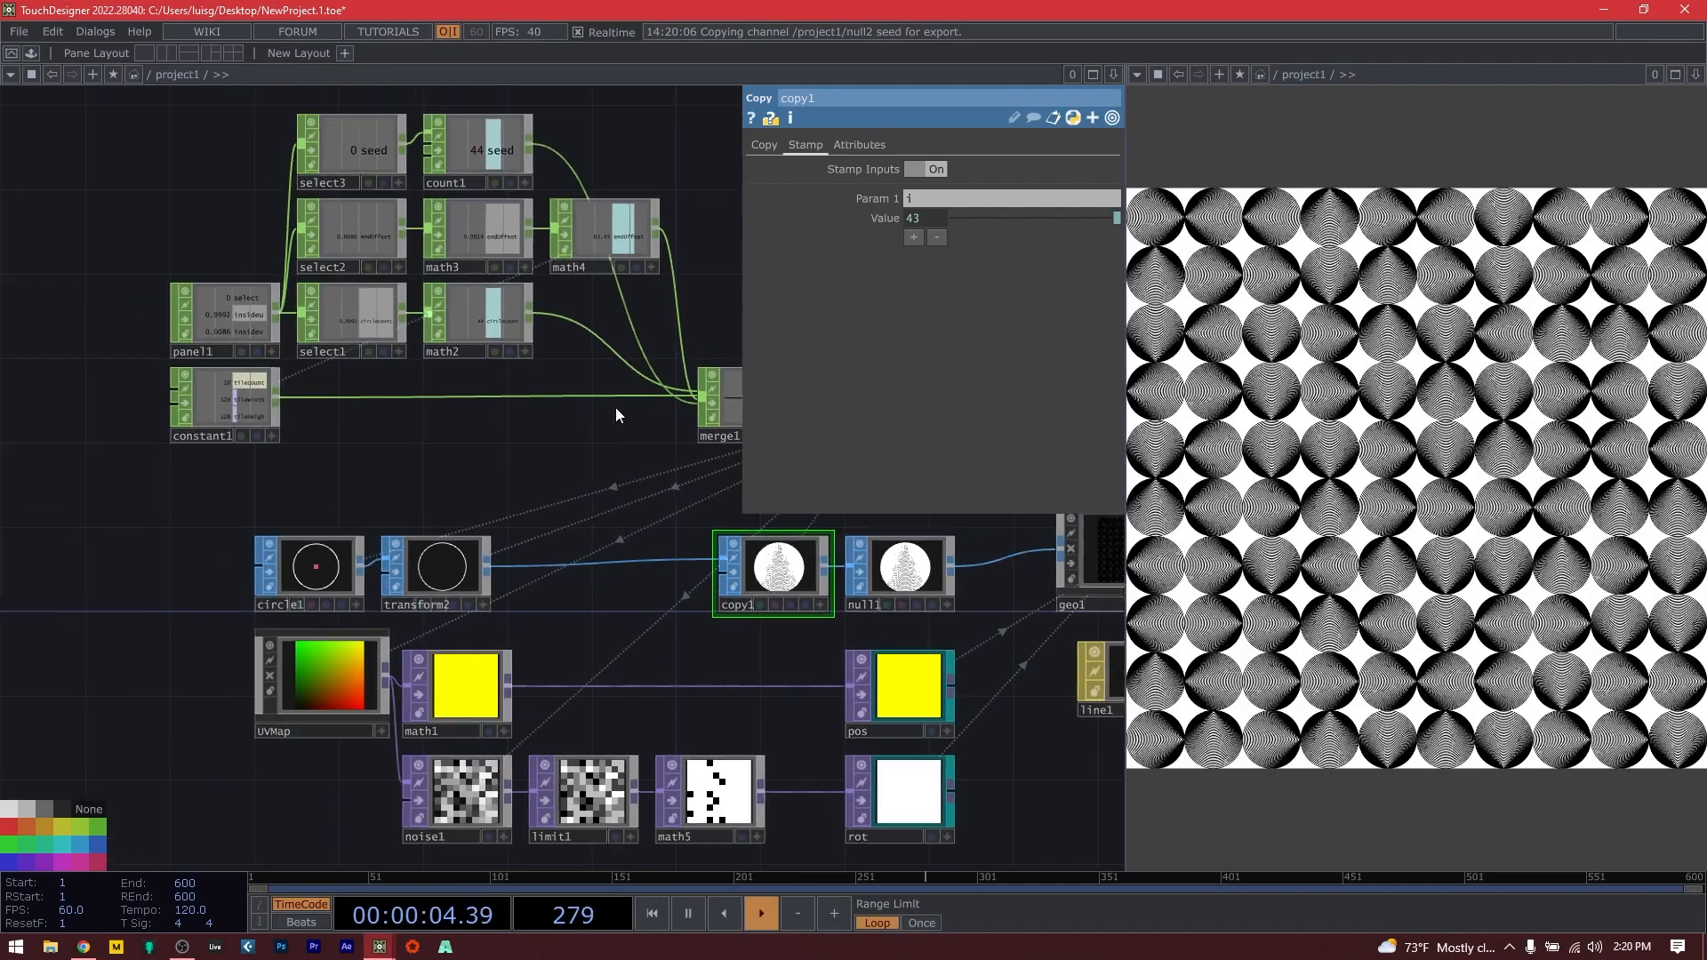
pyautogui.moveTo(594, 140); pyautogui.dragTo(476, 256)
pyautogui.scroll(5, 477, 256)
pyautogui.click(524, 404)
pyautogui.moveTo(665, 490); pyautogui.dragTo(480, 490)
pyautogui.click(365, 466)
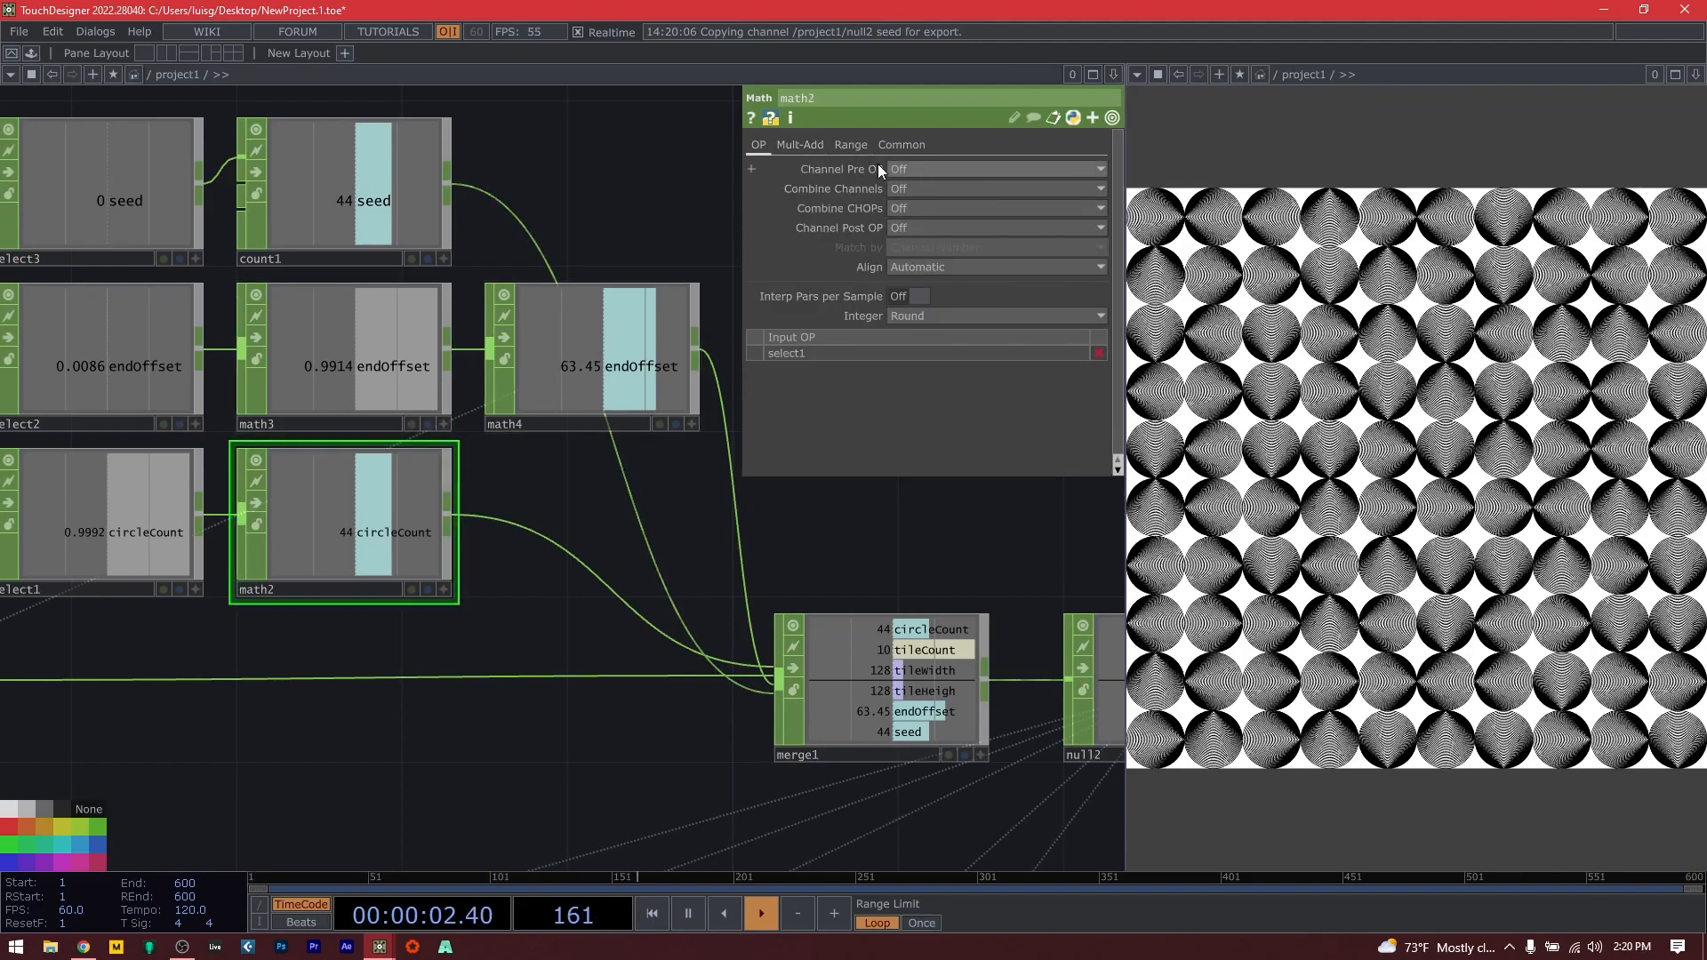
pyautogui.click(803, 145)
pyautogui.moveTo(976, 211); pyautogui.dragTo(1007, 210)
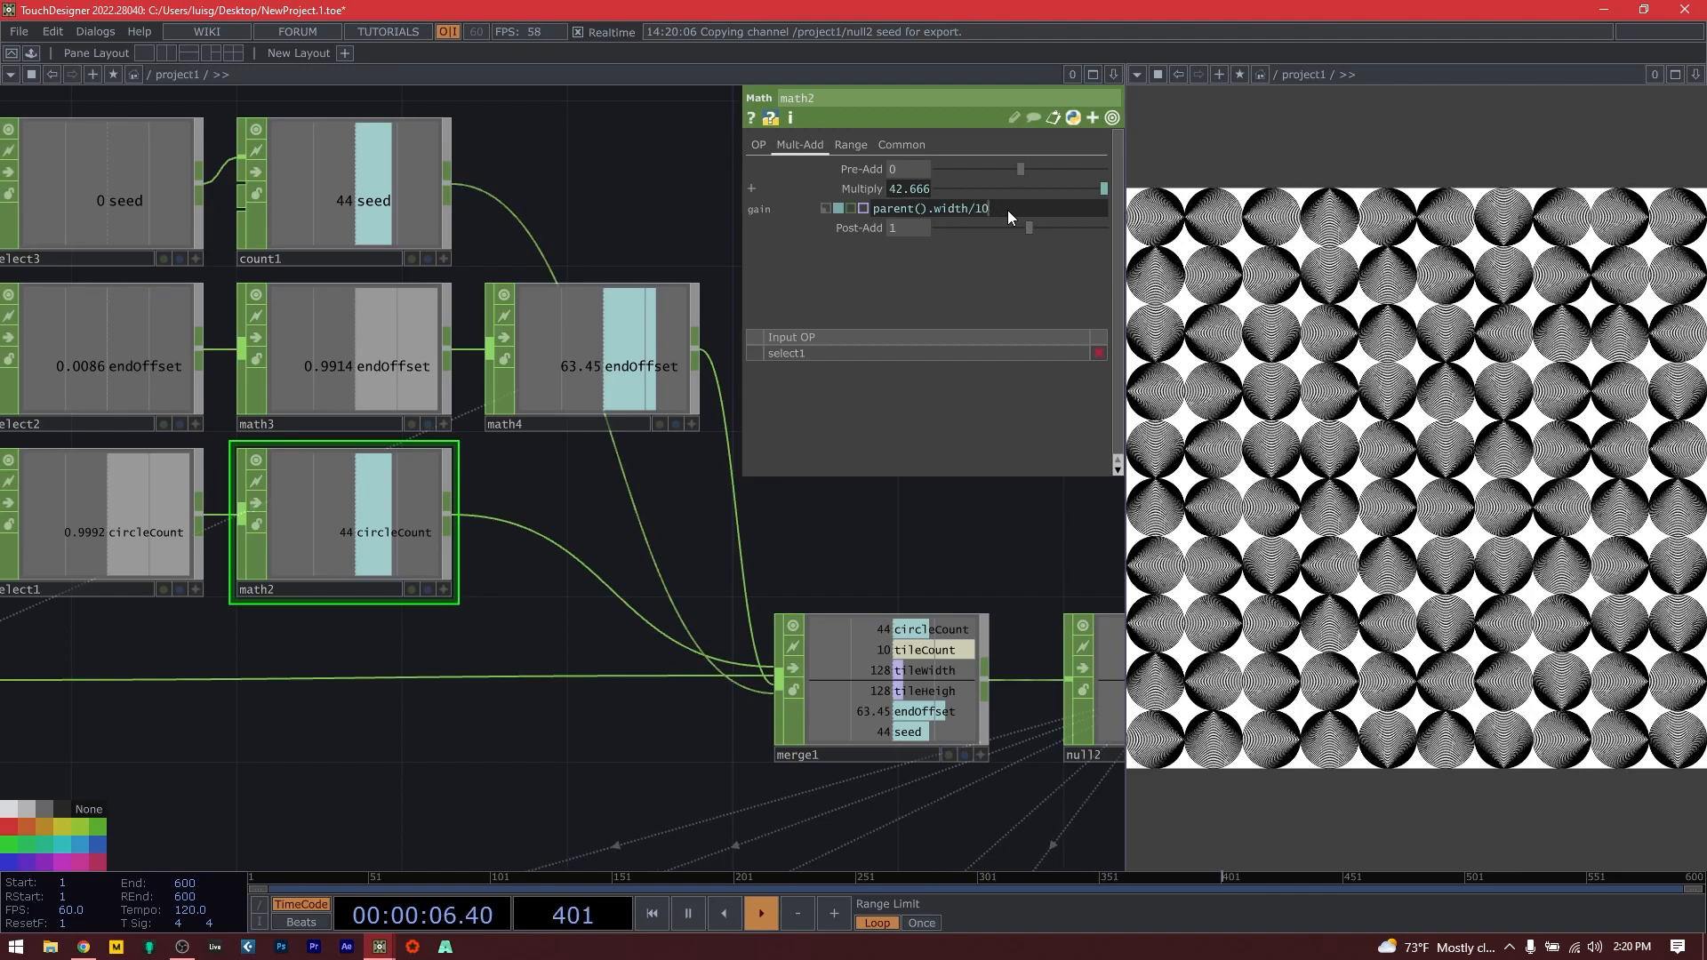
pyautogui.write('100')
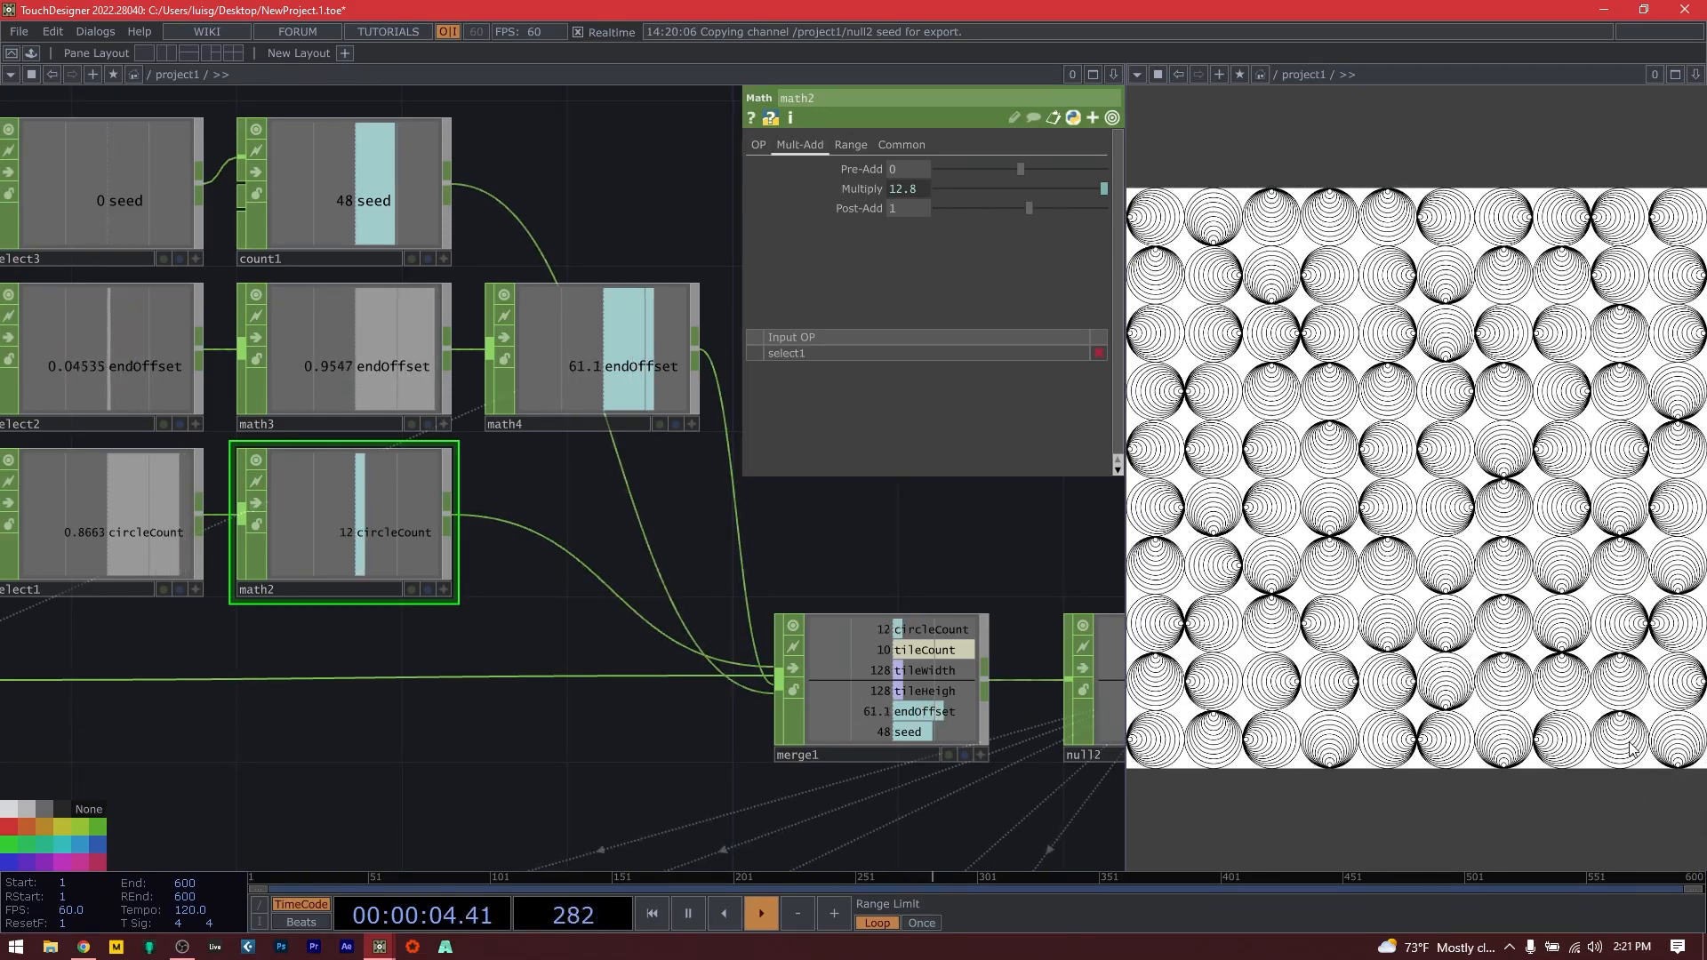
# Set constant1's tileCount to 30.
pyautogui.moveTo(432, 645); pyautogui.dragTo(813, 645)
pyautogui.scroll(-3, 812, 646)
pyautogui.click(391, 673)
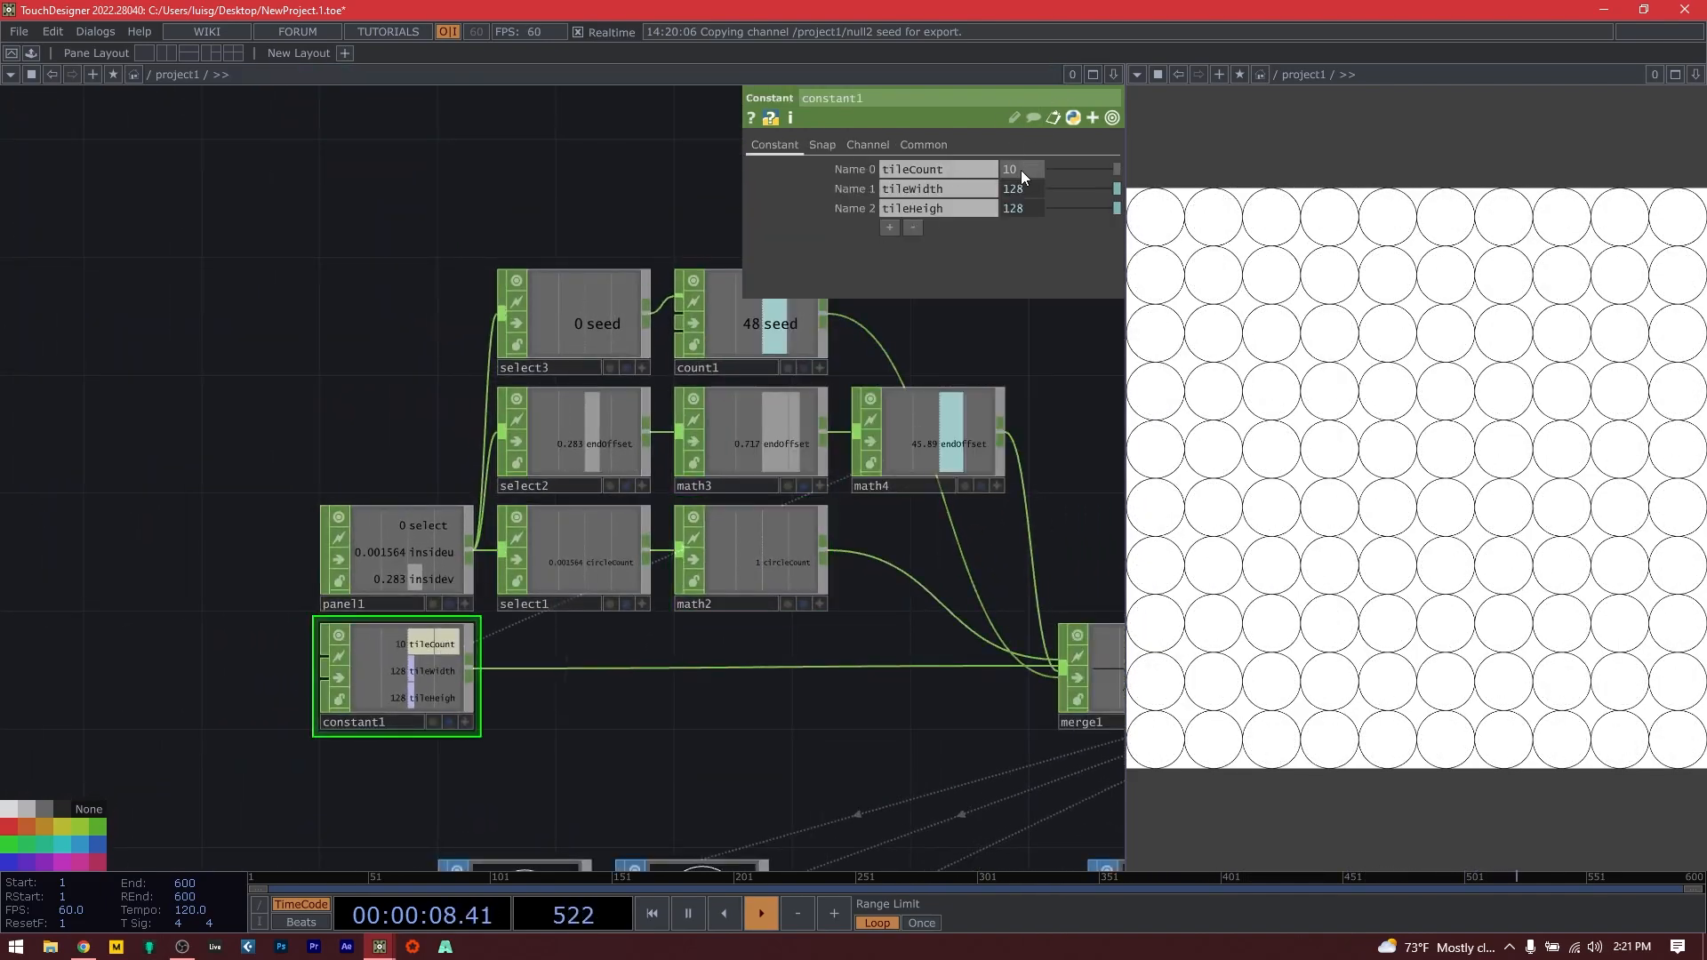
pyautogui.moveTo(1022, 148); pyautogui.dragTo(1085, 131, button='middle')
# Test the denser tile grid by repeatedly advancing the seed in the output pane.
pyautogui.click(1517, 695)
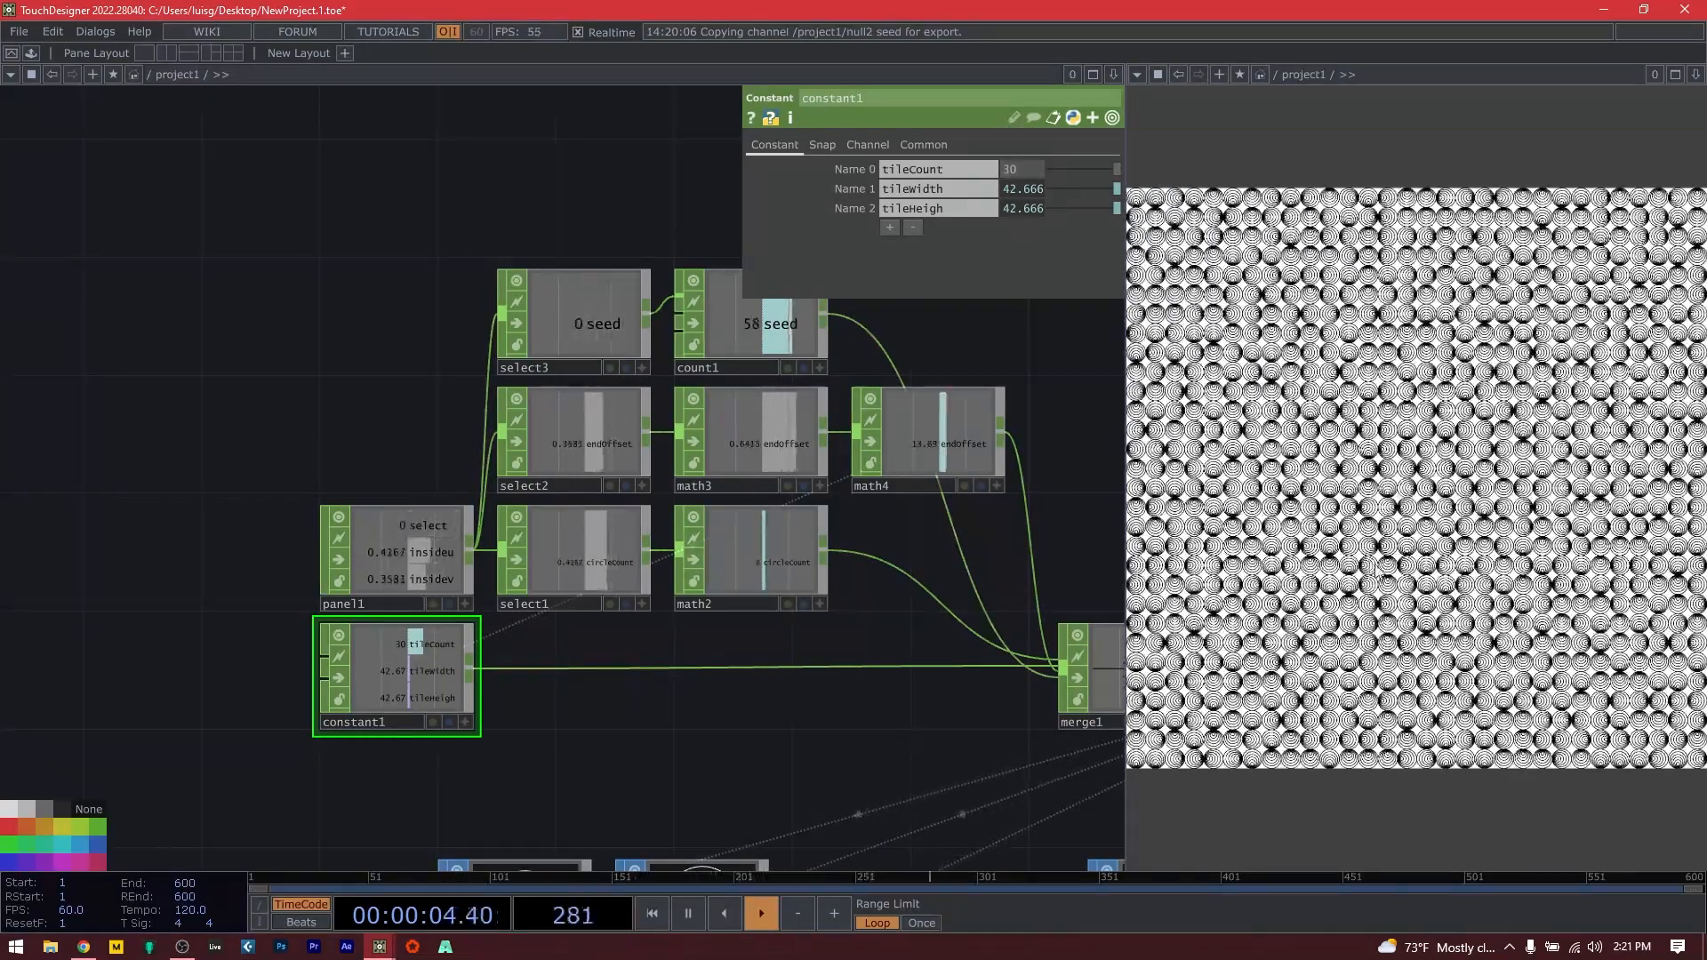
pyautogui.click(1681, 760)
pyautogui.click(1682, 760)
pyautogui.click(1682, 761)
pyautogui.click(1682, 760)
pyautogui.click(1682, 760)
pyautogui.click(1682, 760)
pyautogui.click(1683, 761)
pyautogui.click(1683, 760)
pyautogui.click(1683, 761)
pyautogui.click(1683, 761)
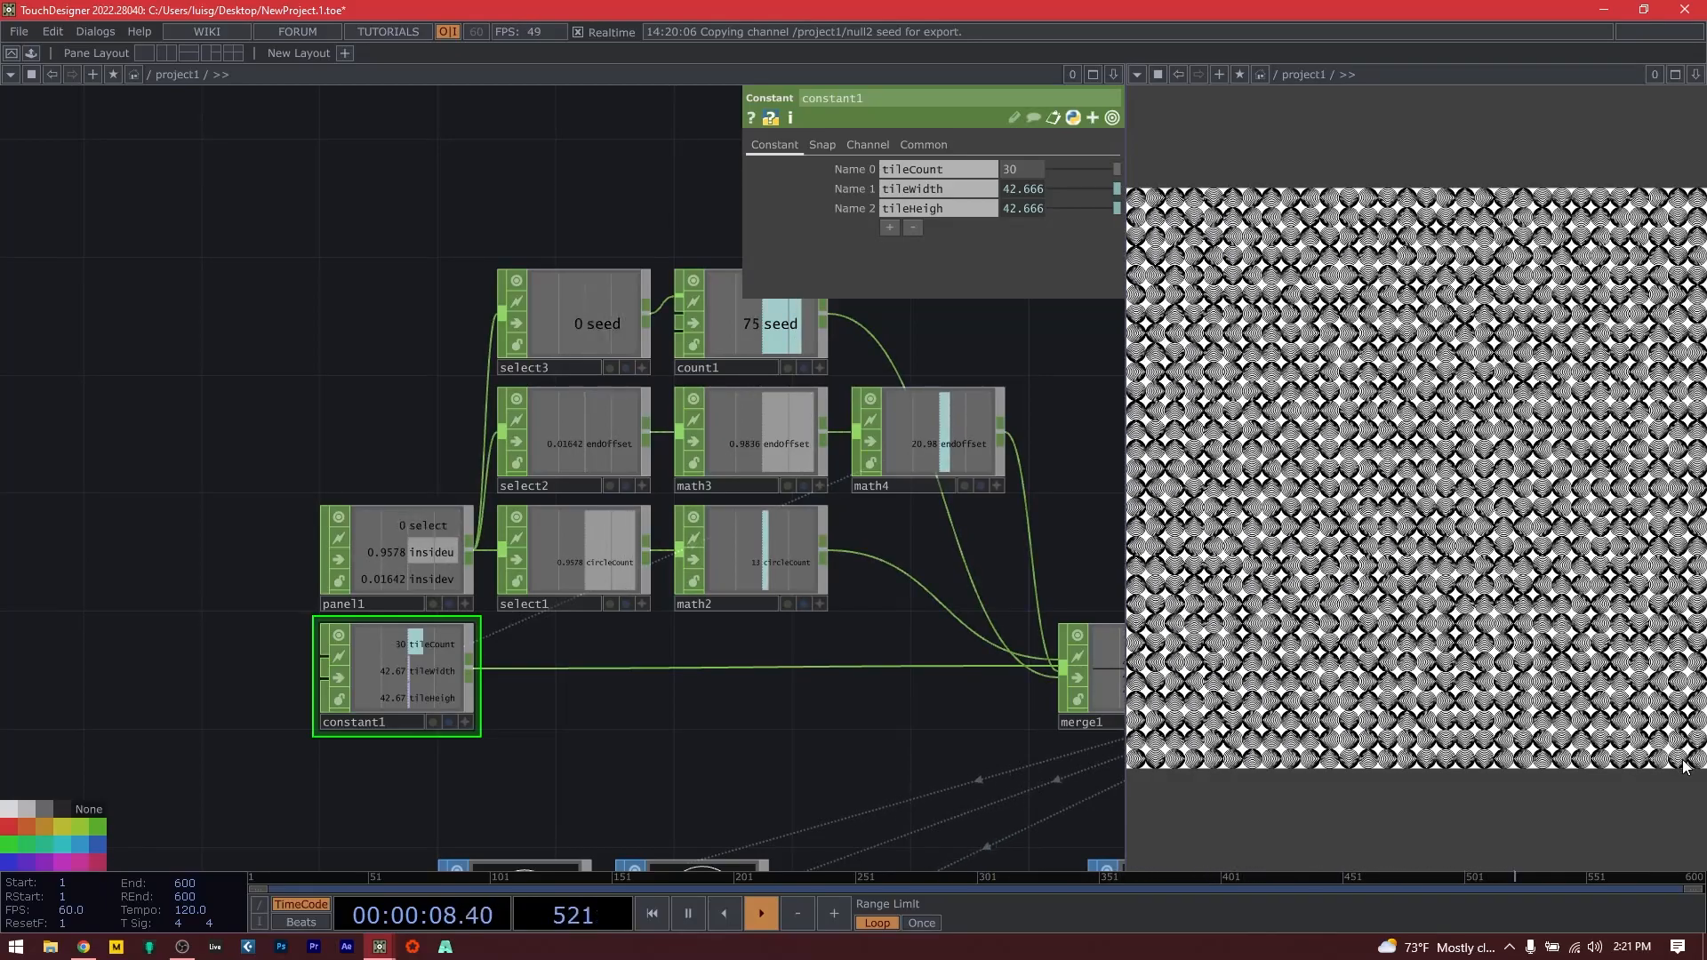
# Set constant1's tileCount to 10 and try a few more seeds in the output pane.
pyautogui.moveTo(1038, 172); pyautogui.dragTo(861, 163)
pyautogui.write('10')
pyautogui.press('Return')
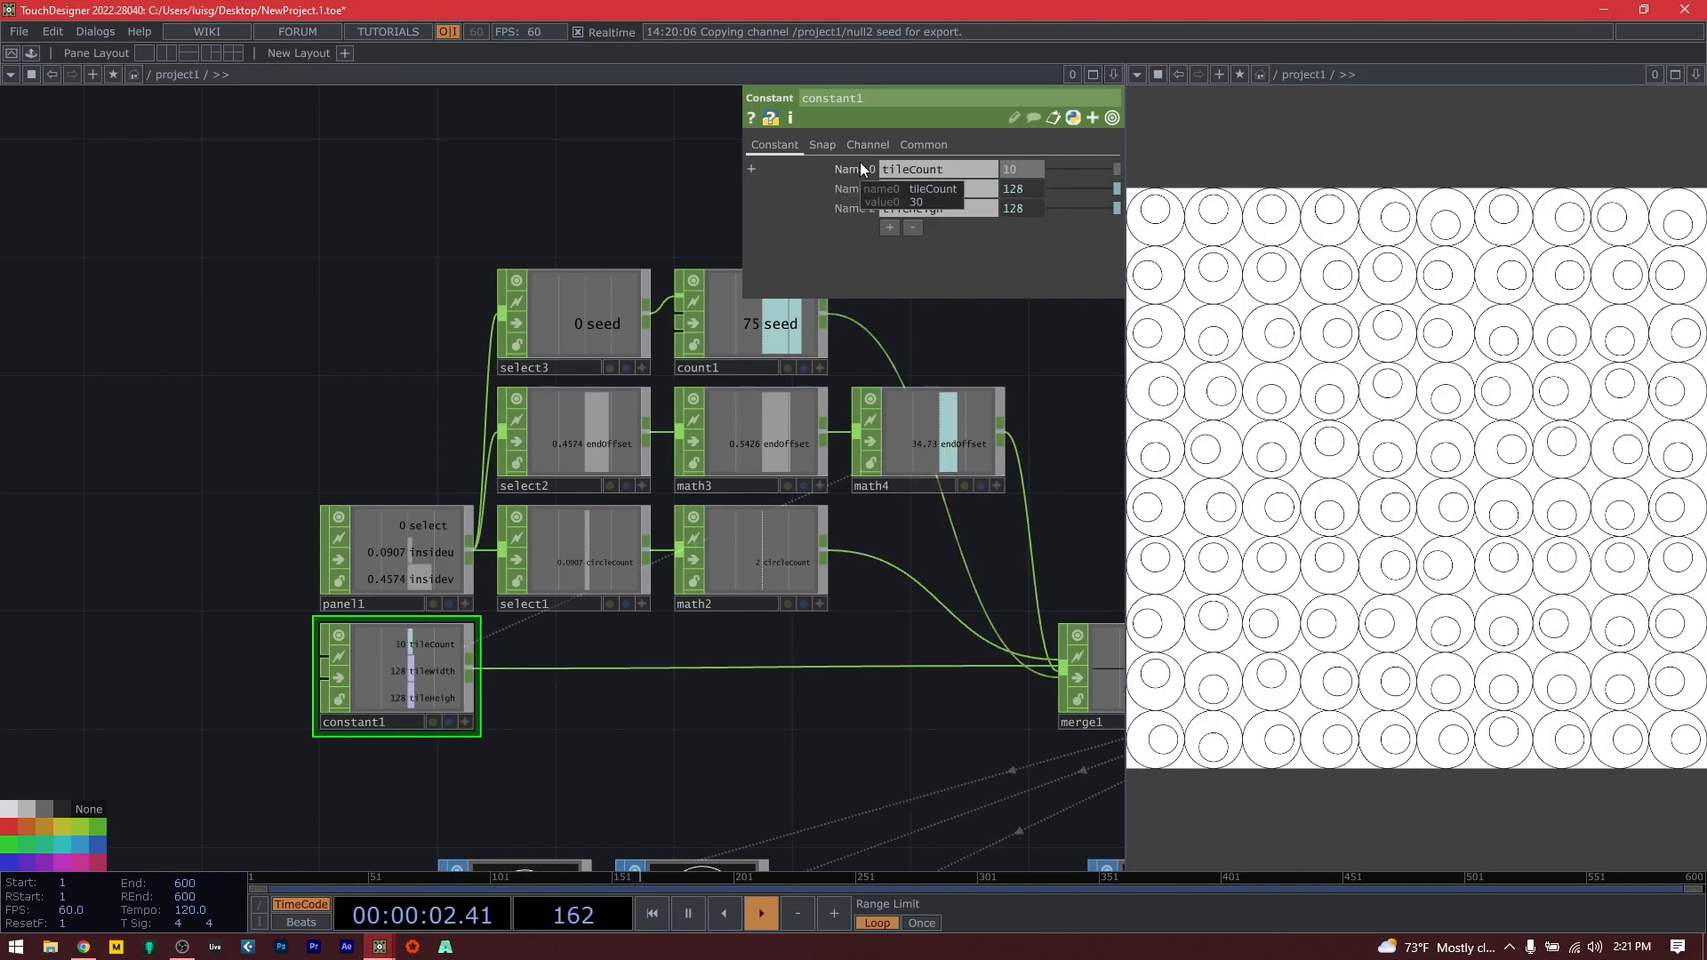
pyautogui.click(1587, 754)
pyautogui.click(1601, 751)
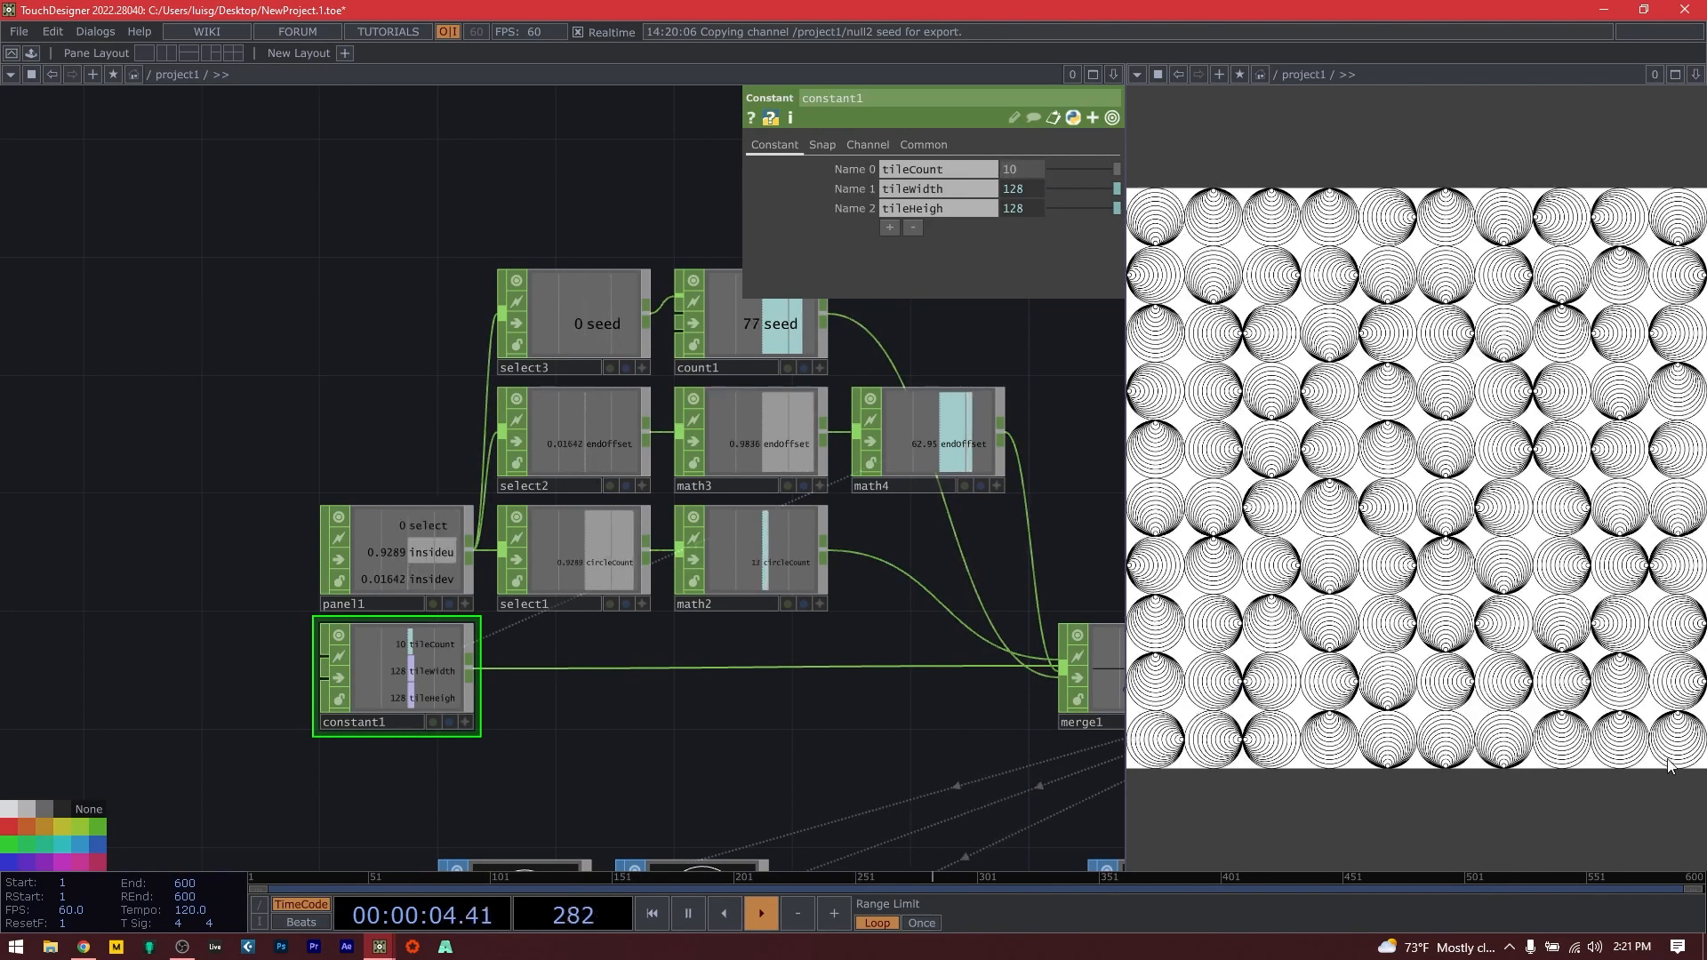
pyautogui.click(1671, 760)
# Hide the parameter dialog and shift merge1 slightly closer to null2 in the full network view.
pyautogui.moveTo(836, 714); pyautogui.dragTo(711, 708)
pyautogui.press('h')
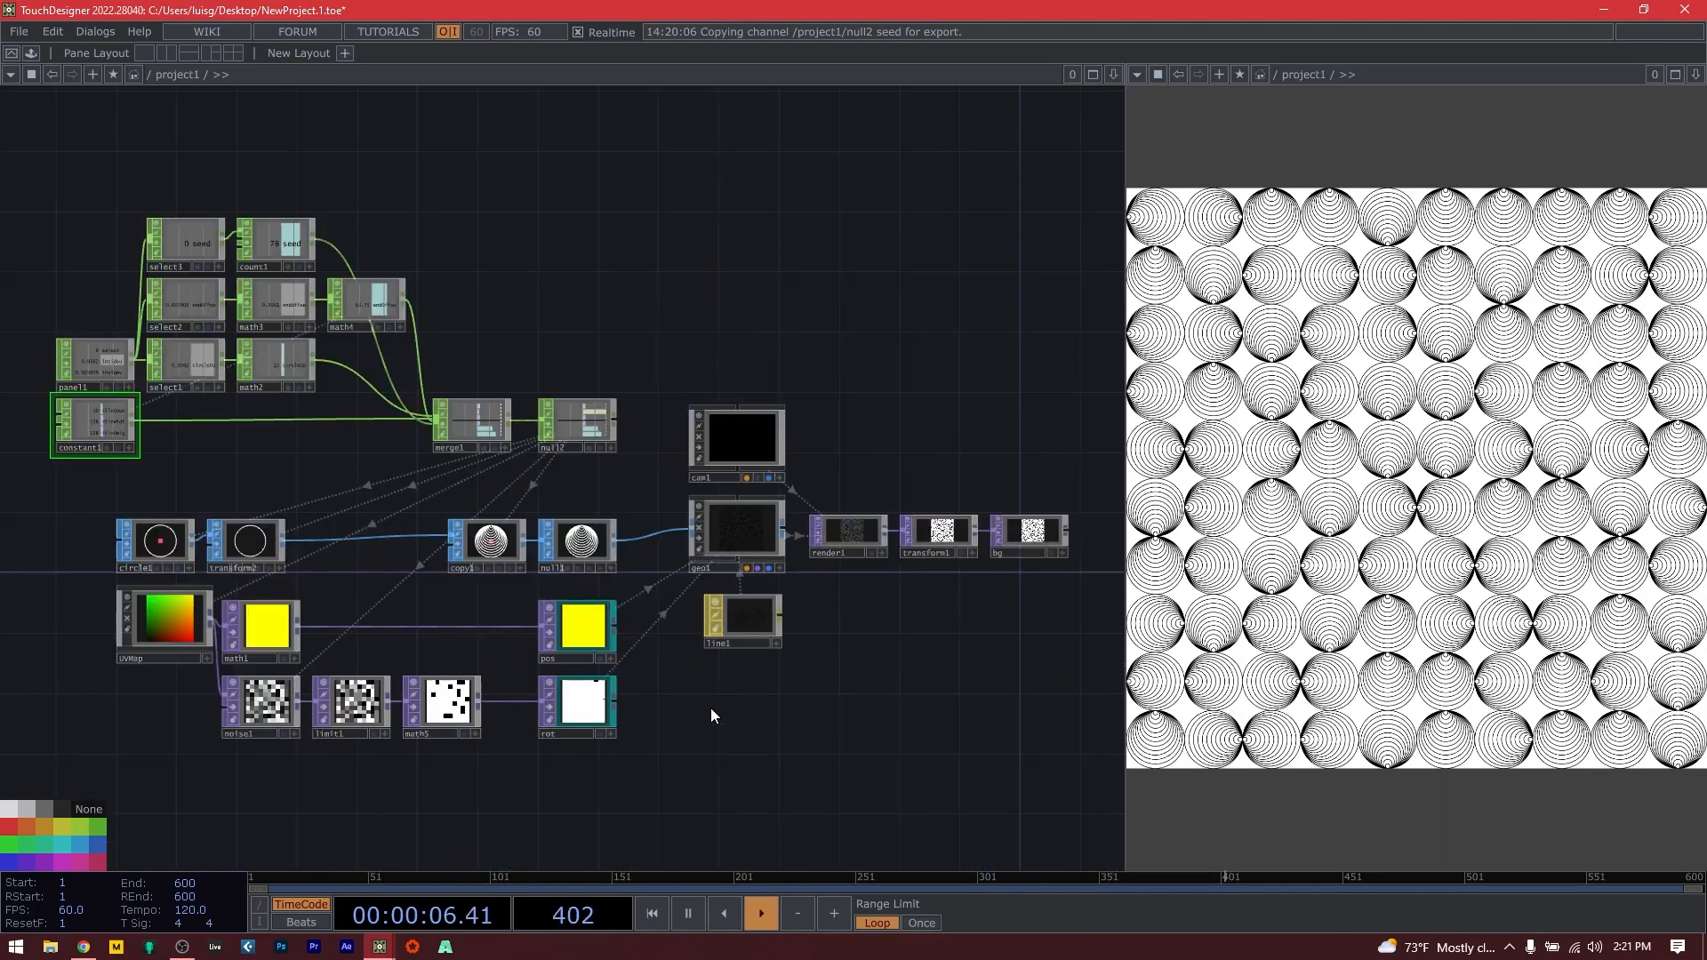
pyautogui.press('p')
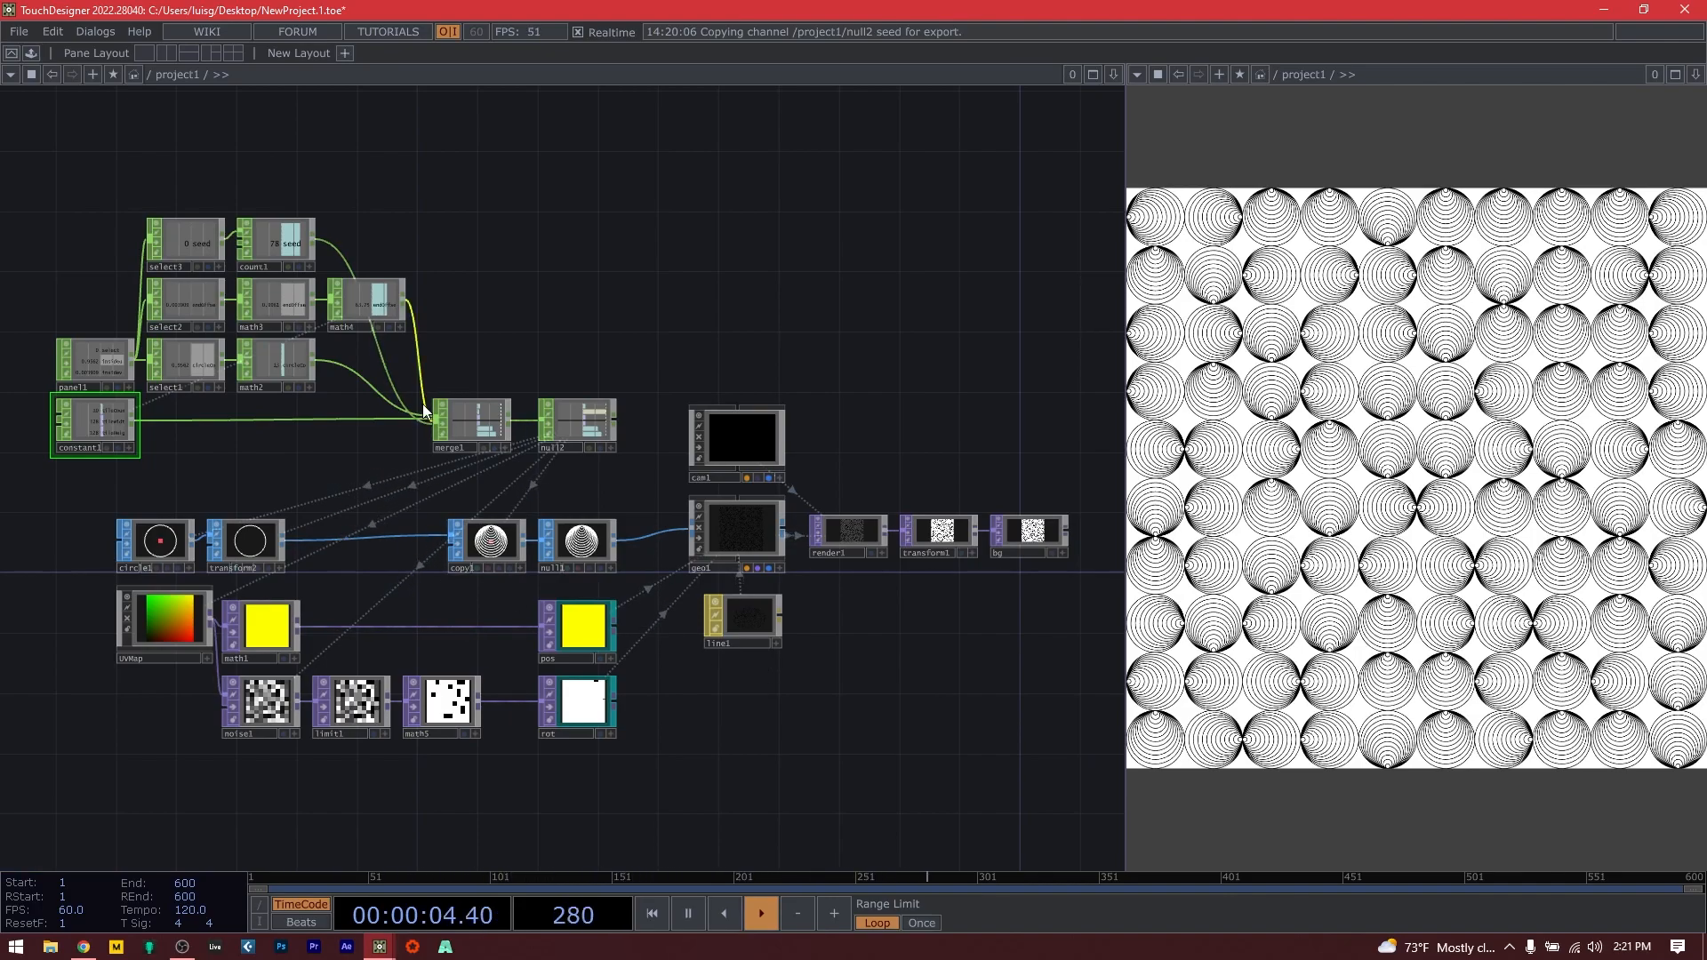
pyautogui.moveTo(455, 425); pyautogui.dragTo(470, 425)
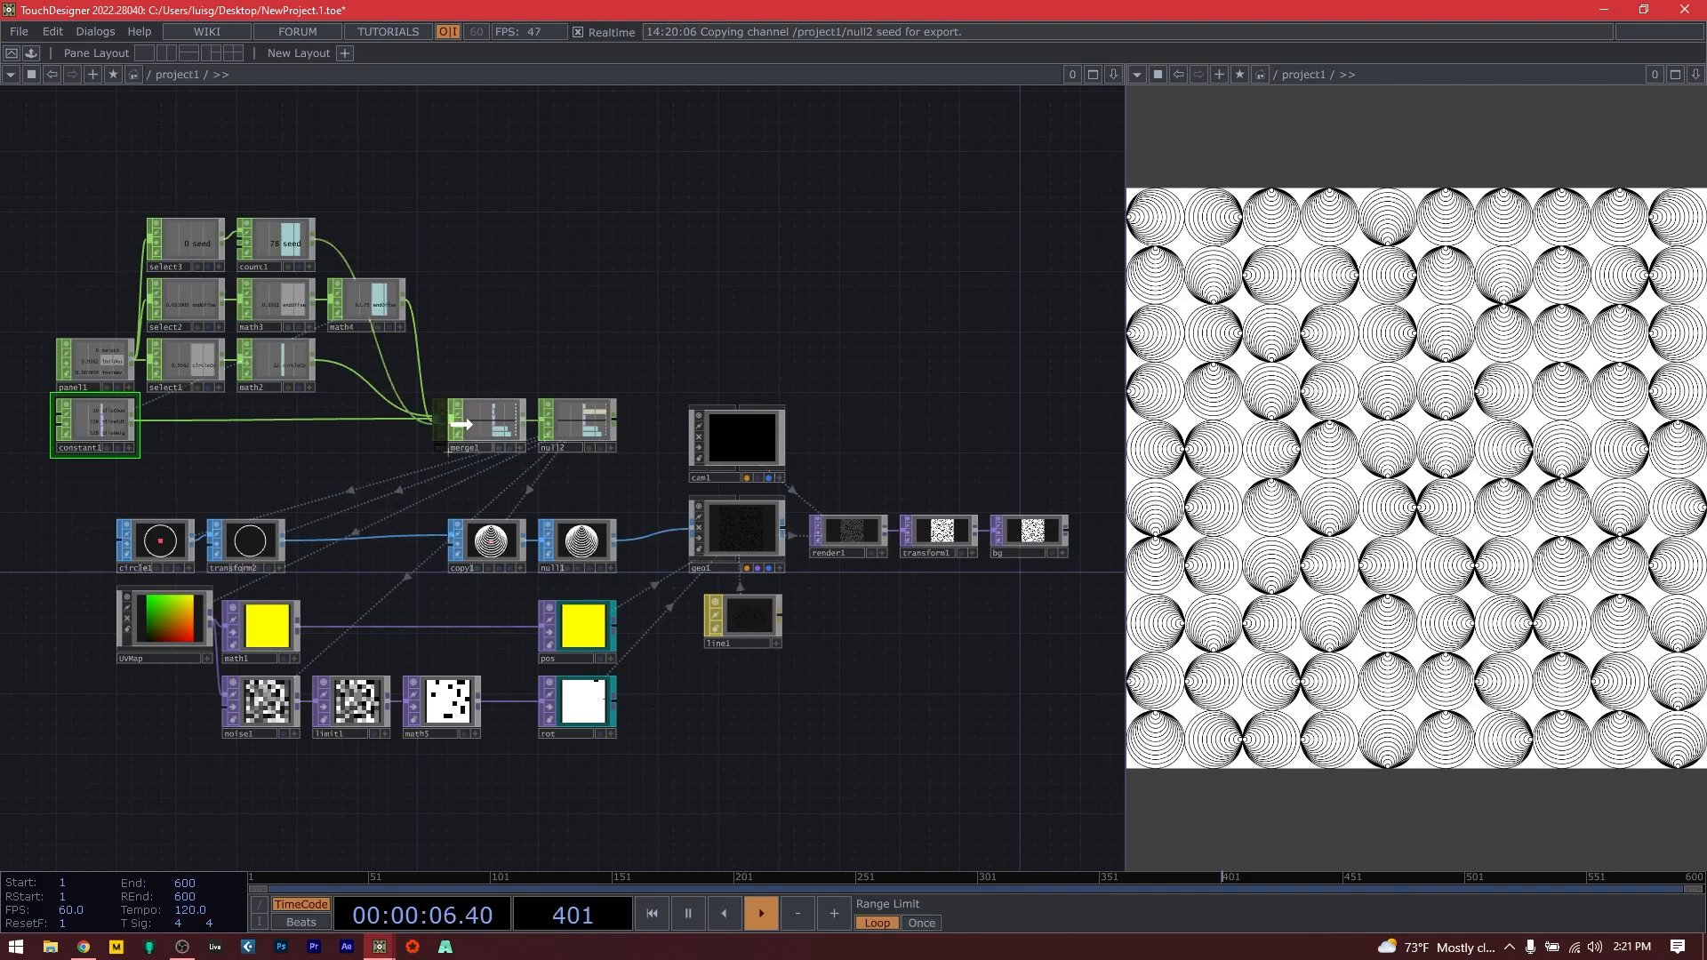